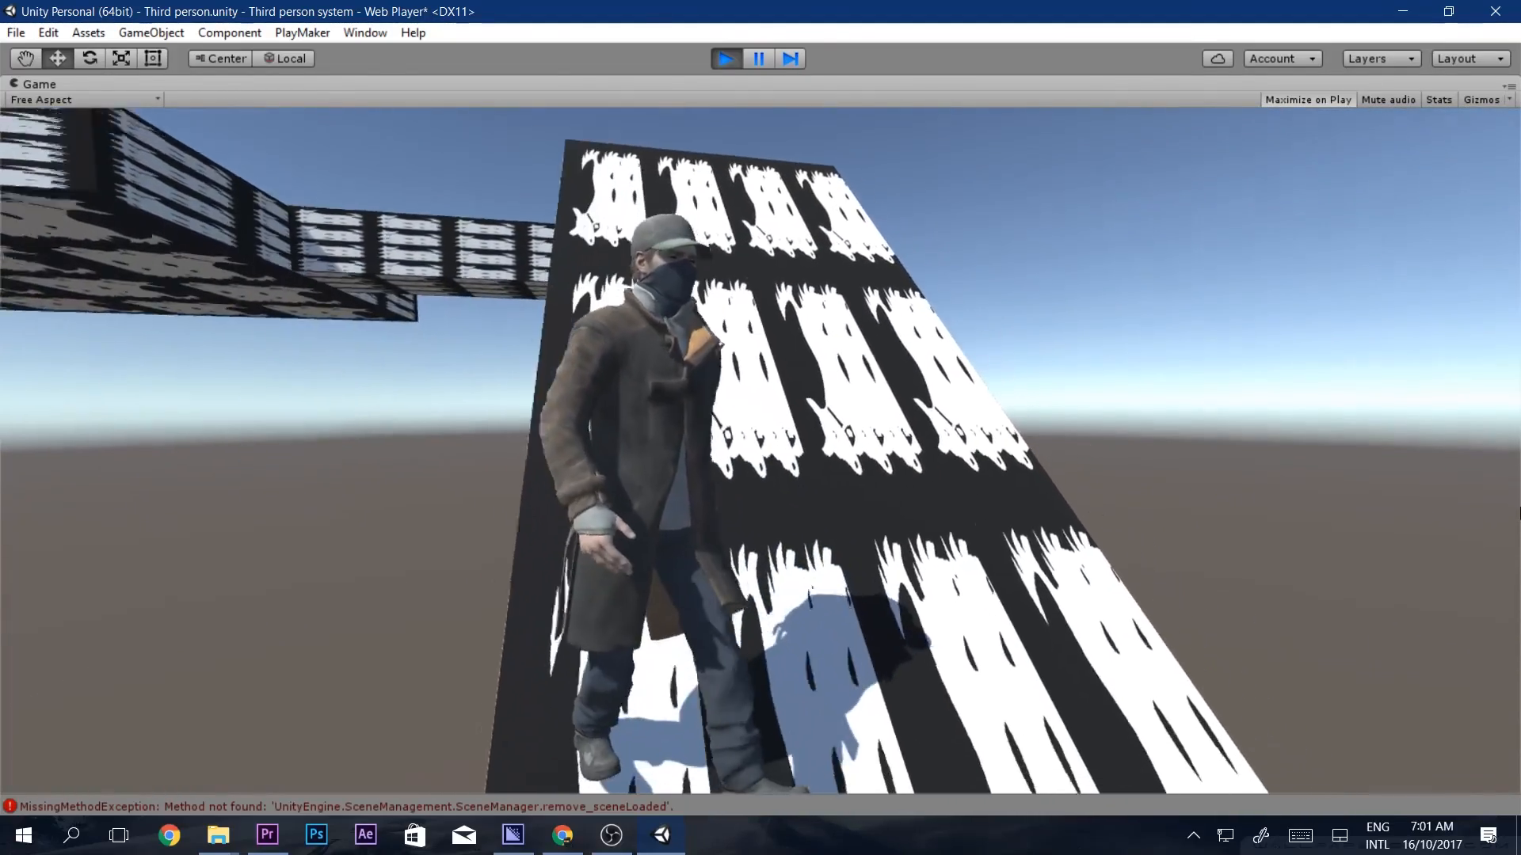
pyautogui.press('w')
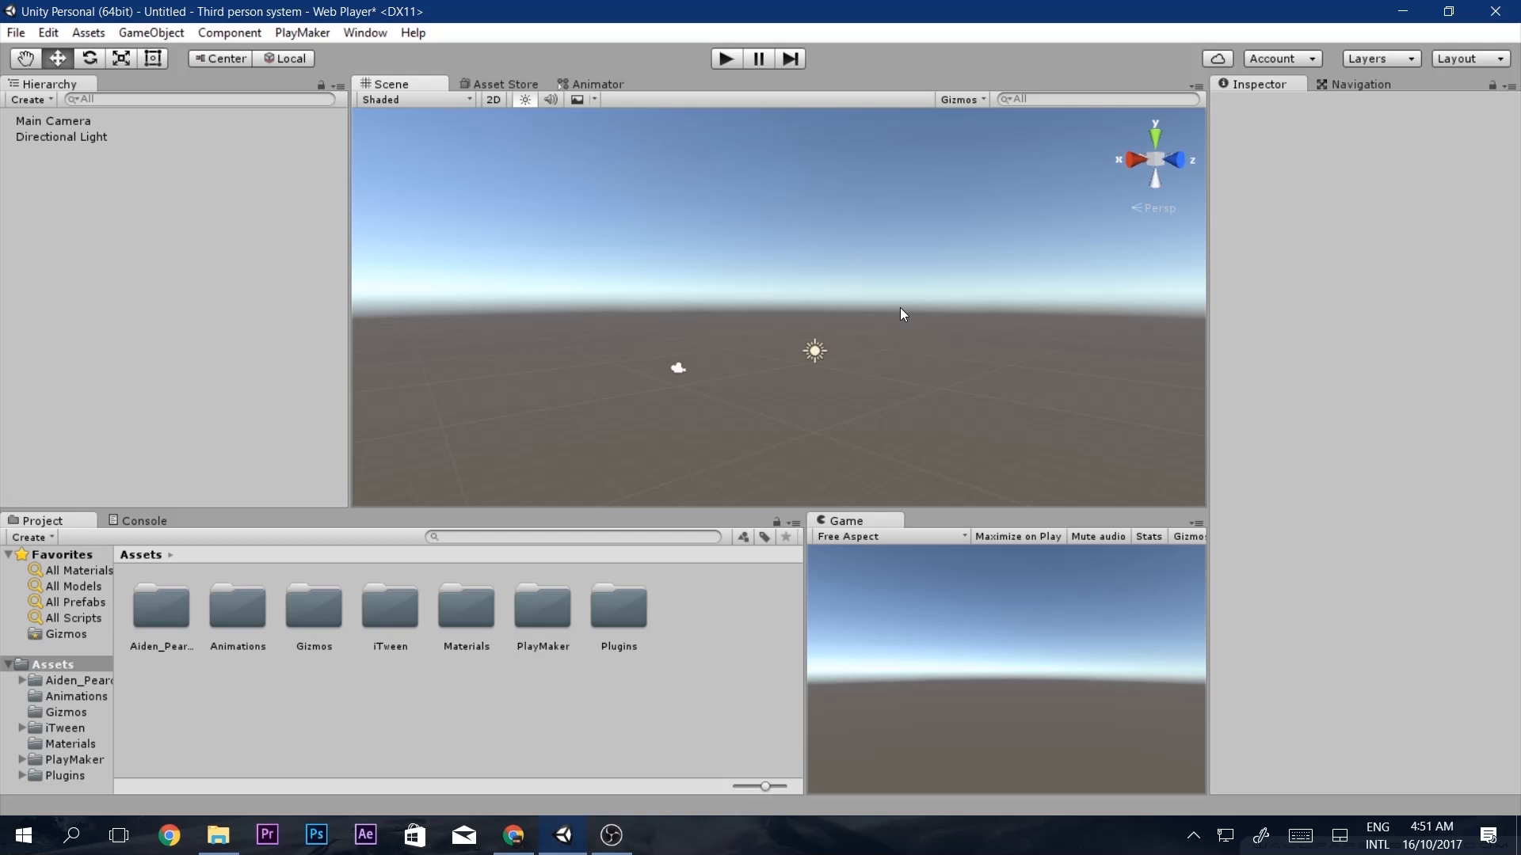
pyautogui.moveTo(753, 502); pyautogui.dragTo(652, 320, button='right')
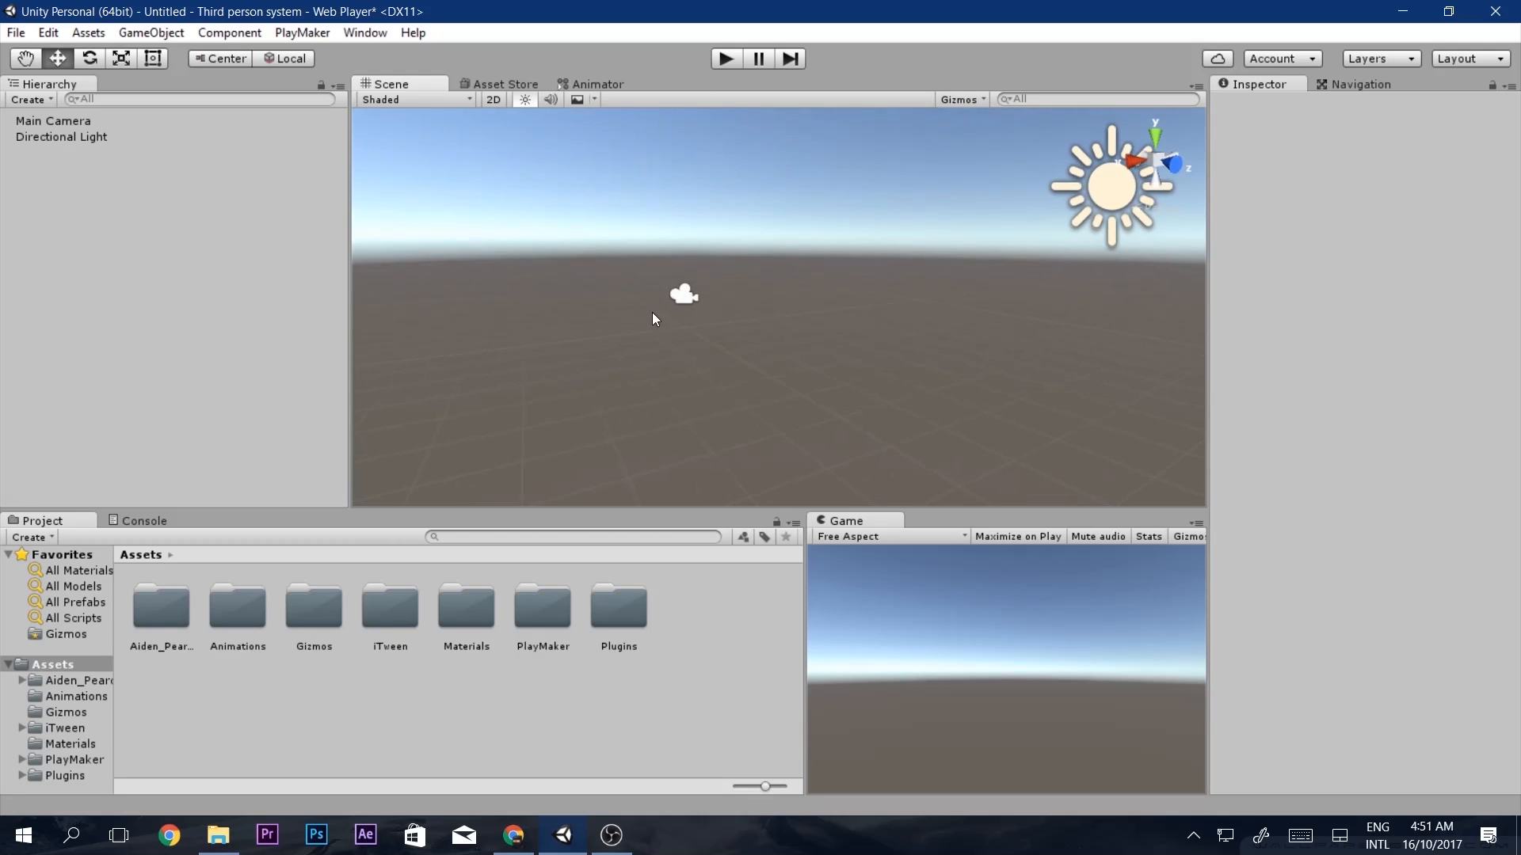
# Open the Animations folder and examine the import settings of the Idle, Standard Run and Swagger Walk models.
pyautogui.doubleClick(233, 595)
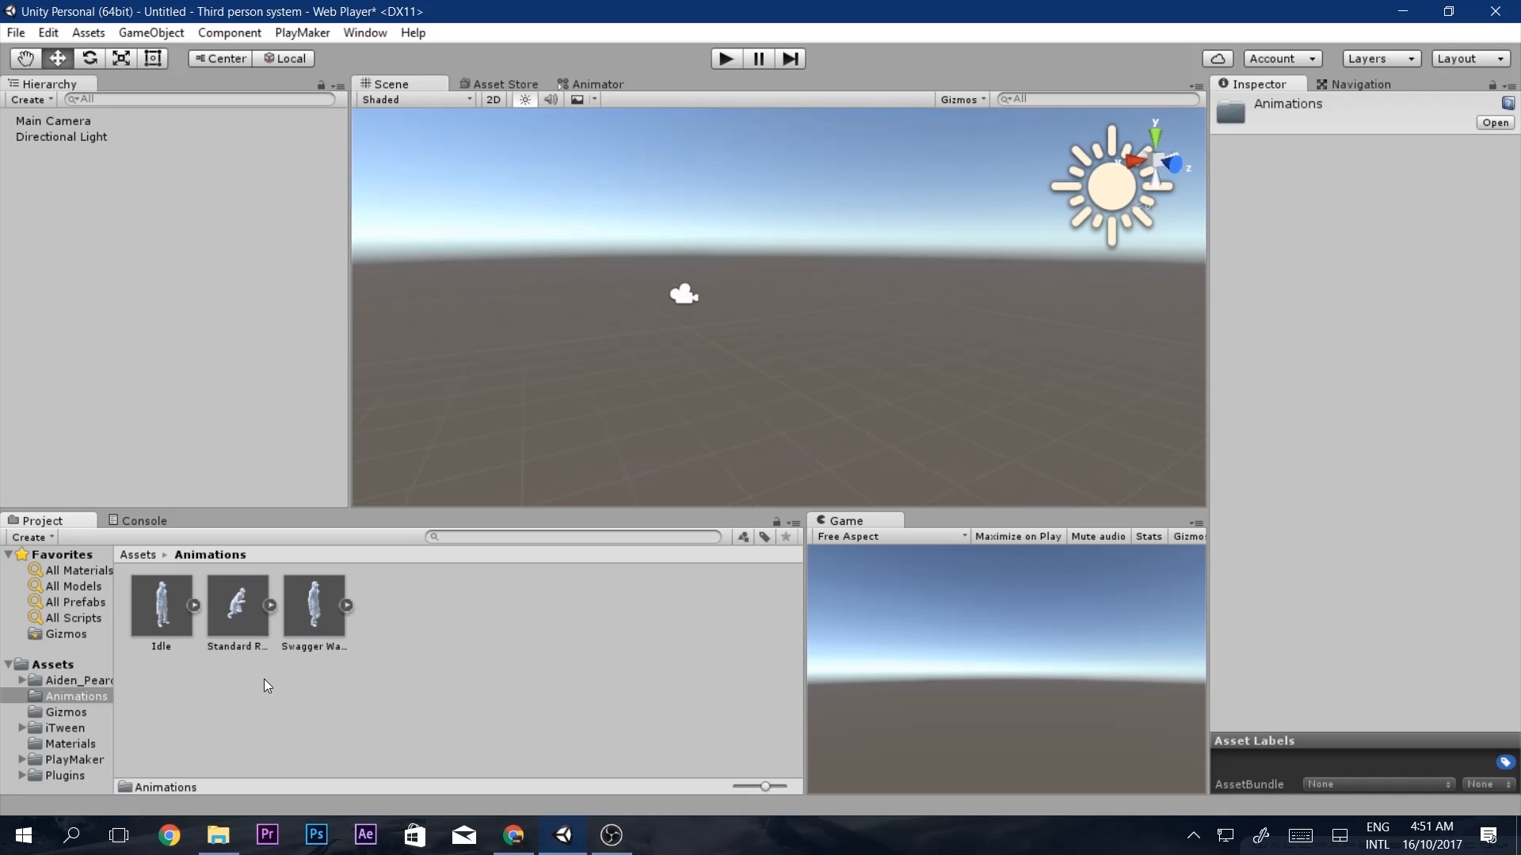
pyautogui.click(58, 694)
pyautogui.click(154, 614)
pyautogui.click(252, 607)
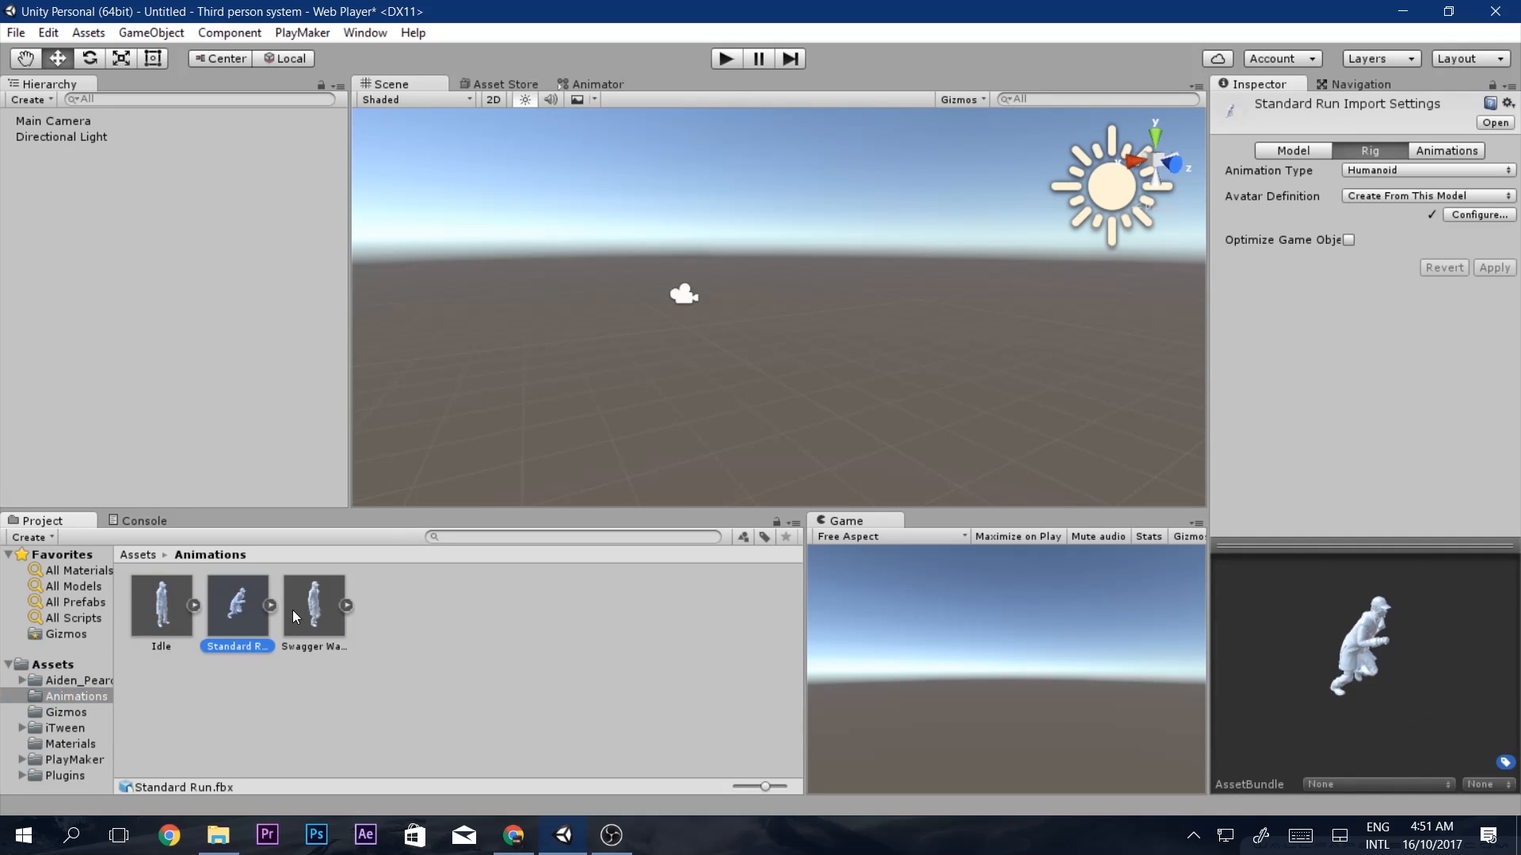
pyautogui.click(292, 610)
pyautogui.click(161, 624)
pyautogui.click(238, 614)
pyautogui.click(300, 619)
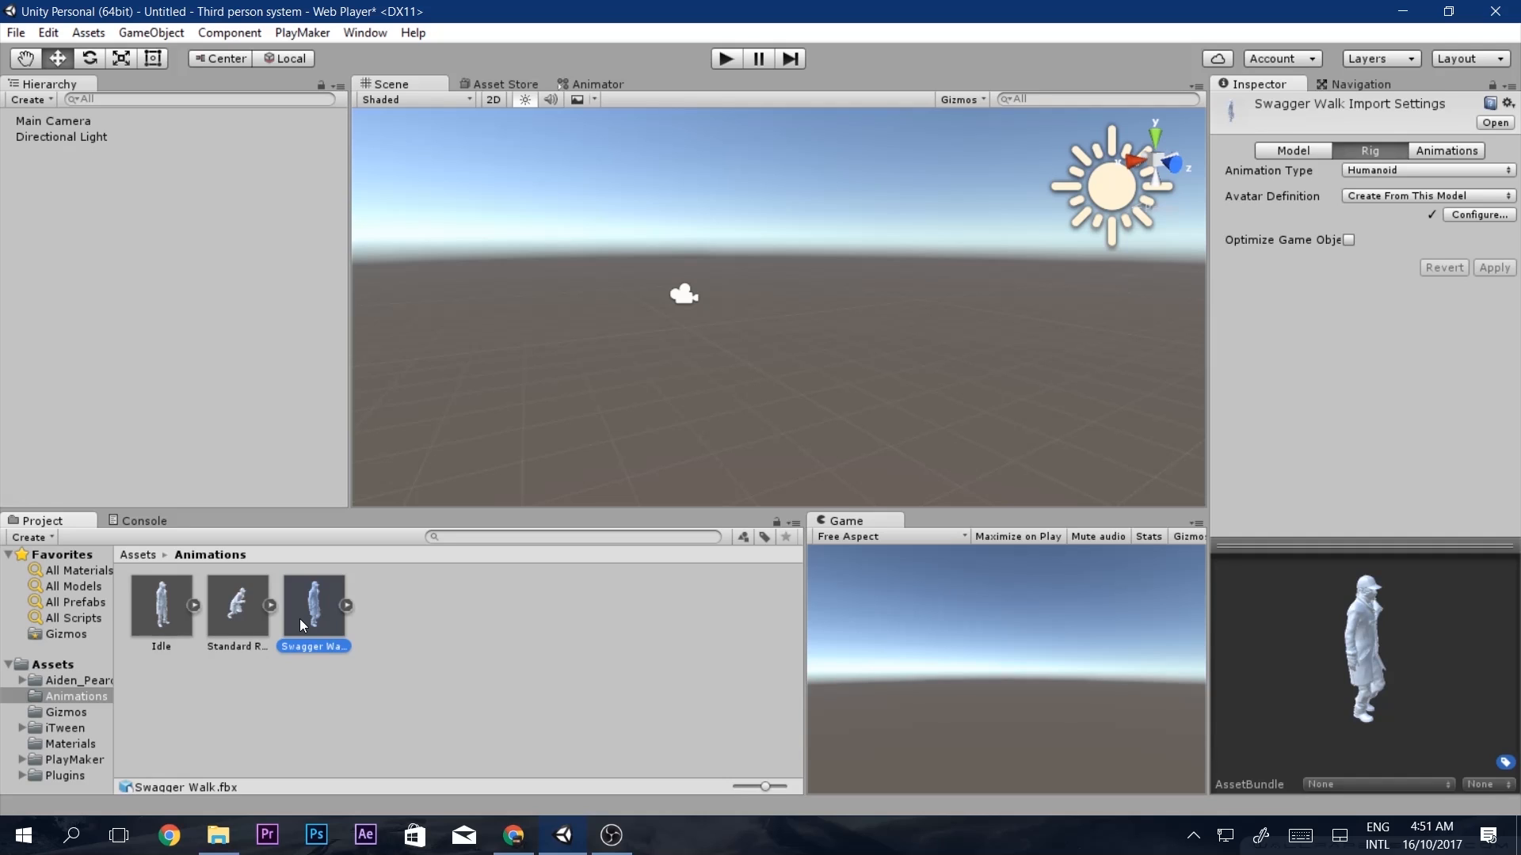
pyautogui.click(187, 621)
pyautogui.click(232, 616)
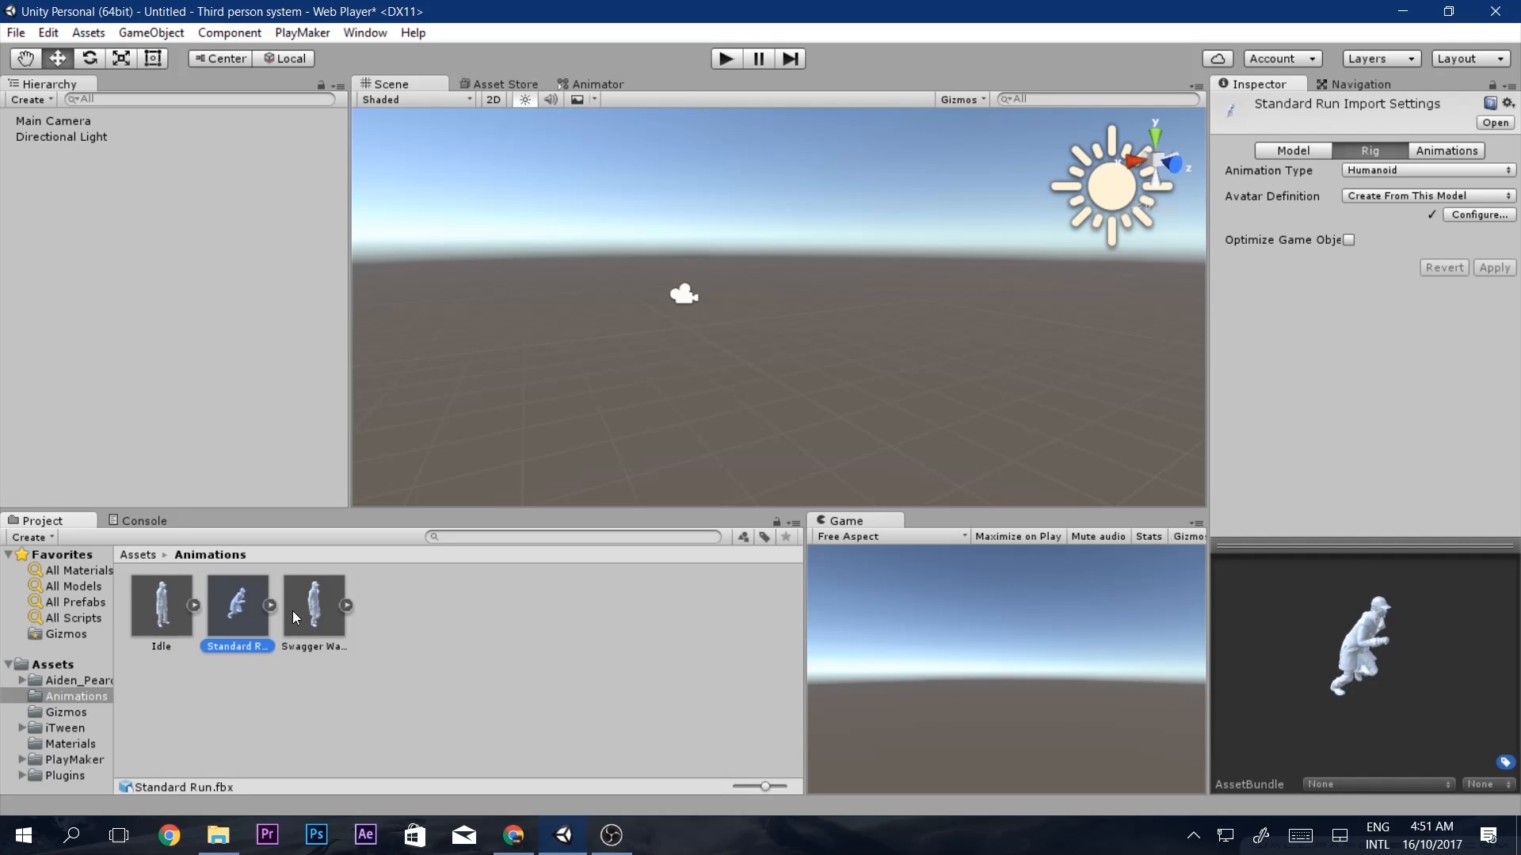
pyautogui.click(297, 611)
pyautogui.click(168, 616)
# Preview the Idle, Swagger Walk and Standard Run animation clips, viewing the walk and run from different angles.
pyautogui.click(1292, 150)
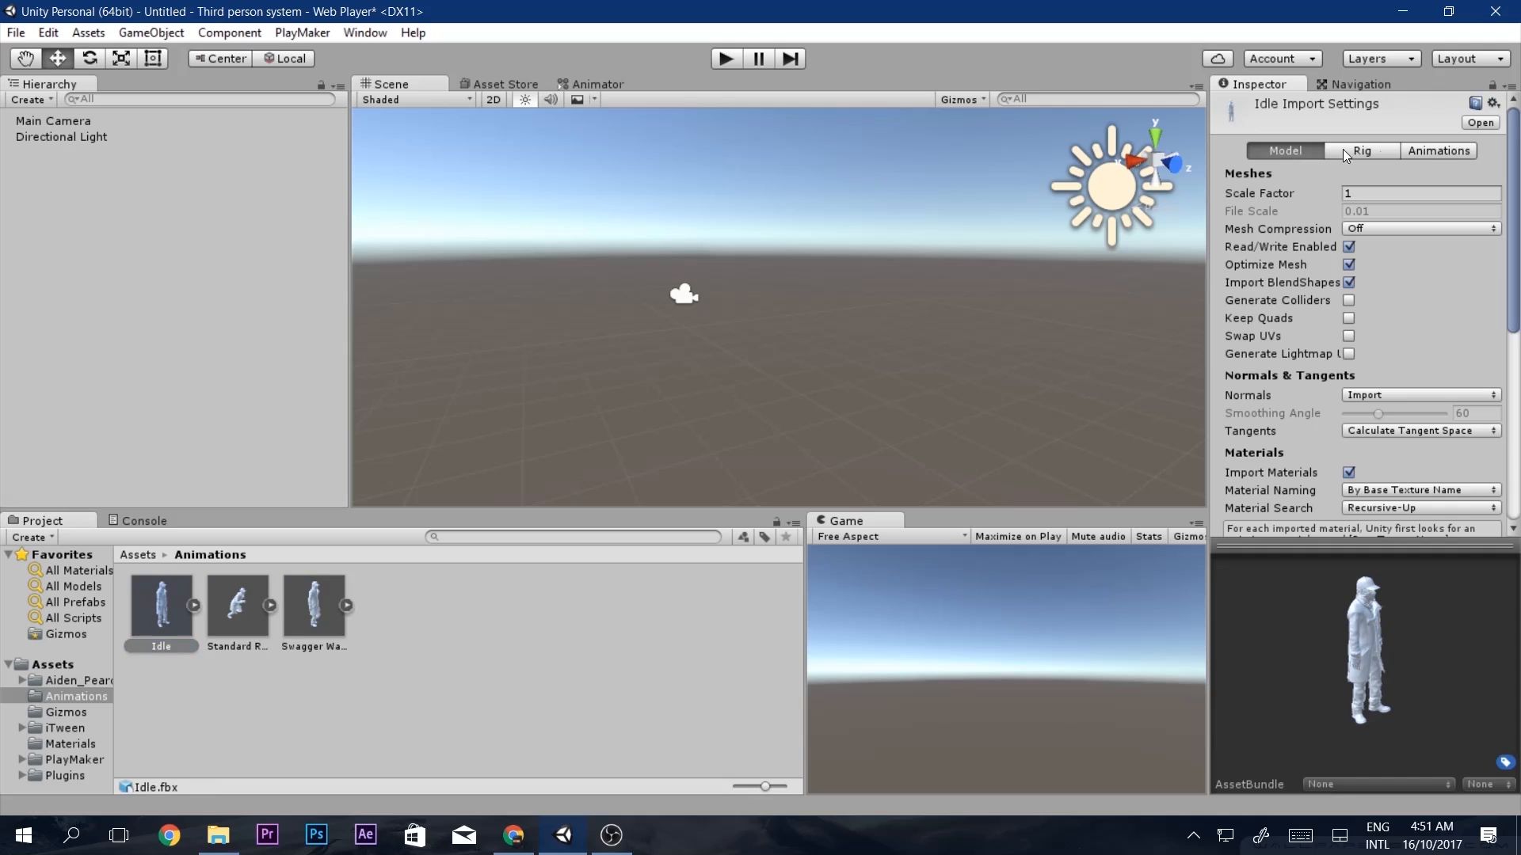
pyautogui.click(1438, 151)
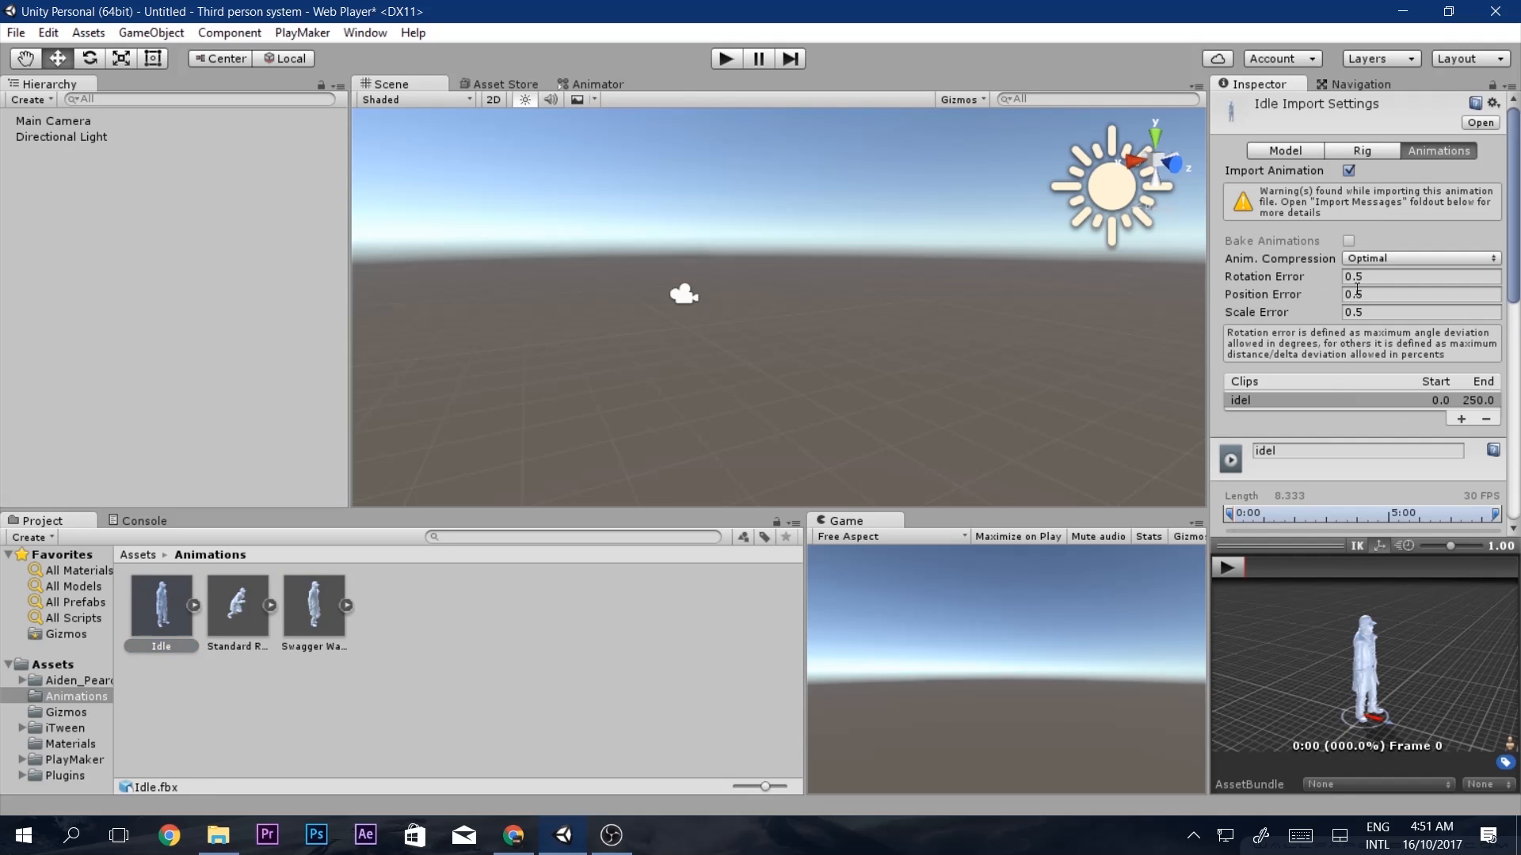
pyautogui.click(1229, 568)
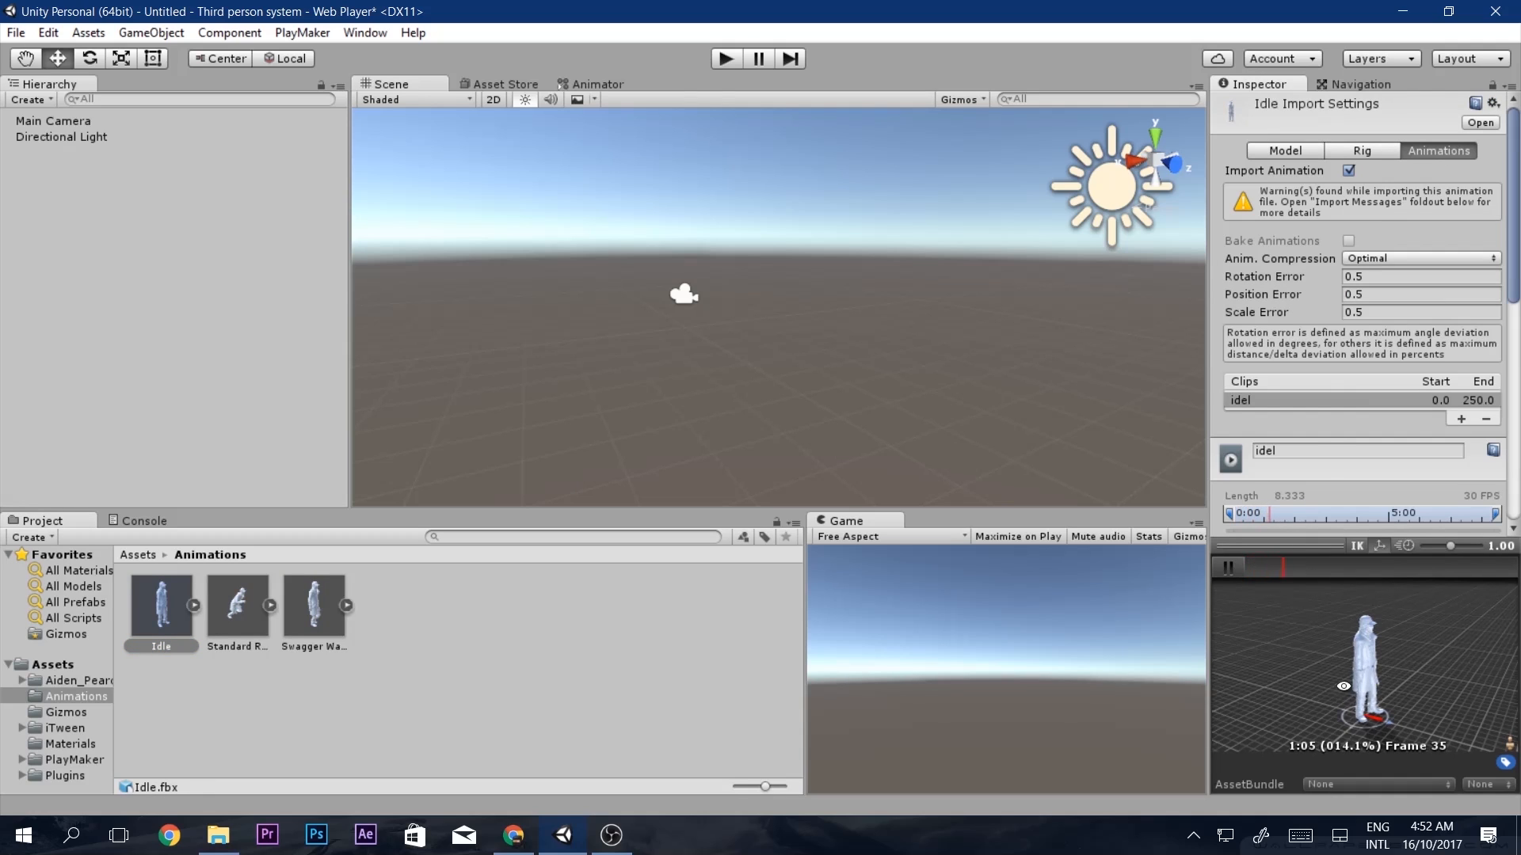
pyautogui.click(306, 595)
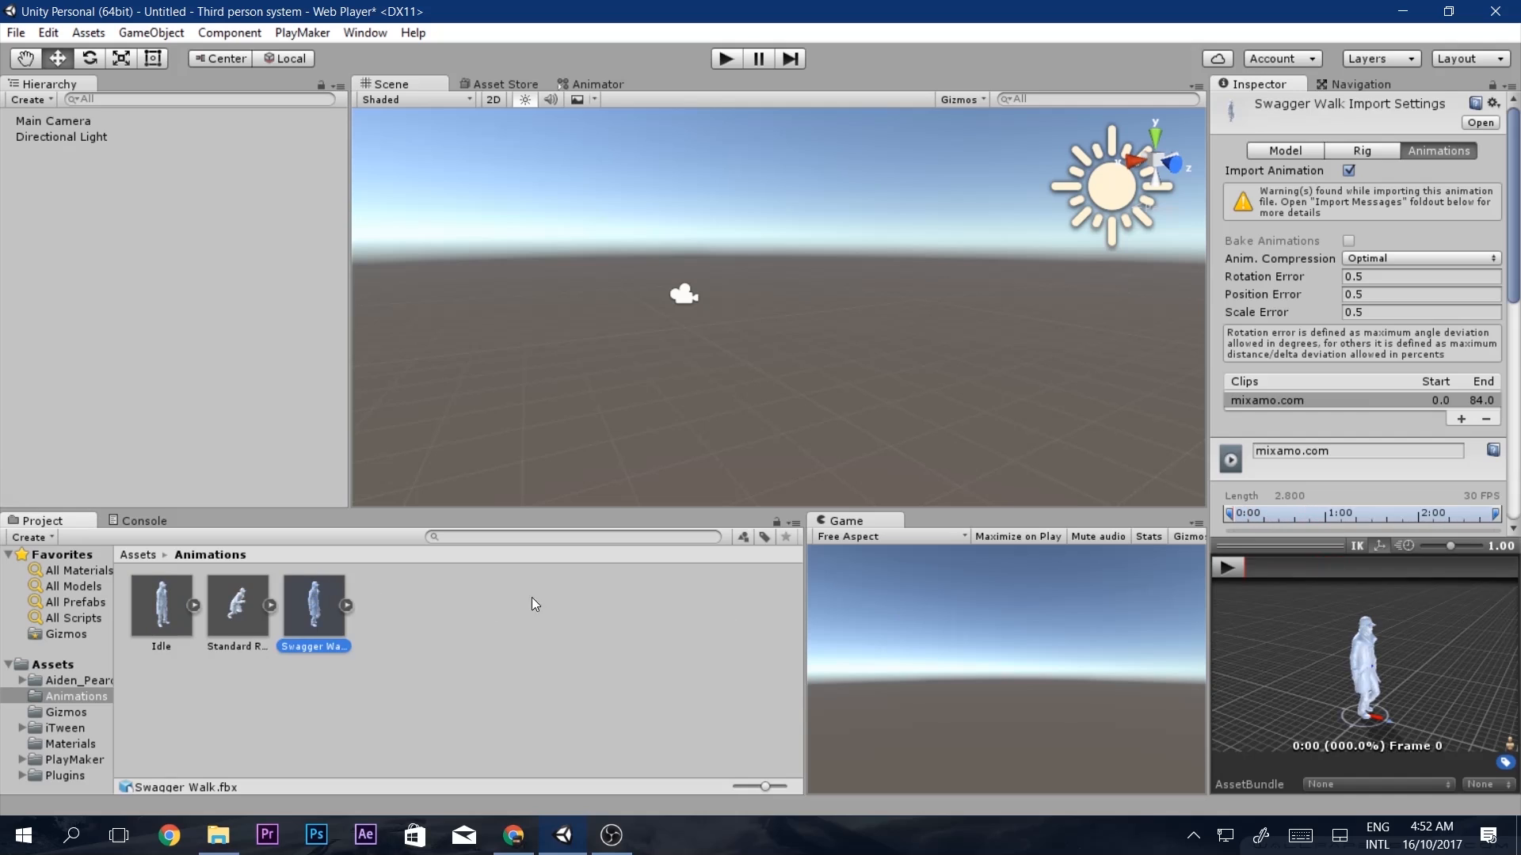
pyautogui.click(1216, 571)
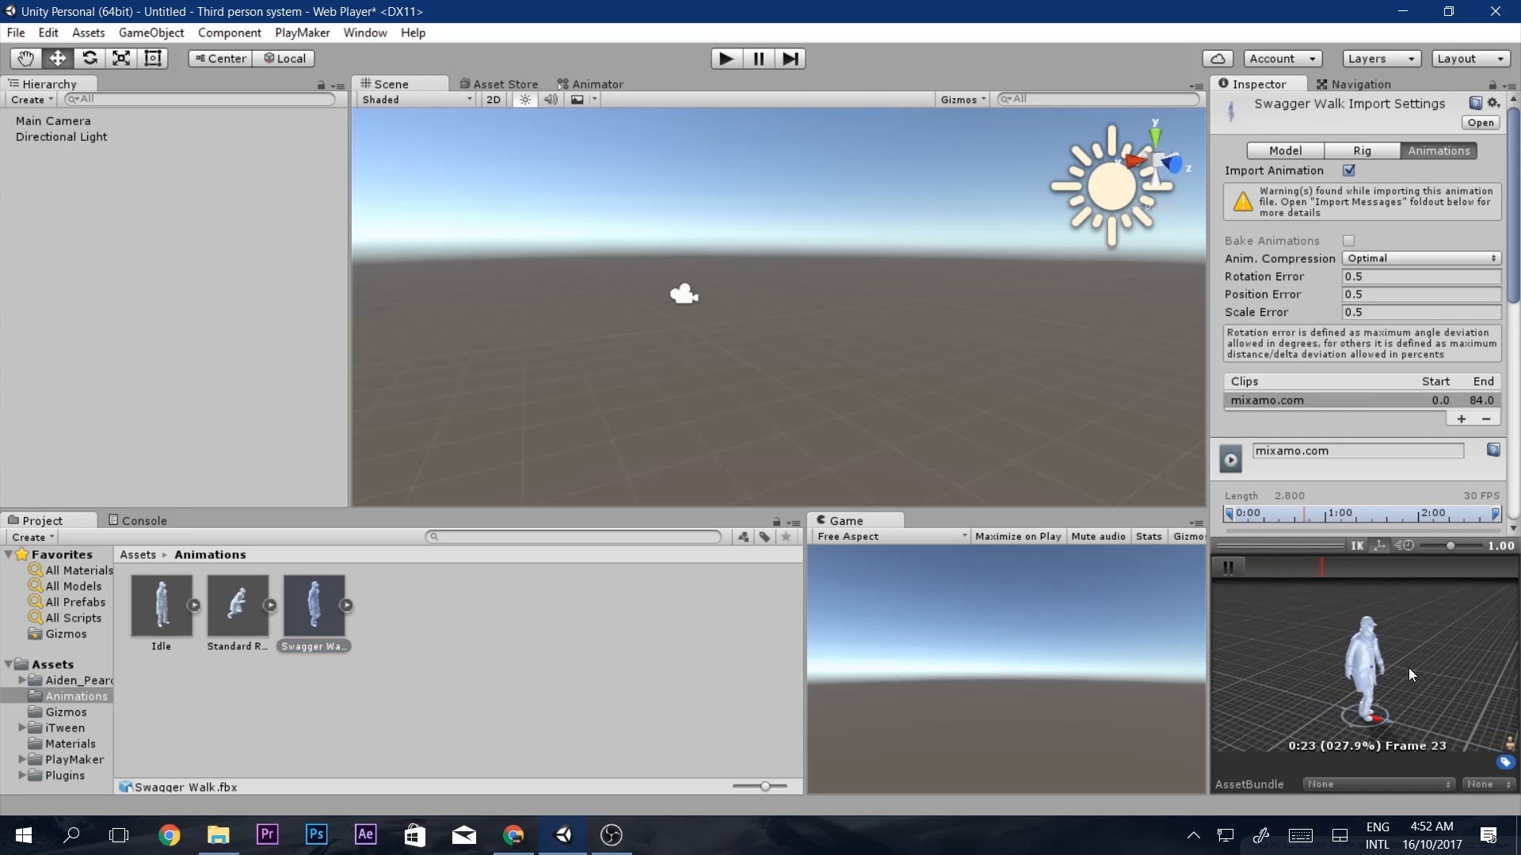
pyautogui.moveTo(1386, 652); pyautogui.dragTo(1363, 665)
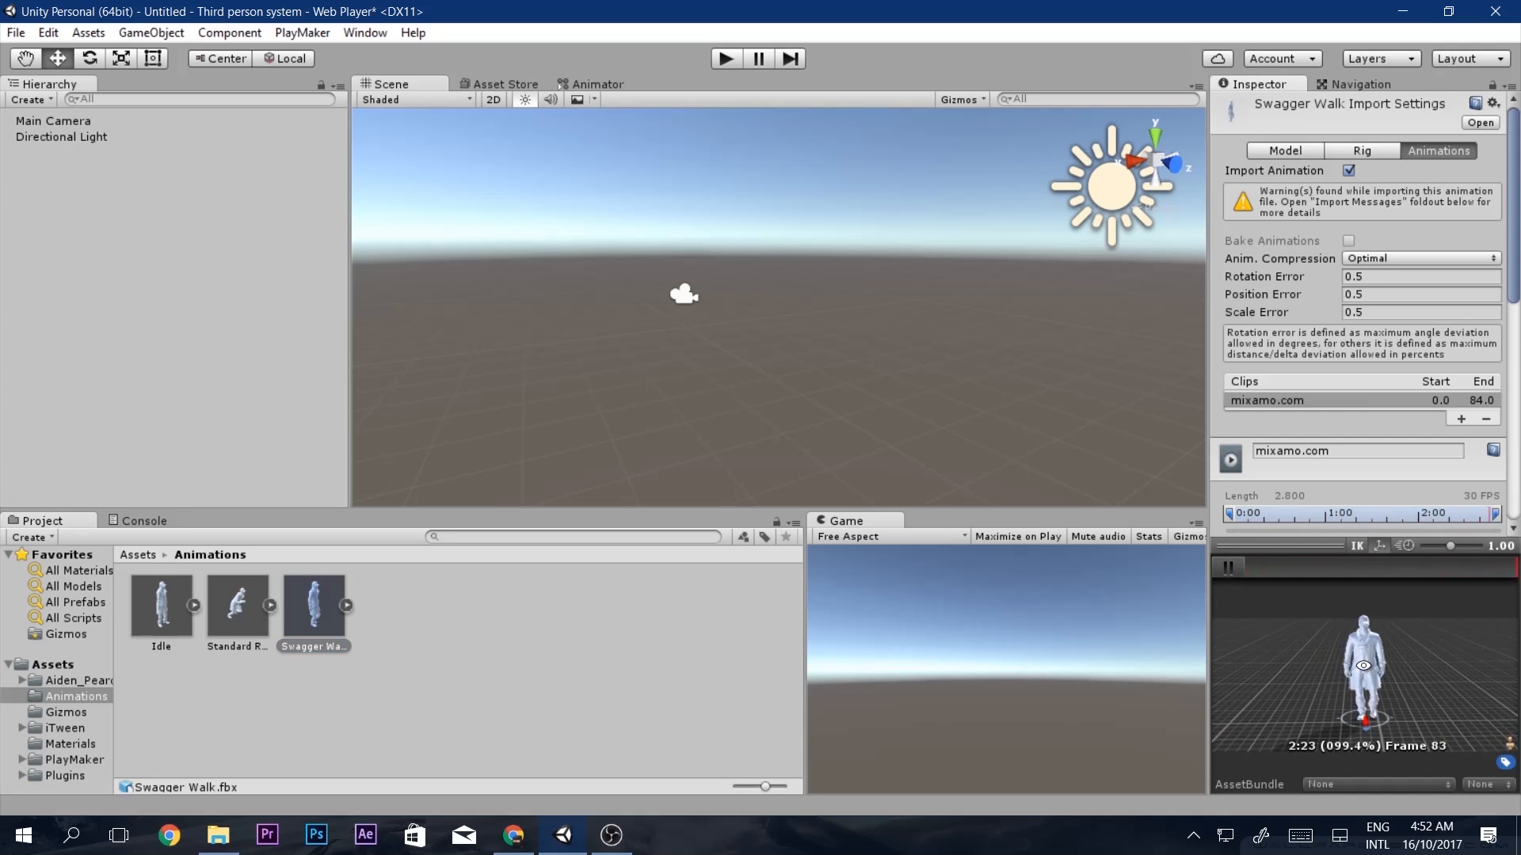
pyautogui.click(252, 618)
pyautogui.click(1226, 567)
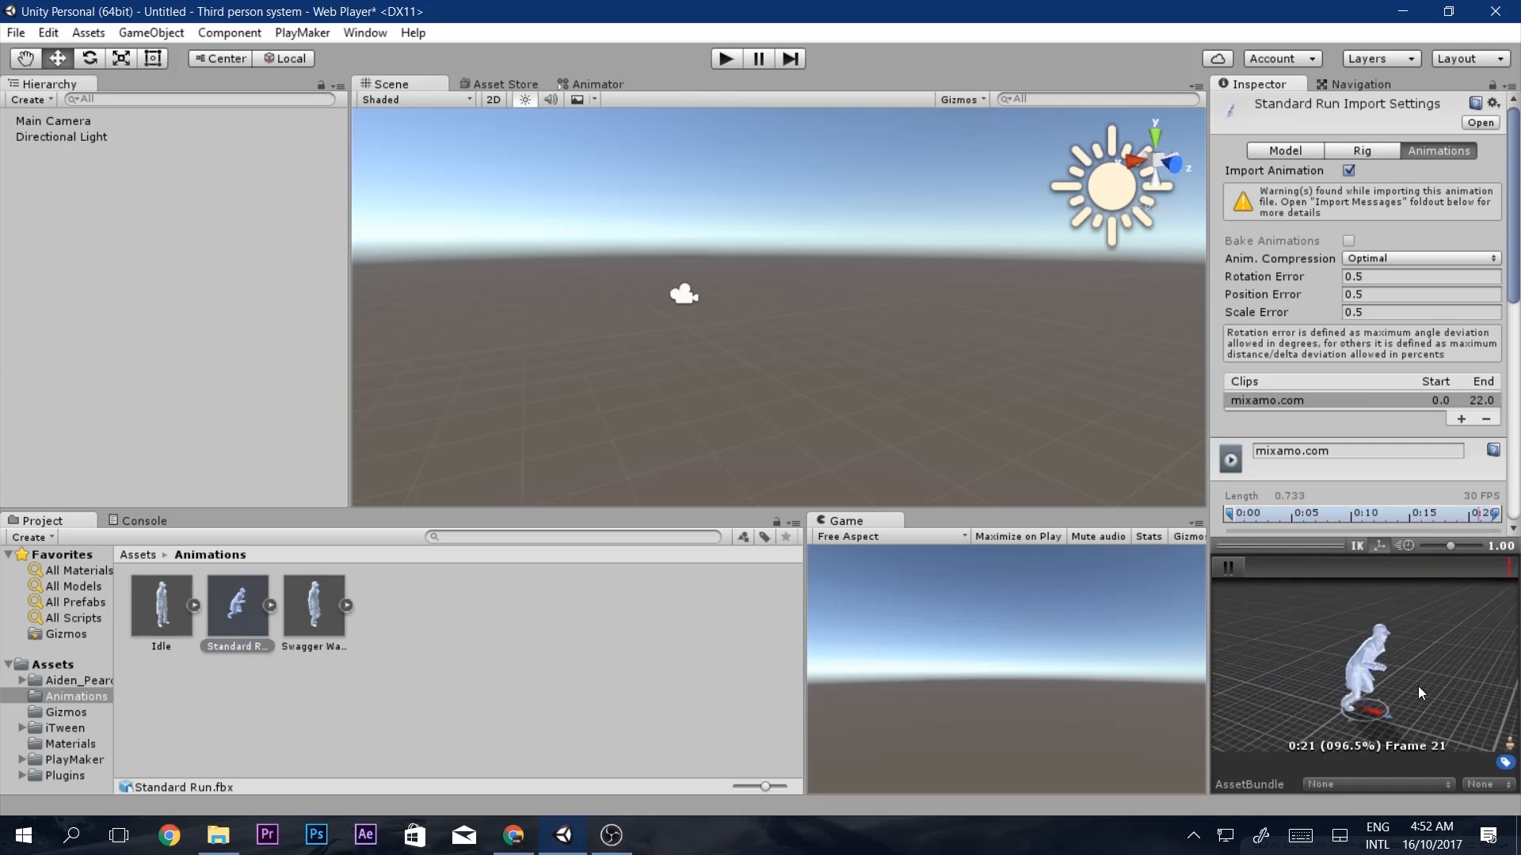
pyautogui.moveTo(1421, 689)
pyautogui.mouseDown()
pyautogui.moveTo(1321, 679)
pyautogui.moveTo(1395, 673)
pyautogui.moveTo(1327, 697)
pyautogui.moveTo(1337, 682)
pyautogui.moveTo(1409, 700)
pyautogui.mouseUp()
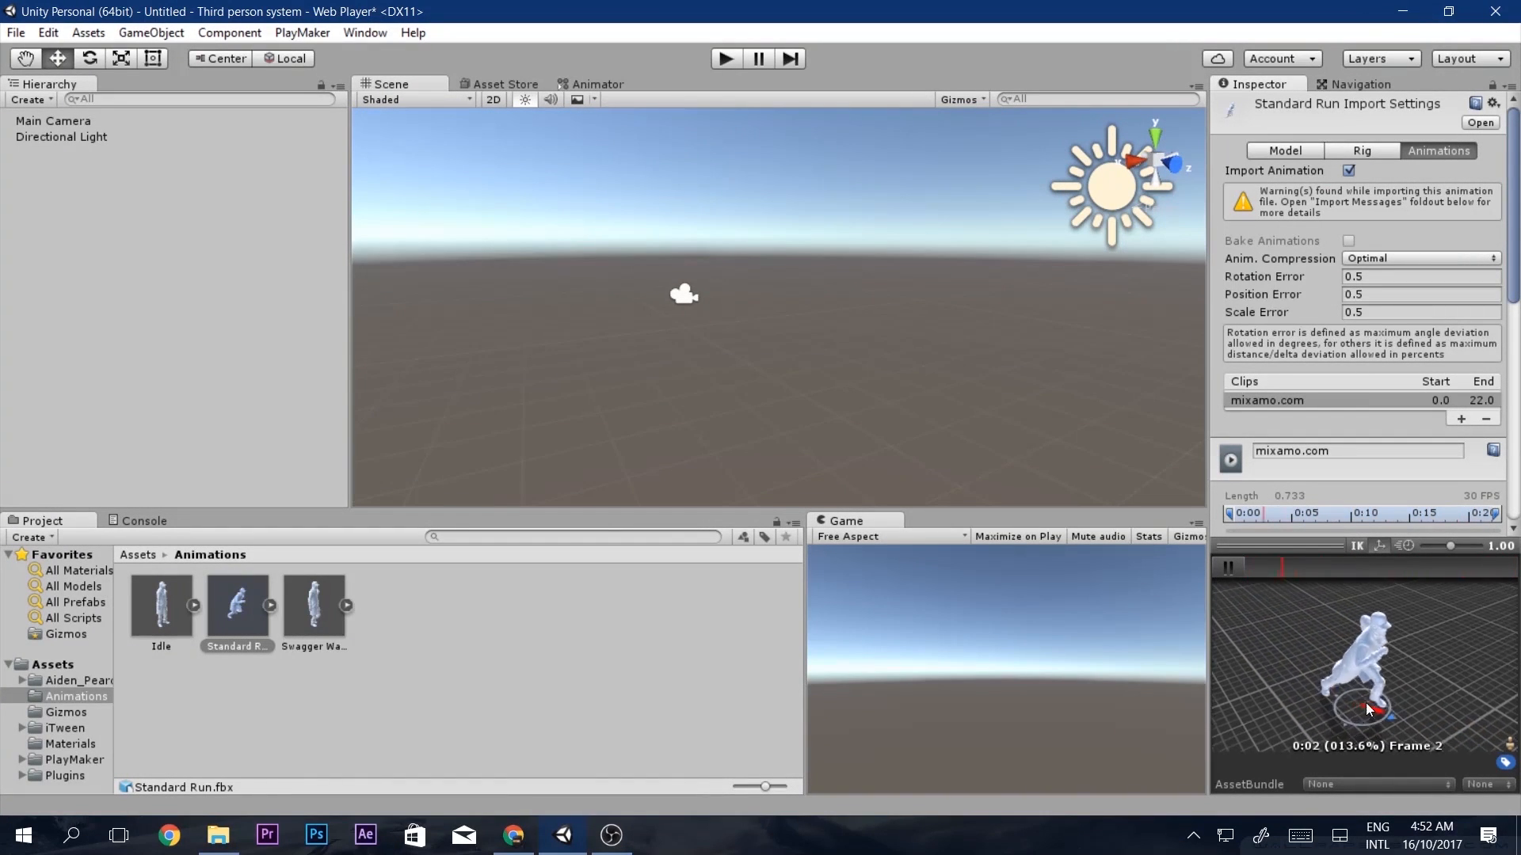
pyautogui.click(1237, 575)
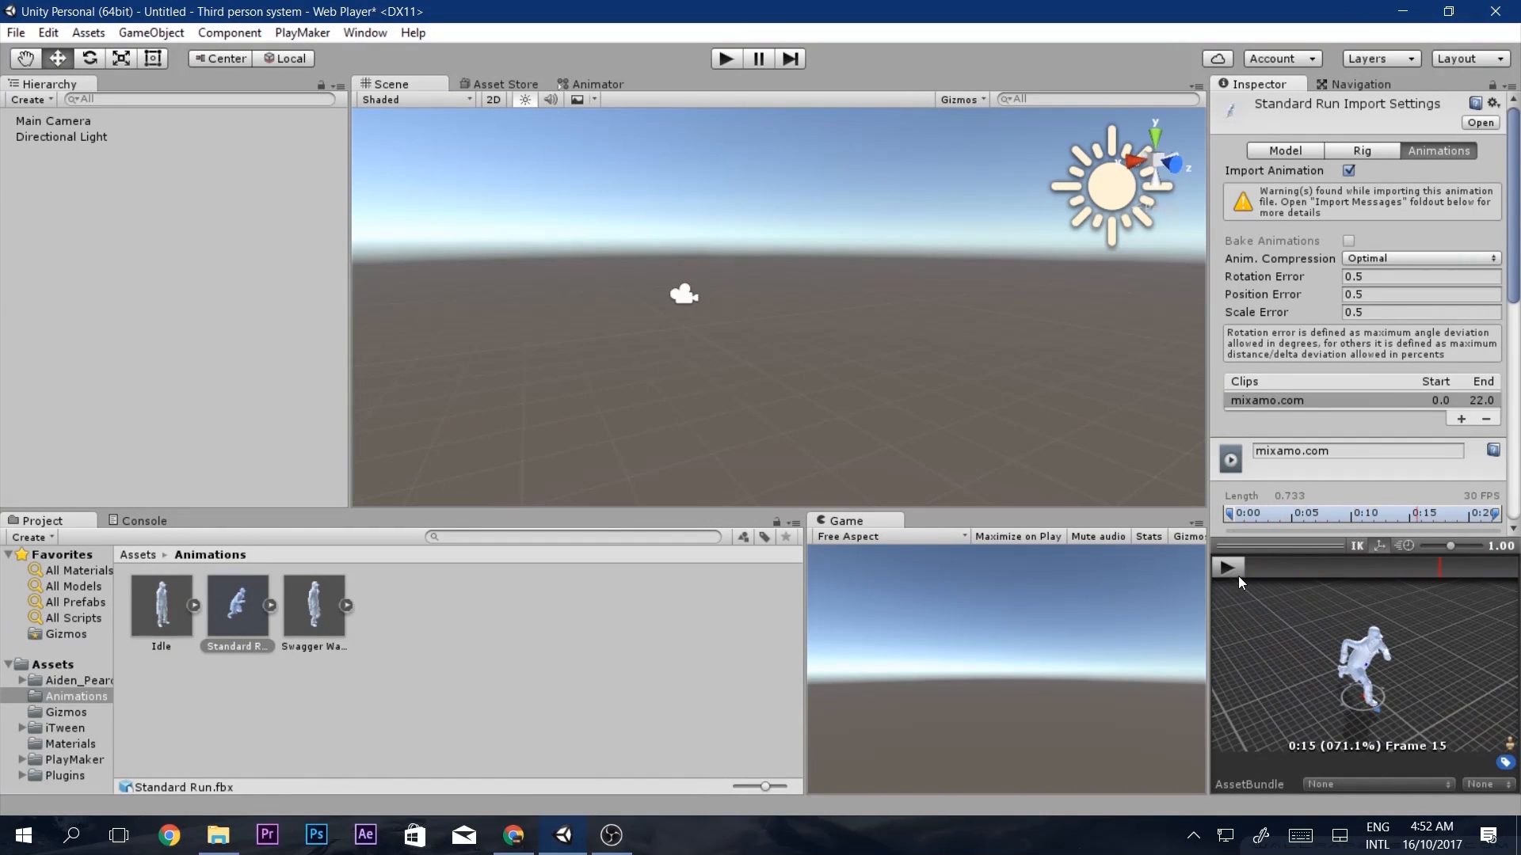
# Try the Generic animation type on the Standard Run rig, revert it and choose Humanoid.
pyautogui.click(1370, 151)
pyautogui.click(1371, 170)
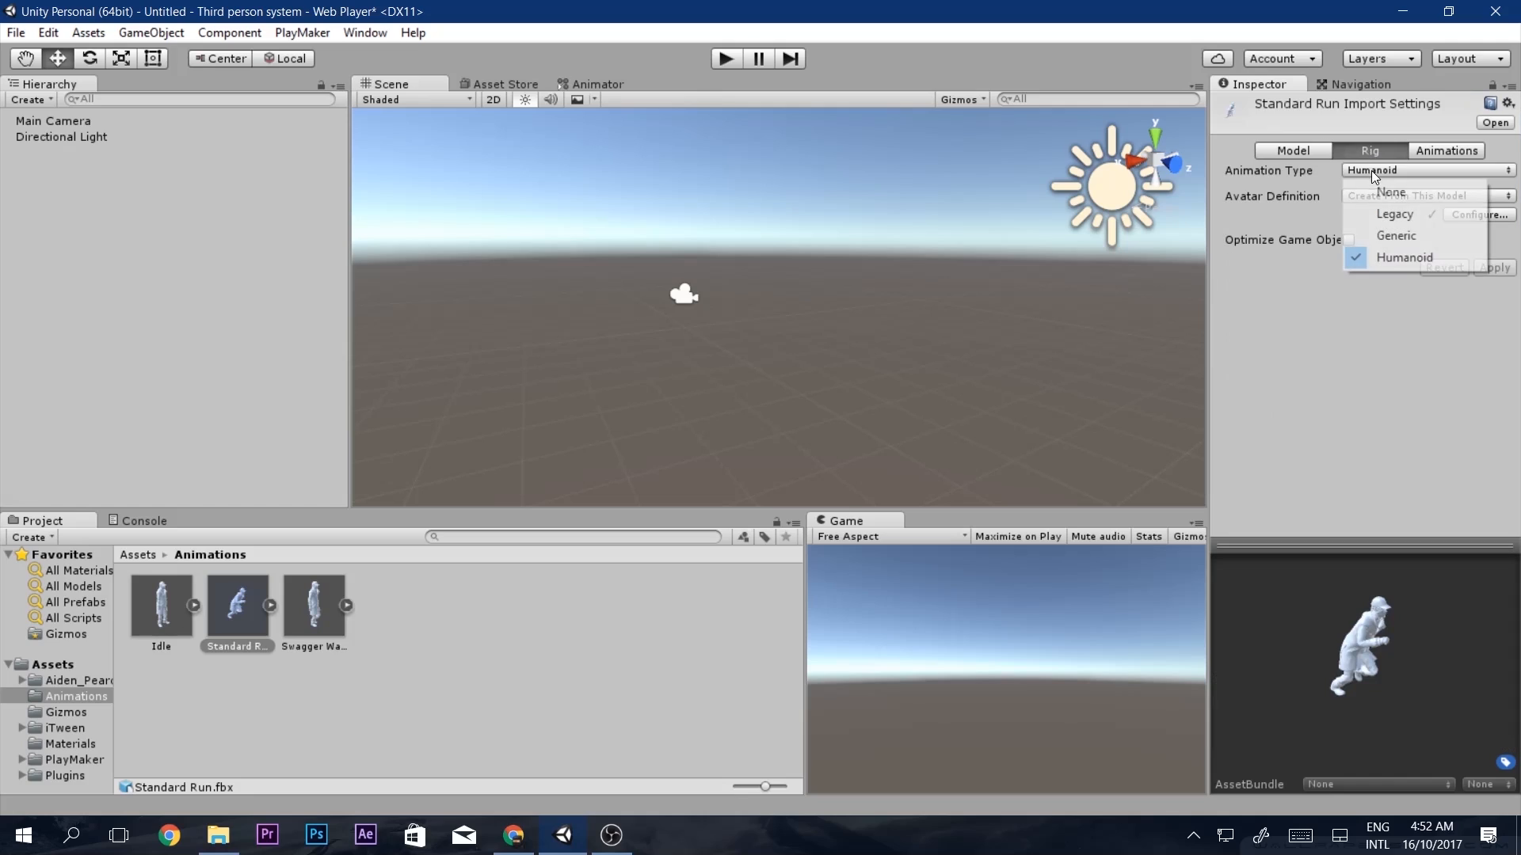
pyautogui.click(1405, 239)
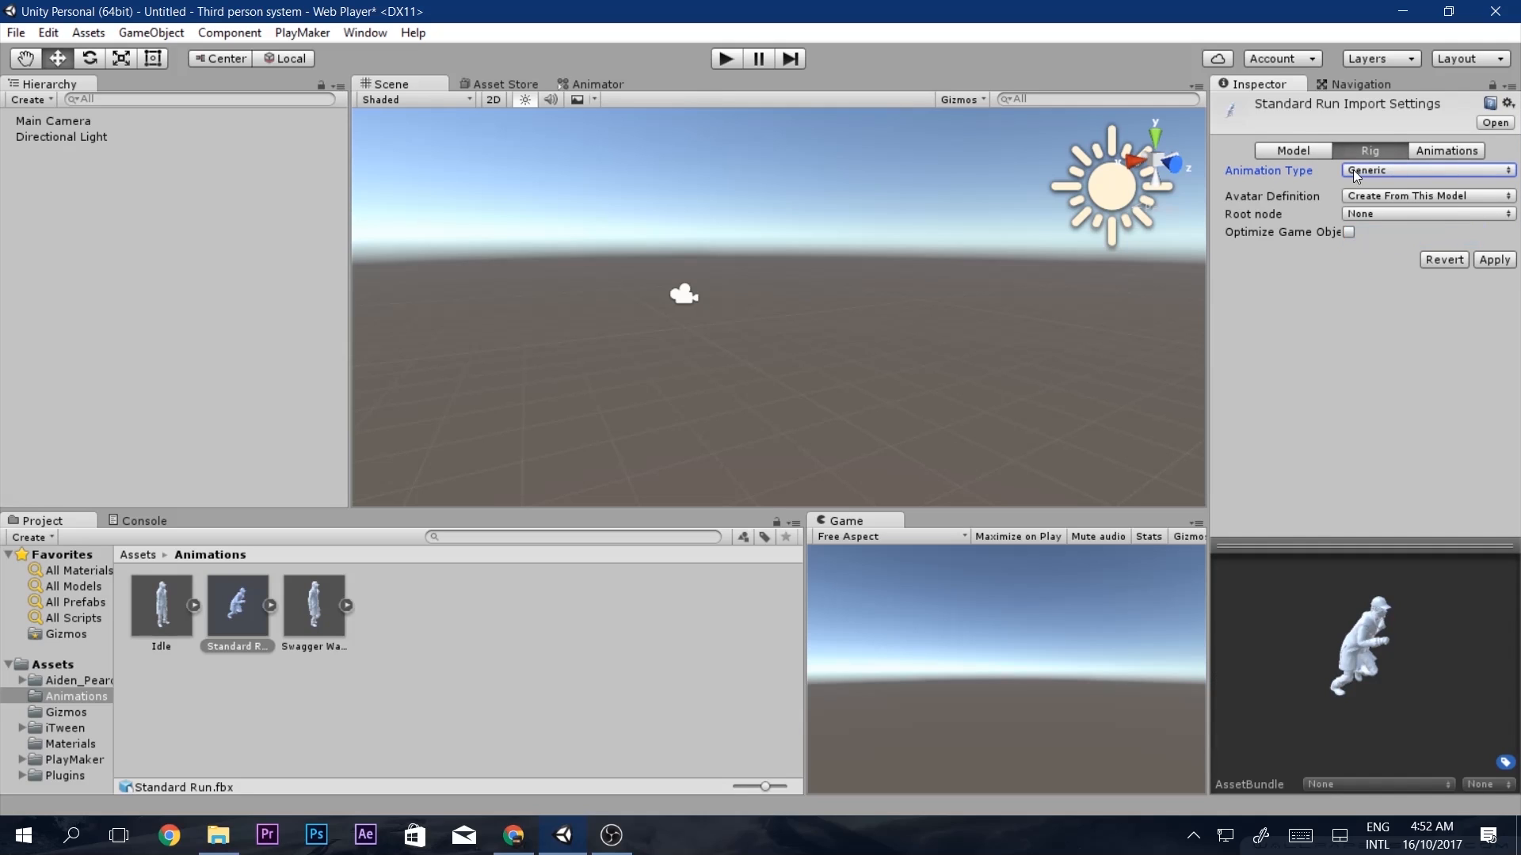
pyautogui.click(1379, 155)
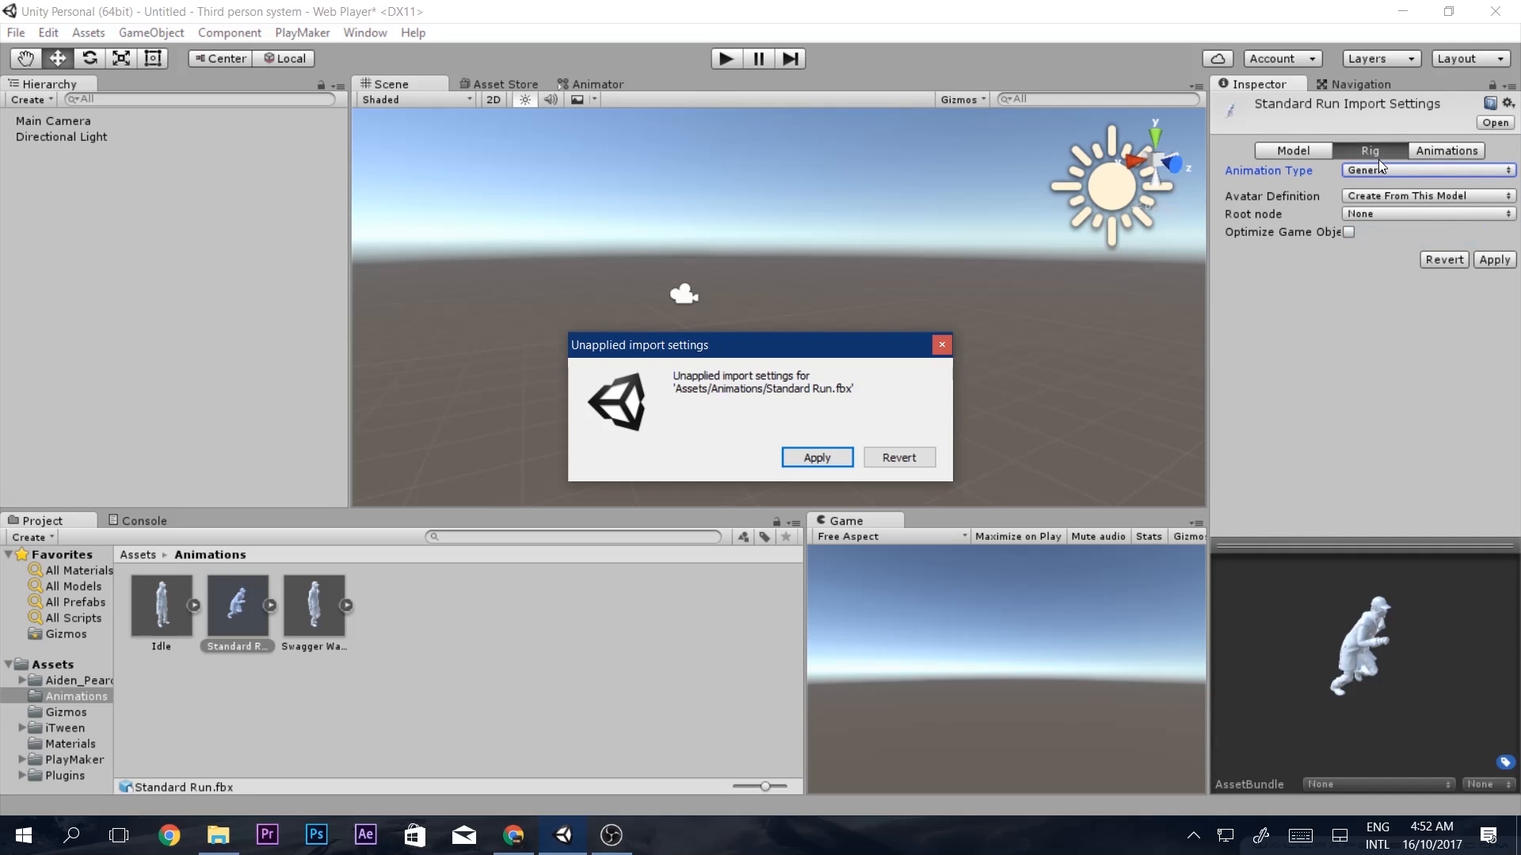
pyautogui.click(918, 459)
pyautogui.click(1430, 172)
pyautogui.click(1409, 255)
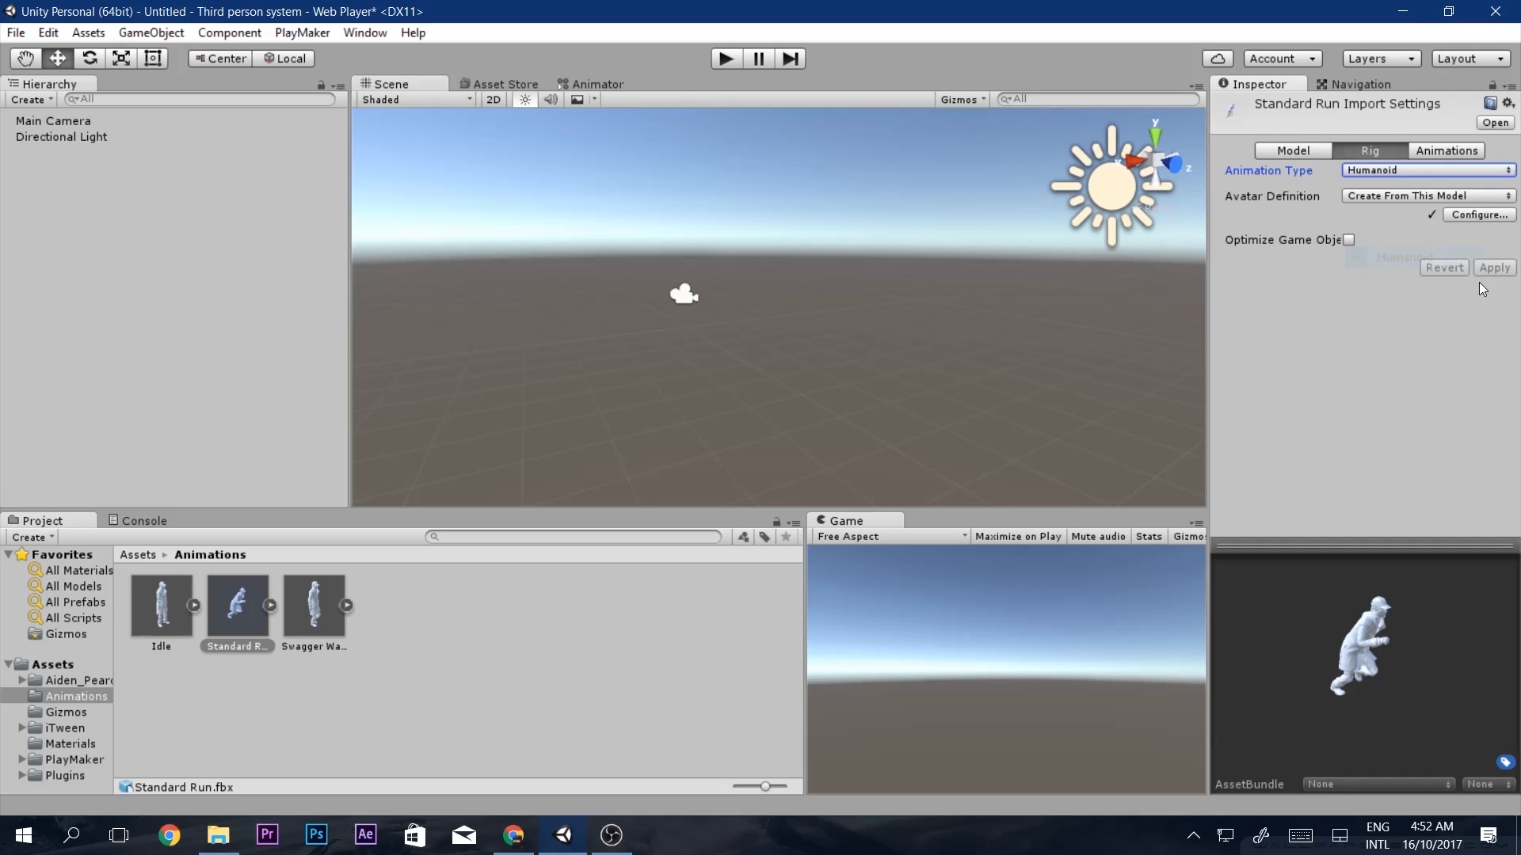
# Check the Loop Time setting in the animation import settings of Standard Run, Swagger Walk and Idle.
pyautogui.click(1437, 150)
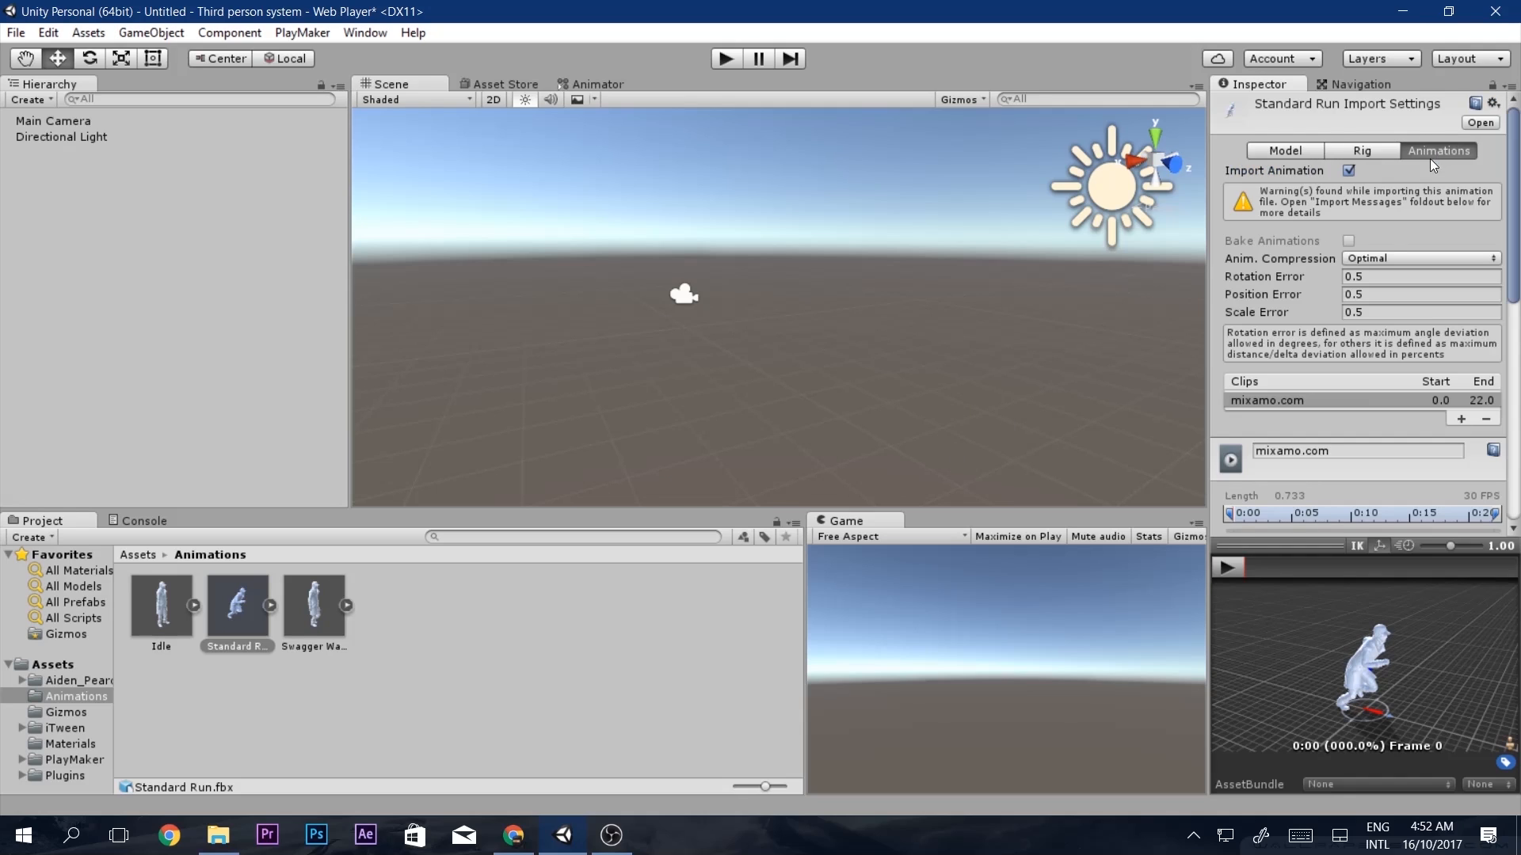
pyautogui.scroll(-6, 1310, 388)
pyautogui.scroll(2, 1332, 266)
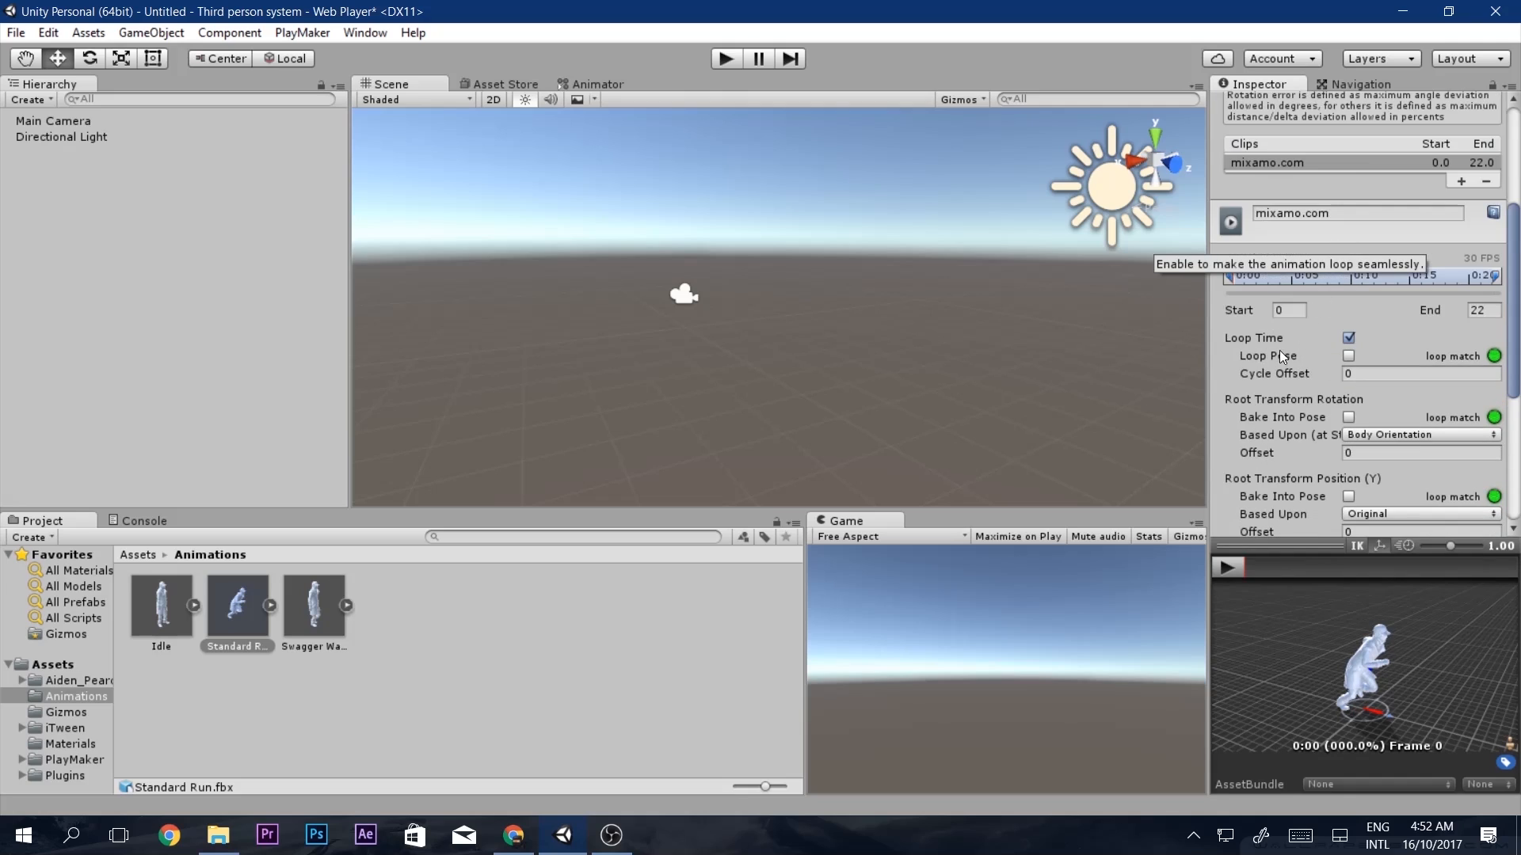
pyautogui.click(1353, 335)
pyautogui.click(1353, 335)
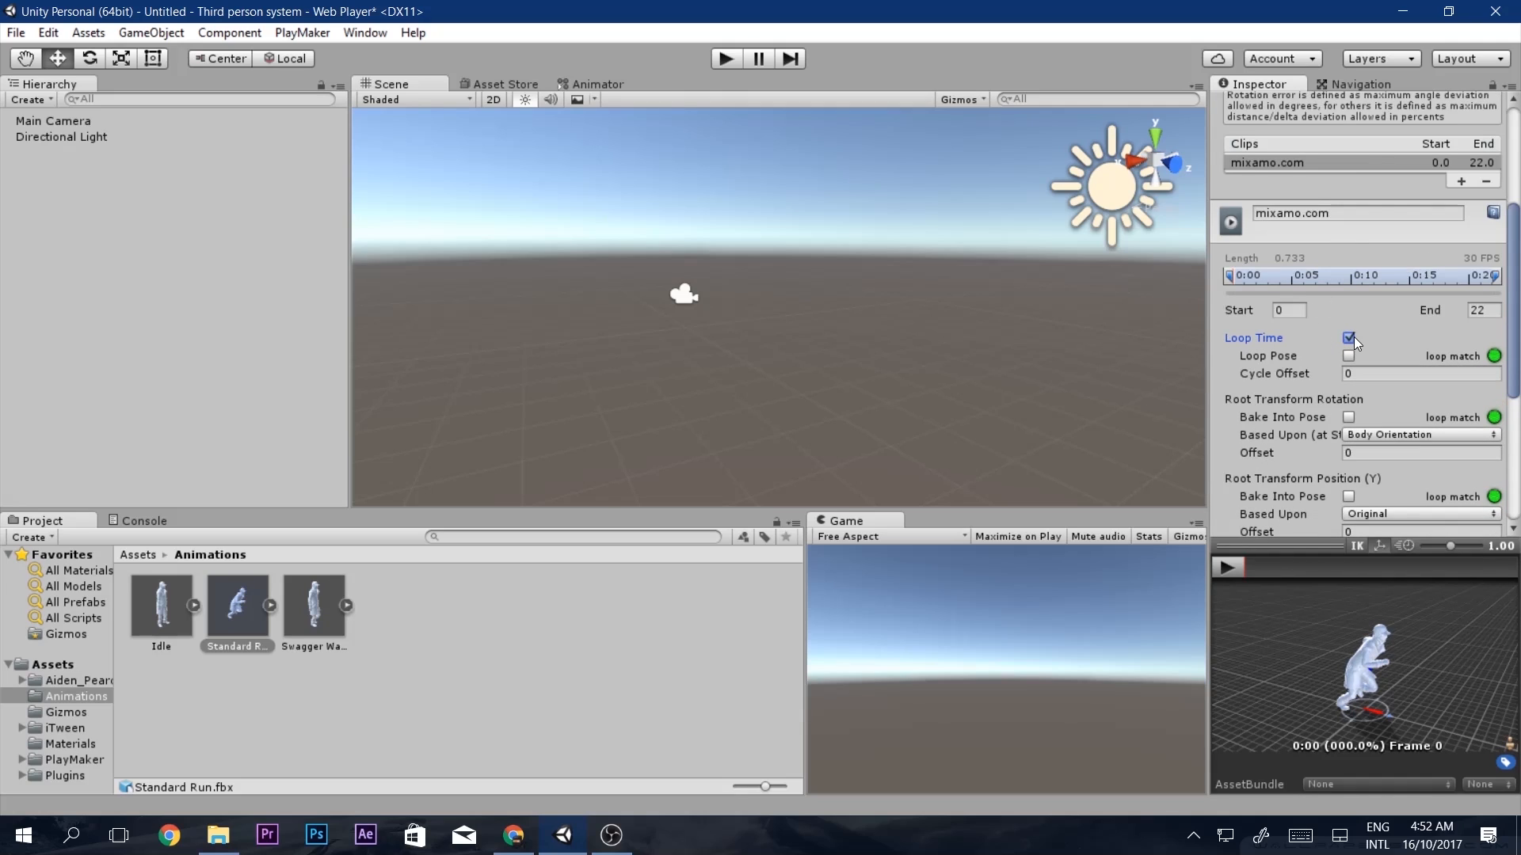
pyautogui.click(316, 621)
pyautogui.click(879, 459)
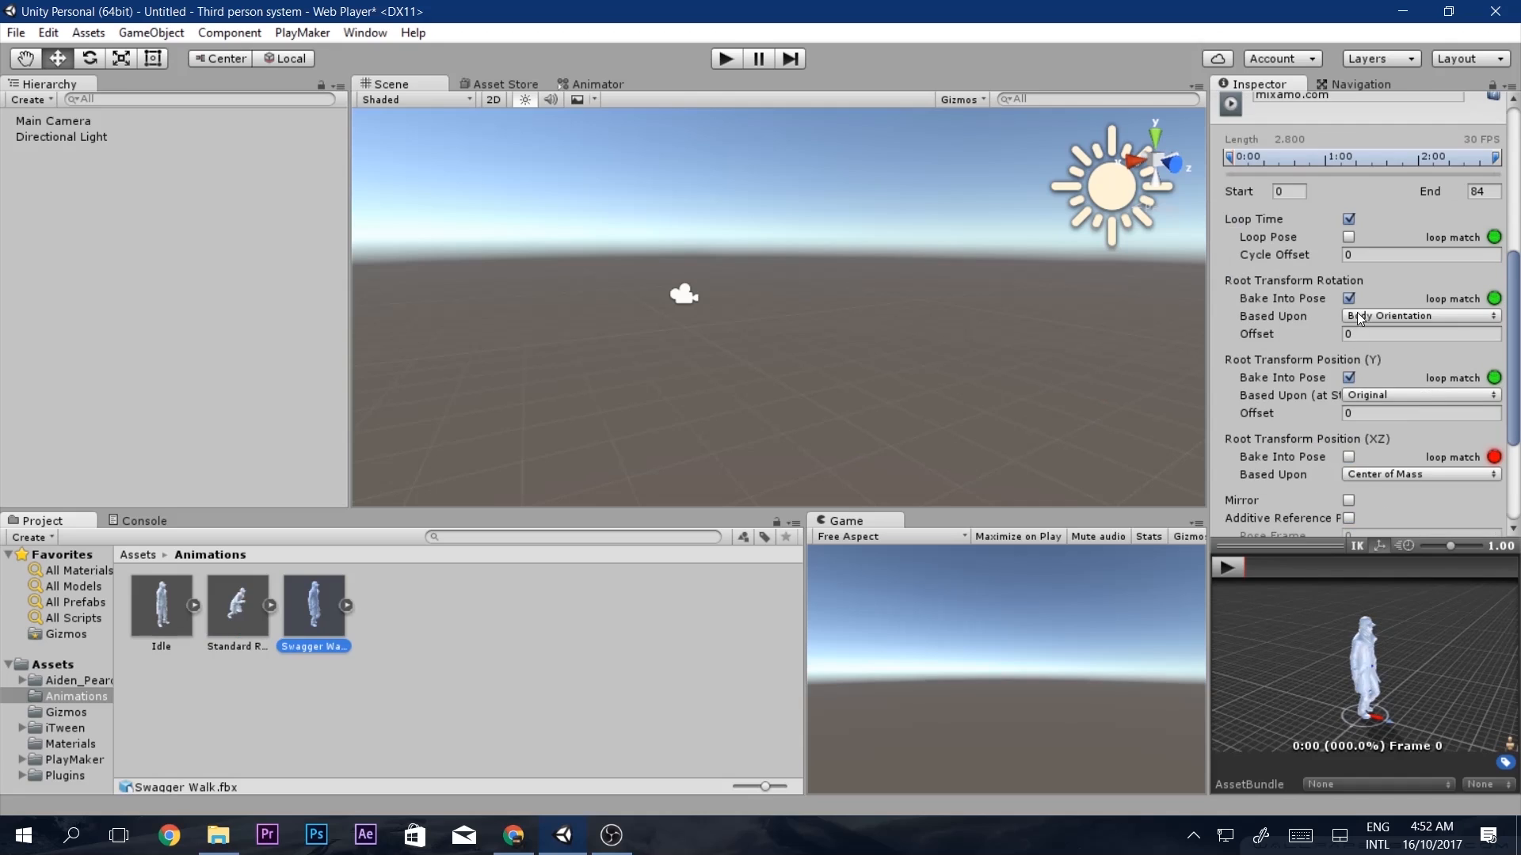
pyautogui.click(166, 606)
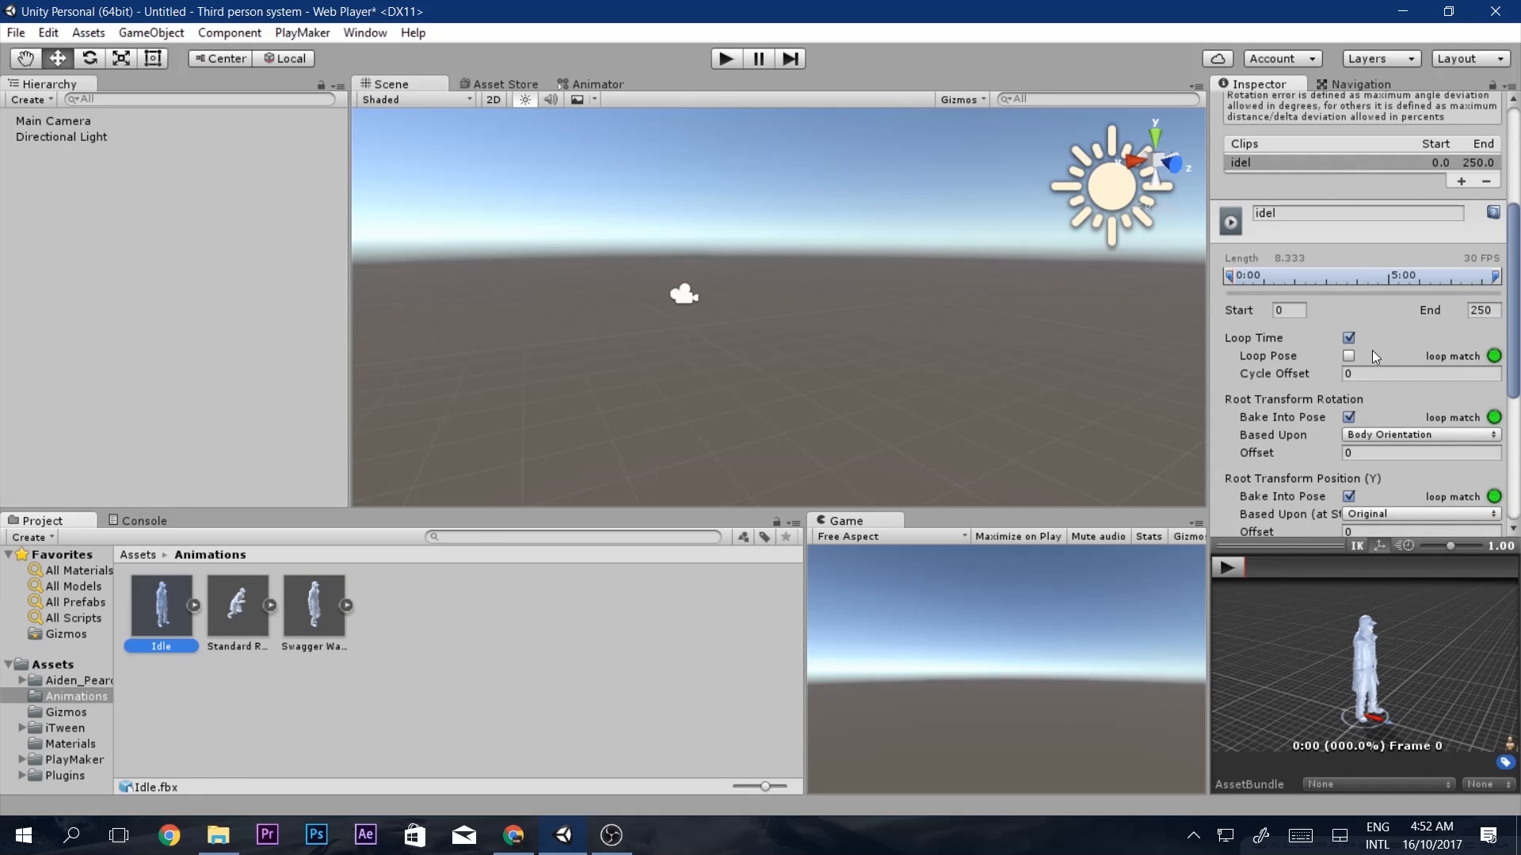
pyautogui.scroll(5, 1372, 355)
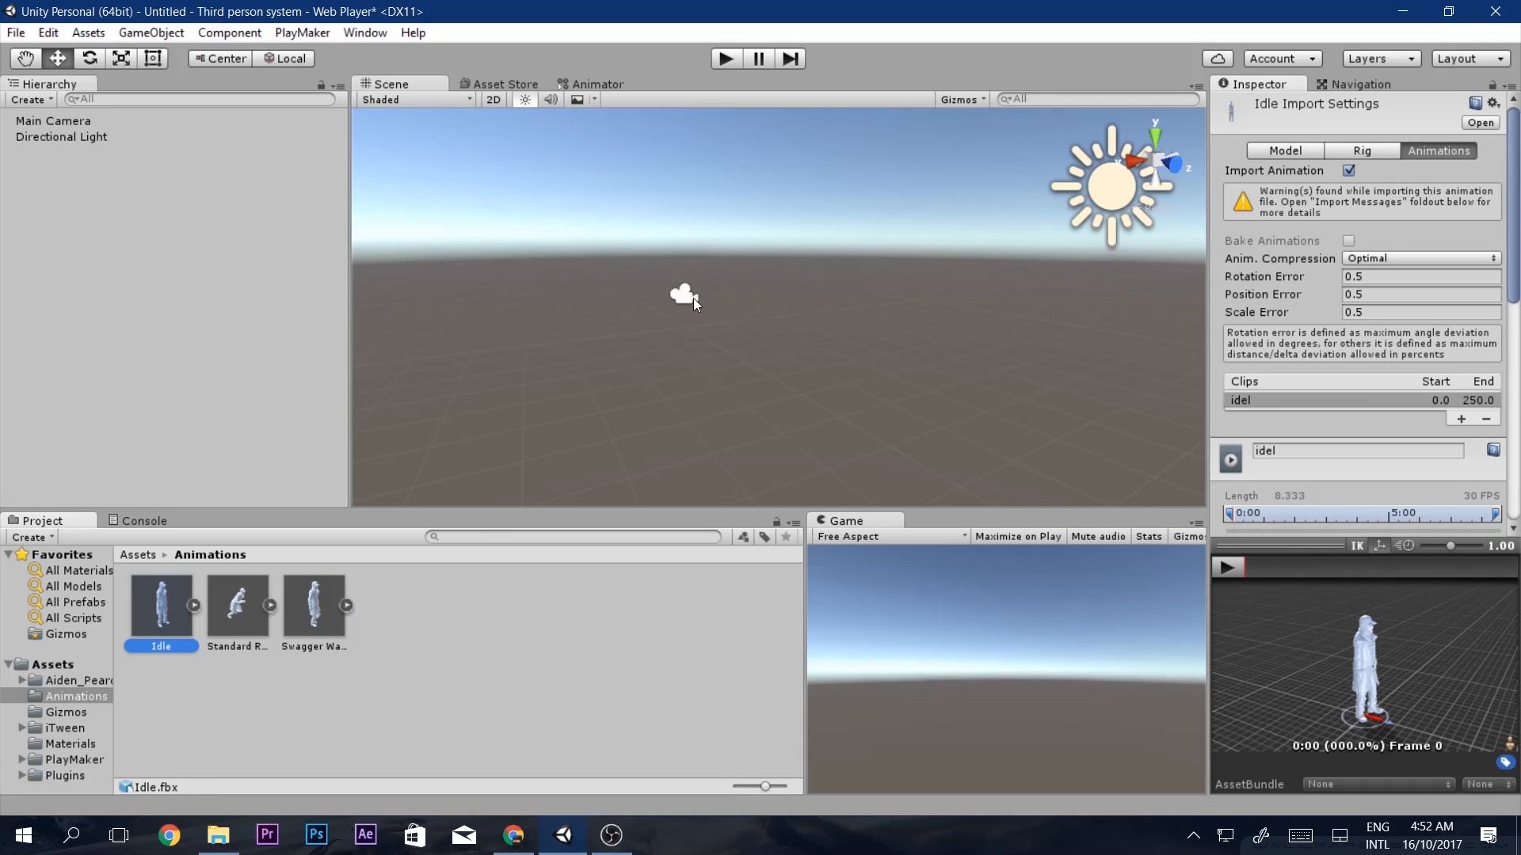
# Create an Animator Controller named Player in the Animations folder and open it for editing.
pyautogui.click(503, 573)
pyautogui.rightClick(449, 637)
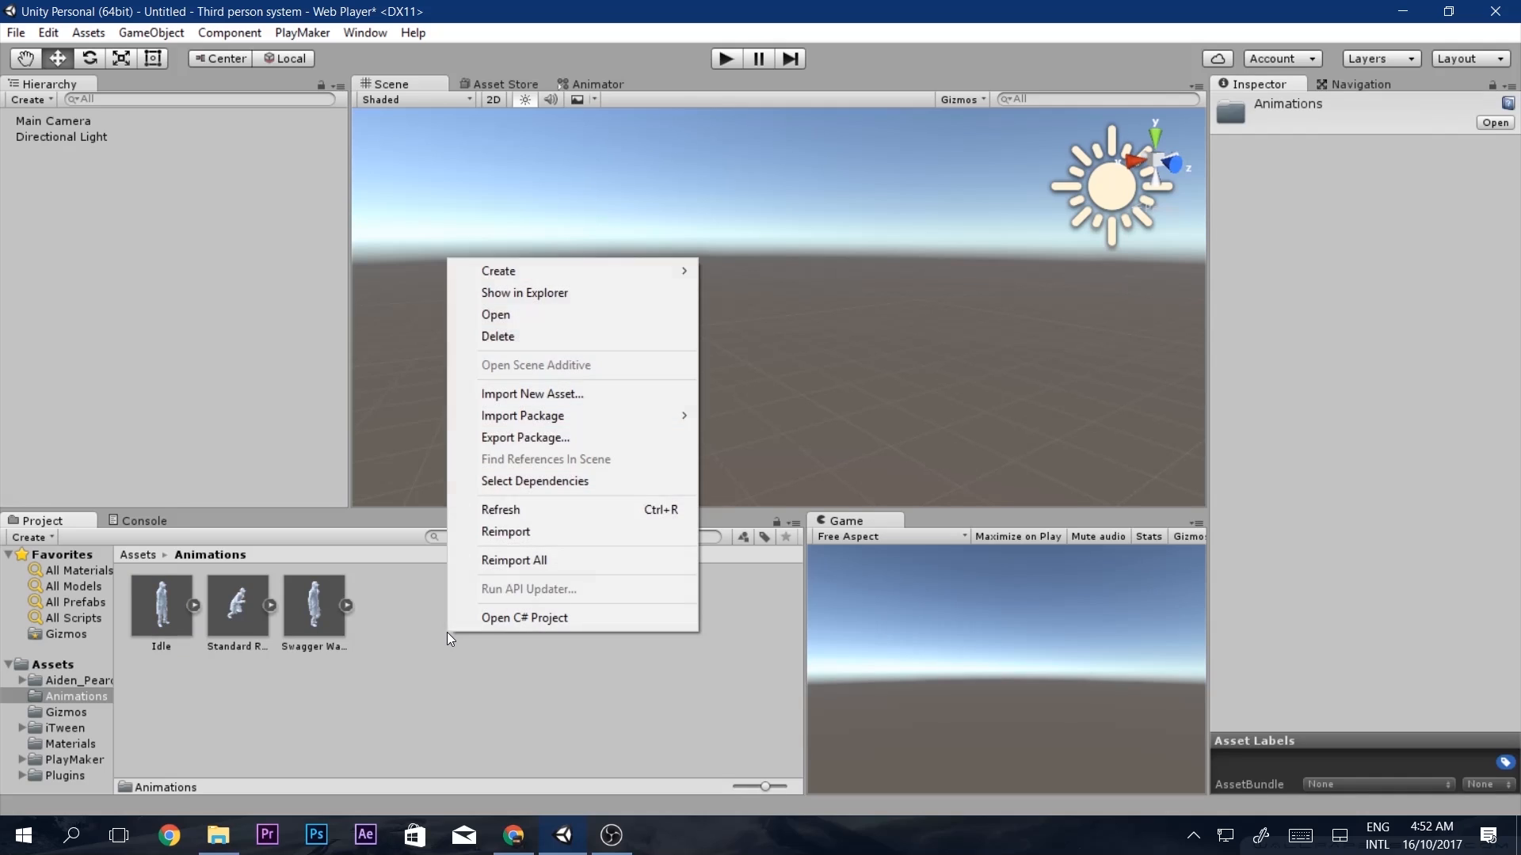
pyautogui.moveTo(523, 273)
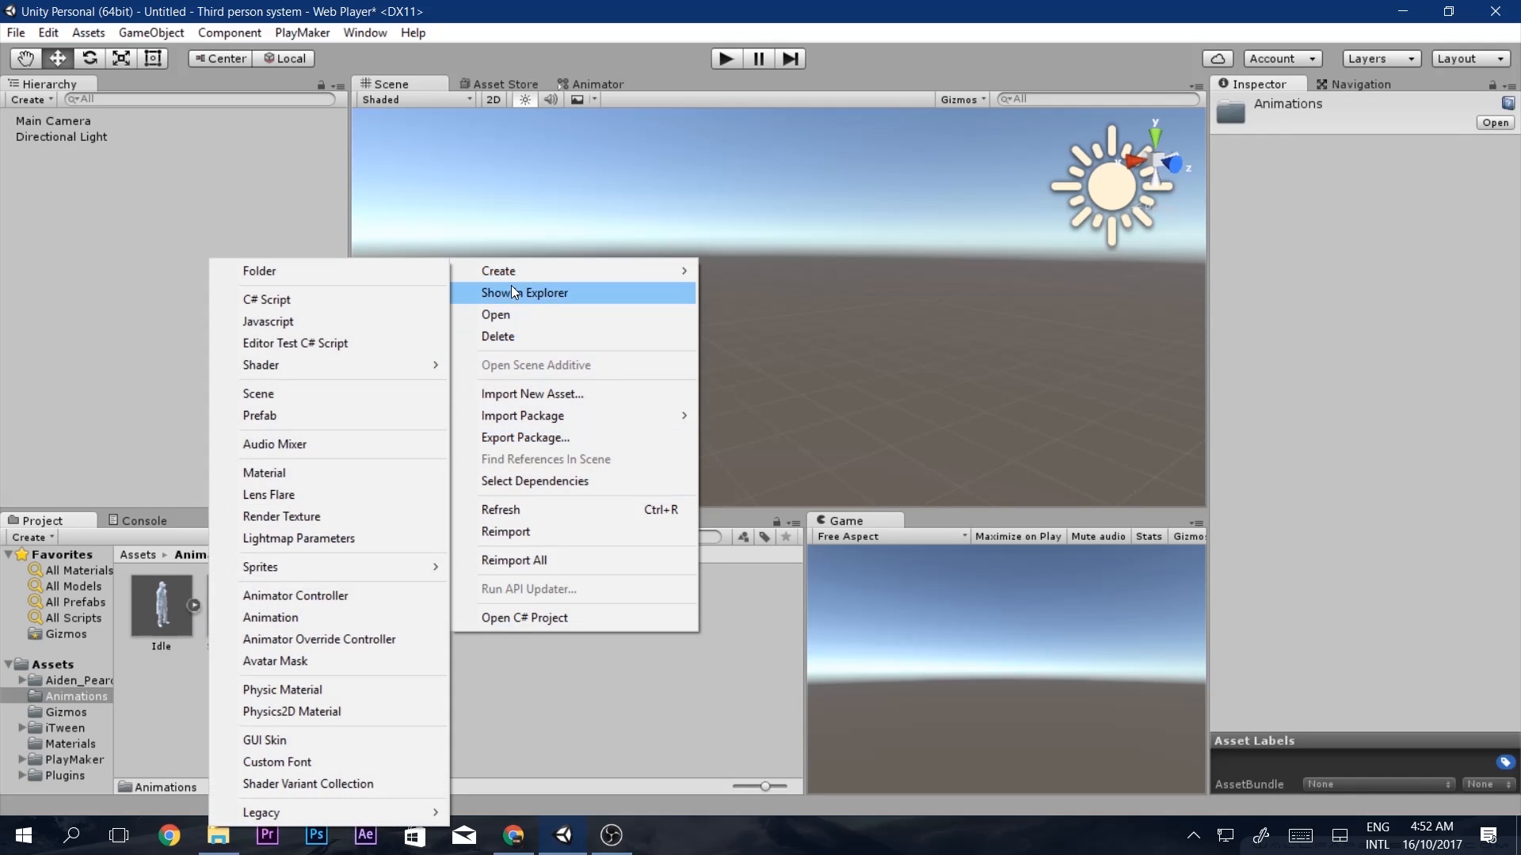
pyautogui.click(274, 598)
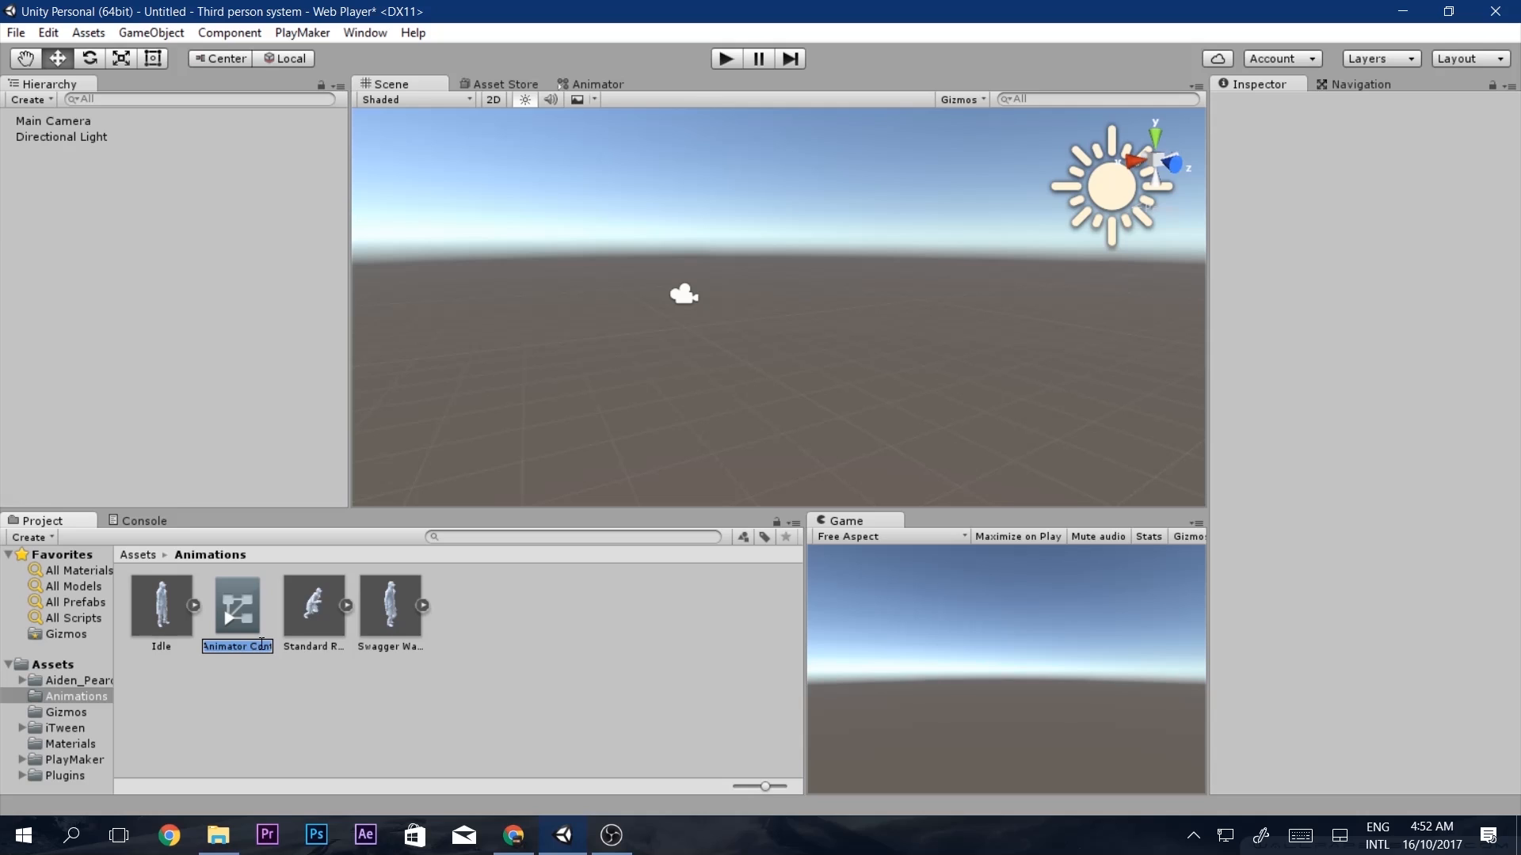
pyautogui.write('Player')
pyautogui.press('Return')
pyautogui.doubleClick(253, 622)
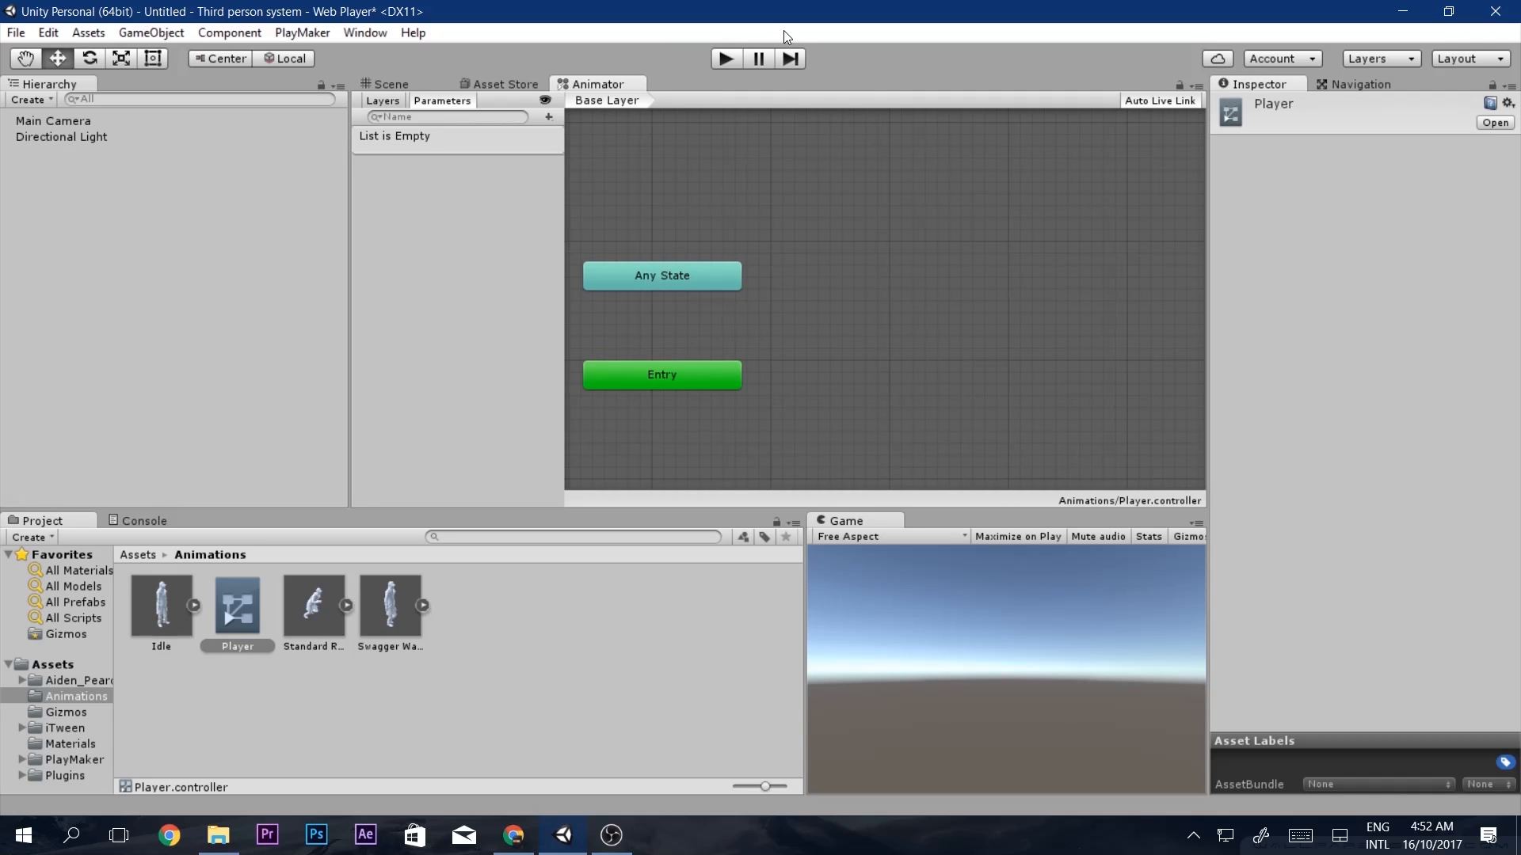
# Bring up the Animator window and add the Idle animation as a state beside the Entry node.
pyautogui.click(363, 31)
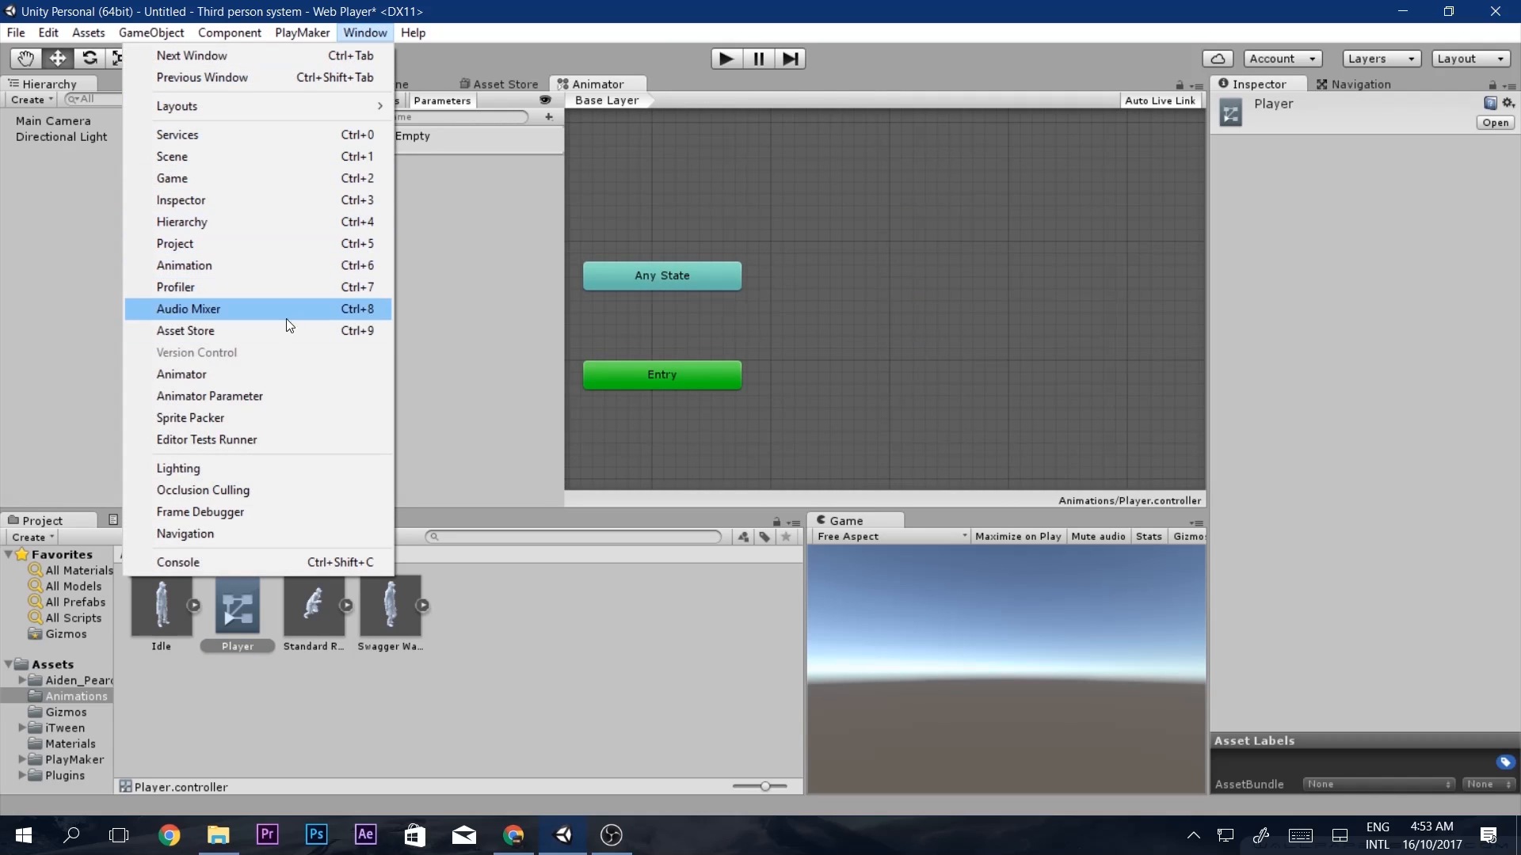
pyautogui.click(235, 374)
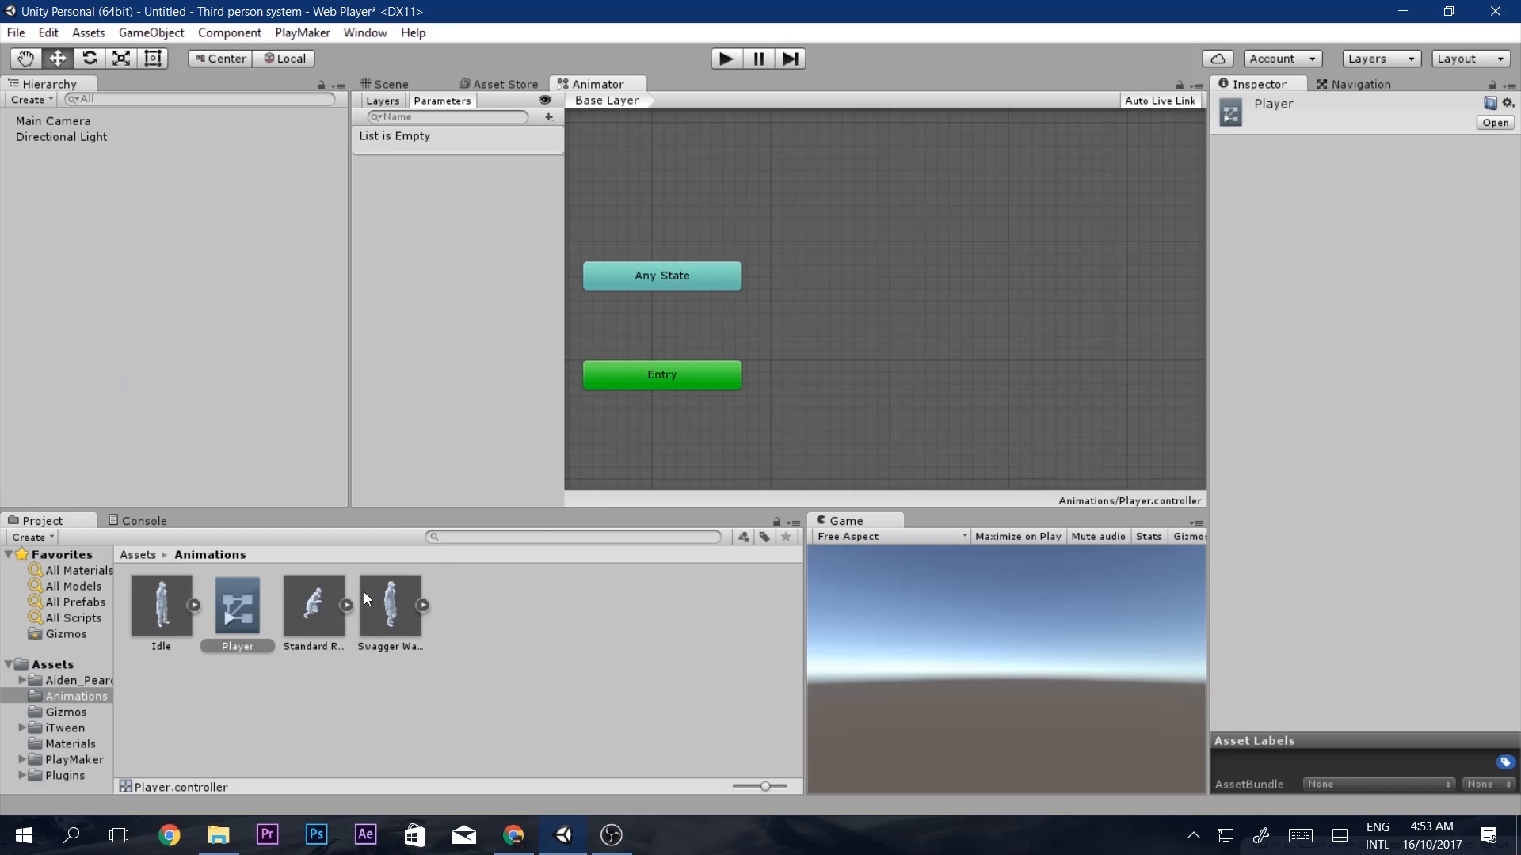
pyautogui.moveTo(158, 611); pyautogui.dragTo(749, 463)
pyautogui.moveTo(835, 316); pyautogui.dragTo(811, 371)
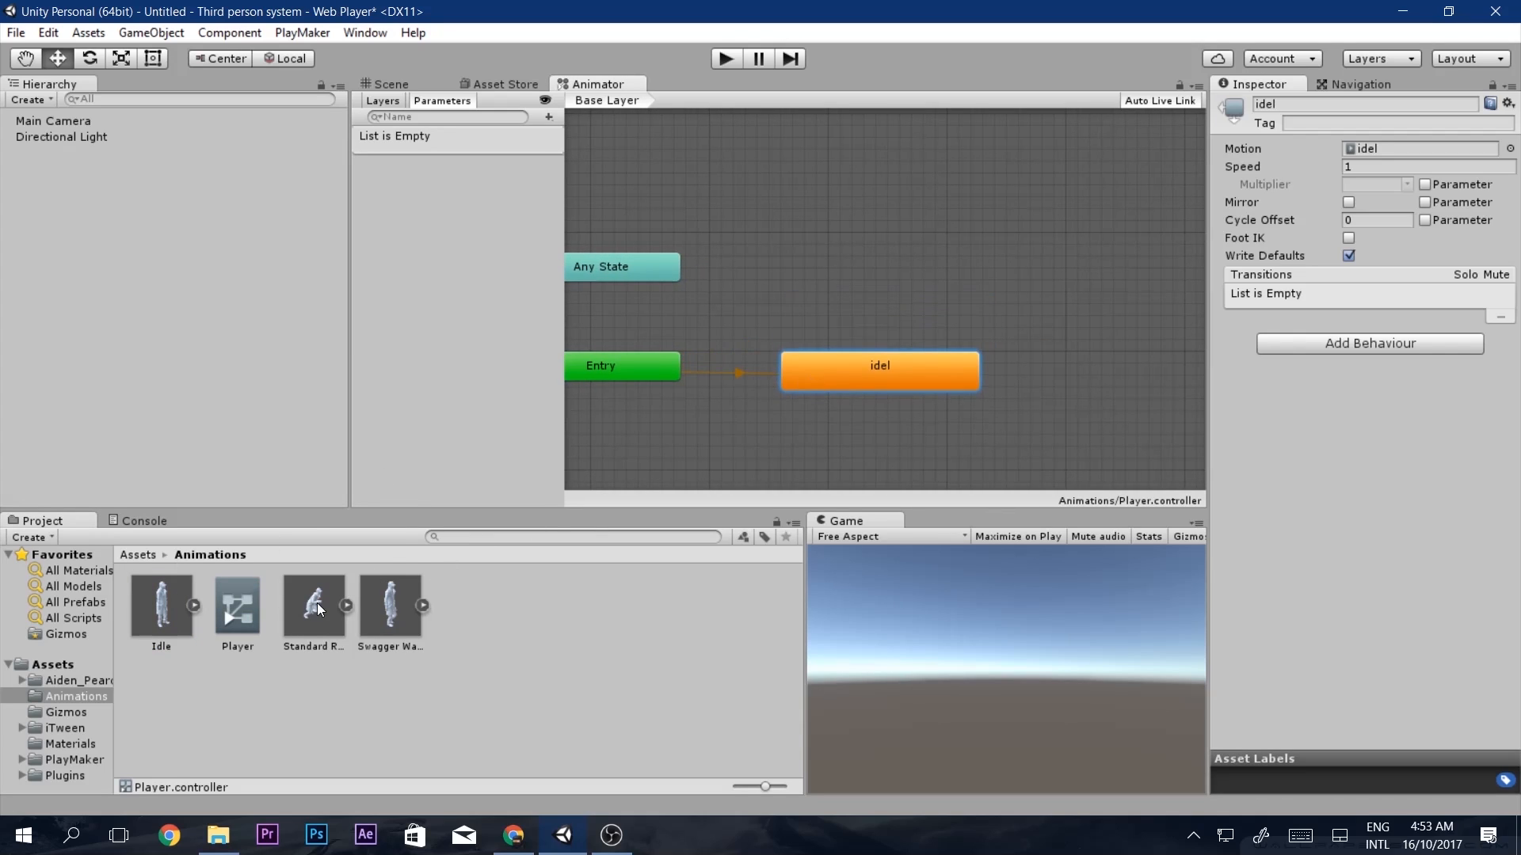
# Add the Swagger Walk animation as a state below the idel state and rename it walk.
pyautogui.moveTo(377, 614); pyautogui.dragTo(849, 356)
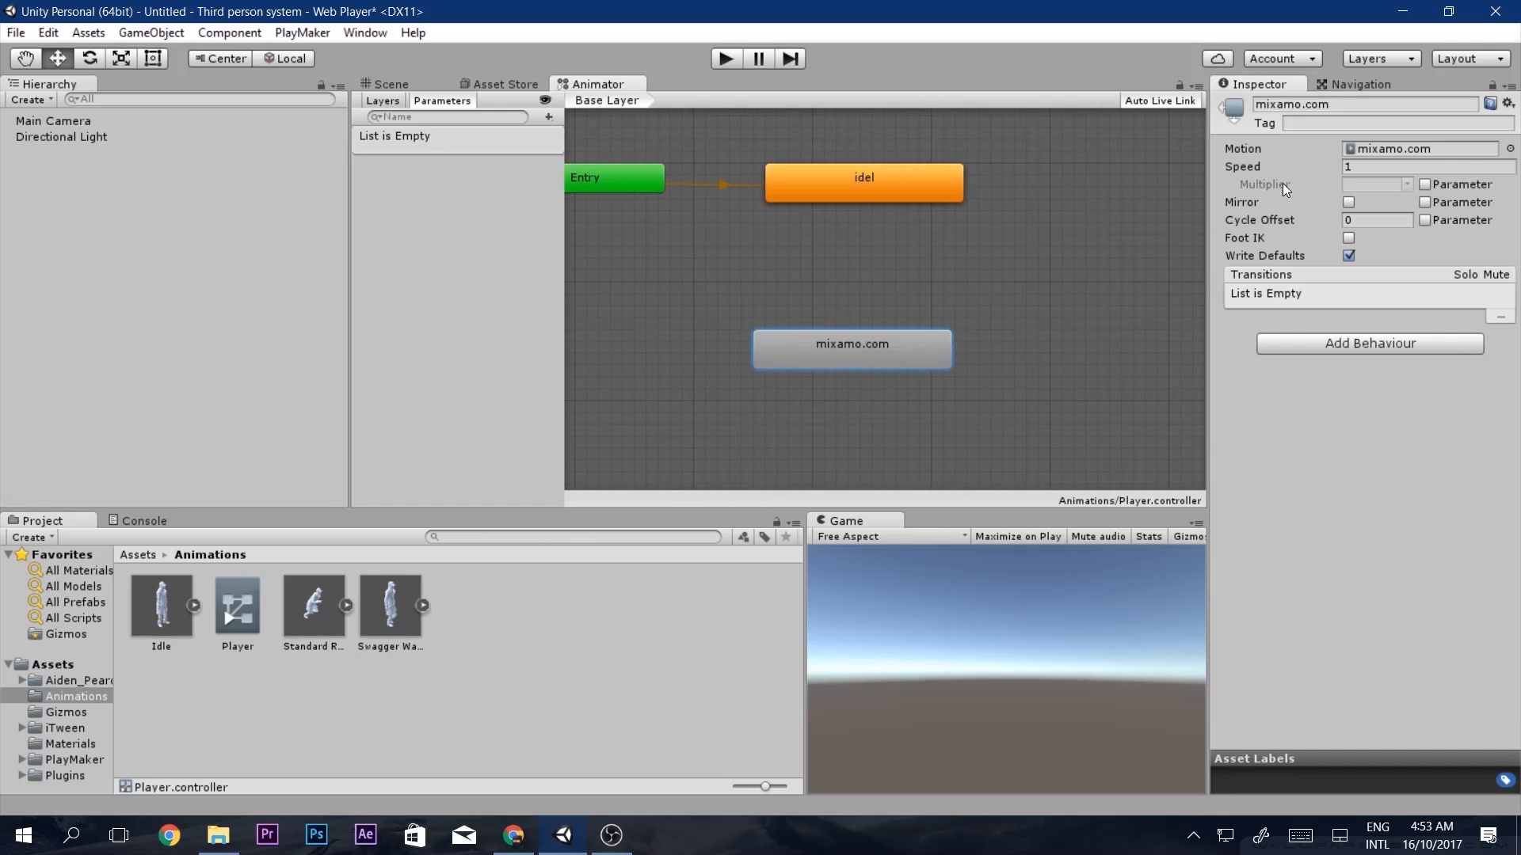
pyautogui.click(1304, 105)
pyautogui.write('ealk')
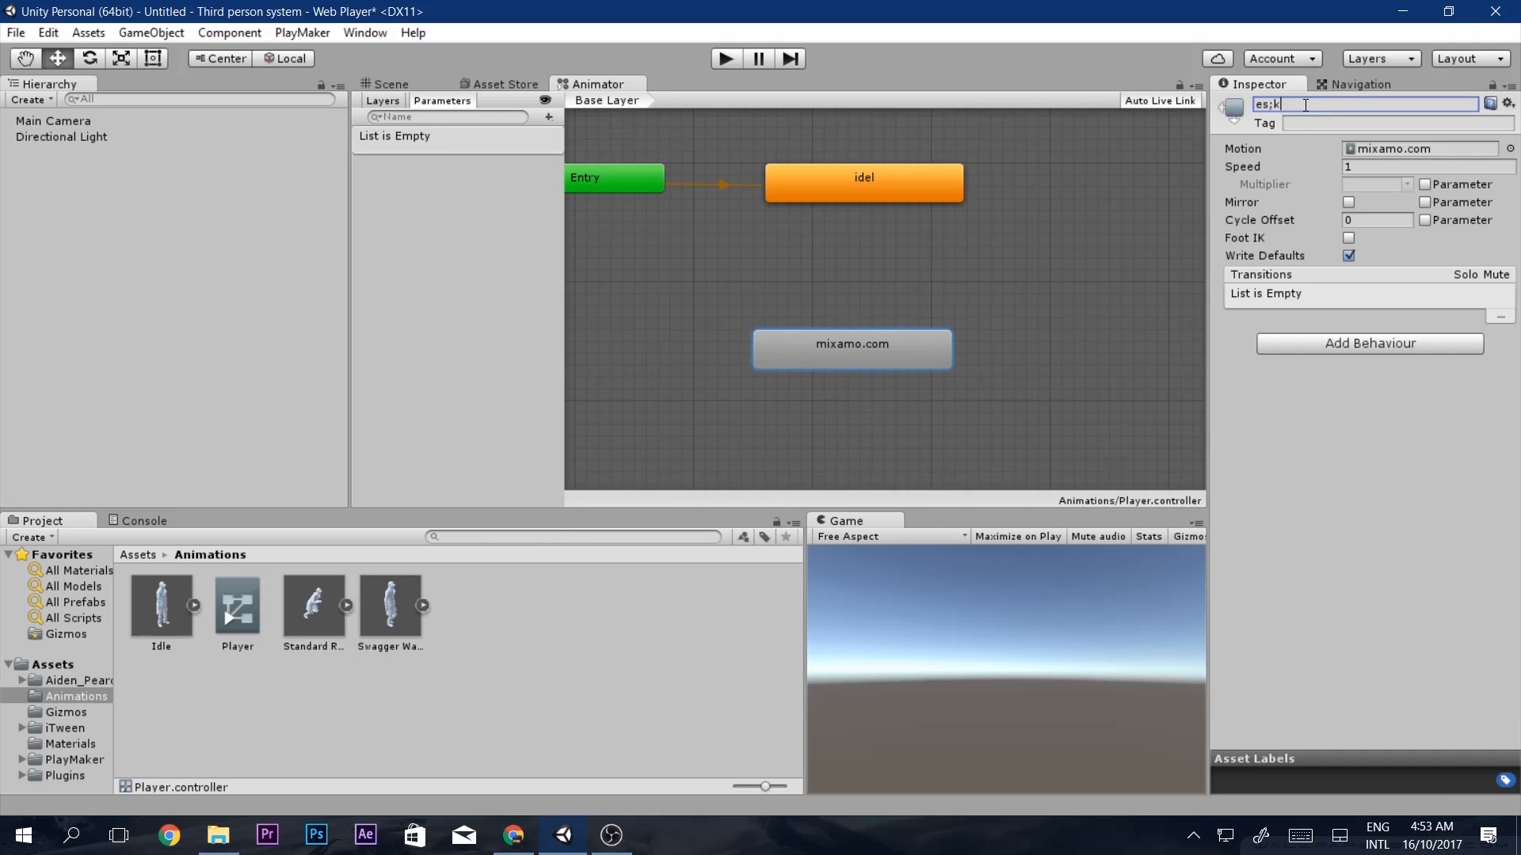
pyautogui.press('BackSpace')
pyautogui.press('BackSpace')
pyautogui.press('BackSpace')
pyautogui.press('BackSpace')
pyautogui.write('Wa')
pyautogui.press('BackSpace')
pyautogui.press('BackSpace')
pyautogui.write('walk')
pyautogui.press('Return')
# Add the Standard Run animation as a state beside the walk state and rename it run.
pyautogui.moveTo(310, 617); pyautogui.dragTo(982, 247)
pyautogui.moveTo(981, 221); pyautogui.dragTo(854, 293, button='middle')
pyautogui.moveTo(949, 326); pyautogui.dragTo(1033, 333)
pyautogui.click(1270, 102)
pyautogui.write('r')
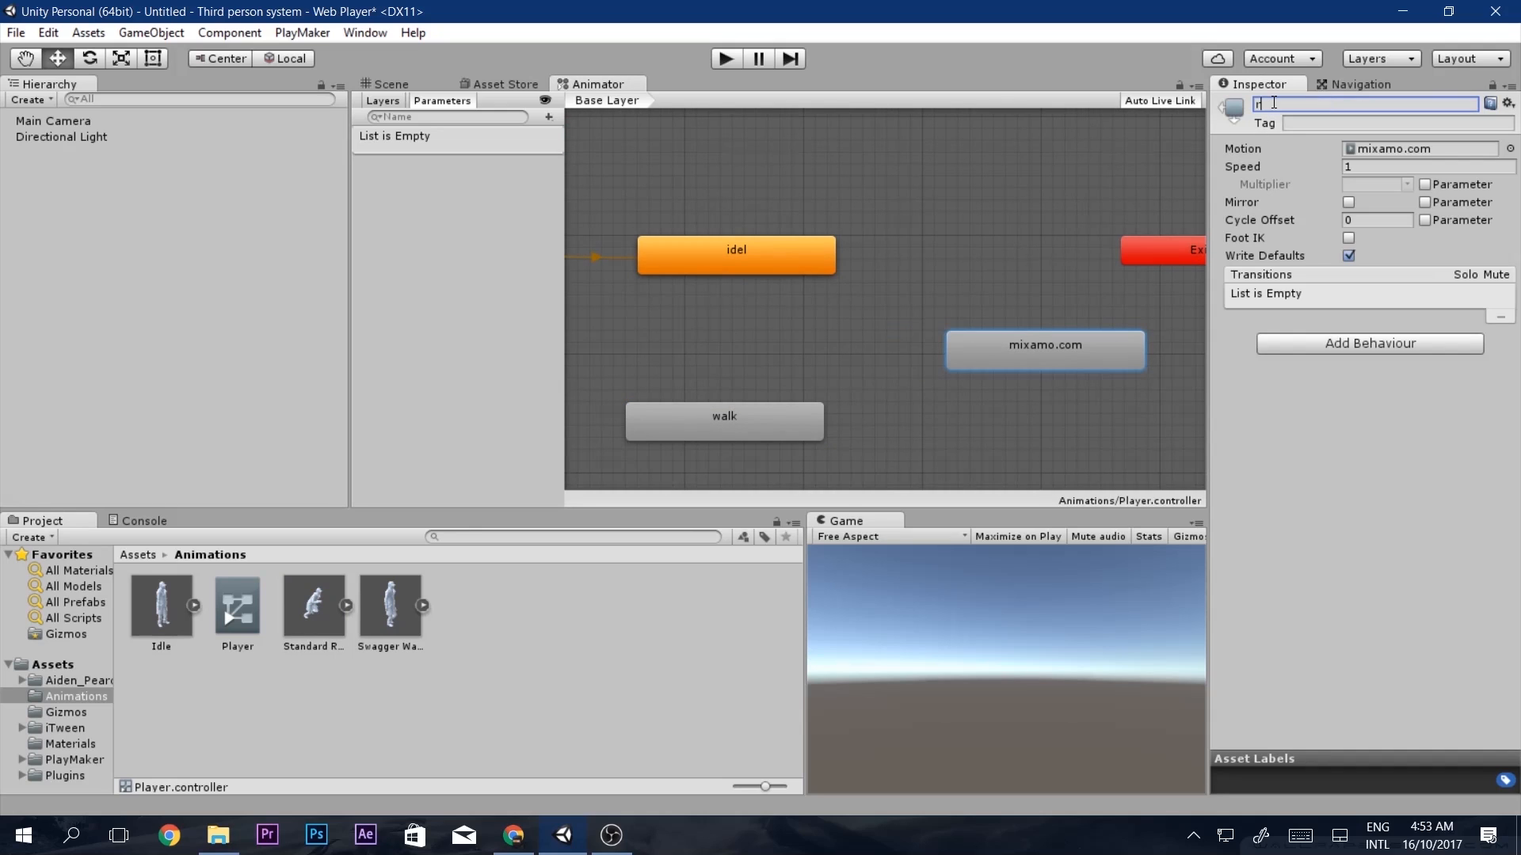
pyautogui.write('un')
# Move the walk state directly below the idel state so the two line up.
pyautogui.moveTo(828, 306); pyautogui.dragTo(852, 266, button='middle')
pyautogui.moveTo(780, 379); pyautogui.dragTo(788, 308)
pyautogui.moveTo(773, 220); pyautogui.dragTo(822, 263, button='middle')
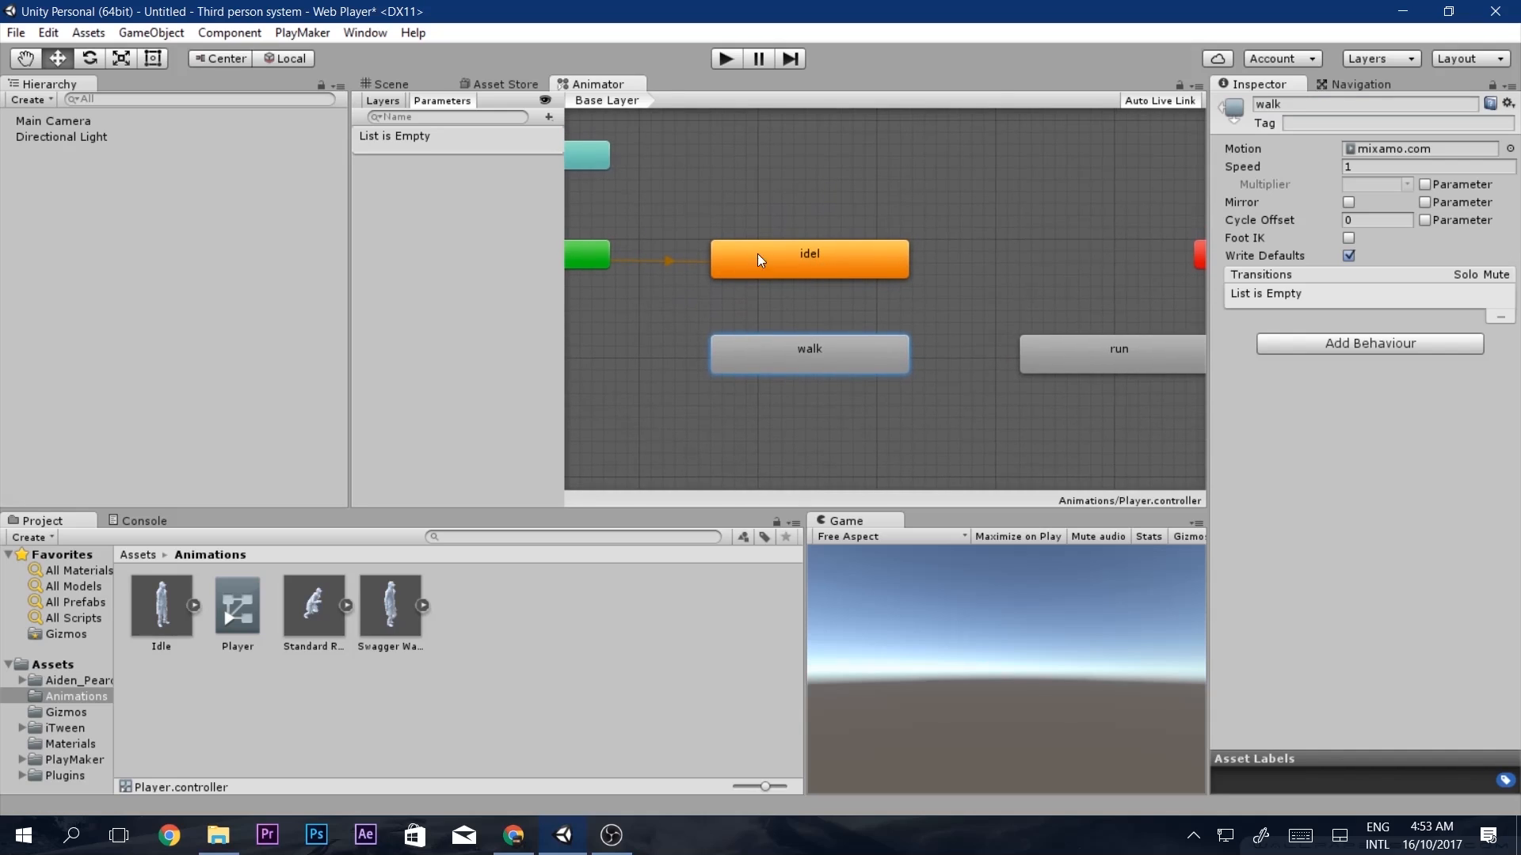
pyautogui.click(833, 258)
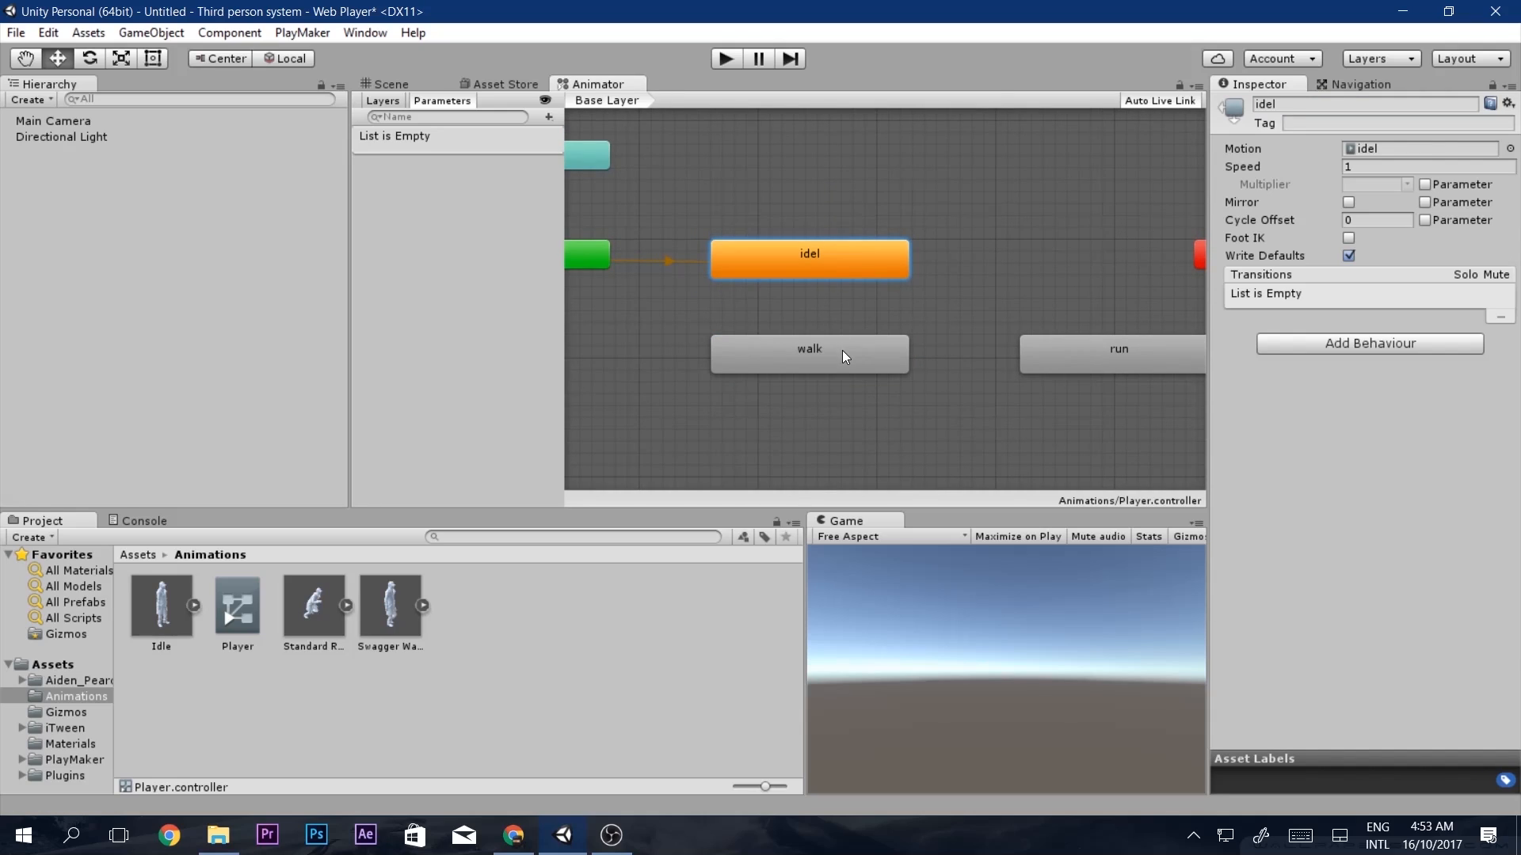
# Set the walk state as the layer default state, and return that role to the idel state.
pyautogui.click(820, 353)
pyautogui.click(1024, 362)
pyautogui.click(815, 363)
pyautogui.rightClick(819, 367)
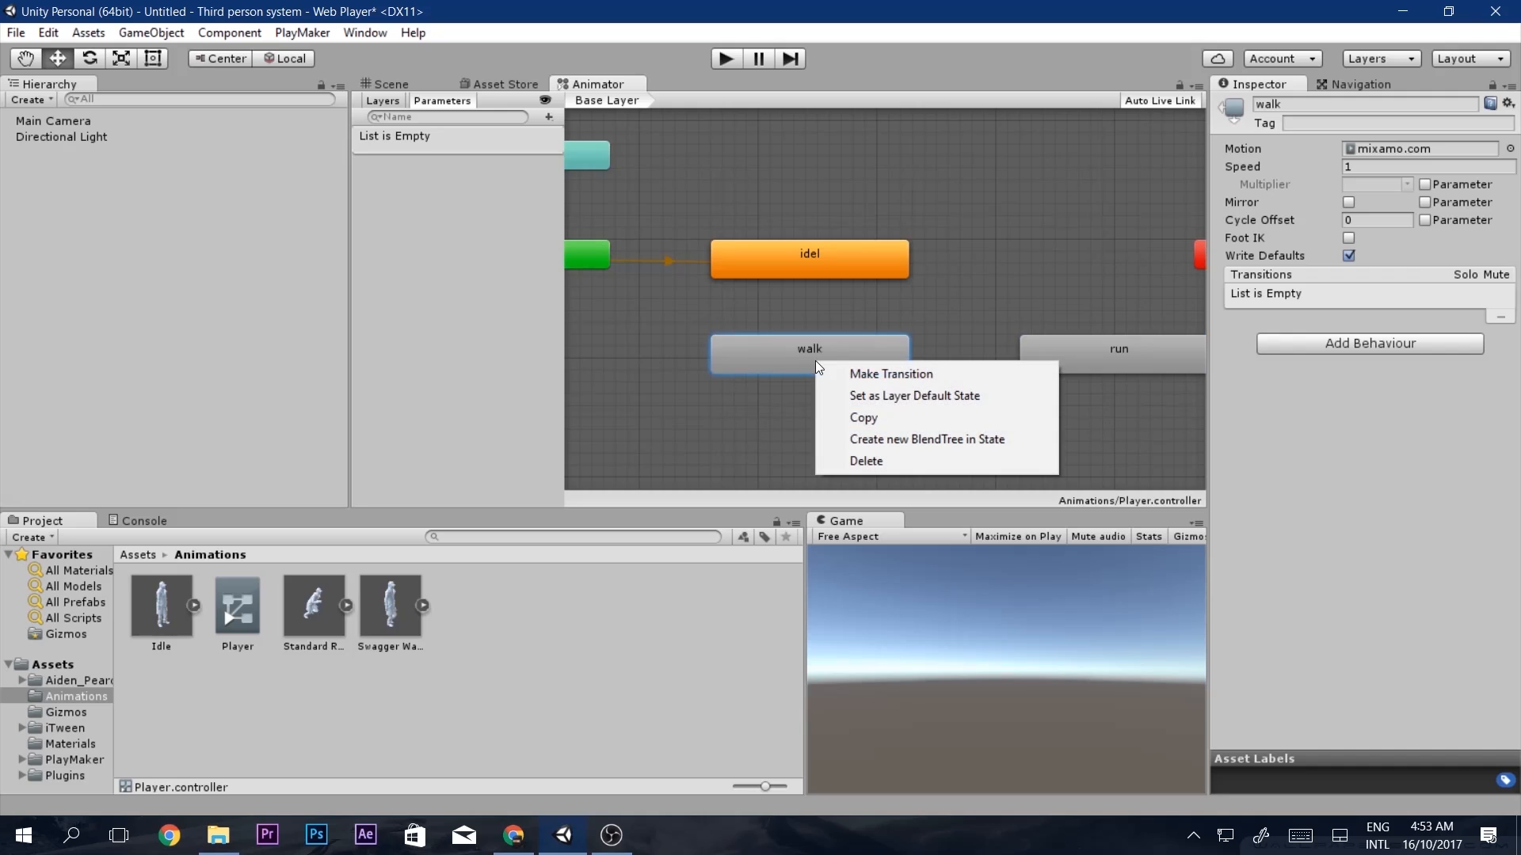
pyautogui.rightClick(771, 359)
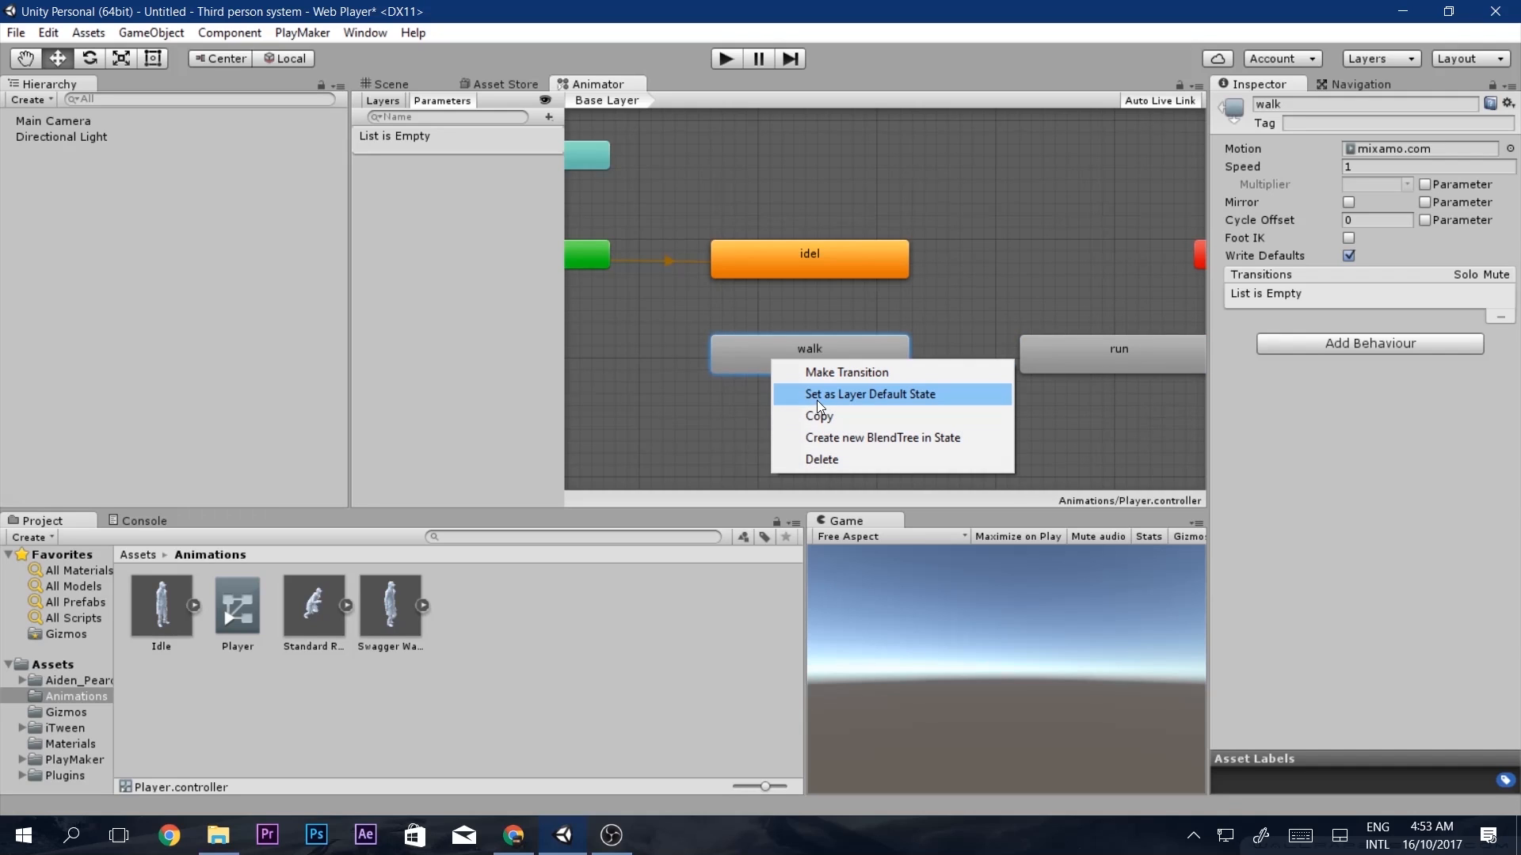
pyautogui.click(950, 392)
pyautogui.moveTo(782, 354)
pyautogui.mouseDown()
pyautogui.moveTo(819, 378)
pyautogui.moveTo(774, 351)
pyautogui.mouseUp()
pyautogui.click(797, 252)
pyautogui.rightClick(797, 252)
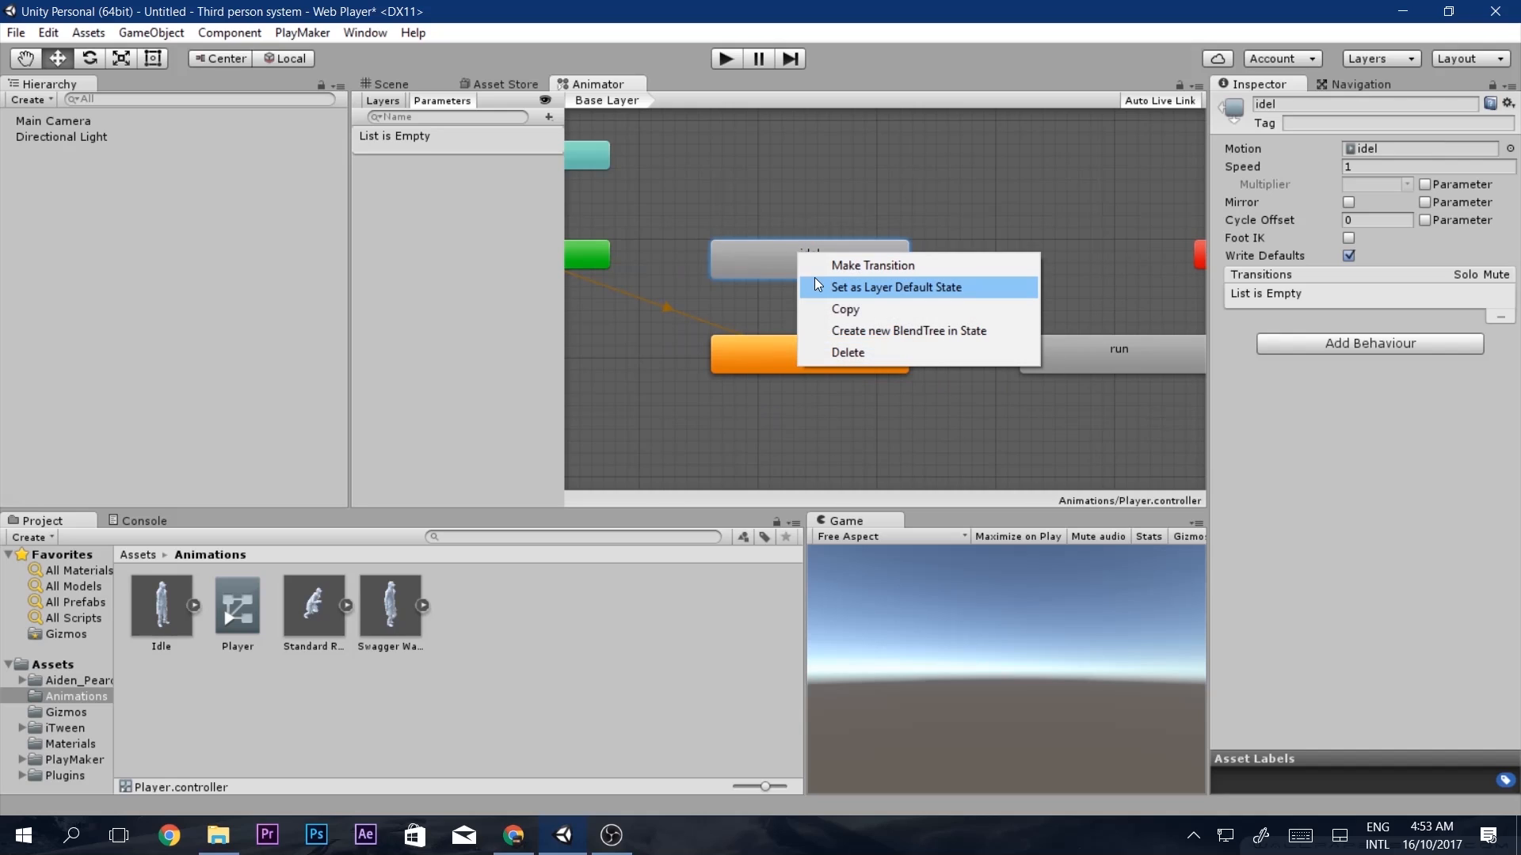
pyautogui.click(814, 285)
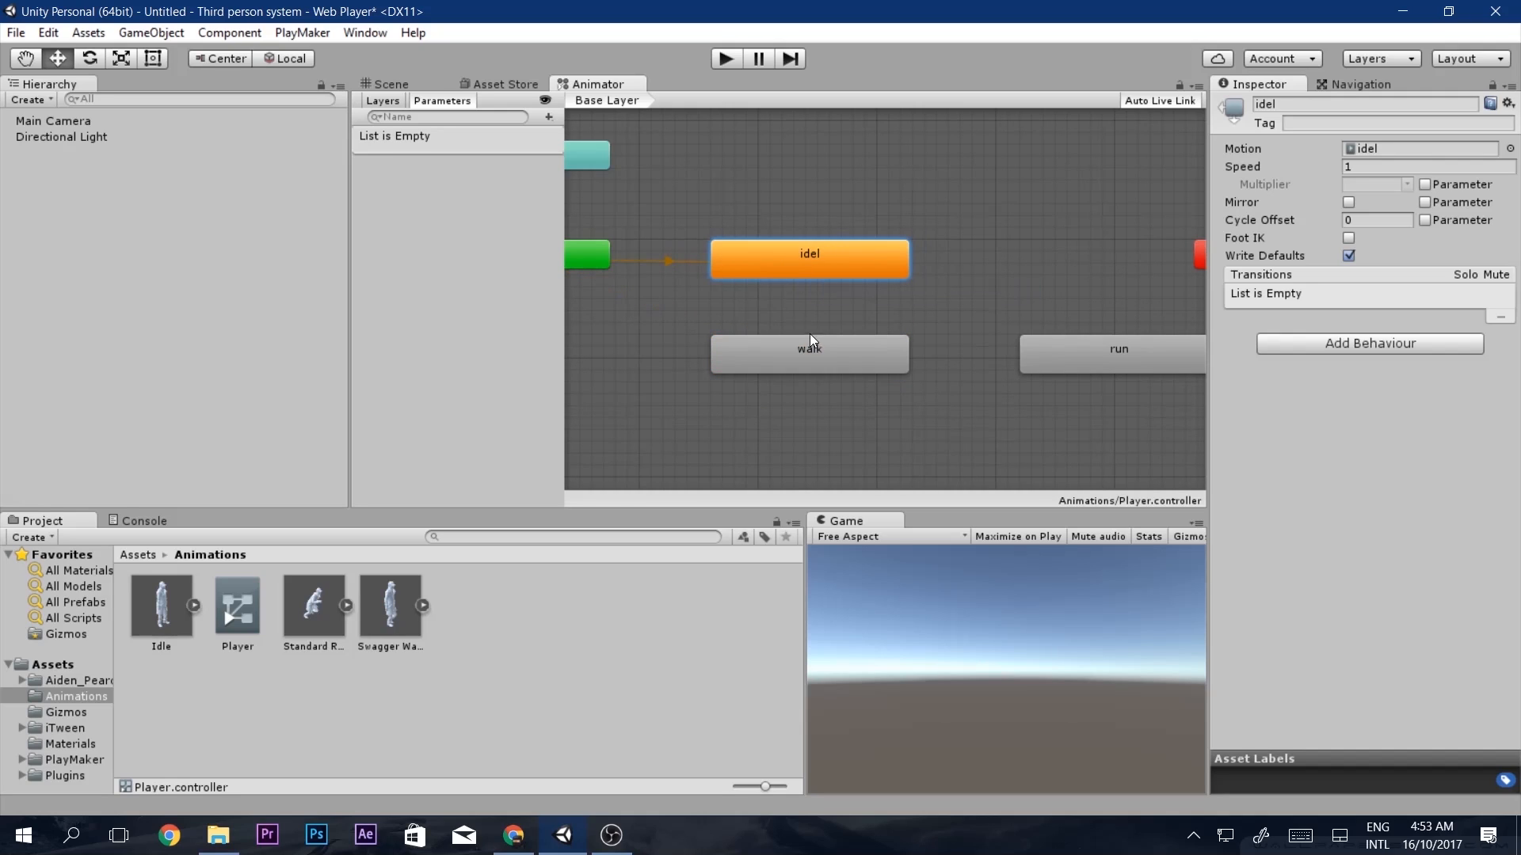
# Make a transition from the idel state to the walk state, leaving a little more space between them.
pyautogui.click(821, 364)
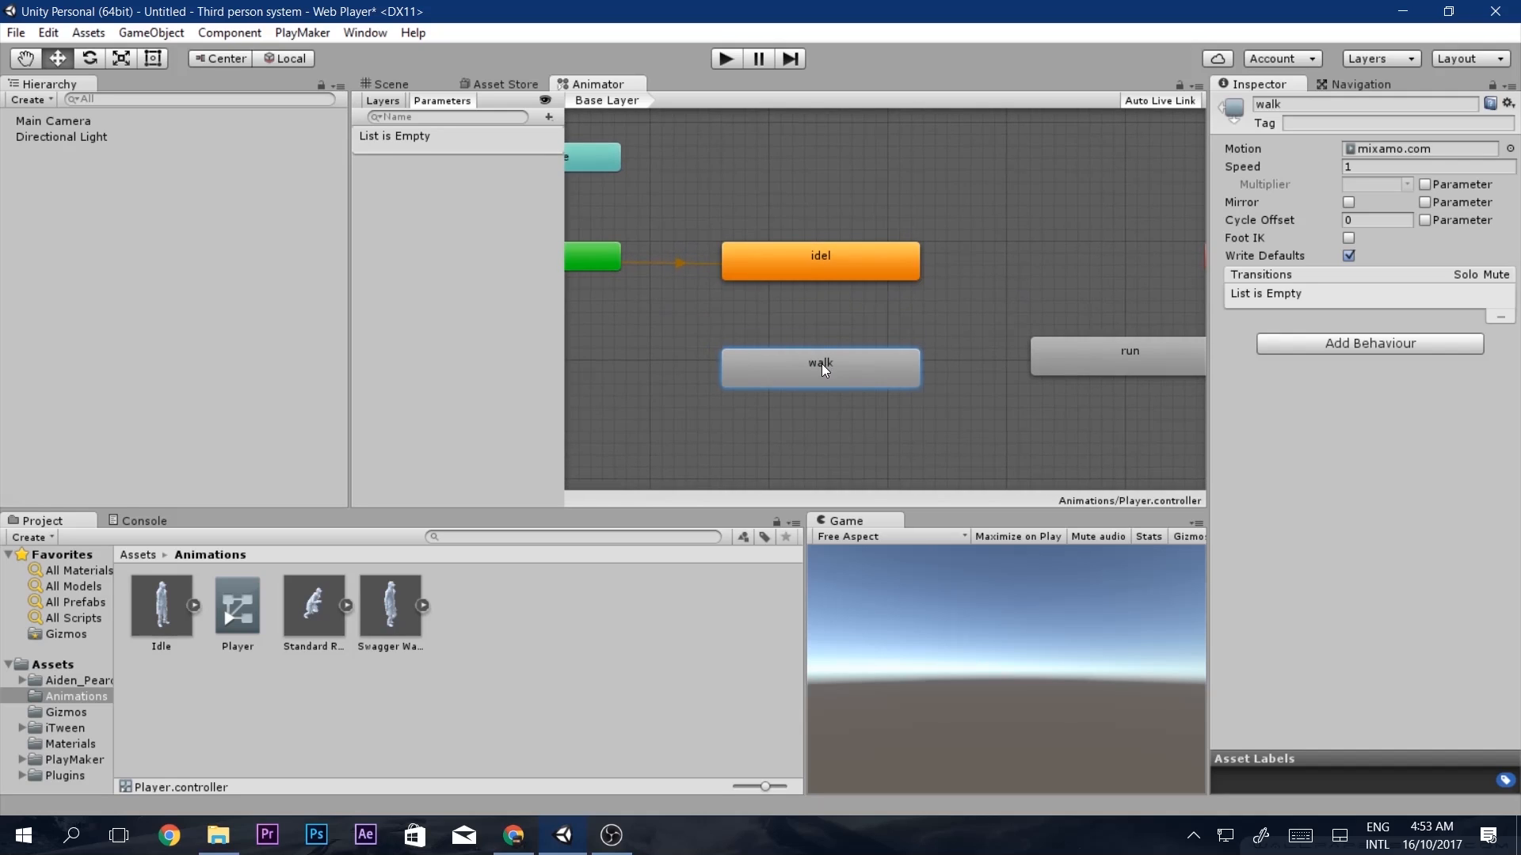
pyautogui.click(822, 267)
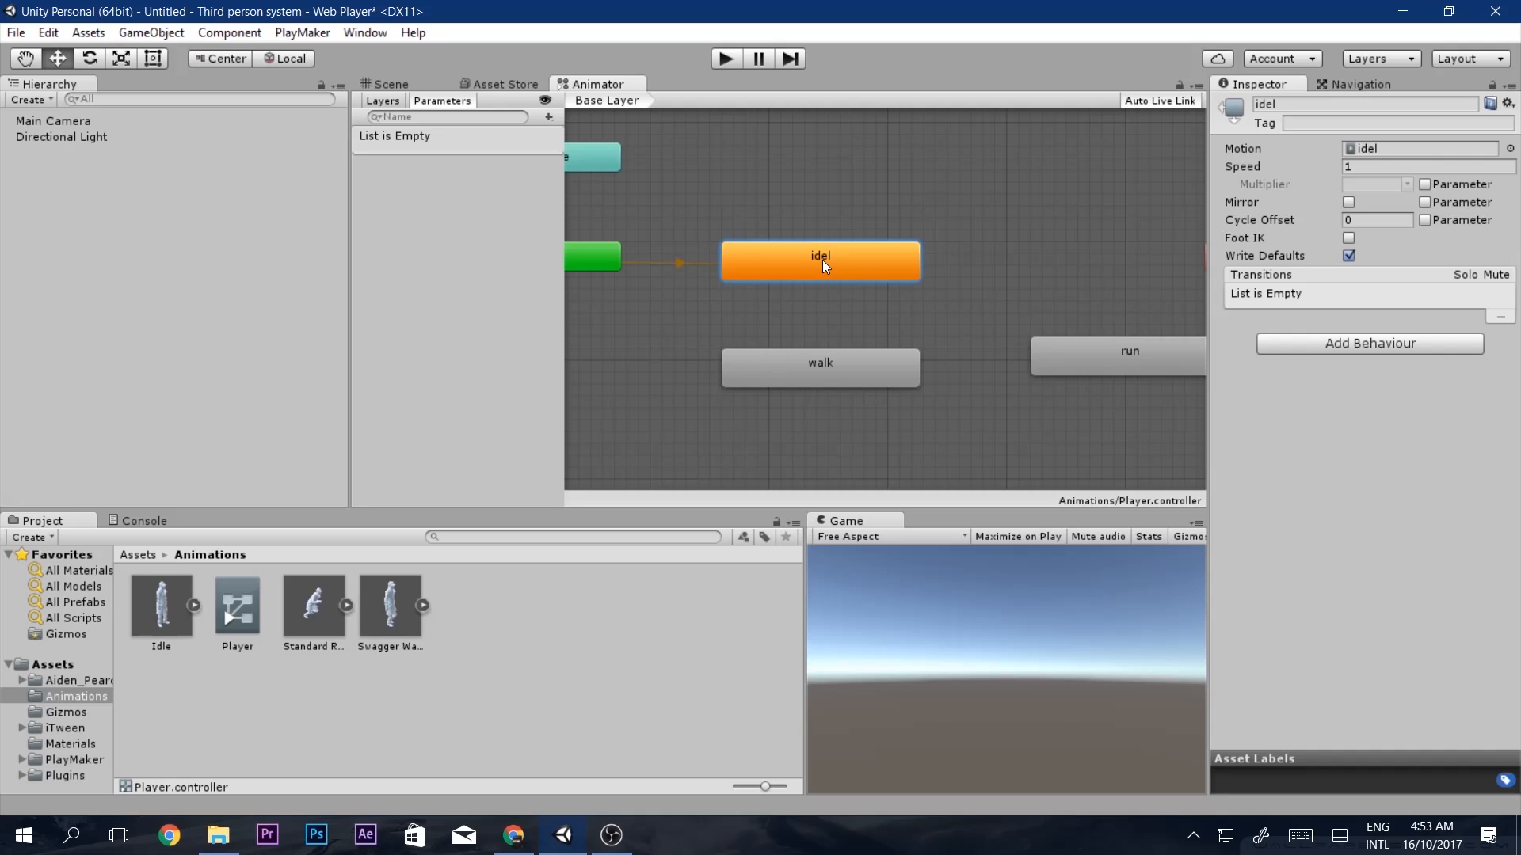
pyautogui.click(834, 363)
pyautogui.click(828, 261)
pyautogui.rightClick(829, 261)
pyautogui.click(846, 271)
pyautogui.rightClick(780, 270)
pyautogui.click(838, 287)
pyautogui.click(816, 364)
# Make a return transition from the walk state to the idel state.
pyautogui.rightClick(817, 361)
pyautogui.click(863, 372)
pyautogui.click(882, 272)
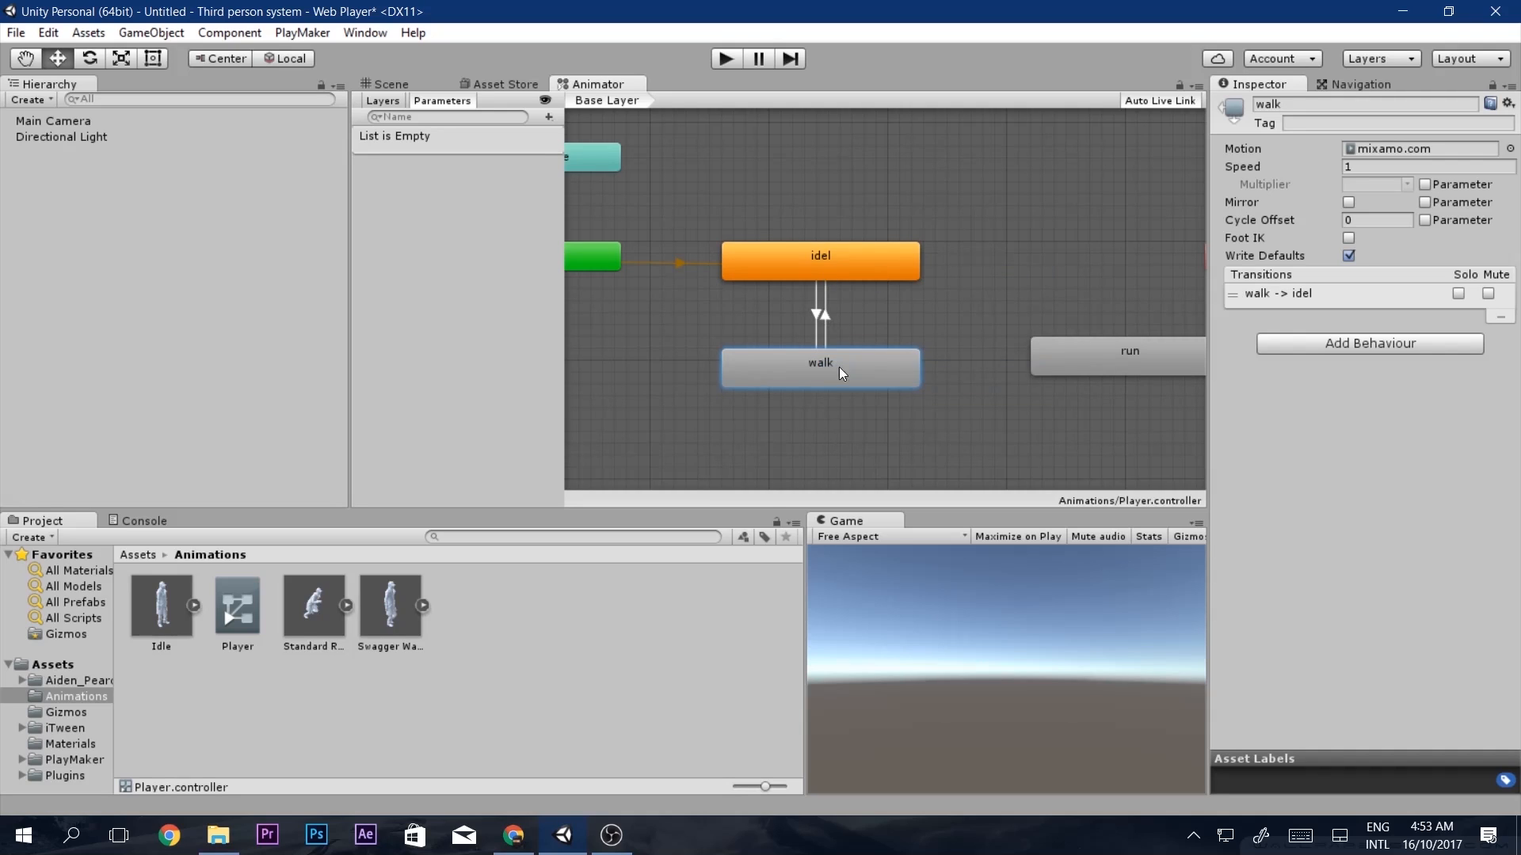
# Add an empty condition to the transition from idel to walk.
pyautogui.click(816, 316)
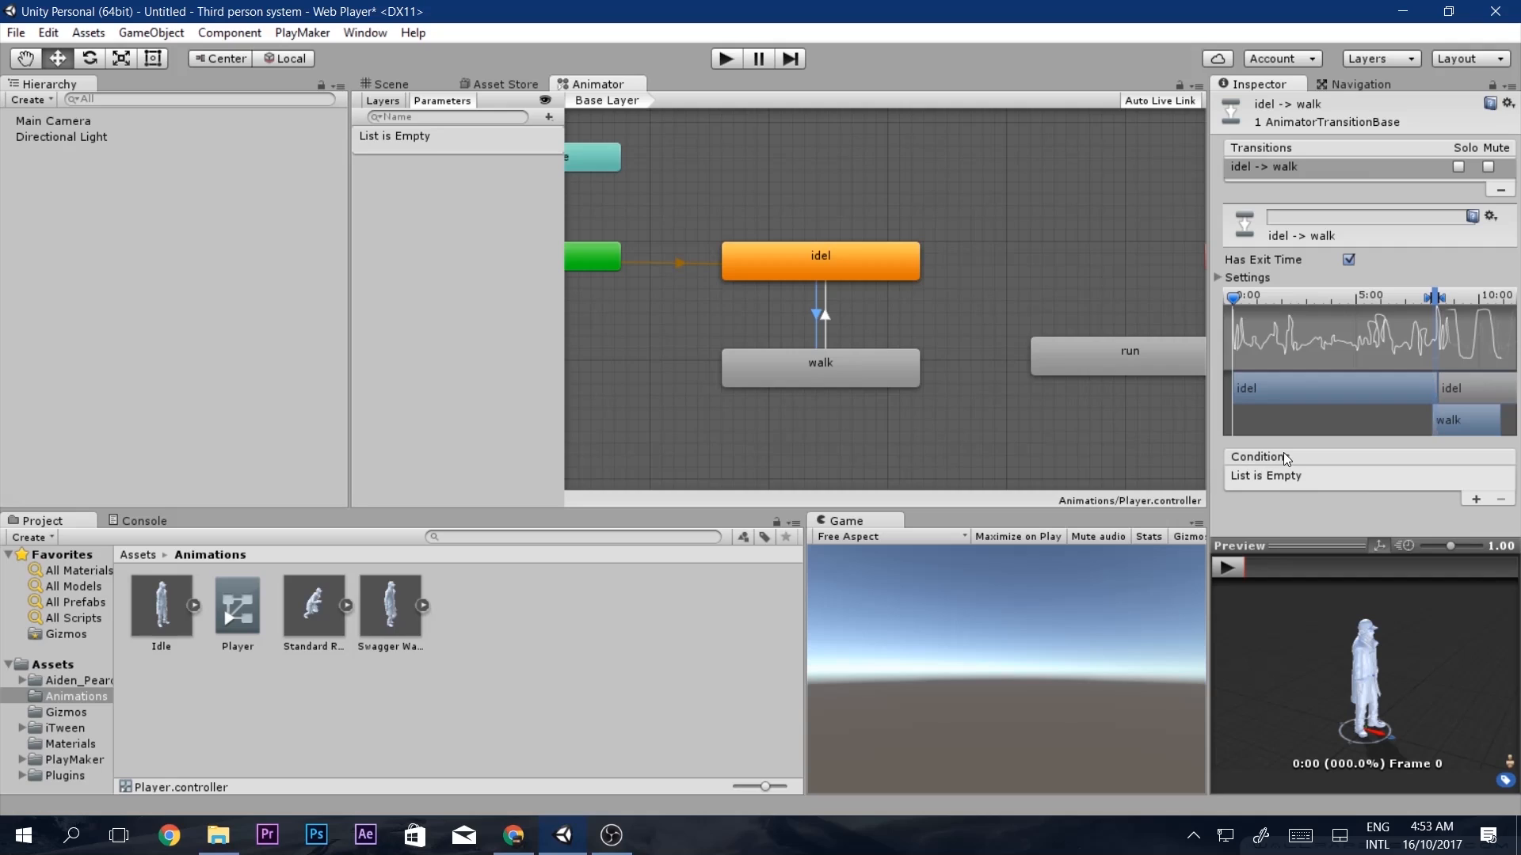
pyautogui.click(1474, 499)
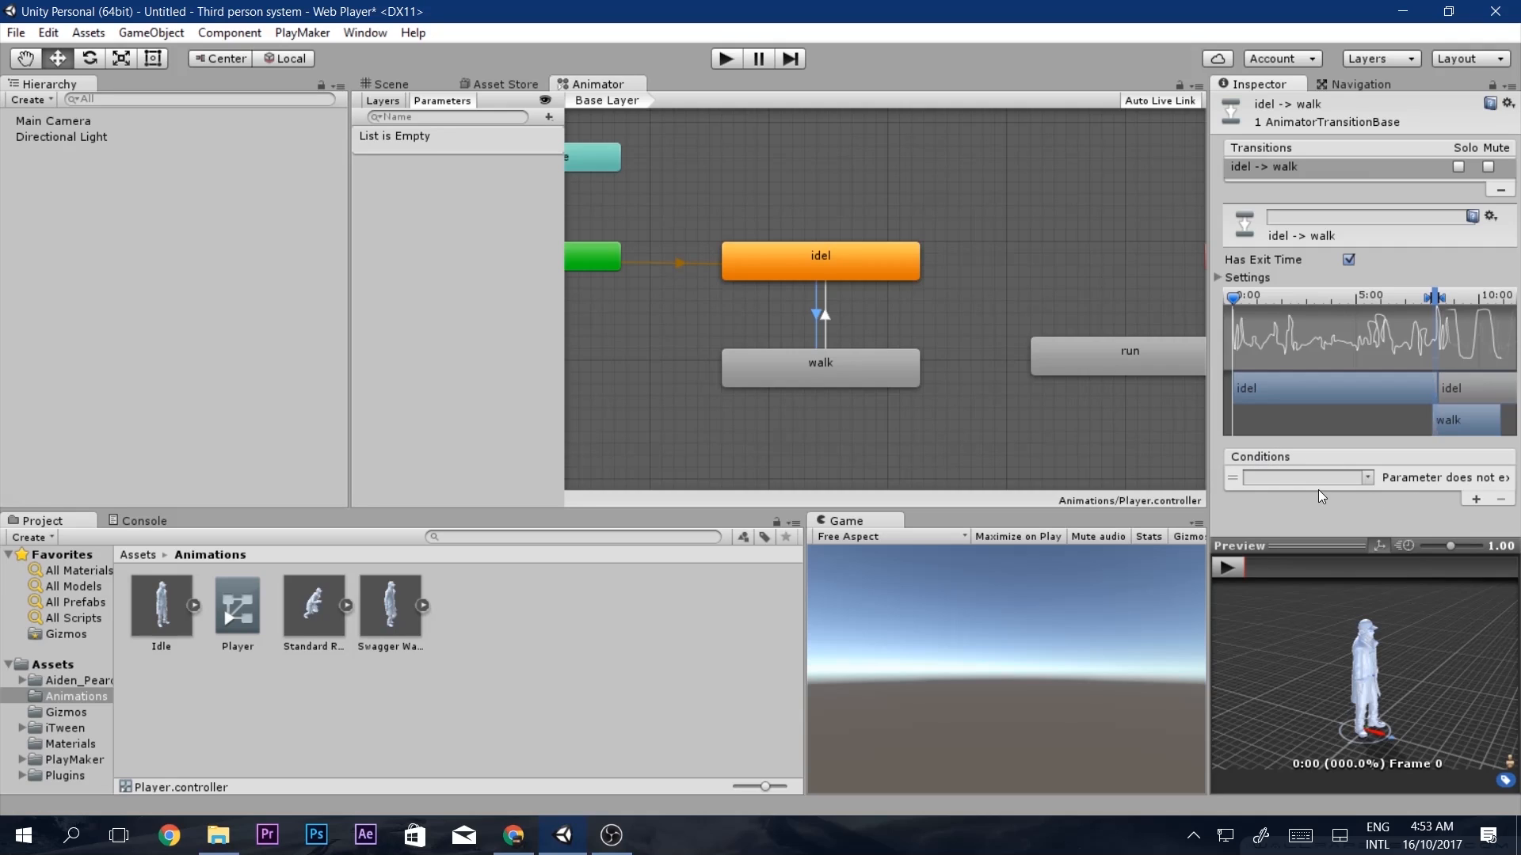
pyautogui.click(1393, 479)
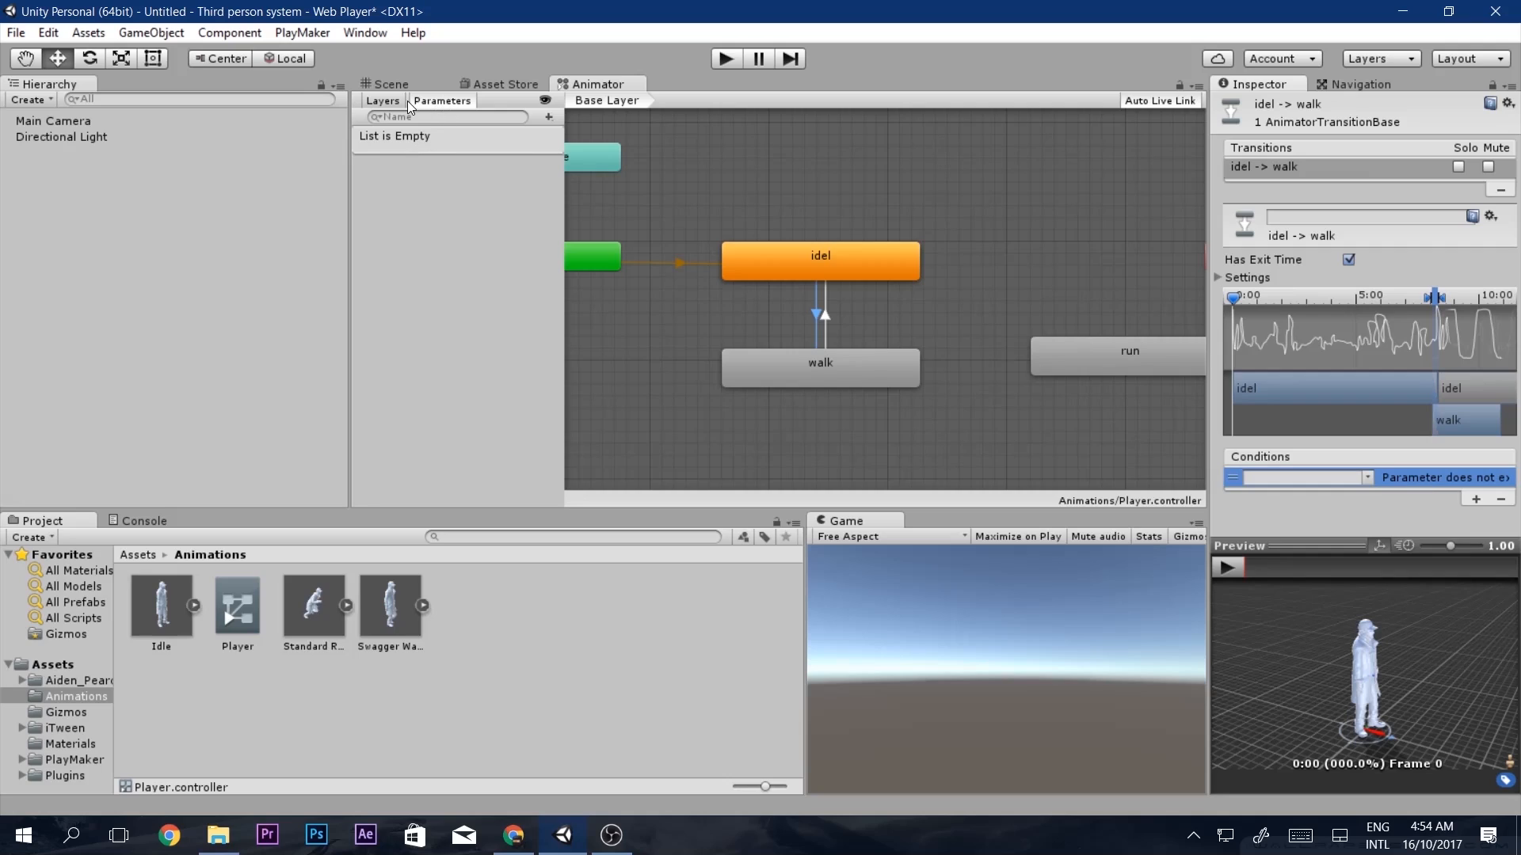
# Add a Float parameter named Anim mag to the animator controller.
pyautogui.click(548, 117)
pyautogui.click(570, 136)
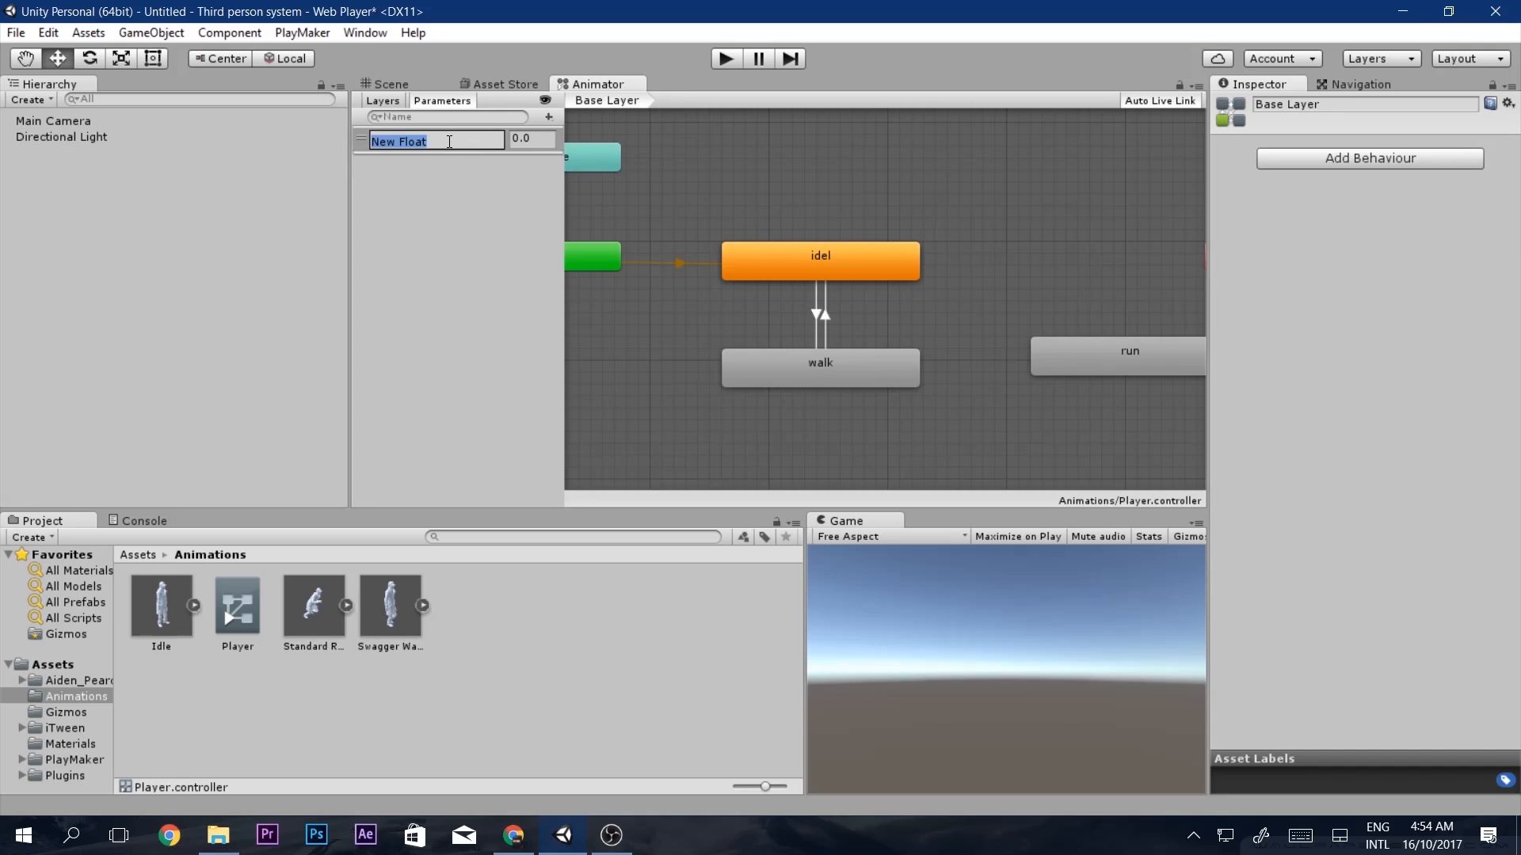
pyautogui.write('Anim mag')
pyautogui.press('Return')
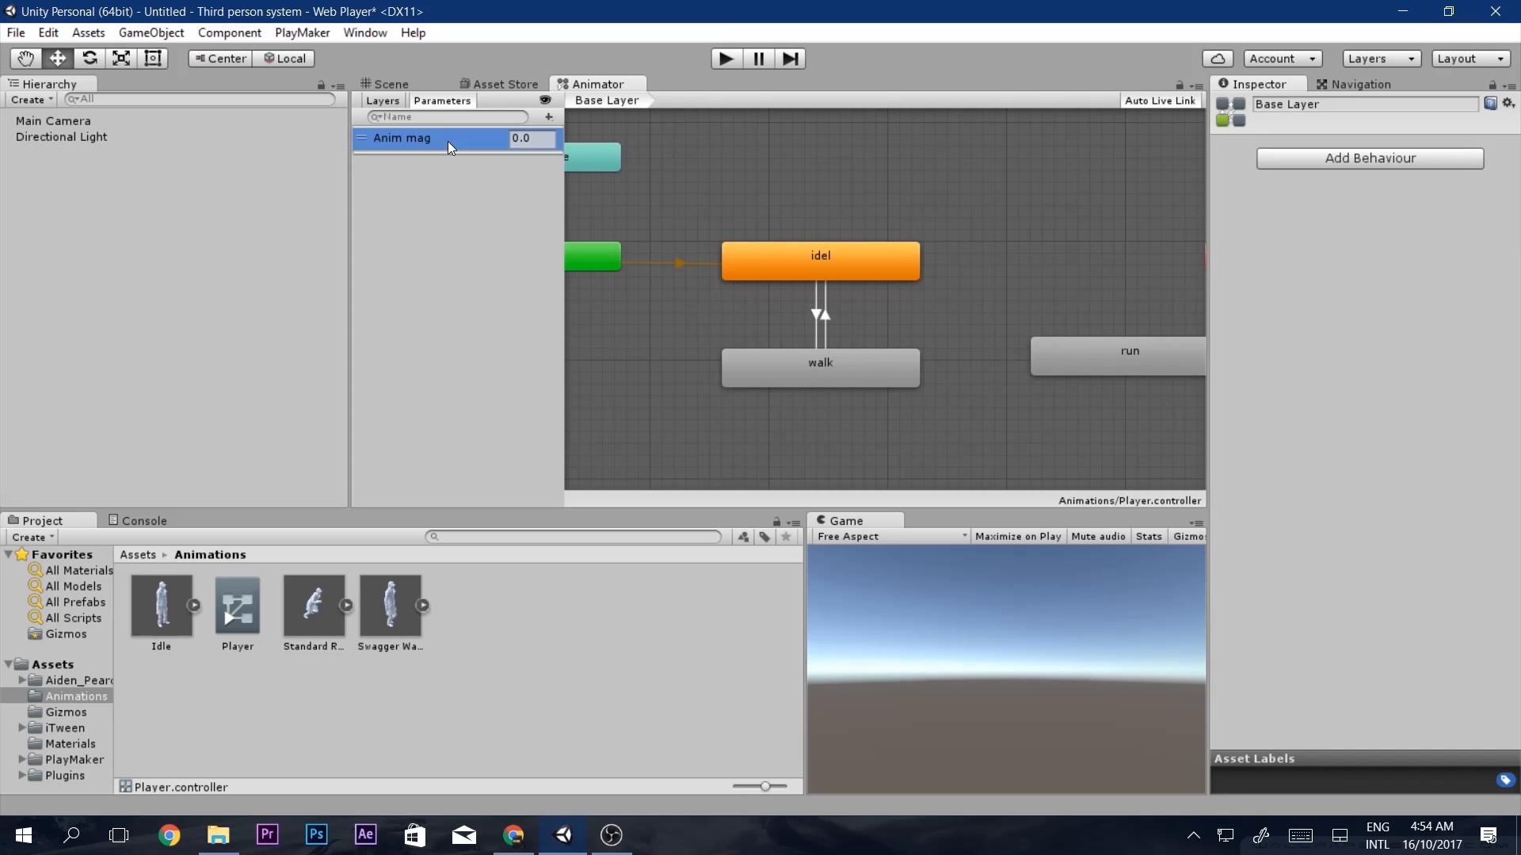
# Set the idel-to-walk transition's condition to Anim mag Greater than 0.1.
pyautogui.click(817, 313)
pyautogui.click(1351, 479)
pyautogui.click(1393, 505)
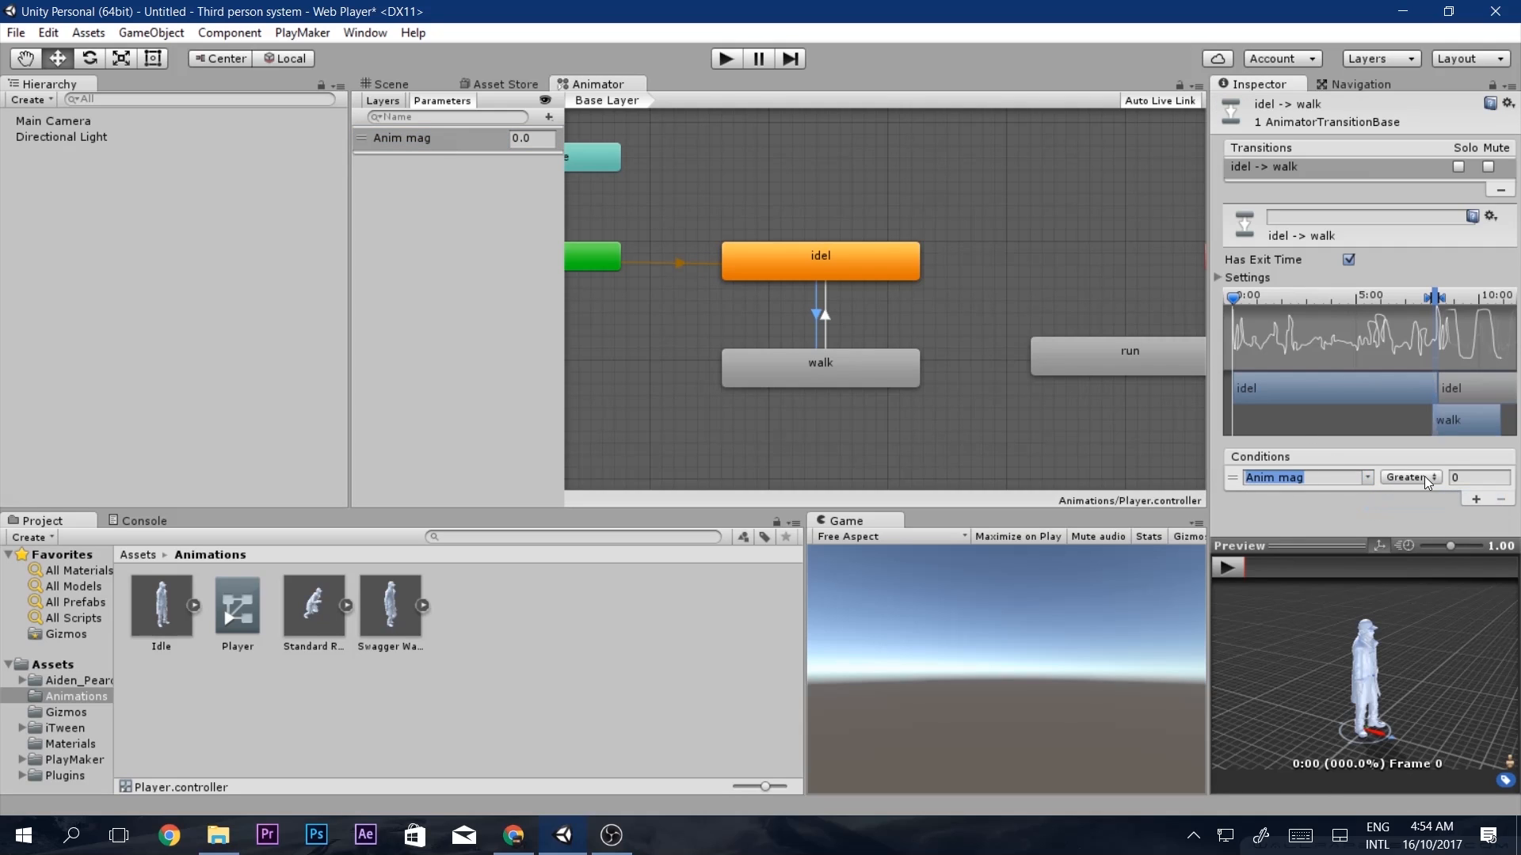
pyautogui.click(1465, 476)
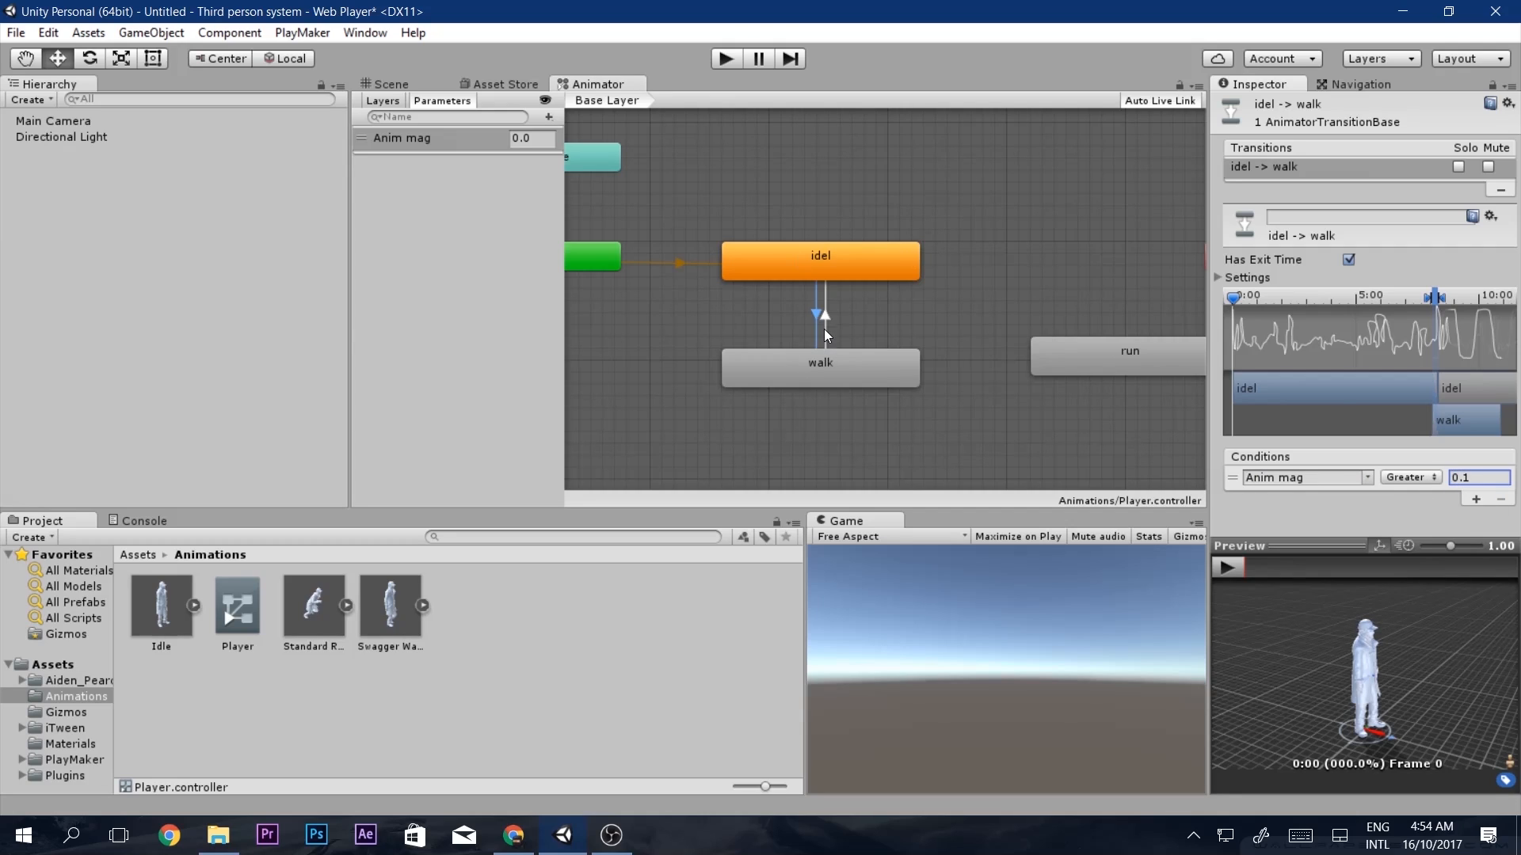
# Add a condition to the walk-to-idel transition requiring Anim mag to be Less than 0.1.
pyautogui.click(825, 328)
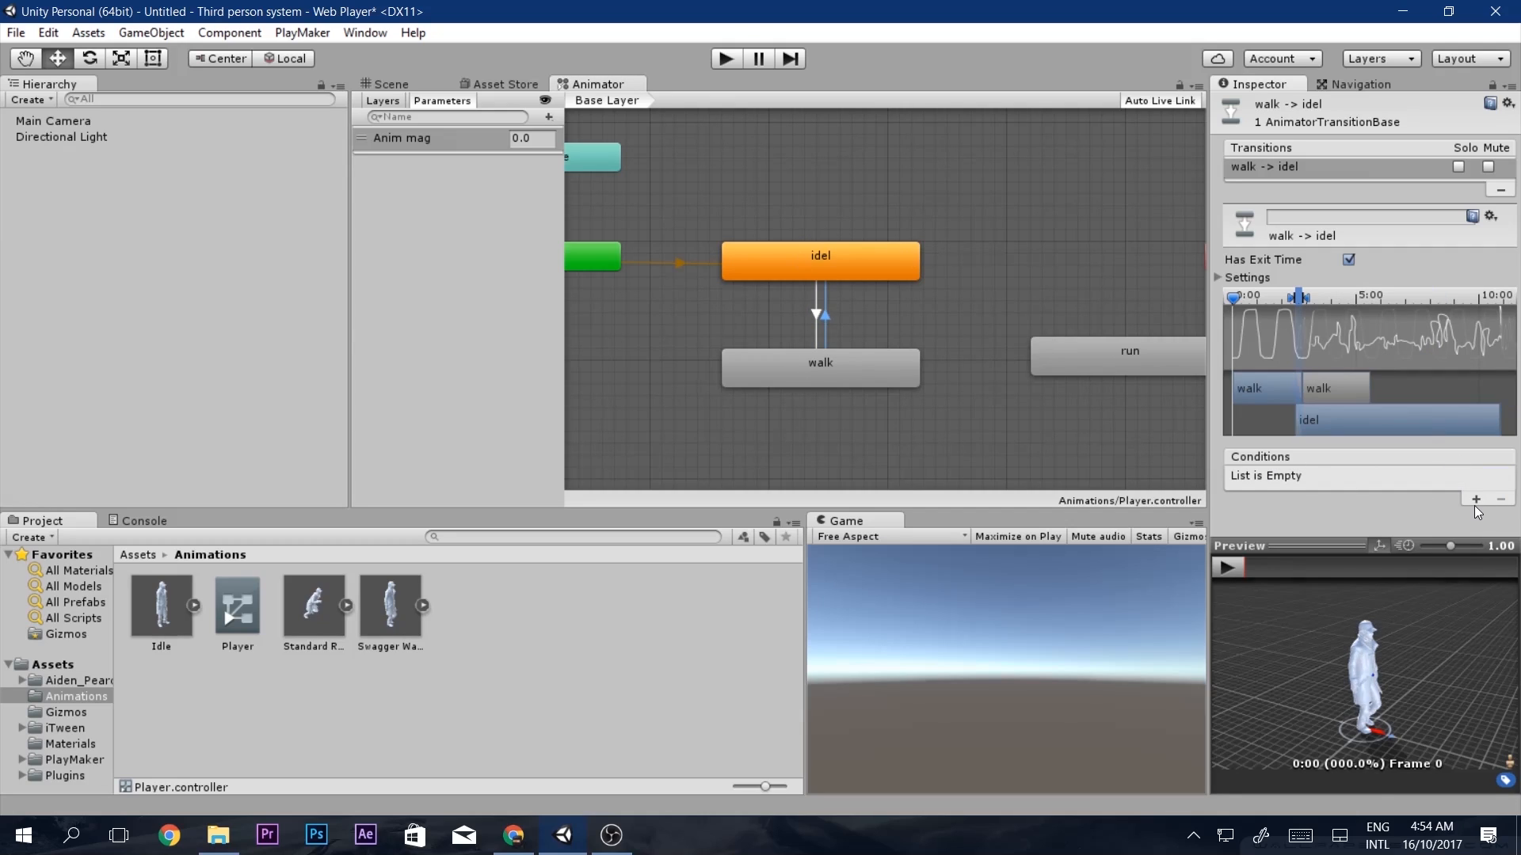
pyautogui.click(1476, 499)
pyautogui.click(1408, 479)
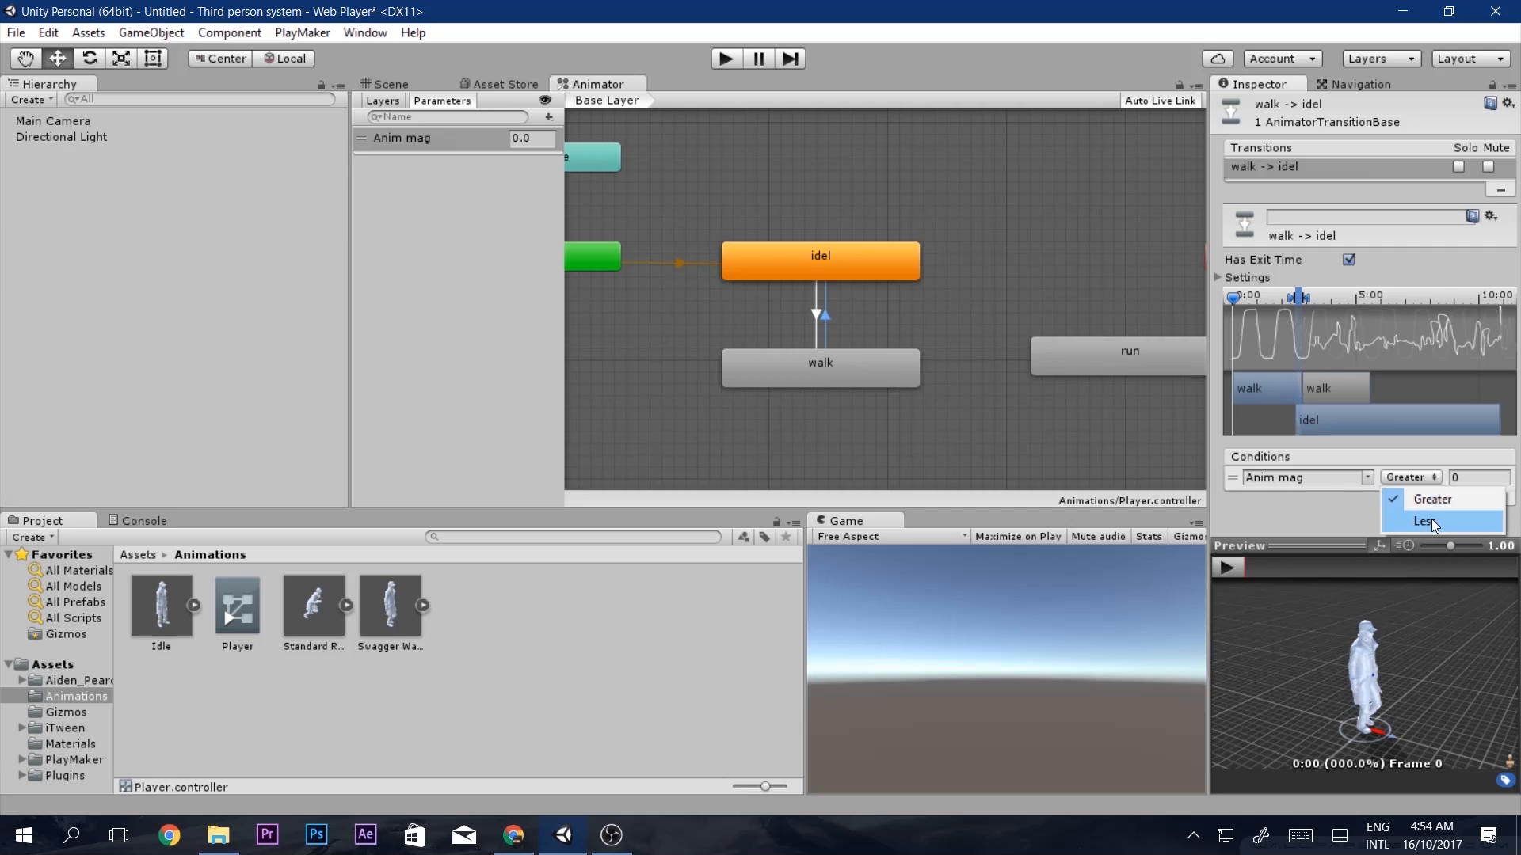
pyautogui.click(1426, 520)
pyautogui.click(1499, 477)
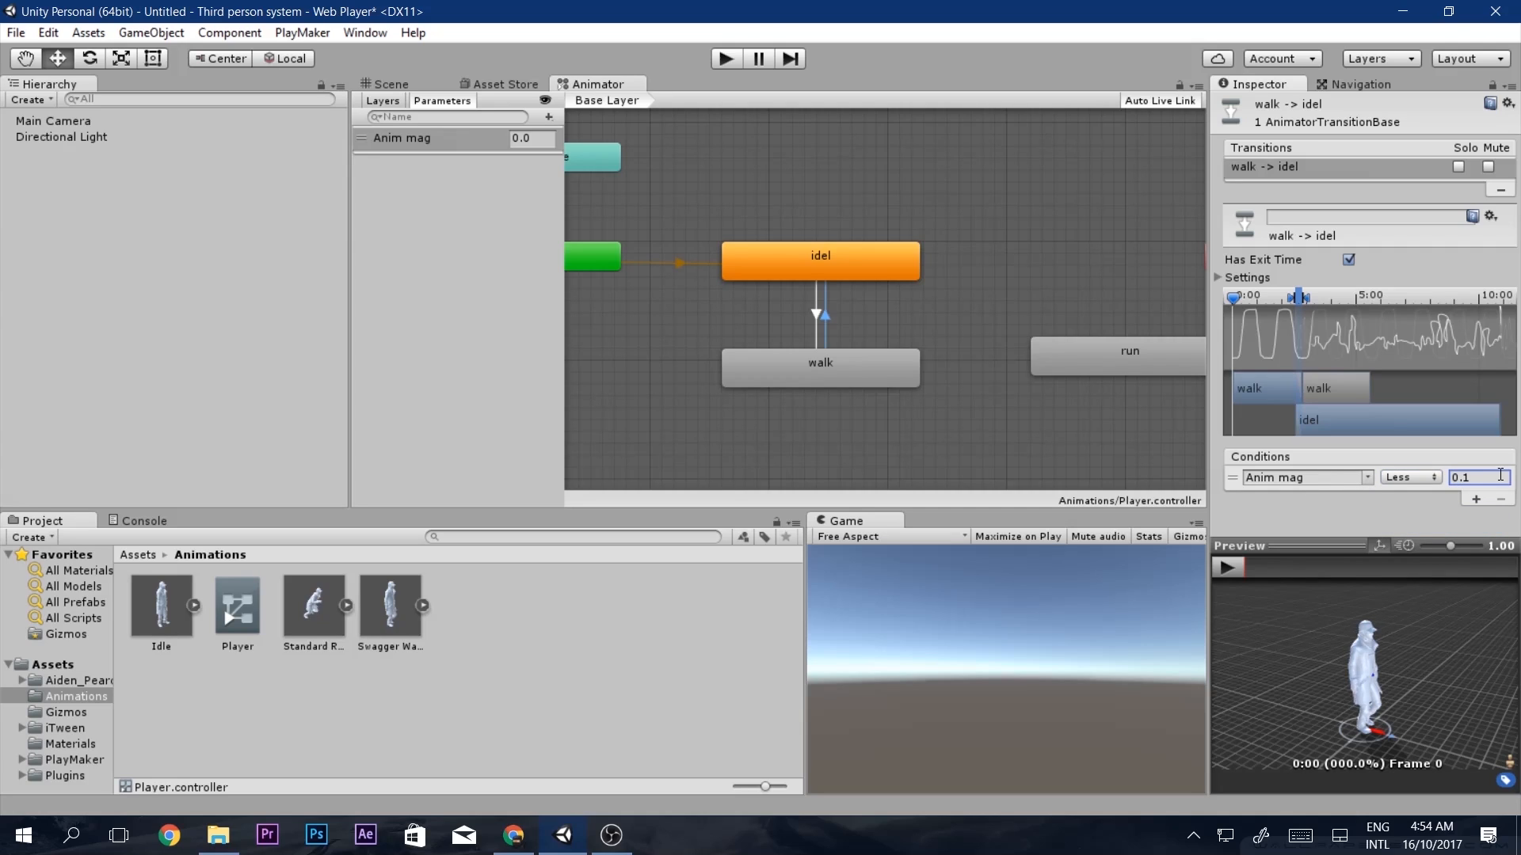
# Disable Has Exit Time on both transitions between the idel and walk states.
pyautogui.click(814, 315)
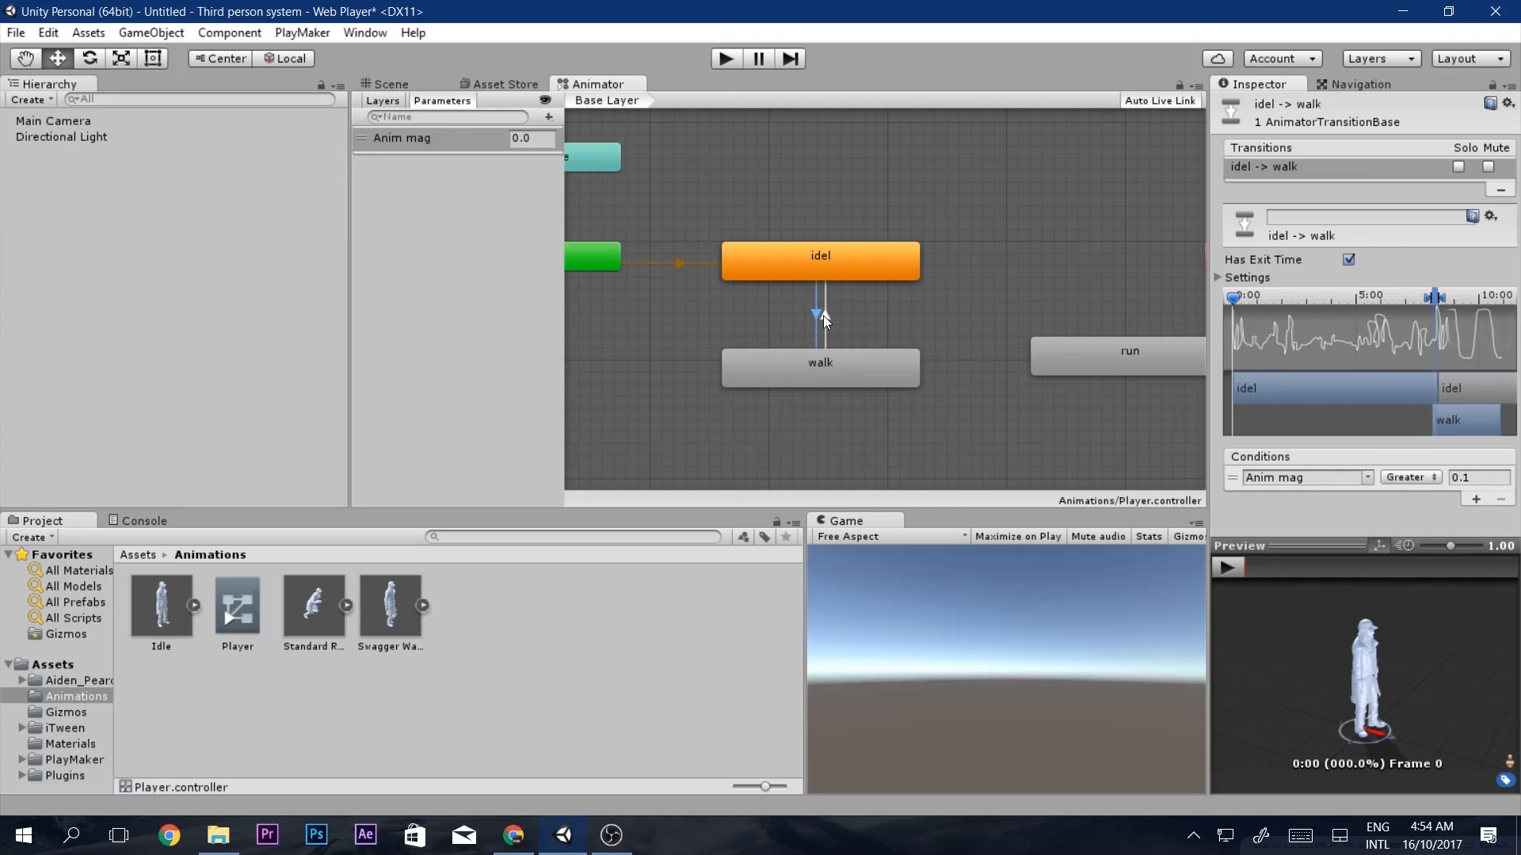
pyautogui.click(1349, 260)
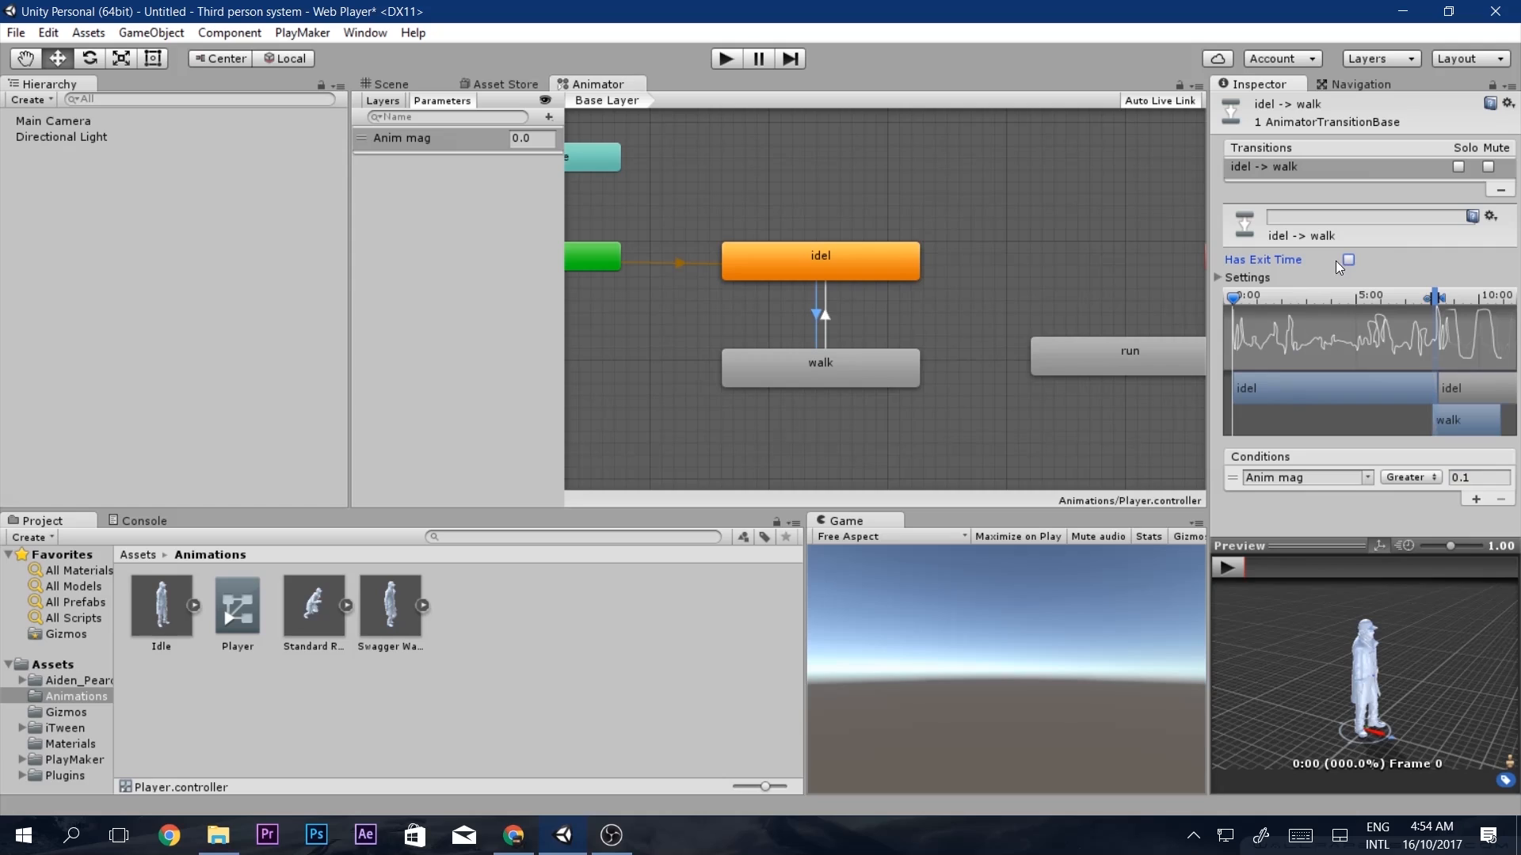
pyautogui.click(827, 318)
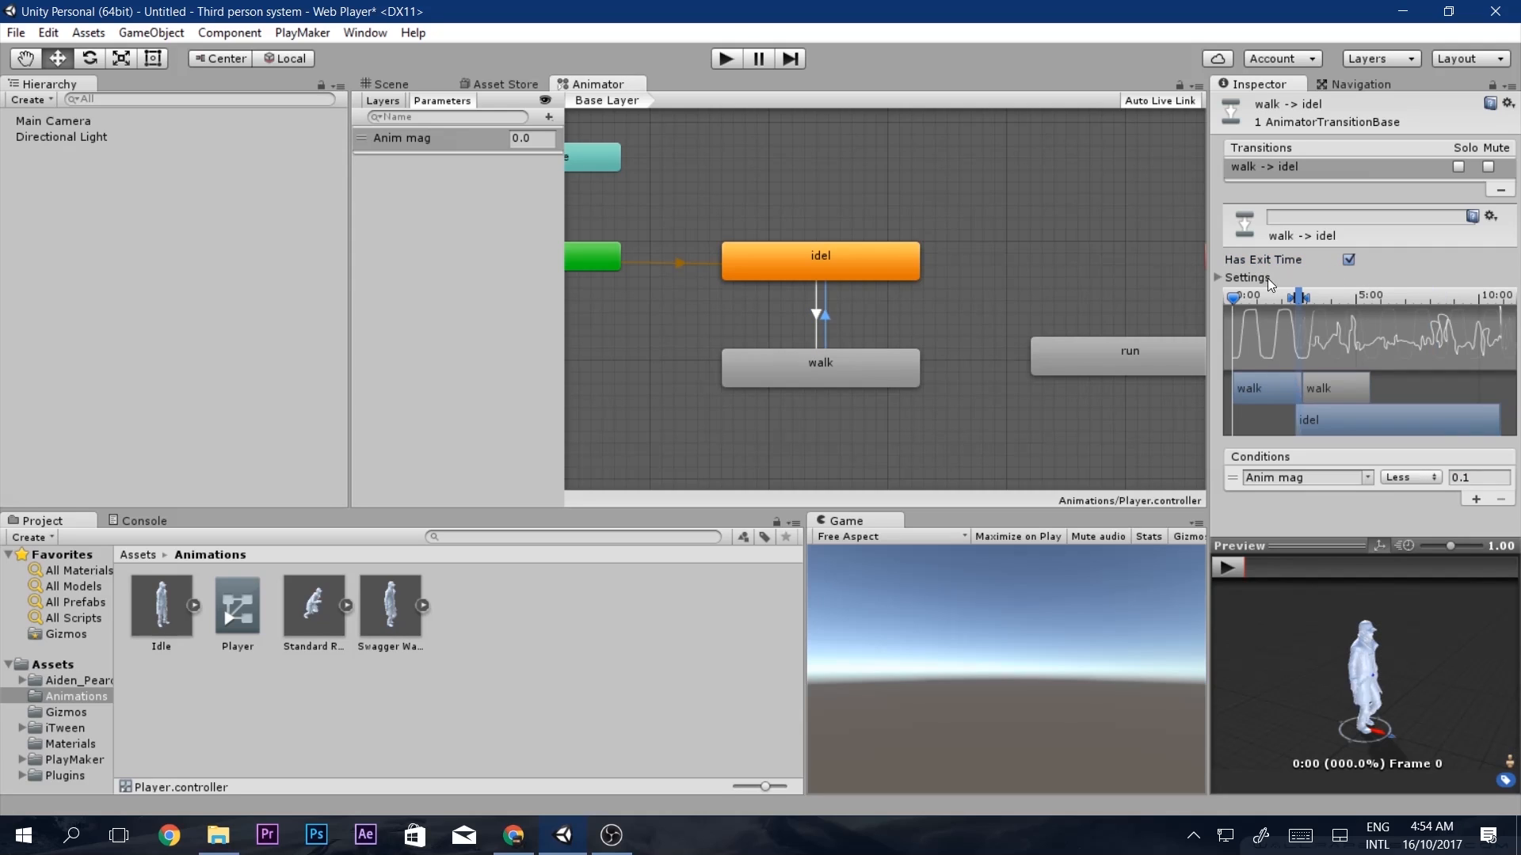
pyautogui.click(1349, 260)
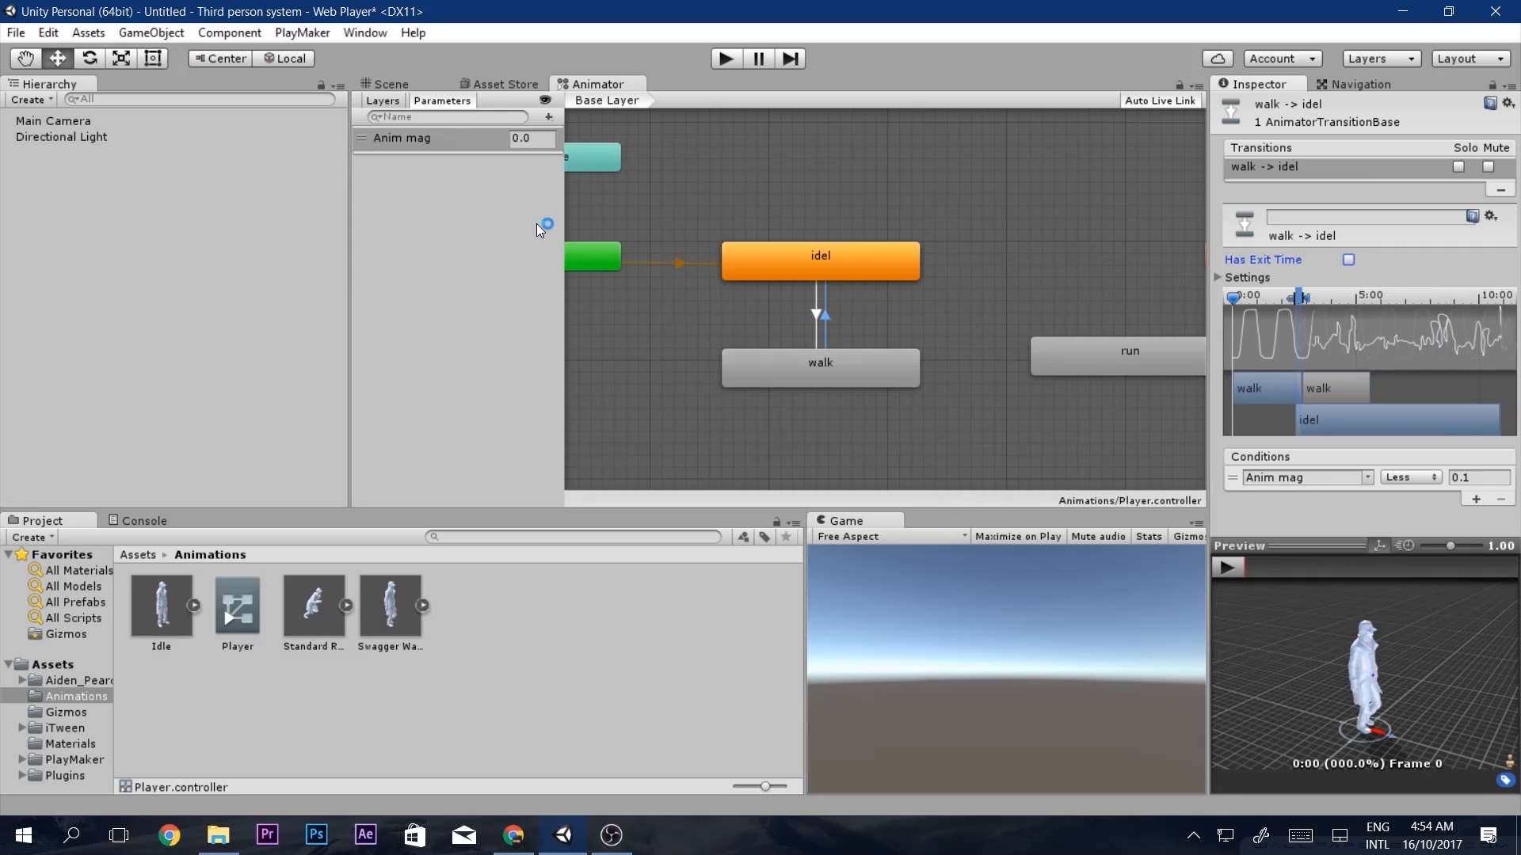
# Create a Plane in the scene and reset its transform to the origin.
pyautogui.click(390, 84)
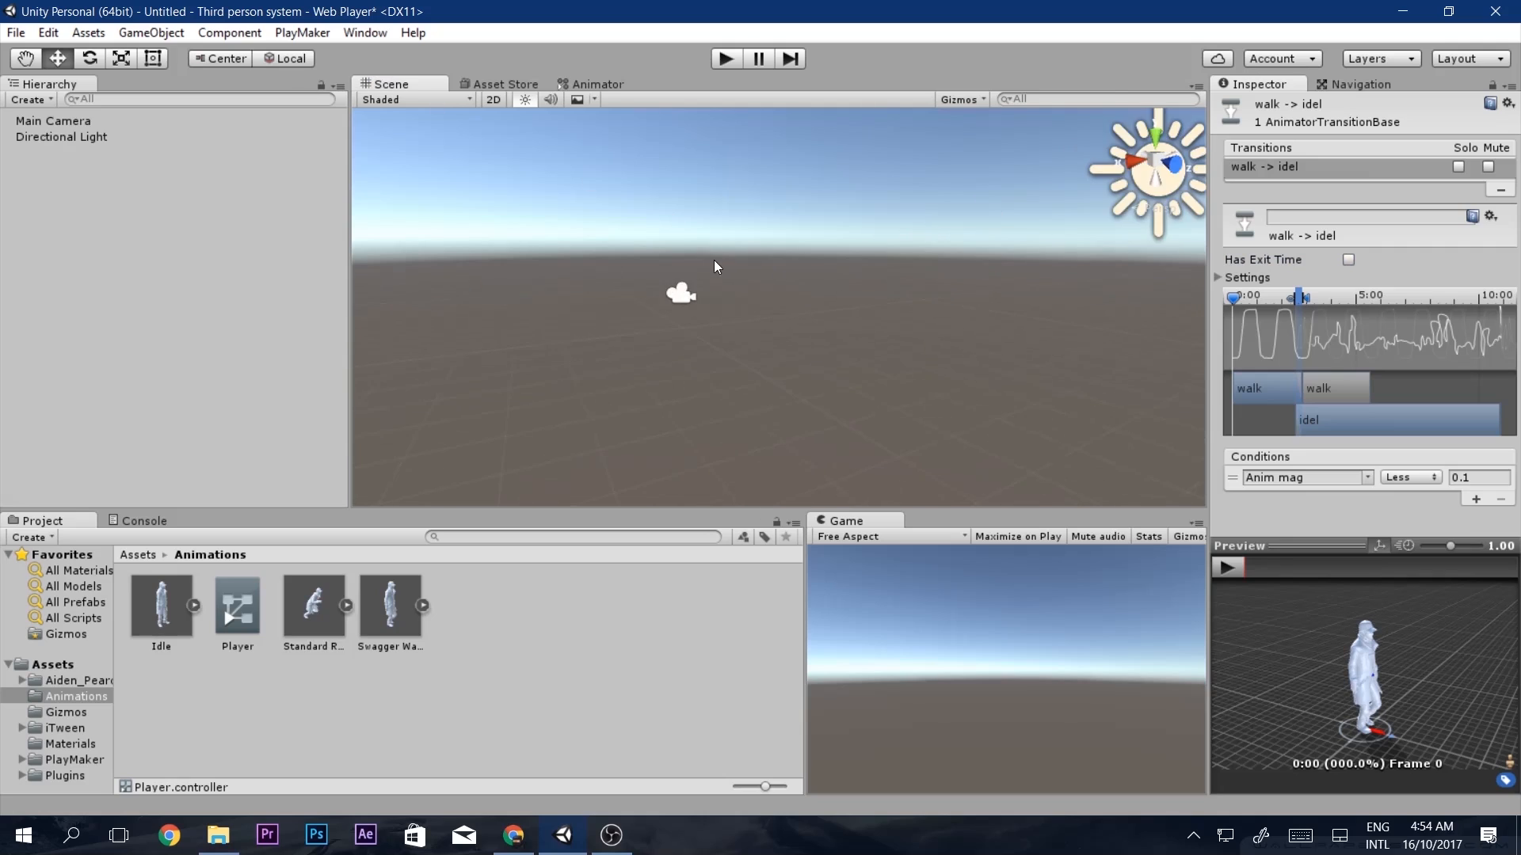
pyautogui.rightClick(66, 185)
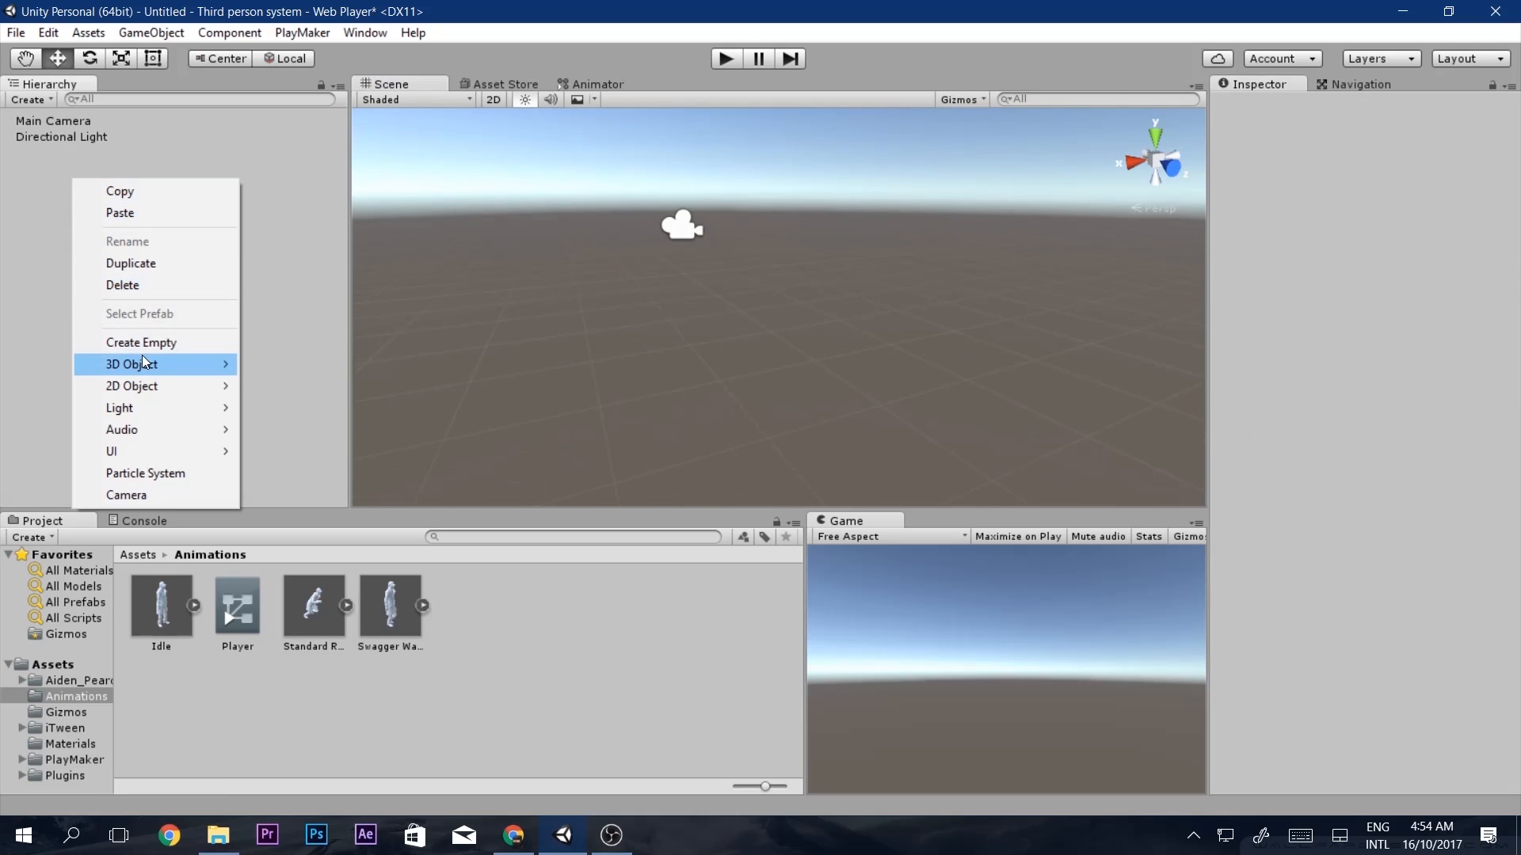
pyautogui.moveTo(151, 360)
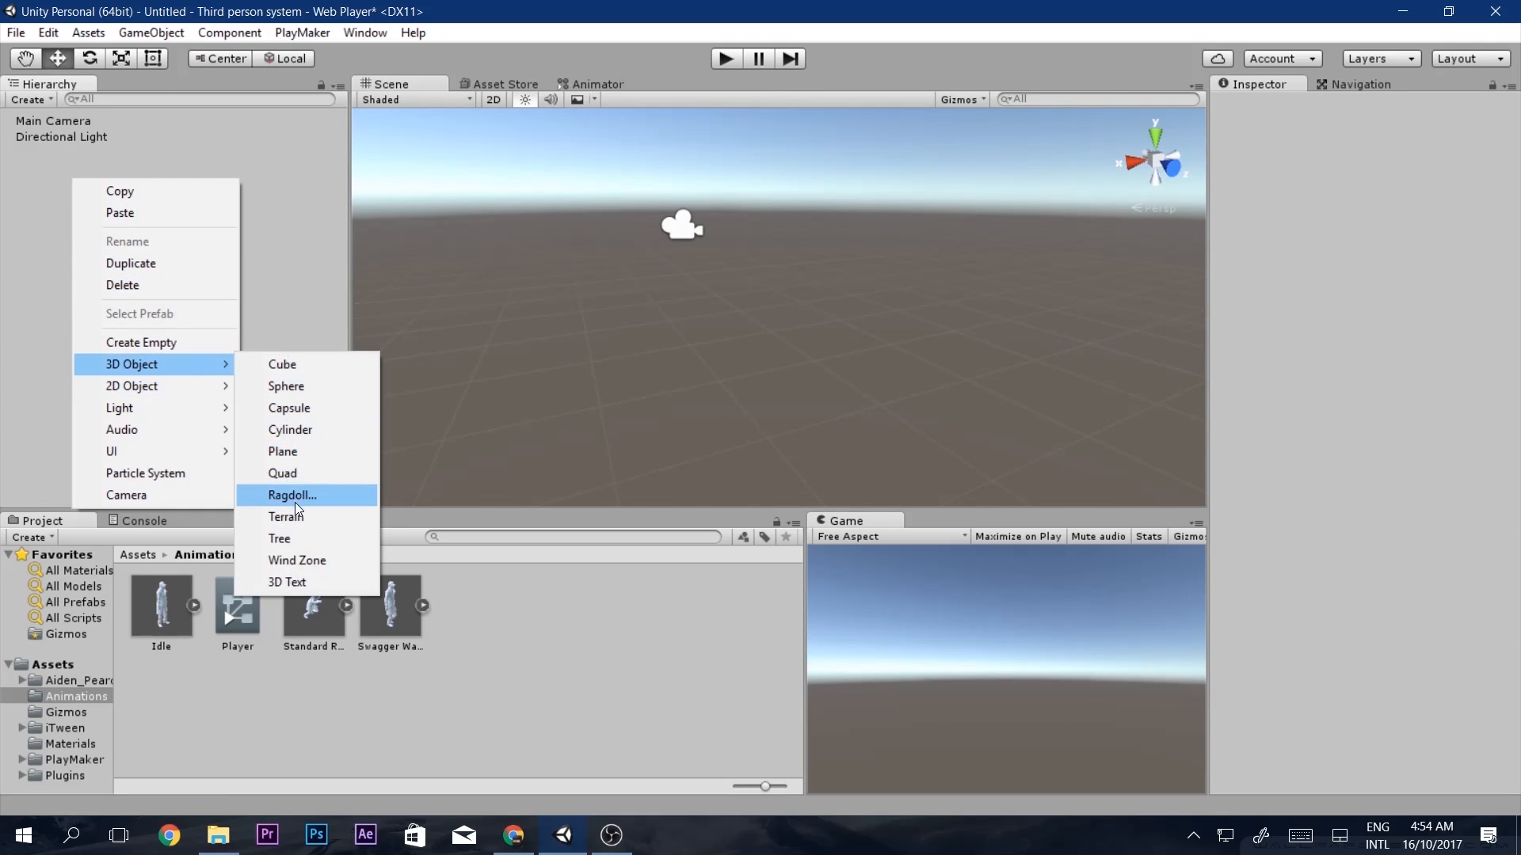
pyautogui.click(309, 455)
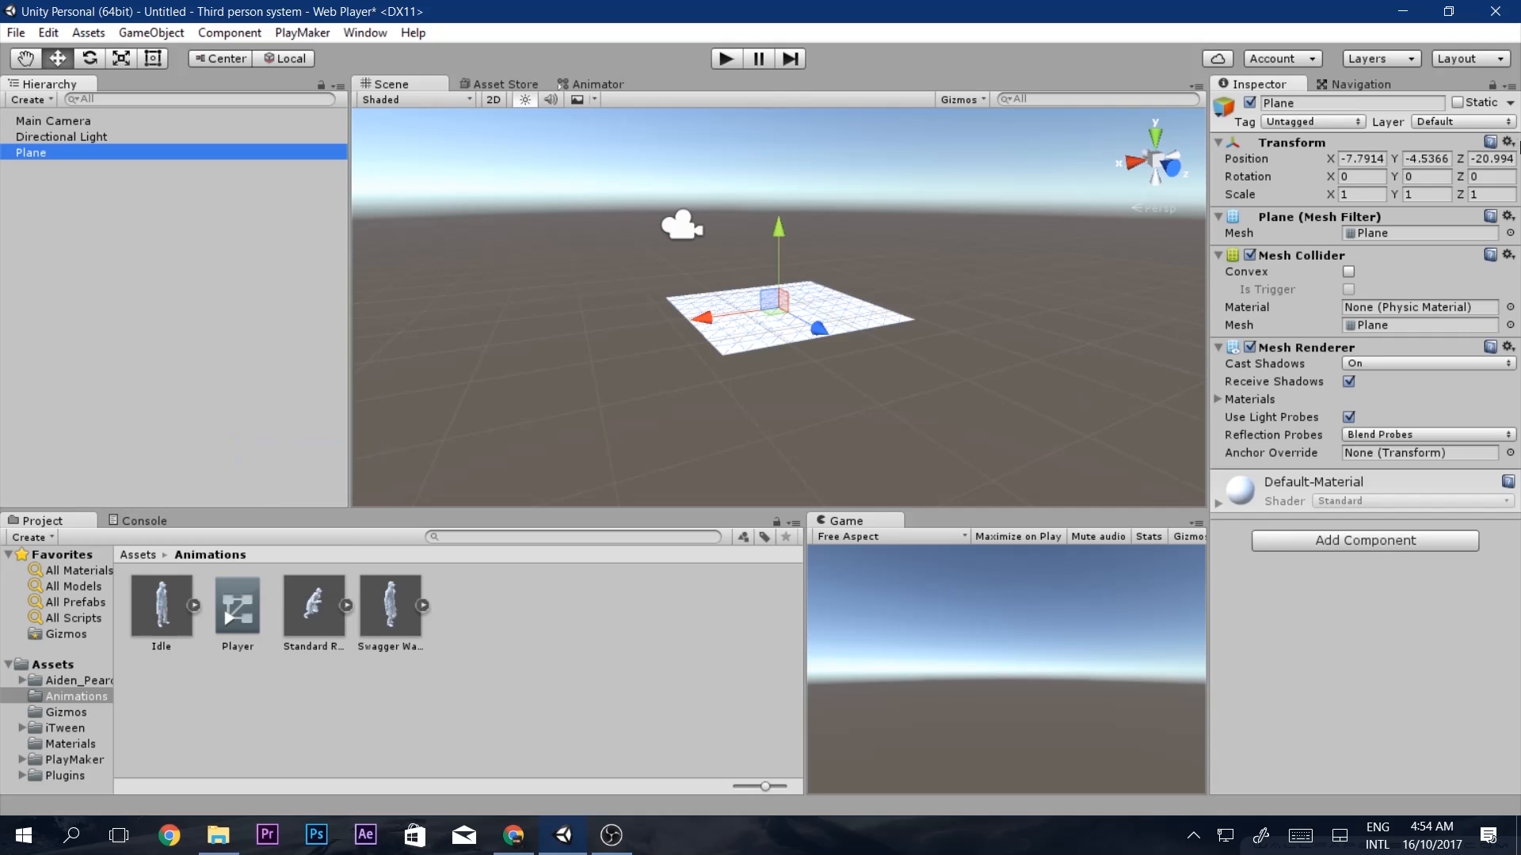
pyautogui.click(1508, 141)
pyautogui.click(1425, 163)
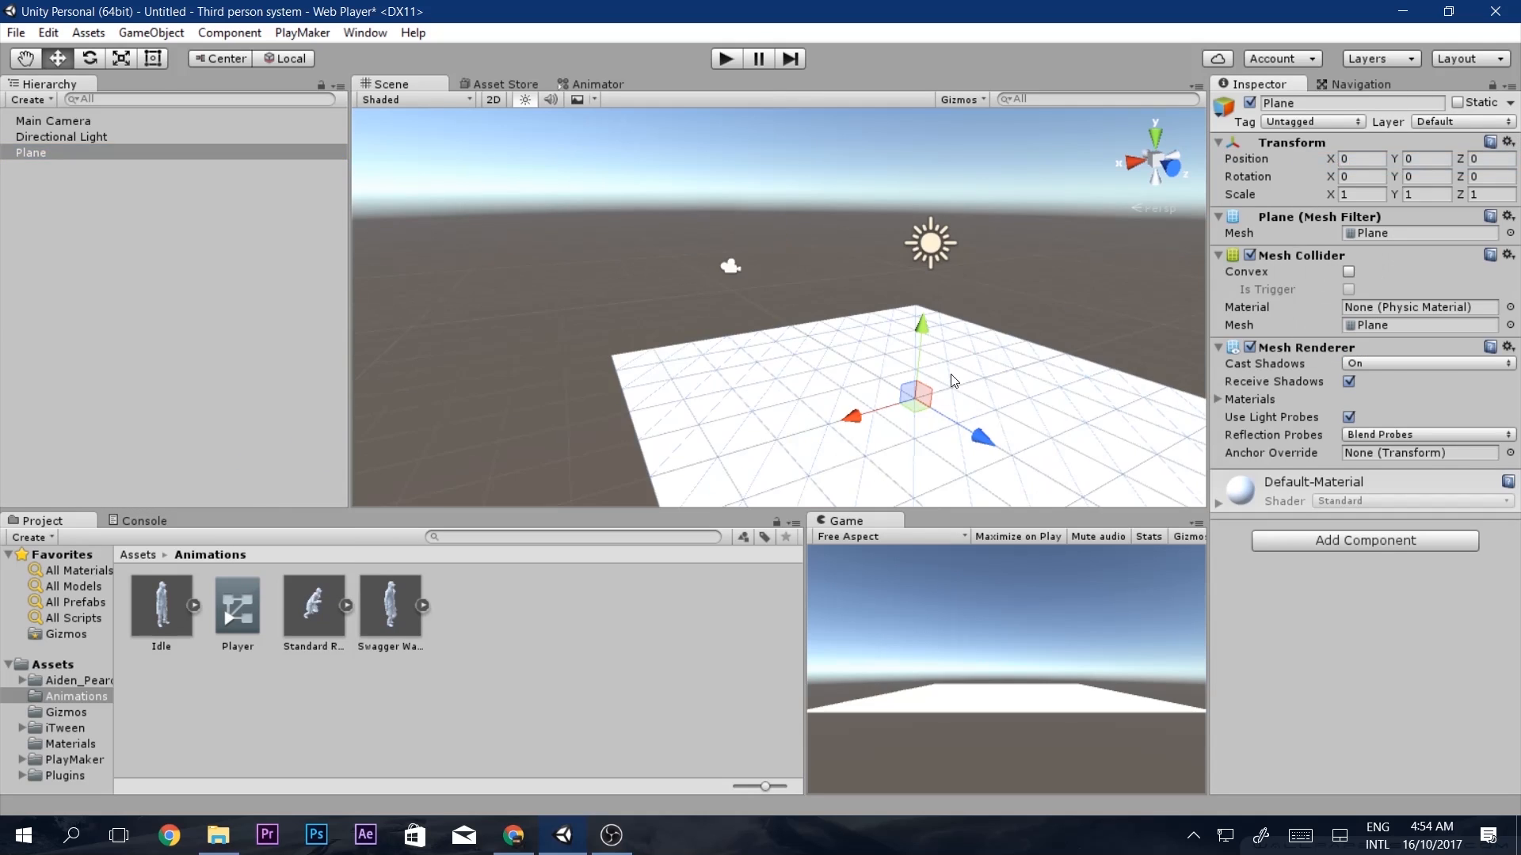
# Scale the plane up so it forms a large ground surface.
pyautogui.press('r')
pyautogui.moveTo(827, 337); pyautogui.dragTo(951, 274)
pyautogui.scroll(-3, 951, 273)
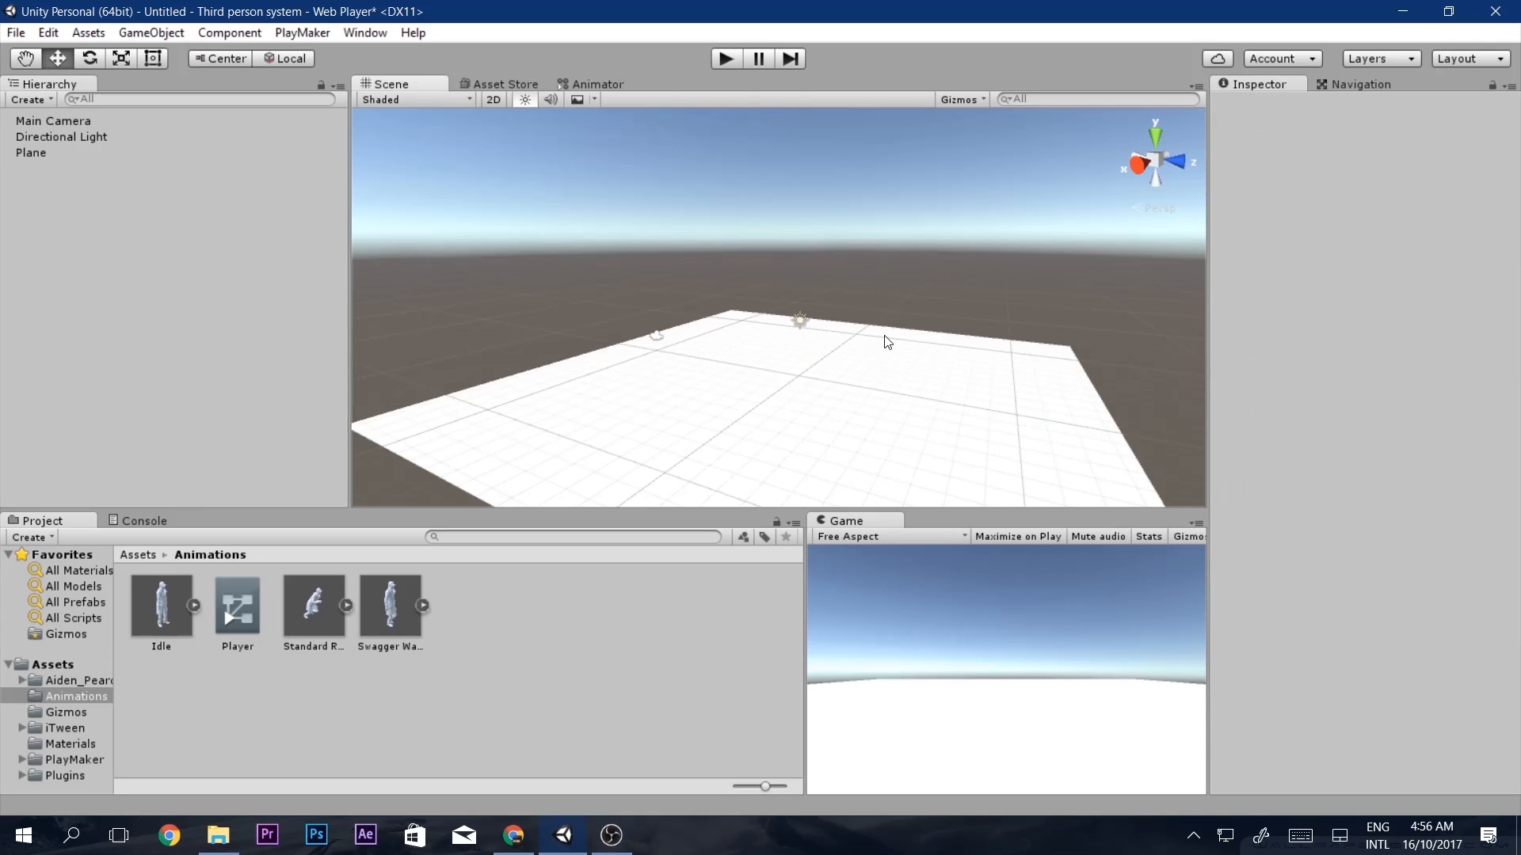
# Place the Swagger Walk model in the scene, scale it to about 332, and raise it to Y 0.14 above the plane.
pyautogui.moveTo(396, 610); pyautogui.dragTo(1029, 659)
pyautogui.press('r')
pyautogui.press('w')
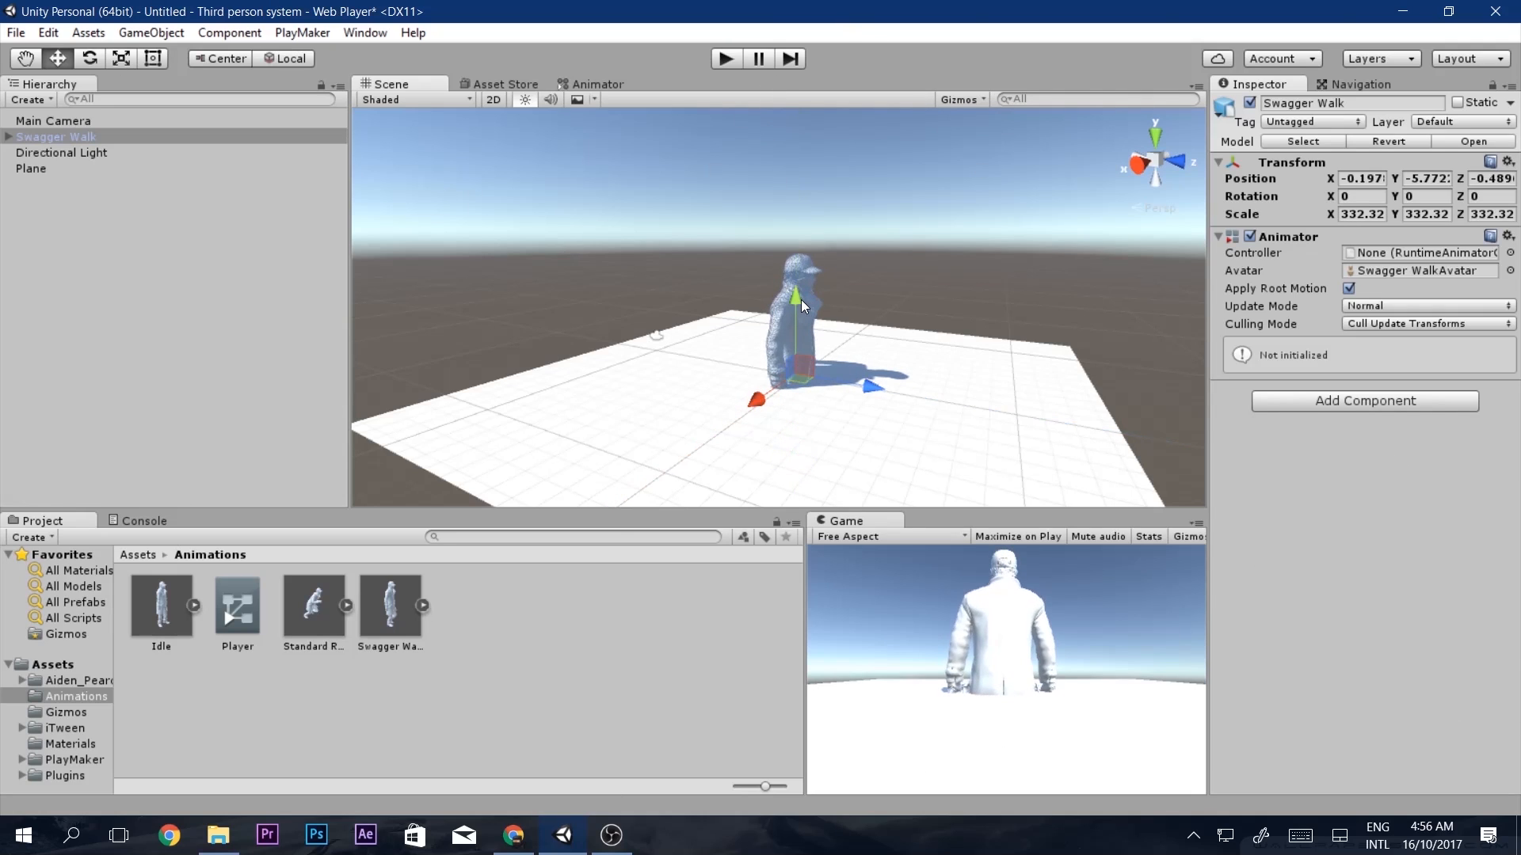
pyautogui.moveTo(801, 299); pyautogui.dragTo(867, 194)
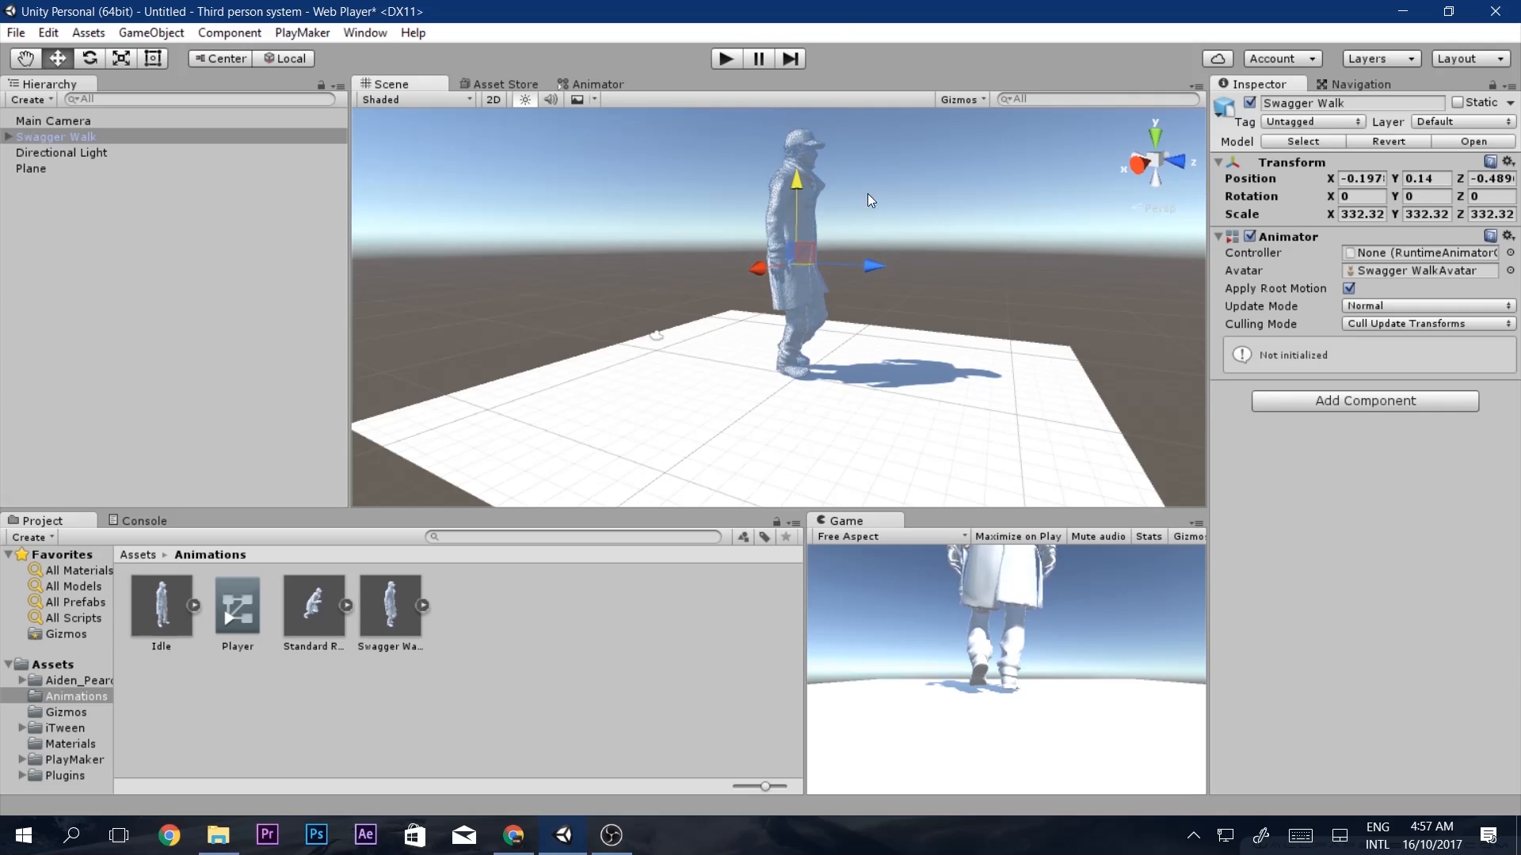
# Rename the Swagger Walk object in the scene as Player.
pyautogui.click(1282, 101)
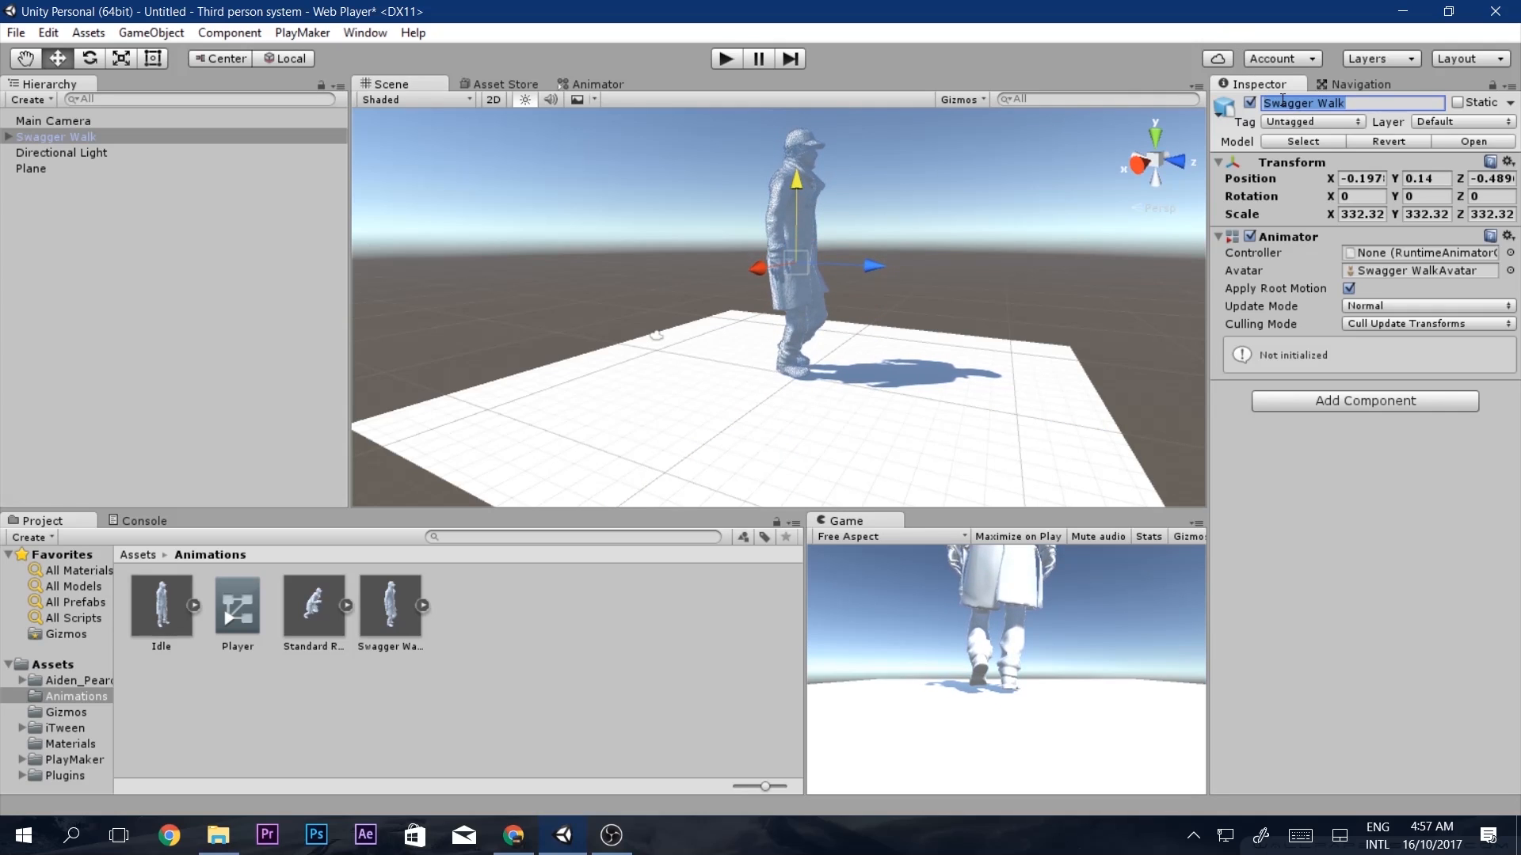
pyautogui.write('Player')
pyautogui.press('Return')
# Look through the project's Materials folder and open the Materials folder inside Aiden_Pearce.
pyautogui.click(70, 743)
pyautogui.moveTo(776, 320); pyautogui.dragTo(541, 442, button='middle')
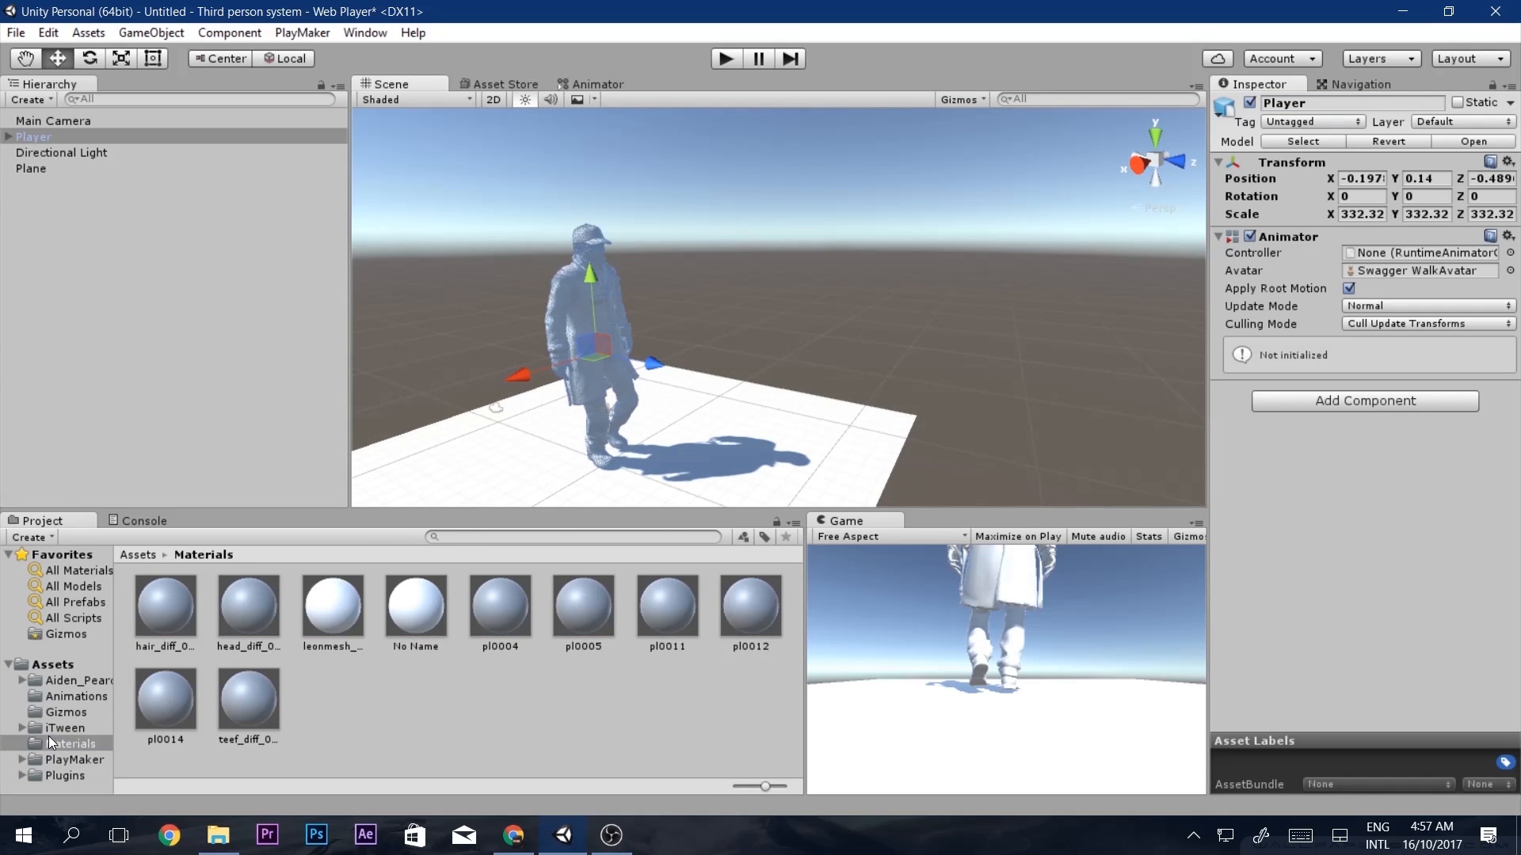
pyautogui.click(59, 681)
pyautogui.doubleClick(244, 626)
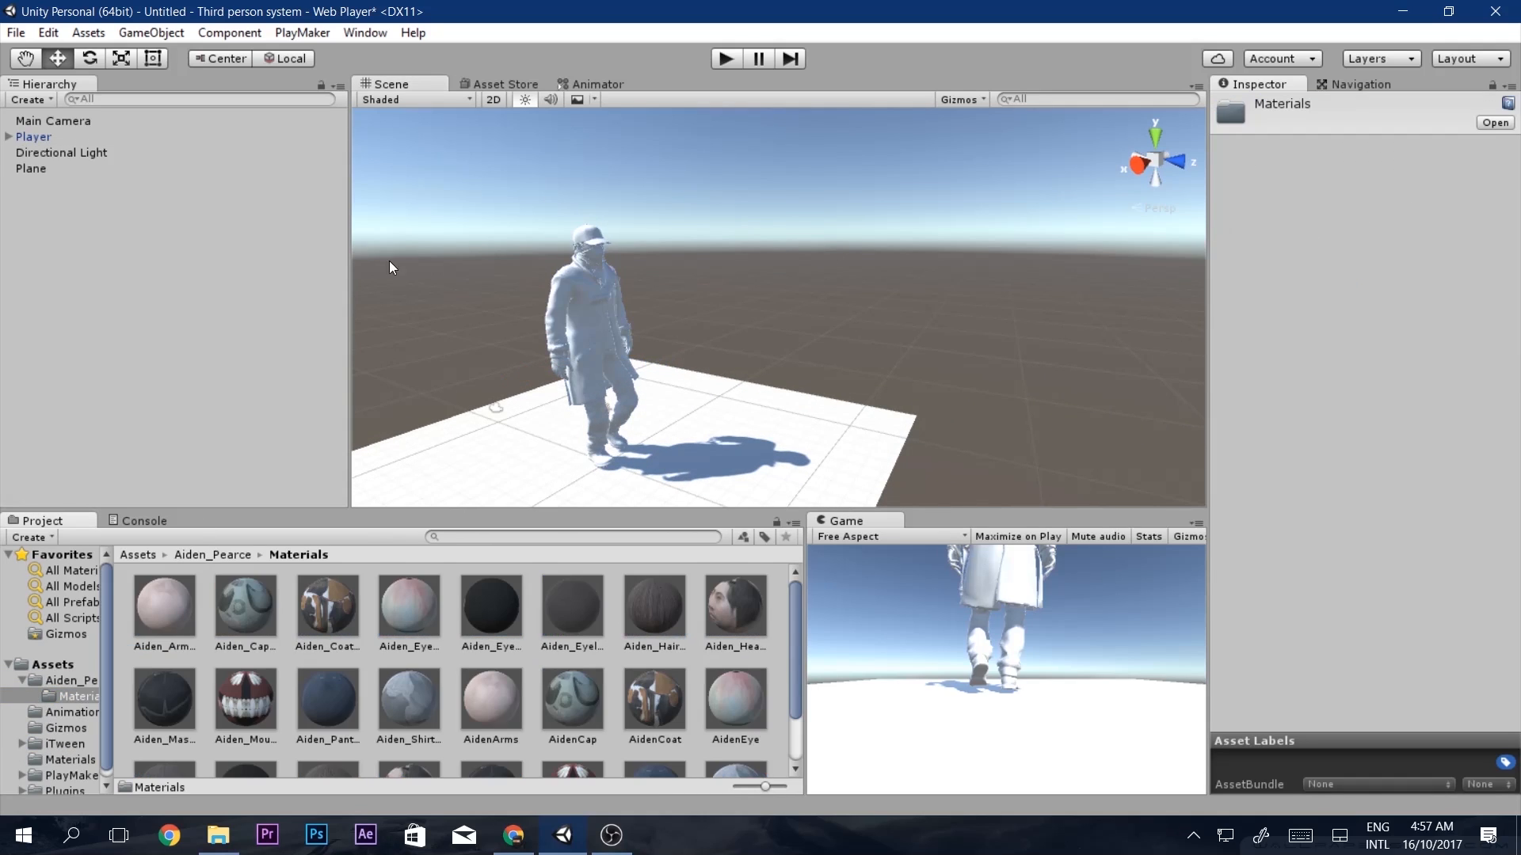
# Apply the Aiden head, coat and eye materials to the matching parts of the Player character.
pyautogui.moveTo(867, 296); pyautogui.dragTo(683, 278, button='right')
pyautogui.moveTo(895, 250); pyautogui.dragTo(703, 248, button='middle')
pyautogui.scroll(3, 702, 262)
pyautogui.moveTo(713, 341); pyautogui.dragTo(824, 273, button='middle')
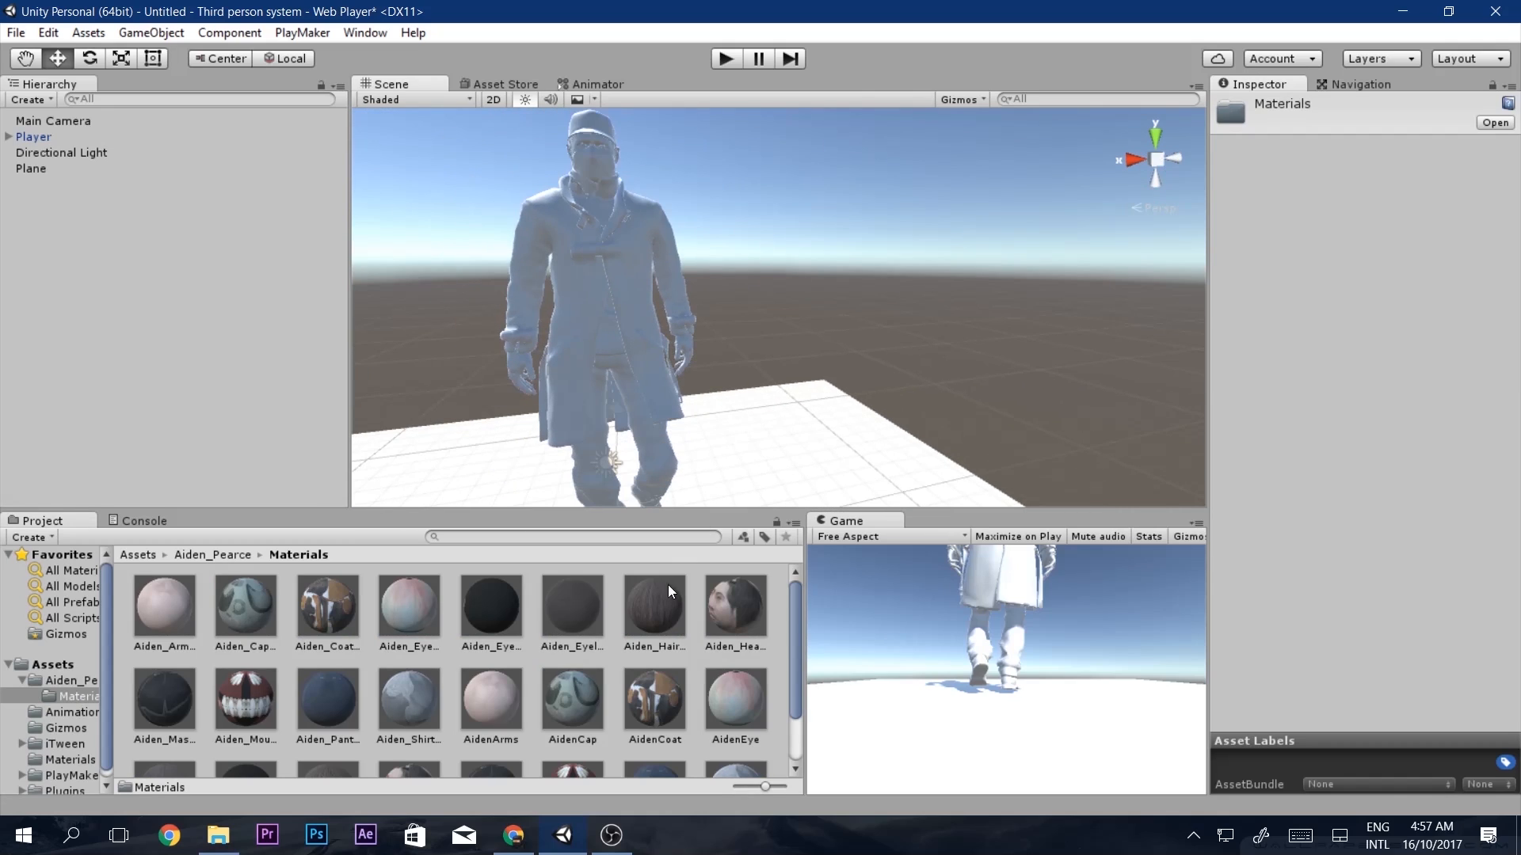
pyautogui.moveTo(710, 602); pyautogui.dragTo(601, 143)
pyautogui.moveTo(592, 299); pyautogui.dragTo(727, 274, button='middle')
pyautogui.moveTo(664, 687); pyautogui.dragTo(682, 377)
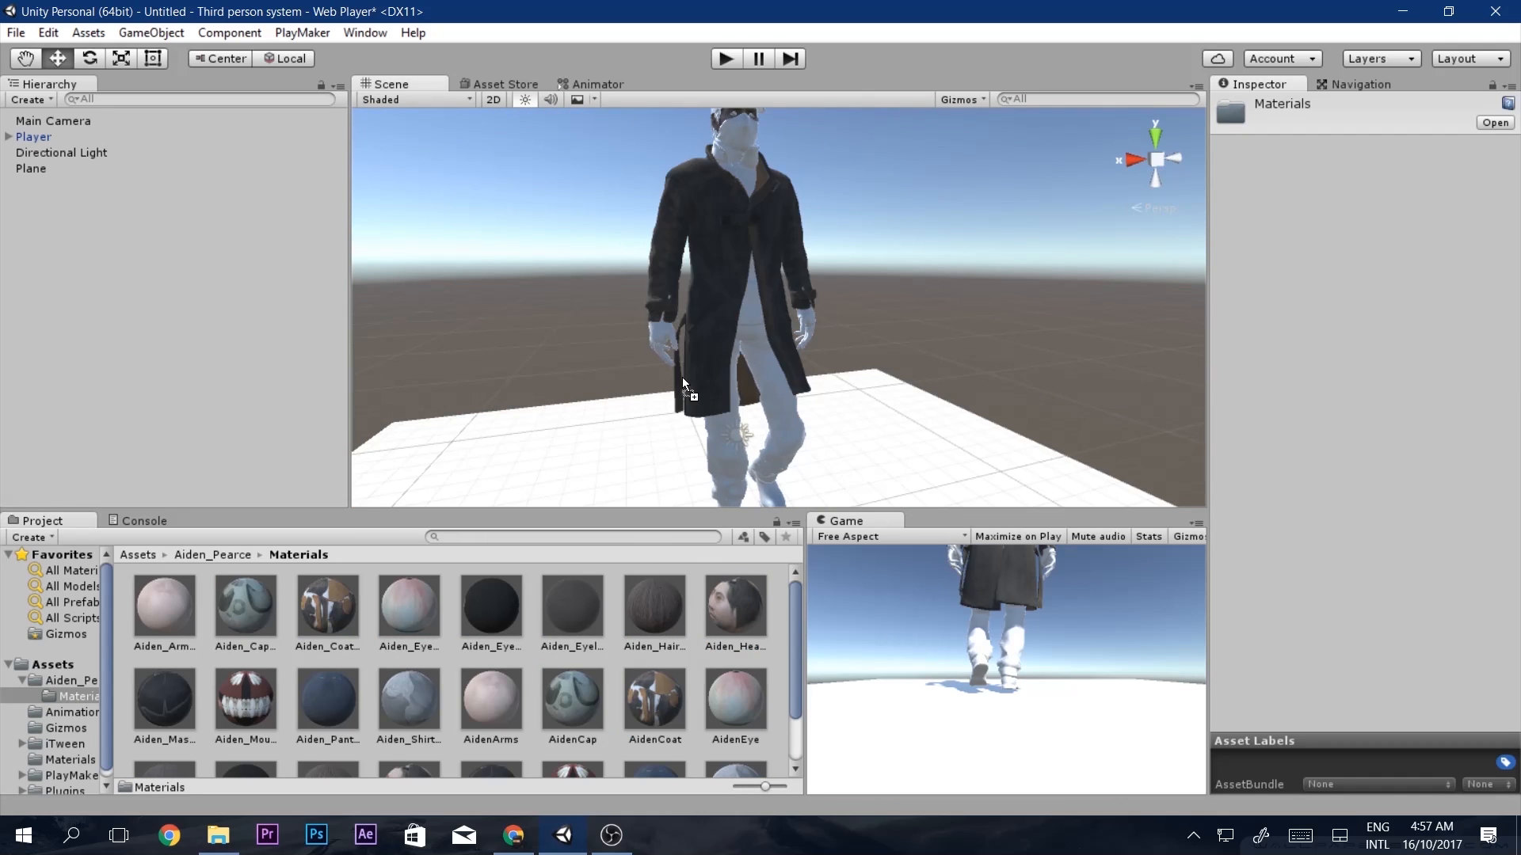
pyautogui.moveTo(715, 681); pyautogui.dragTo(736, 119)
# Apply the Aiden_Hair material to the character's hair and the AidenCap material to the cap.
pyautogui.scroll(5, 760, 217)
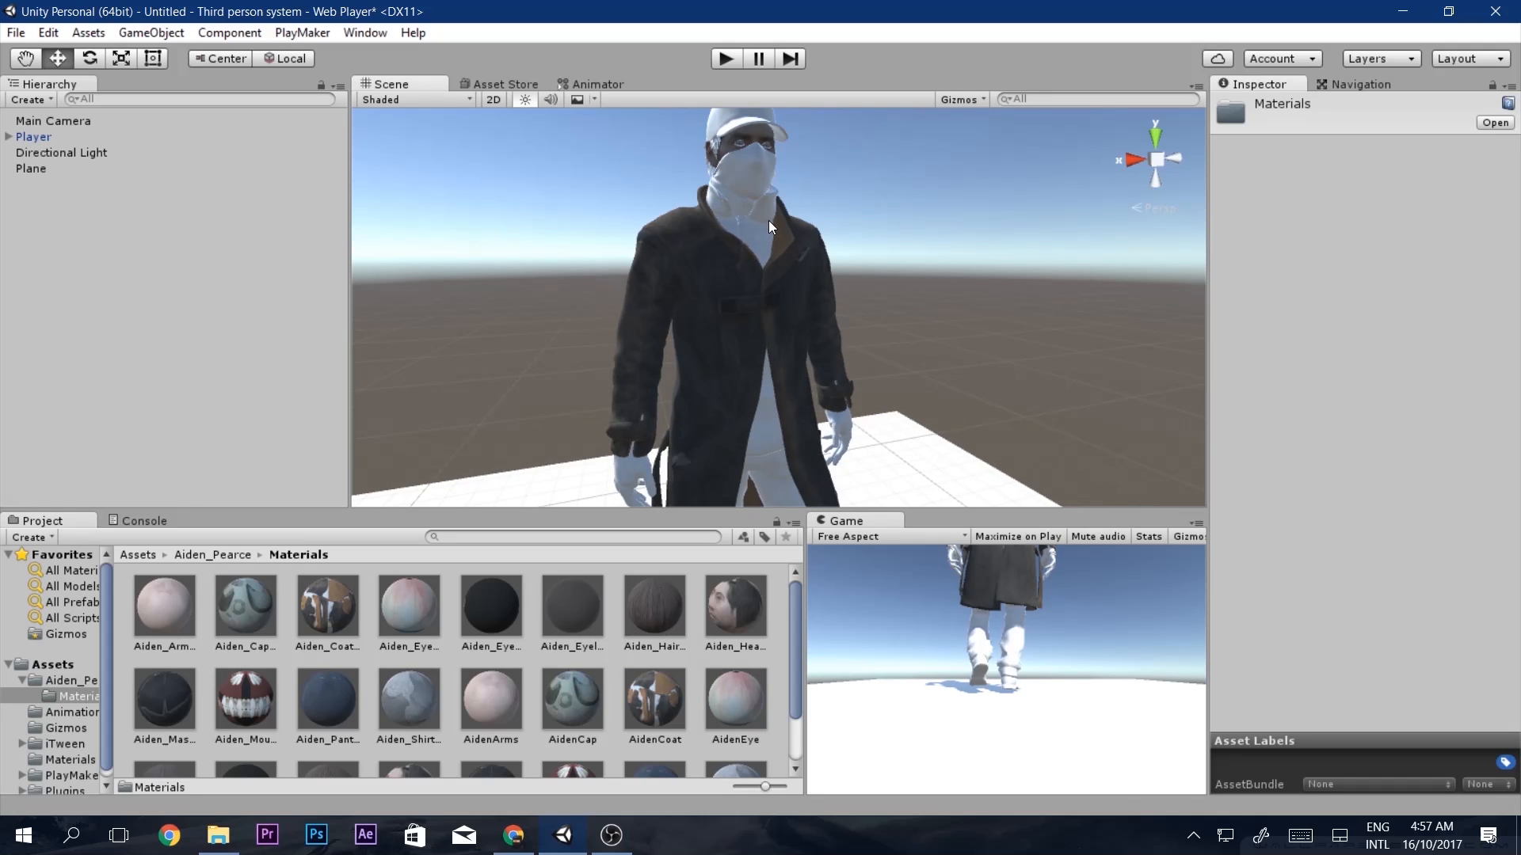
pyautogui.moveTo(773, 228); pyautogui.dragTo(773, 271, button='middle')
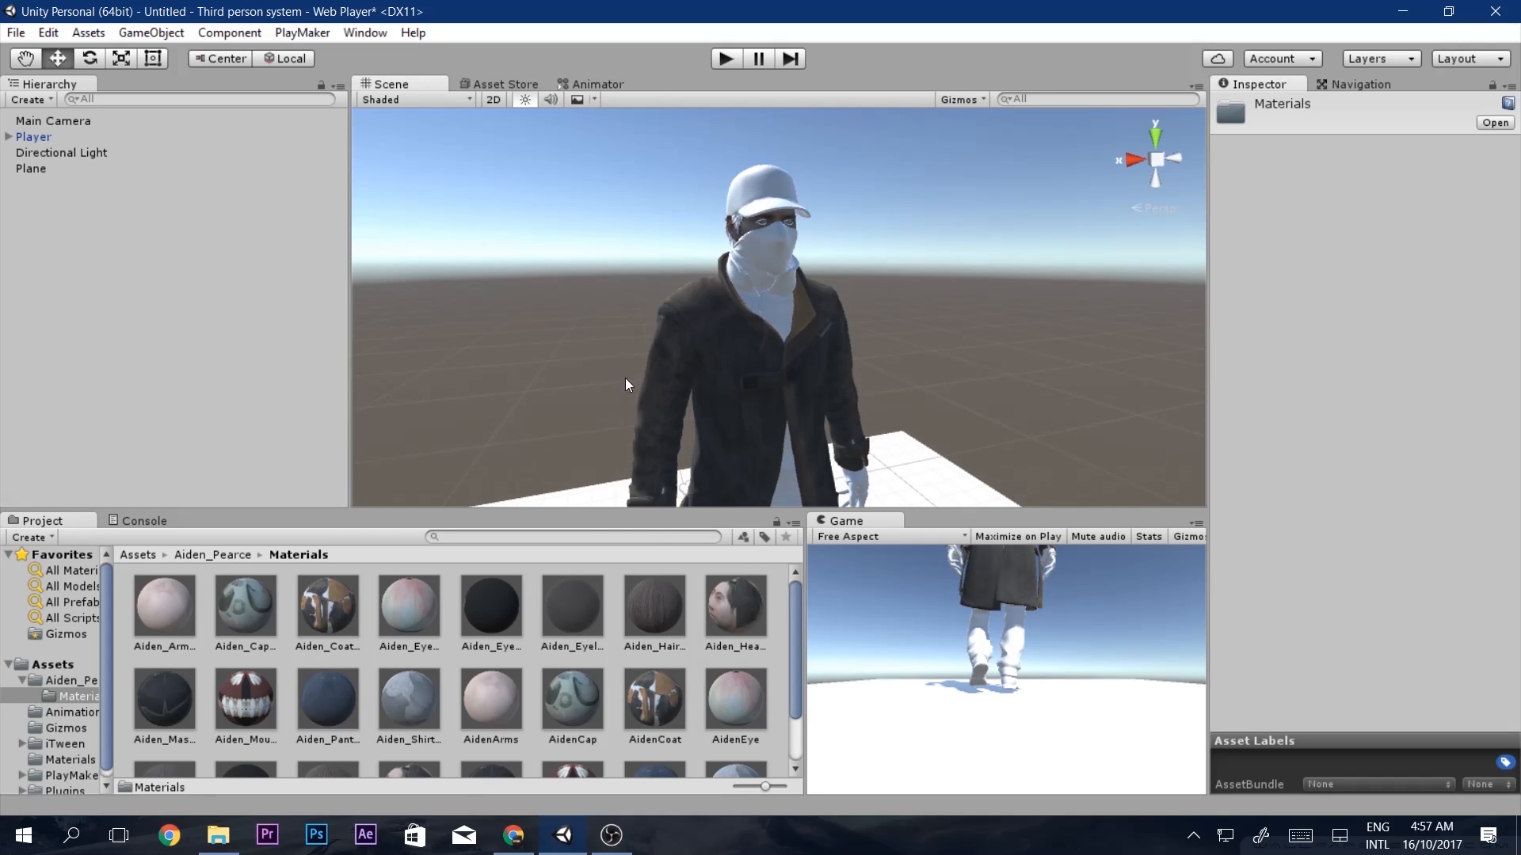
pyautogui.keyDown('alt'); pyautogui.moveTo(627, 381); pyautogui.dragTo(895, 371); pyautogui.keyUp('alt')
pyautogui.moveTo(667, 614); pyautogui.dragTo(637, 198)
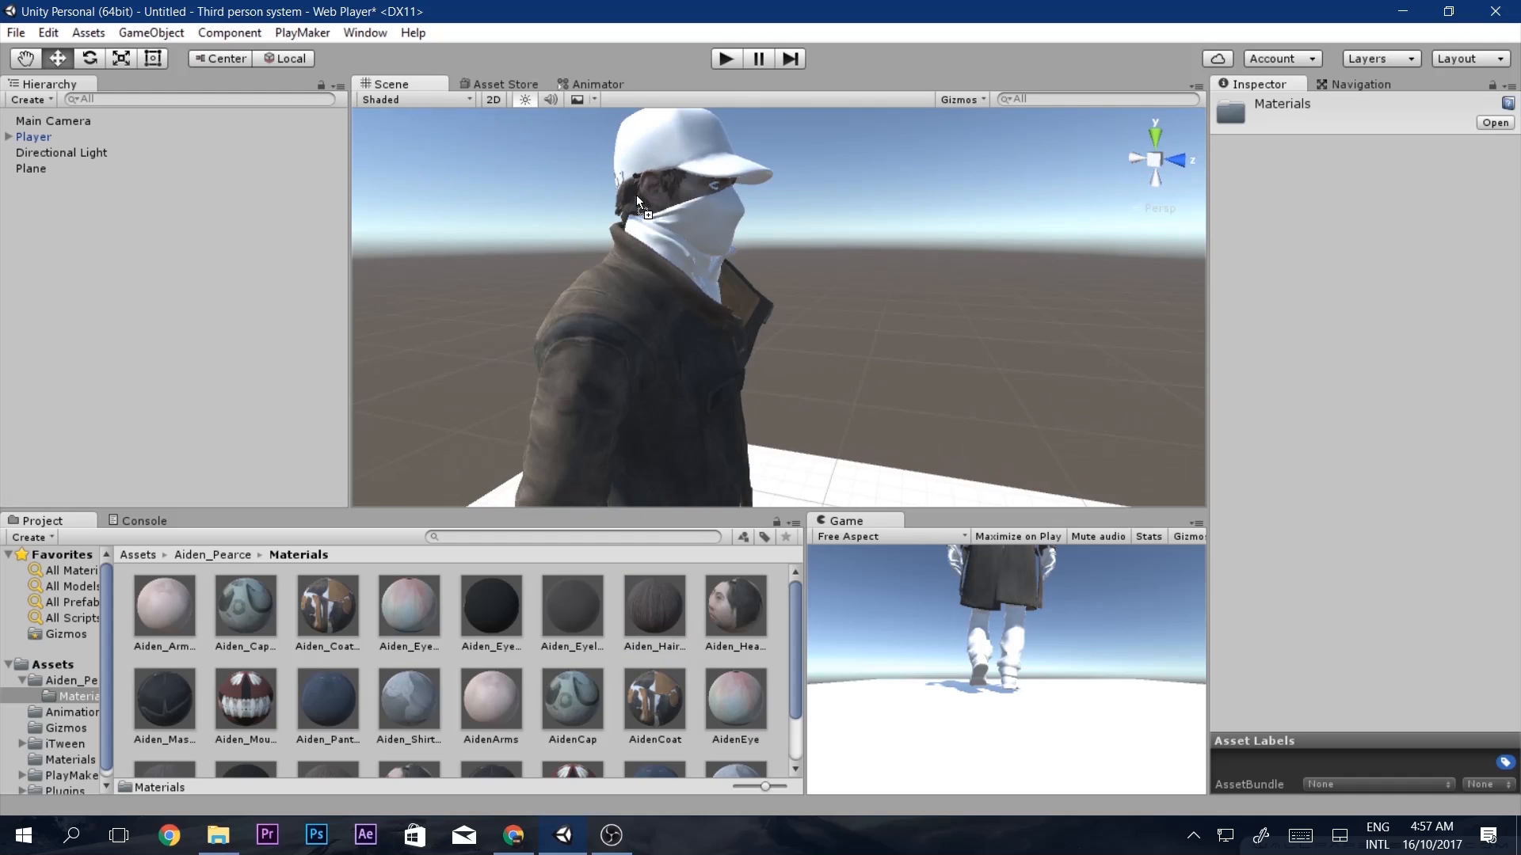
pyautogui.moveTo(584, 703); pyautogui.dragTo(643, 170)
# Apply the AidenPants, AidenShirt and AidenArms materials to the character's trousers, shirt and hands.
pyautogui.scroll(-10, 656, 214)
pyautogui.moveTo(661, 266); pyautogui.dragTo(670, 123, button='middle')
pyautogui.moveTo(707, 428); pyautogui.dragTo(713, 342, button='middle')
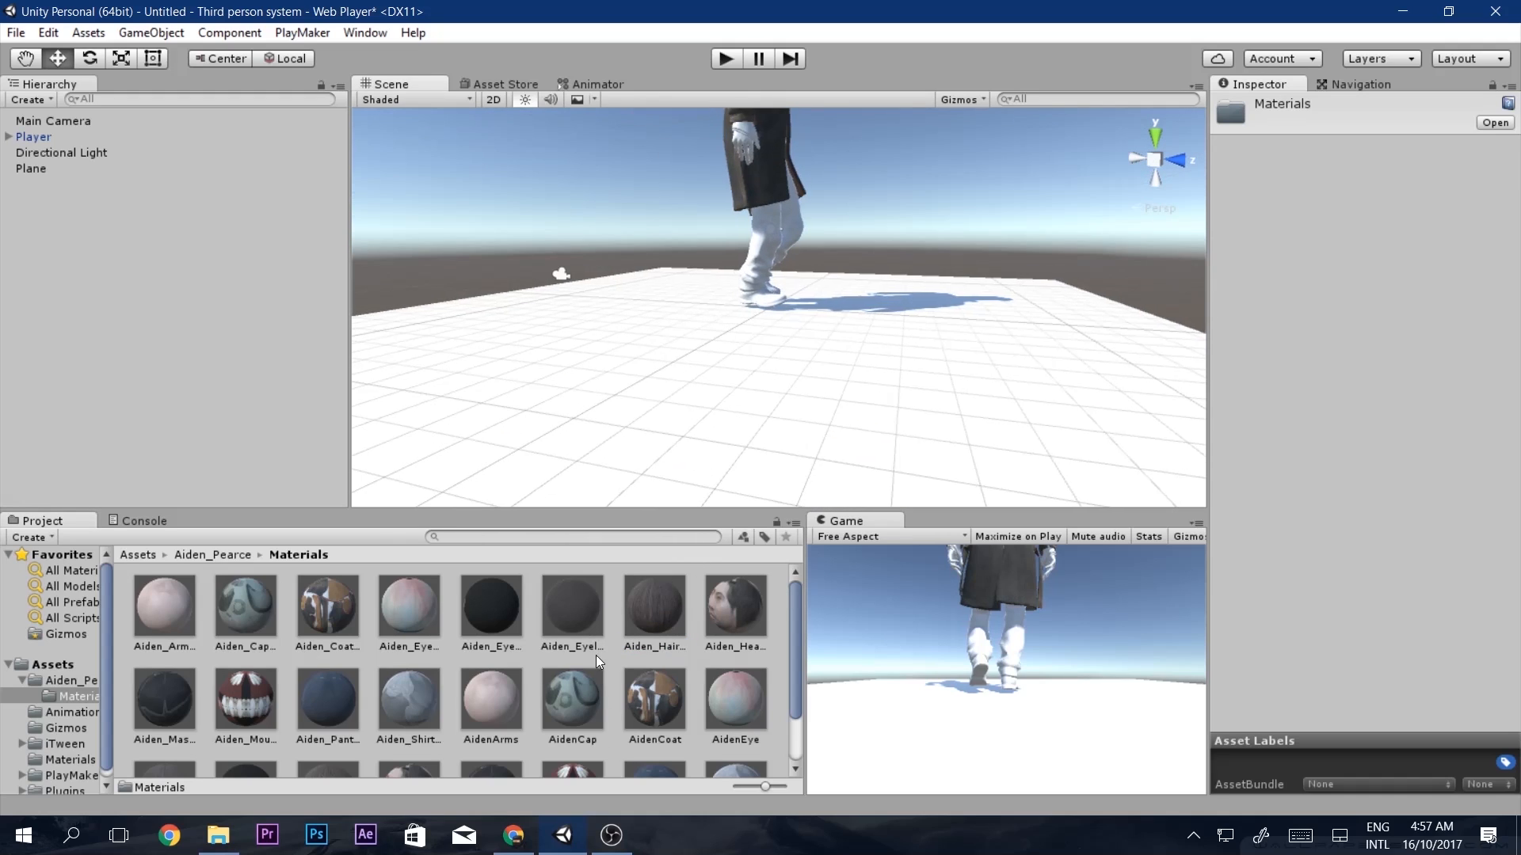
pyautogui.scroll(-2, 625, 708)
pyautogui.moveTo(626, 708); pyautogui.dragTo(775, 218)
pyautogui.moveTo(775, 218); pyautogui.dragTo(750, 287, button='middle')
pyautogui.moveTo(713, 711); pyautogui.dragTo(681, 350)
pyautogui.moveTo(513, 647); pyautogui.dragTo(682, 362)
# Apply the Aiden mask material to the character's face mask.
pyautogui.press('w')
pyautogui.moveTo(800, 285); pyautogui.dragTo(590, 391, button='right')
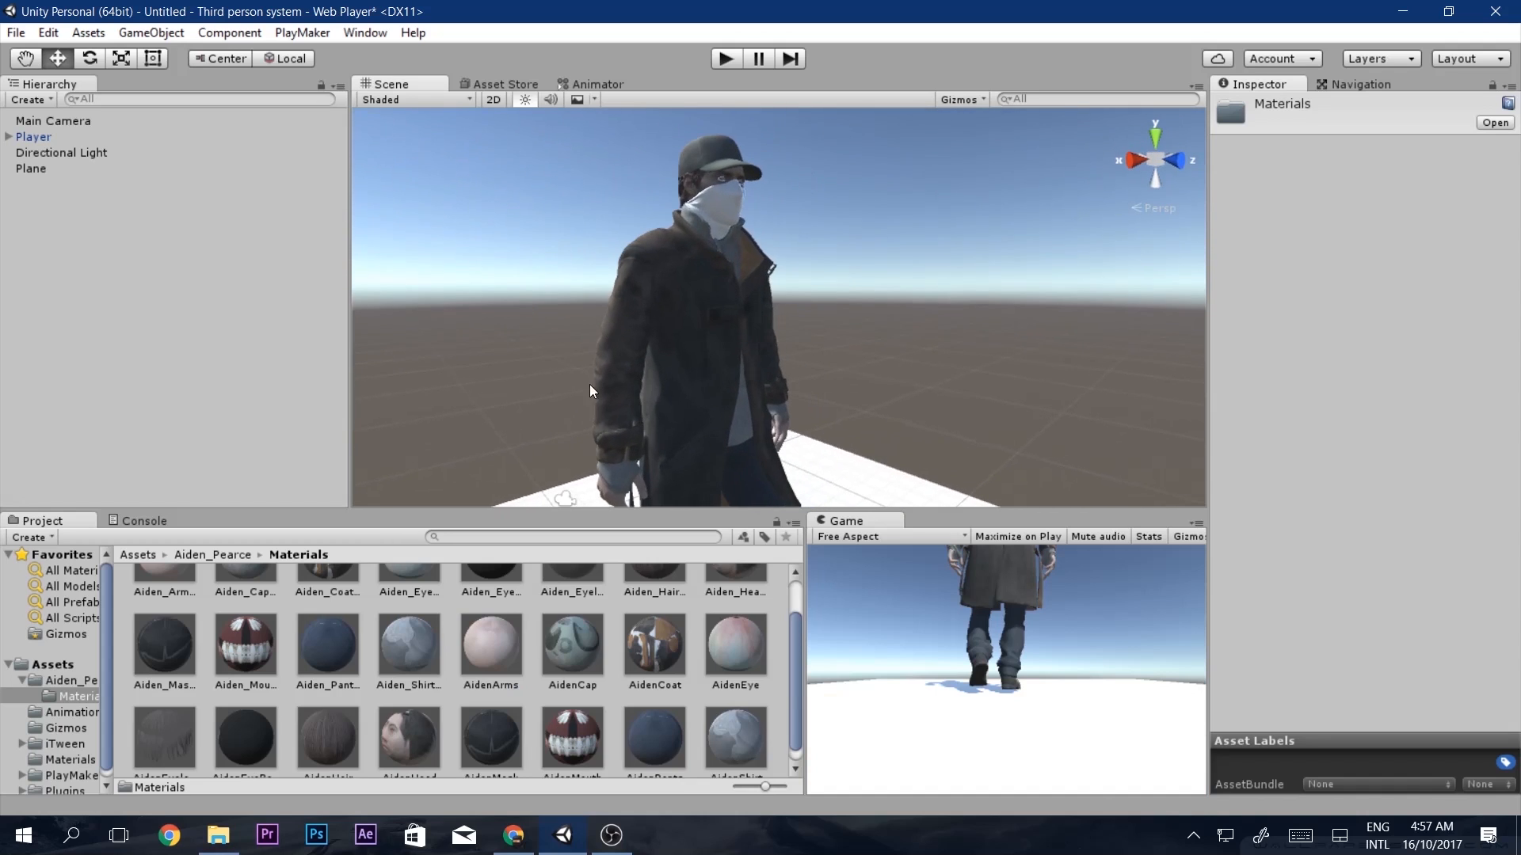
pyautogui.keyDown('alt'); pyautogui.moveTo(716, 202); pyautogui.dragTo(613, 237); pyautogui.keyUp('alt')
pyautogui.scroll(10, 653, 258)
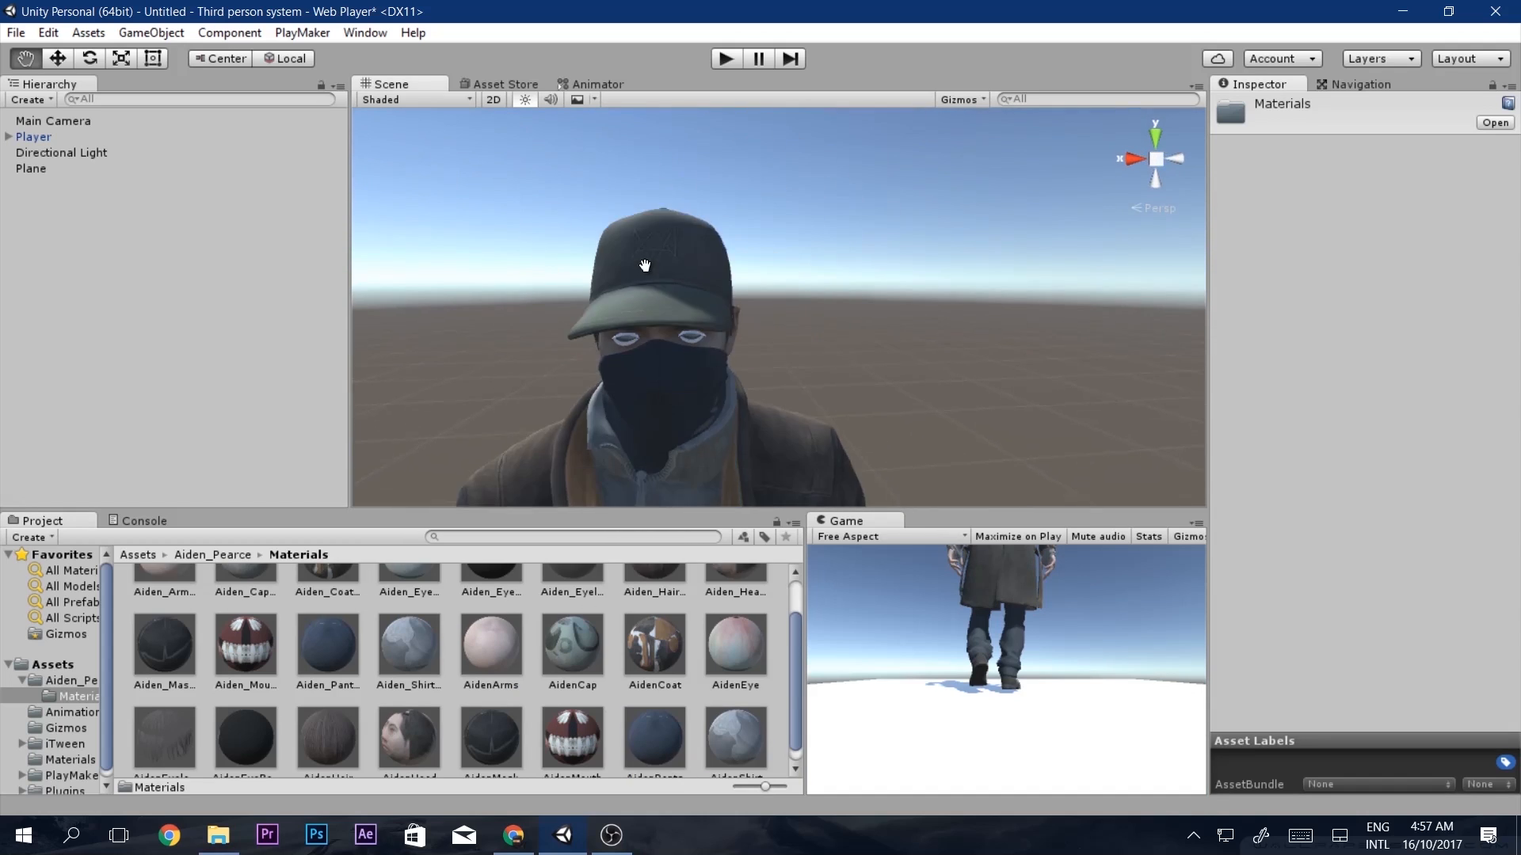
pyautogui.moveTo(646, 284); pyautogui.dragTo(681, 259, button='right')
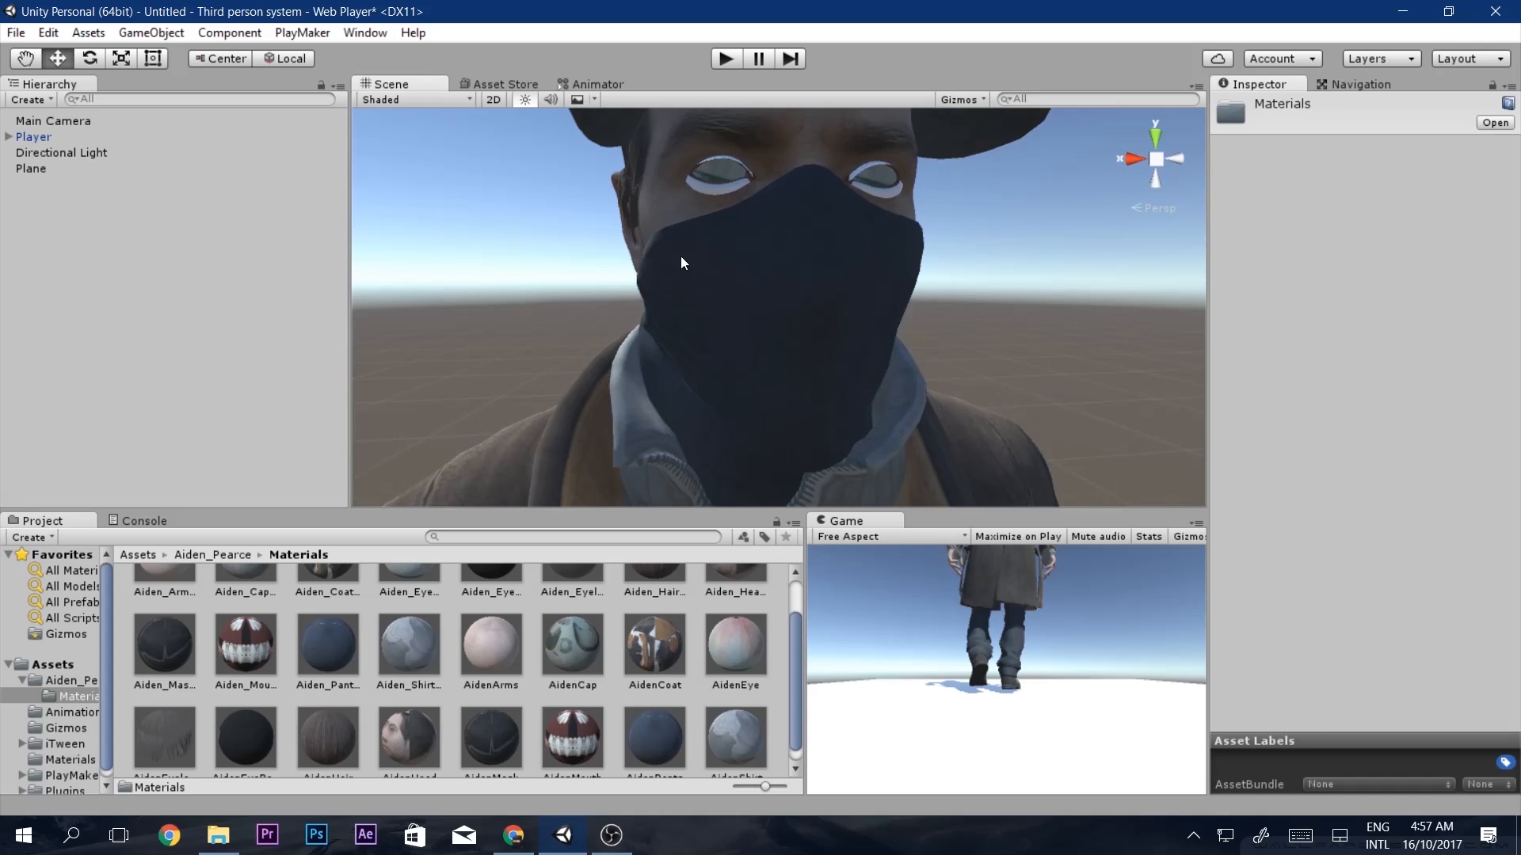
# Apply the Aiden_Hair_D material around the character's eyes and set the material's rendering mode to Fade.
pyautogui.scroll(2, 710, 598)
pyautogui.moveTo(665, 616); pyautogui.dragTo(719, 192)
pyautogui.click(654, 610)
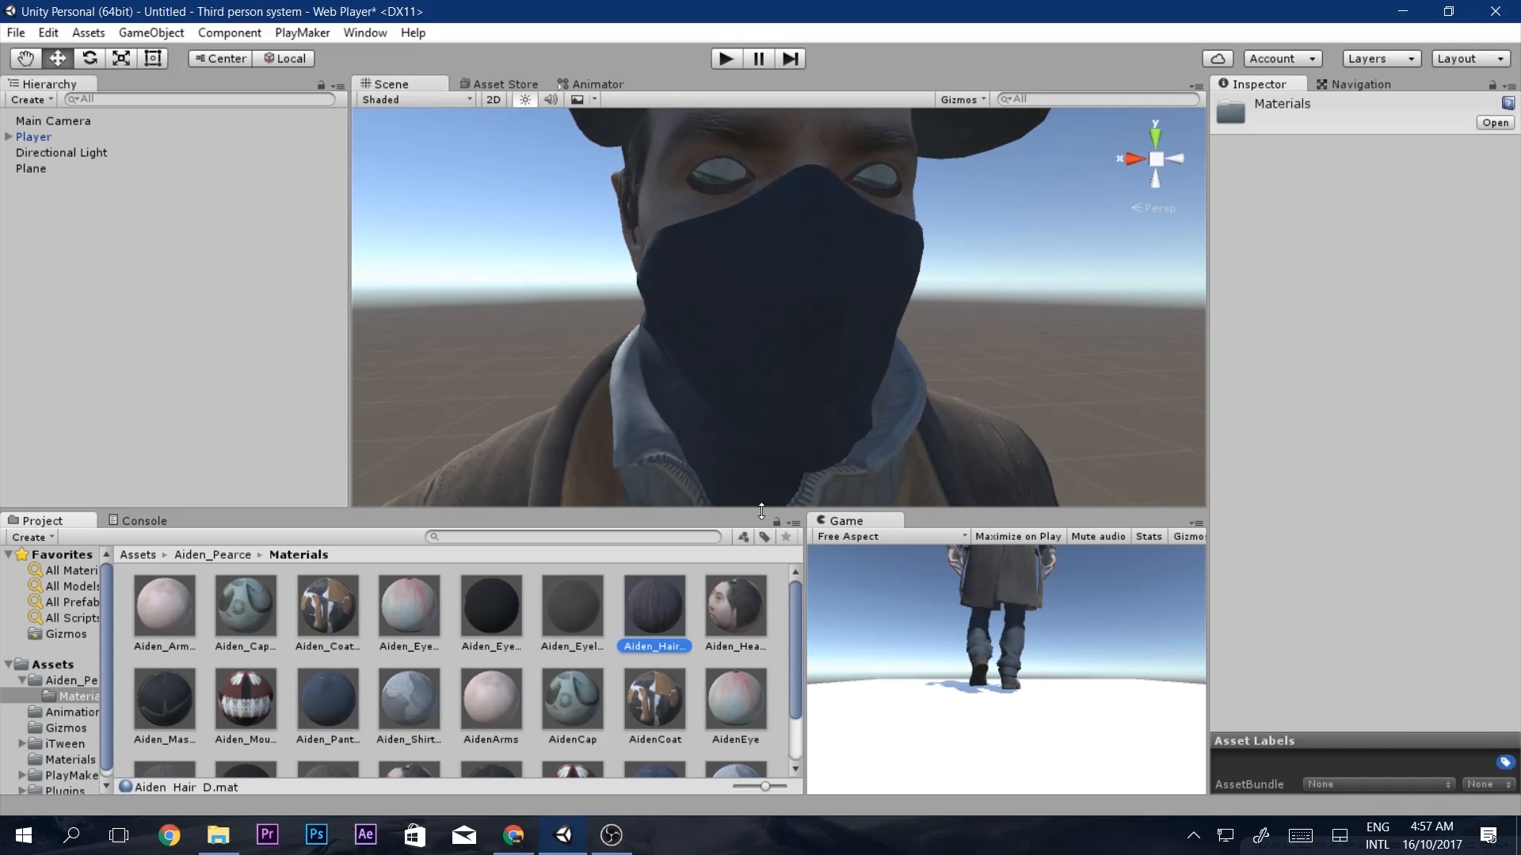
pyautogui.click(1376, 149)
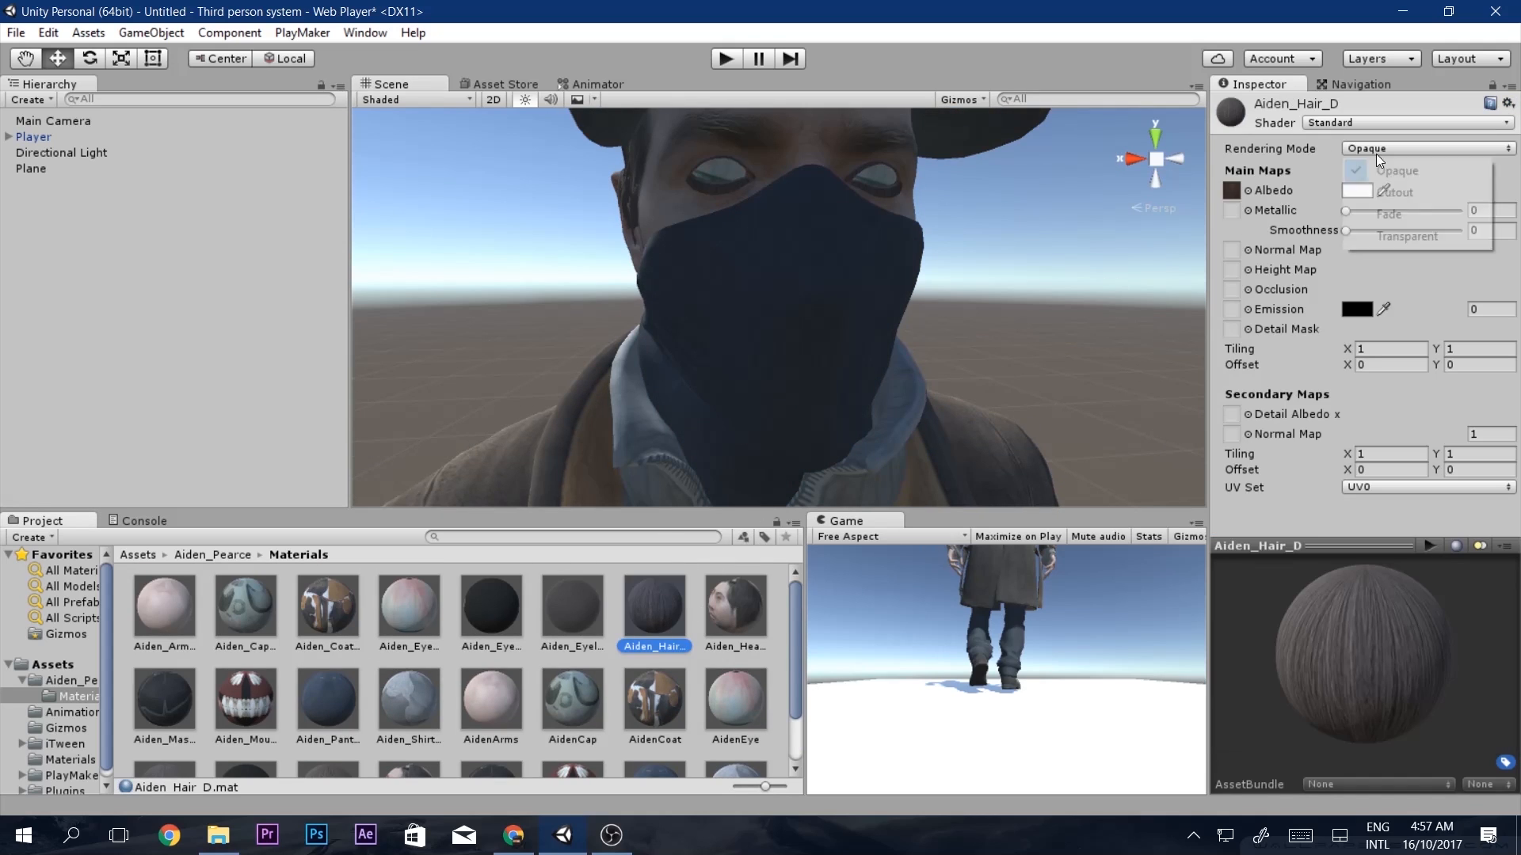
pyautogui.click(1402, 213)
pyautogui.moveTo(1020, 190); pyautogui.dragTo(1036, 196, button='right')
pyautogui.moveTo(1036, 196); pyautogui.dragTo(943, 194, button='middle')
pyautogui.moveTo(942, 194); pyautogui.dragTo(1017, 230, button='right')
pyautogui.scroll(3, 1018, 234)
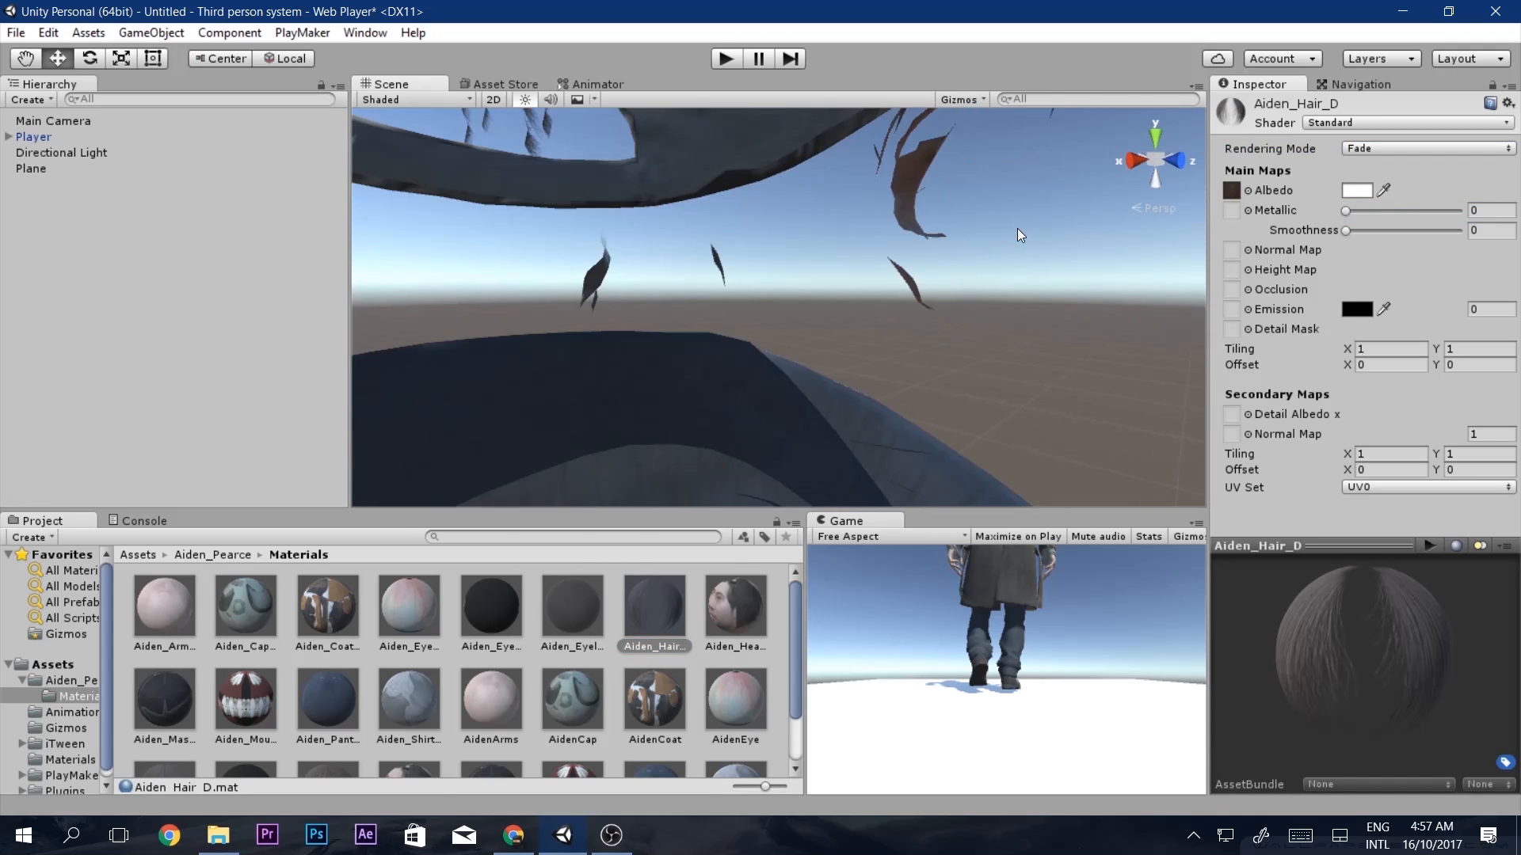
# Frame the Player in the scene and apply the black Aiden eye material to the eye area of the face.
pyautogui.scroll(-5, 950, 254)
pyautogui.click(874, 278)
pyautogui.press('f')
pyautogui.scroll(5, 872, 277)
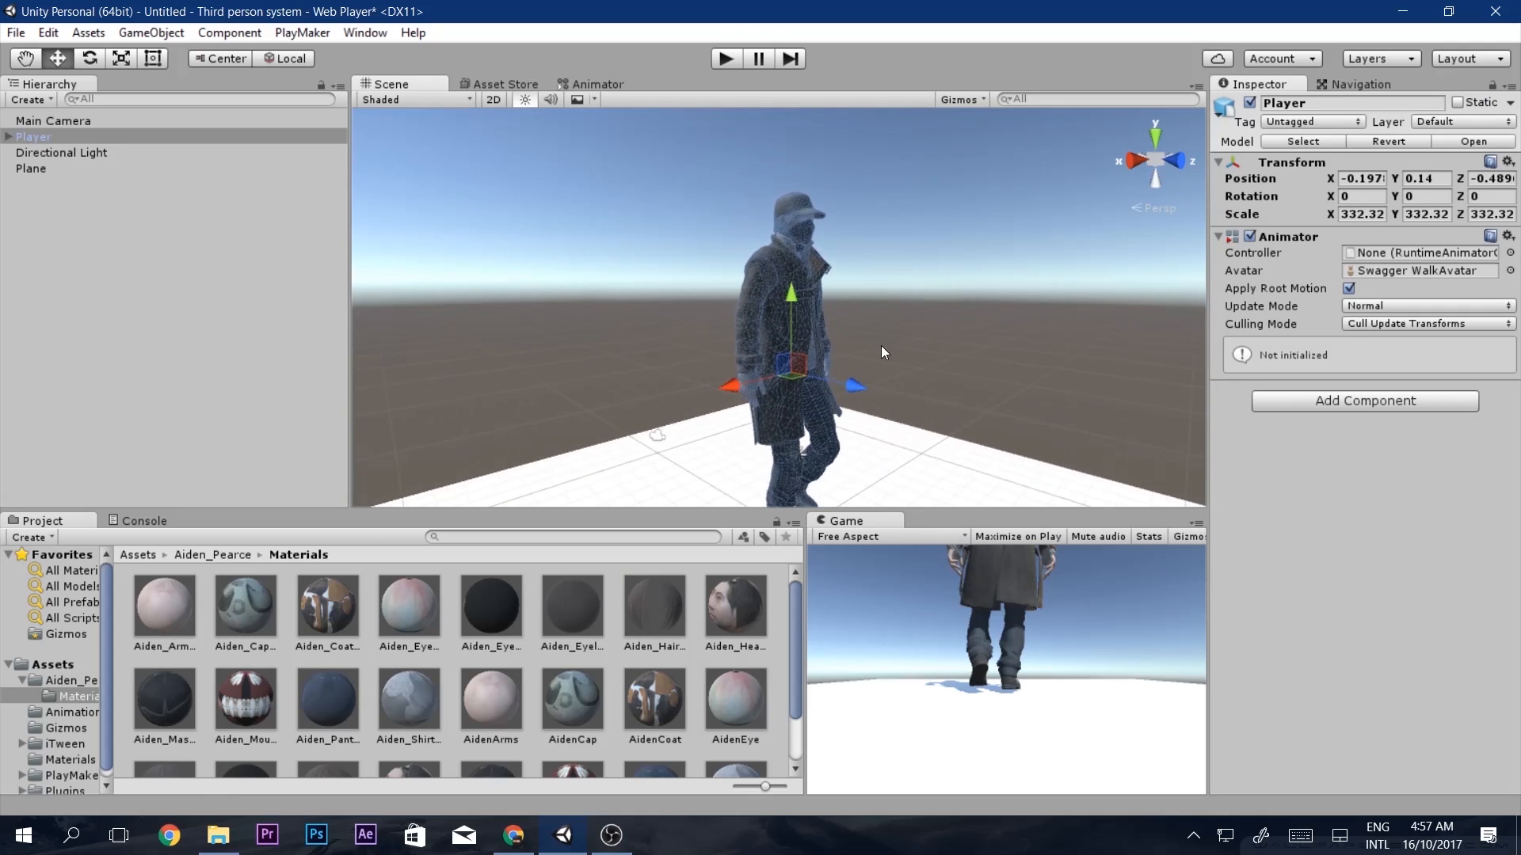
pyautogui.click(871, 315)
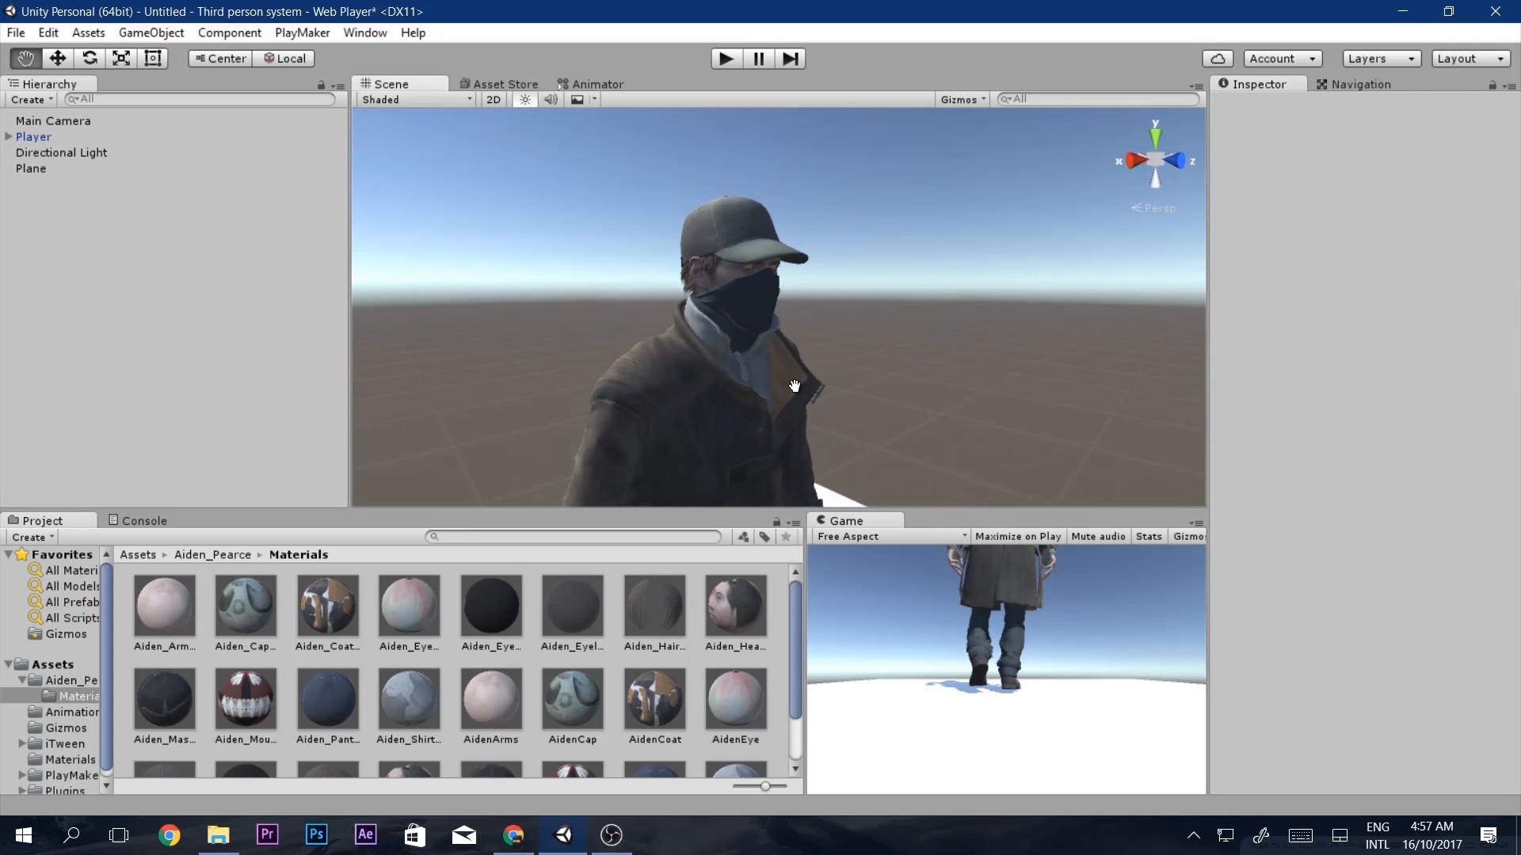
pyautogui.moveTo(493, 578); pyautogui.dragTo(733, 273)
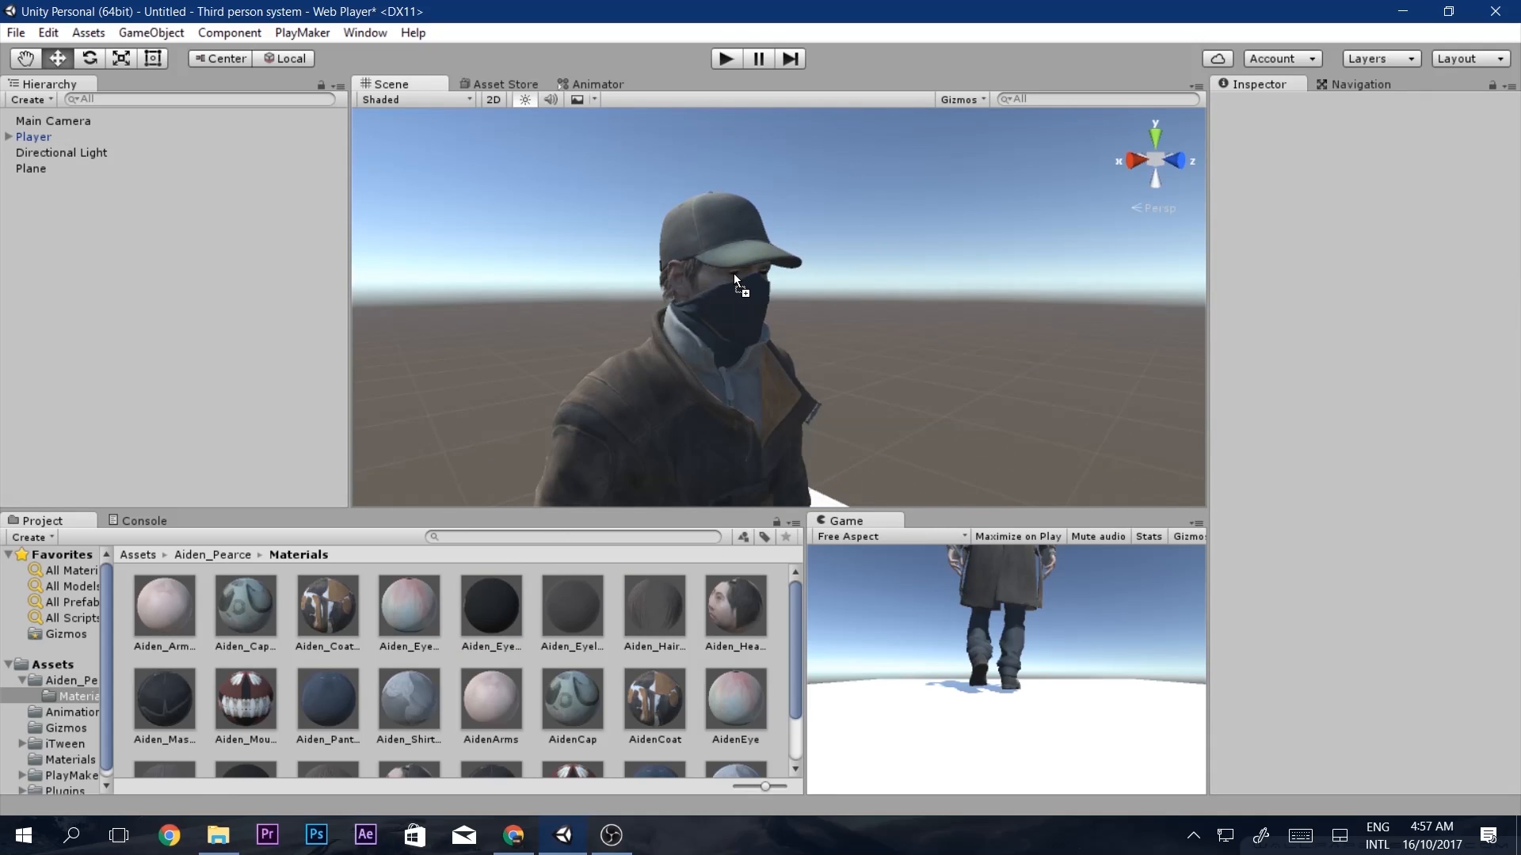
pyautogui.scroll(6, 858, 283)
# Scale the Player down uniformly to about 151 and lower it onto the plane at Y 0.13.
pyautogui.moveTo(860, 285); pyautogui.dragTo(710, 306, button='right')
pyautogui.click(710, 306)
pyautogui.press('r')
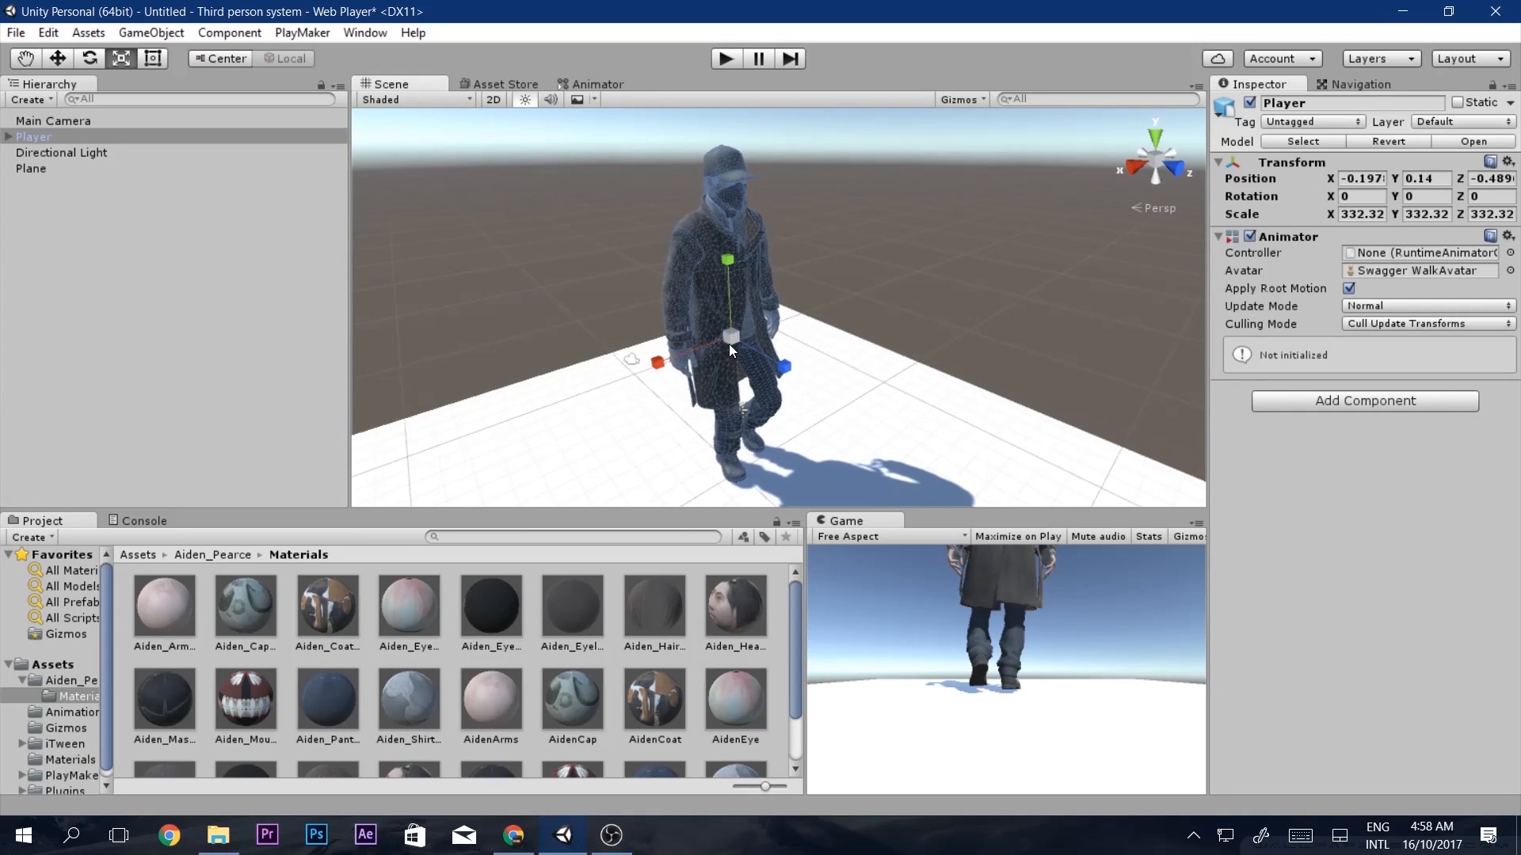
pyautogui.moveTo(729, 343); pyautogui.dragTo(743, 381)
pyautogui.press('w')
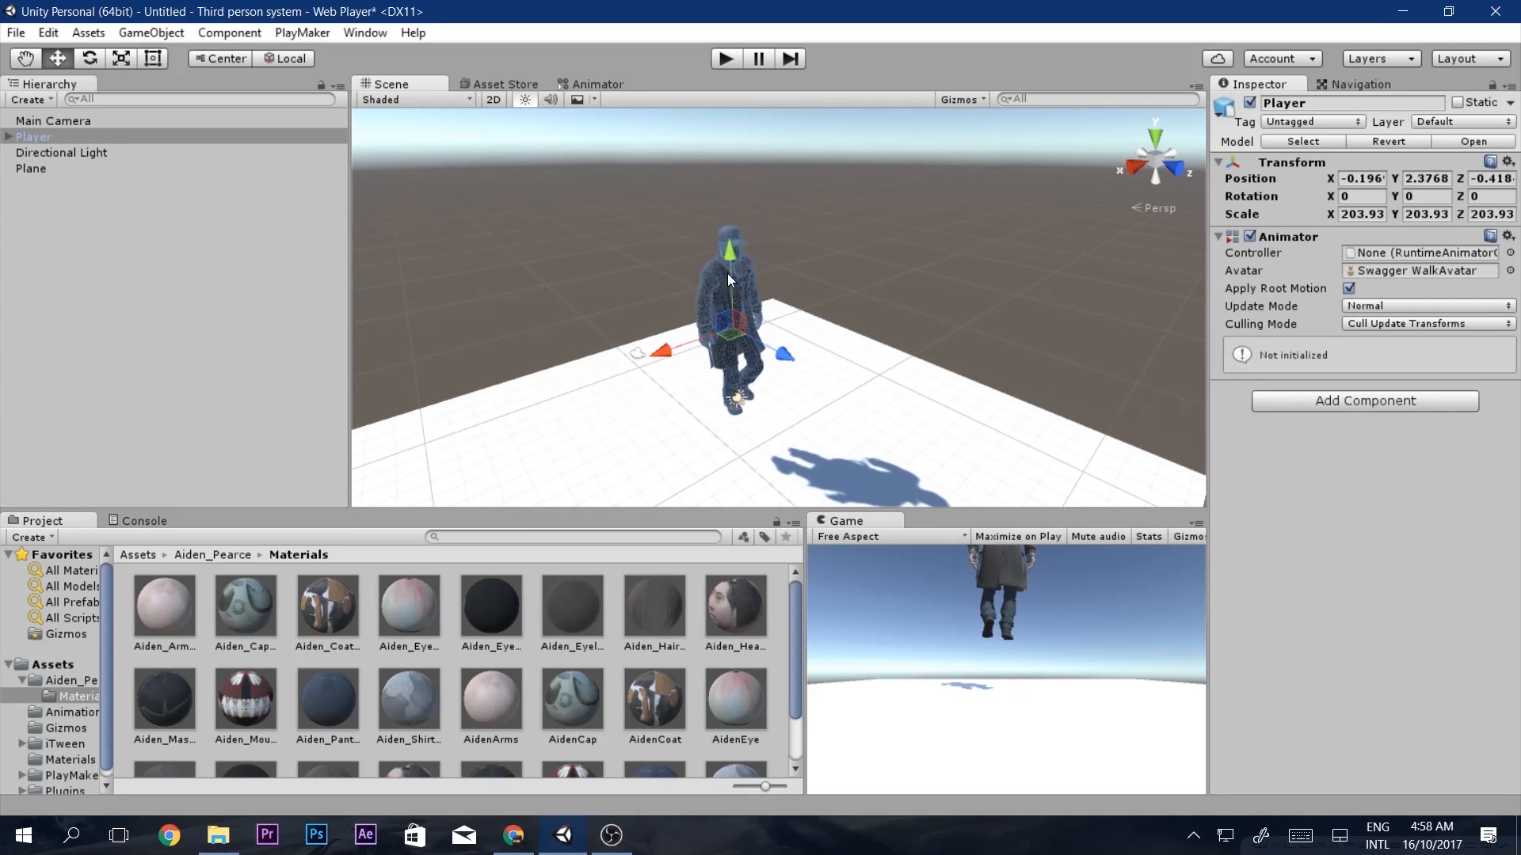
pyautogui.moveTo(737, 261); pyautogui.dragTo(742, 318)
pyautogui.moveTo(741, 317); pyautogui.dragTo(744, 286, button='middle')
pyautogui.press('r')
pyautogui.moveTo(737, 348); pyautogui.dragTo(739, 369)
pyautogui.press('w')
pyautogui.moveTo(735, 306)
pyautogui.mouseDown()
pyautogui.moveTo(746, 360)
pyautogui.moveTo(738, 317)
pyautogui.mouseUp()
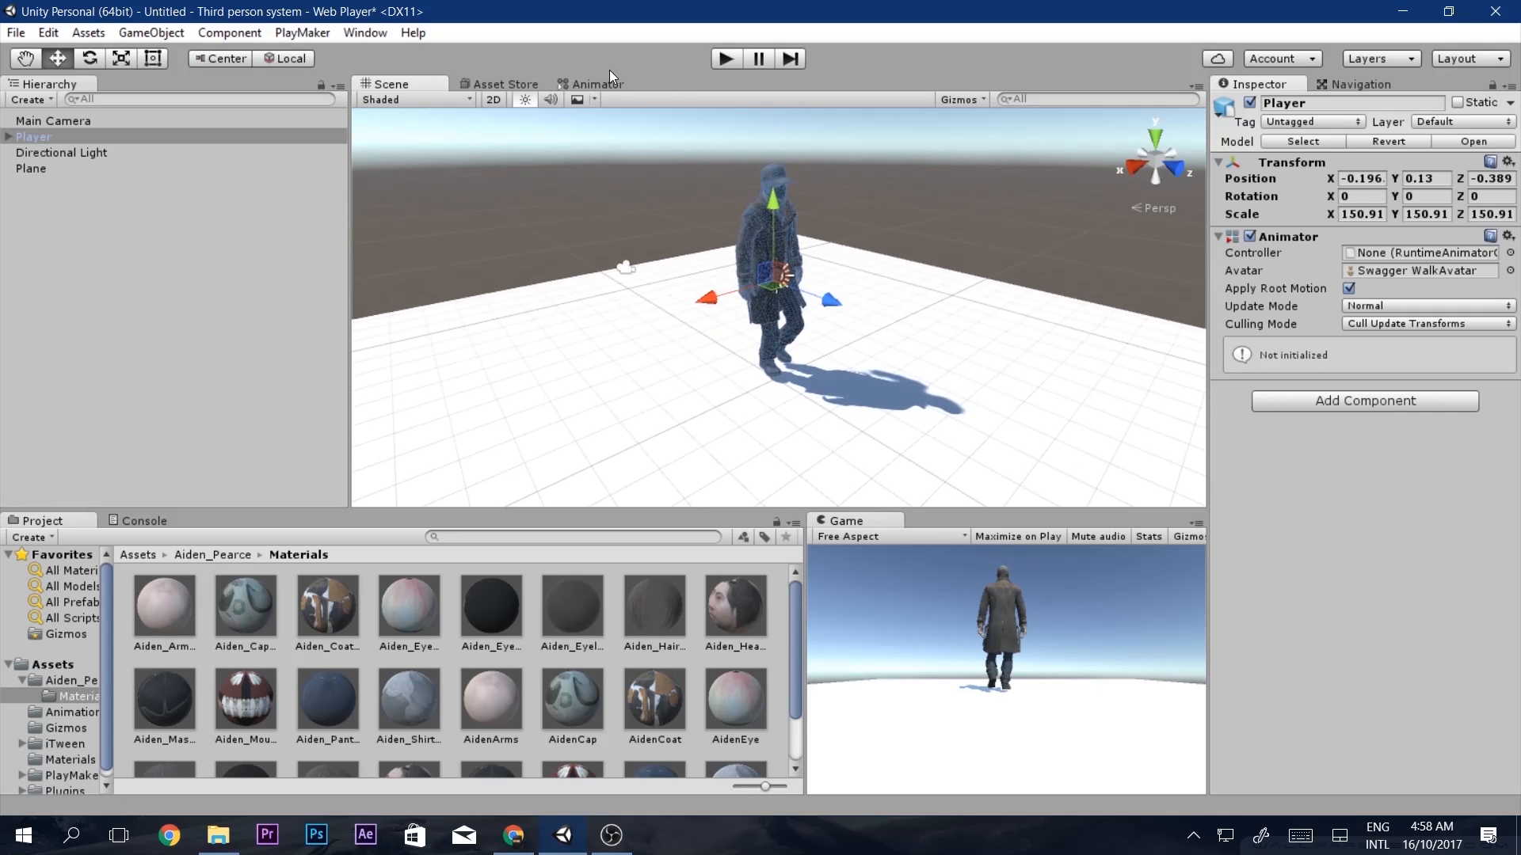
# Detach the Animator as a floating window and narrow it so only the parameters list shows.
pyautogui.moveTo(596, 84); pyautogui.dragTo(226, 315)
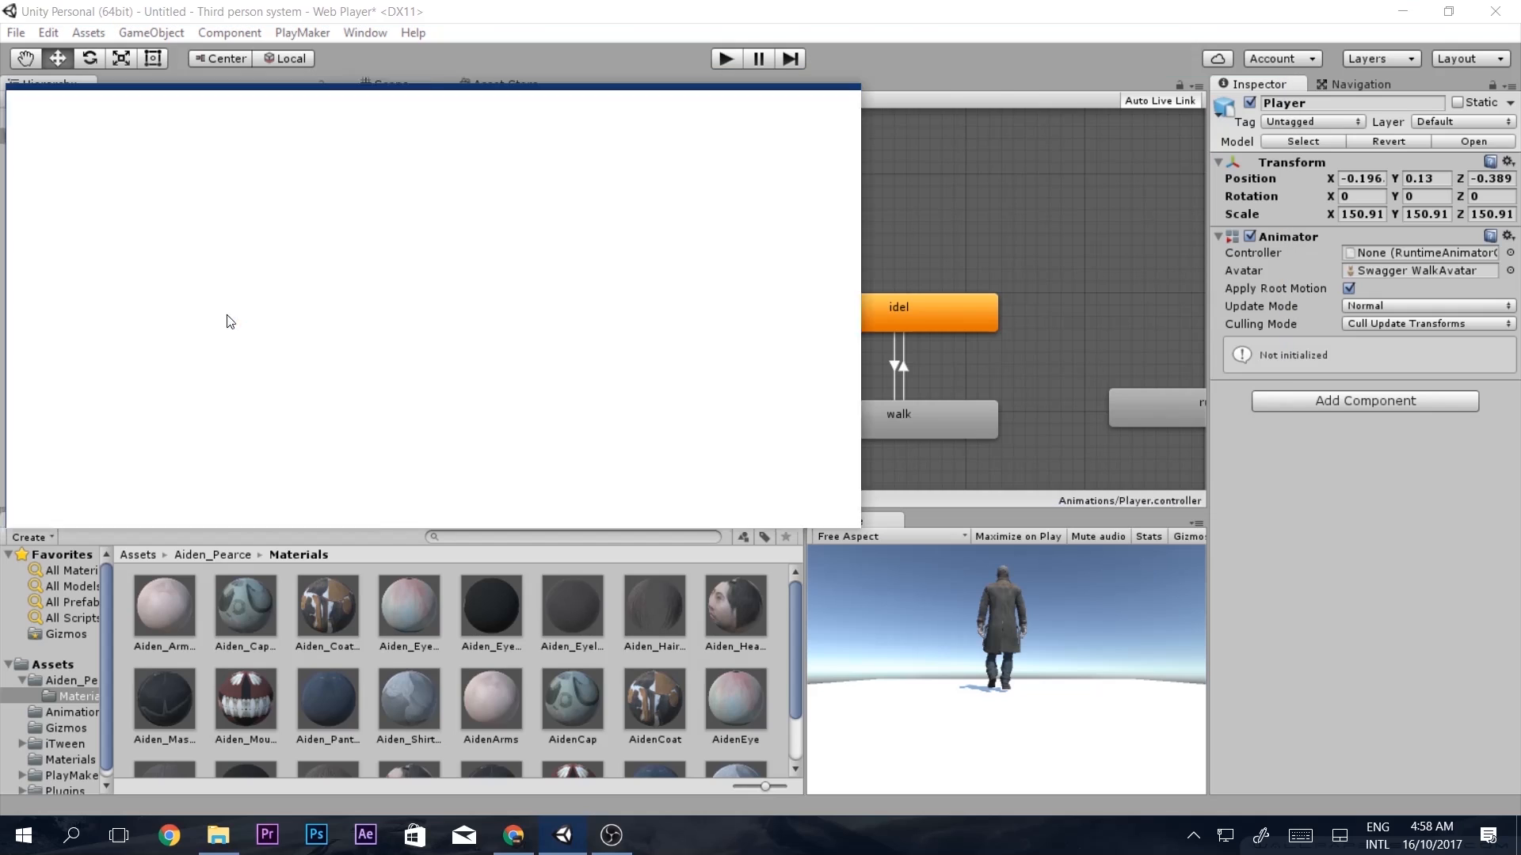
pyautogui.moveTo(859, 85); pyautogui.dragTo(188, 95)
pyautogui.click(705, 45)
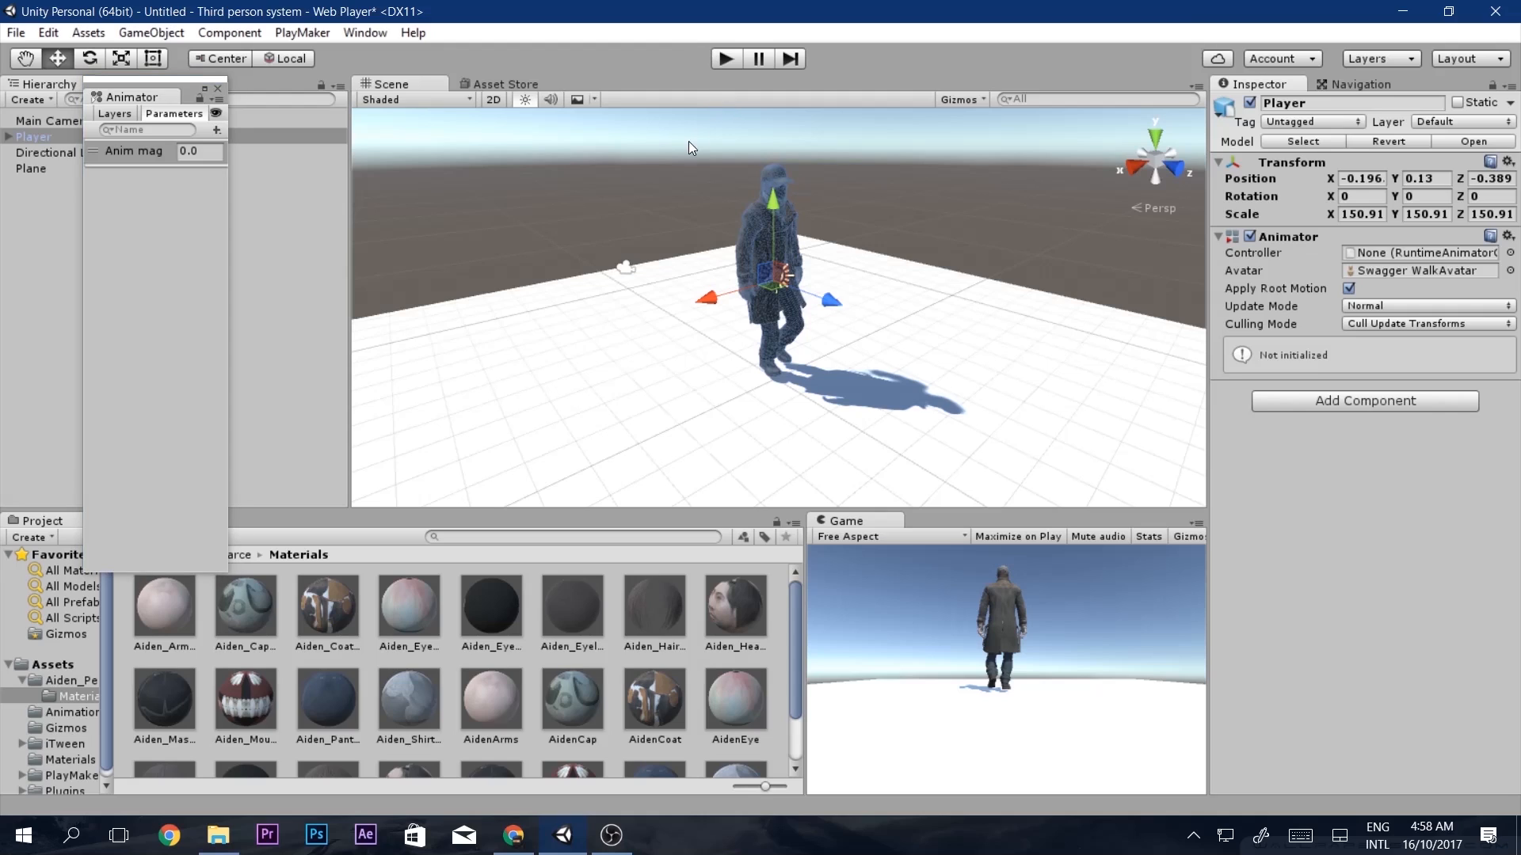
# Run the scene in play mode to check the Player, and stop it again.
pyautogui.click(727, 59)
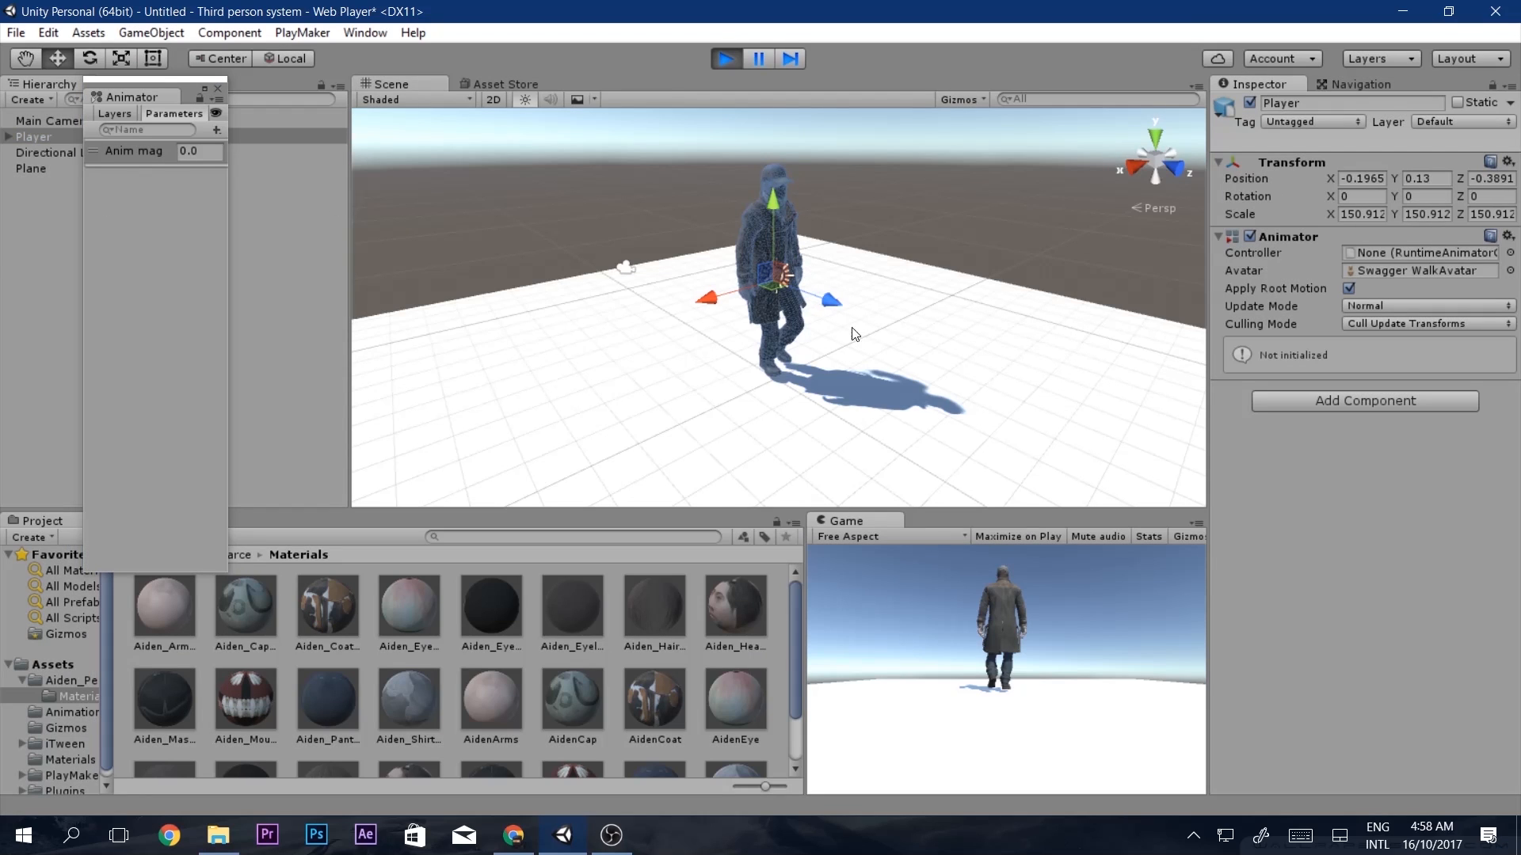
pyautogui.scroll(-1, 832, 339)
pyautogui.moveTo(847, 353); pyautogui.dragTo(869, 368, button='middle')
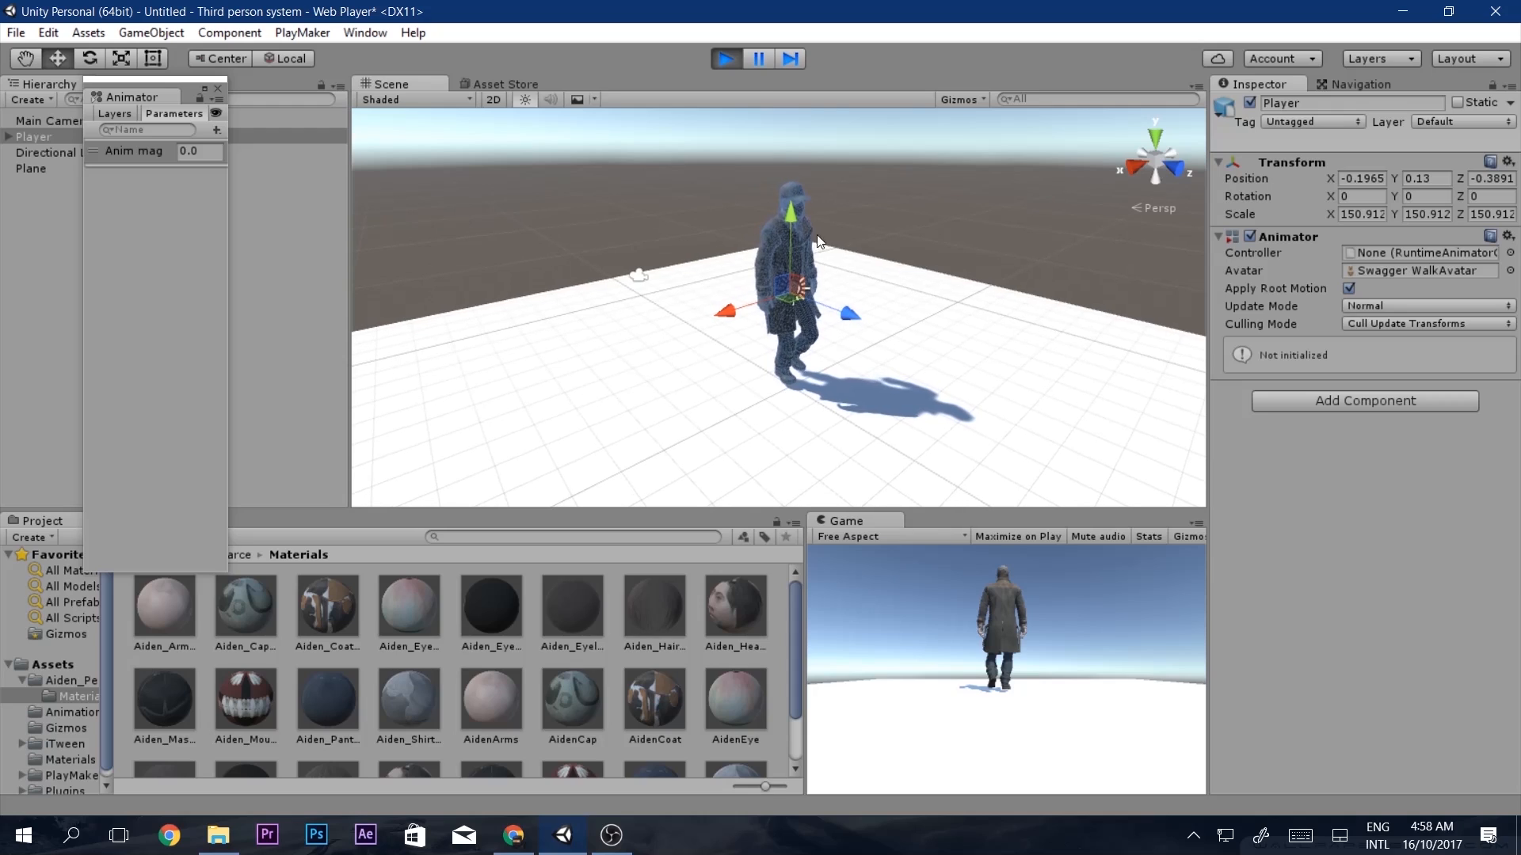
pyautogui.click(716, 64)
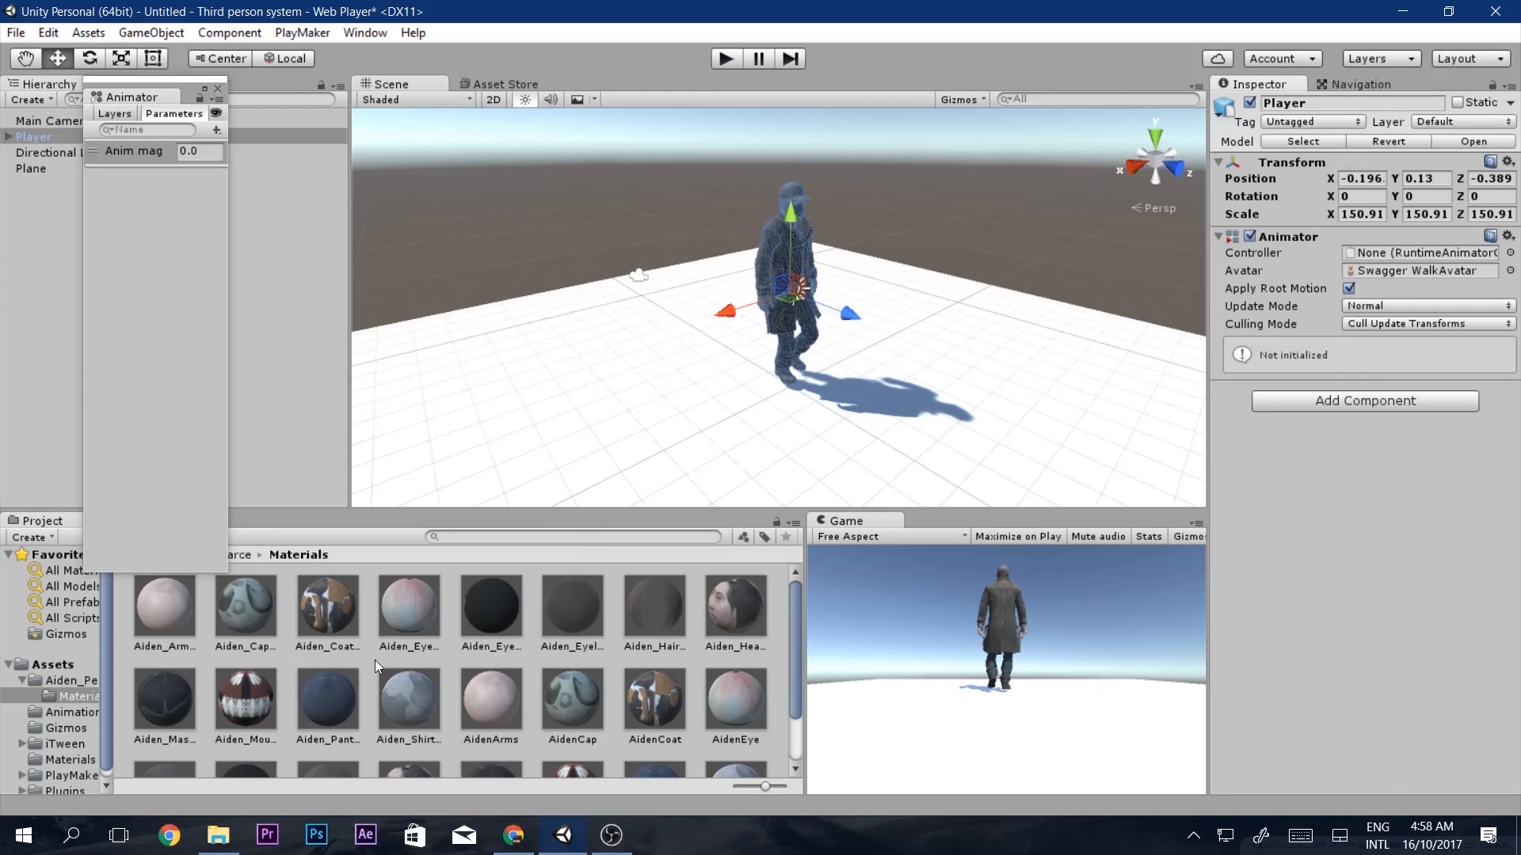
# Assign the Player controller from the Animations folder to the Player's Animator component.
pyautogui.click(23, 680)
pyautogui.click(77, 697)
pyautogui.moveTo(242, 613); pyautogui.dragTo(1415, 266)
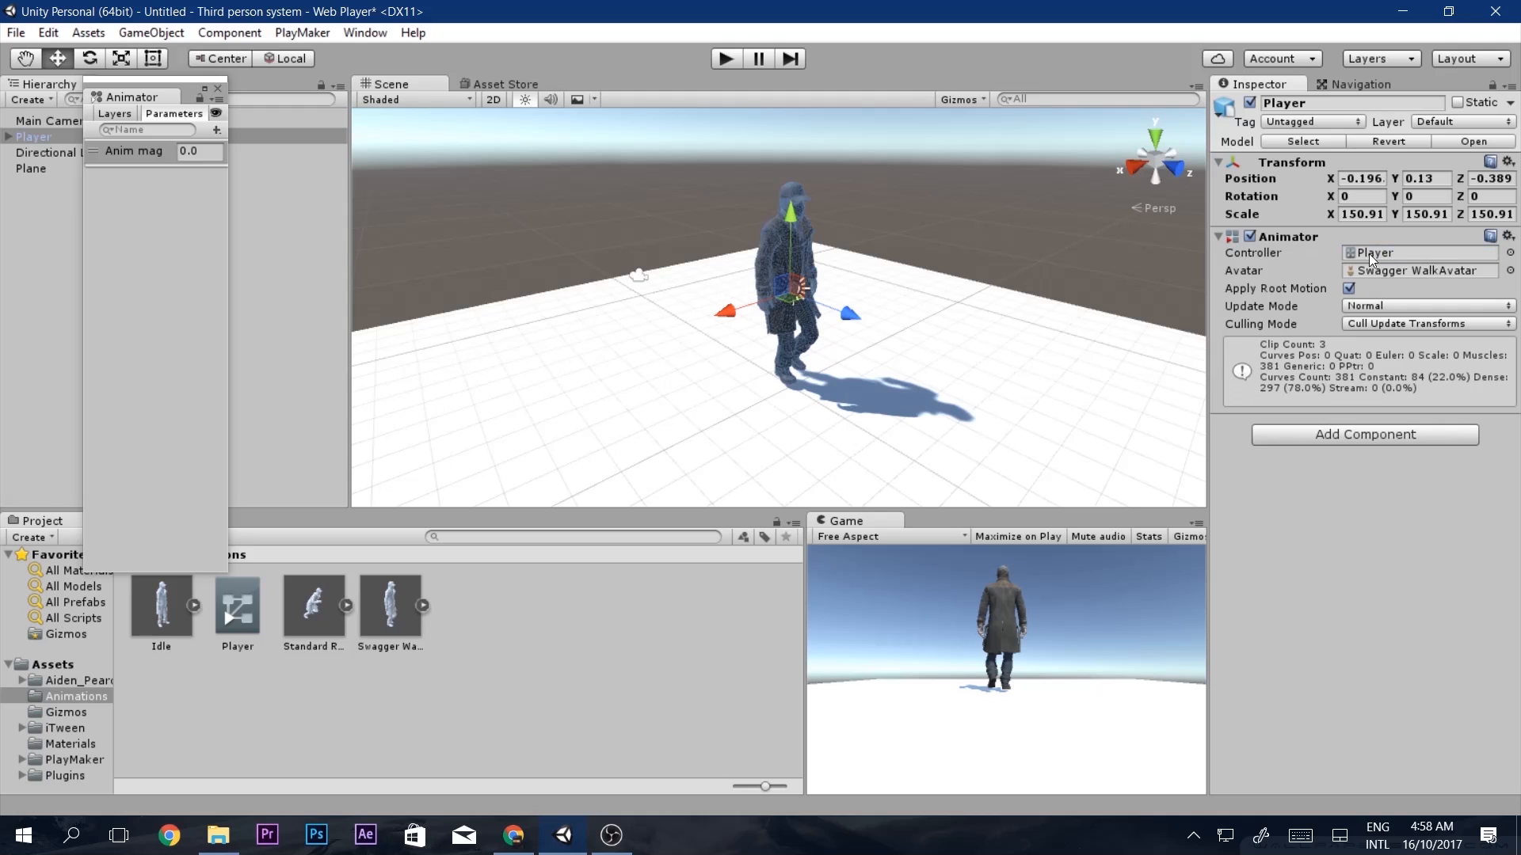
# Run the scene and set the Anim mag parameter to 1 to test the walk animation.
pyautogui.click(725, 60)
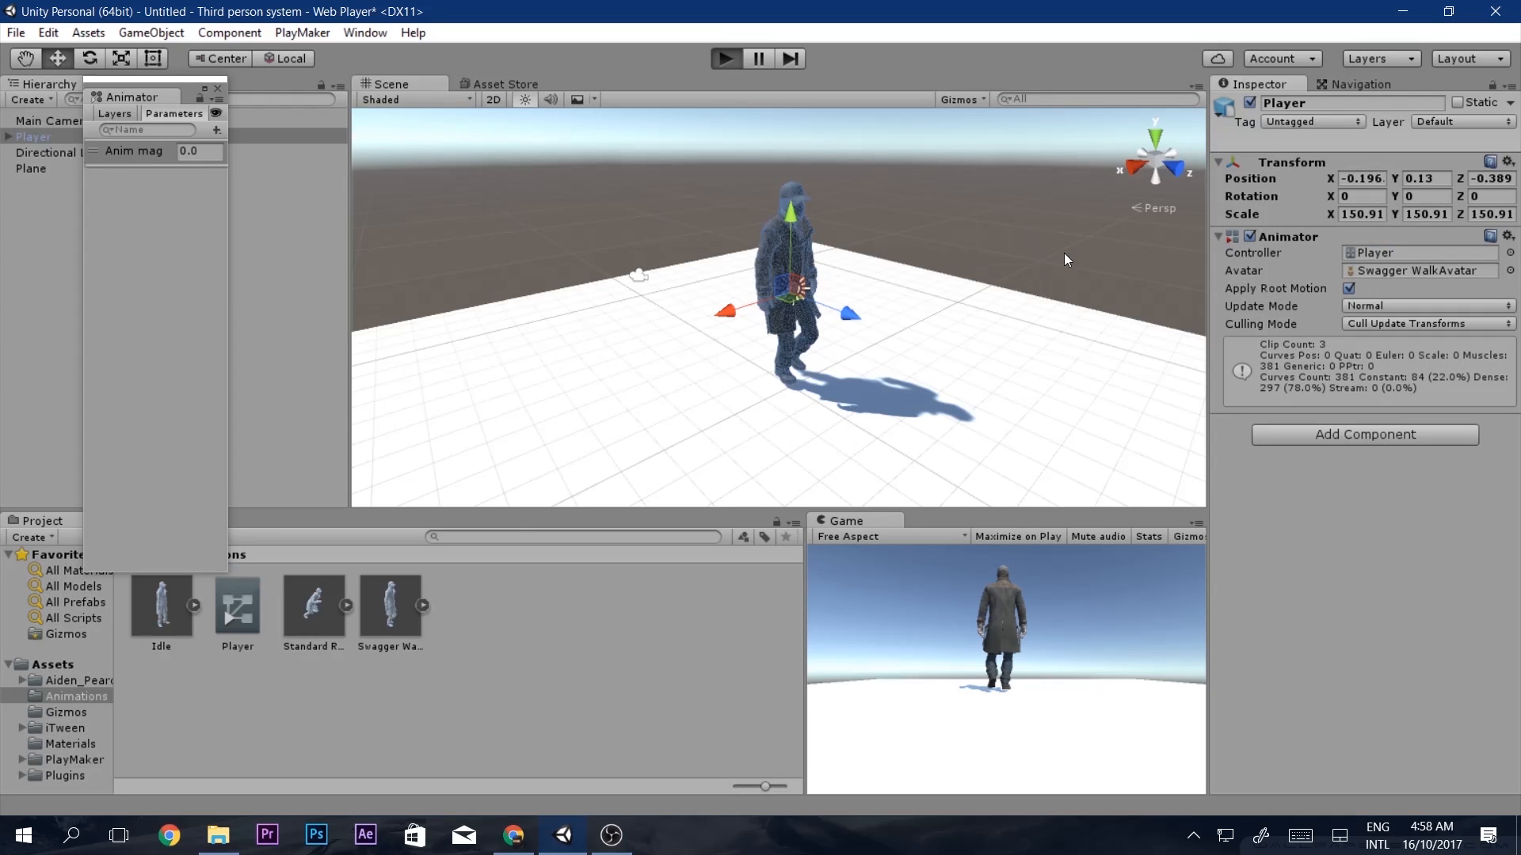
pyautogui.moveTo(971, 349); pyautogui.dragTo(854, 339, button='right')
pyautogui.moveTo(854, 339); pyautogui.dragTo(743, 306, button='middle')
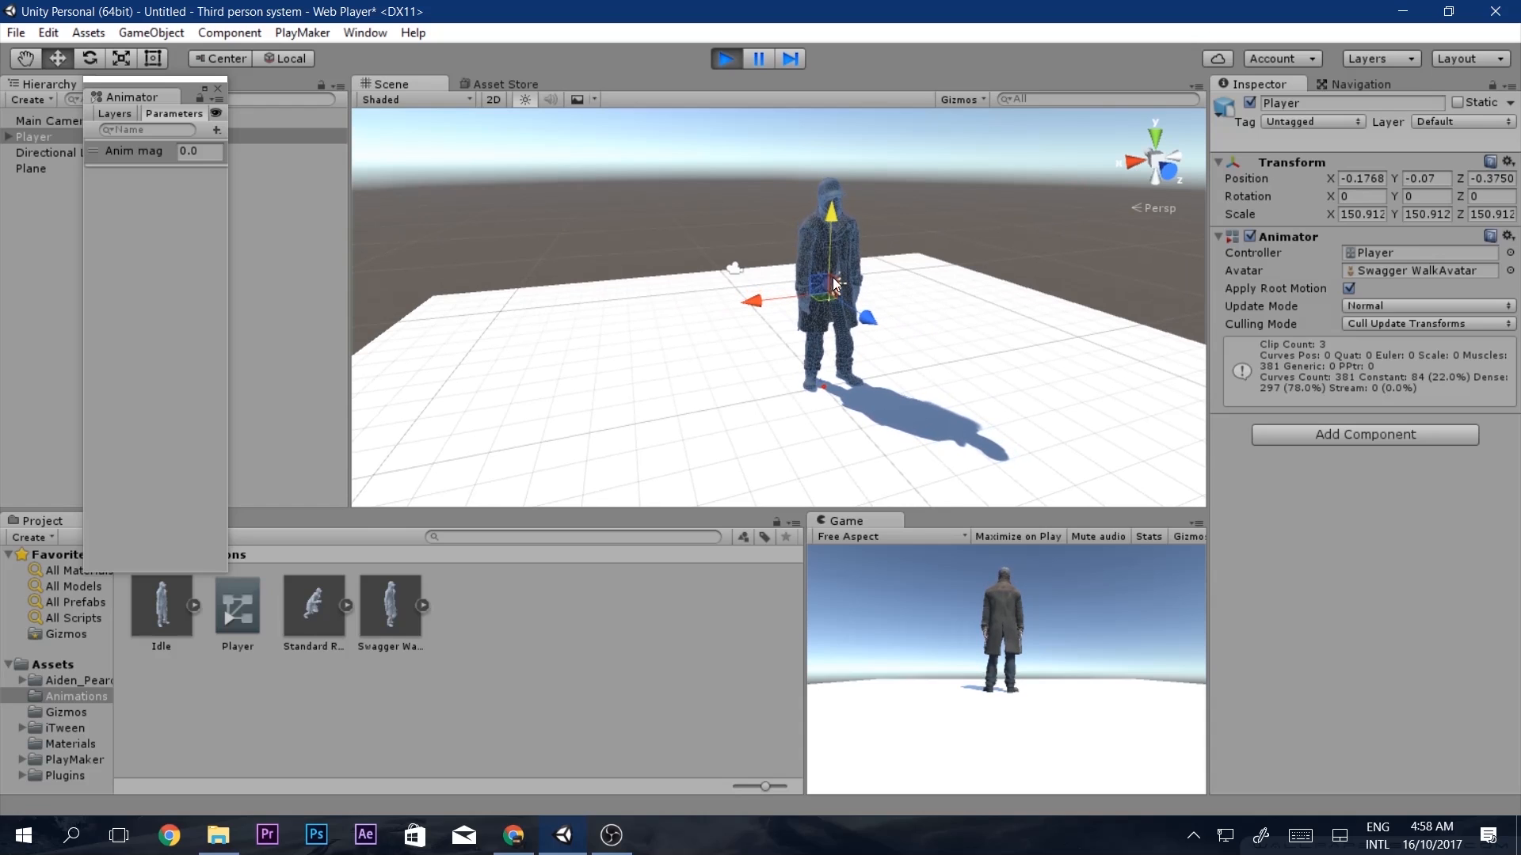
pyautogui.moveTo(905, 320); pyautogui.dragTo(749, 315, button='middle')
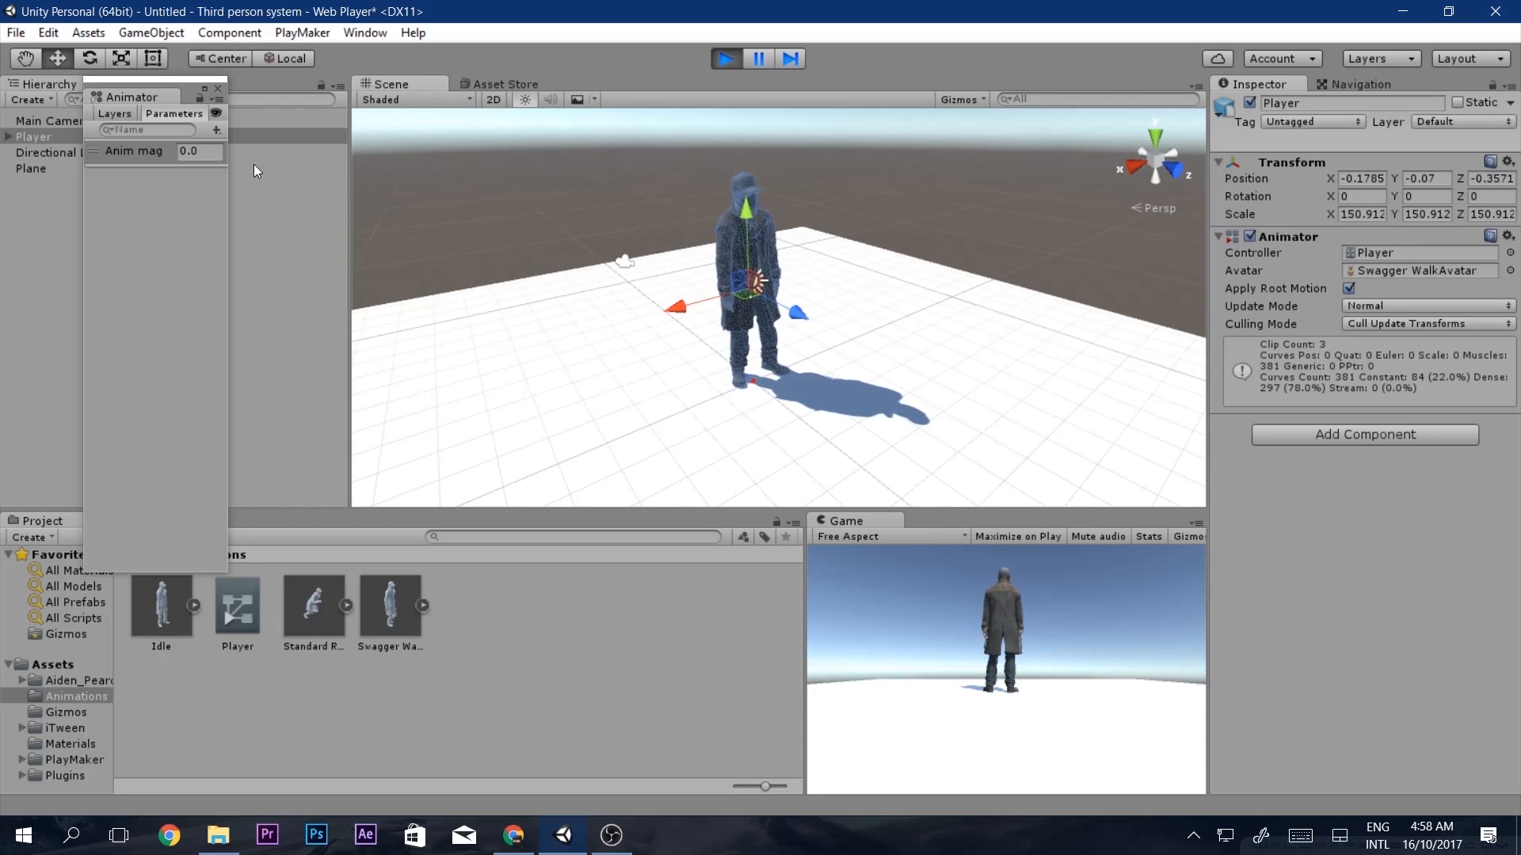
pyautogui.click(199, 152)
pyautogui.write('1')
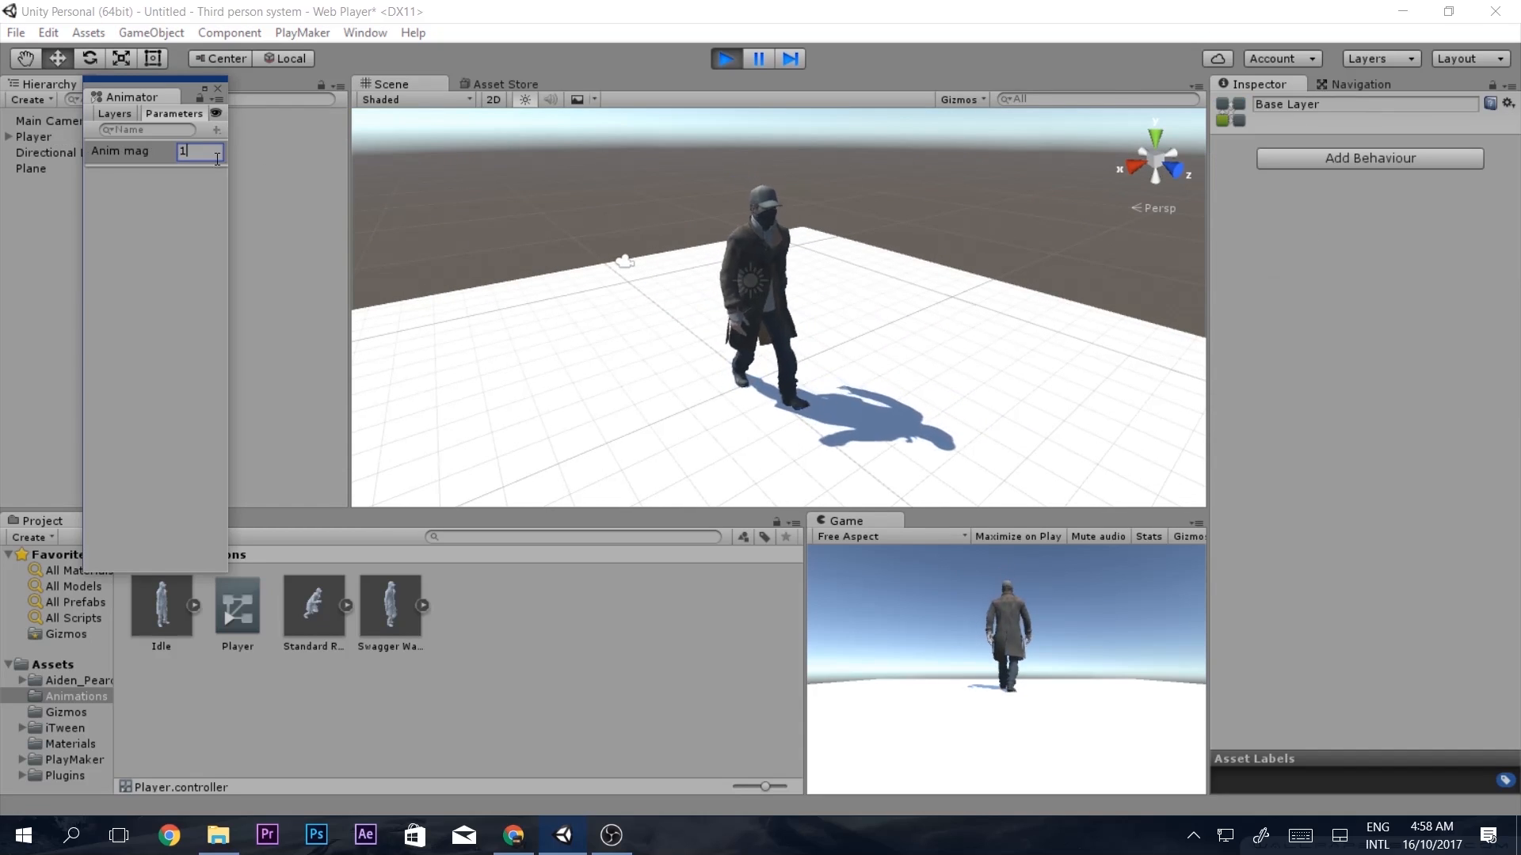
pyautogui.click(652, 295)
pyautogui.scroll(-5, 713, 261)
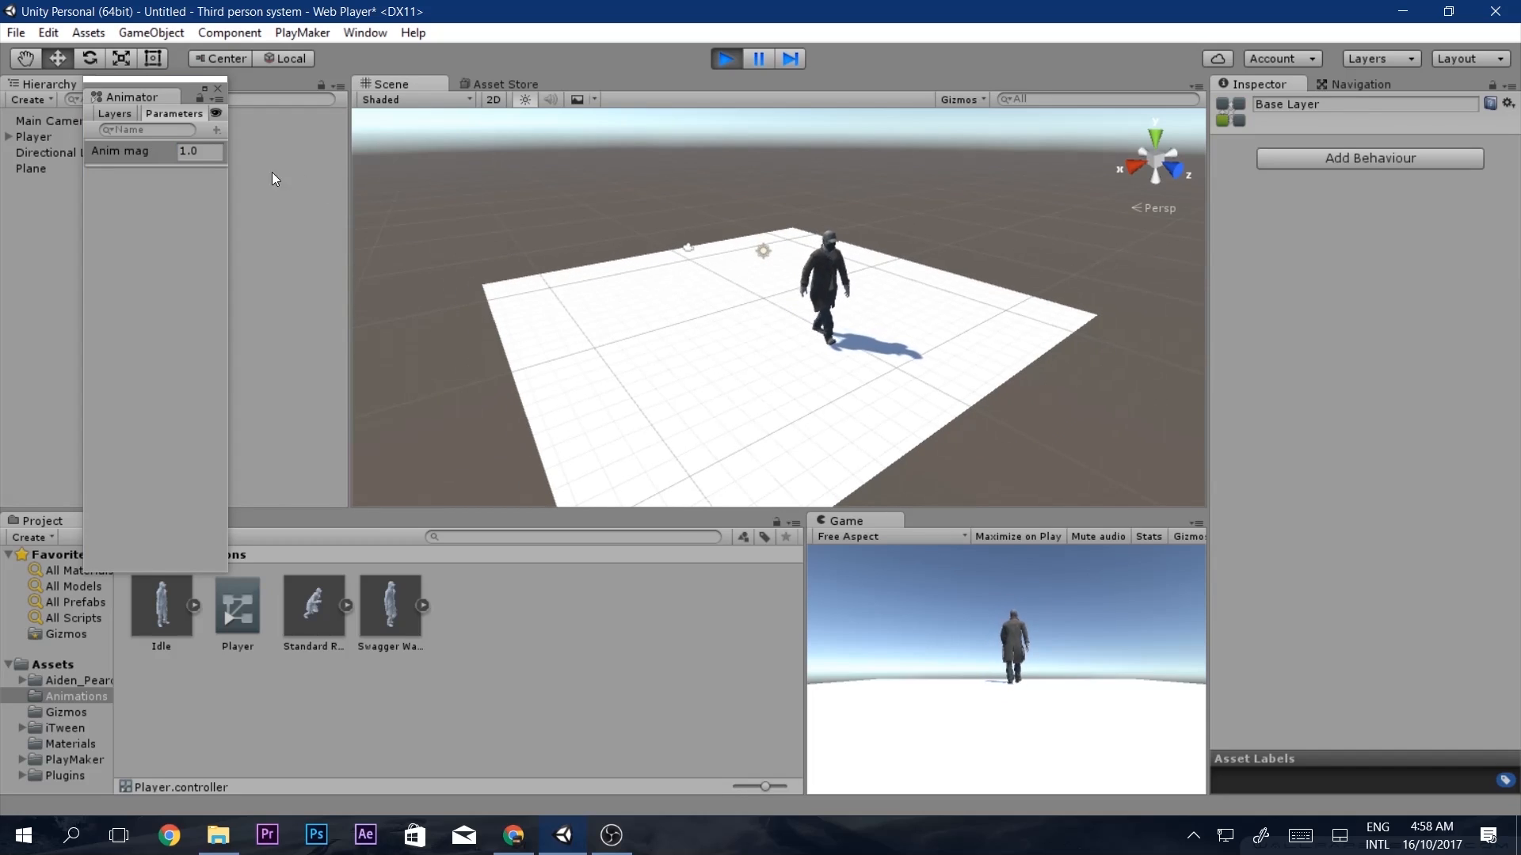
# Set the Anim mag parameter to 0 to test the return to idle.
pyautogui.click(216, 152)
pyautogui.moveTo(216, 153); pyautogui.dragTo(169, 152)
pyautogui.write('-0')
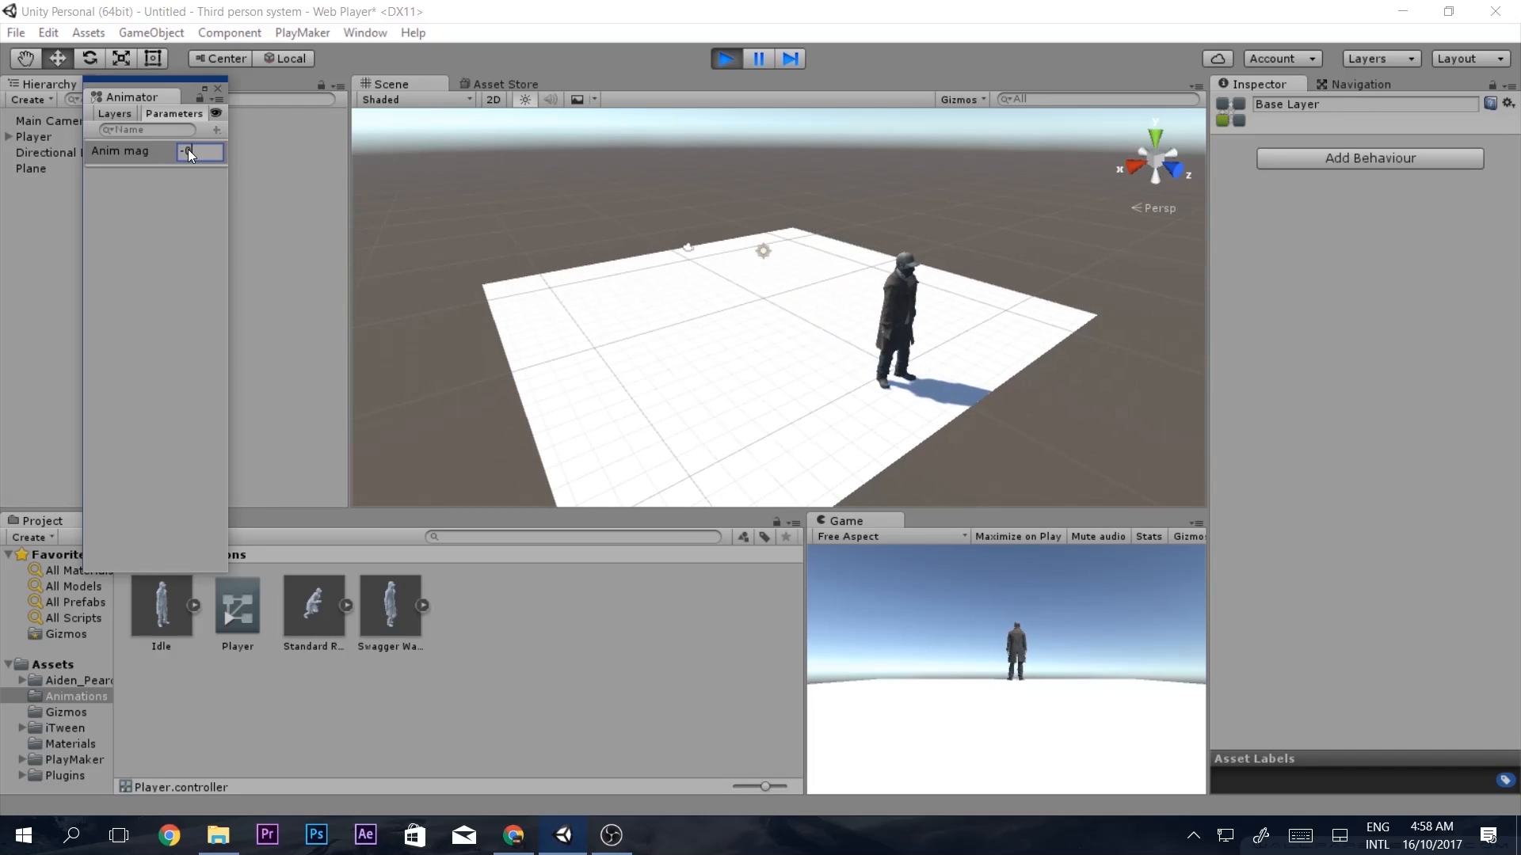
pyautogui.scroll(3, 709, 279)
pyautogui.moveTo(709, 281); pyautogui.dragTo(635, 252, button='middle')
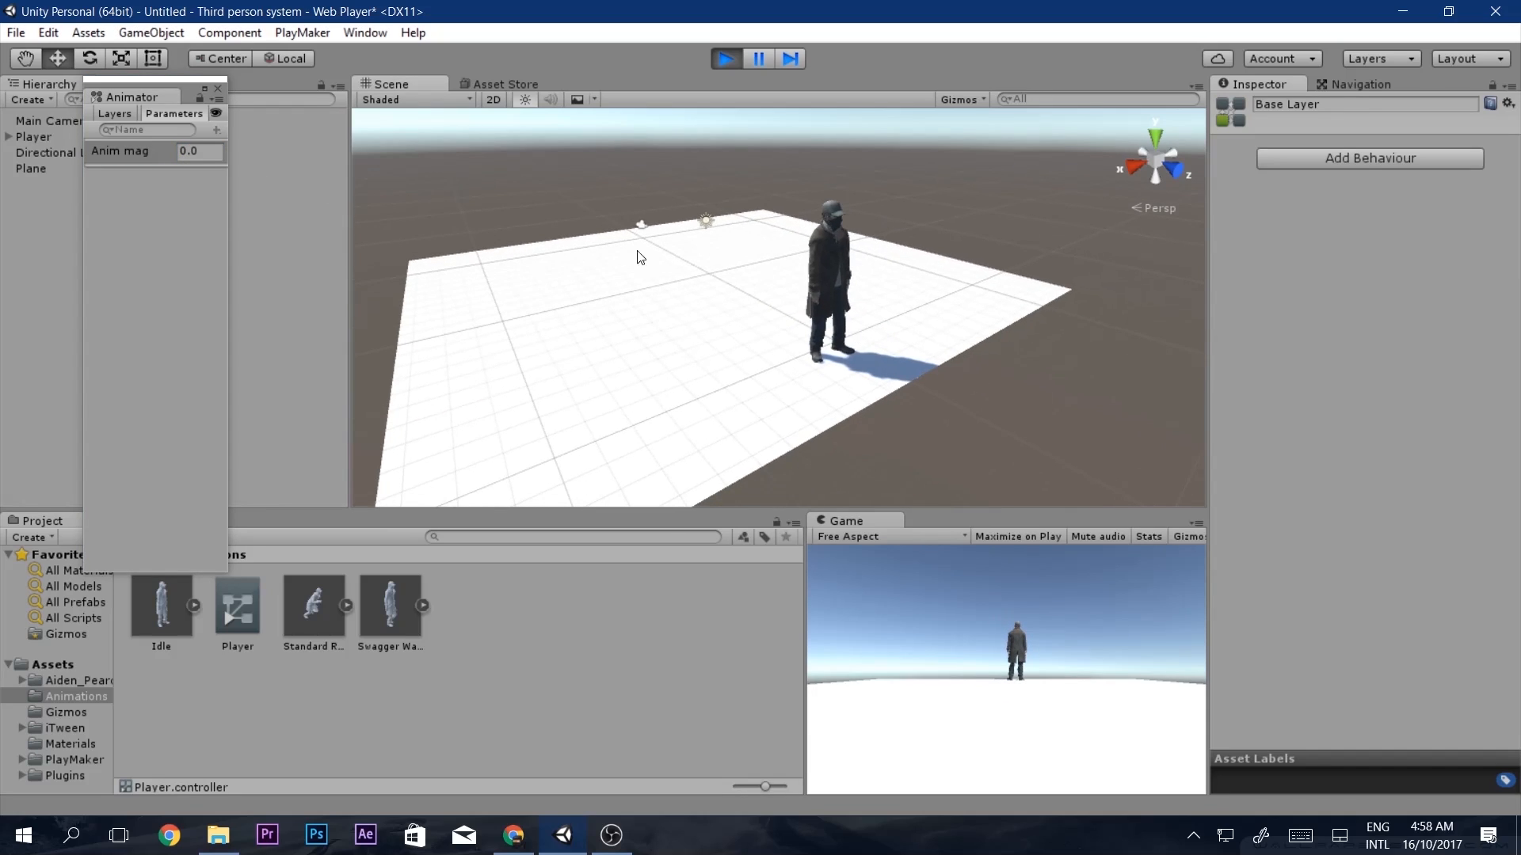
# Set Anim mag to 1 once more, clear the value, and stop the play test.
pyautogui.click(214, 156)
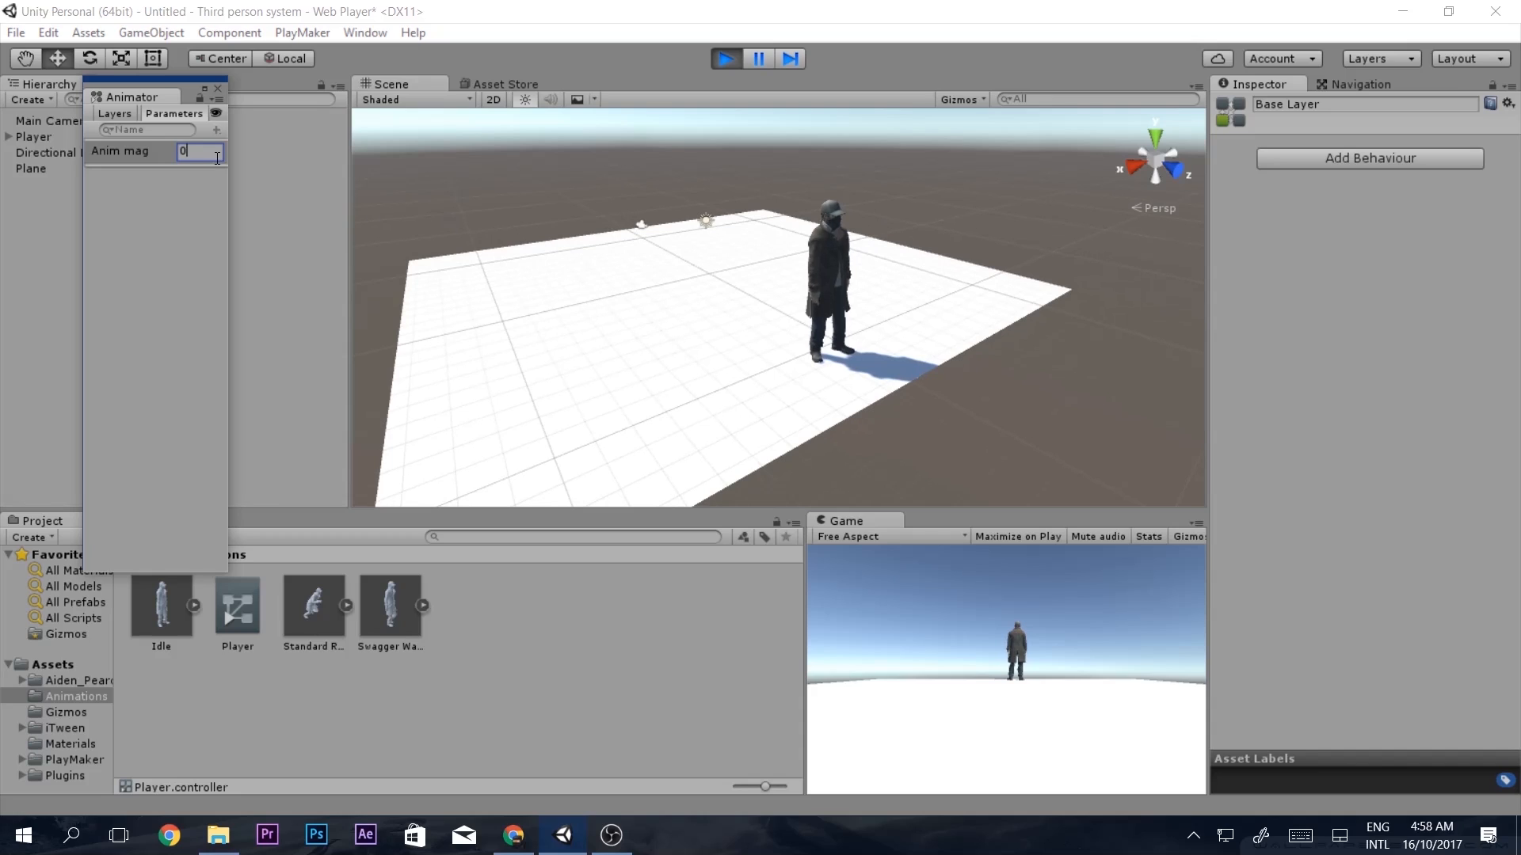
pyautogui.write('0')
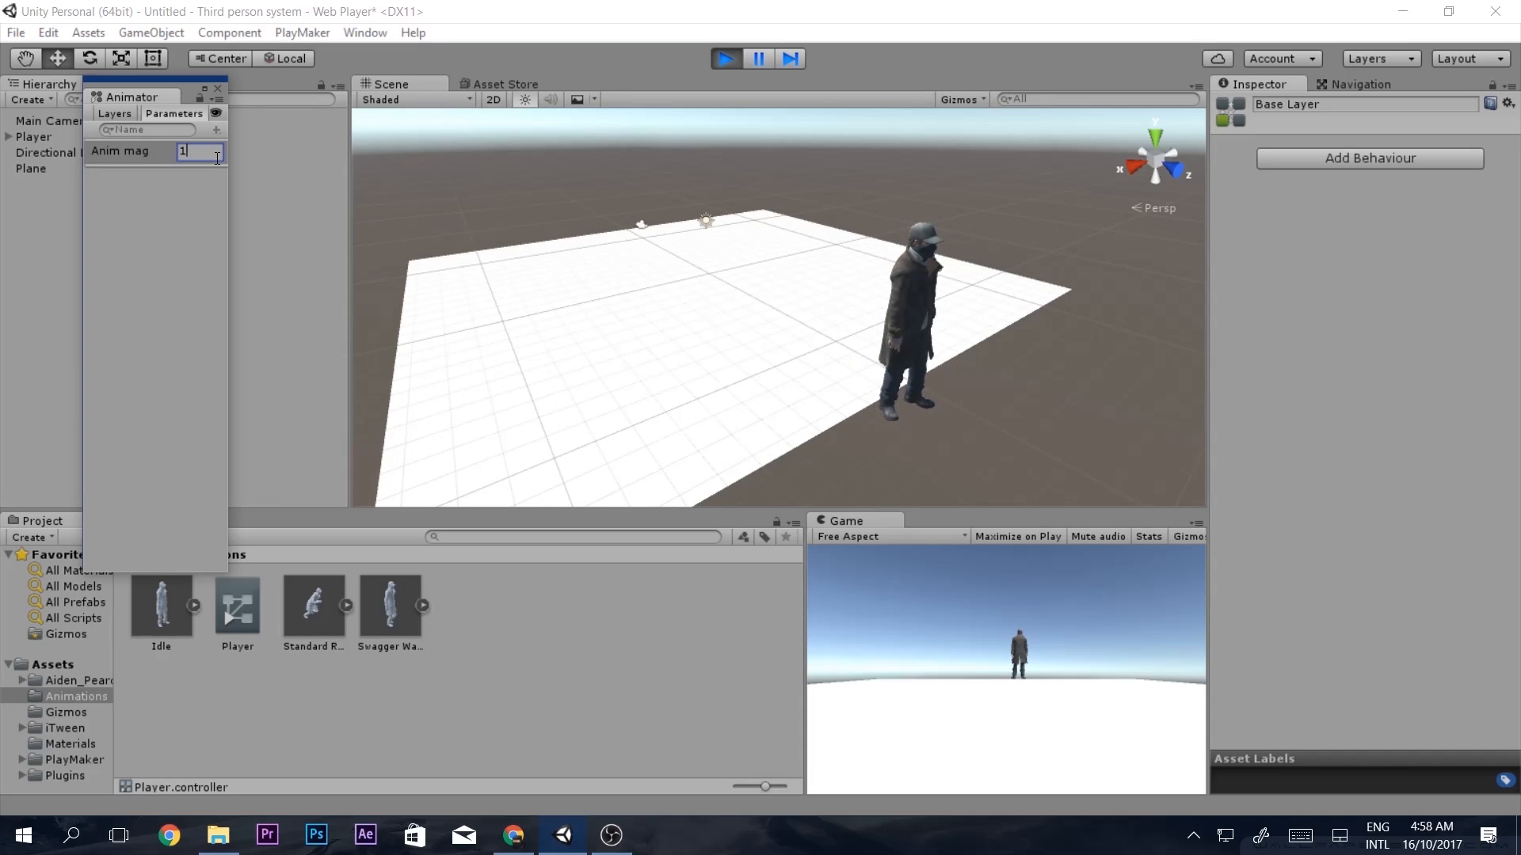
pyautogui.press('BackSpace')
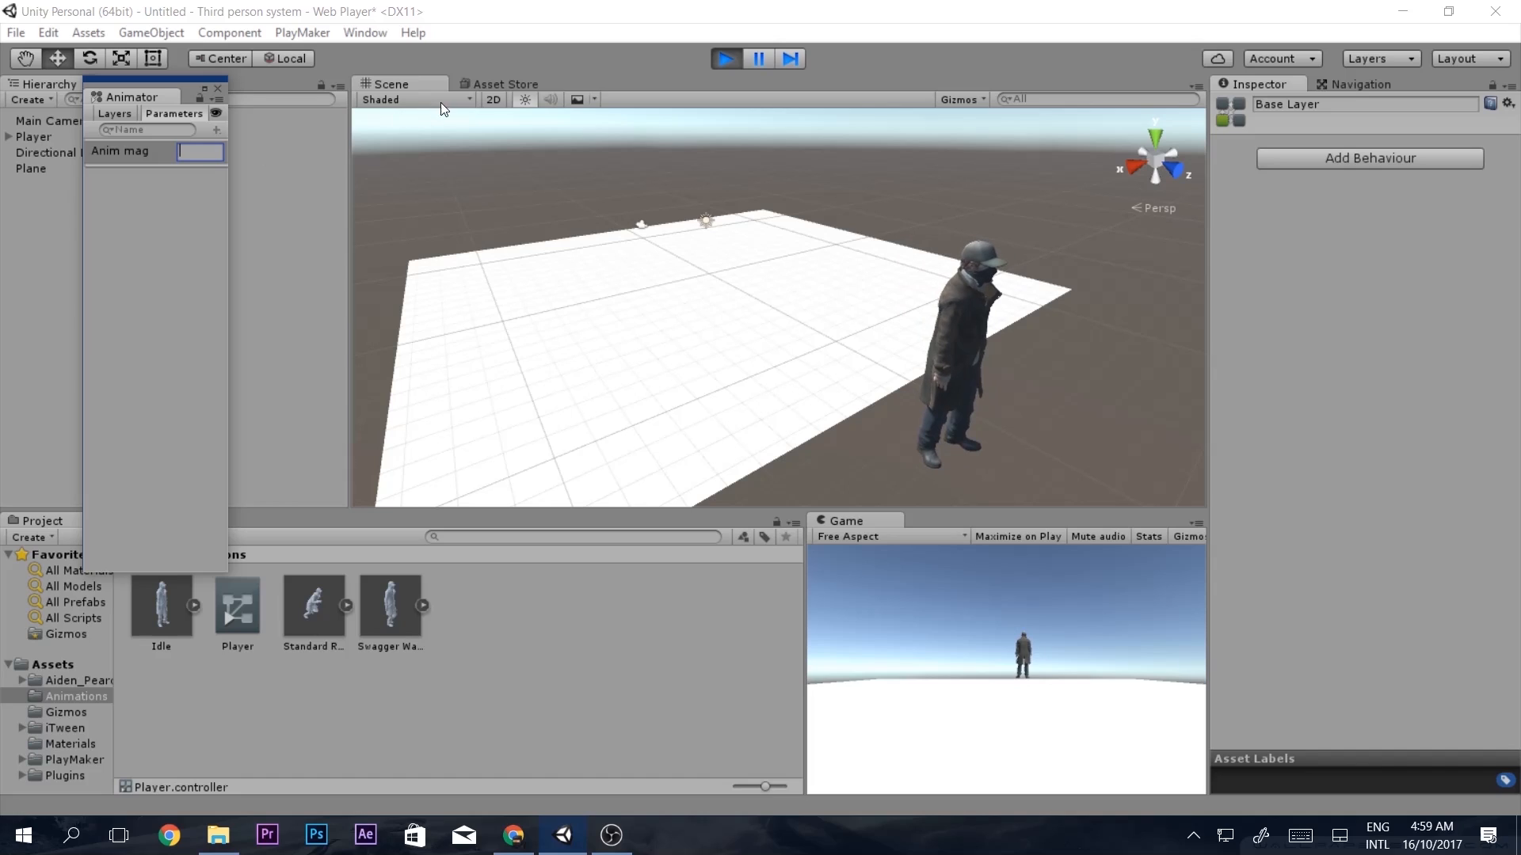
pyautogui.click(712, 59)
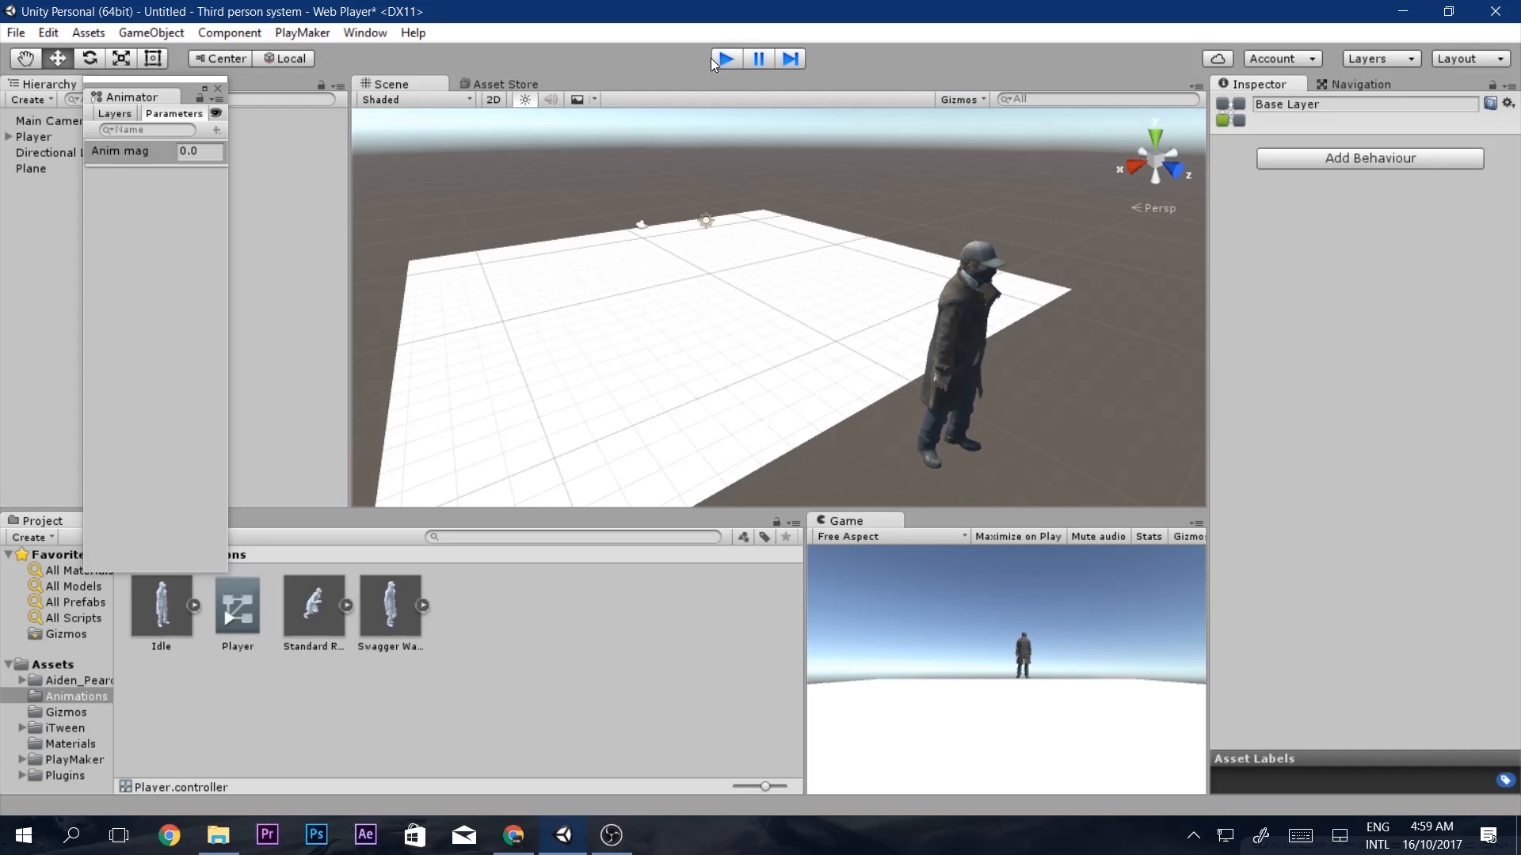
# Close the floating Animator window, reopen it docked beside the scene view, and display the Player controller's state graph.
pyautogui.click(218, 90)
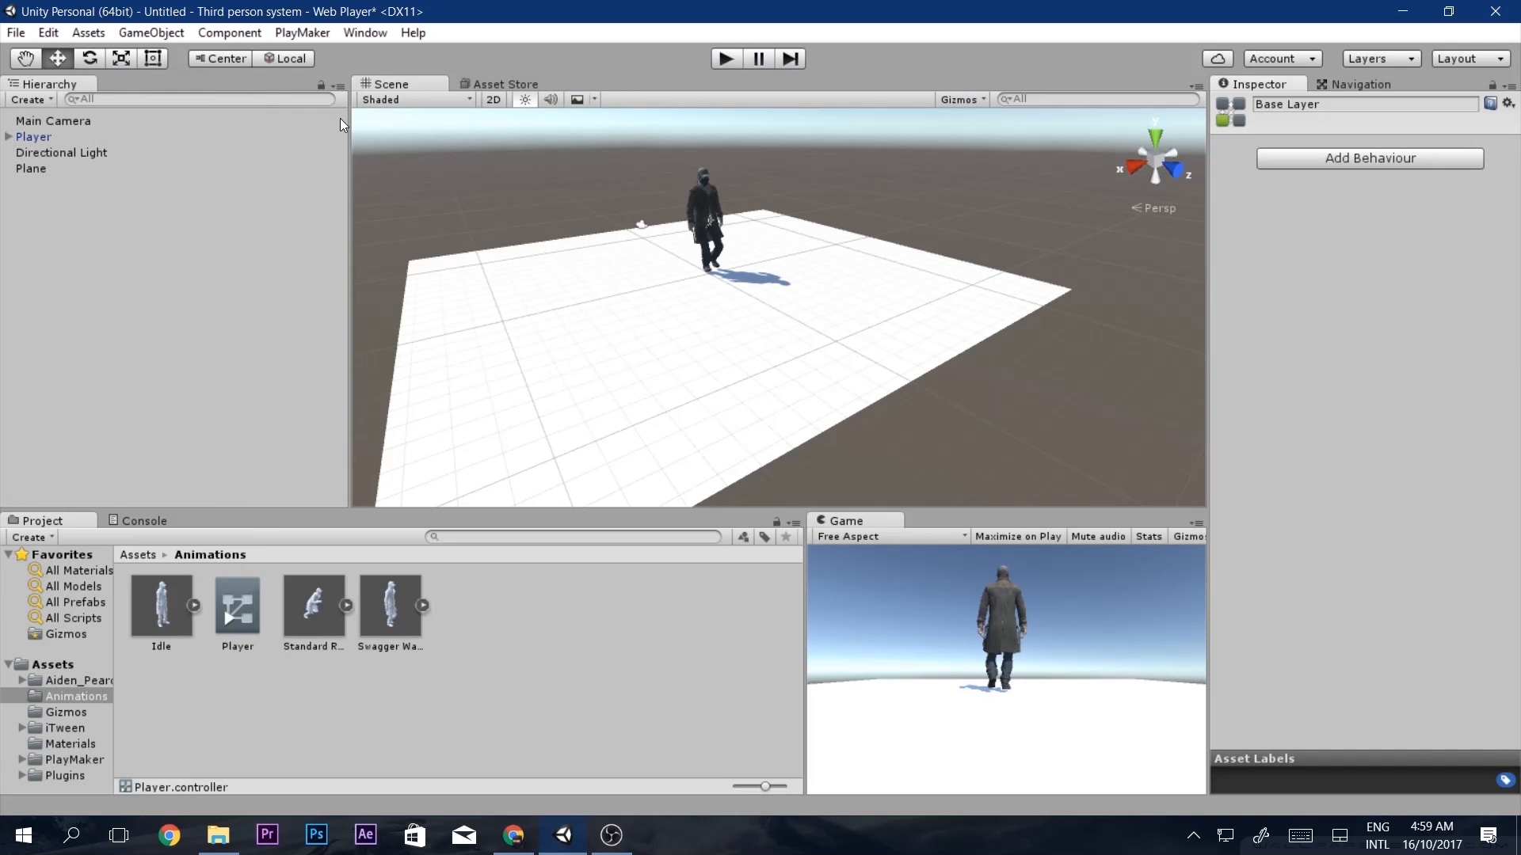
pyautogui.click(361, 32)
pyautogui.click(254, 374)
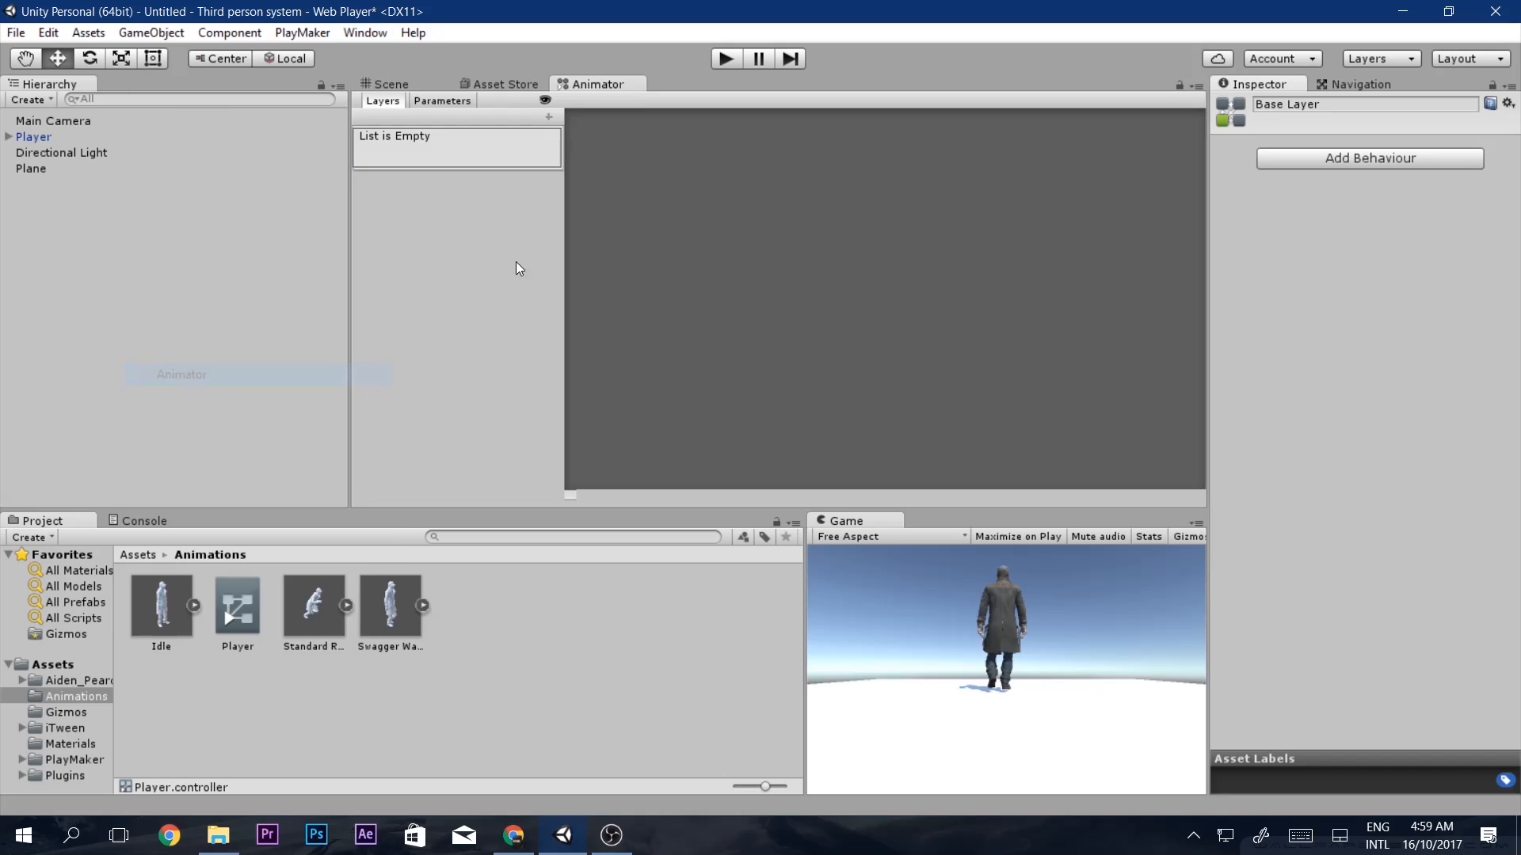
pyautogui.click(237, 606)
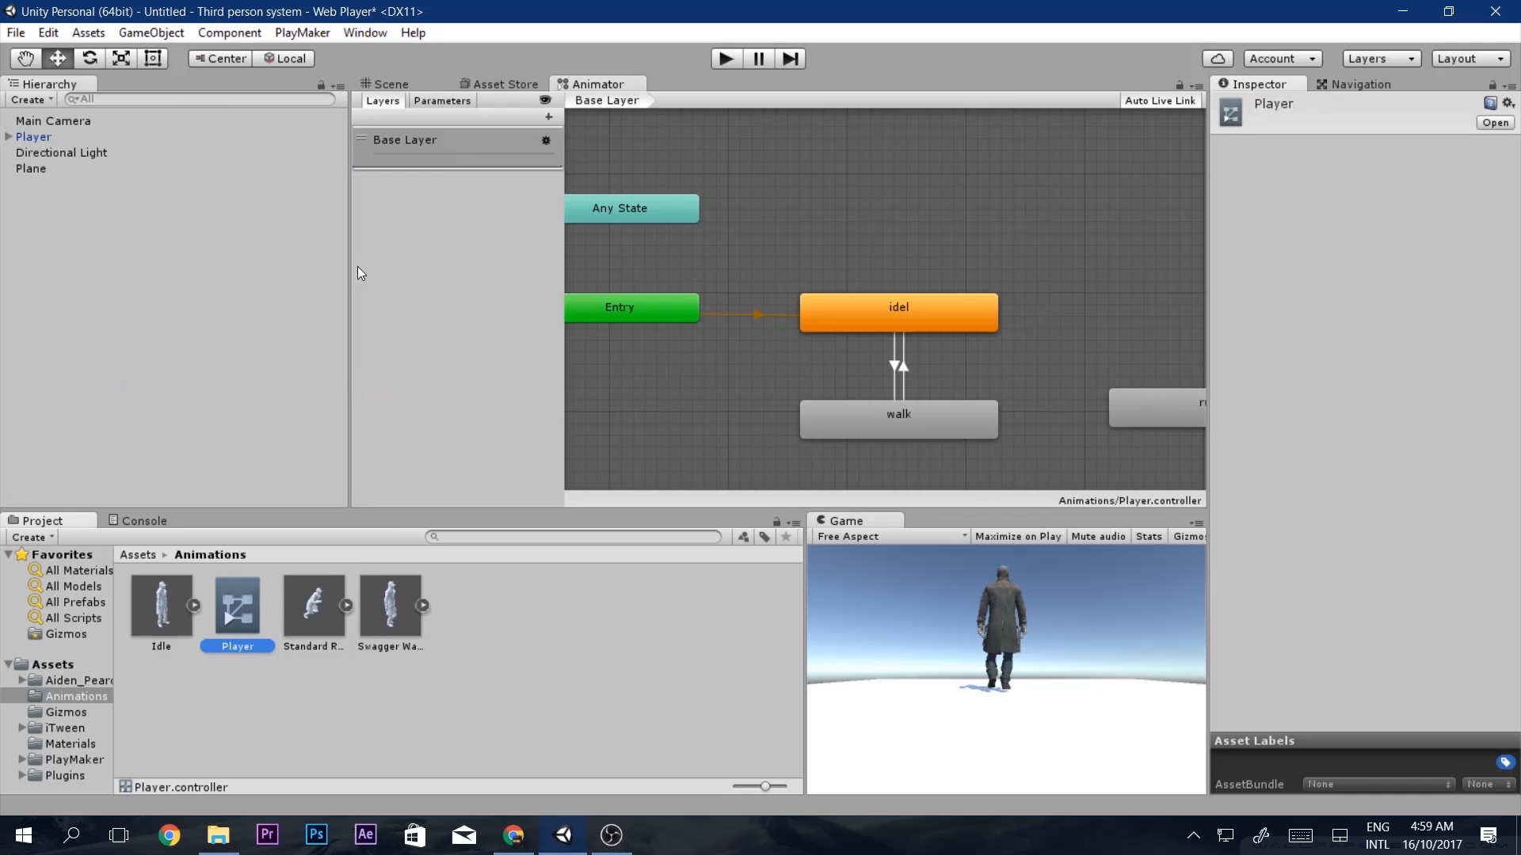
# Select the Player in the scene and lower it onto the plane at a Y position of 0.01.
pyautogui.click(395, 79)
pyautogui.click(686, 168)
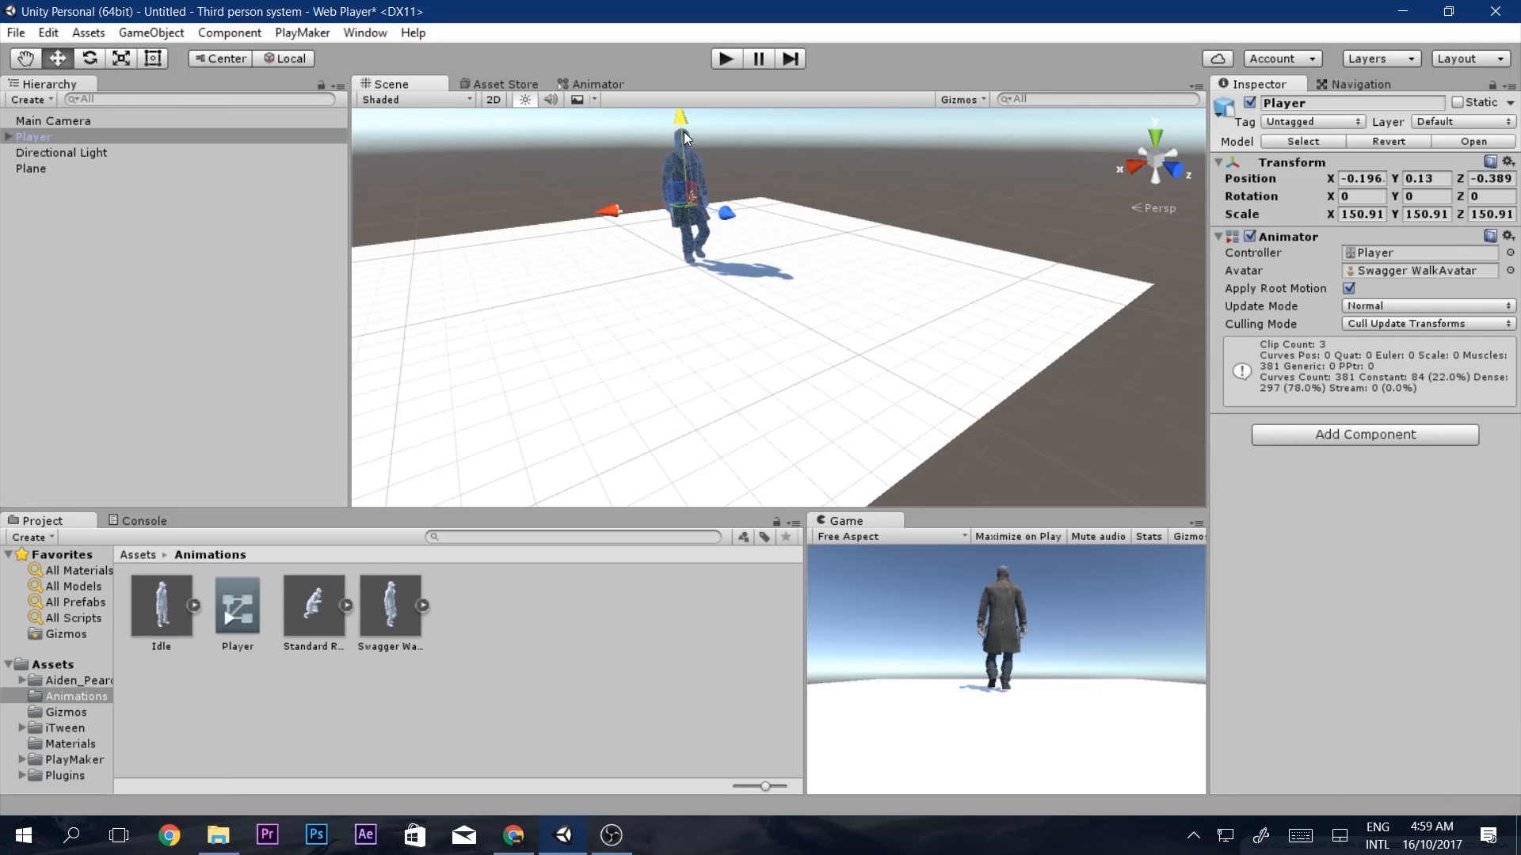
pyautogui.moveTo(683, 132); pyautogui.dragTo(684, 140)
pyautogui.scroll(4, 684, 156)
pyautogui.moveTo(684, 156); pyautogui.dragTo(776, 274, button='middle')
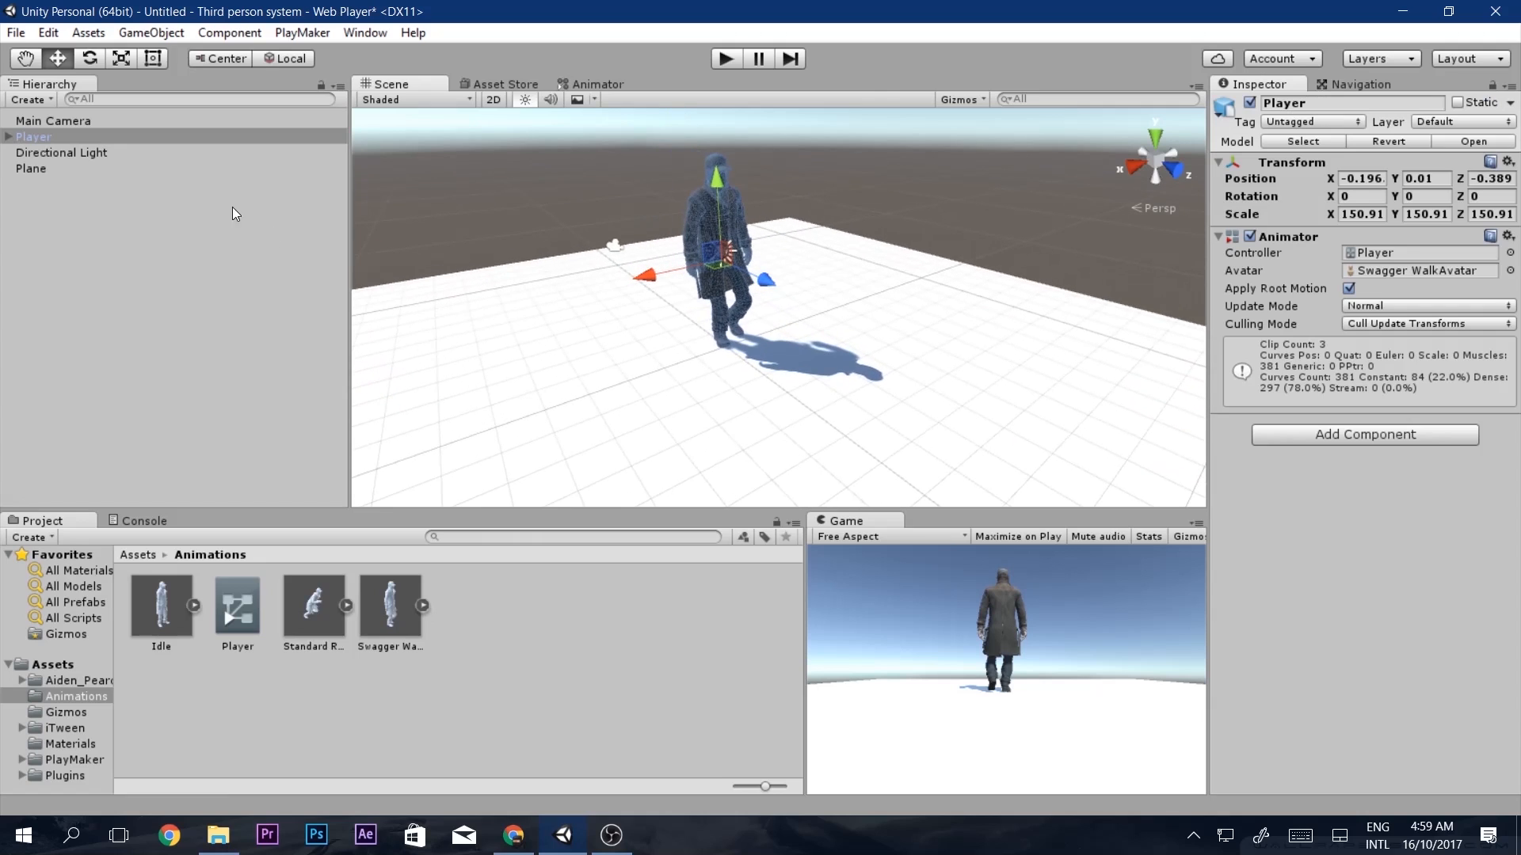
# Add a PlayMakerFSM component to the Player and name the FSM Movement.
pyautogui.click(1394, 436)
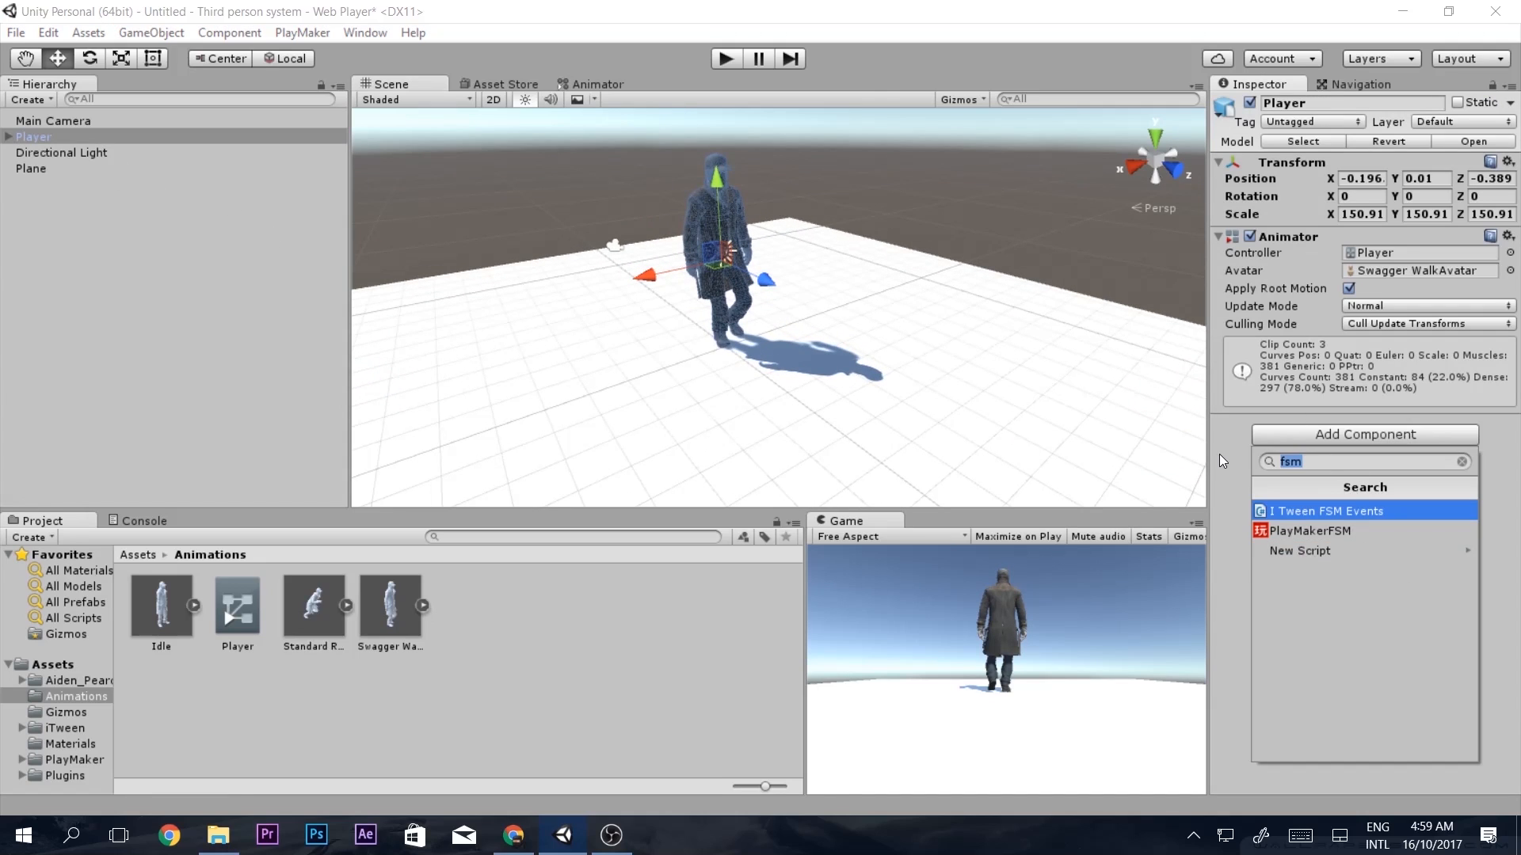
pyautogui.press('Down')
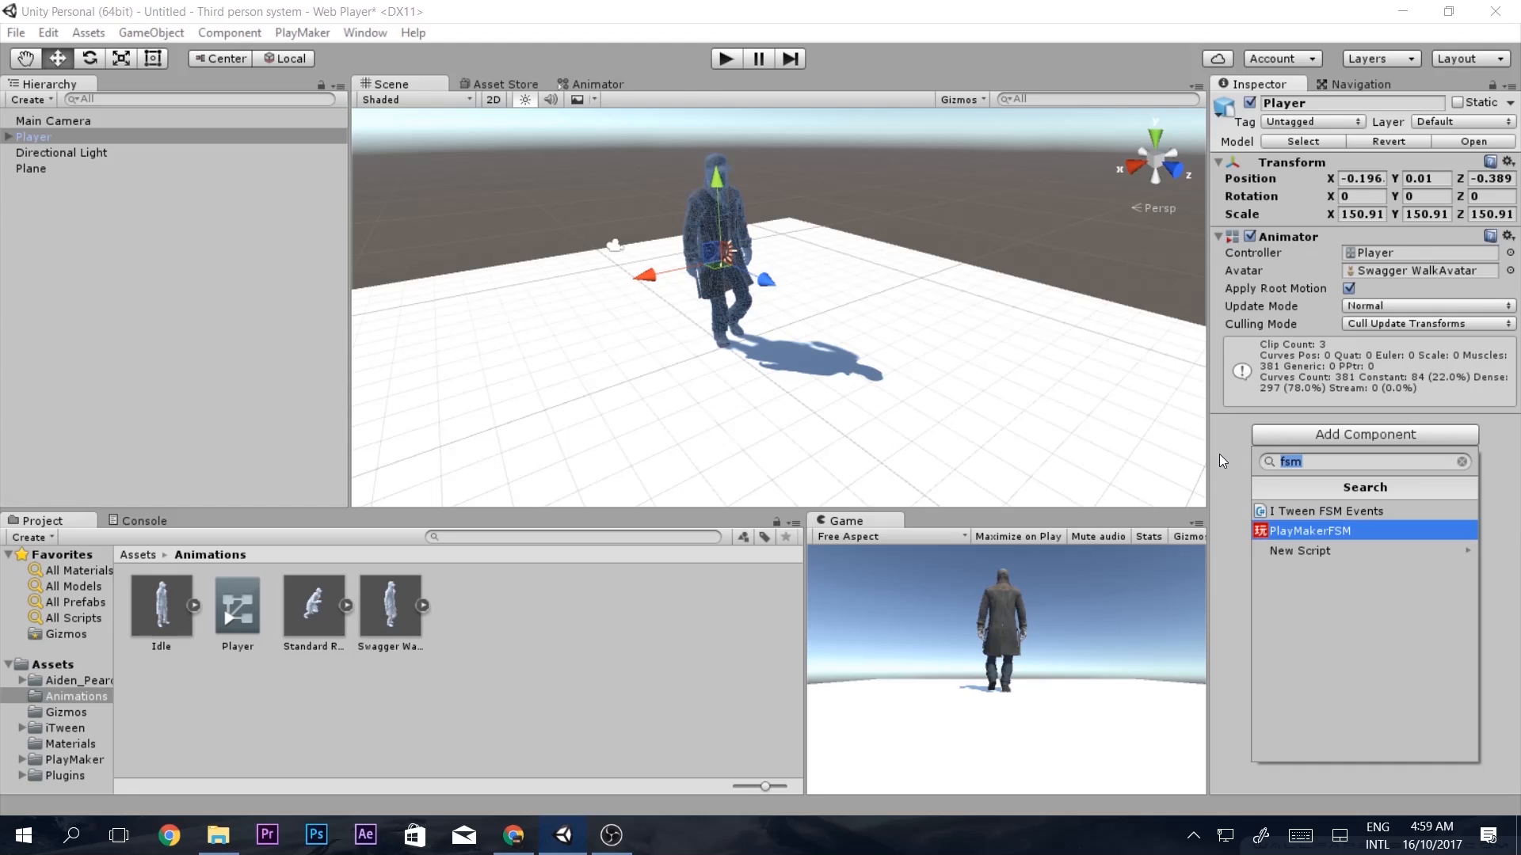
pyautogui.press('Return')
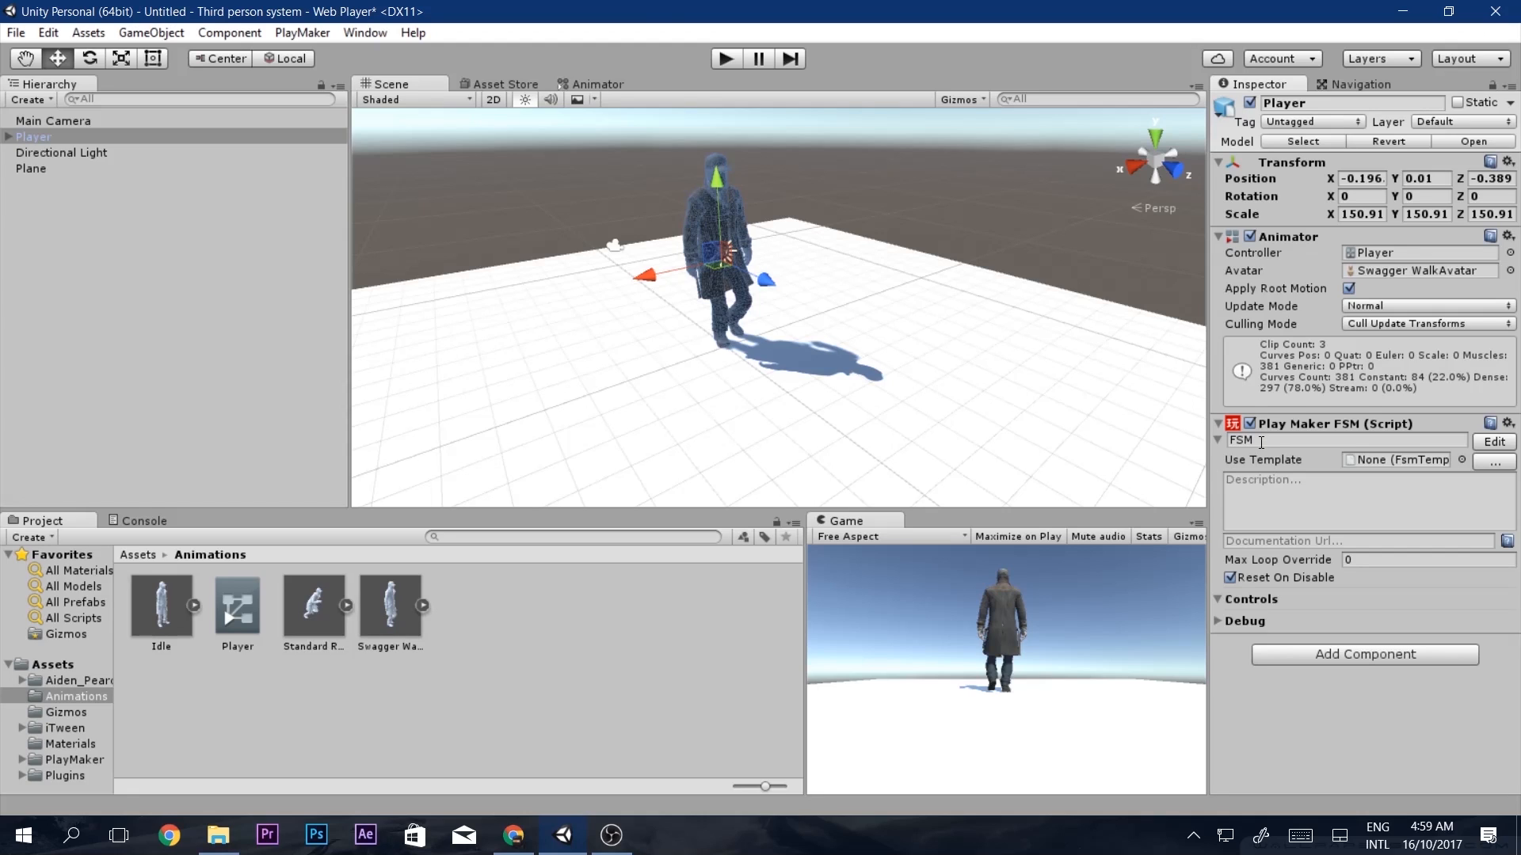
pyautogui.click(1262, 441)
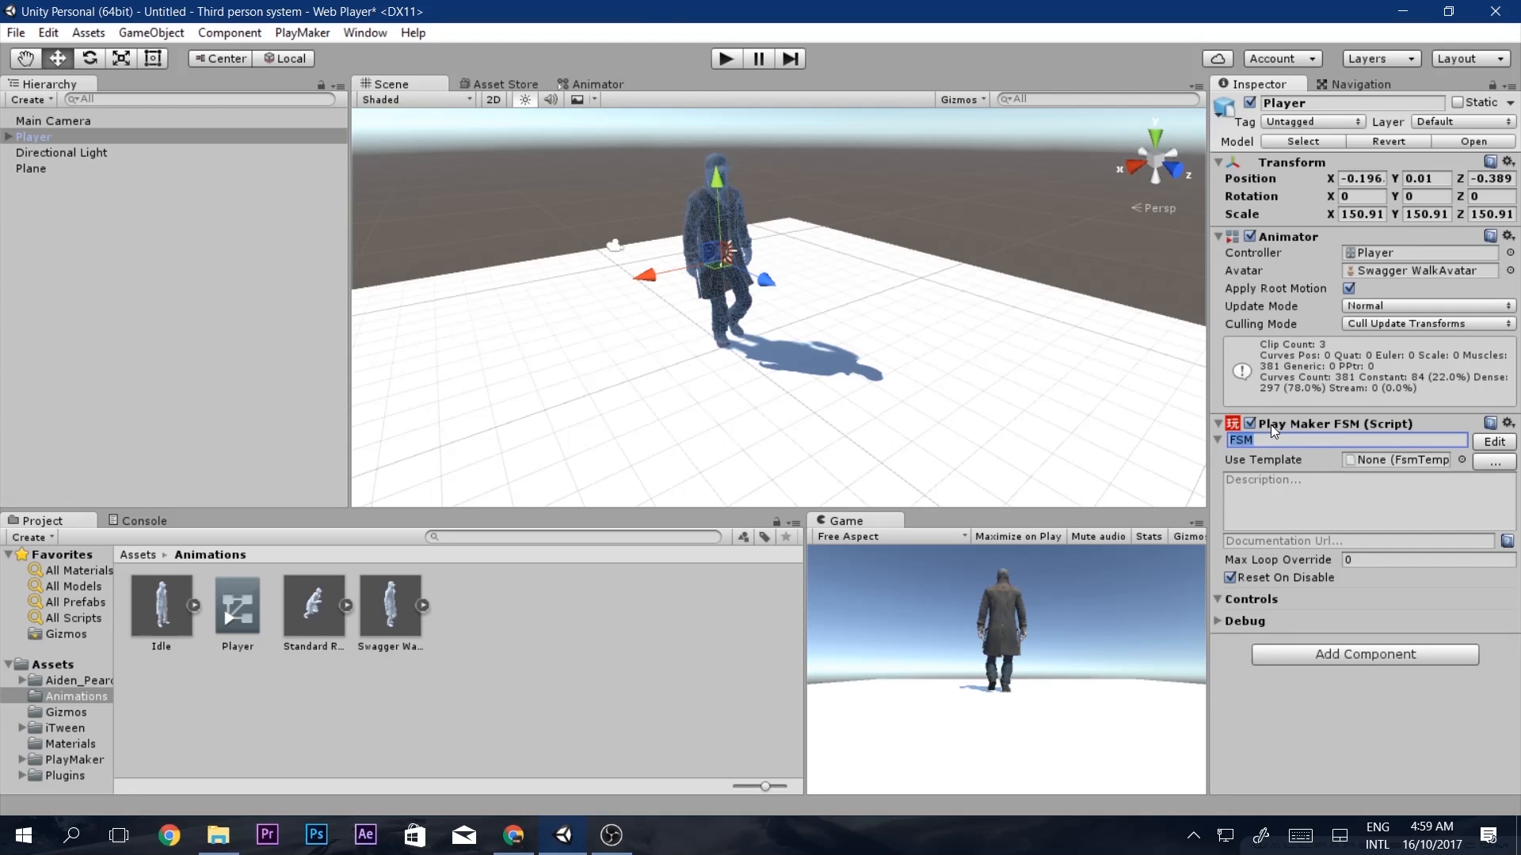
pyautogui.write('Movement')
# Open the Movement FSM for editing and rename its start state to Idel.
pyautogui.click(1493, 441)
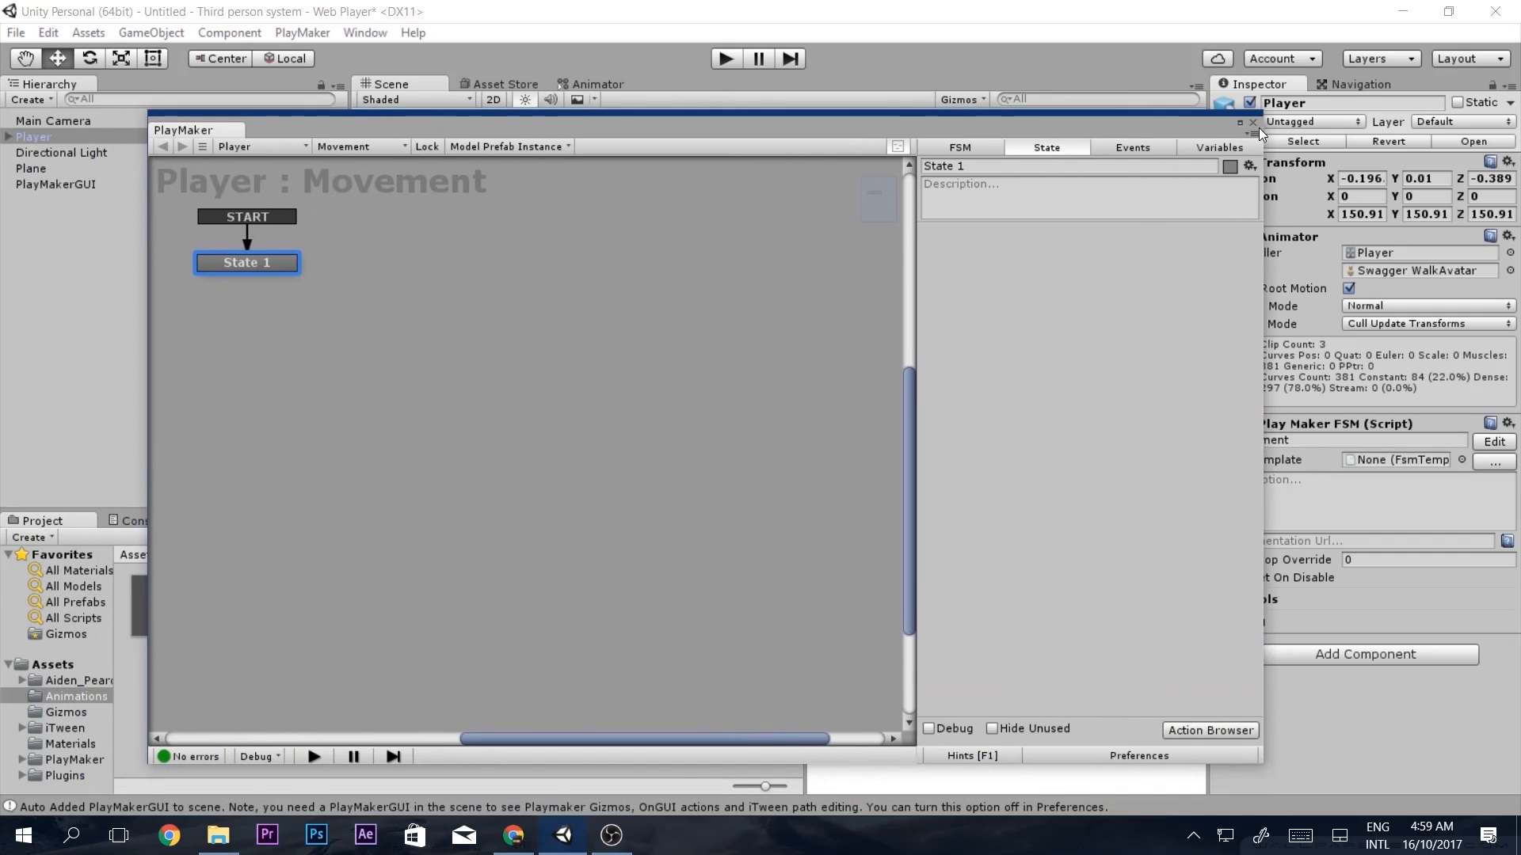
pyautogui.moveTo(1260, 120); pyautogui.dragTo(1203, 141)
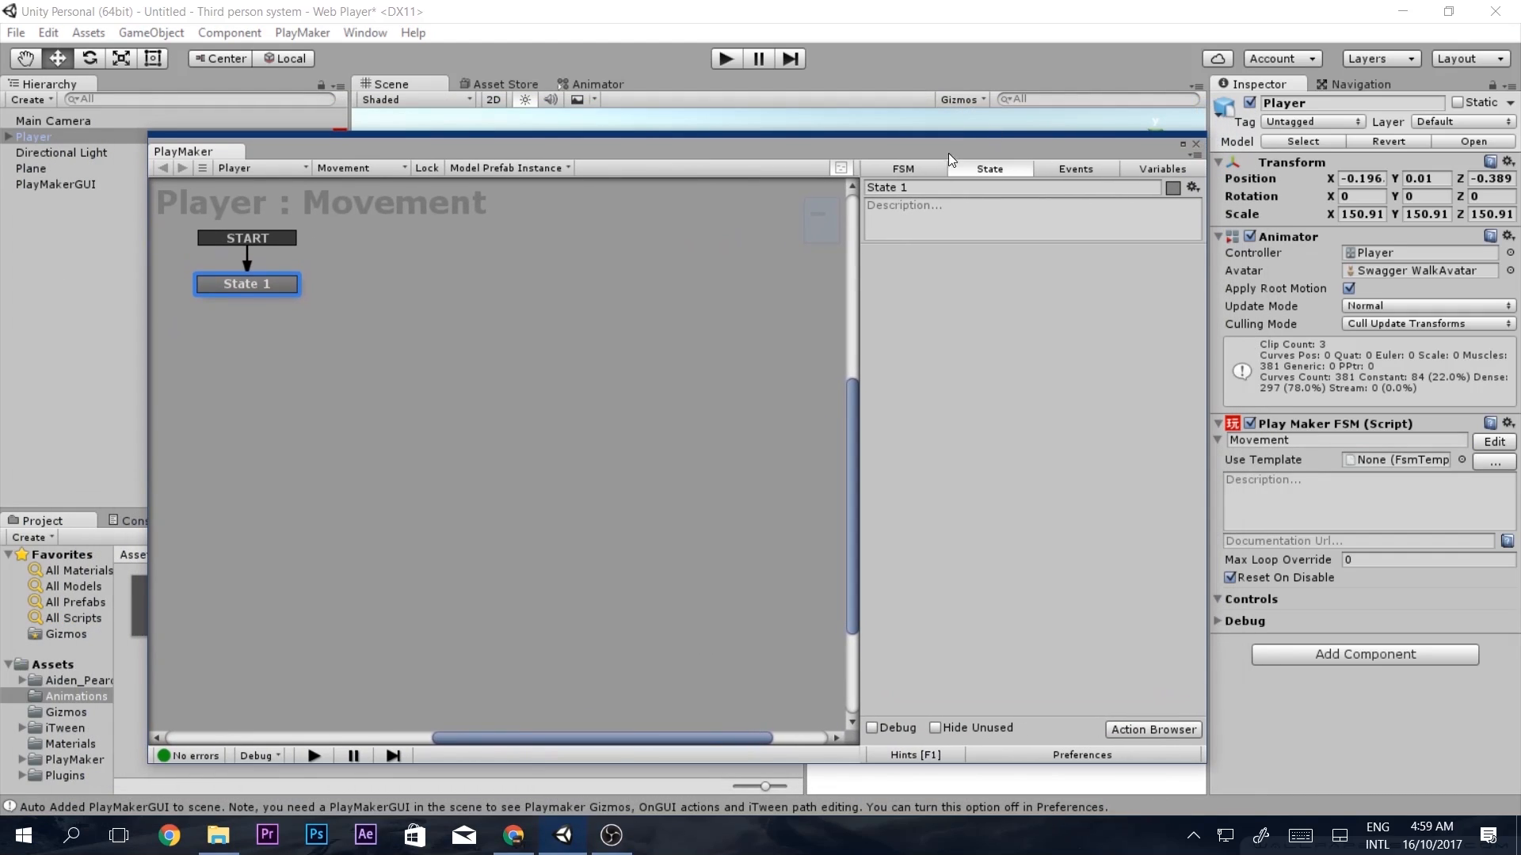
pyautogui.click(960, 187)
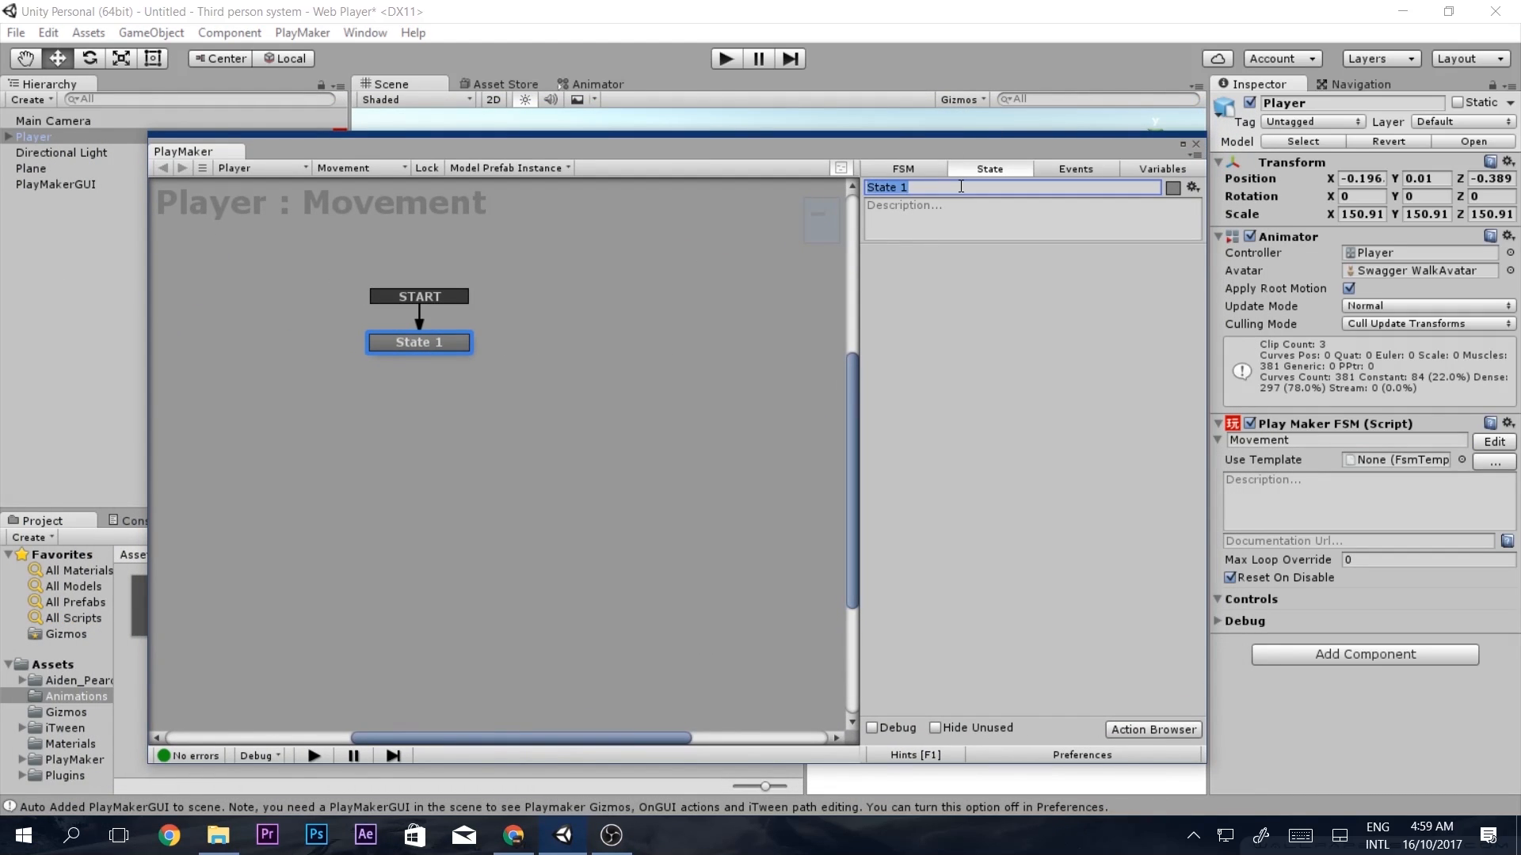
pyautogui.write('Idel')
# Add a second state beside Idel and name it walk.
pyautogui.keyDown('ctrl'); pyautogui.click(563, 342); pyautogui.keyUp('ctrl')
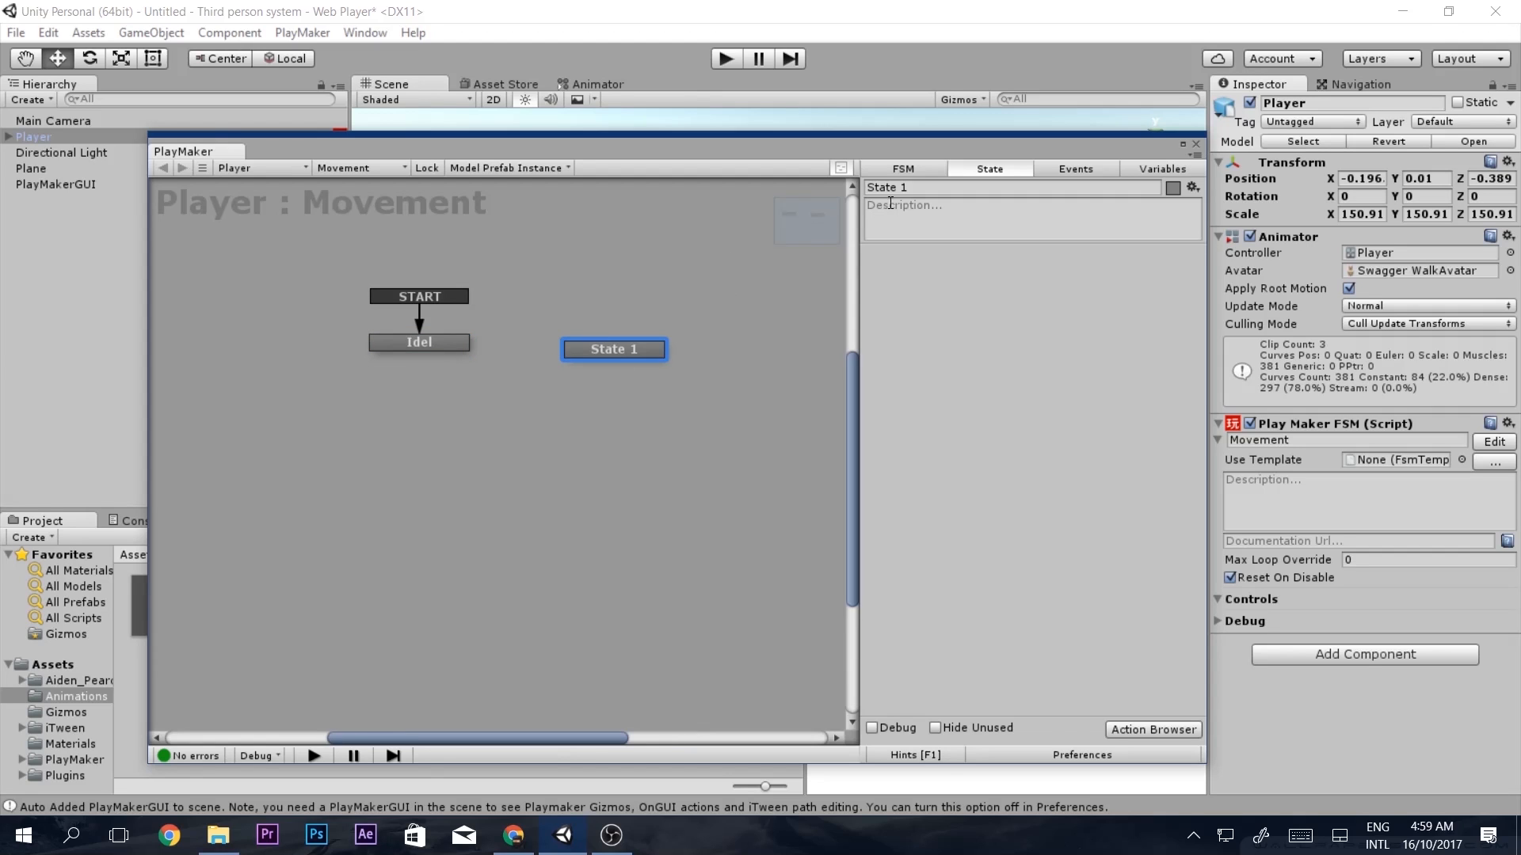
pyautogui.click(933, 187)
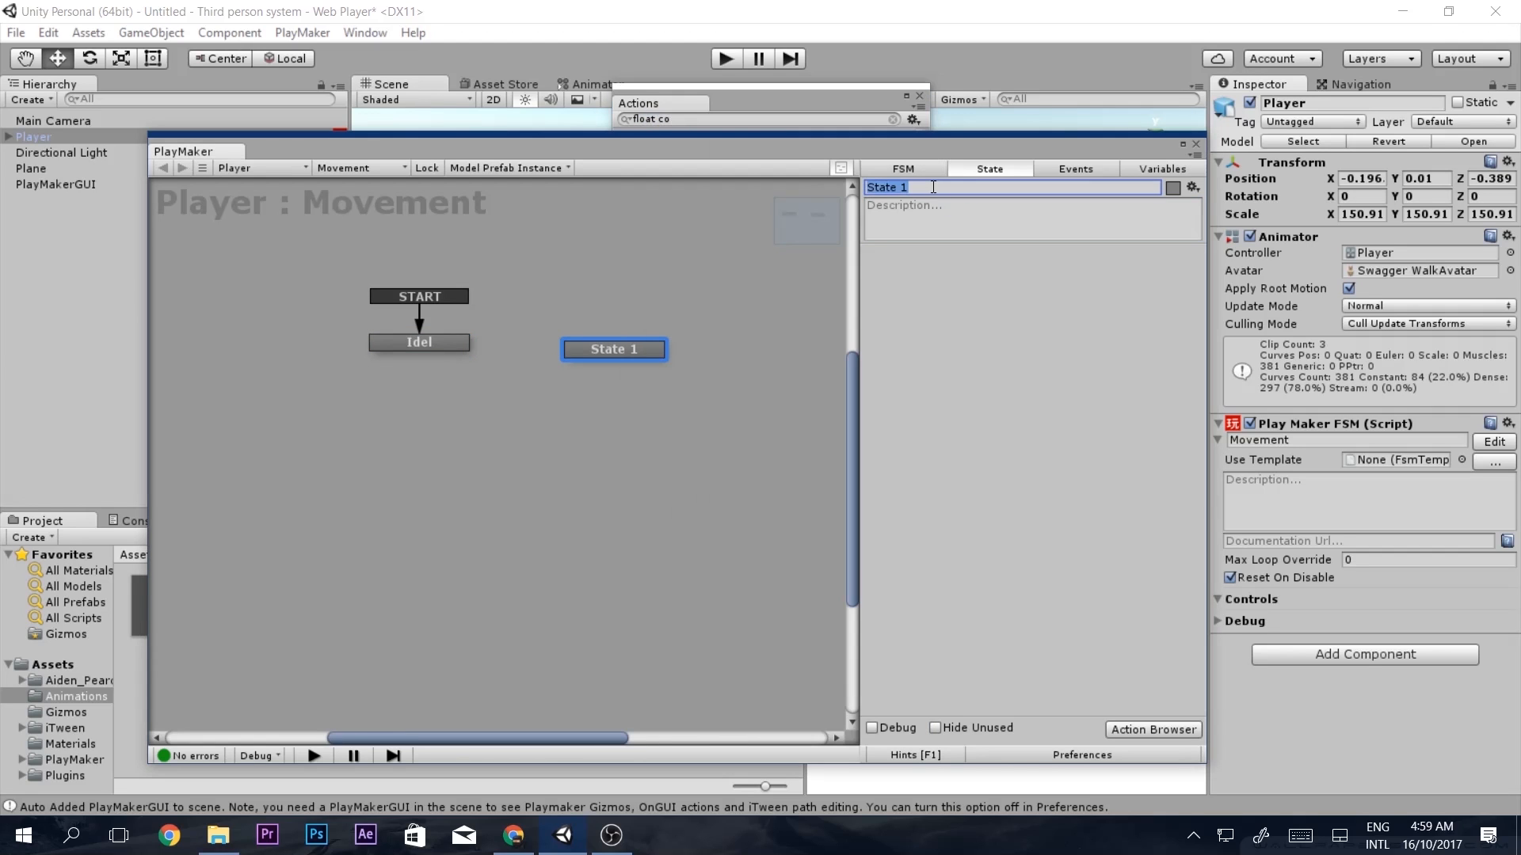
pyautogui.write('walk')
# Add a Get Axis Vector action to the Idel state.
pyautogui.click(448, 339)
pyautogui.click(837, 118)
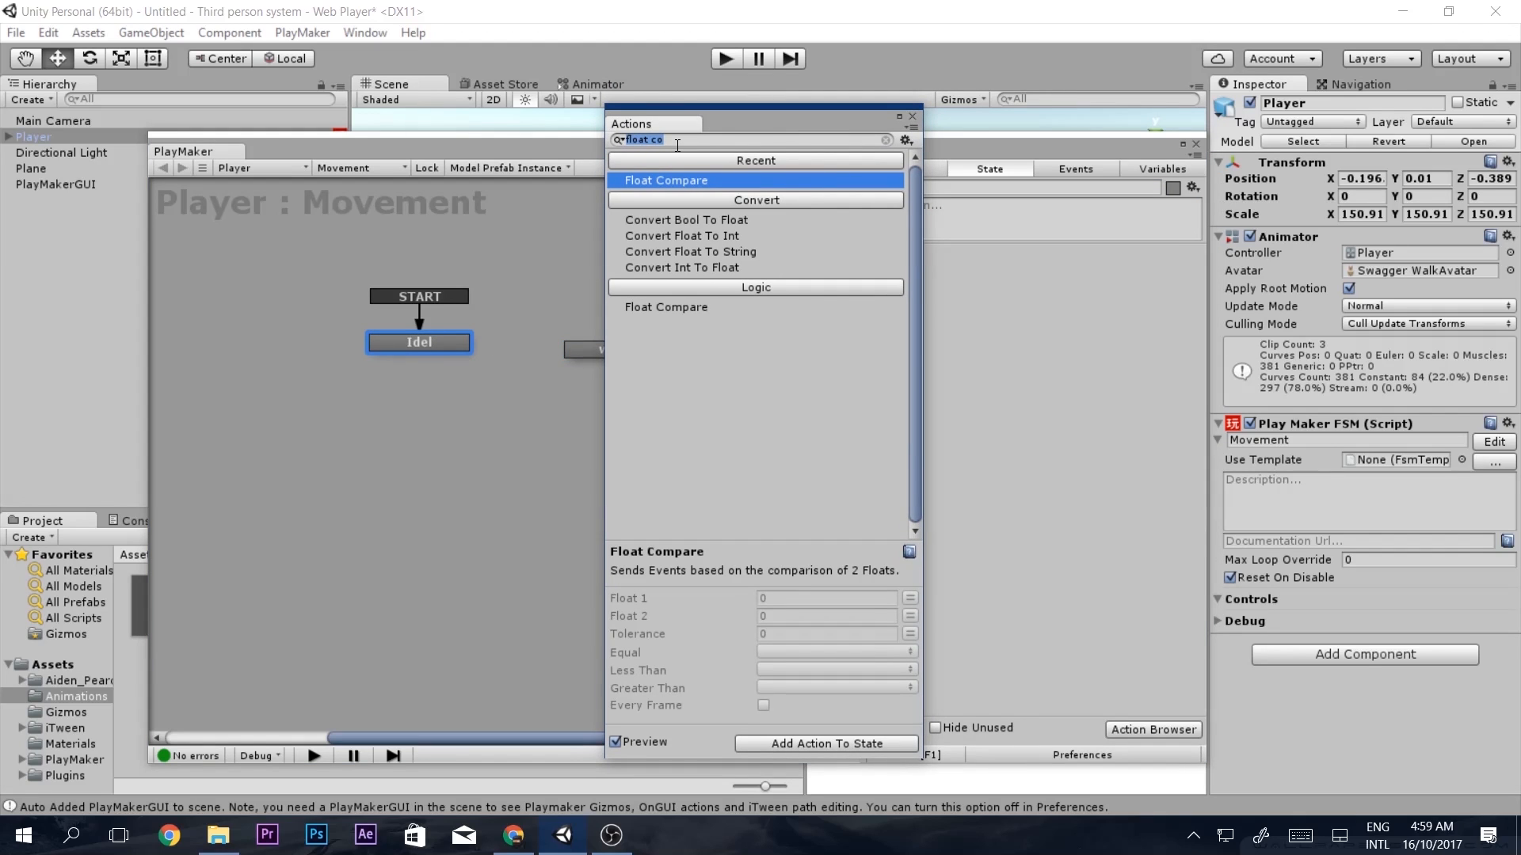
pyautogui.write('axis')
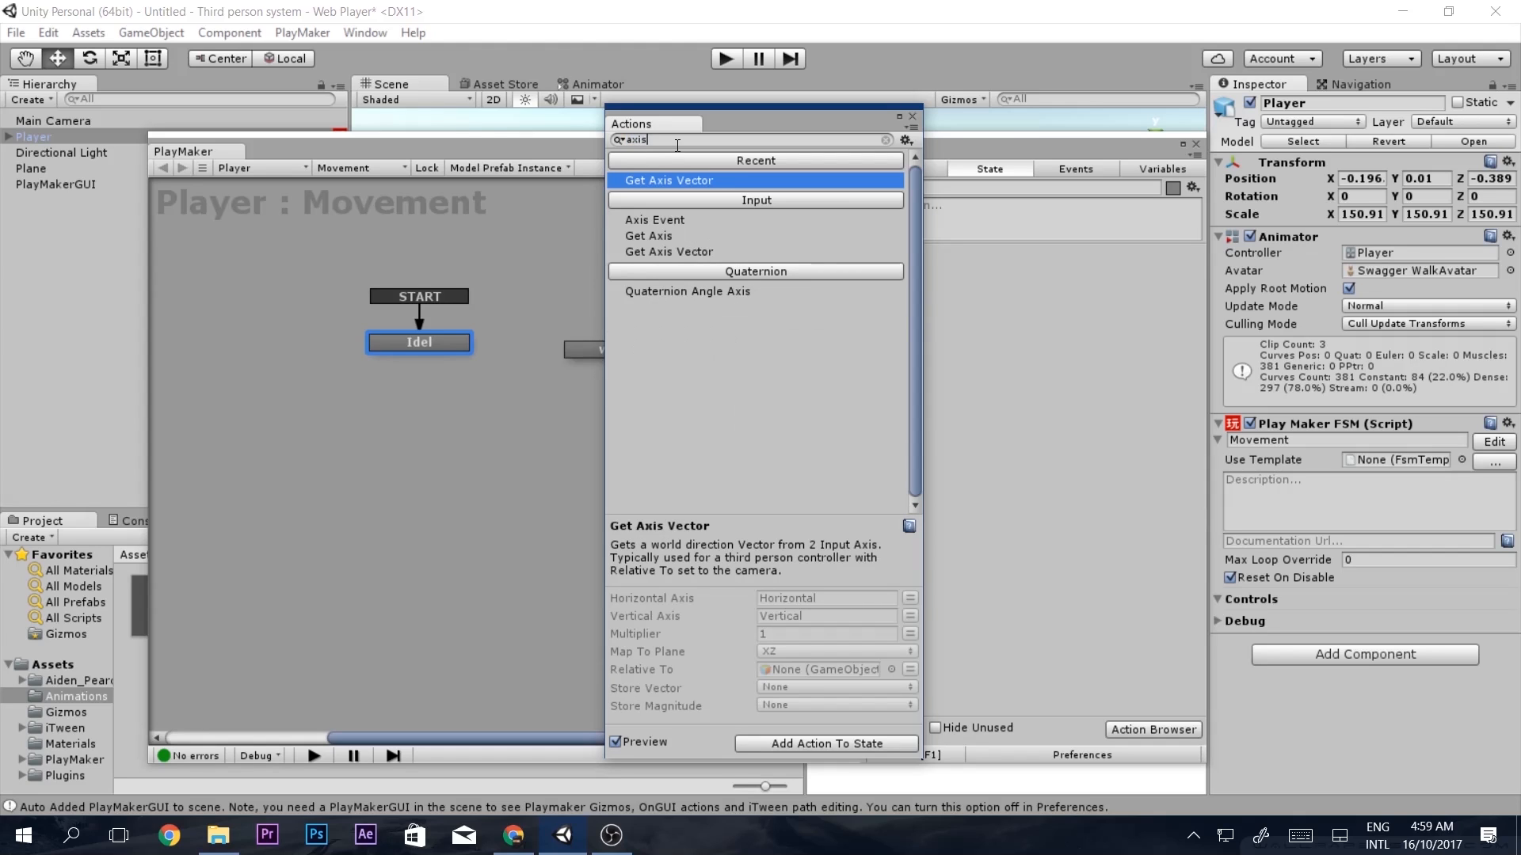
pyautogui.press('Return')
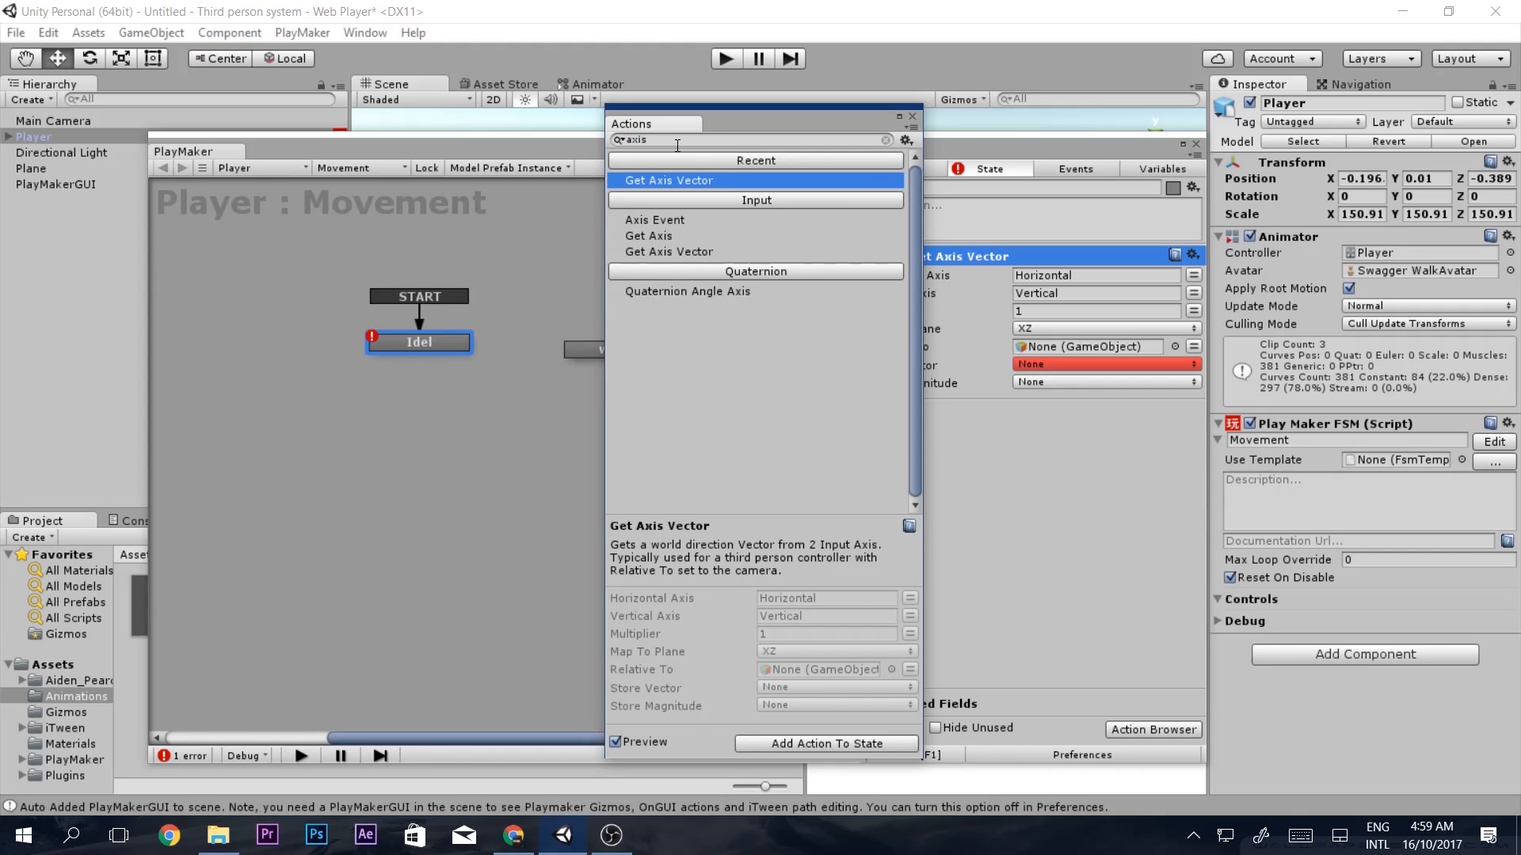
pyautogui.click(912, 117)
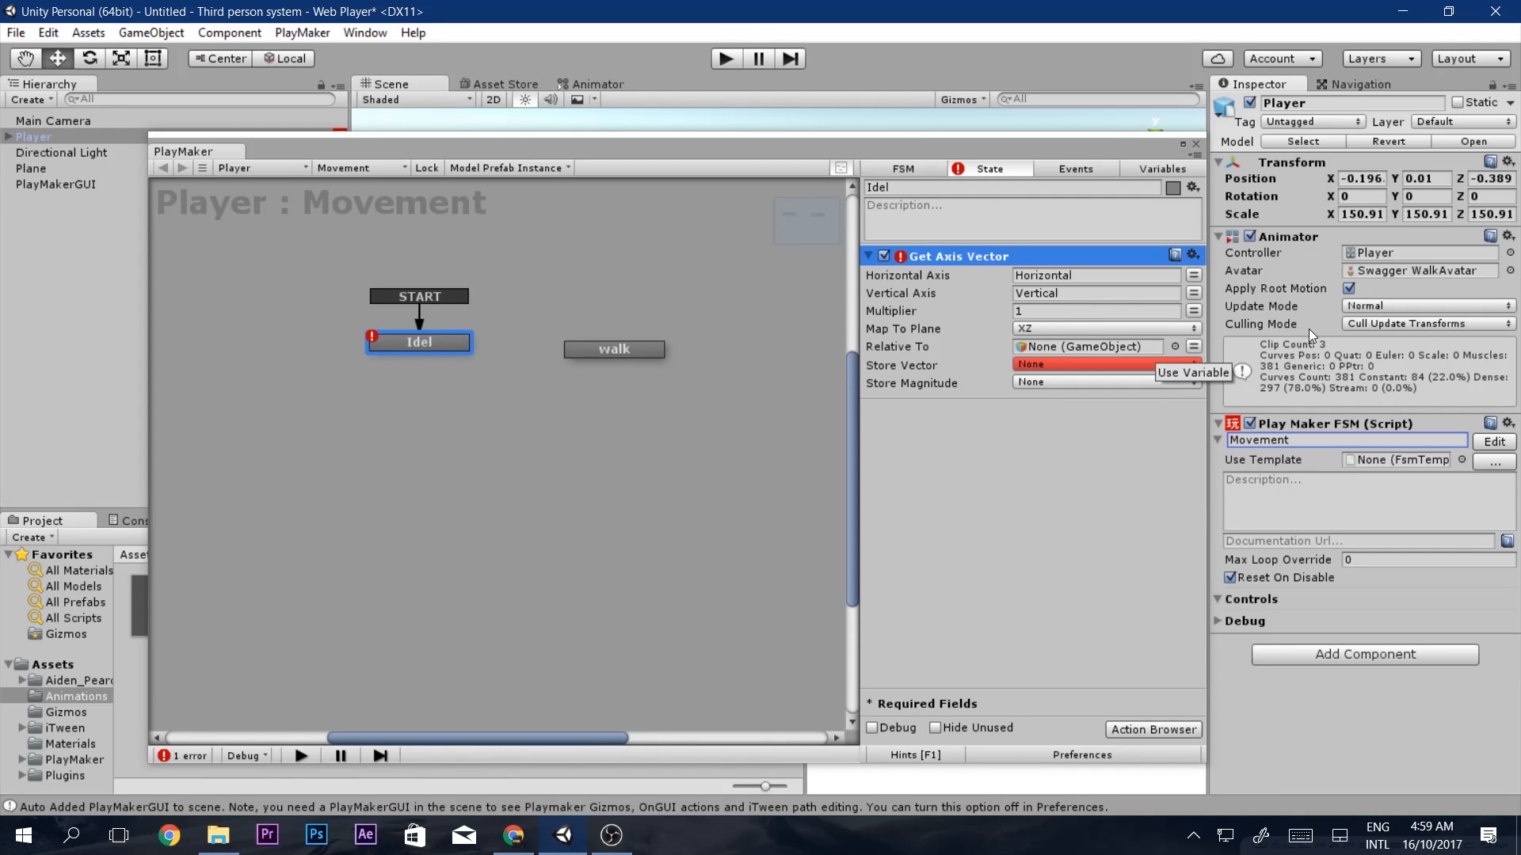
# Store the axis vector of the Get Axis Vector action in a new variable named Input vec.
pyautogui.click(1029, 277)
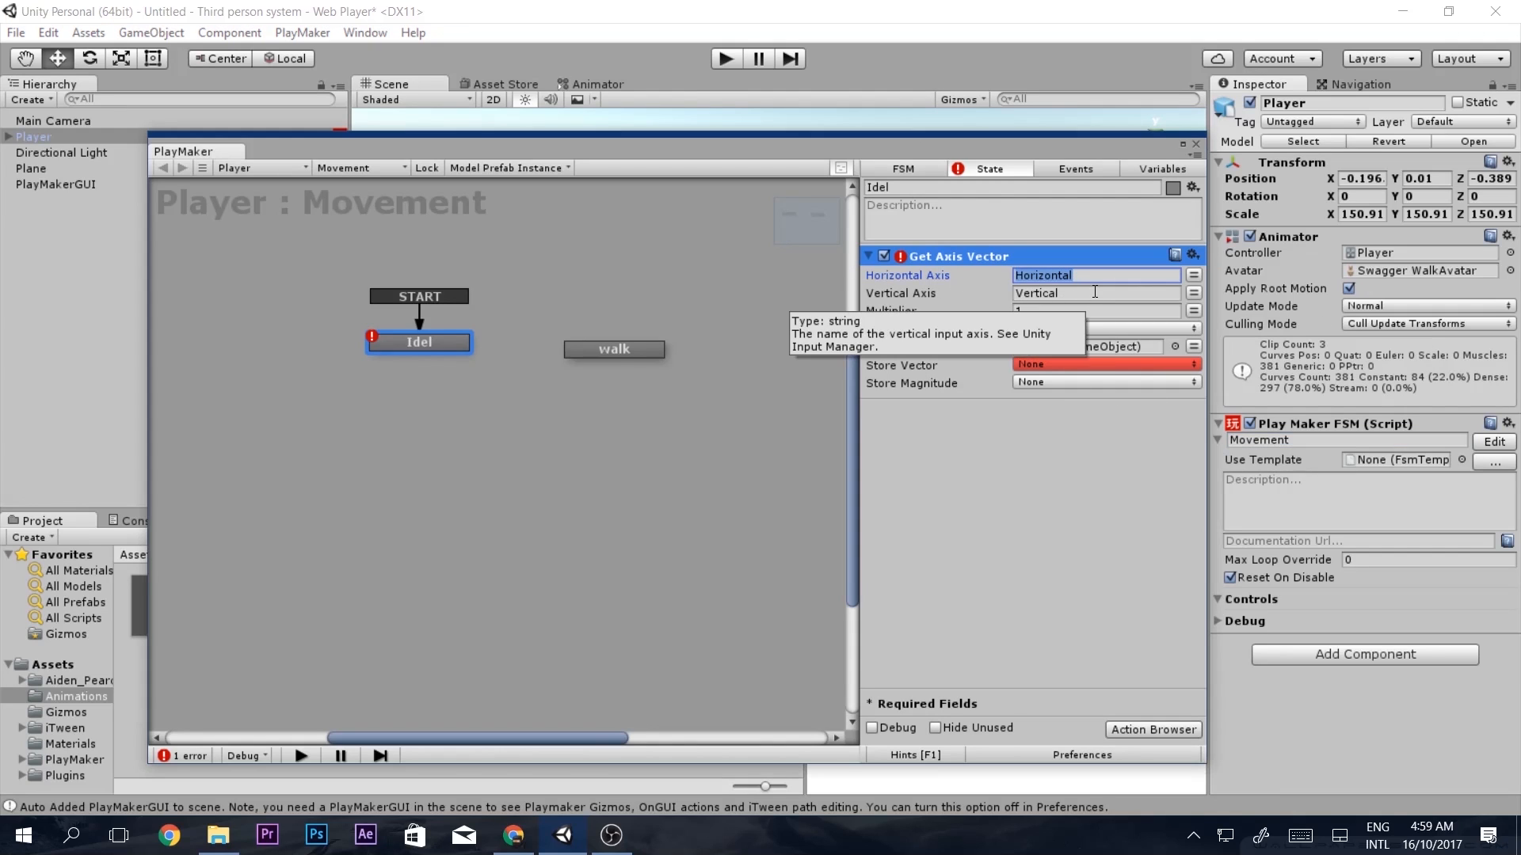
pyautogui.press('Tab')
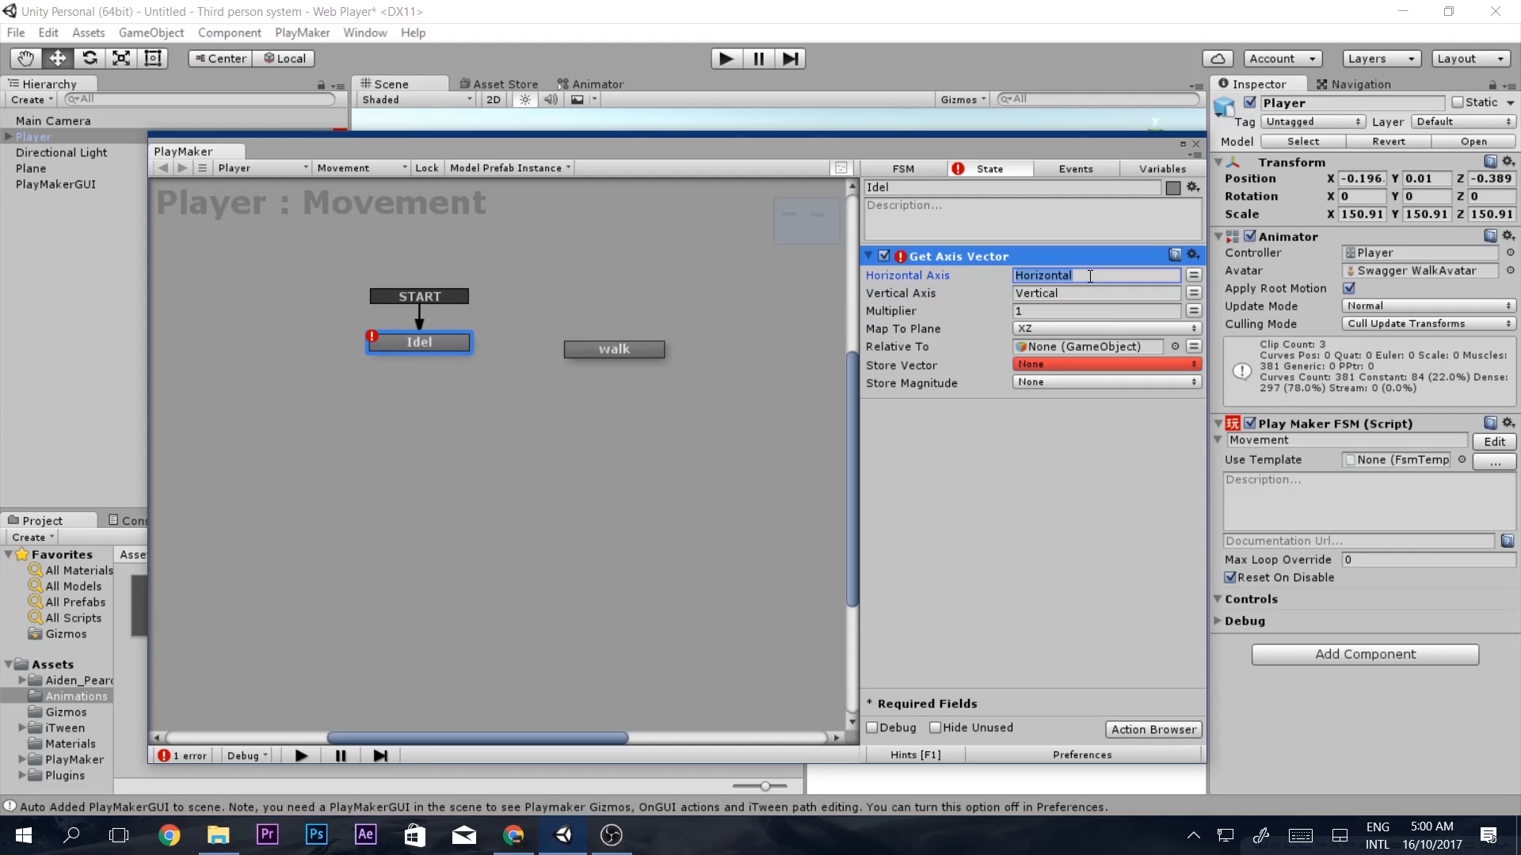
pyautogui.click(1042, 366)
pyautogui.click(1061, 401)
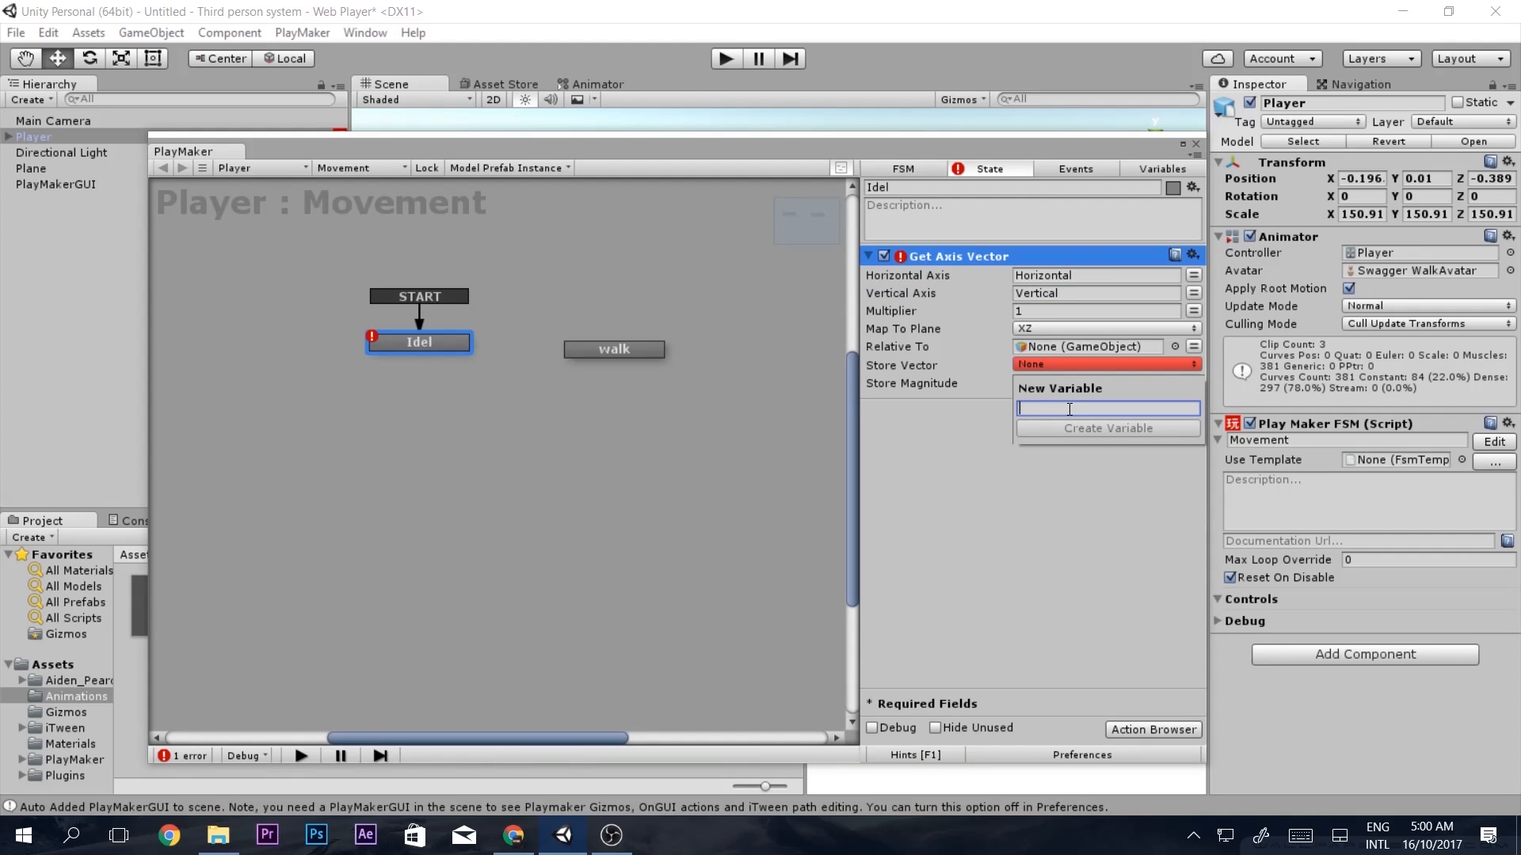
pyautogui.write('Input')
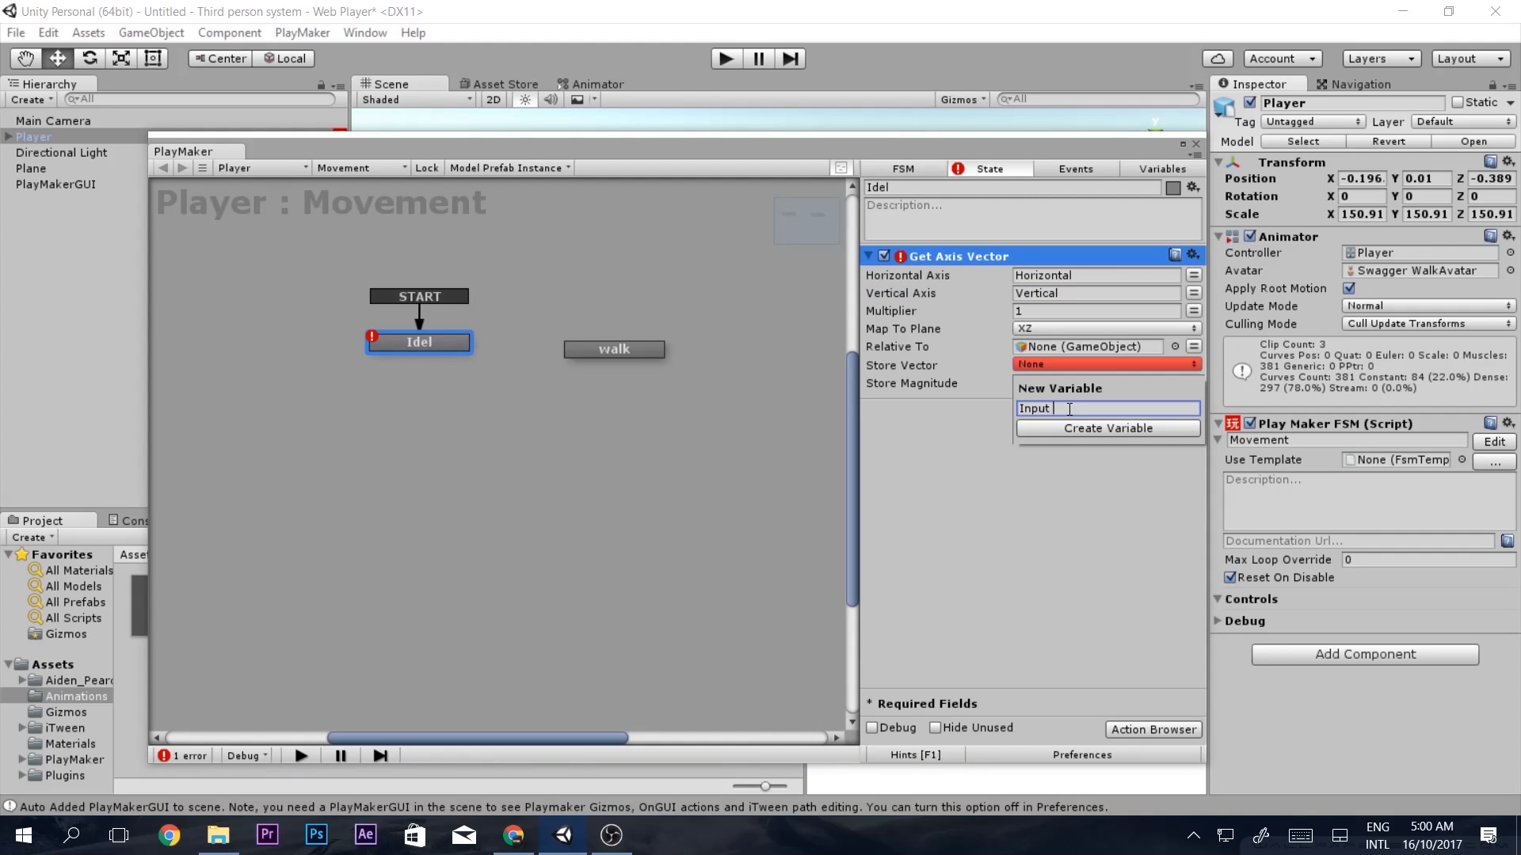
pyautogui.write(' vec')
pyautogui.press('Return')
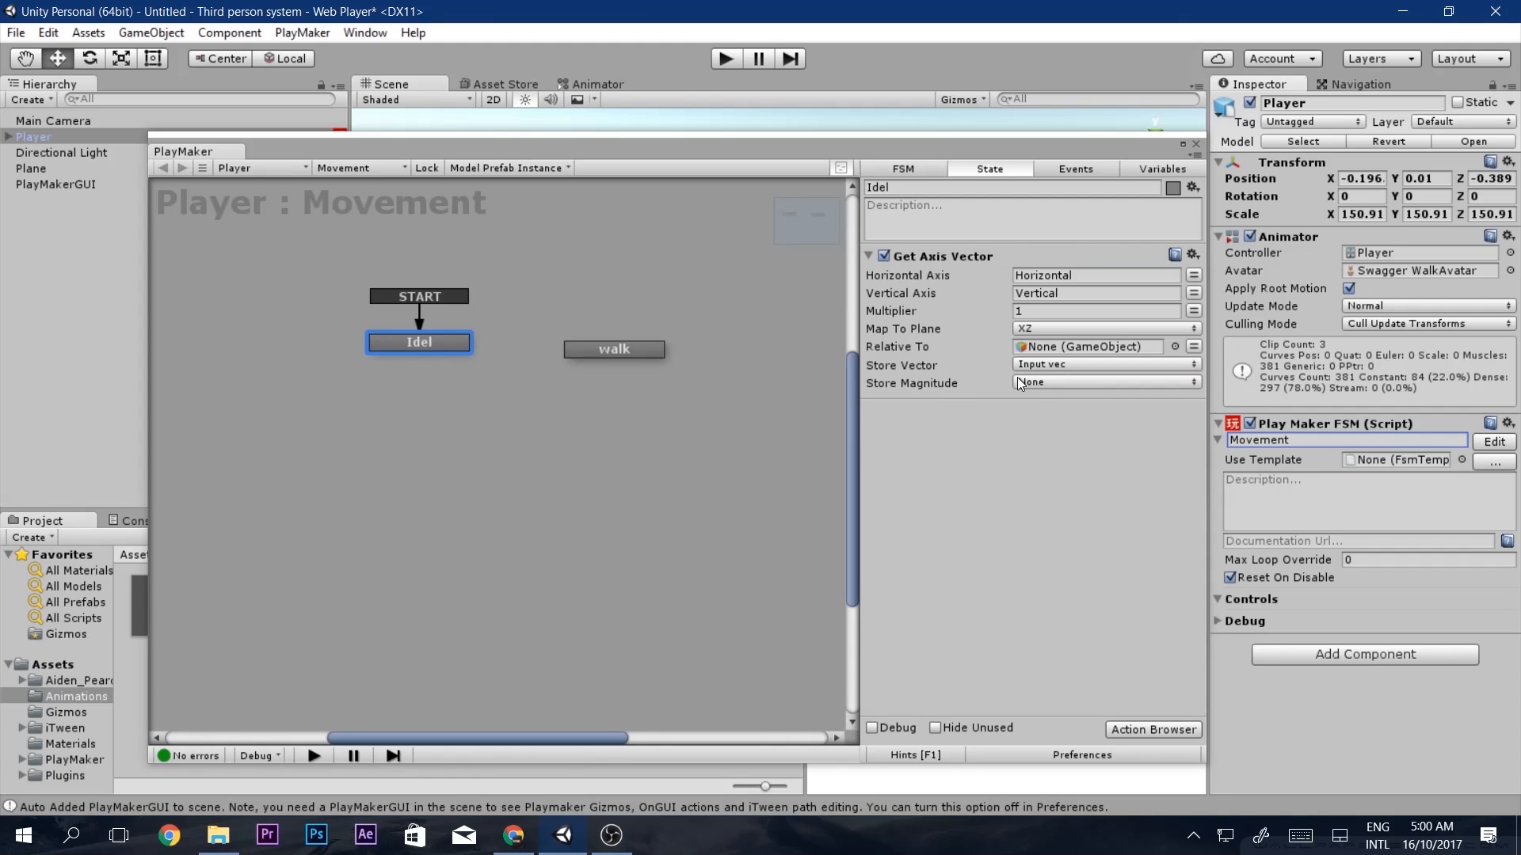
# Store the magnitude of the Get Axis Vector action in a new variable named FSM mag.
pyautogui.click(1020, 384)
pyautogui.click(1051, 426)
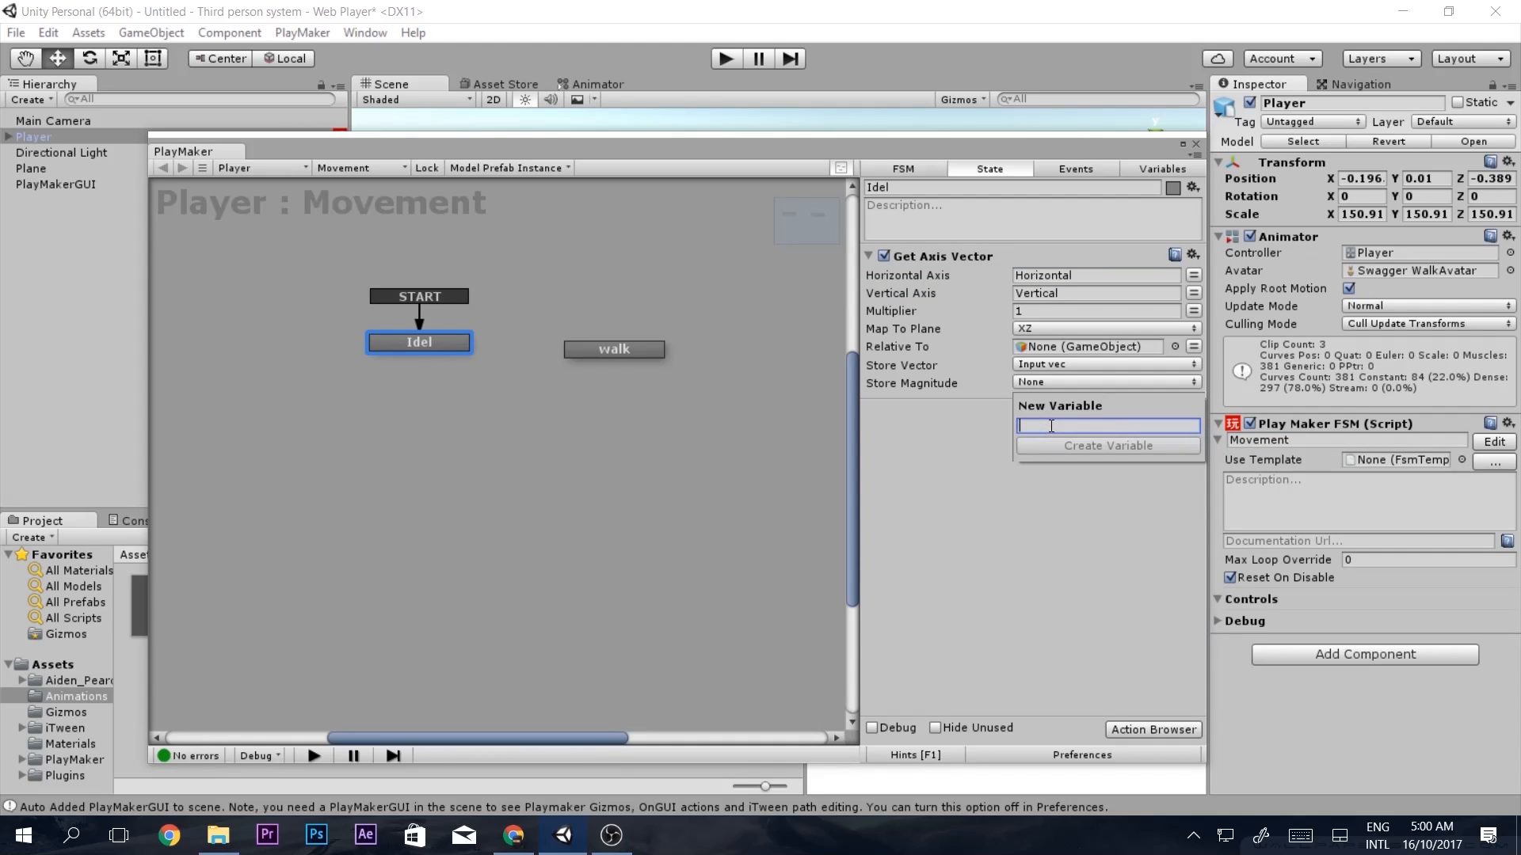
pyautogui.write('FSM mag')
pyautogui.press('Return')
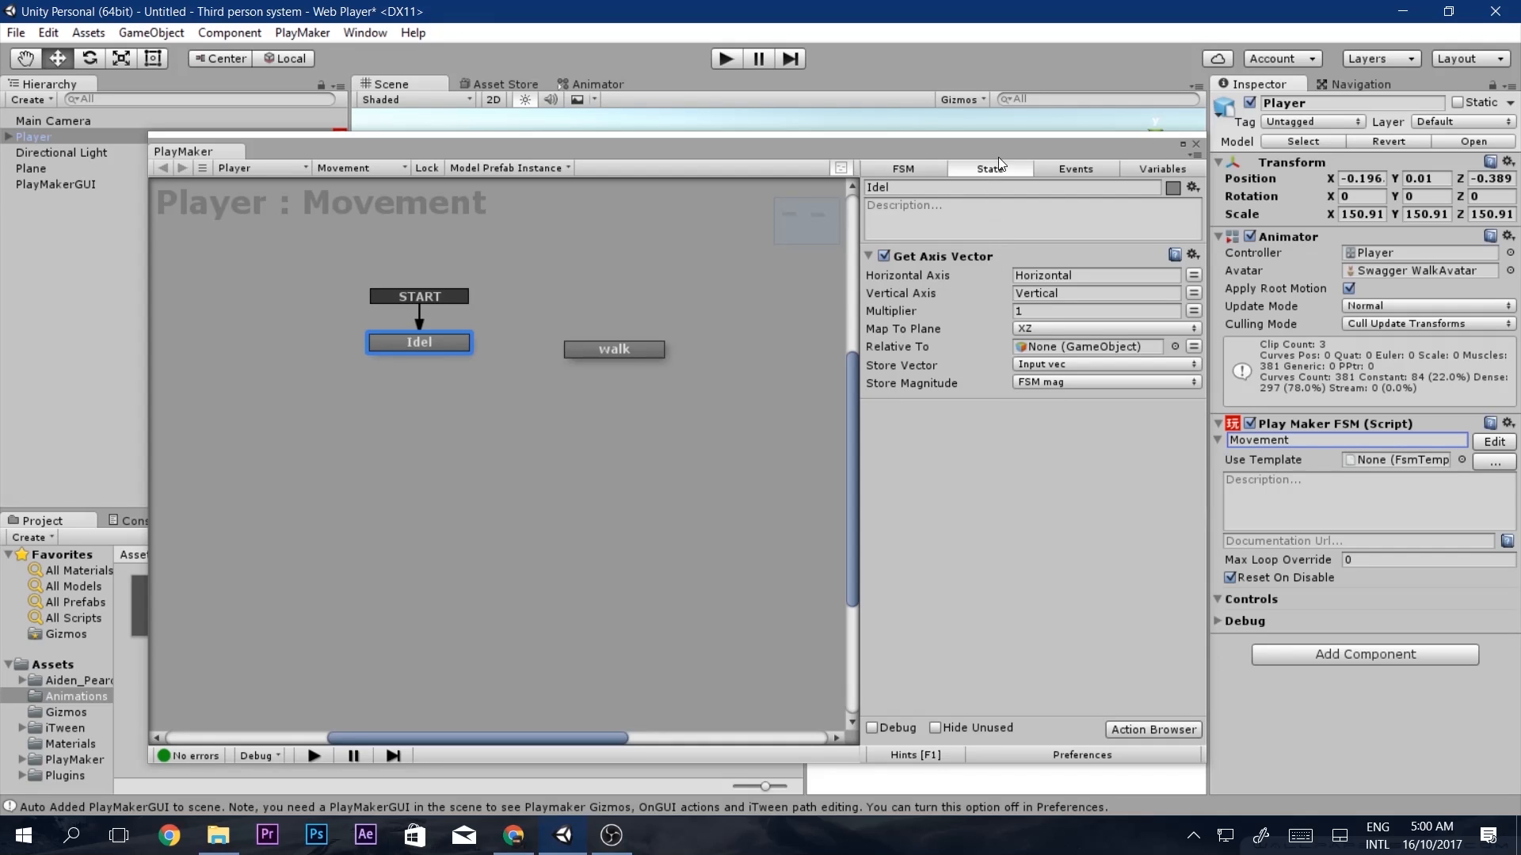
pyautogui.moveTo(1013, 144); pyautogui.dragTo(1038, 117)
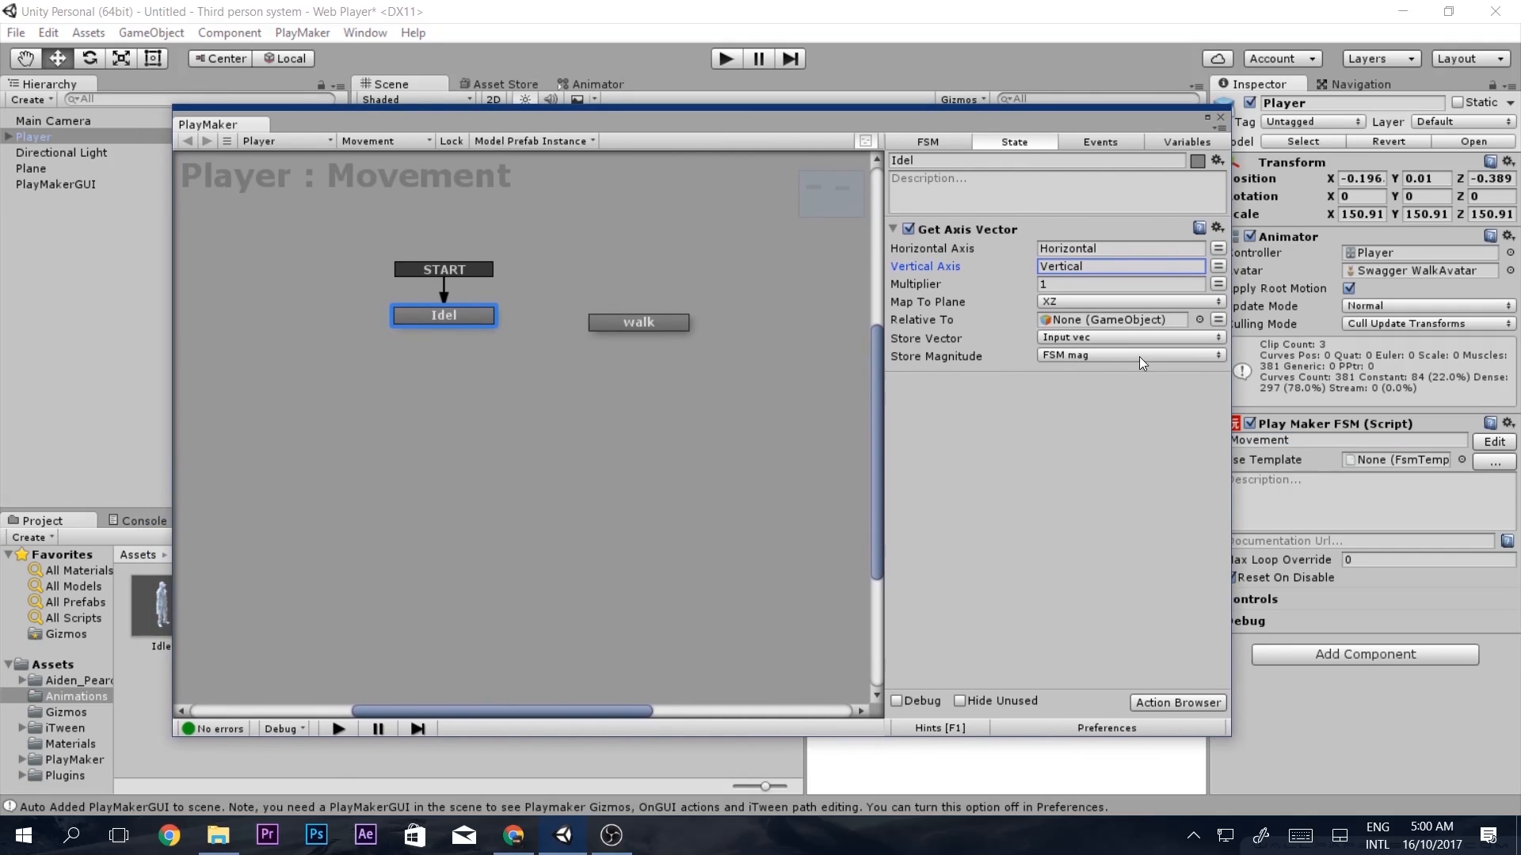
pyautogui.click(1174, 703)
pyautogui.click(911, 120)
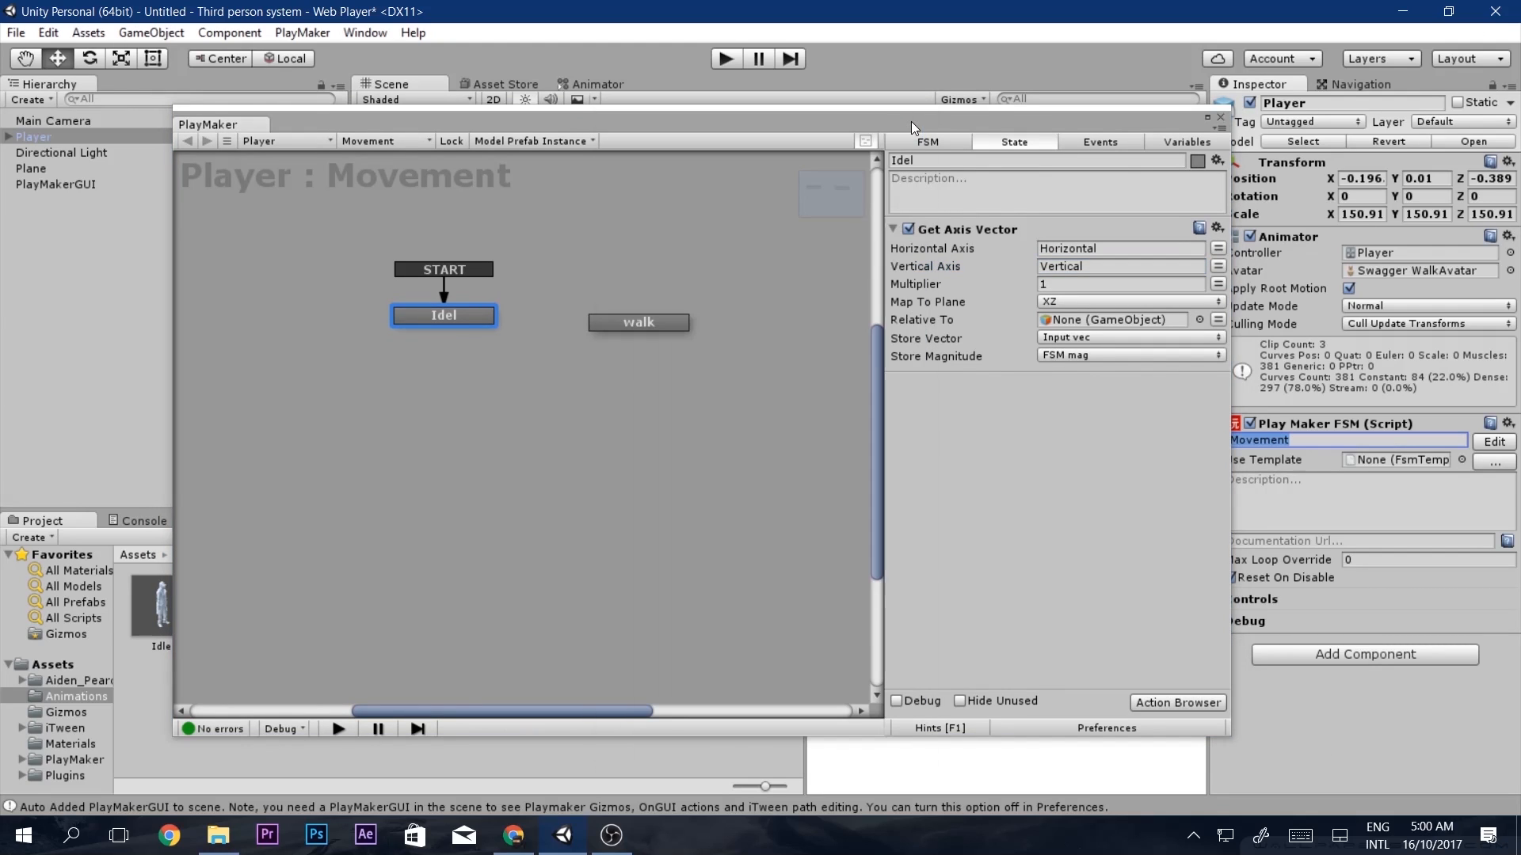
# Expose the FSM mag variable in the Inspector.
pyautogui.click(1185, 143)
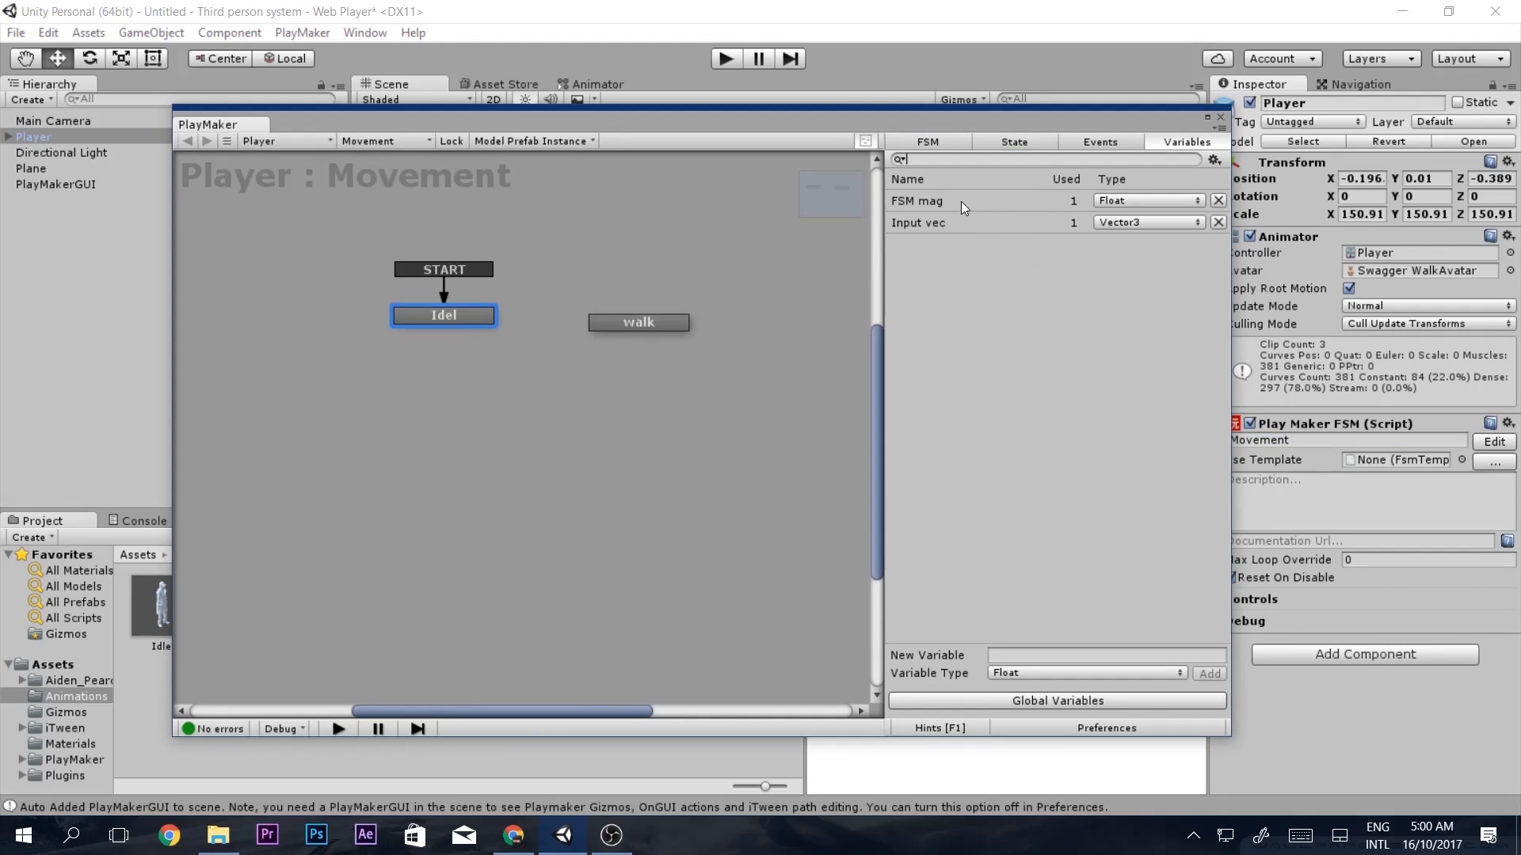
pyautogui.click(961, 201)
pyautogui.click(956, 221)
pyautogui.click(981, 204)
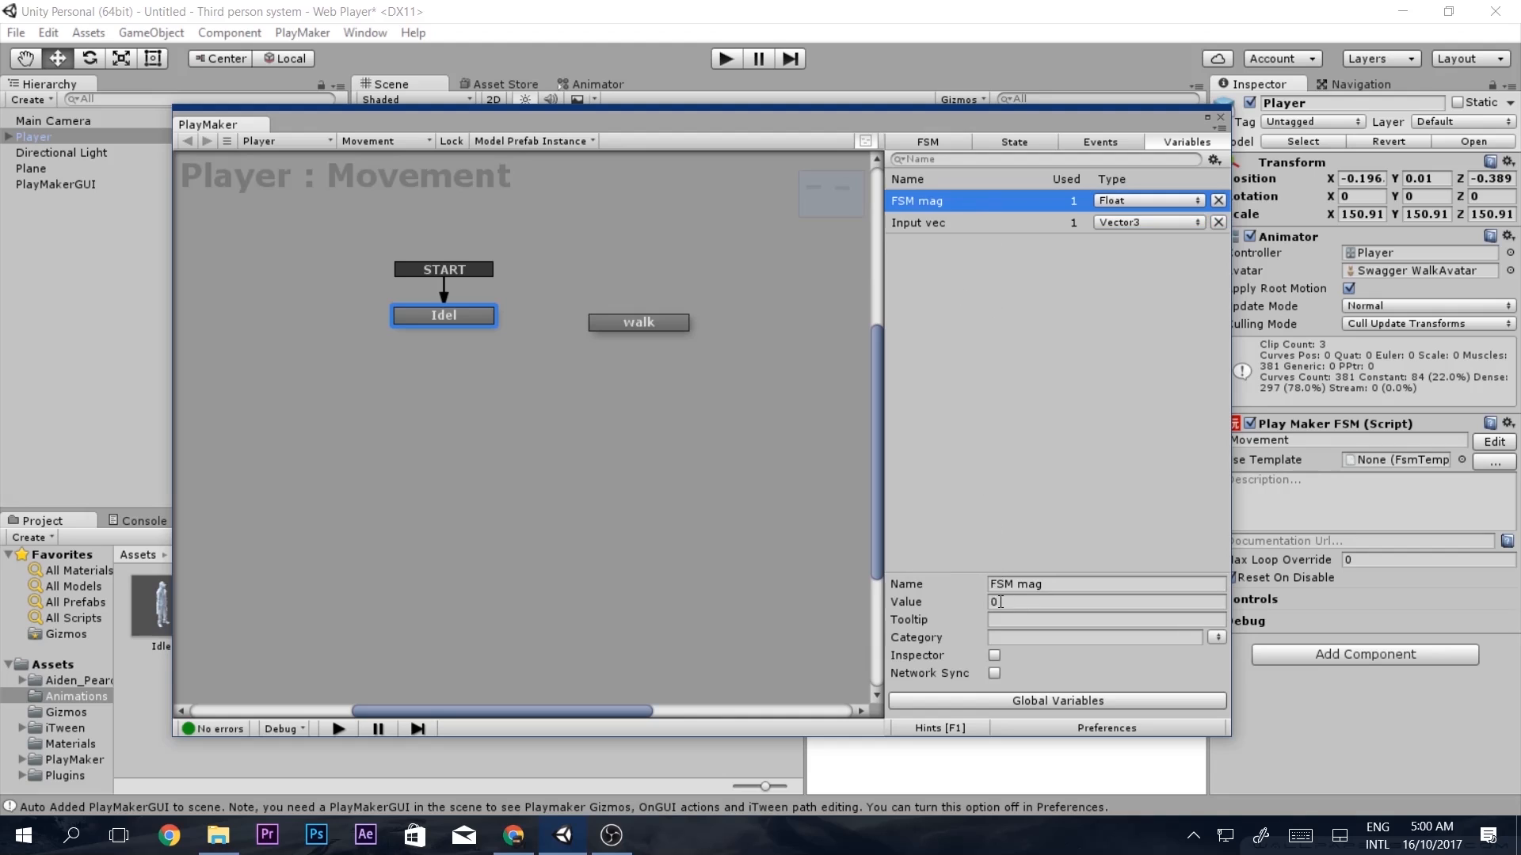
pyautogui.click(994, 655)
# Run the scene and keep the Player selected to monitor FSM mag in its Movement FSM.
pyautogui.moveTo(1066, 119); pyautogui.dragTo(885, 107)
pyautogui.click(725, 58)
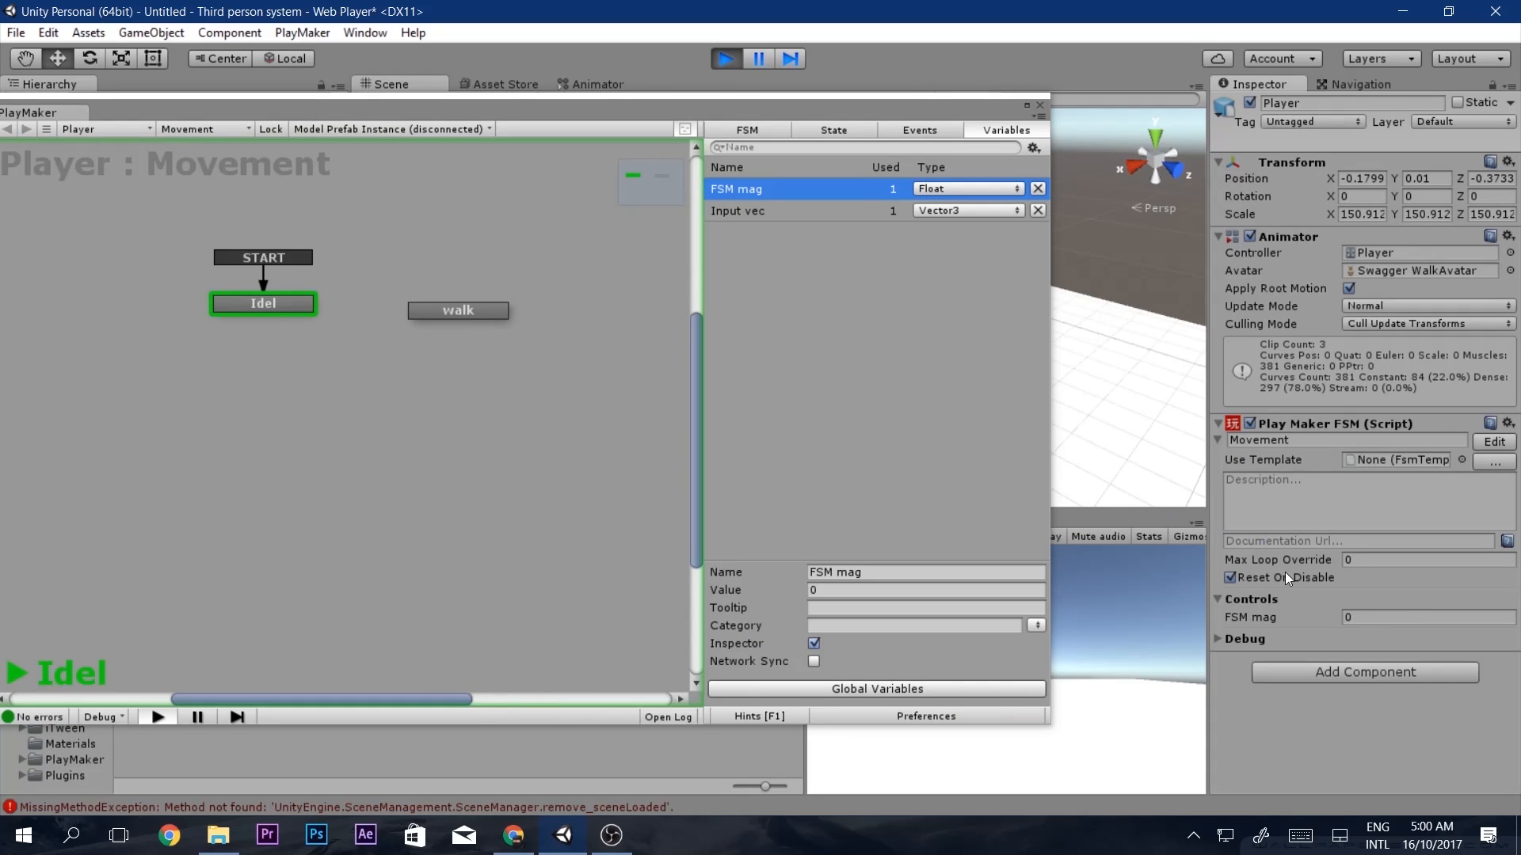
pyautogui.click(1351, 617)
pyautogui.click(1161, 453)
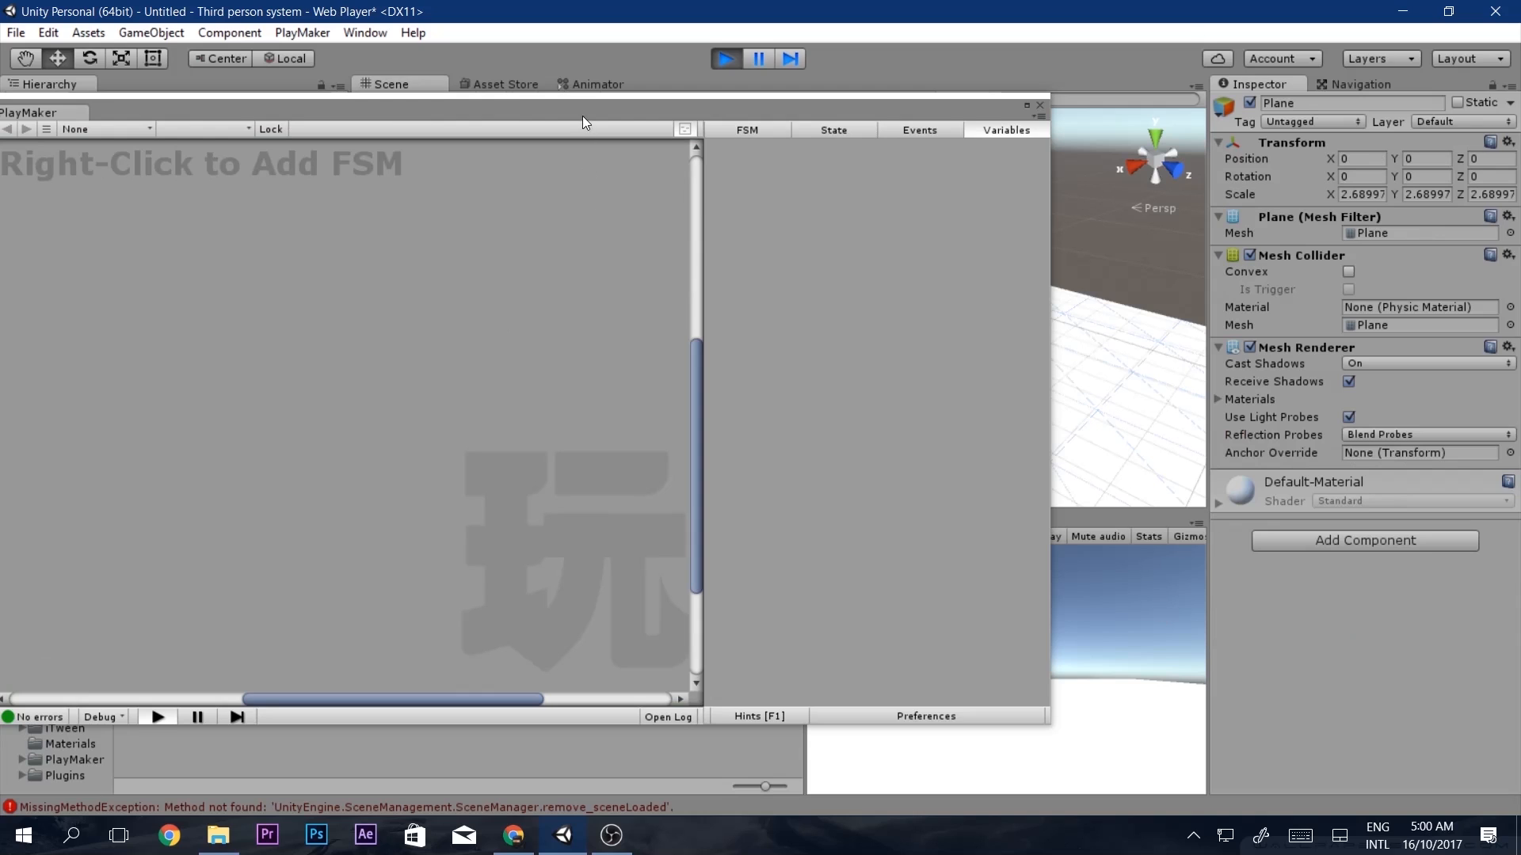
pyautogui.moveTo(554, 96); pyautogui.dragTo(625, 155)
pyautogui.click(94, 150)
pyautogui.click(103, 138)
pyautogui.click(1322, 729)
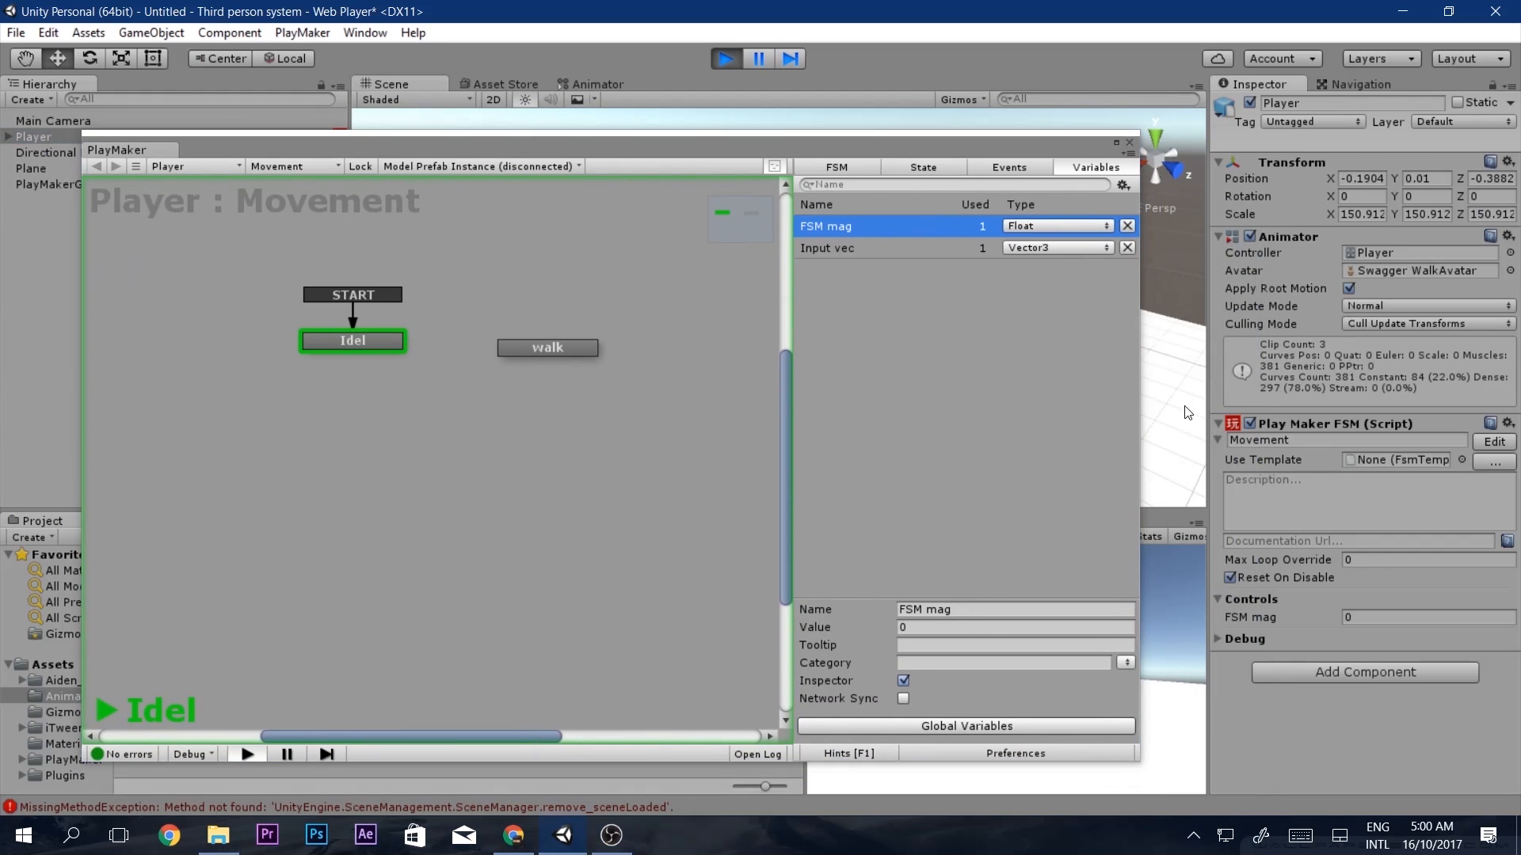
# Test the forward movement input in the running game to check how FSM mag responds, and stop the play test.
pyautogui.click(1160, 632)
pyautogui.press('w')
pyautogui.press('w')
pyautogui.press('w')
pyautogui.press('w')
pyautogui.click(725, 58)
# Add a Set Animator Float action to the Idel state.
pyautogui.click(844, 170)
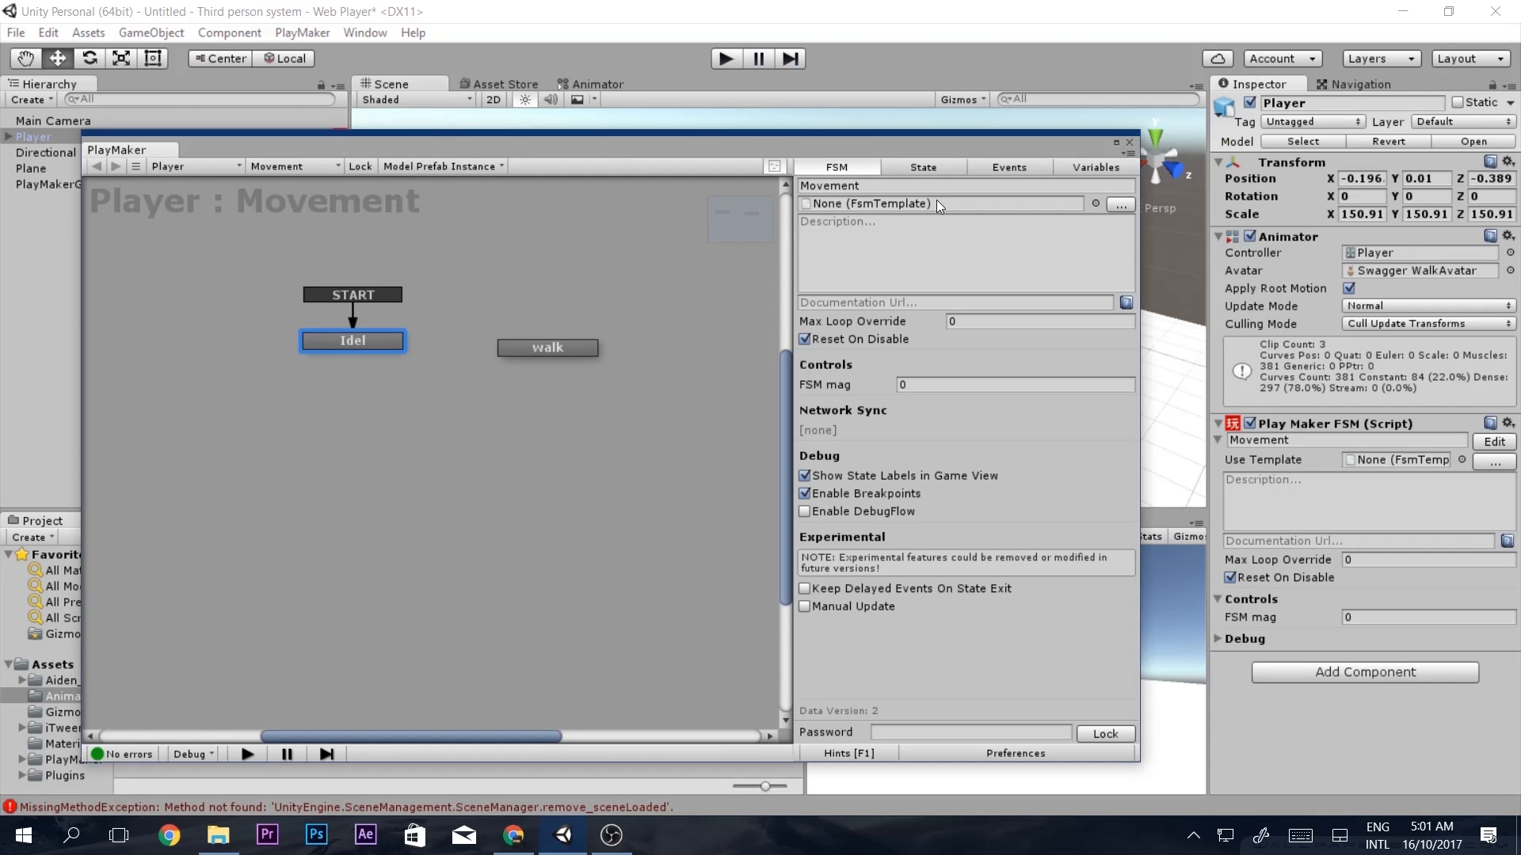
pyautogui.click(942, 168)
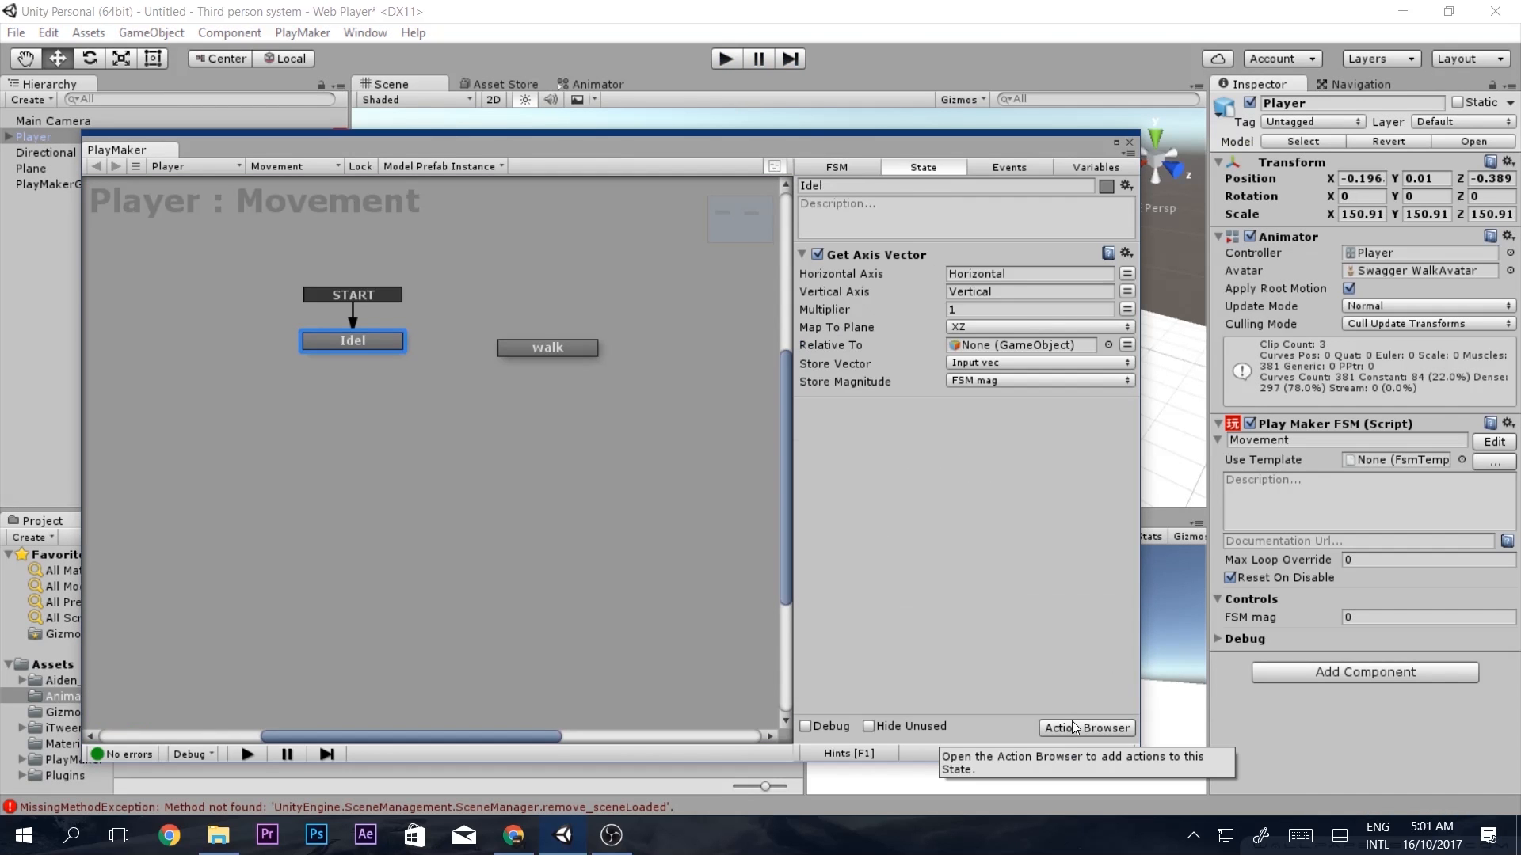
pyautogui.click(1074, 727)
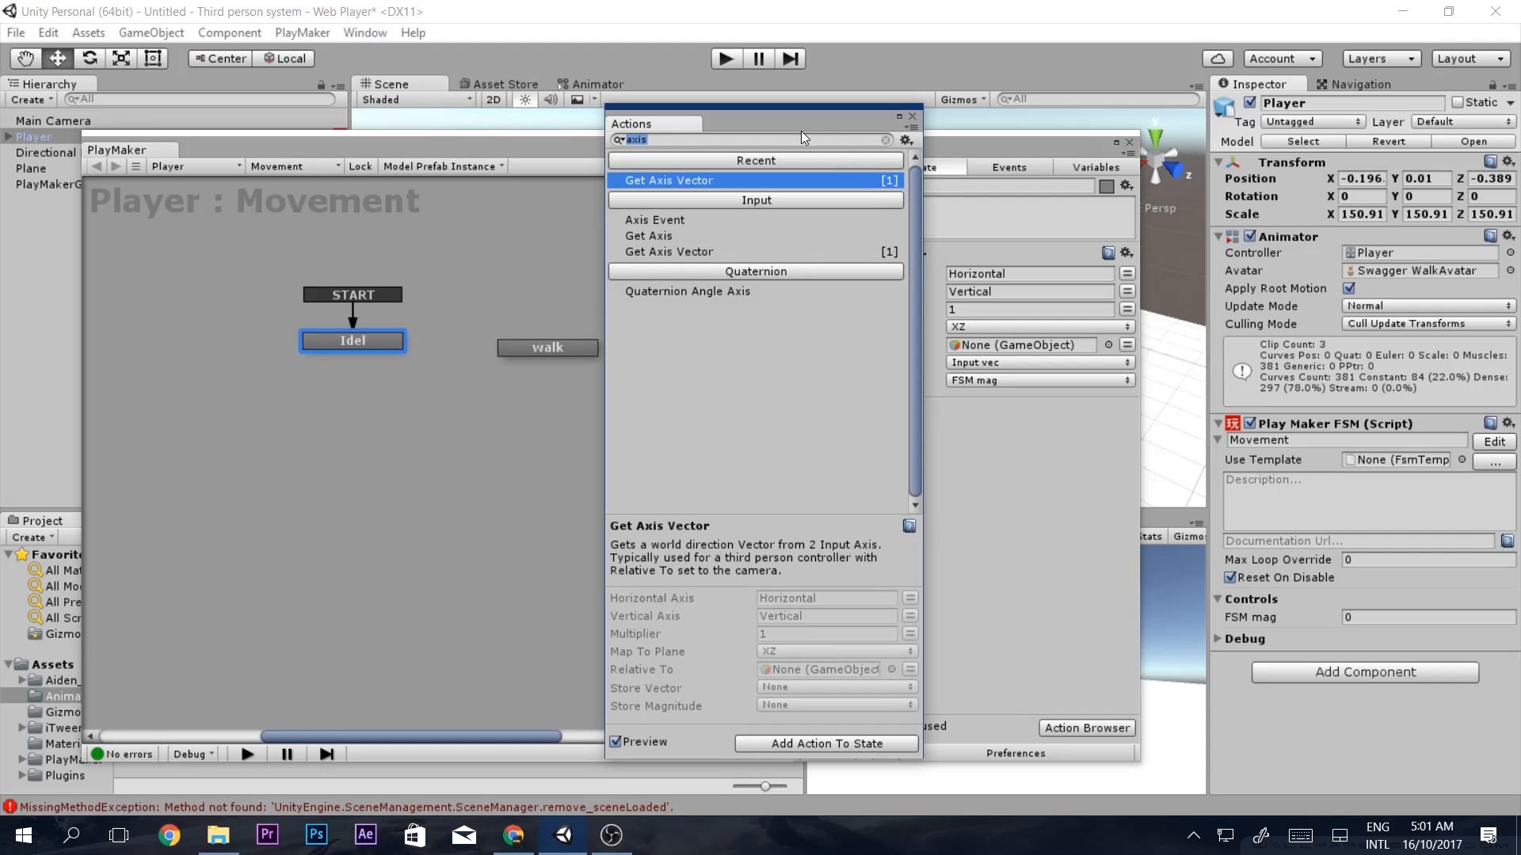
pyautogui.write('anima')
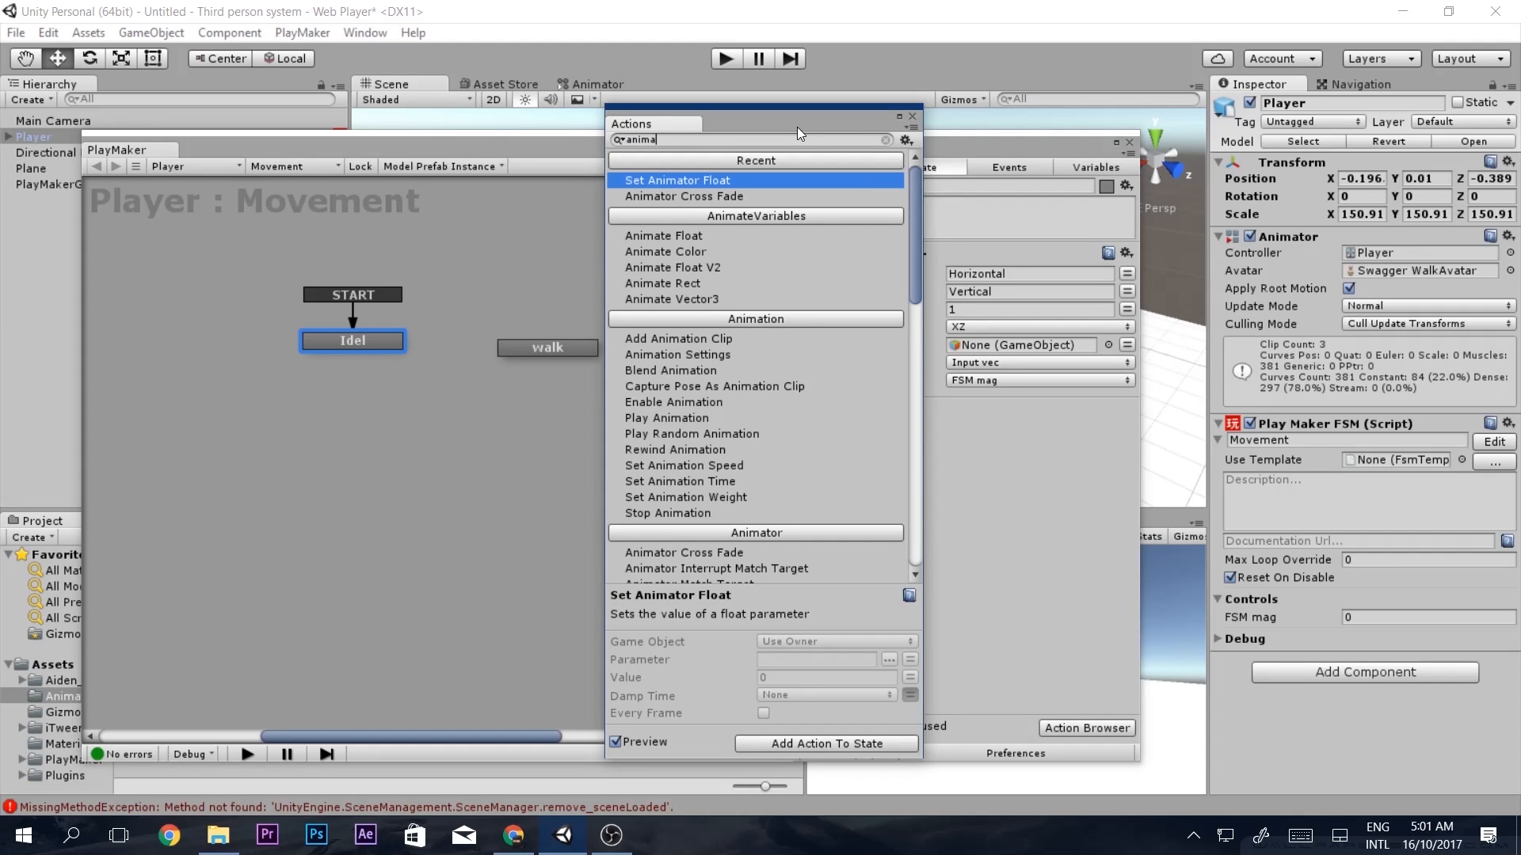
pyautogui.press('Return')
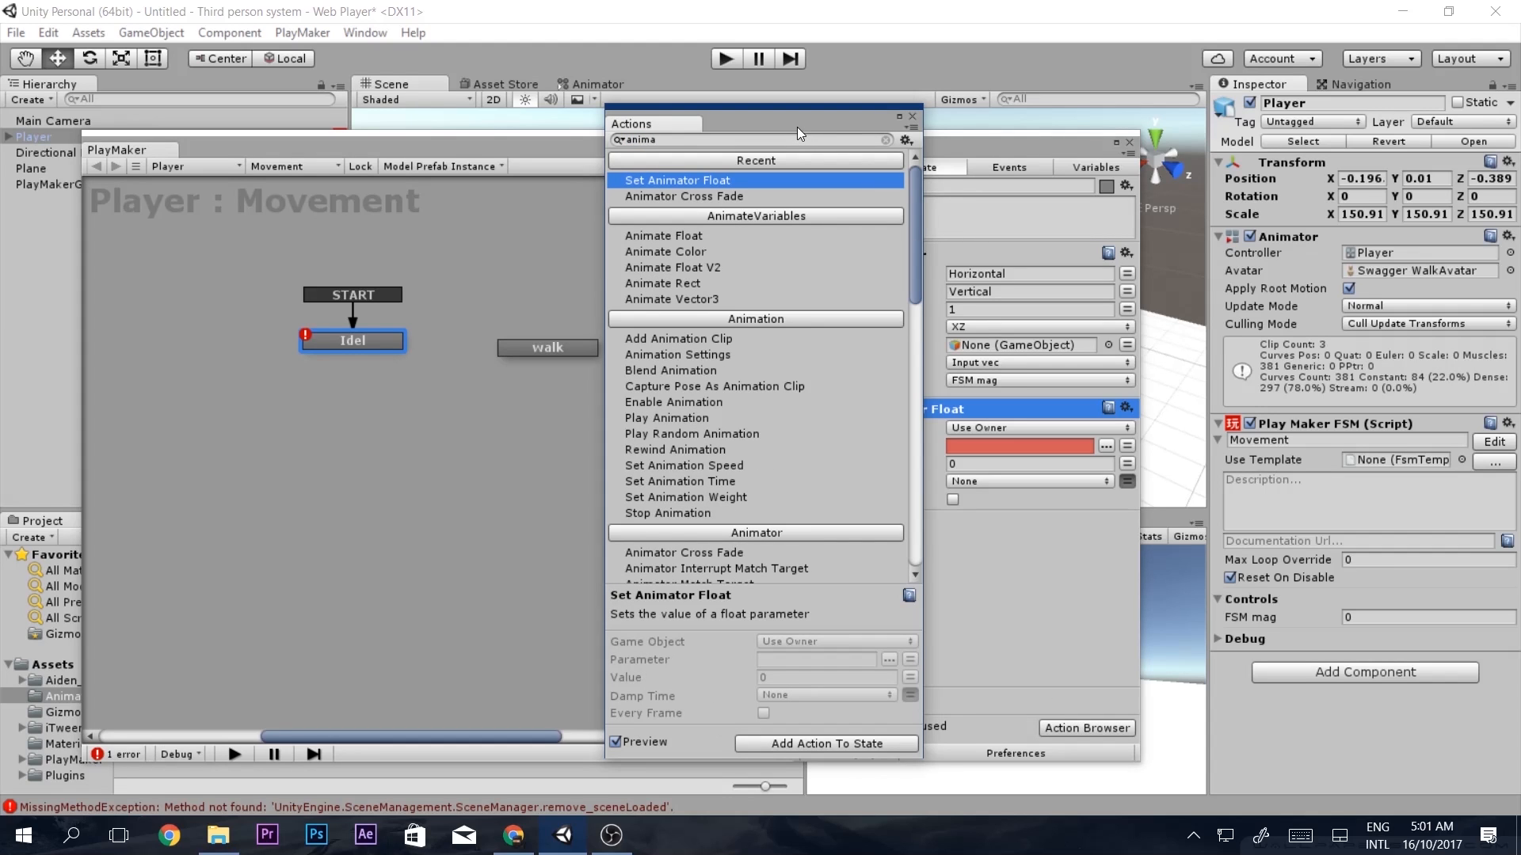
pyautogui.click(912, 117)
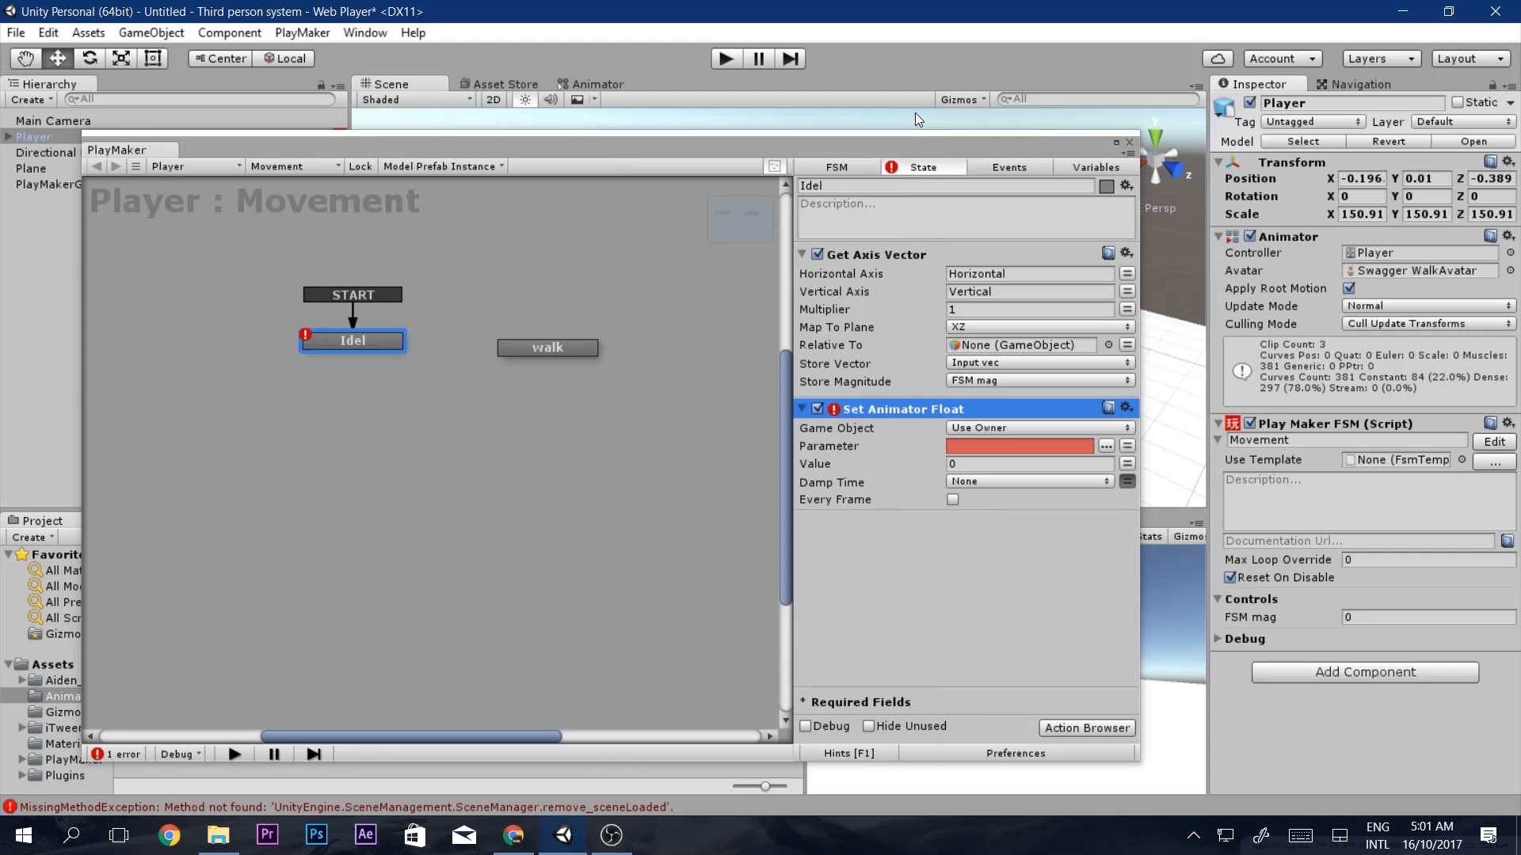
# Copy the Anim mag parameter name from the Animator into the Parameter of the Set Animator Float action.
pyautogui.click(972, 448)
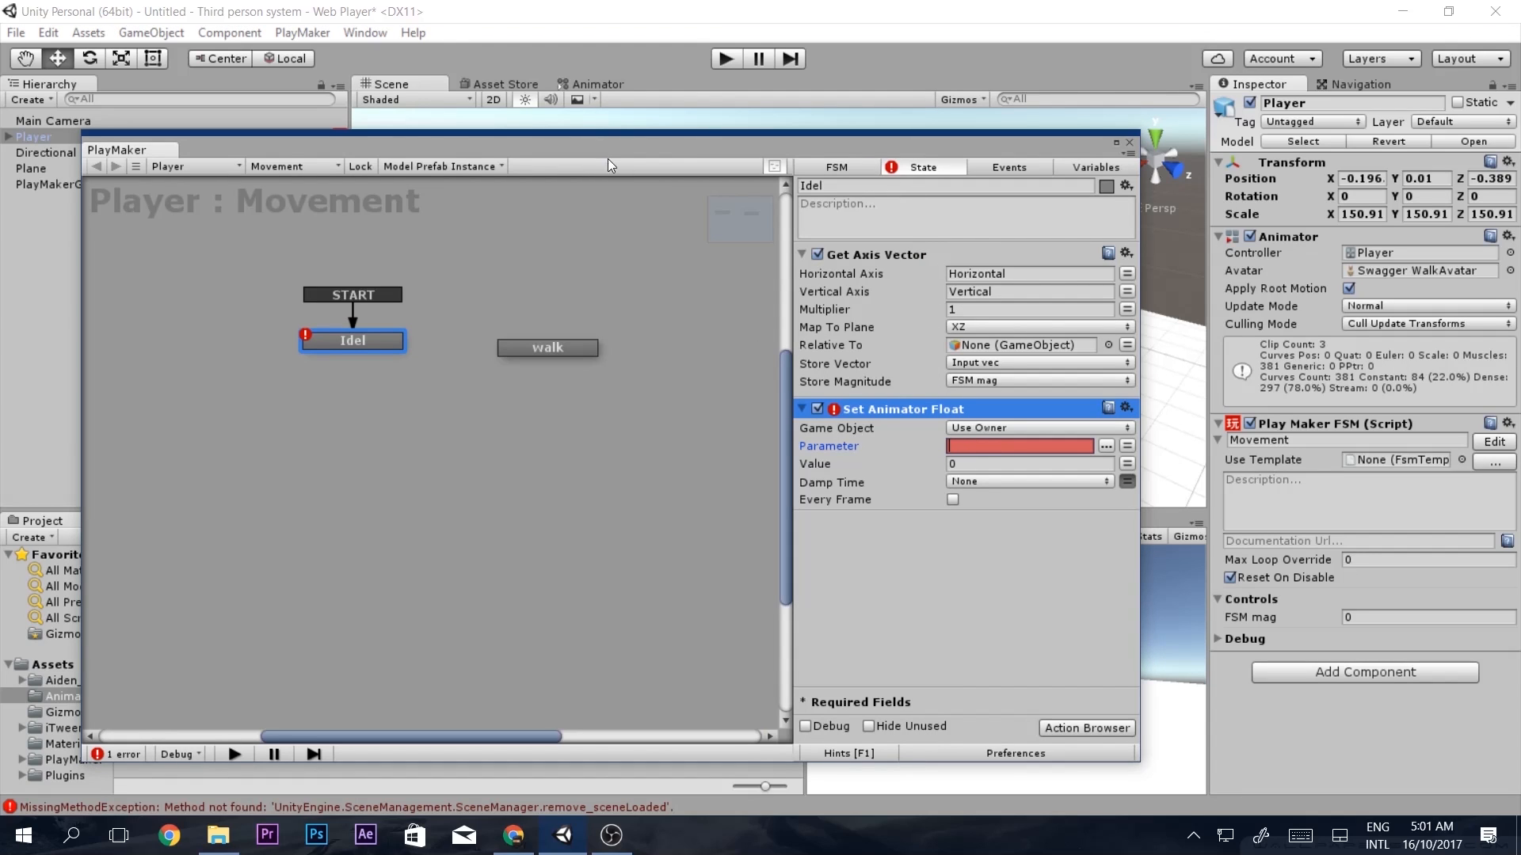
pyautogui.click(596, 83)
pyautogui.click(442, 100)
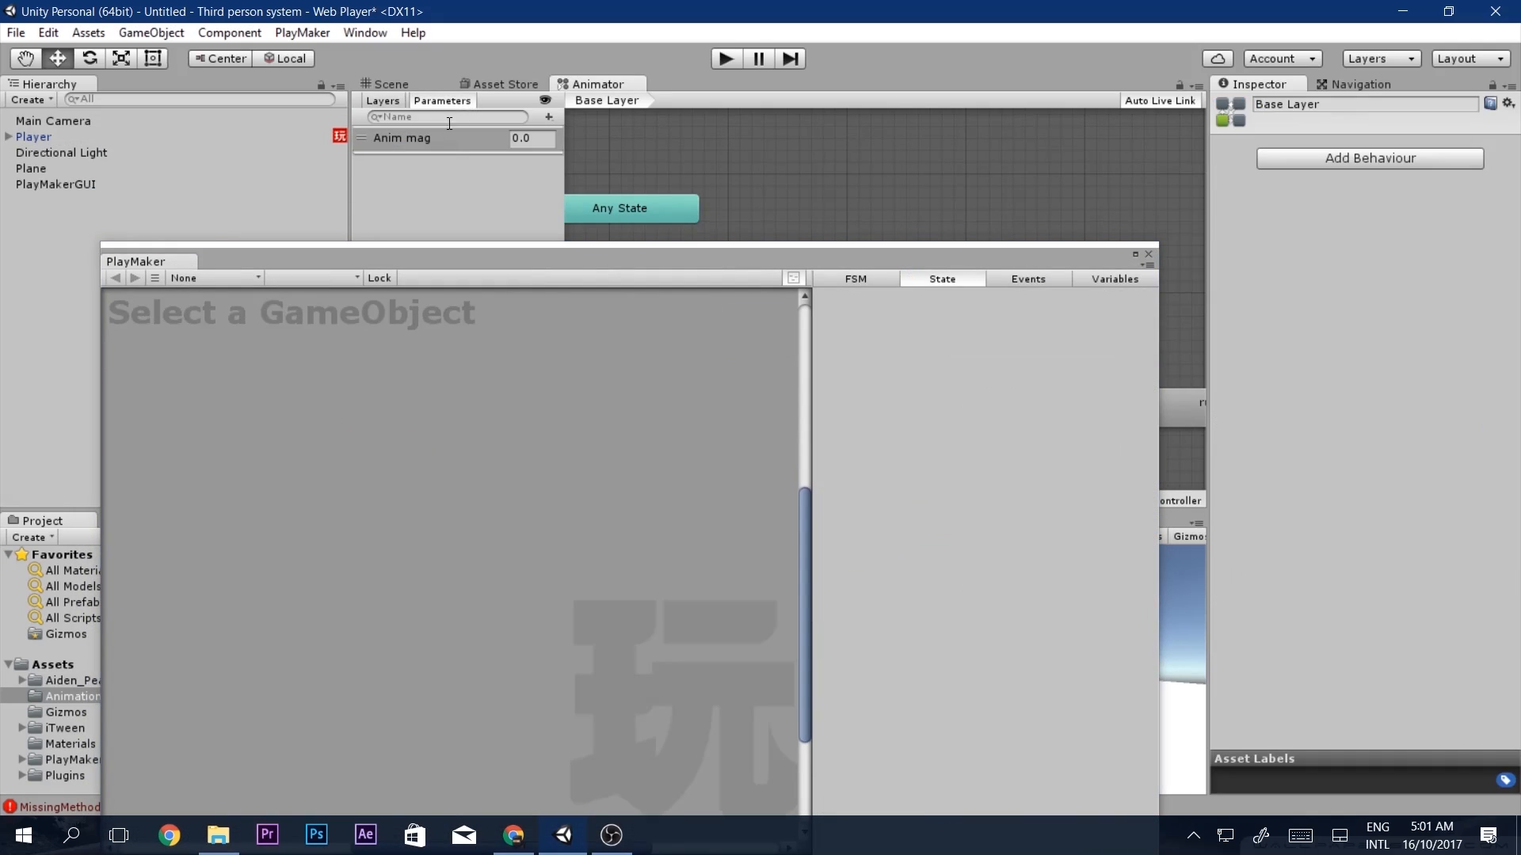
pyautogui.click(426, 140)
pyautogui.doubleClick(418, 140)
pyautogui.hotkey('ctrl', 'c')
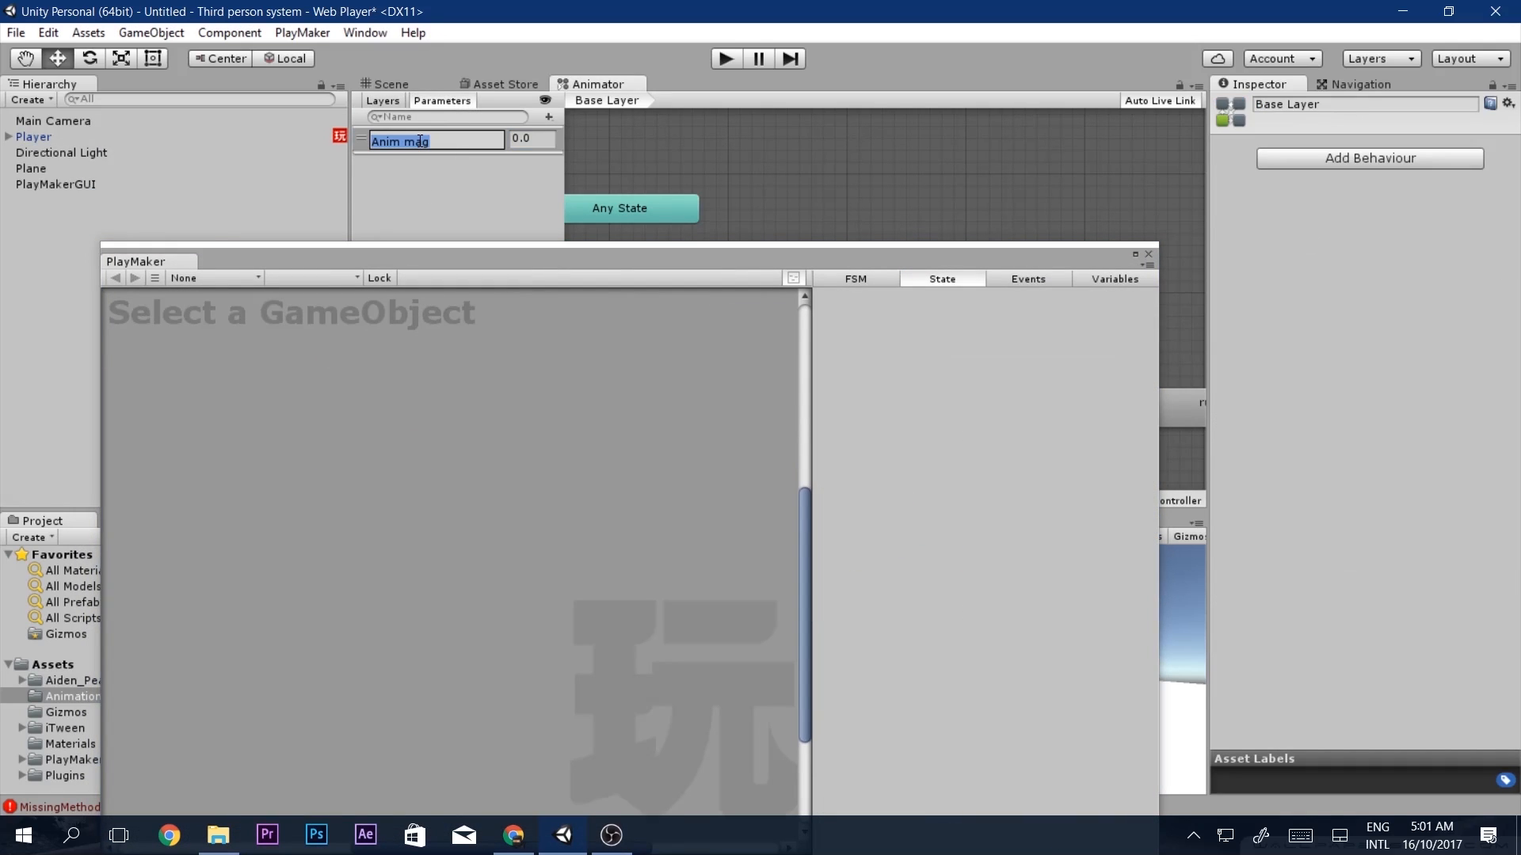
pyautogui.click(74, 137)
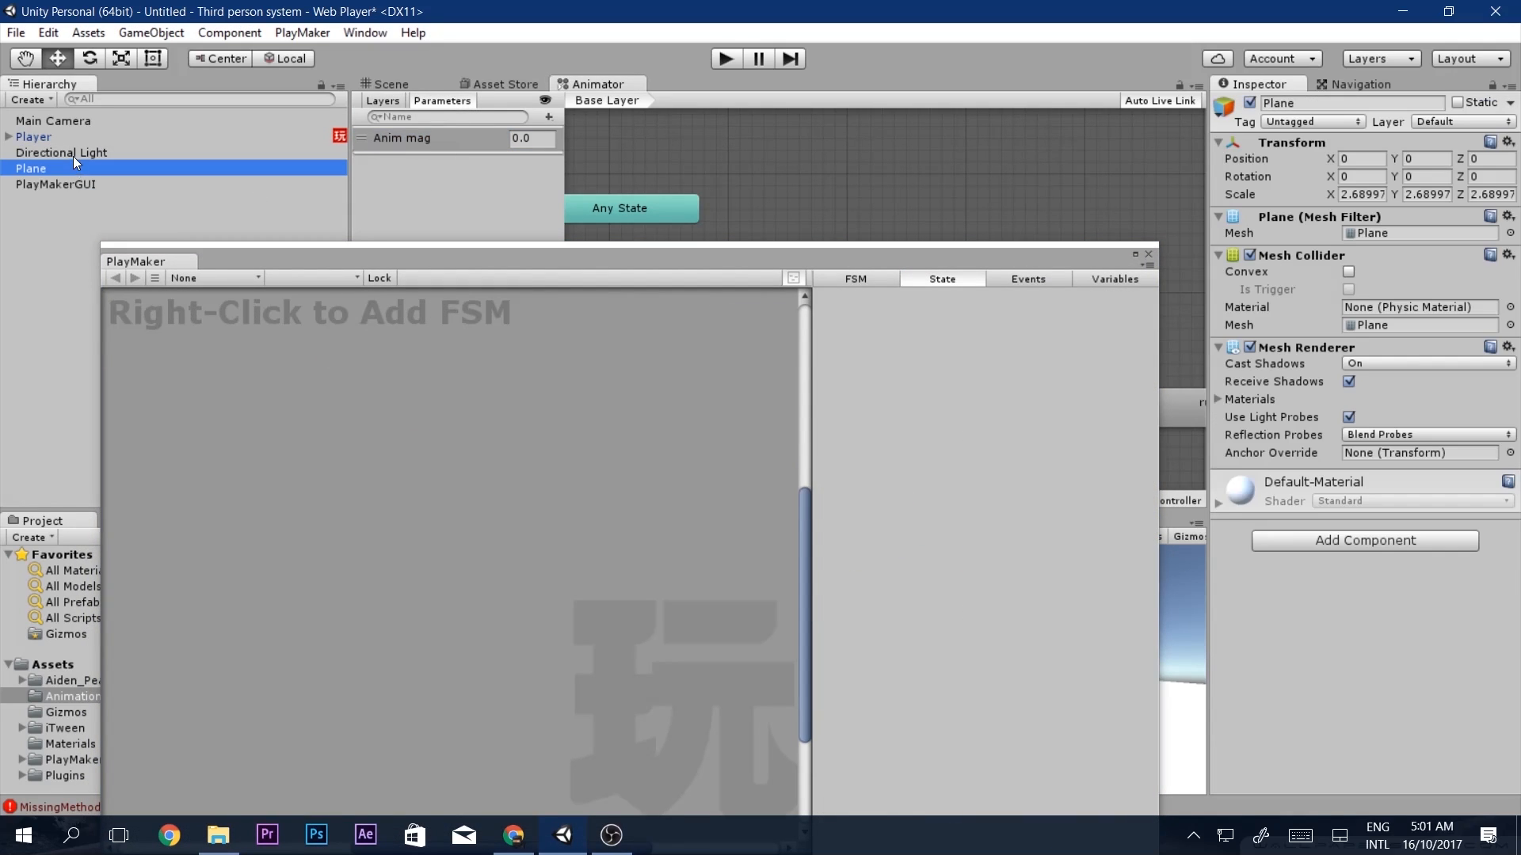
pyautogui.click(1017, 548)
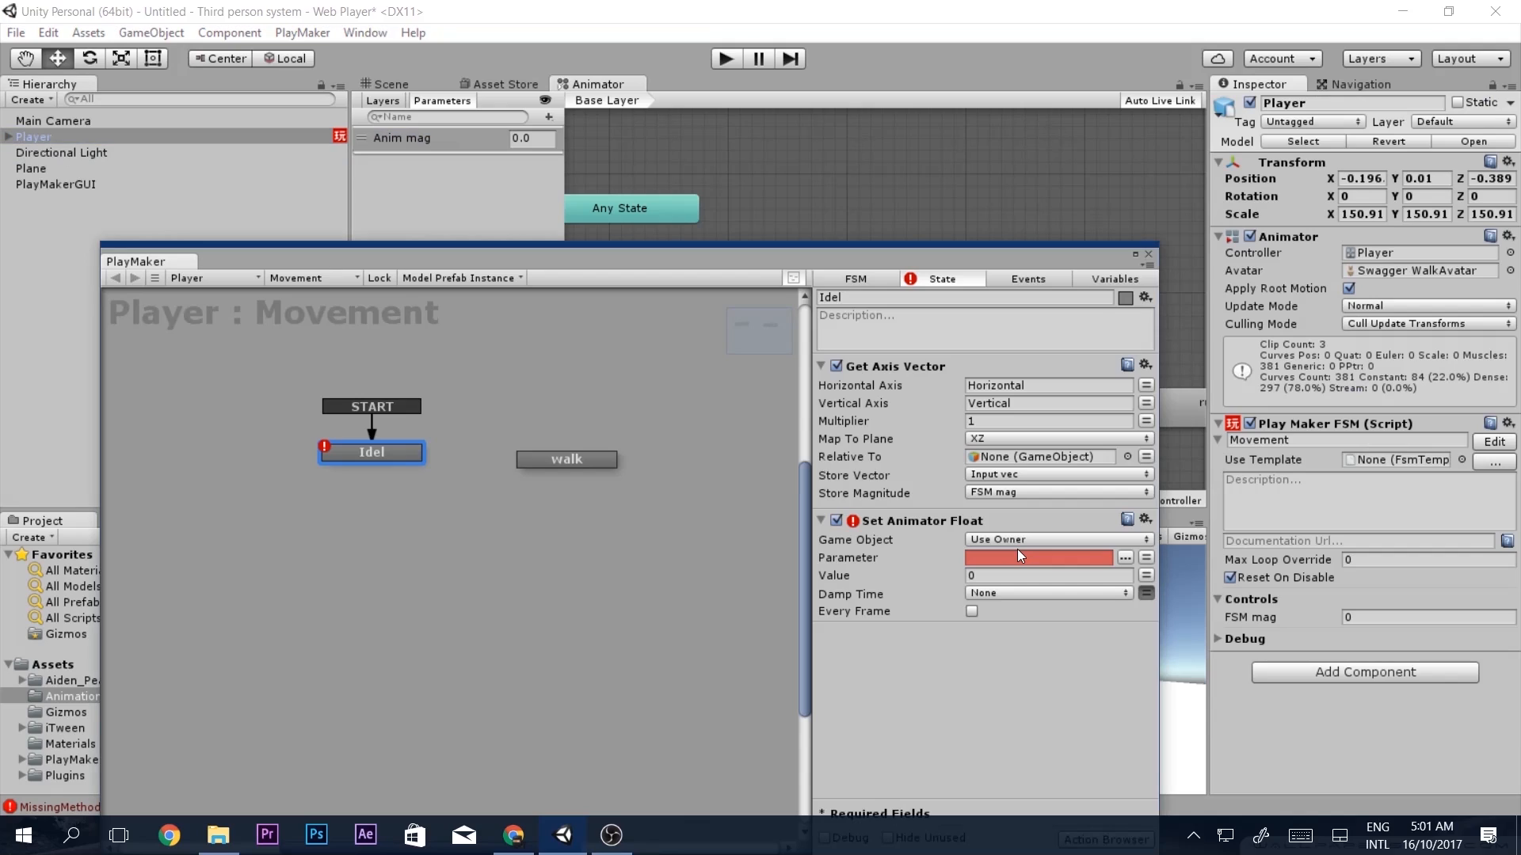
pyautogui.click(1017, 557)
pyautogui.hotkey('ctrl', 'v')
pyautogui.moveTo(959, 257); pyautogui.dragTo(1017, 113)
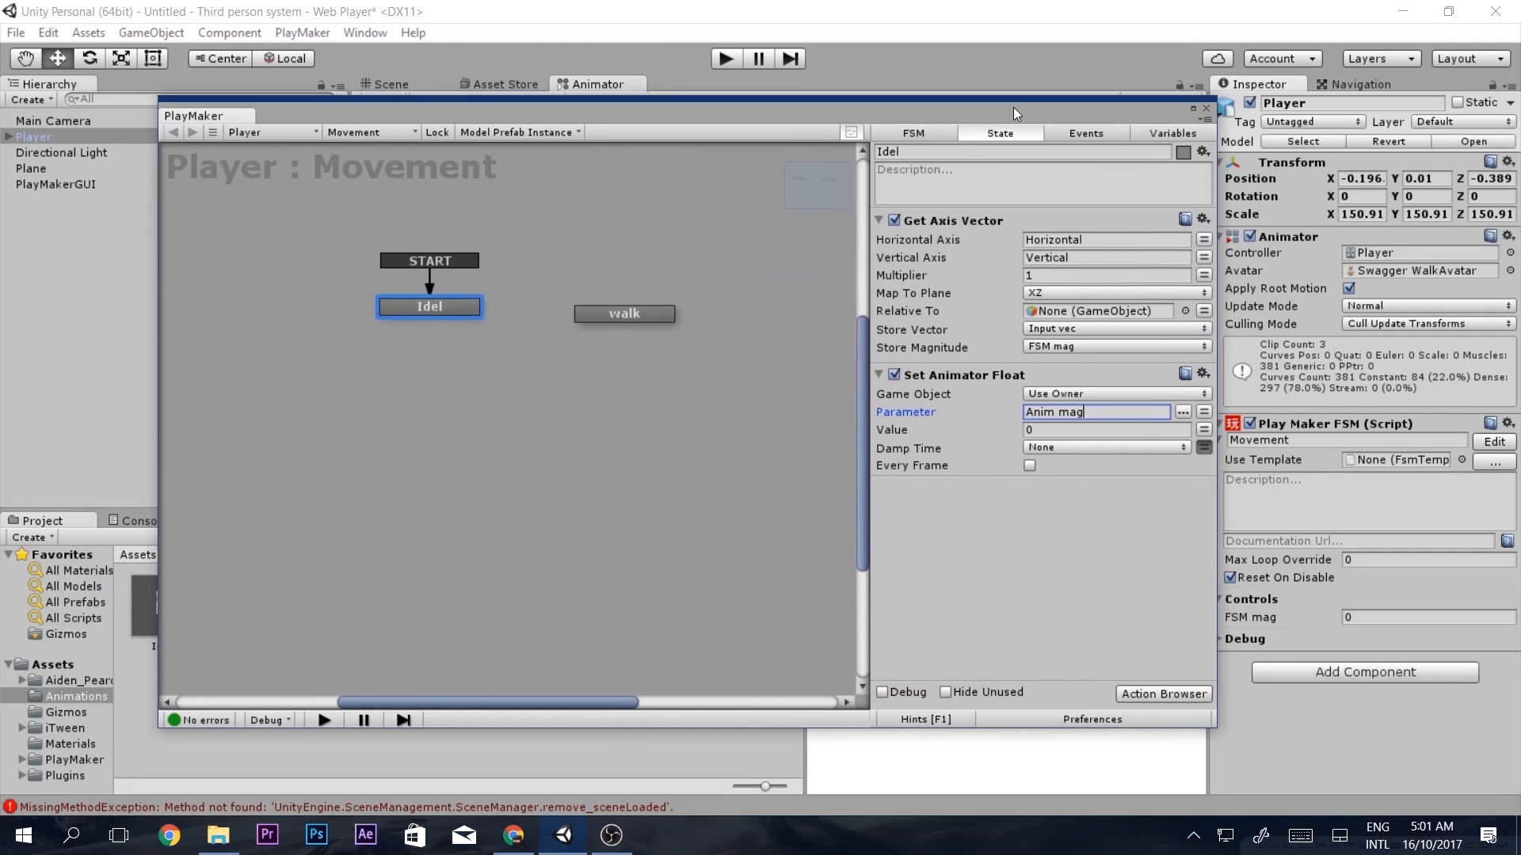
# Set the Set Animator Float value to the FSM mag variable and have it update every frame.
pyautogui.click(406, 87)
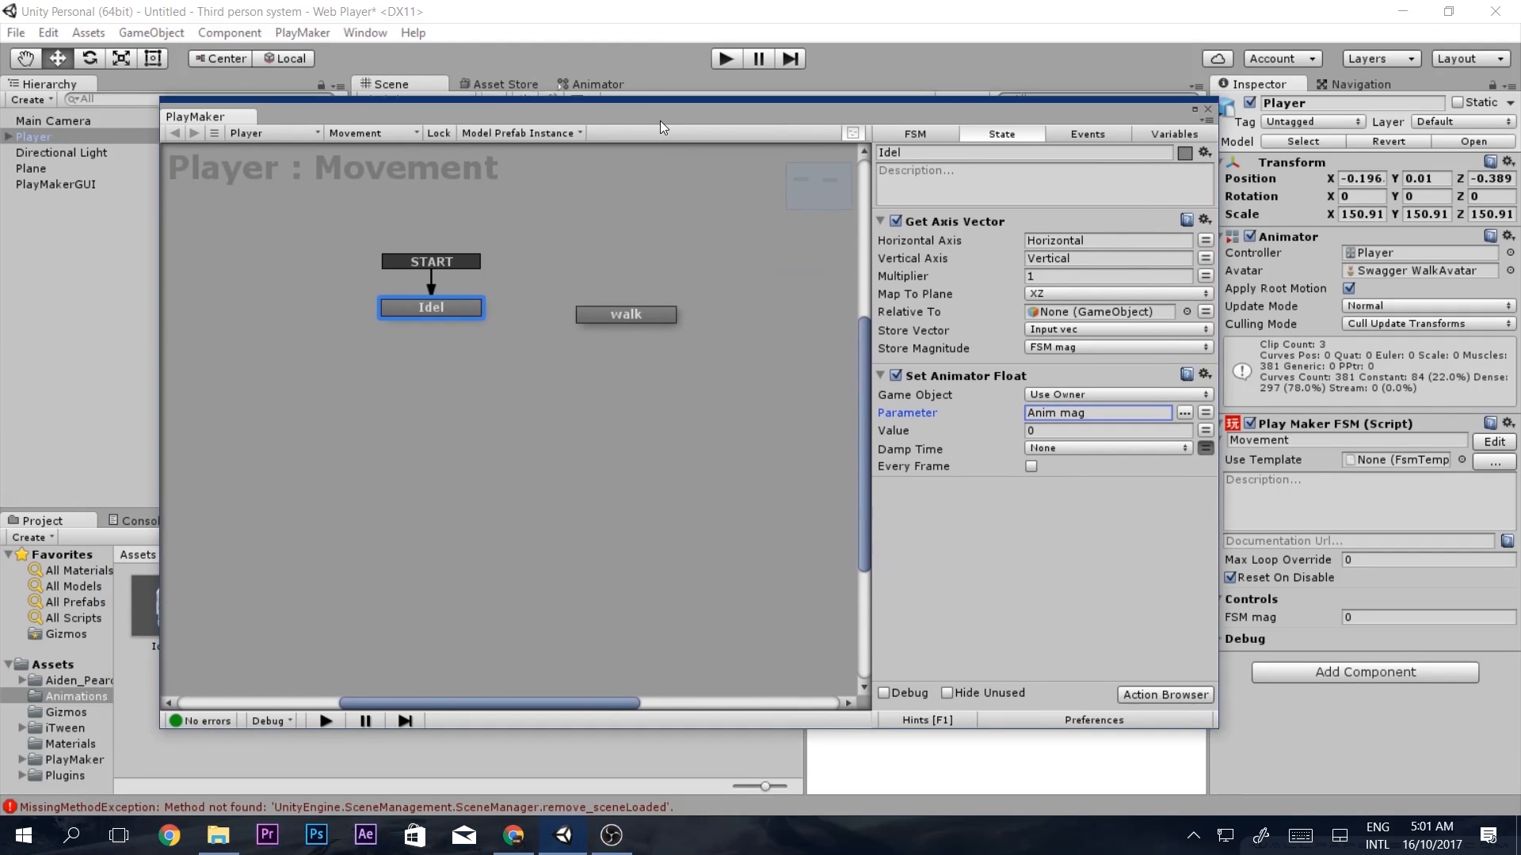
pyautogui.moveTo(659, 120); pyautogui.dragTo(737, 116)
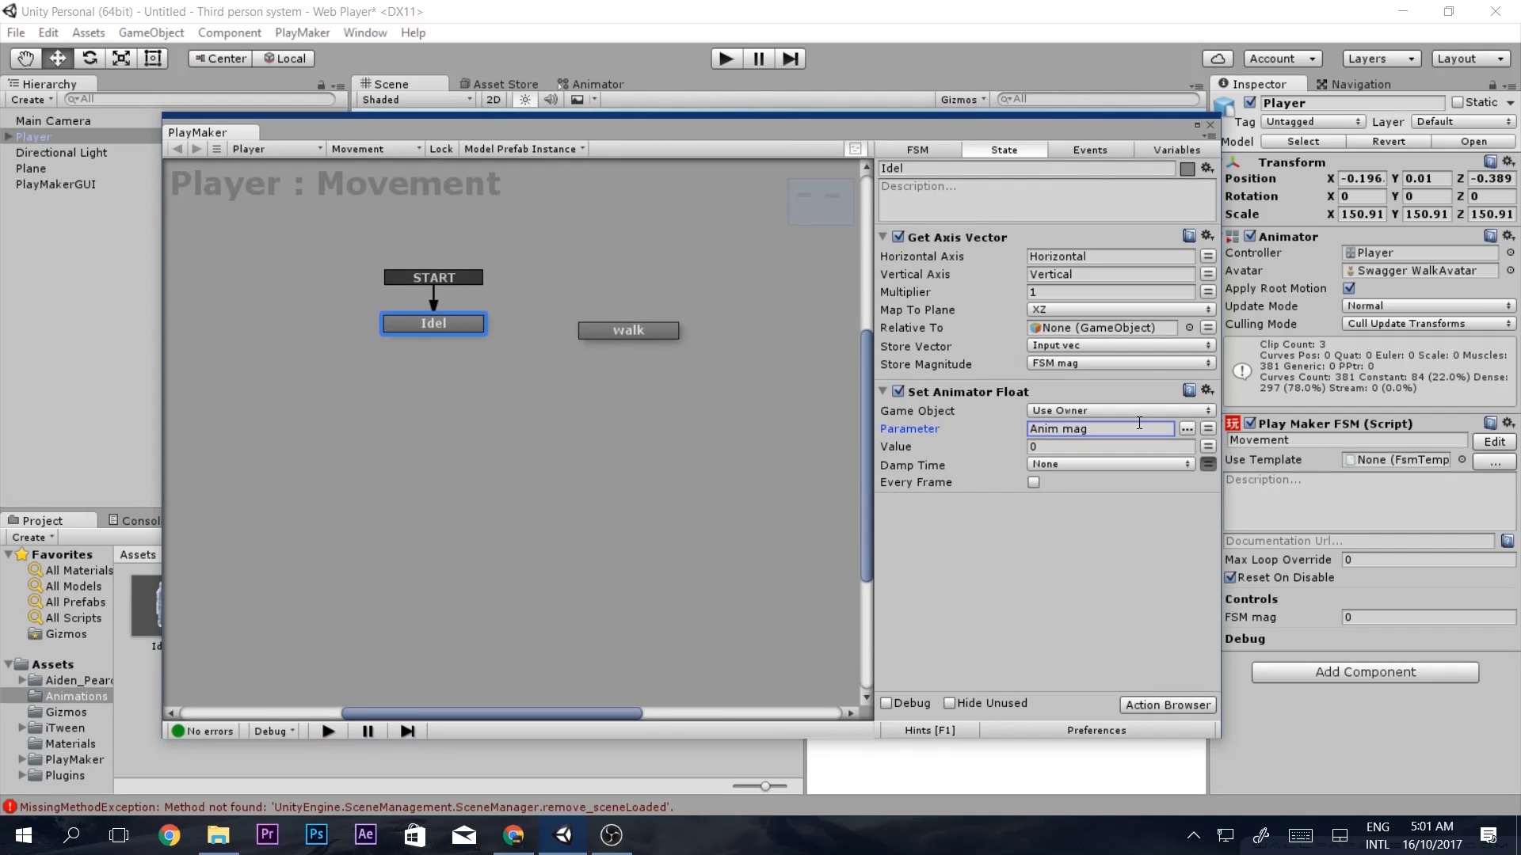
pyautogui.click(1208, 446)
pyautogui.click(1118, 446)
pyautogui.click(1123, 485)
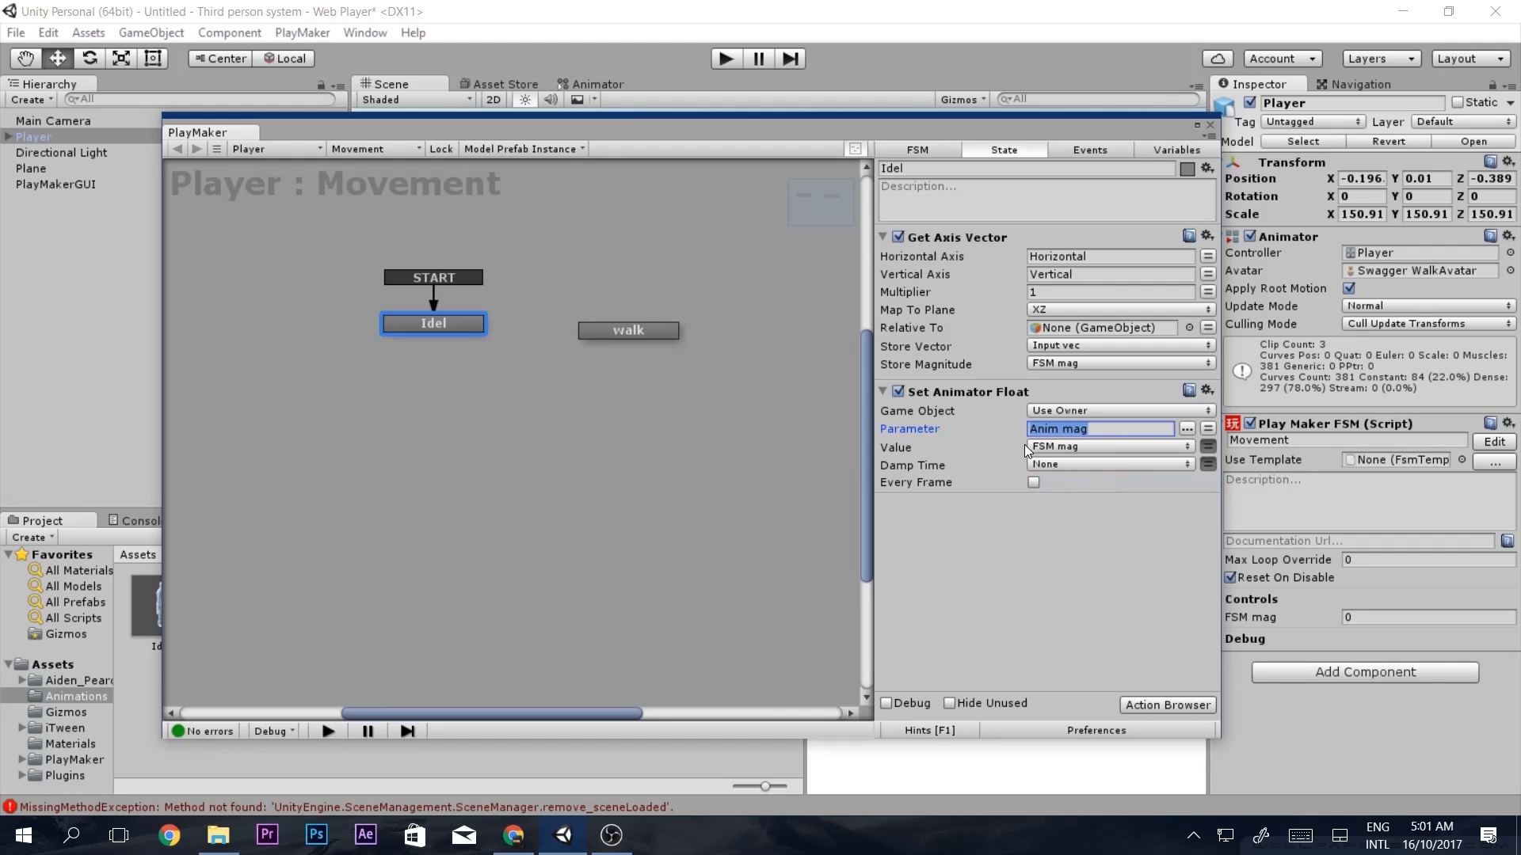
pyautogui.click(1034, 483)
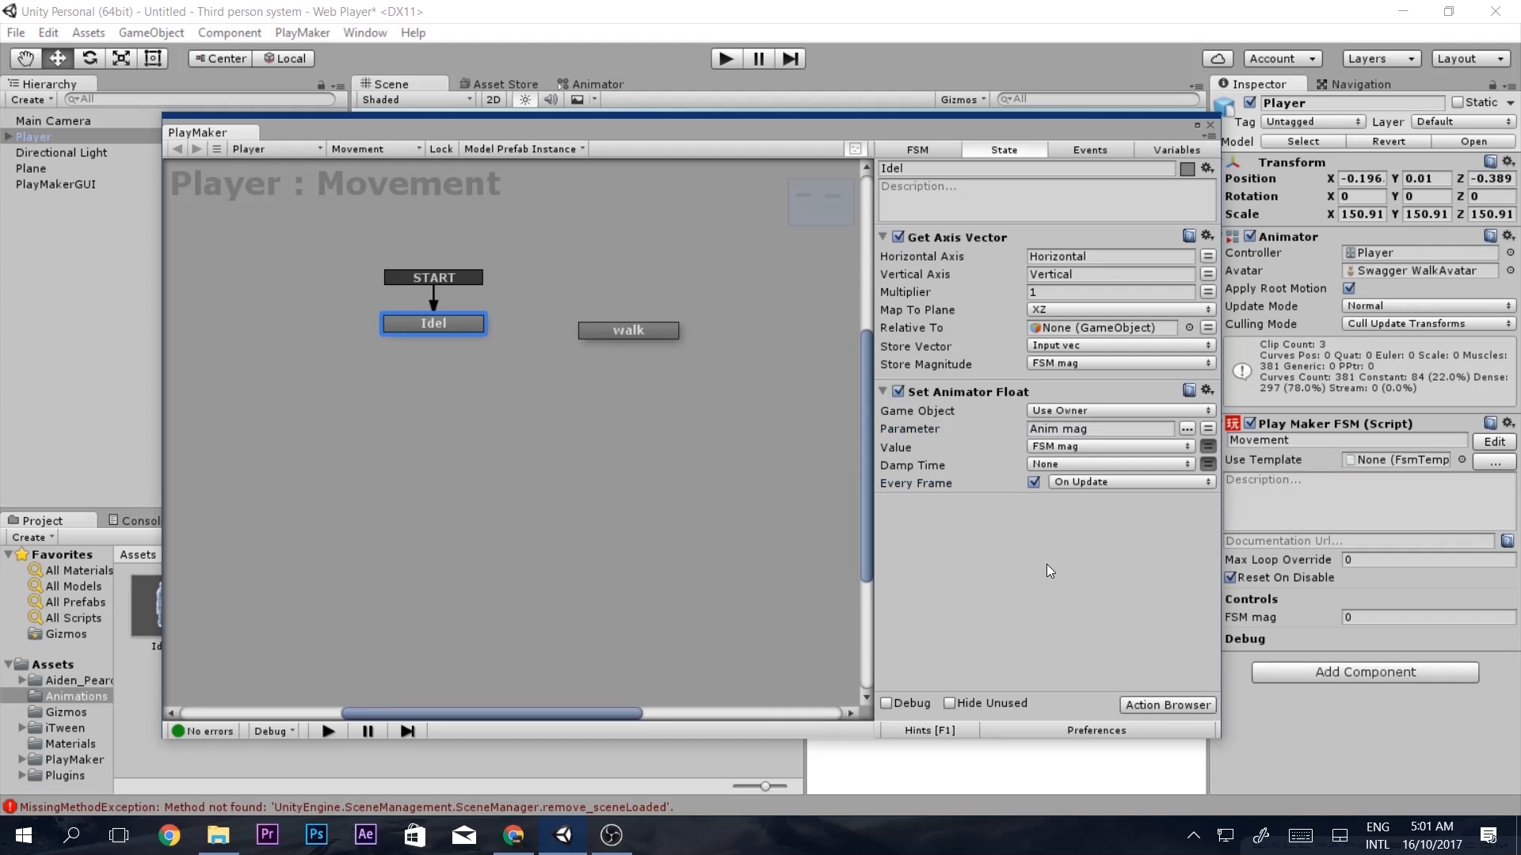
# Add a Float Compare action to the Idel state.
pyautogui.click(1163, 706)
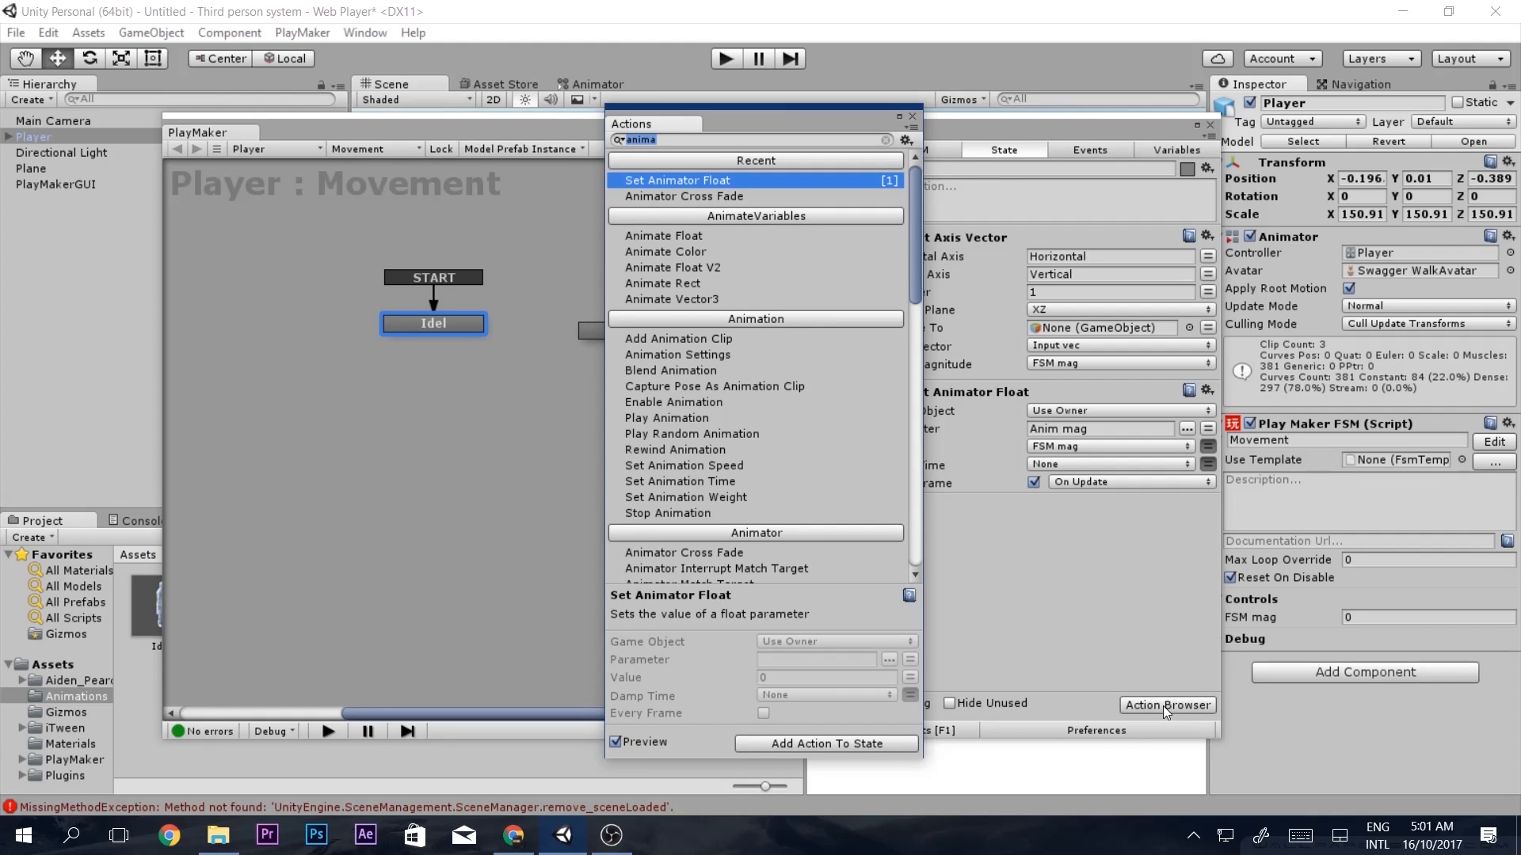
pyautogui.write('comp')
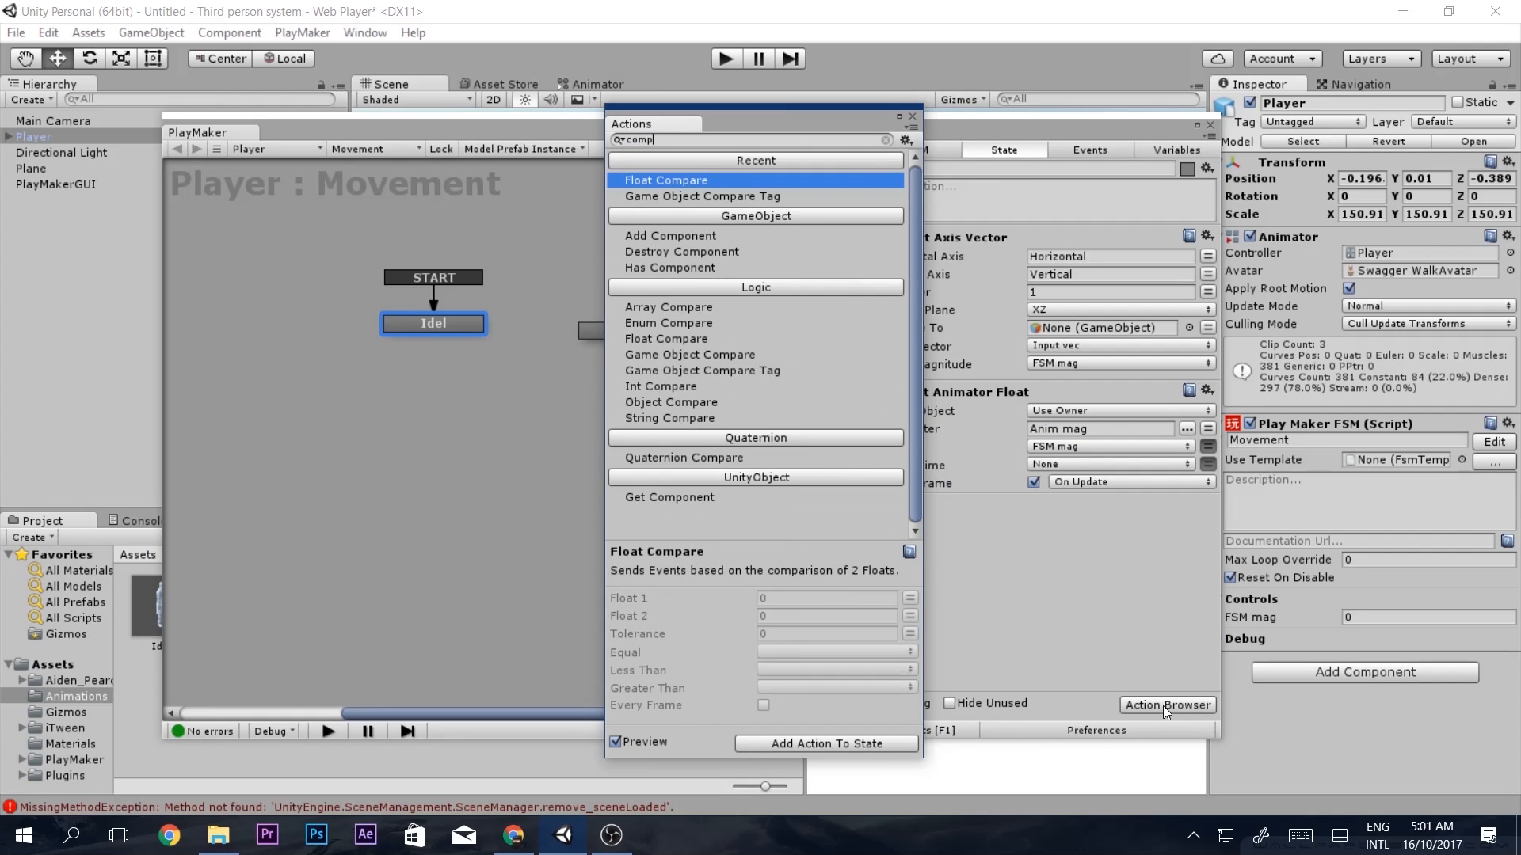
pyautogui.press('Return')
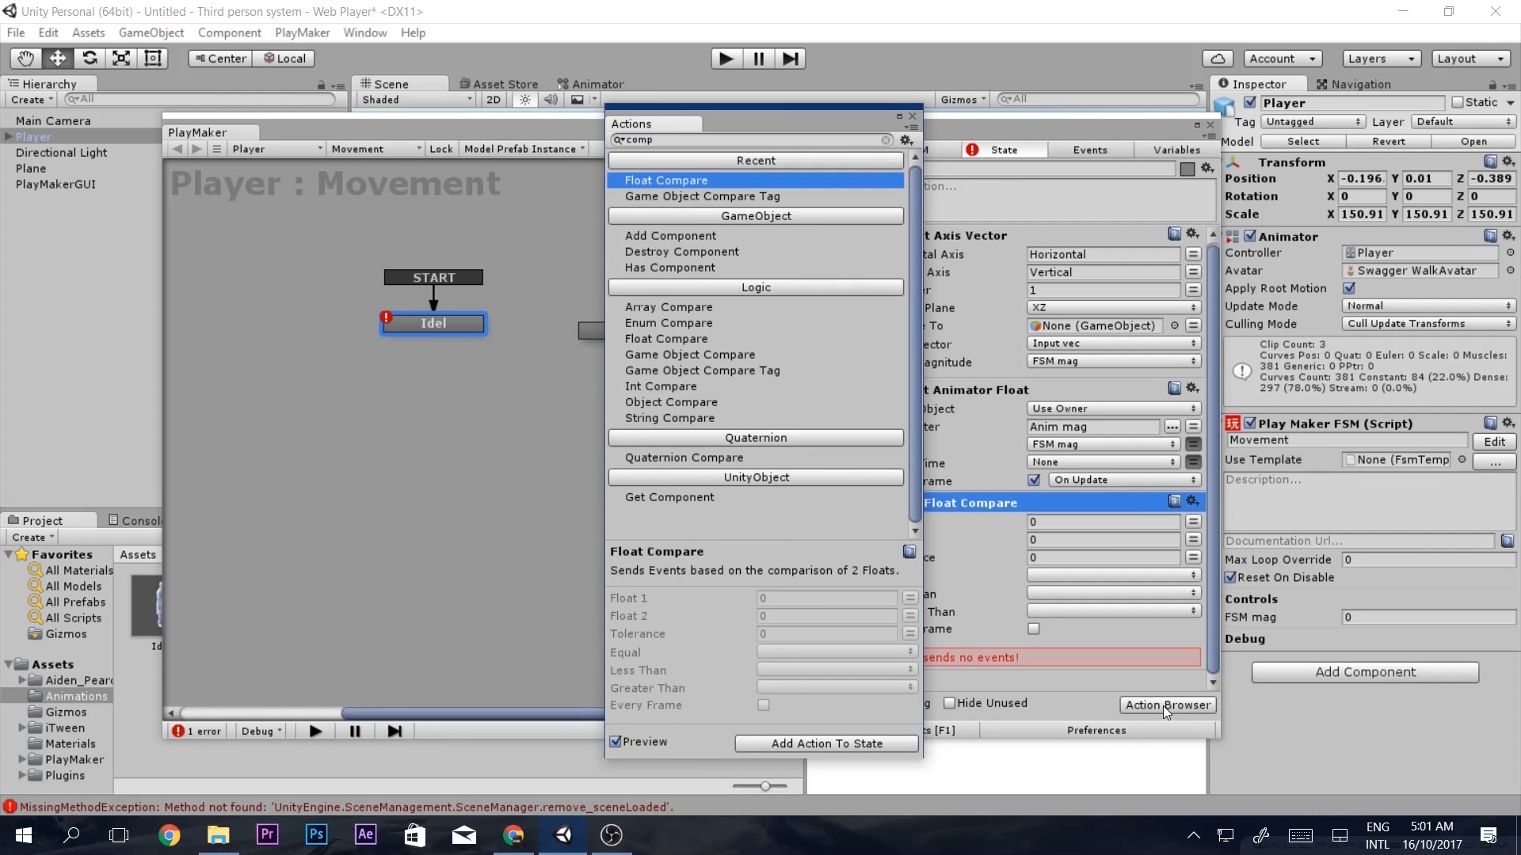
pyautogui.click(912, 117)
# Set the Float Compare action to compare FSM mag as Float 1 with 0.1 as Float 2.
pyautogui.click(1193, 522)
pyautogui.click(1173, 521)
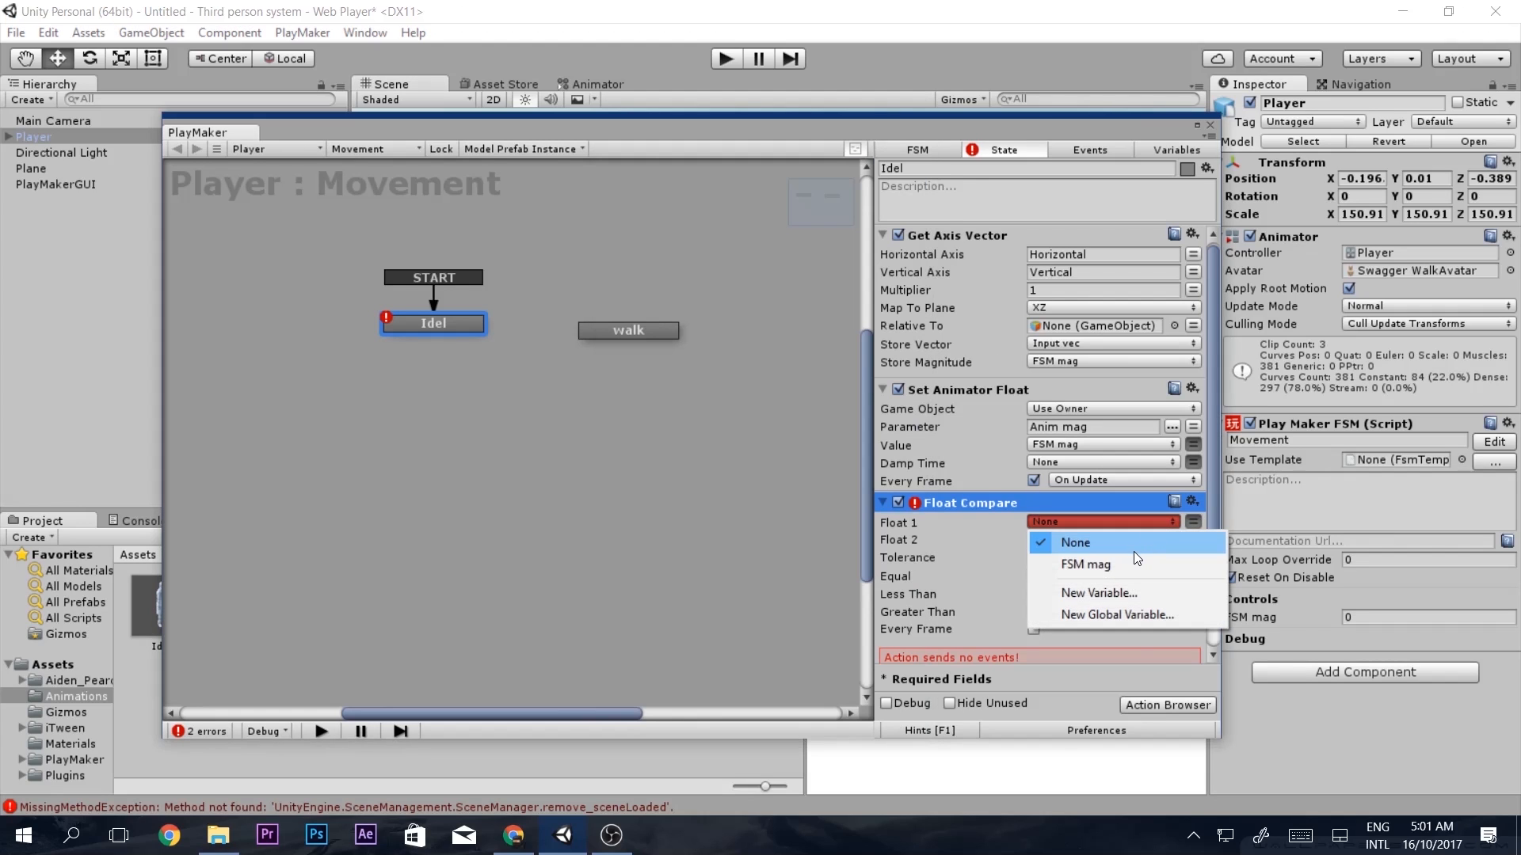
pyautogui.click(1058, 567)
pyautogui.click(1043, 542)
pyautogui.write('1')
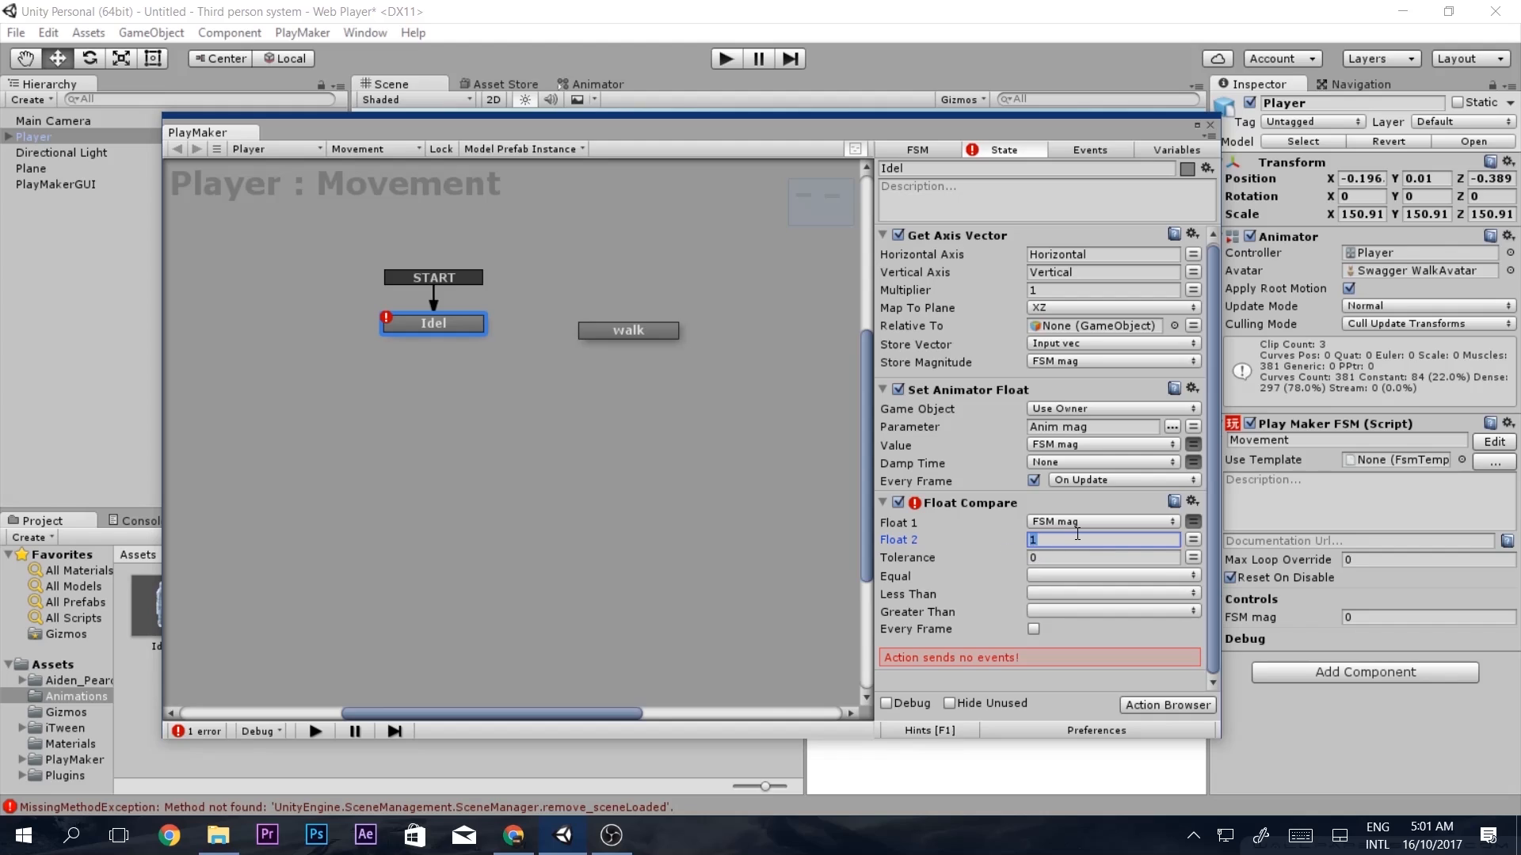
pyautogui.press('BackSpace')
pyautogui.write('0.1')
# Create a To walk event for the Greater Than result and link its transition from Idel to the walk state.
pyautogui.click(1037, 611)
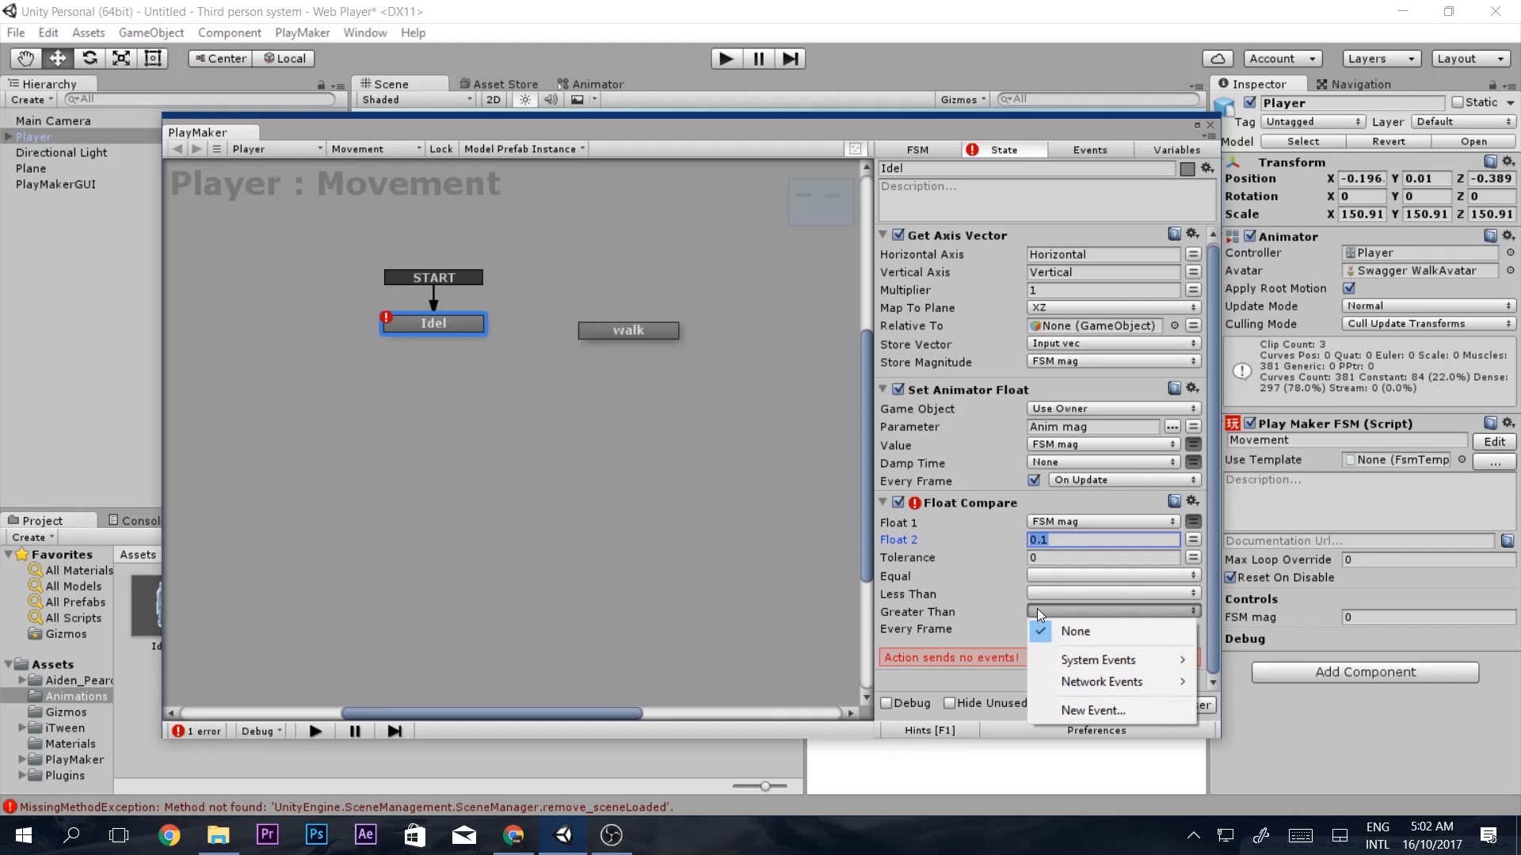
pyautogui.click(1093, 710)
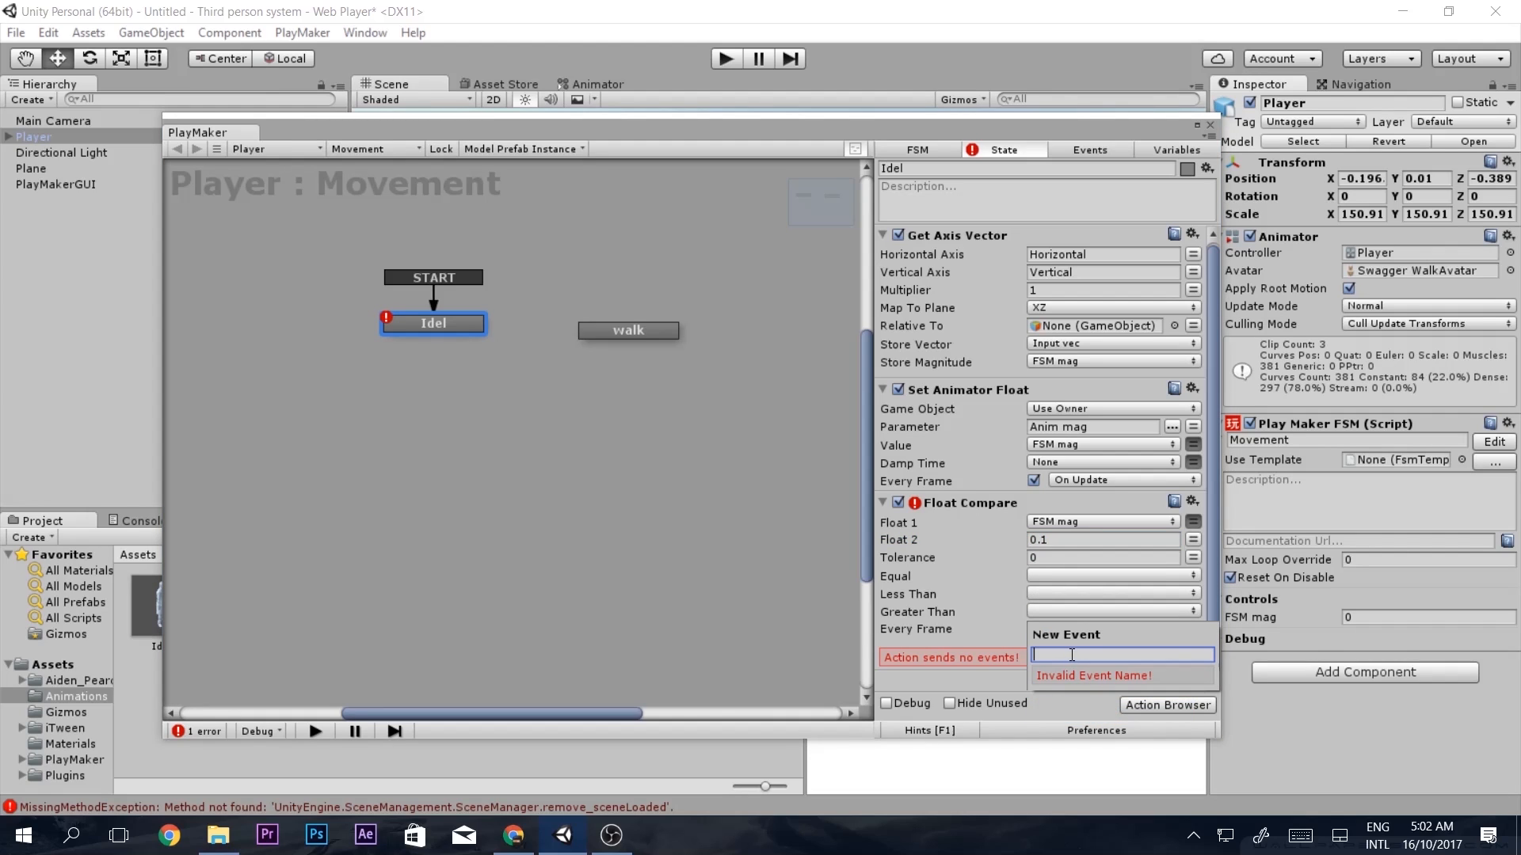
pyautogui.write('To walk')
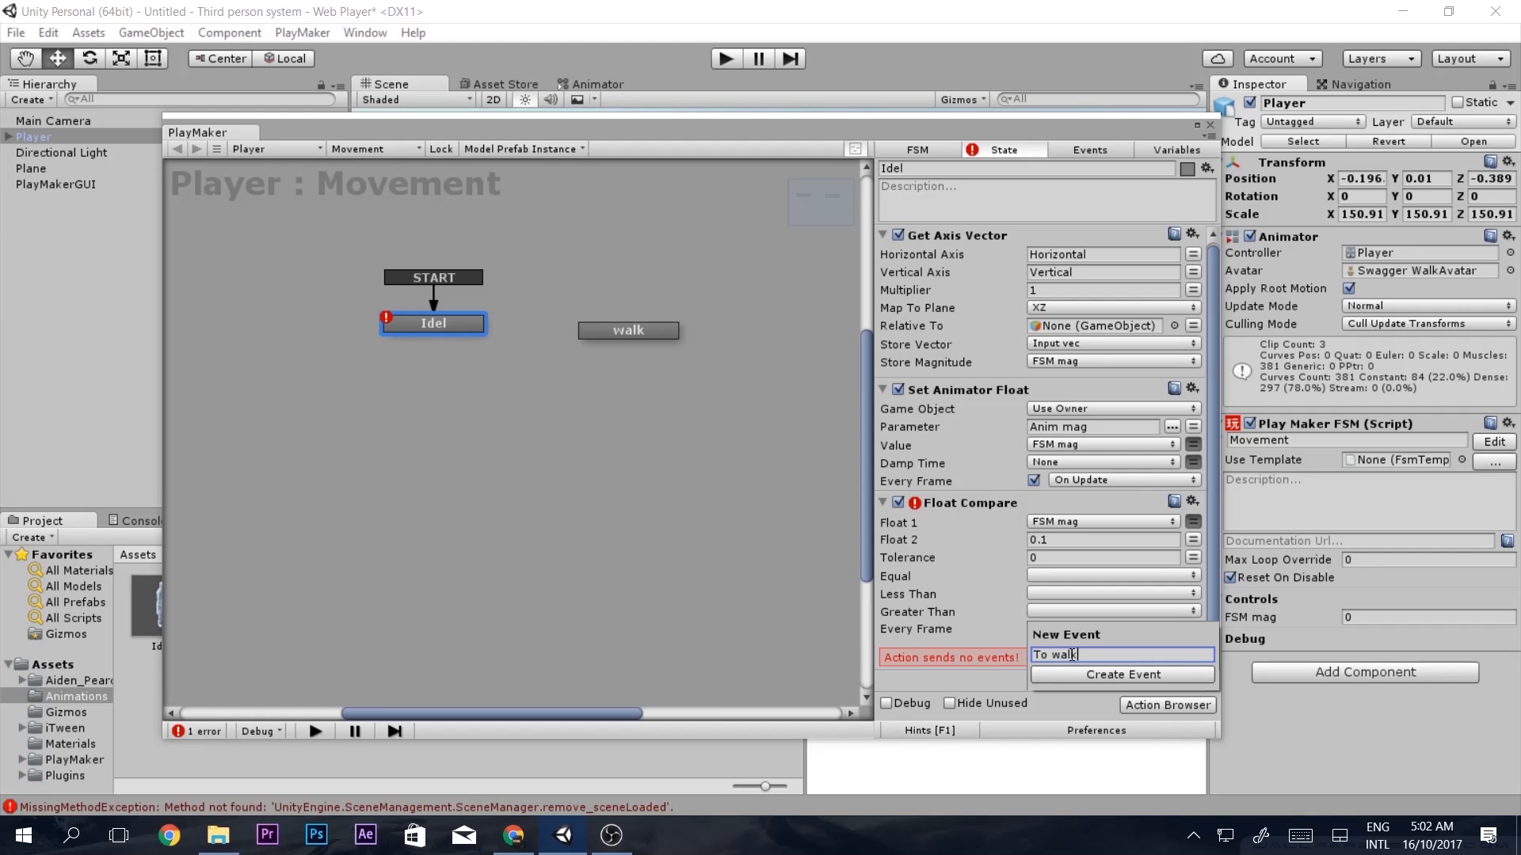
pyautogui.press('Return')
pyautogui.click(1068, 646)
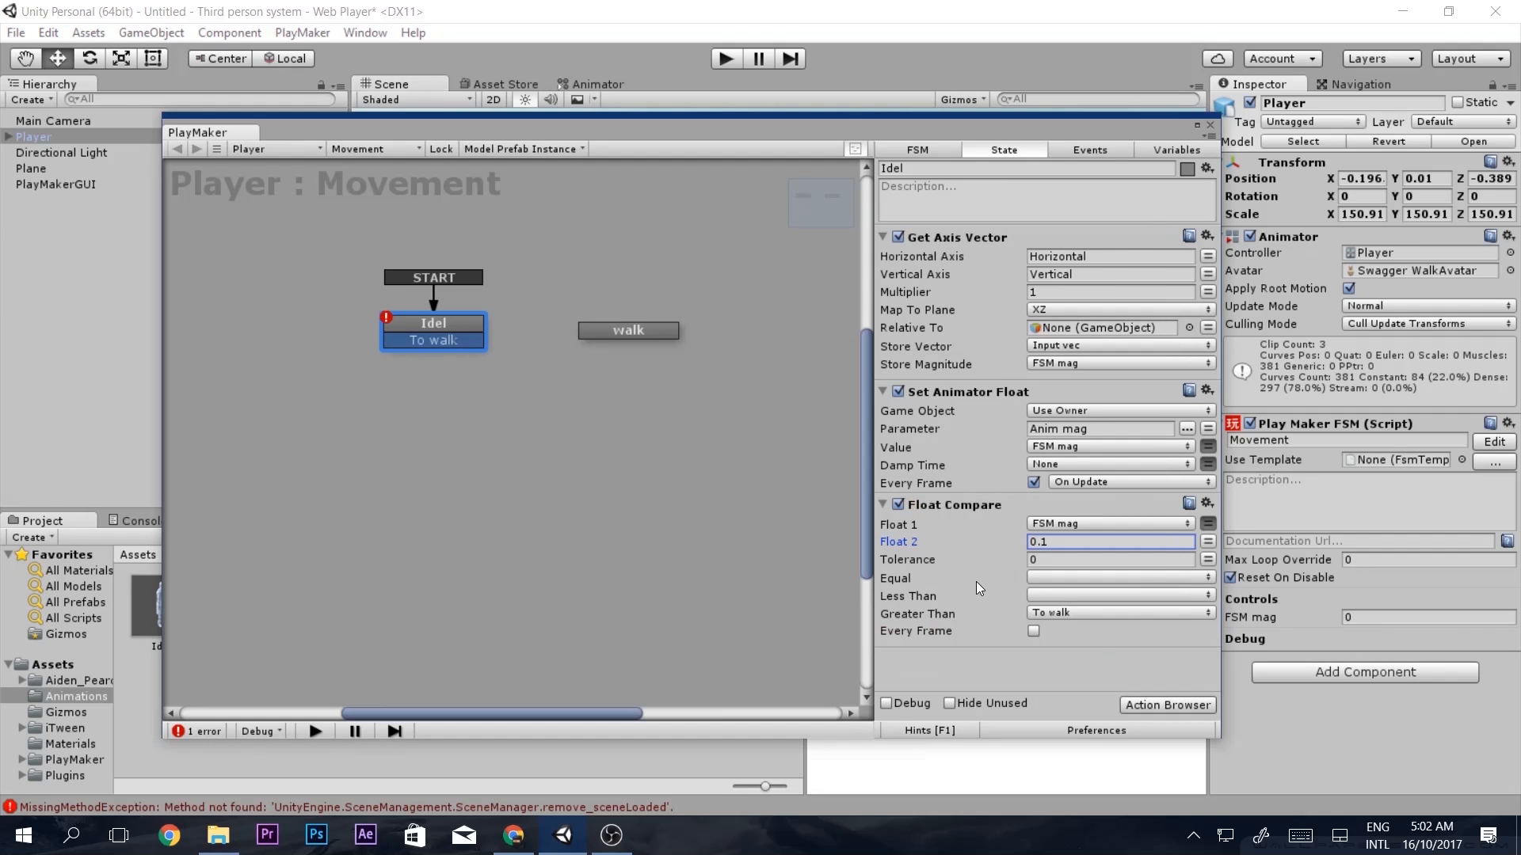
pyautogui.moveTo(455, 340); pyautogui.dragTo(616, 329)
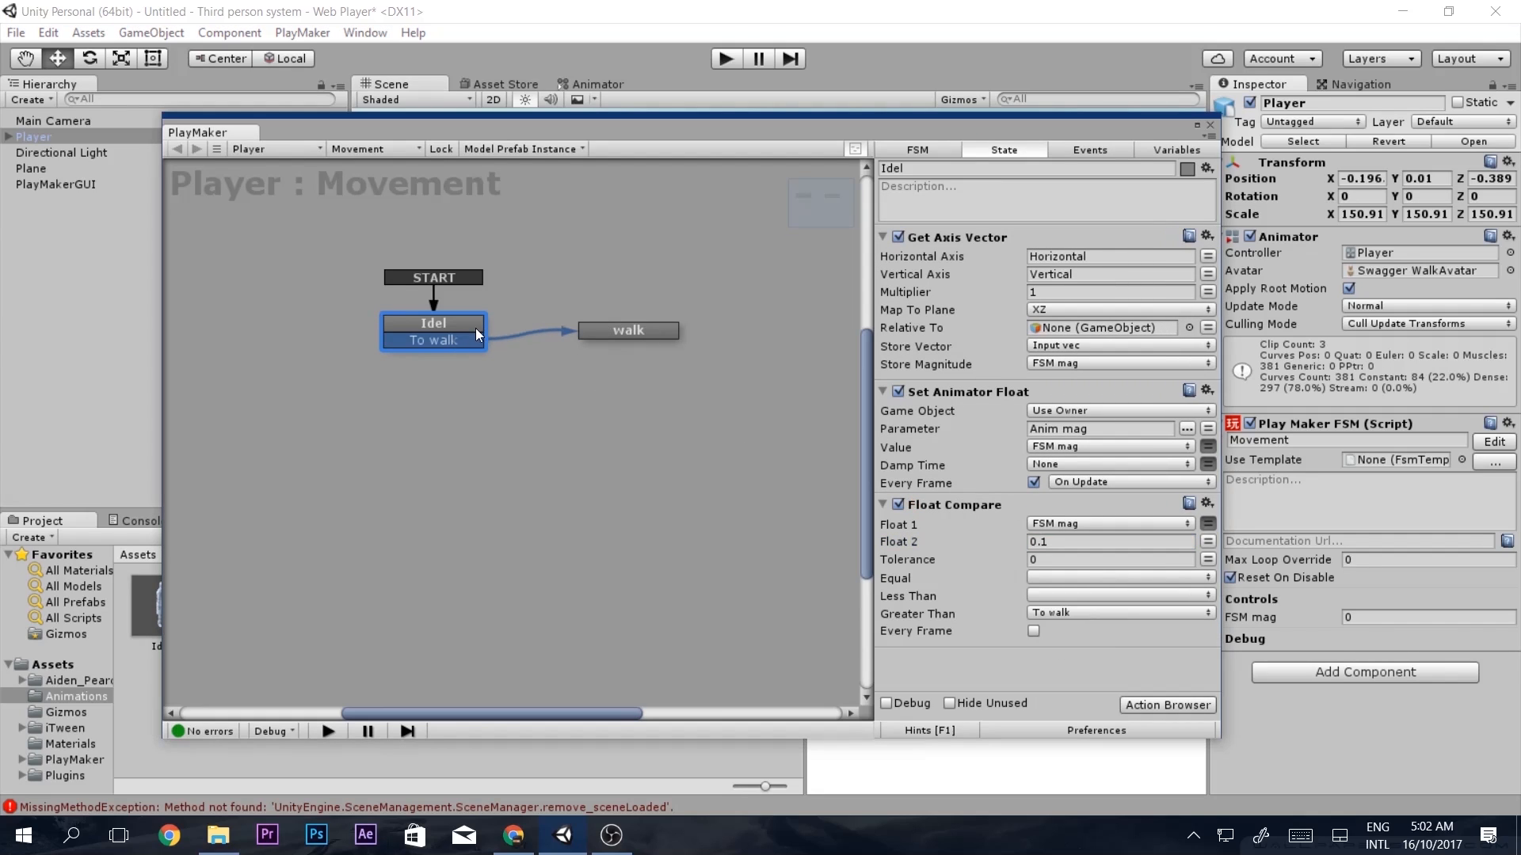
# Check the idel and walk states in the Animator, and make the Float Compare action run every frame.
pyautogui.moveTo(895, 161); pyautogui.dragTo(879, 331)
pyautogui.click(598, 84)
pyautogui.moveTo(673, 312); pyautogui.dragTo(557, 503)
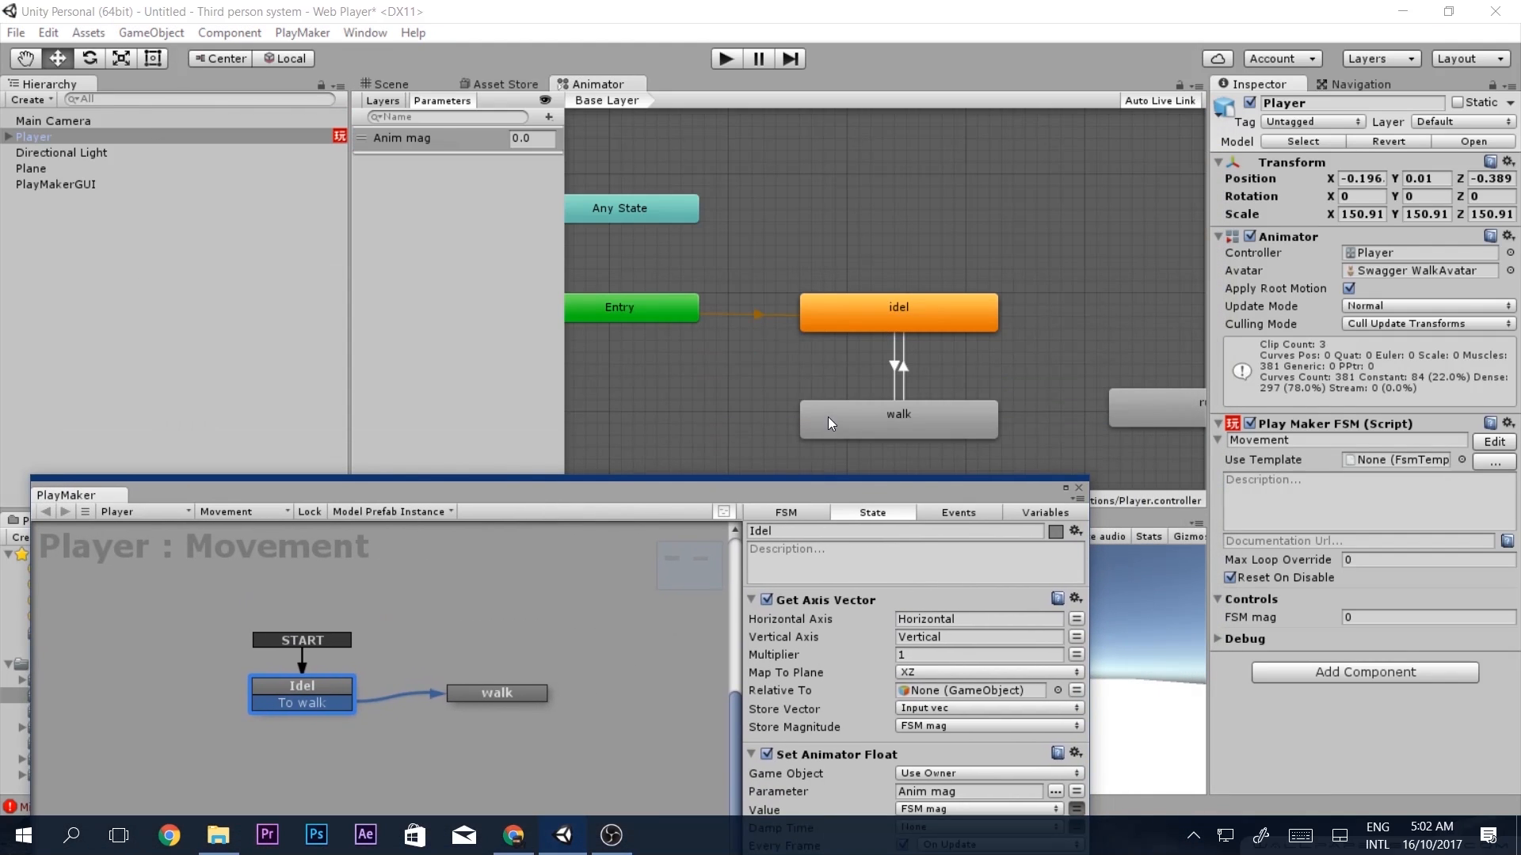
pyautogui.moveTo(838, 483); pyautogui.dragTo(939, 143)
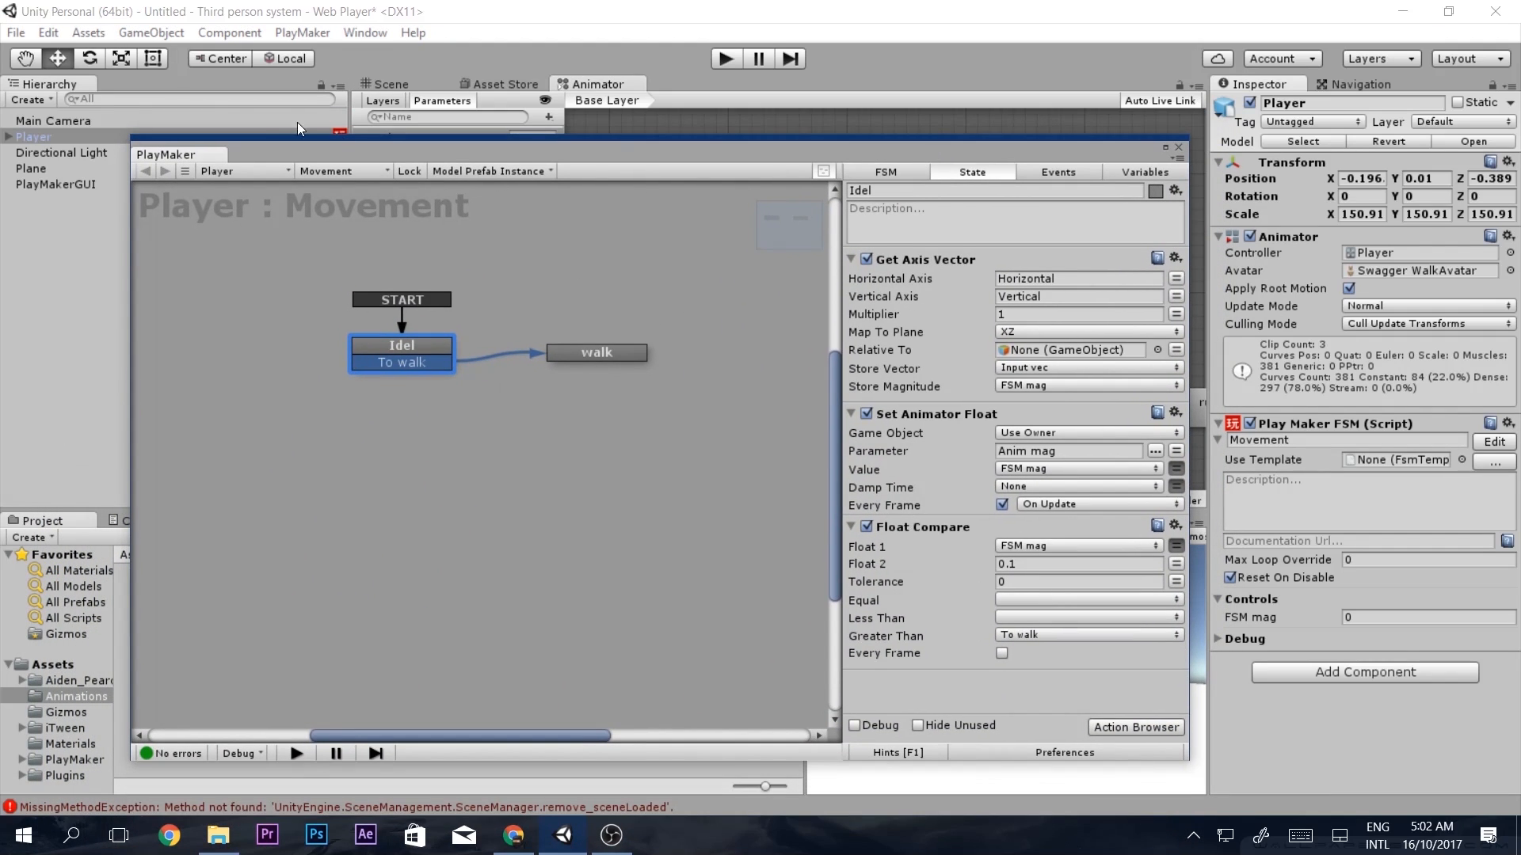
pyautogui.click(1025, 563)
pyautogui.click(859, 662)
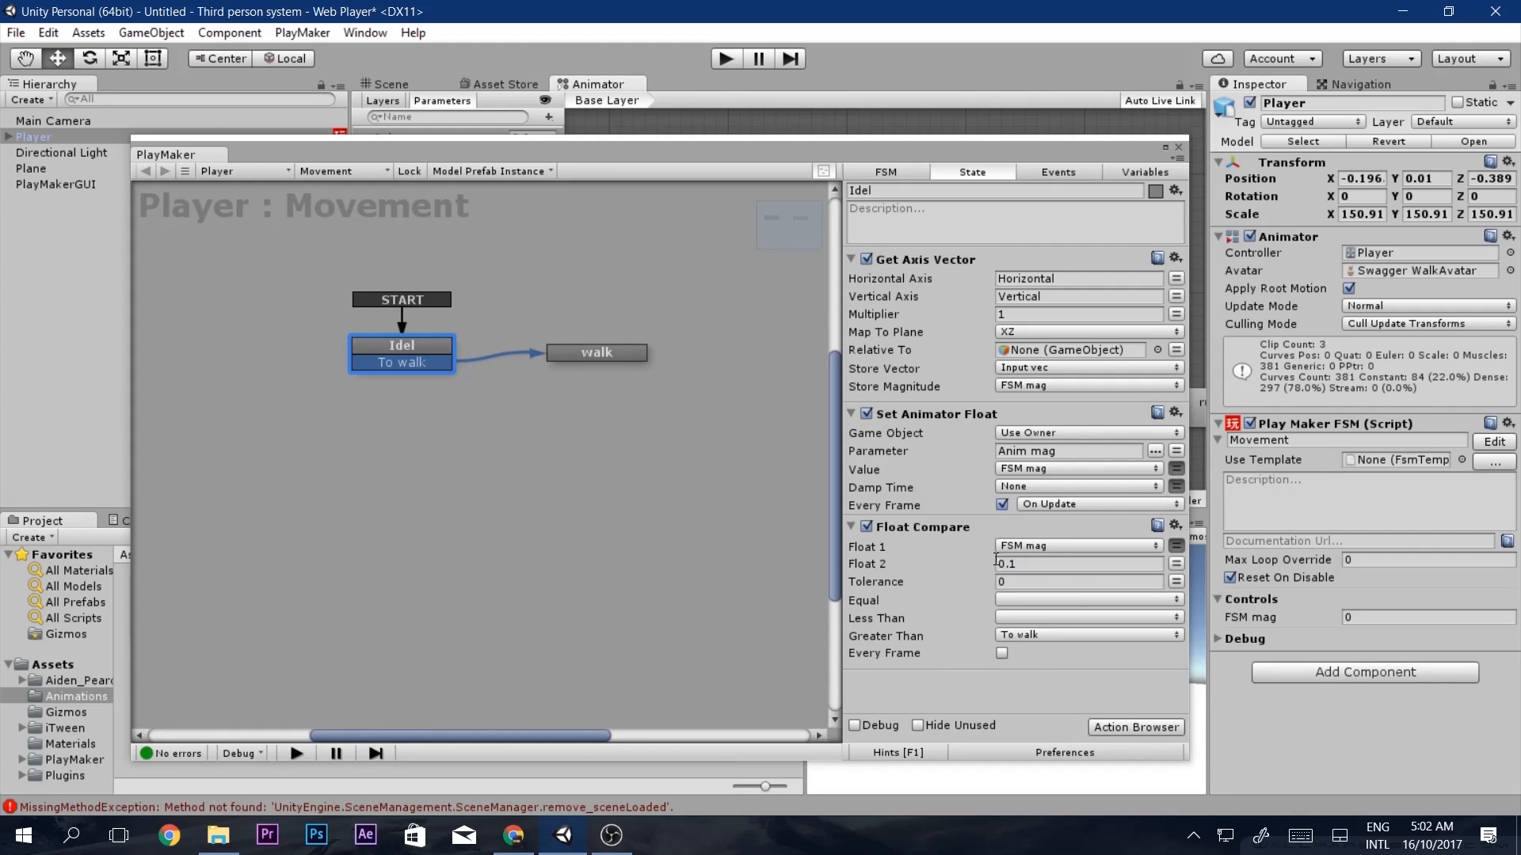
pyautogui.click(1002, 652)
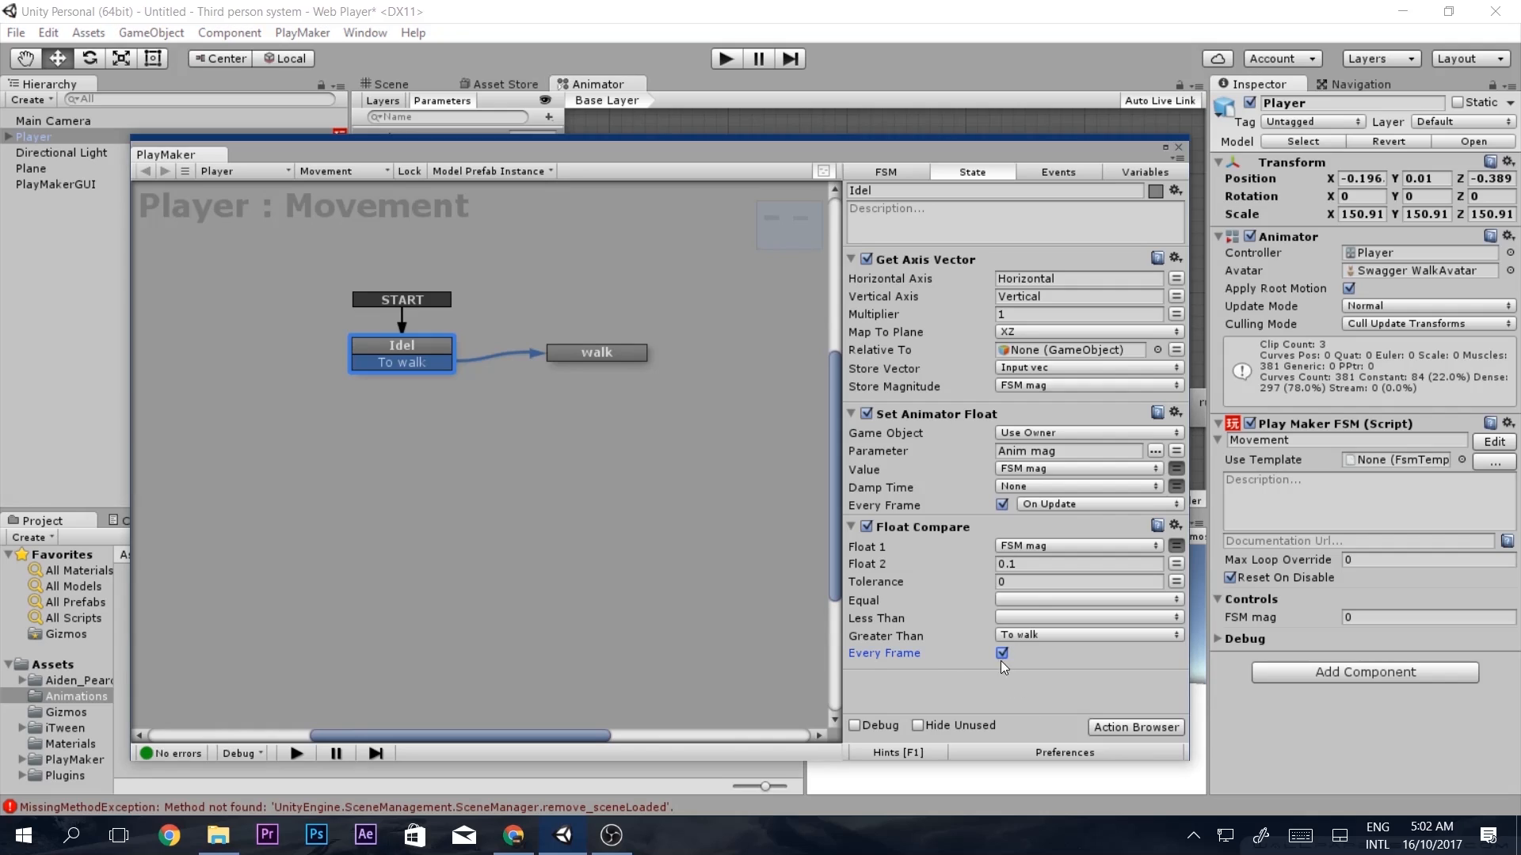
# Copy the Get Axis Vector, Set Animator Float and Float Compare actions from Idel into the walk state.
pyautogui.click(927, 258)
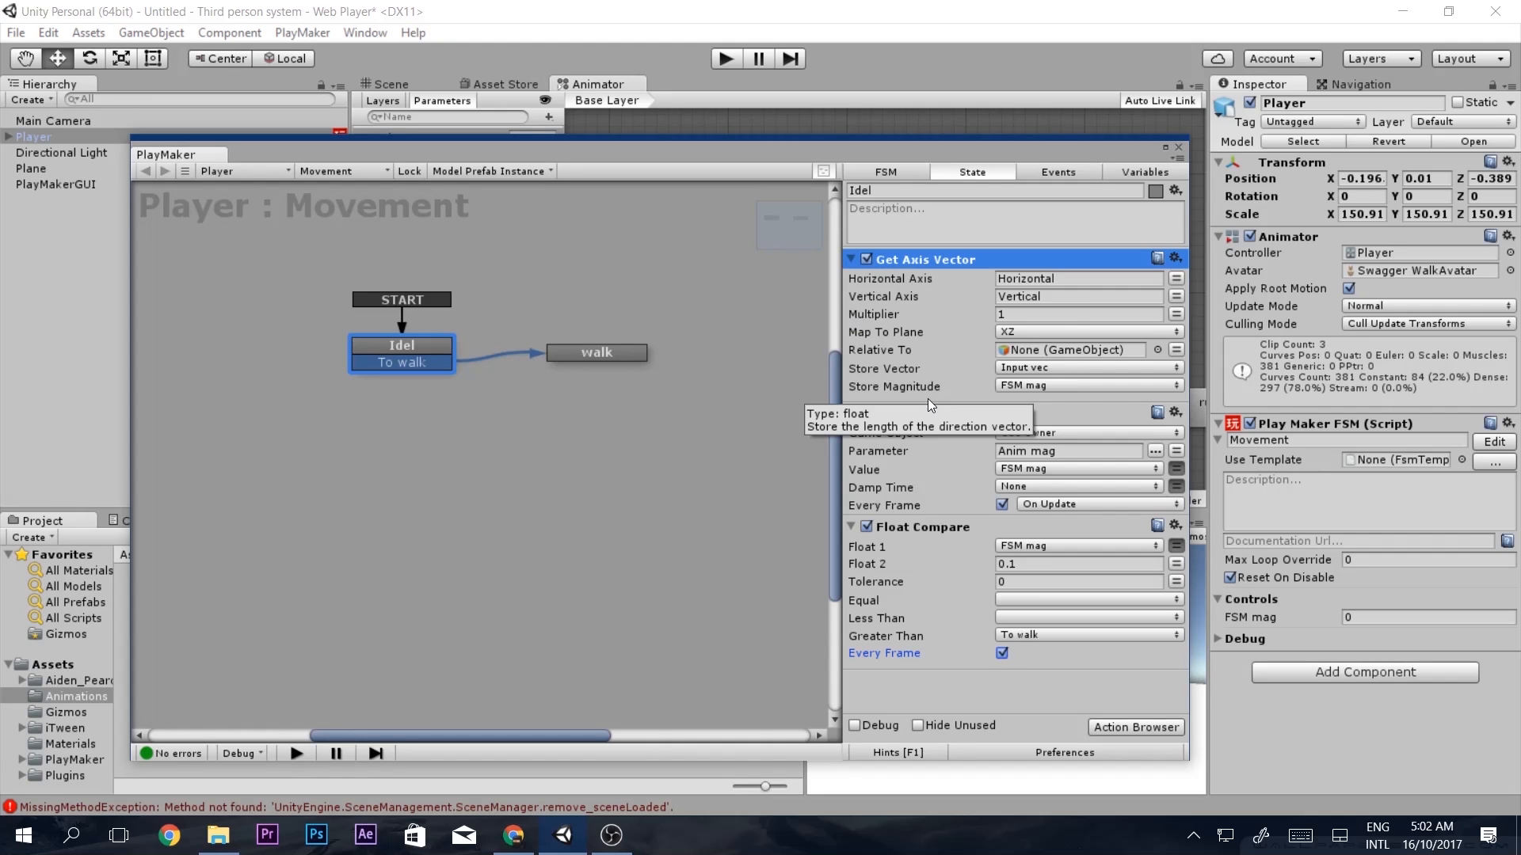
pyautogui.keyDown('ctrl'); pyautogui.click(933, 412); pyautogui.keyUp('ctrl')
pyautogui.keyDown('ctrl'); pyautogui.click(936, 527); pyautogui.keyUp('ctrl')
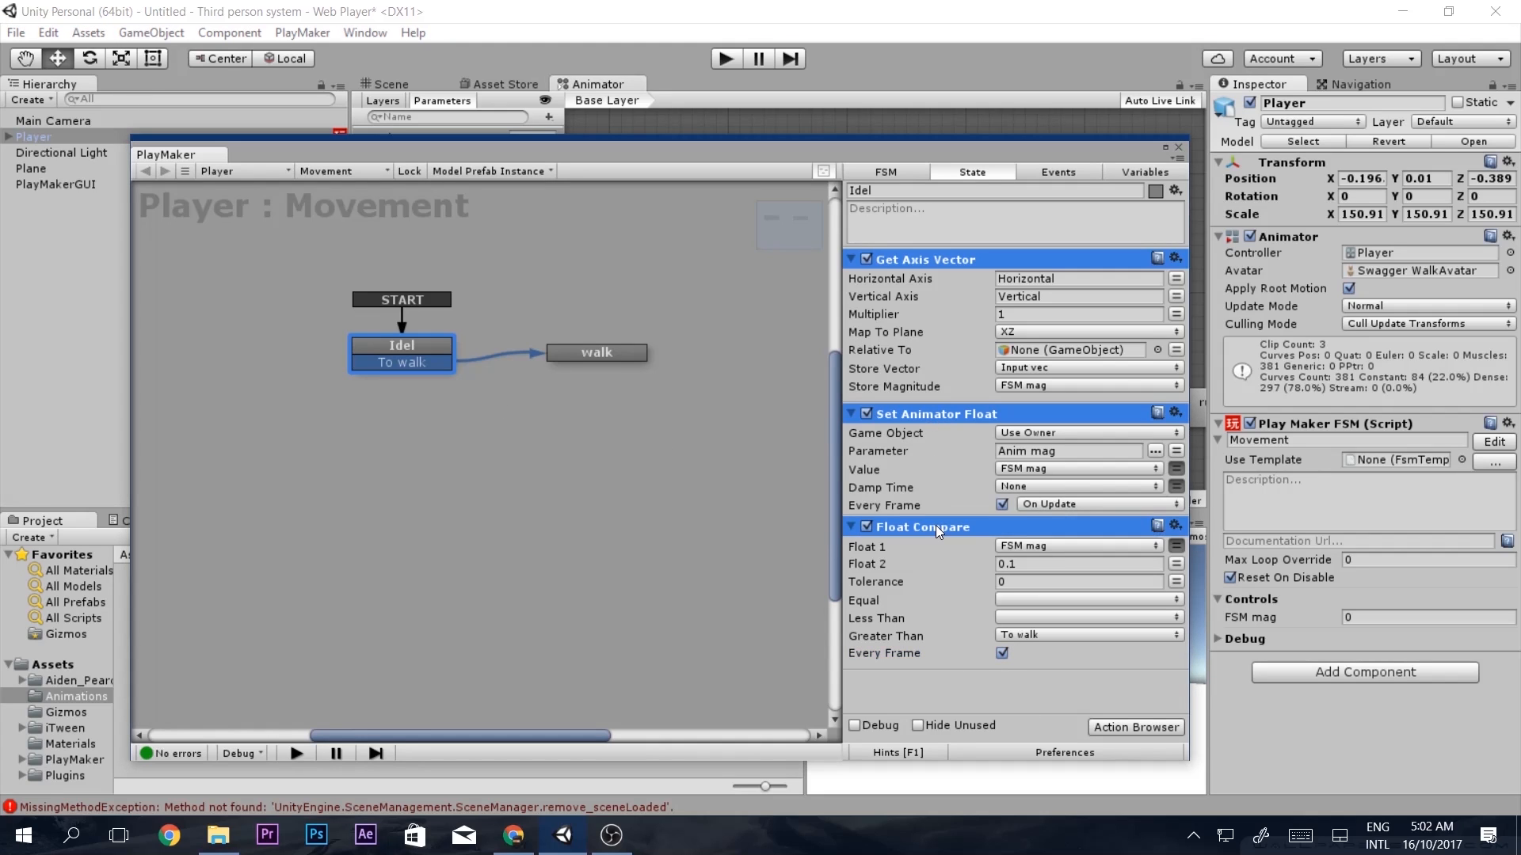
pyautogui.click(598, 356)
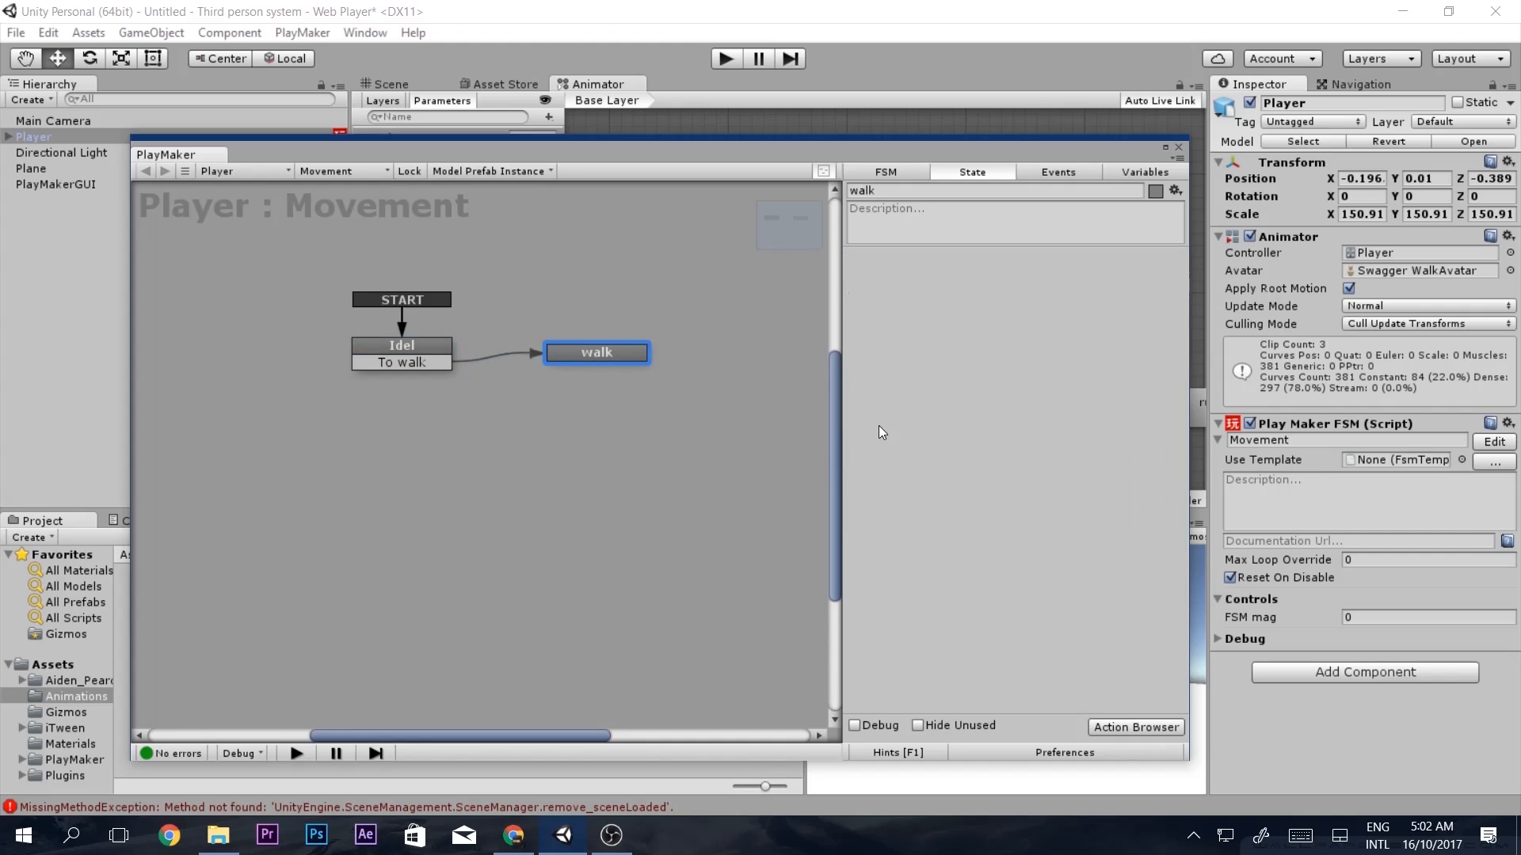
pyautogui.hotkey('ctrl', 'v')
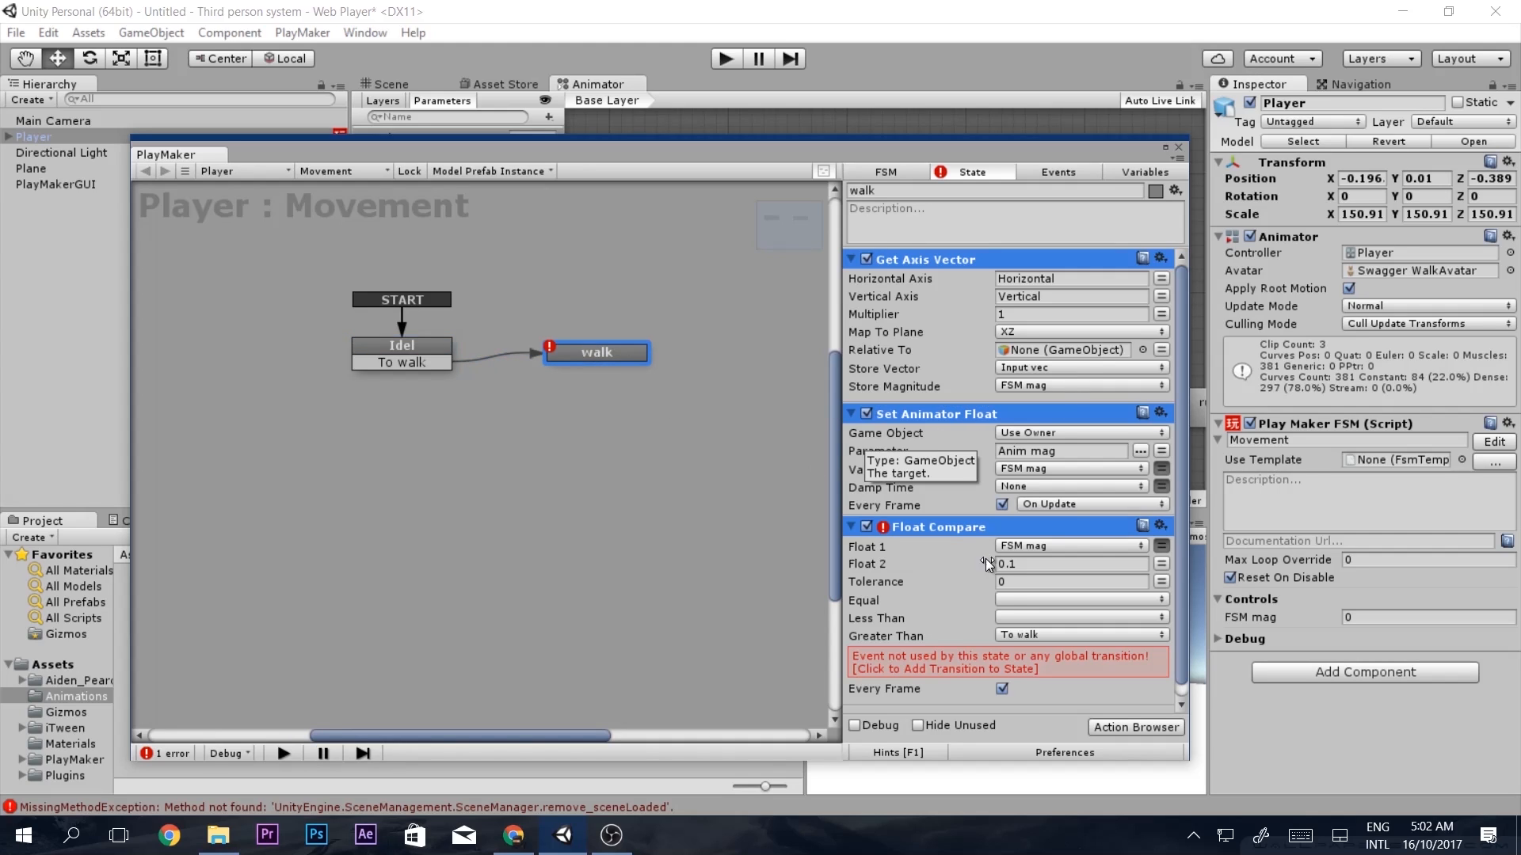
# Clear the Greater Than event in the walk state's Float Compare action.
pyautogui.click(1050, 633)
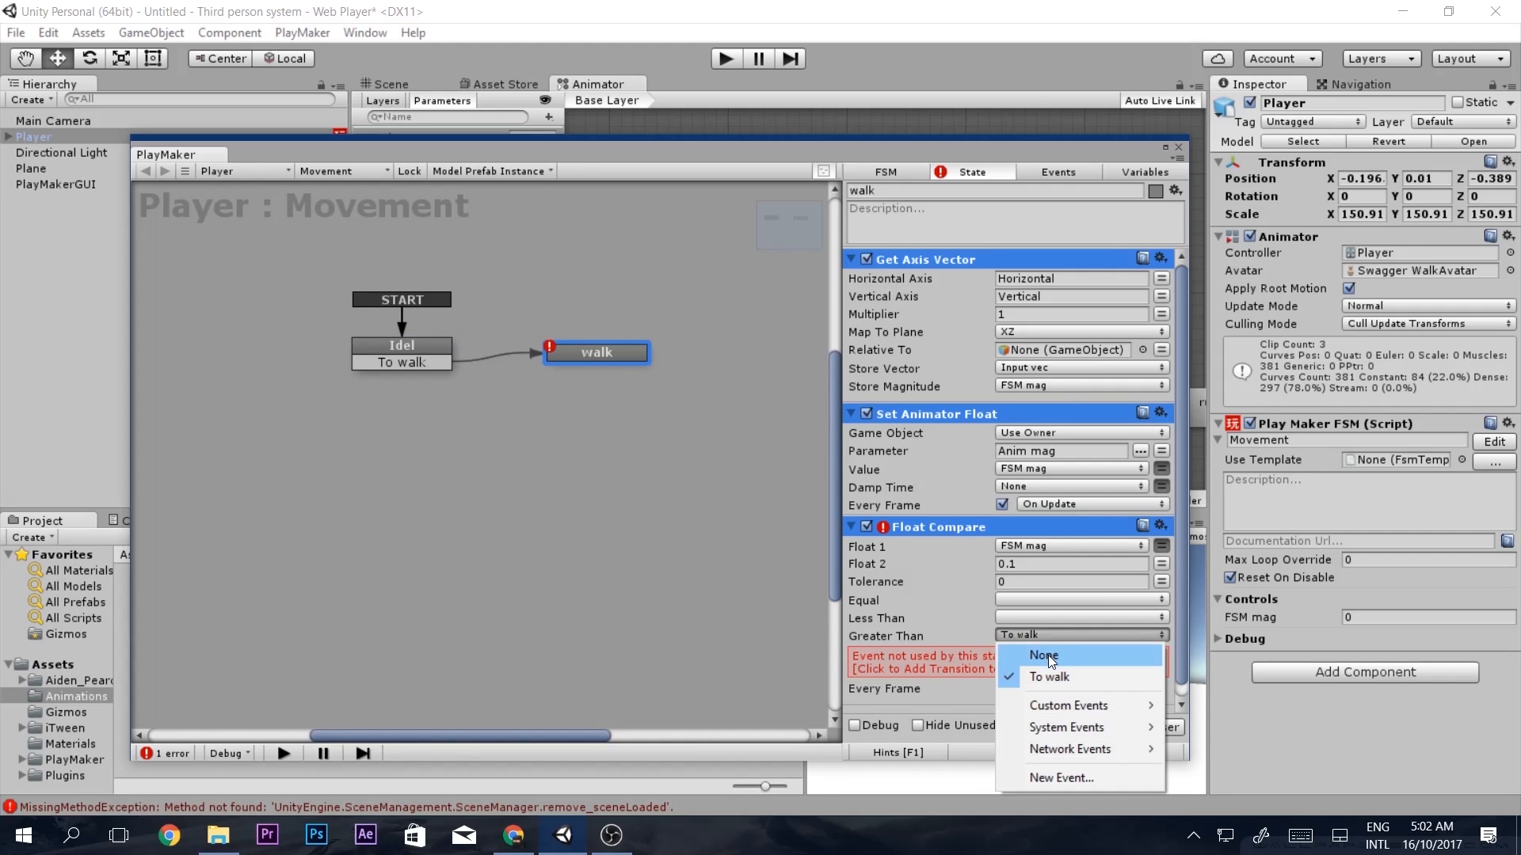
pyautogui.click(1048, 656)
pyautogui.click(1010, 615)
pyautogui.click(1045, 651)
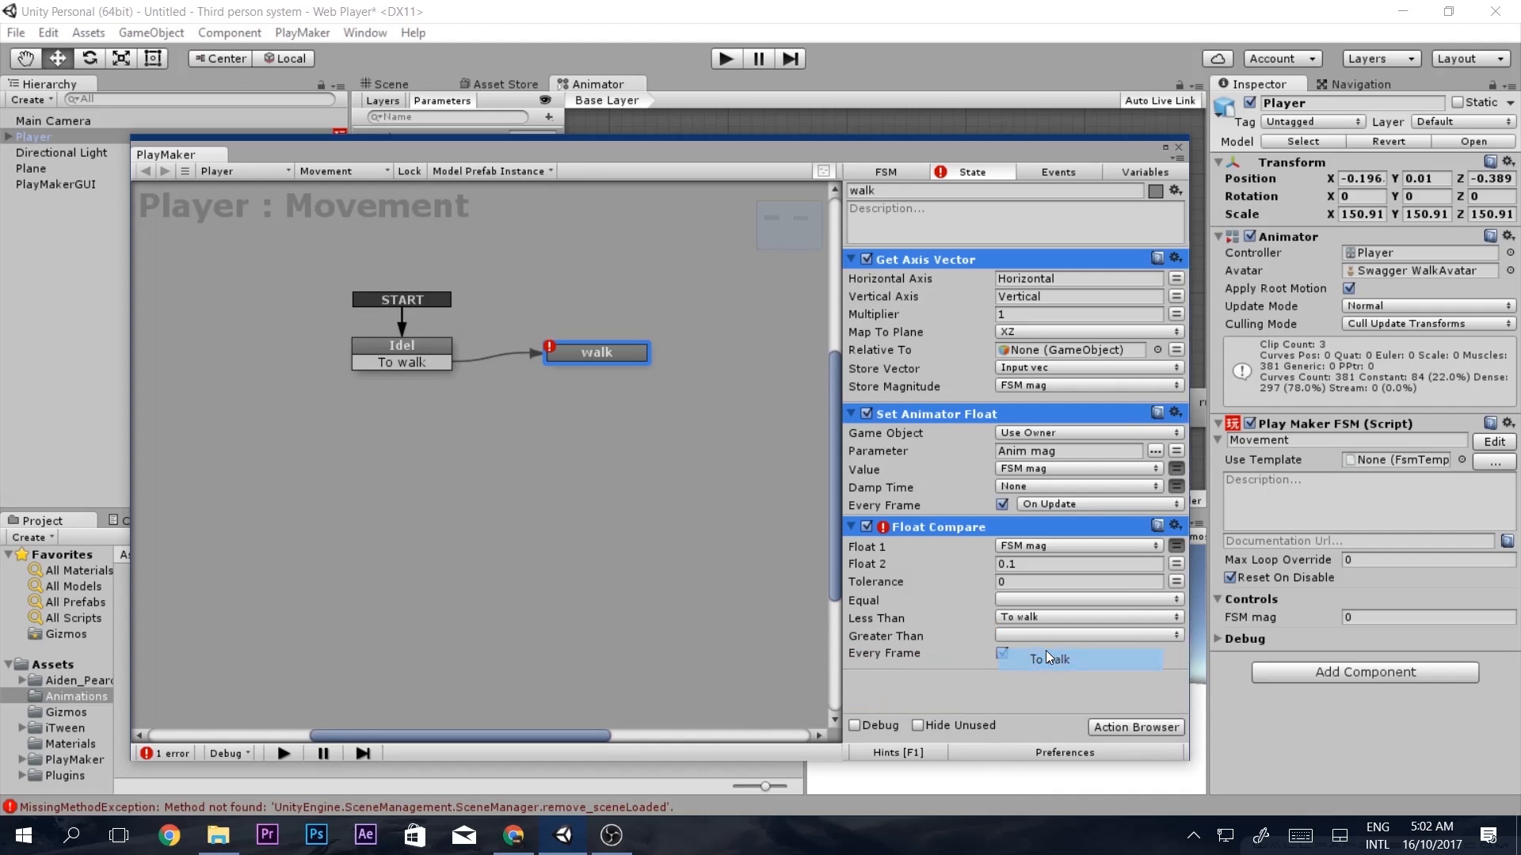
pyautogui.click(1017, 637)
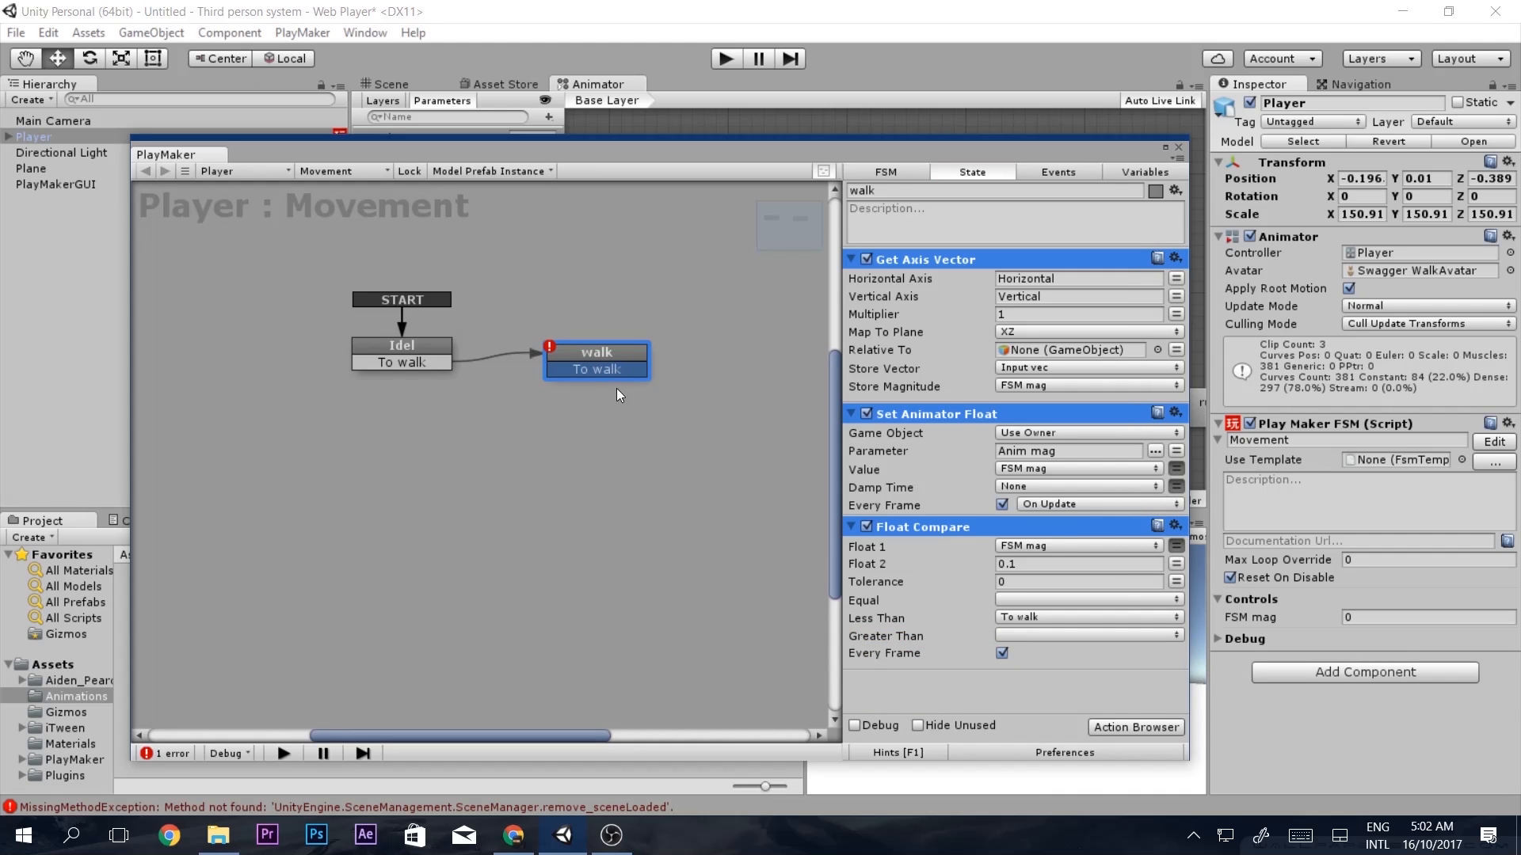
pyautogui.rightClick(594, 370)
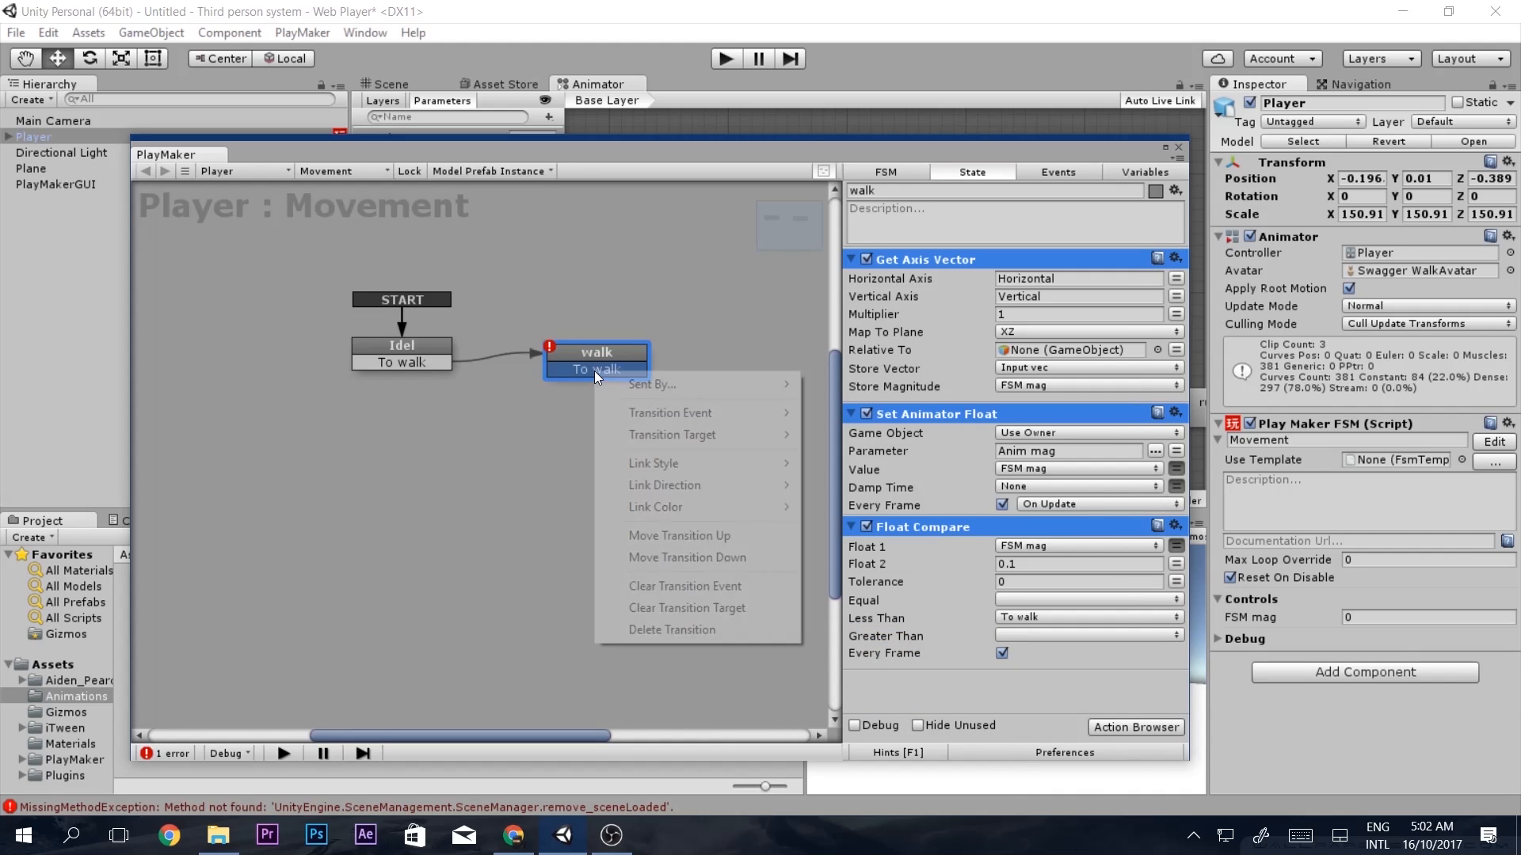
pyautogui.click(675, 629)
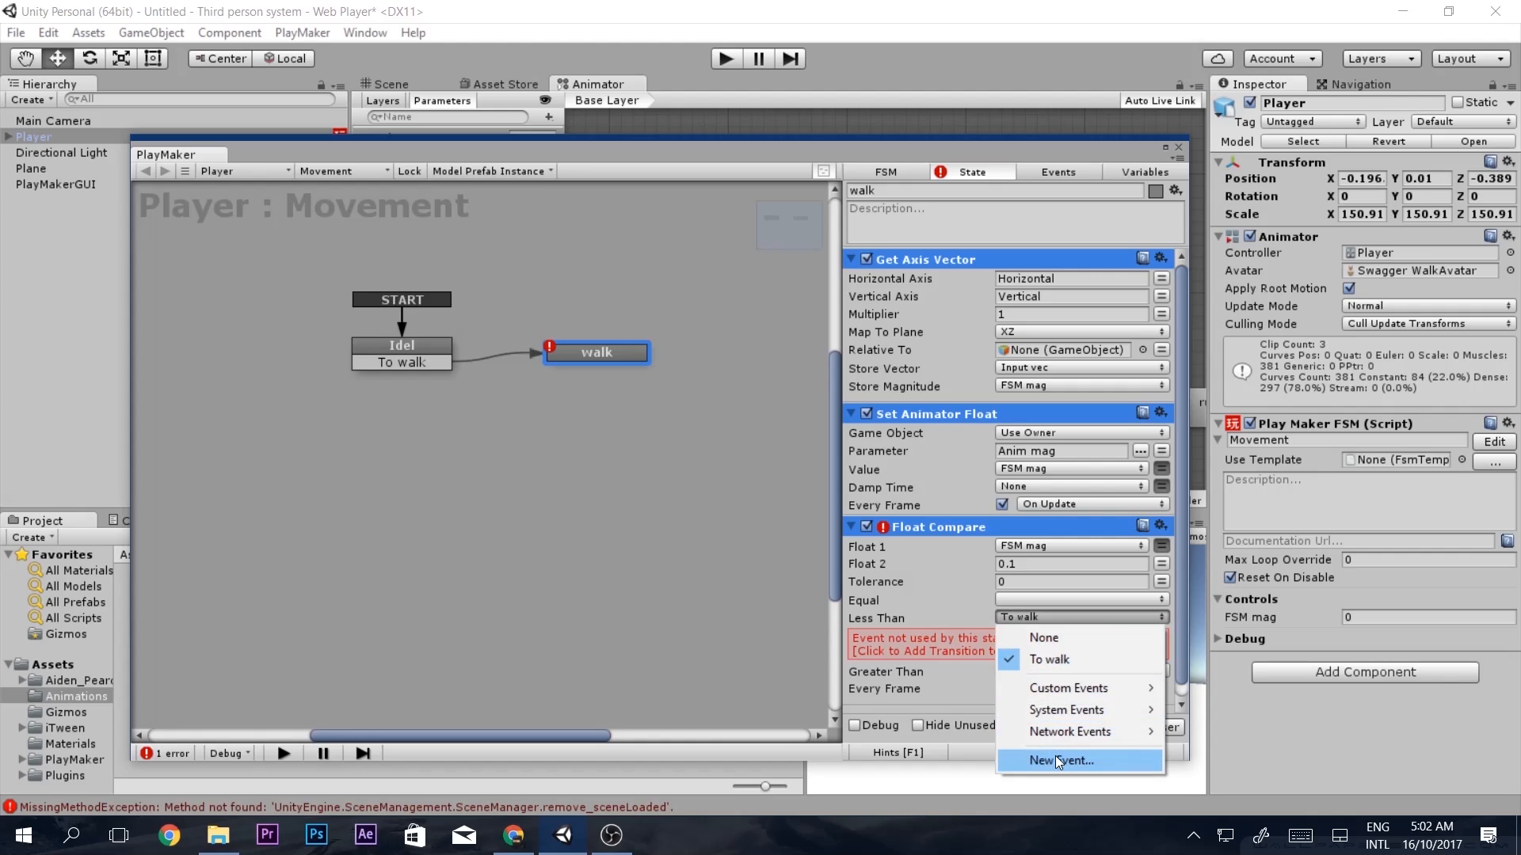
# Create a To idel event for the walk state's Less Than result and link its transition back to the Idel state.
pyautogui.click(1055, 757)
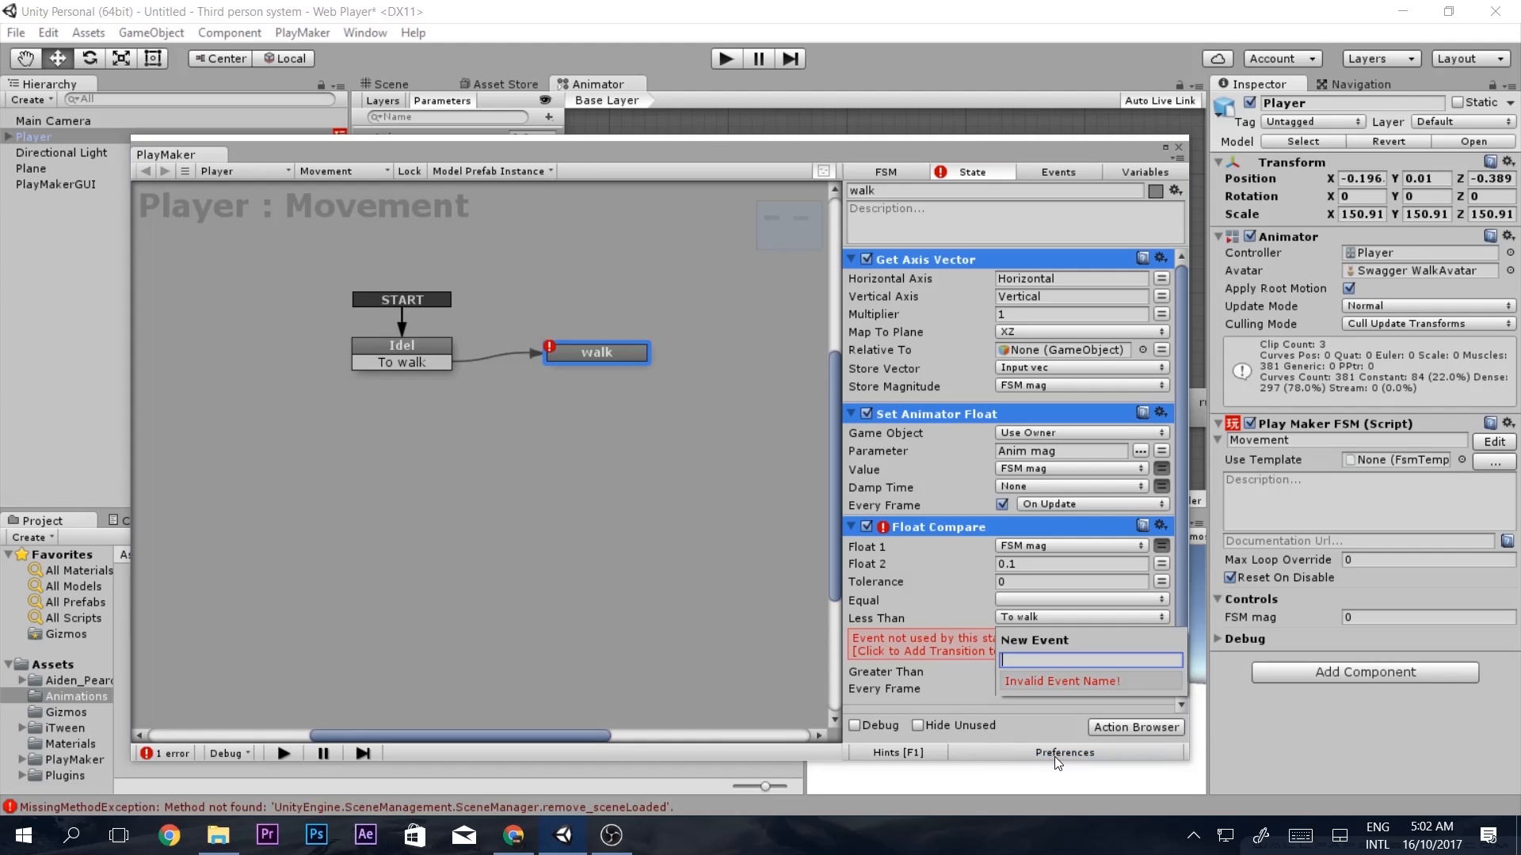
pyautogui.write('To idel')
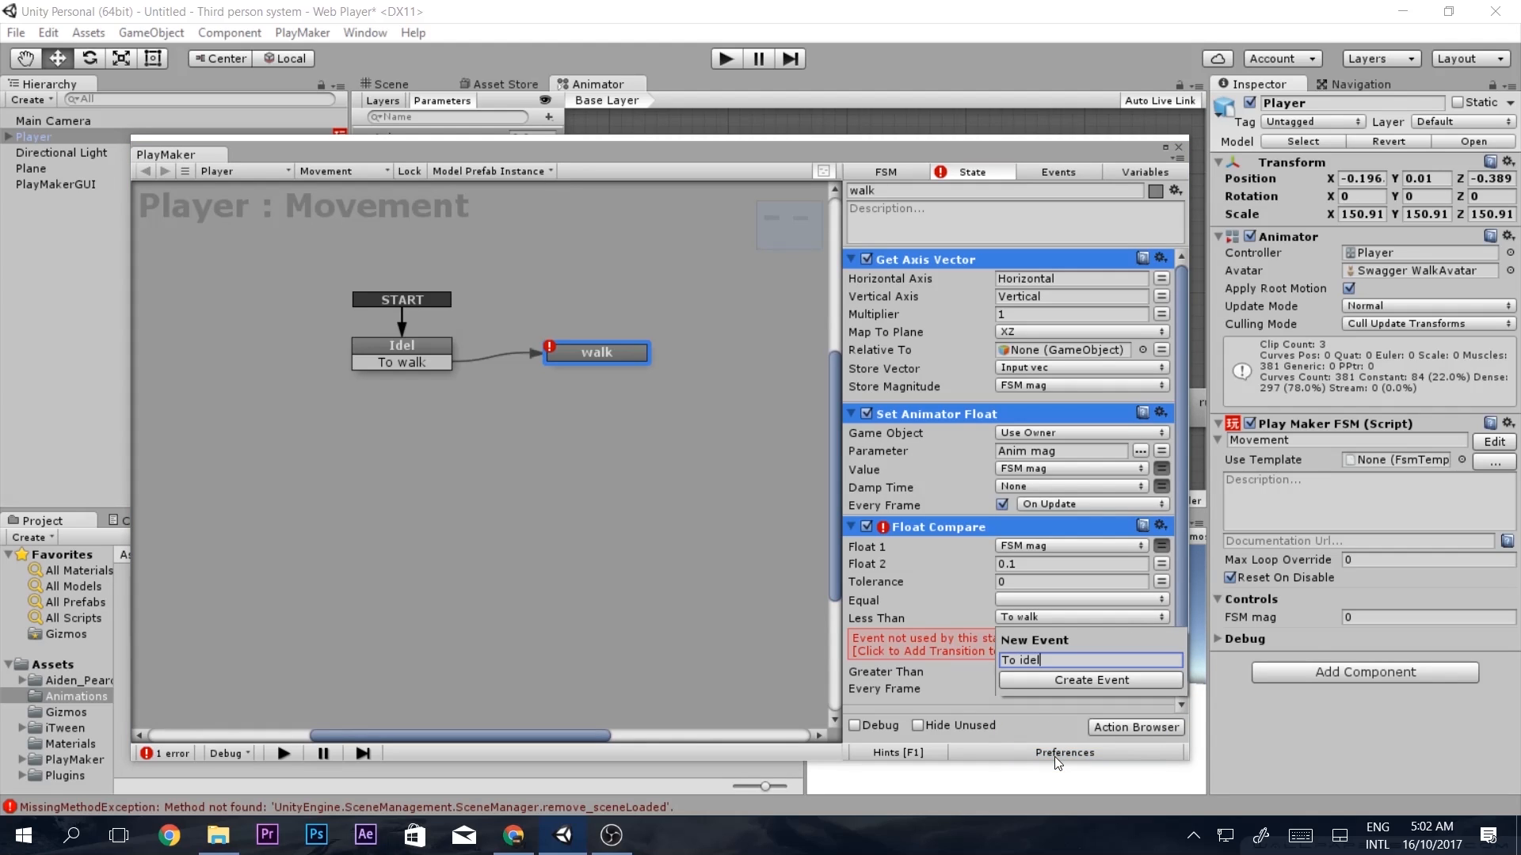
pyautogui.press('Return')
pyautogui.click(936, 652)
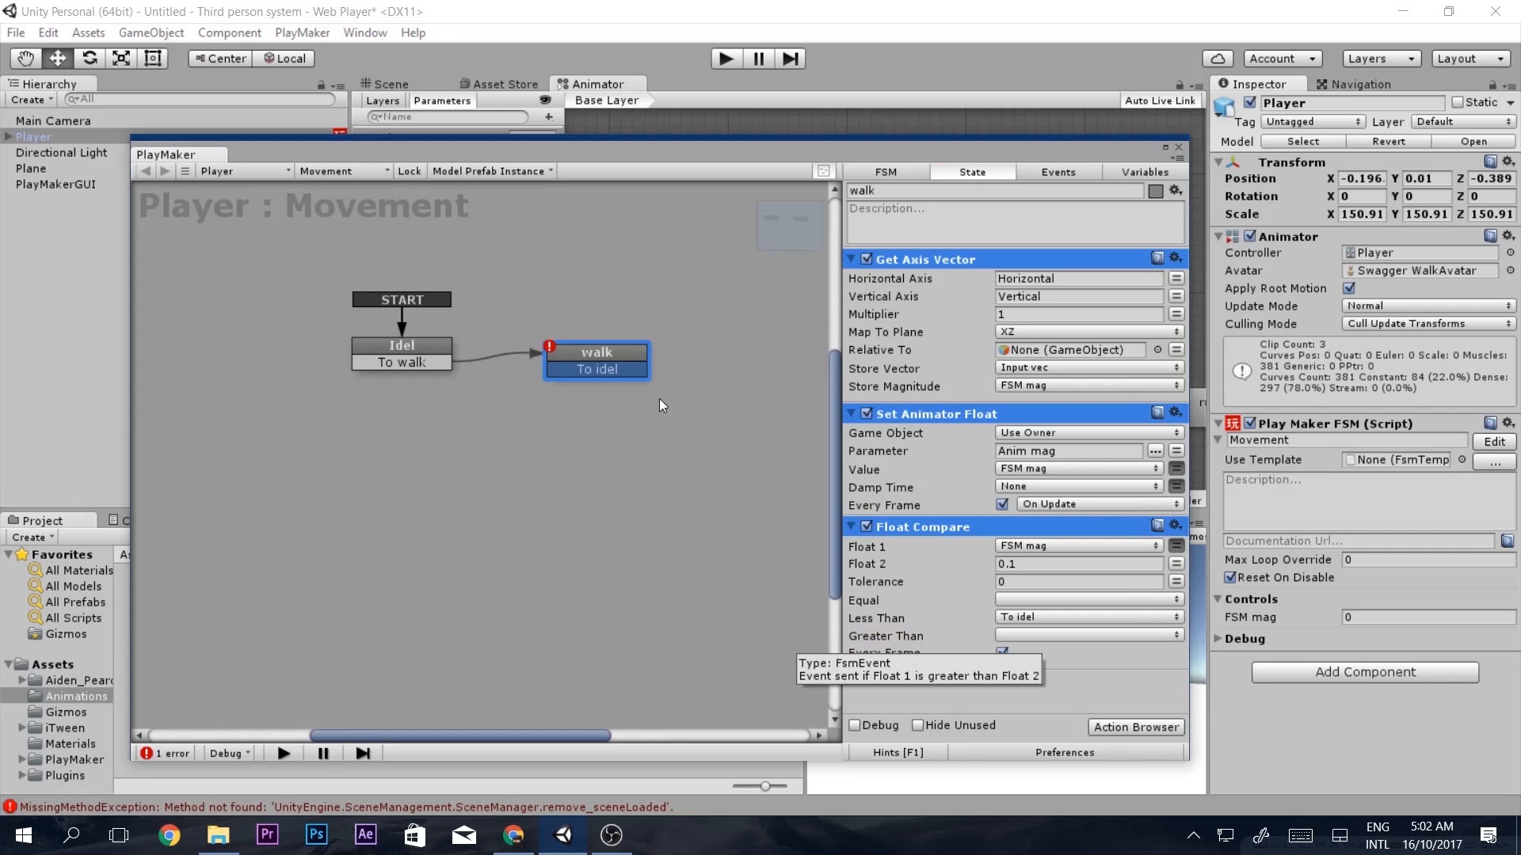
pyautogui.moveTo(597, 374); pyautogui.dragTo(369, 366)
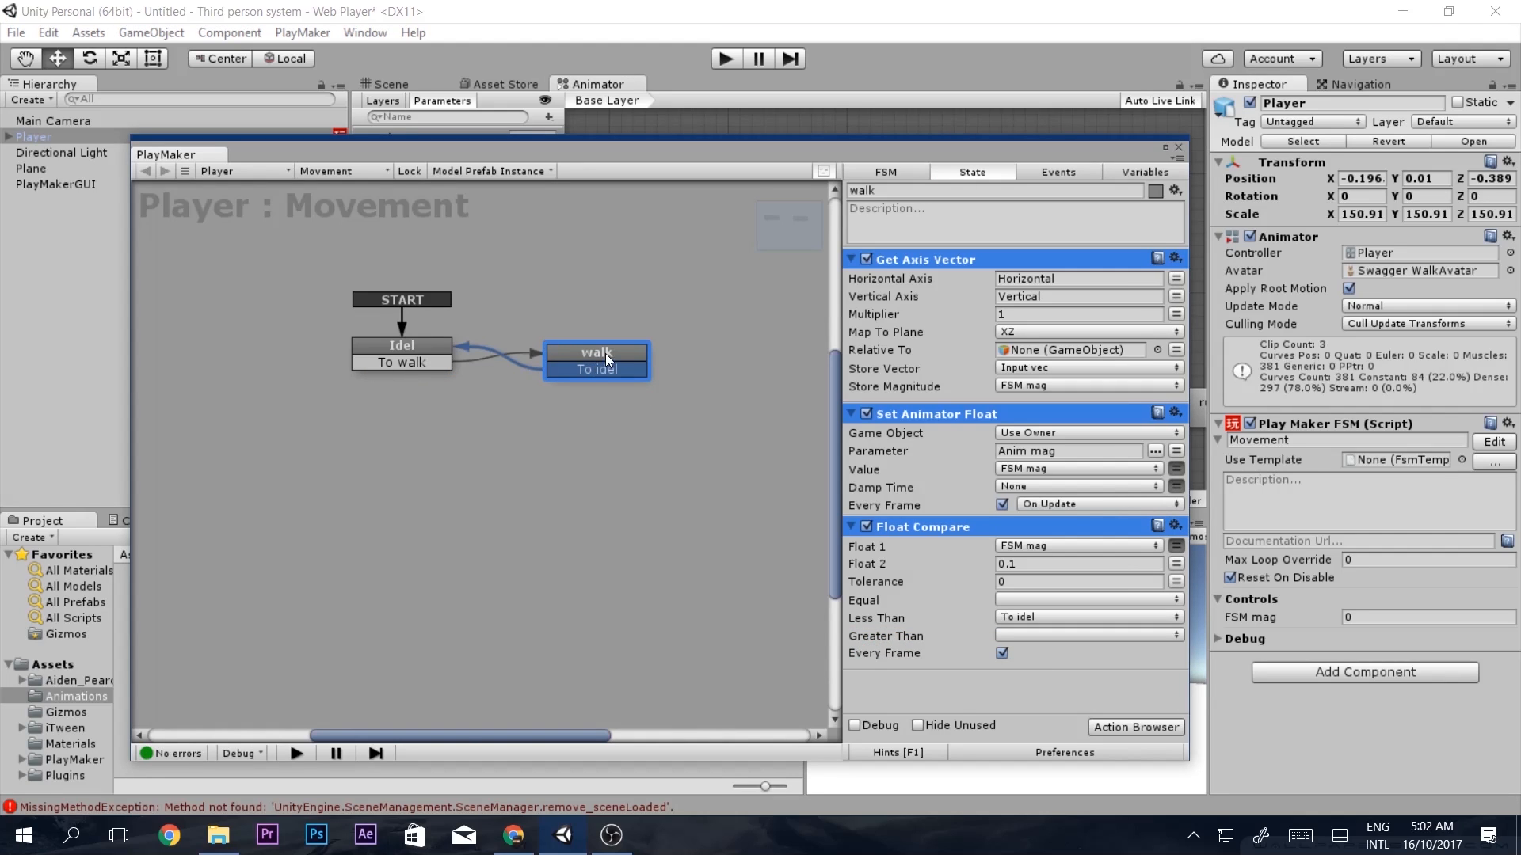
pyautogui.moveTo(605, 354); pyautogui.dragTo(662, 369)
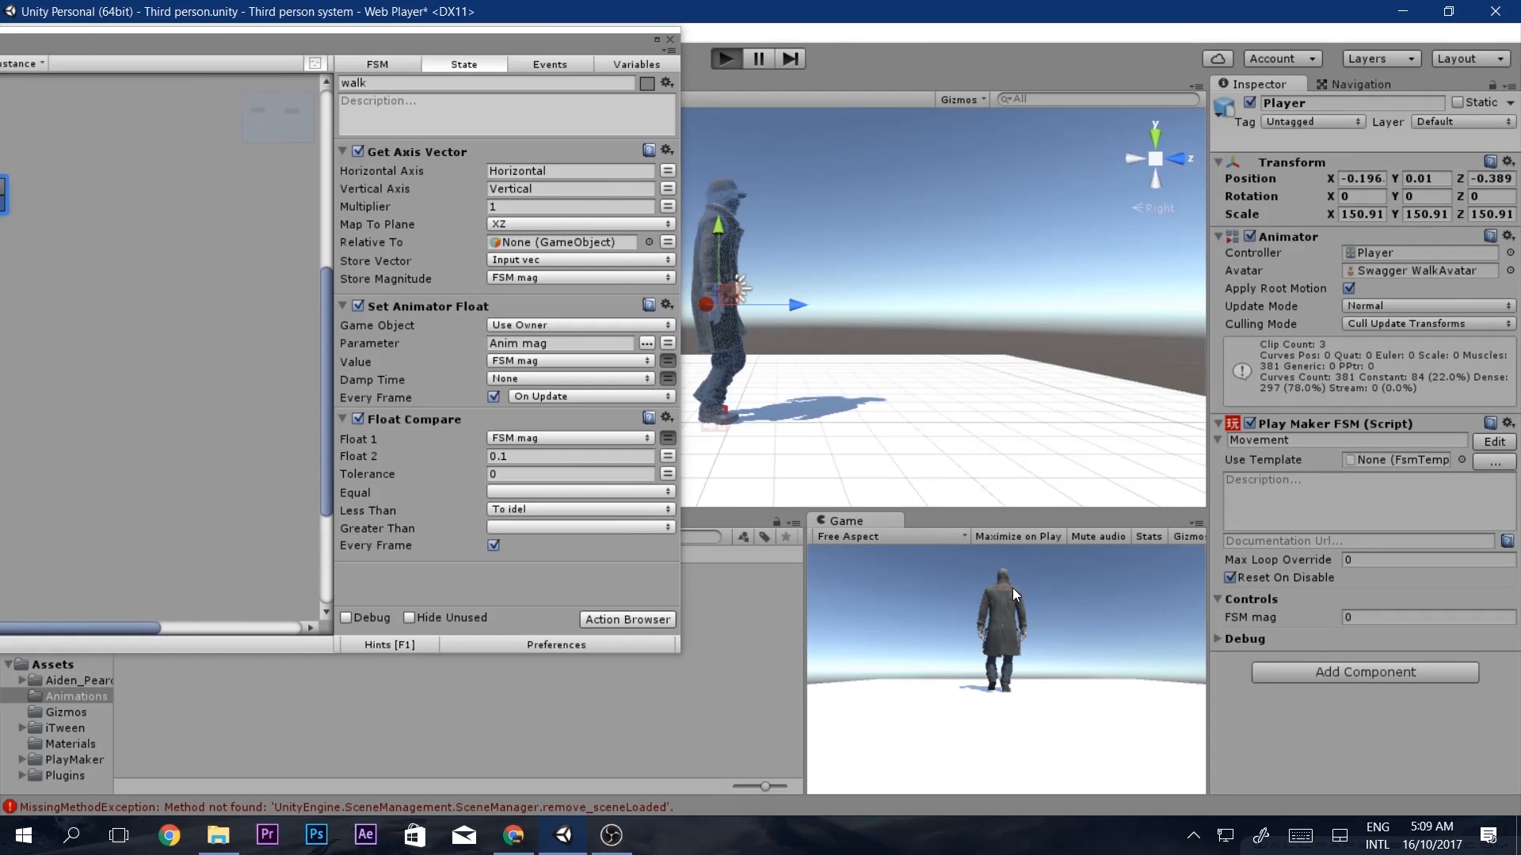
# Play the scene, test walking the character forward and stopping, and exit play mode.
pyautogui.hotkey('ctrl', 'p')
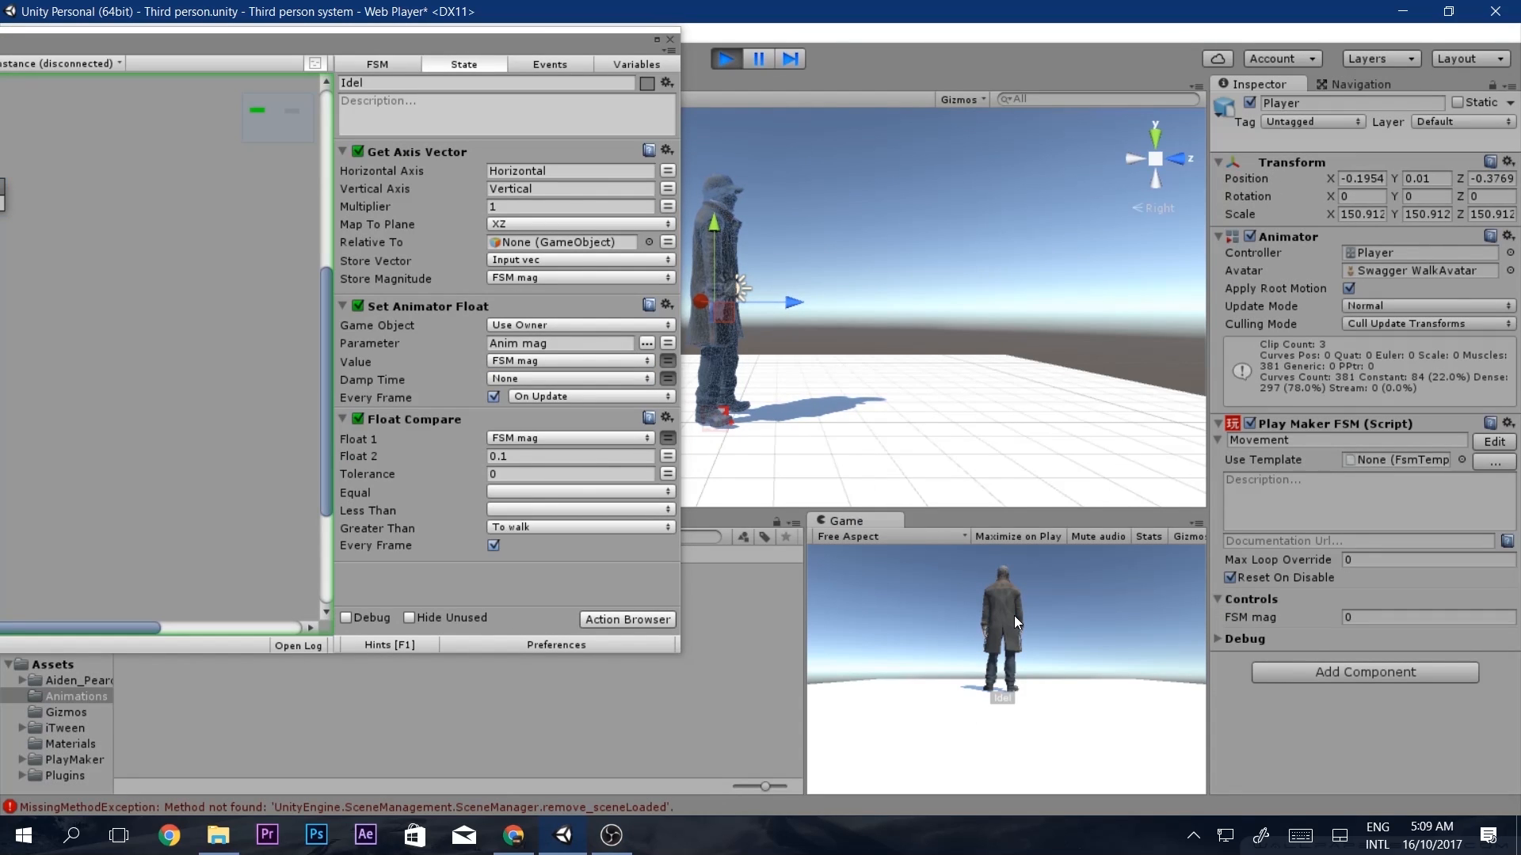
pyautogui.press('w')
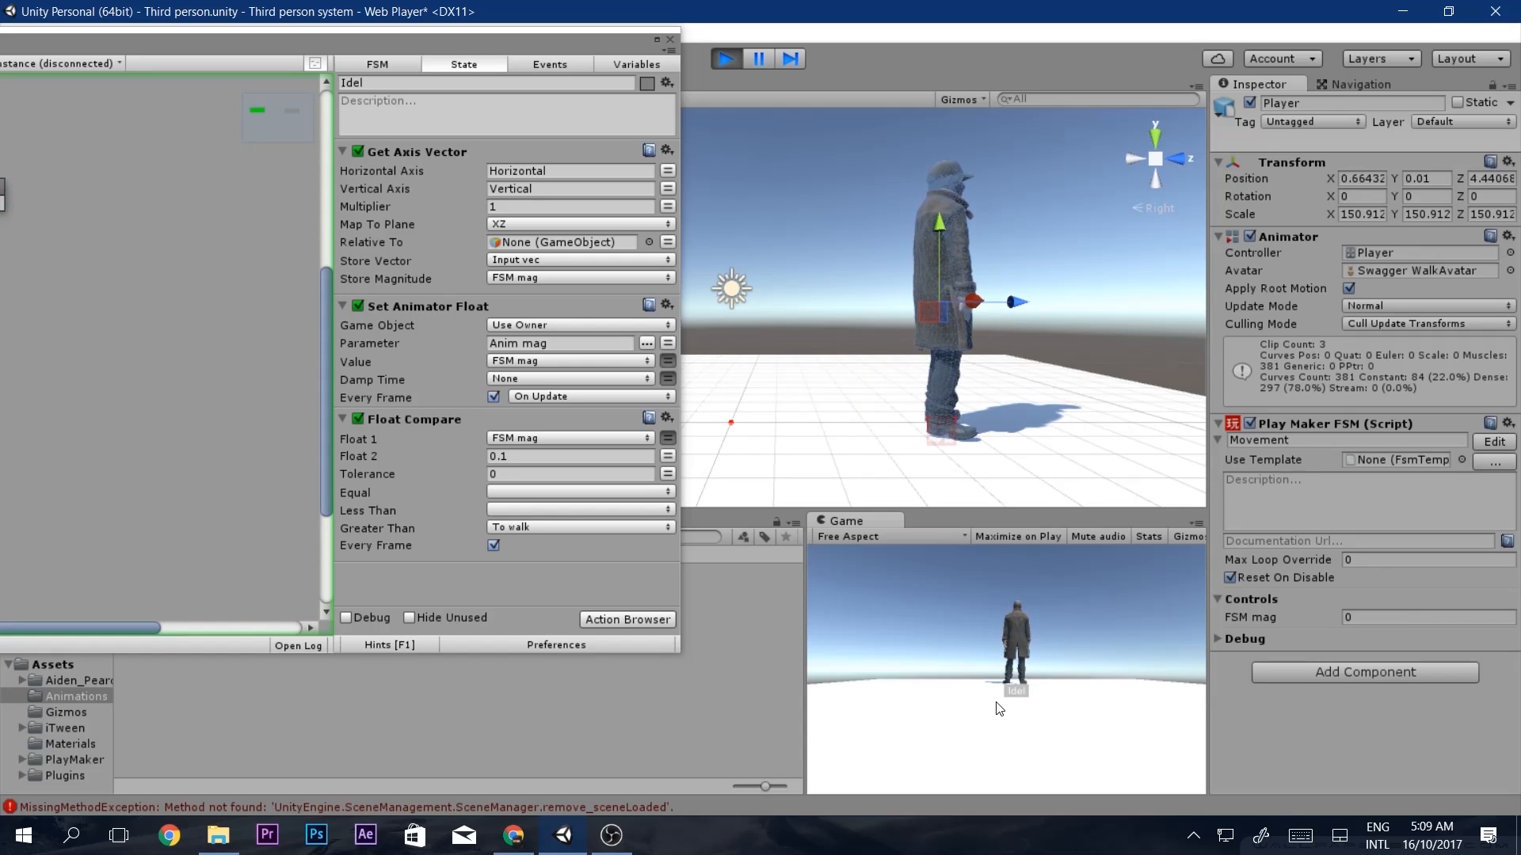
pyautogui.press('w')
pyautogui.press('w')
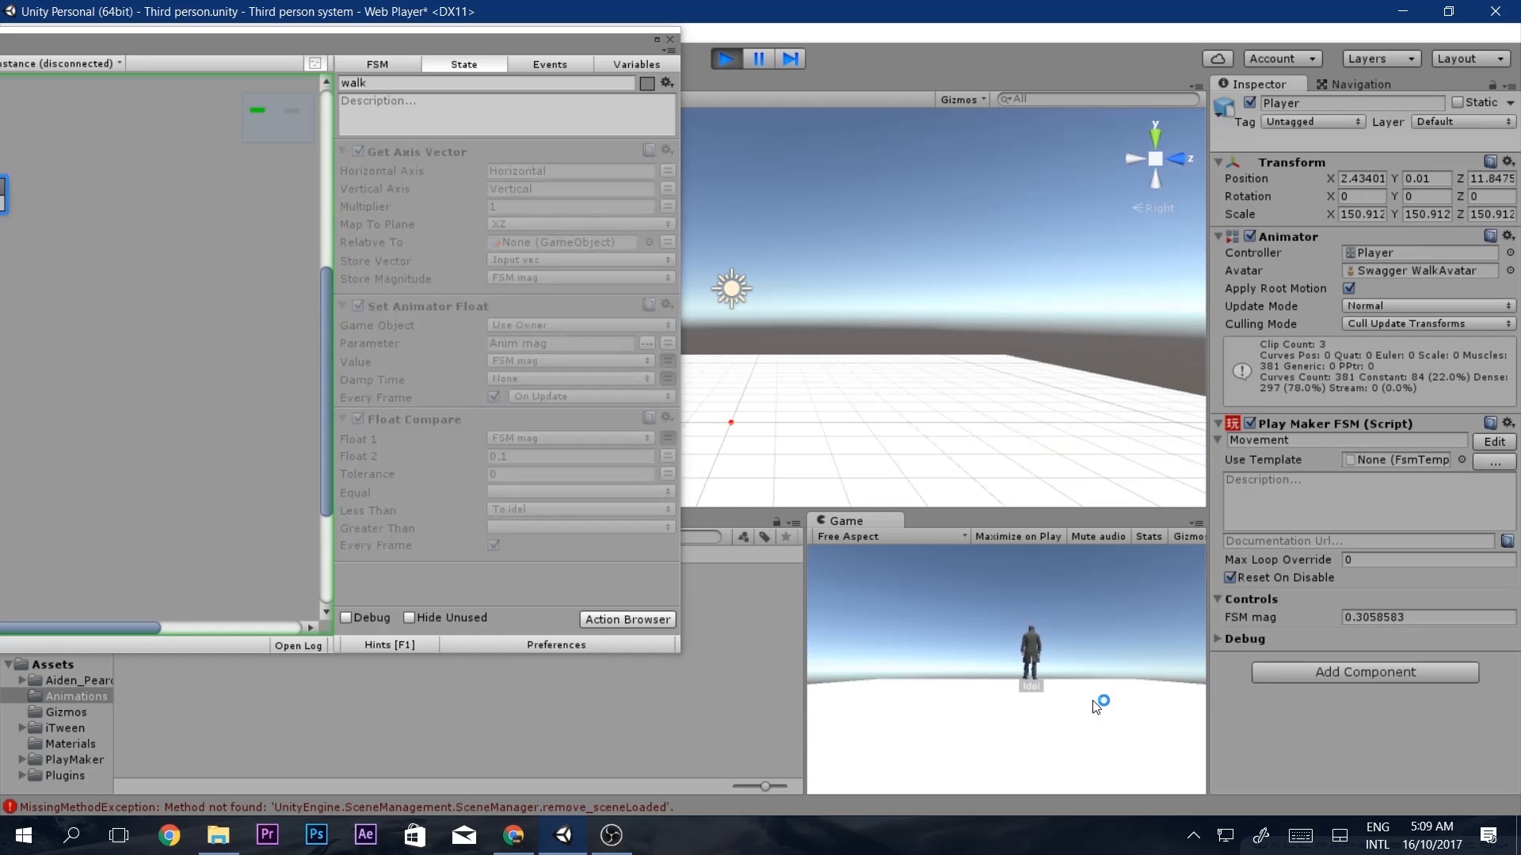
pyautogui.click(725, 57)
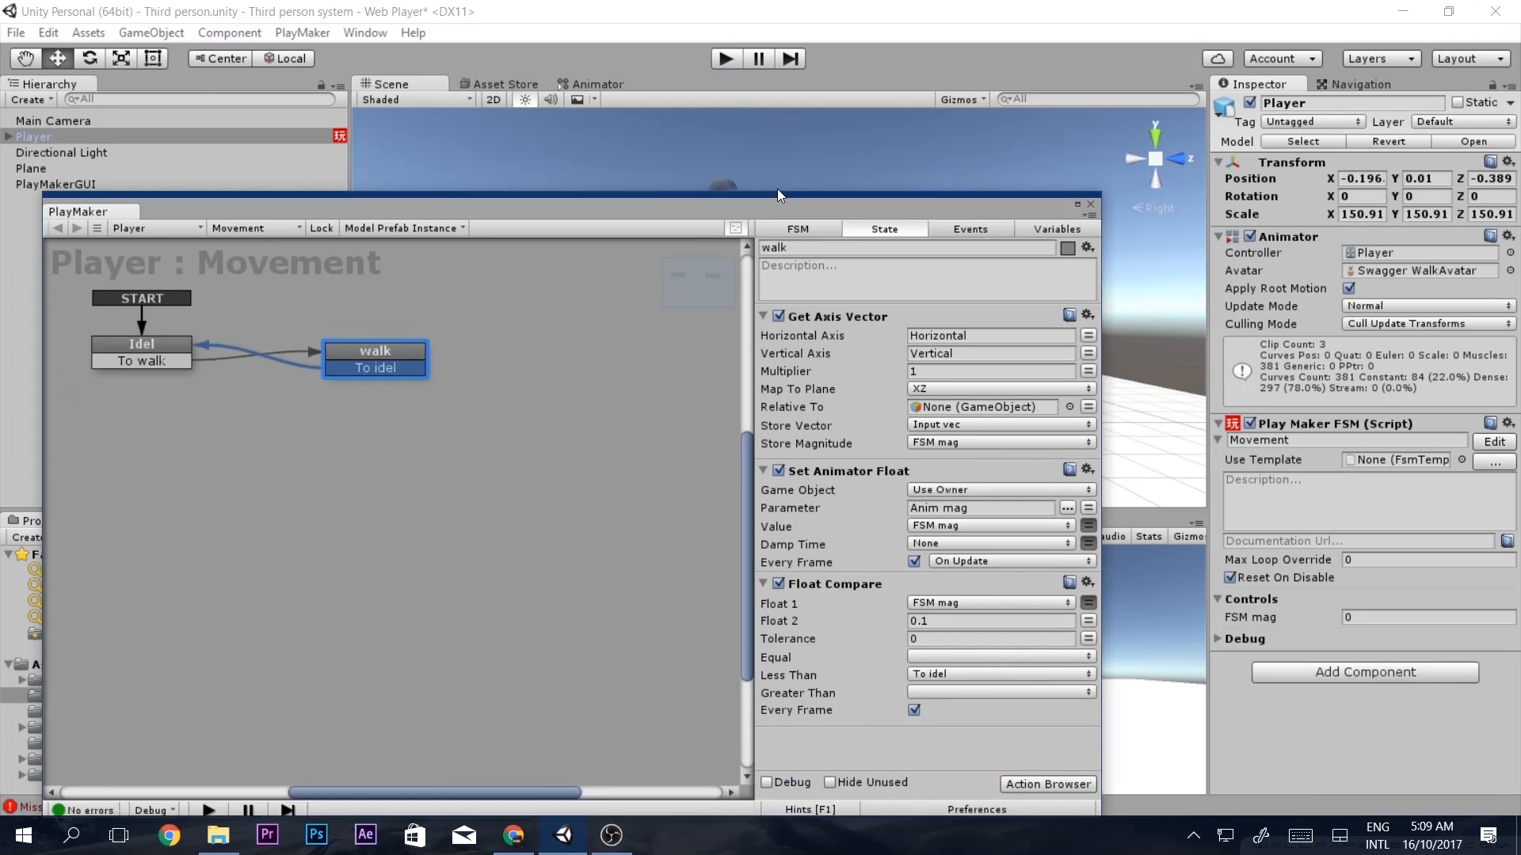
# Collapse the Get Axis Vector, Set Animator Float and Float Compare actions in the walk state.
pyautogui.moveTo(777, 191); pyautogui.dragTo(828, 141)
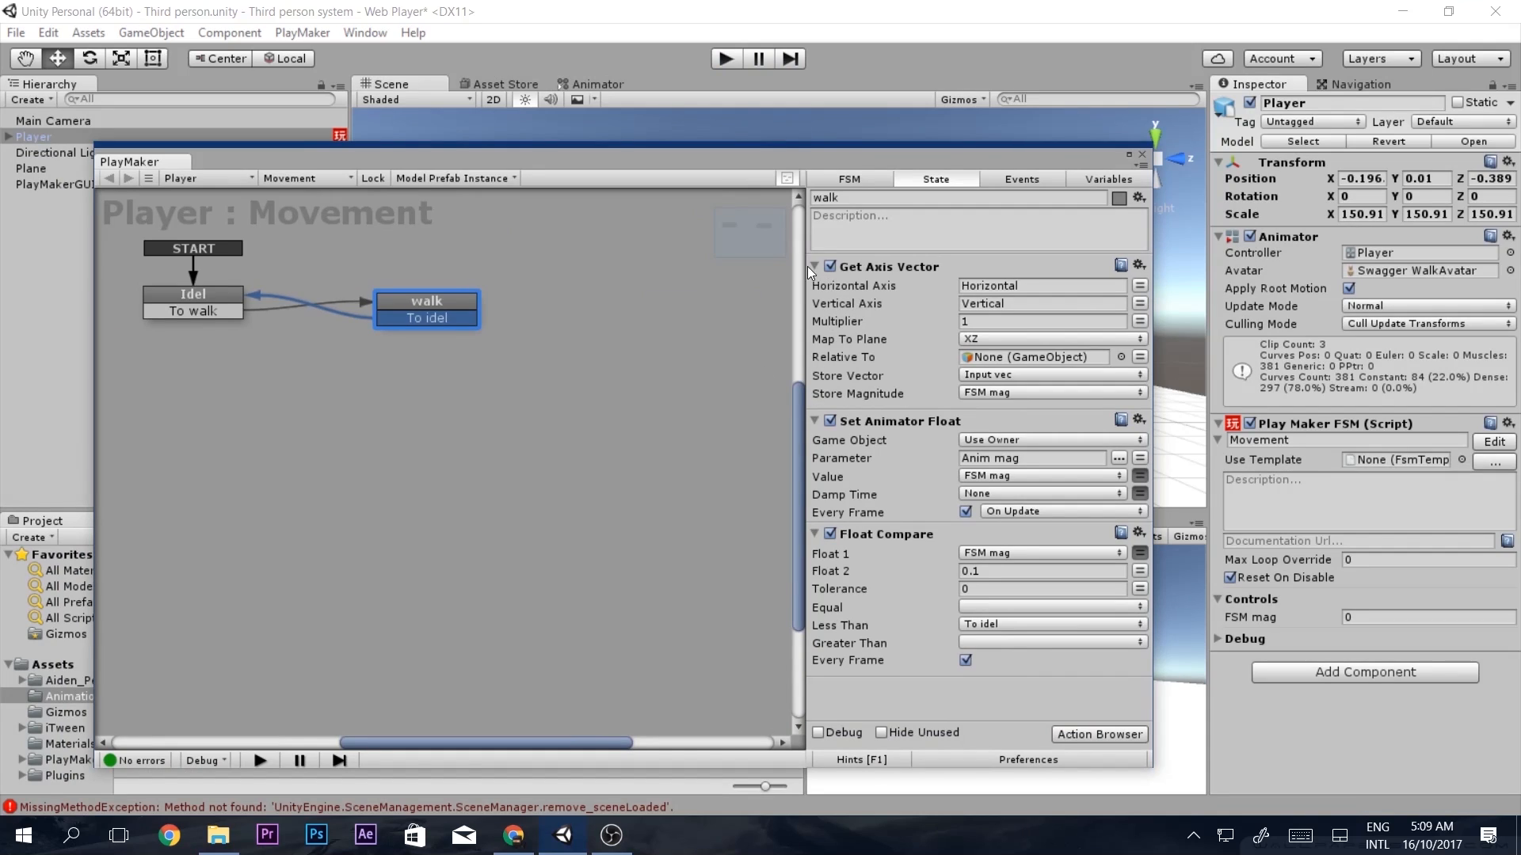
pyautogui.click(806, 266)
pyautogui.click(814, 267)
pyautogui.click(815, 288)
pyautogui.click(815, 310)
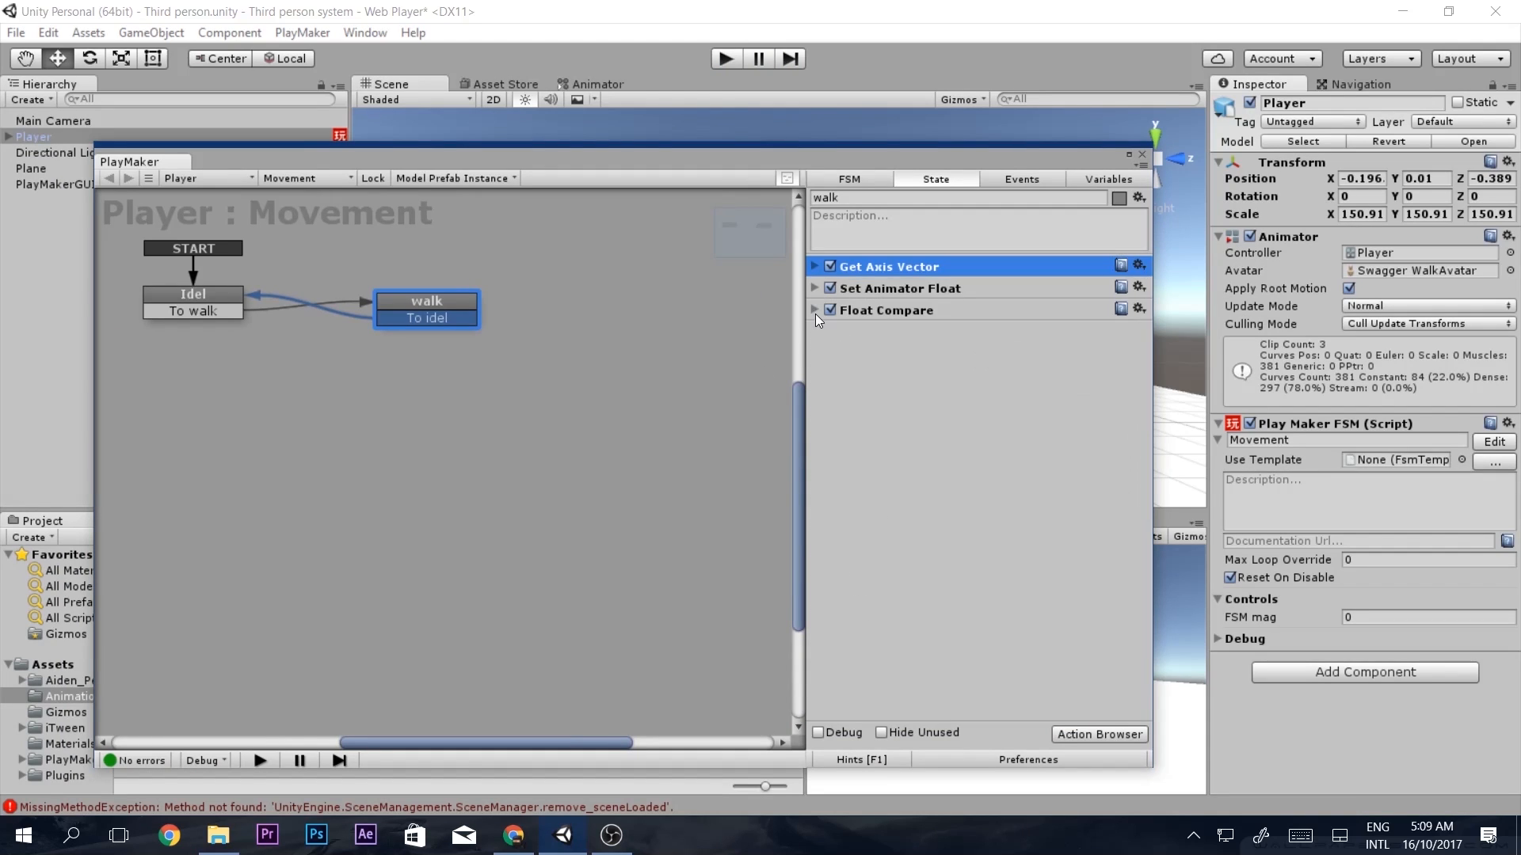
# Add a Smooth Look At Direction action to the walk state and set its Target Direction to Input vec.
pyautogui.click(1085, 735)
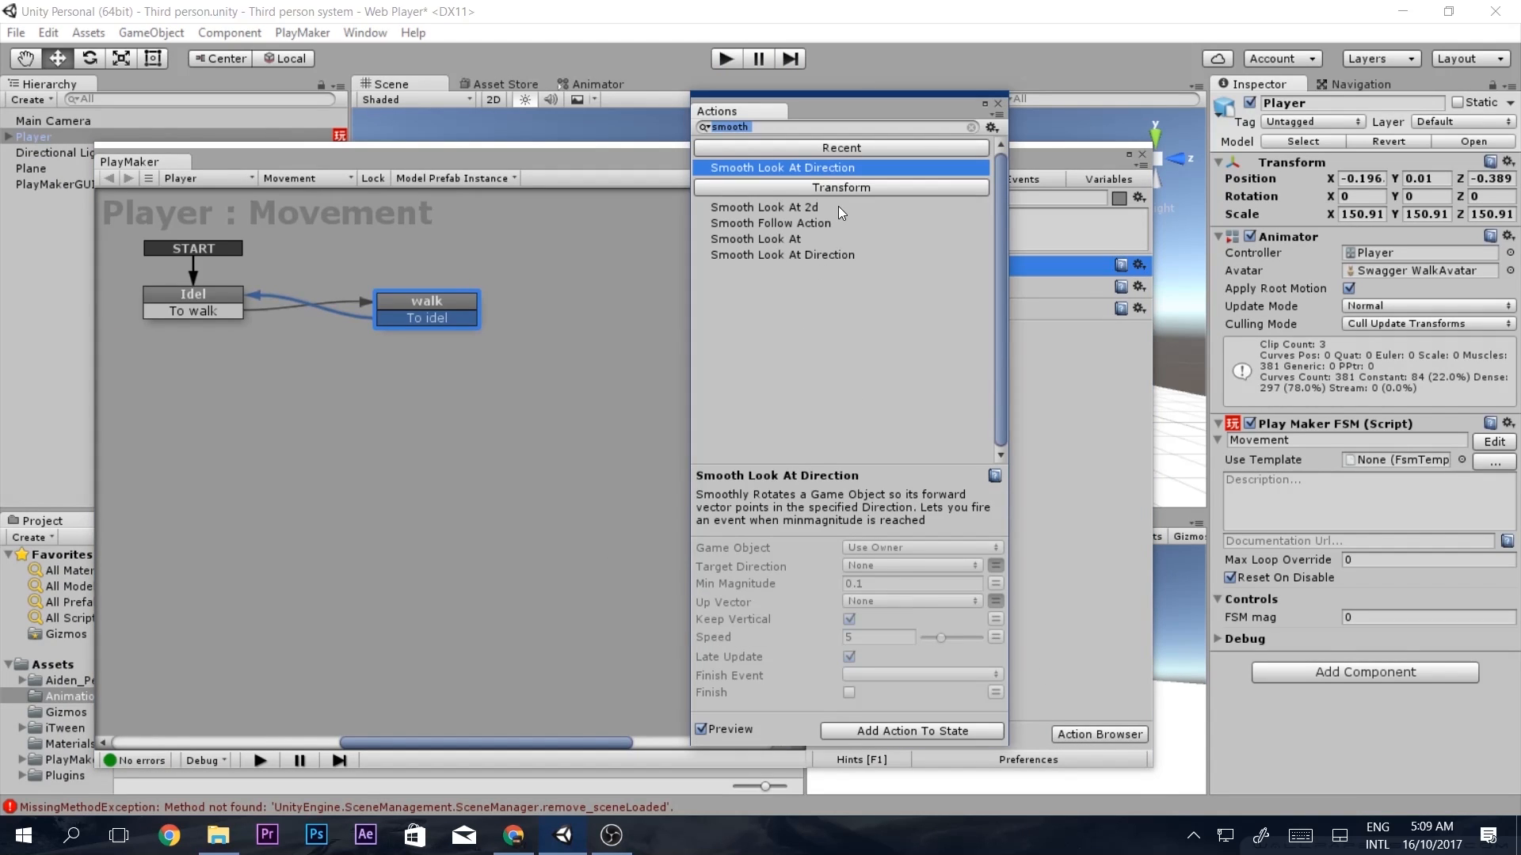
pyautogui.write('s')
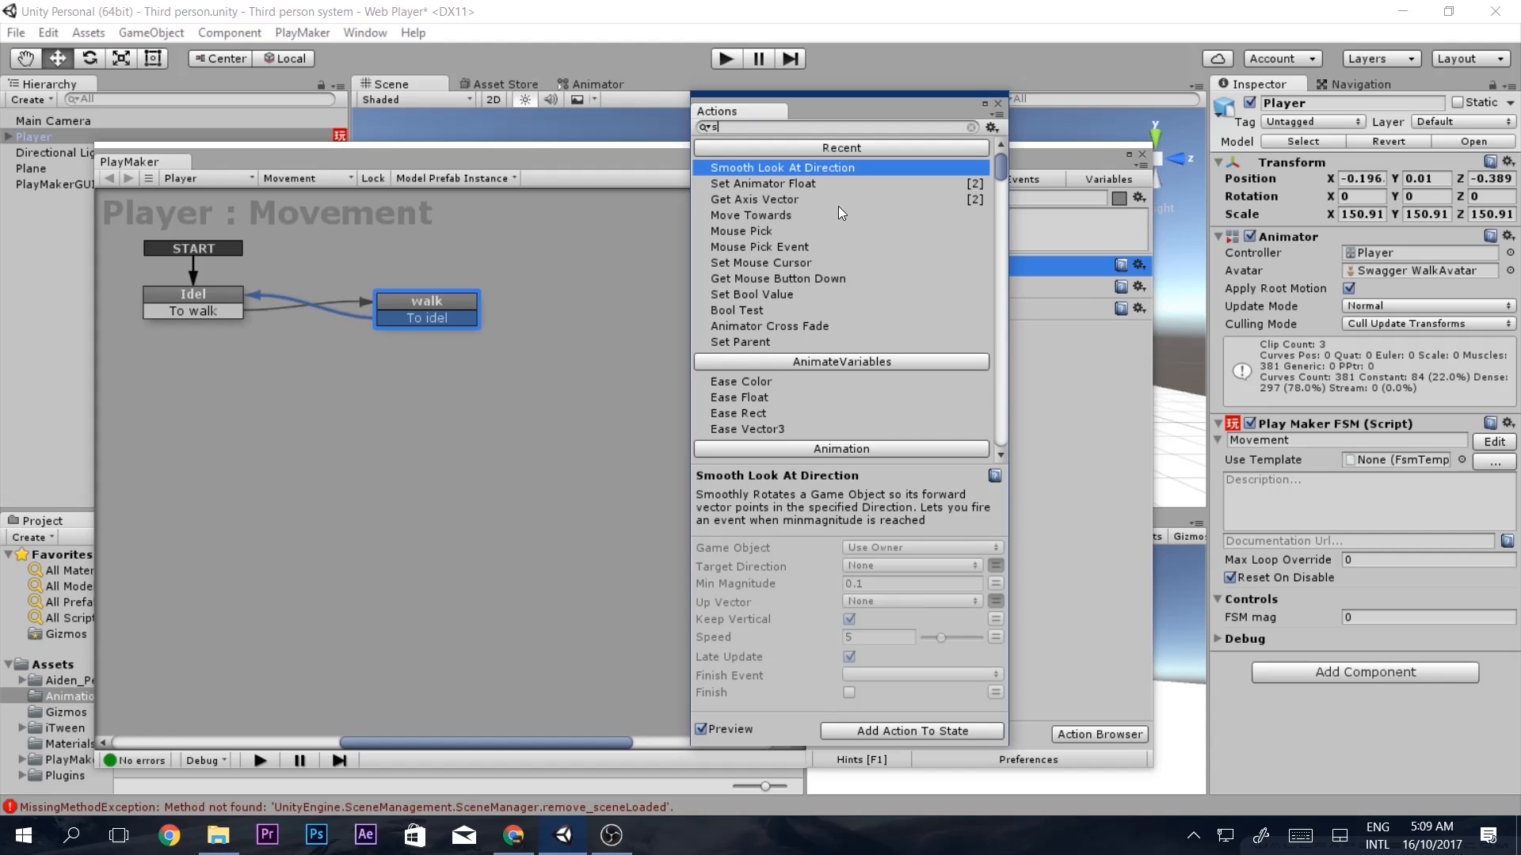
pyautogui.press('Down')
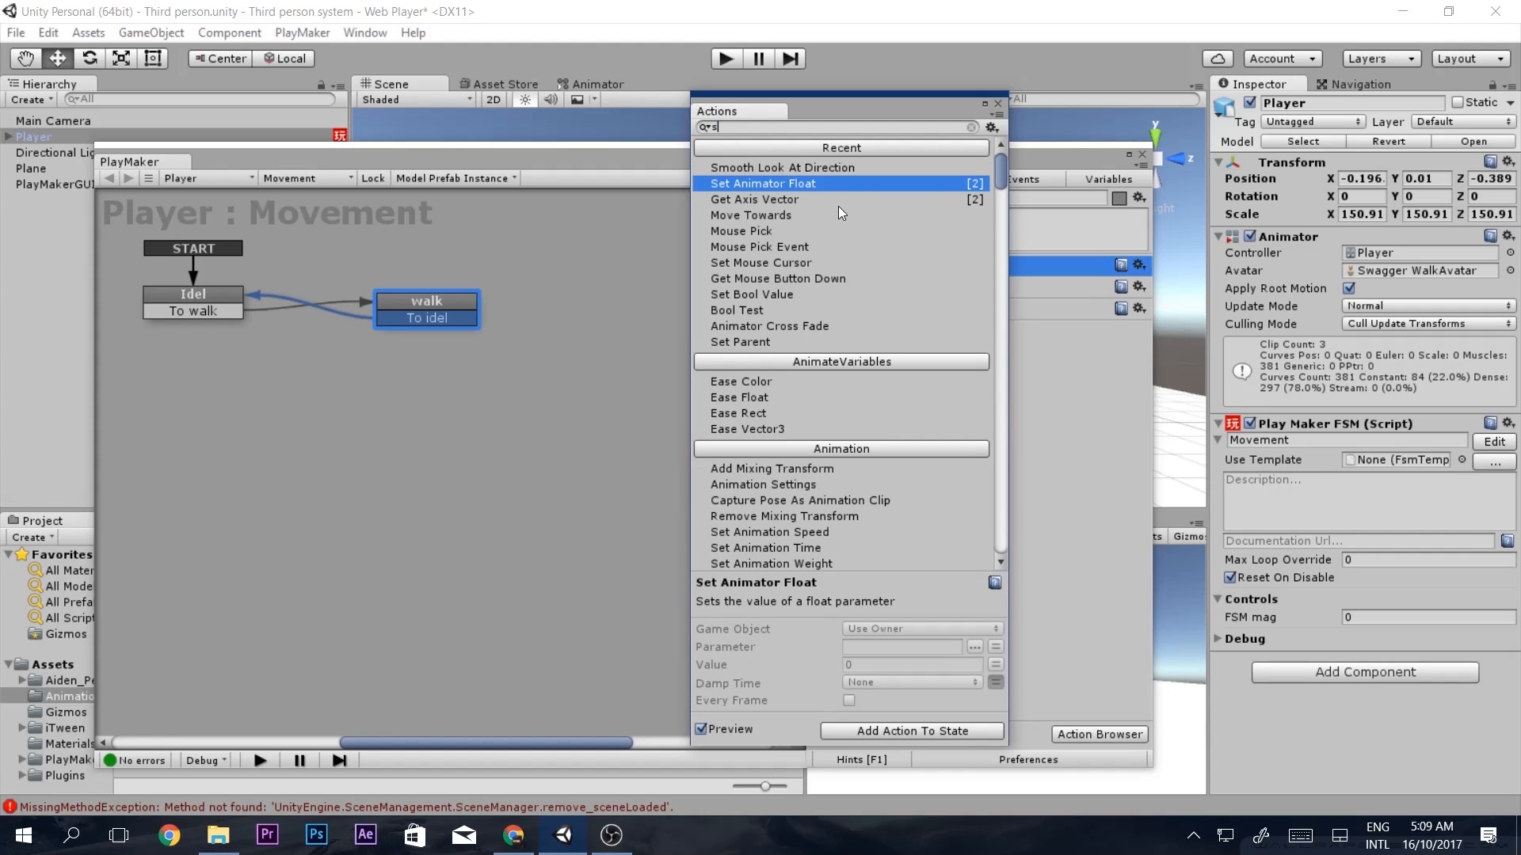
pyautogui.press('Up')
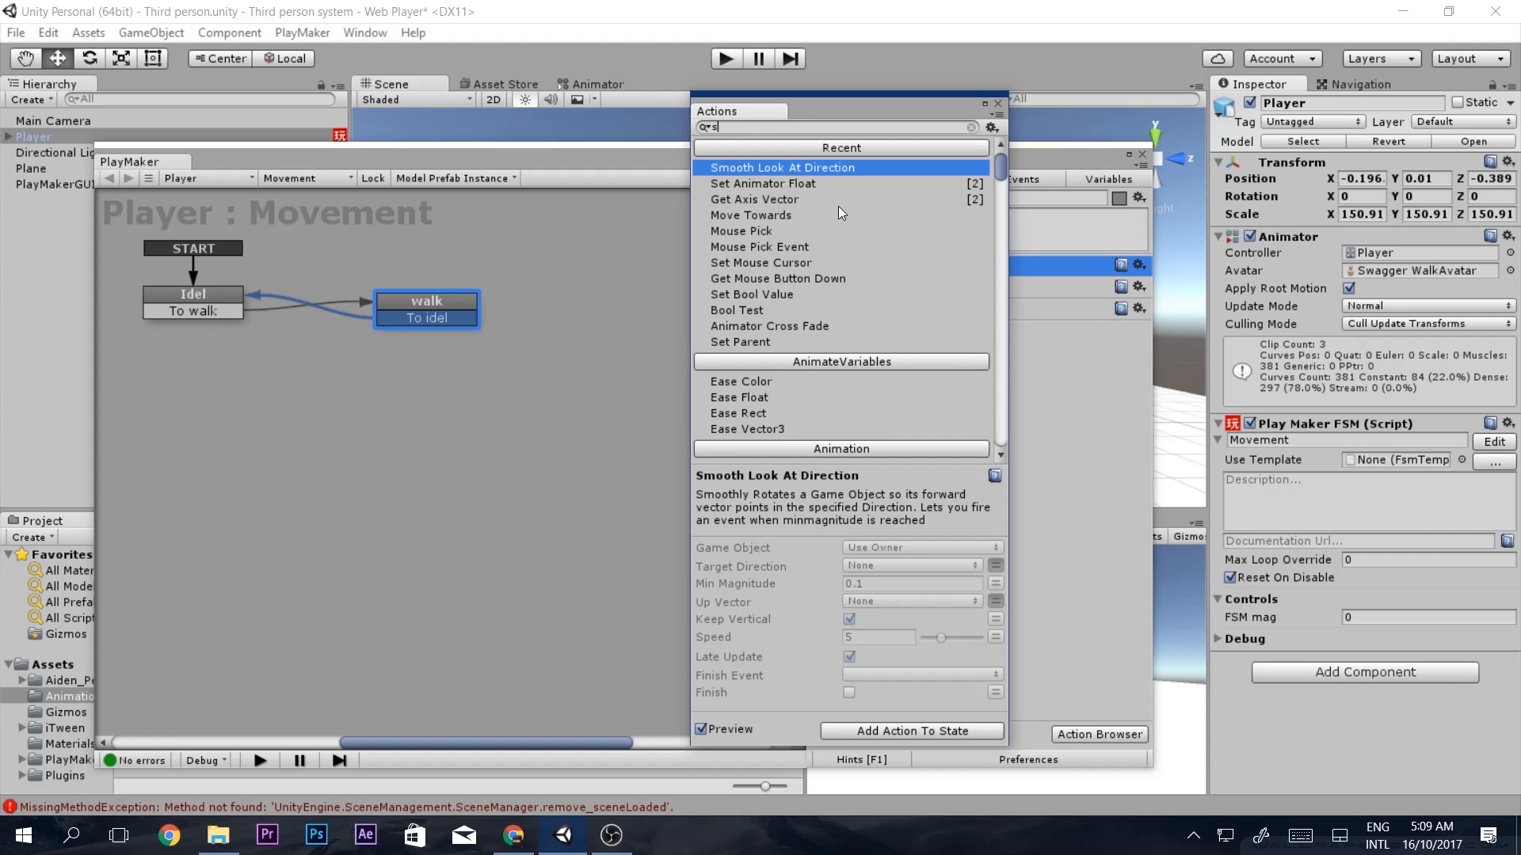
pyautogui.press('Return')
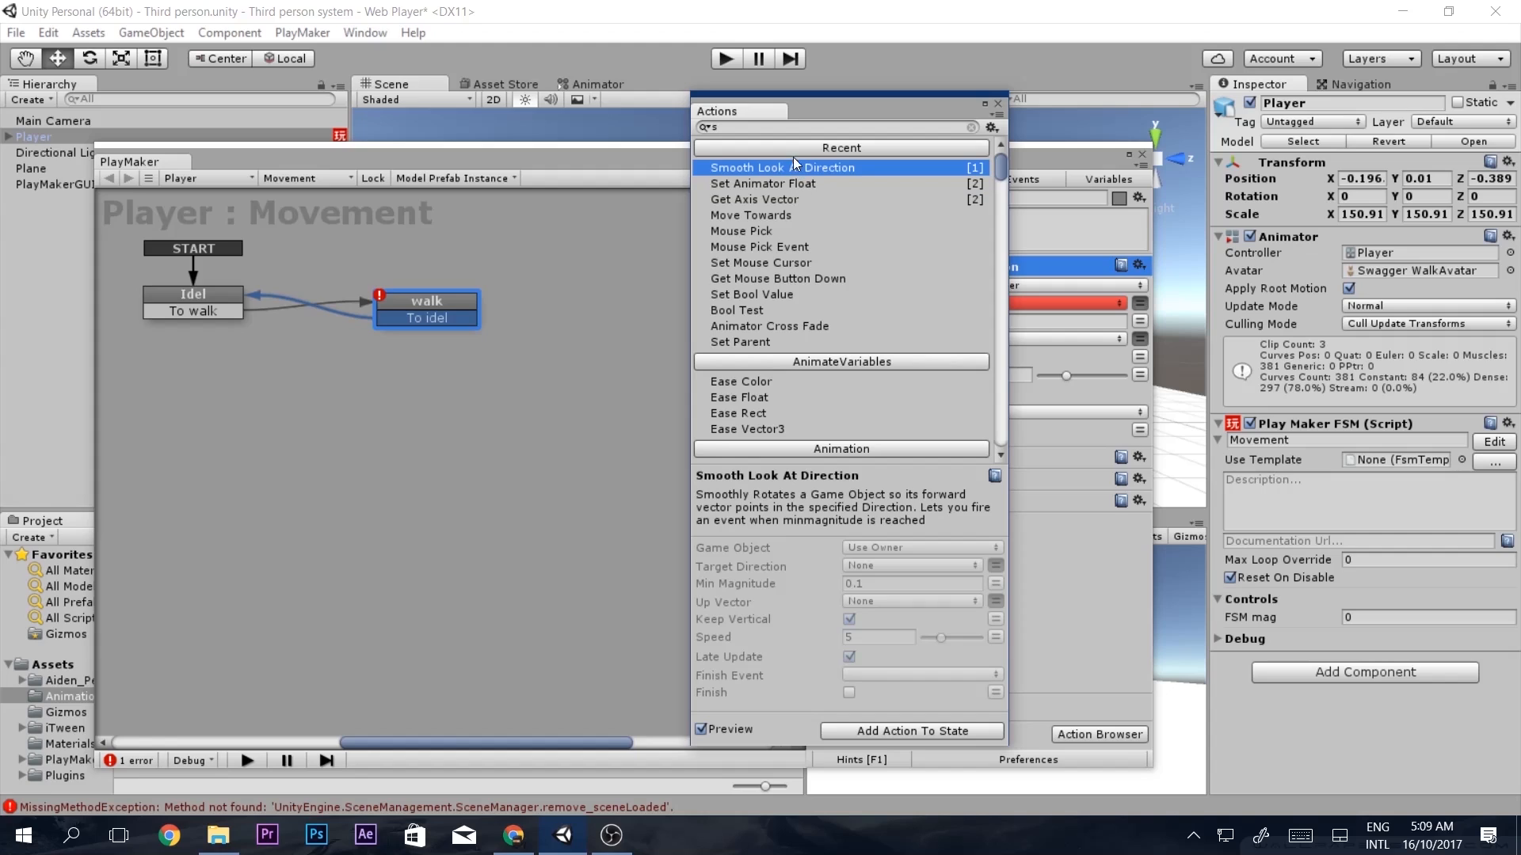
pyautogui.click(996, 105)
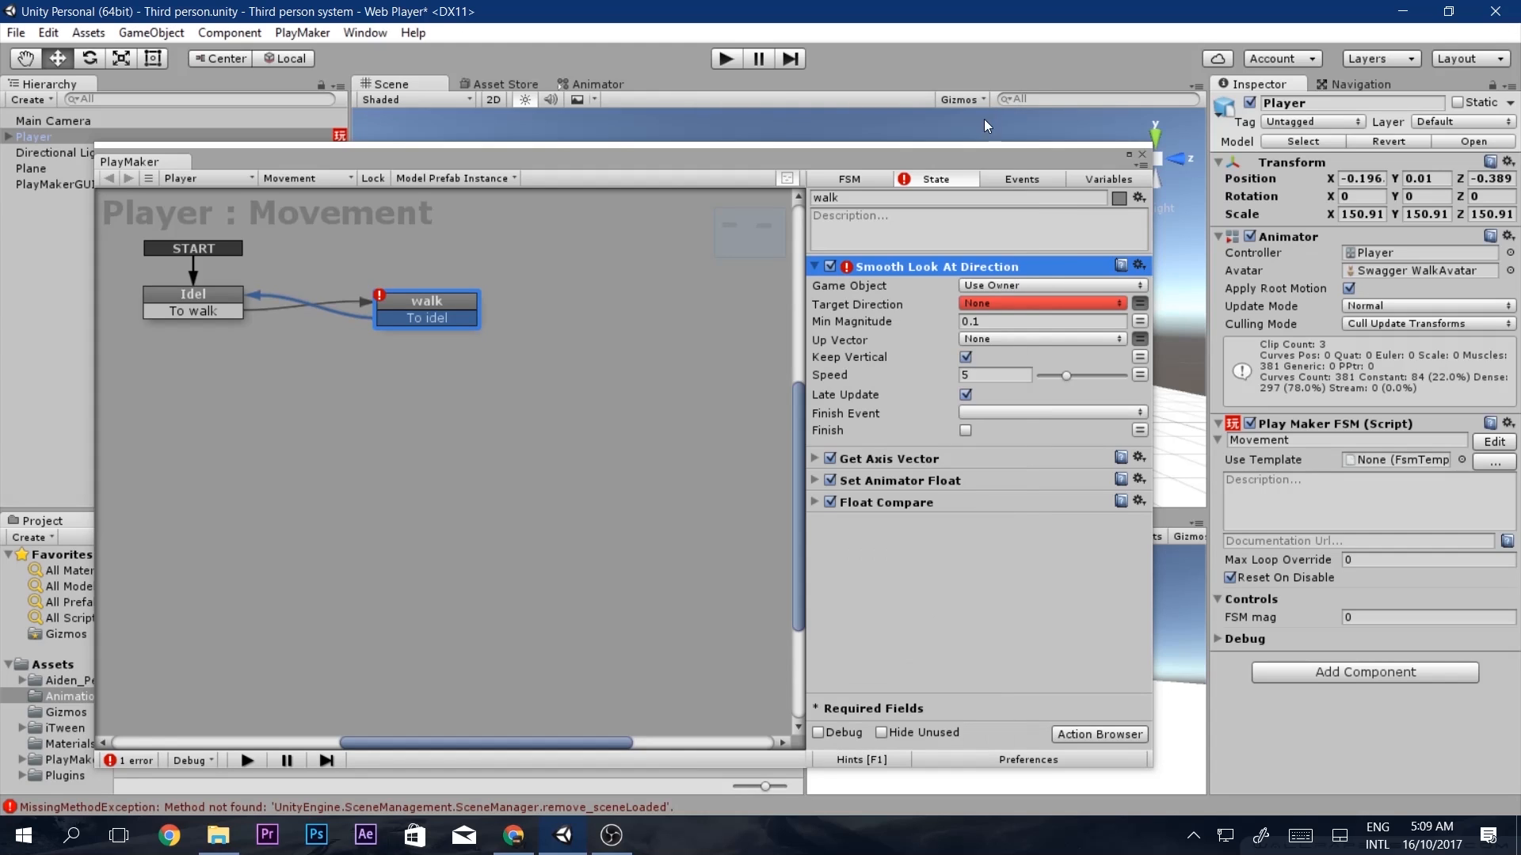
pyautogui.click(971, 301)
pyautogui.click(997, 335)
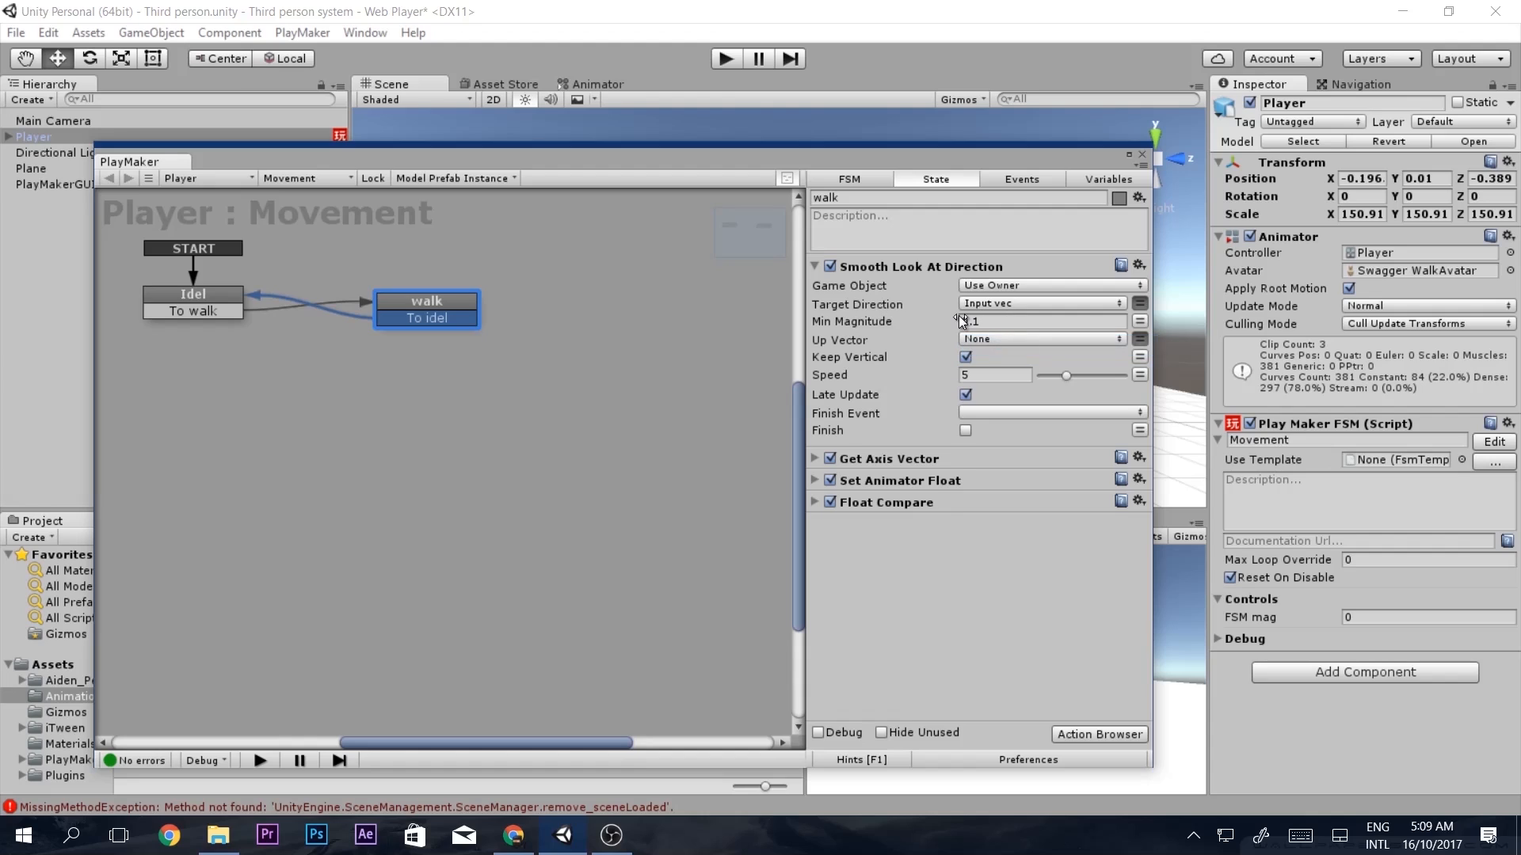
# Play the scene, test walking and turning the character in all four directions, and exit play mode.
pyautogui.moveTo(962, 166); pyautogui.dragTo(608, 110)
pyautogui.click(718, 60)
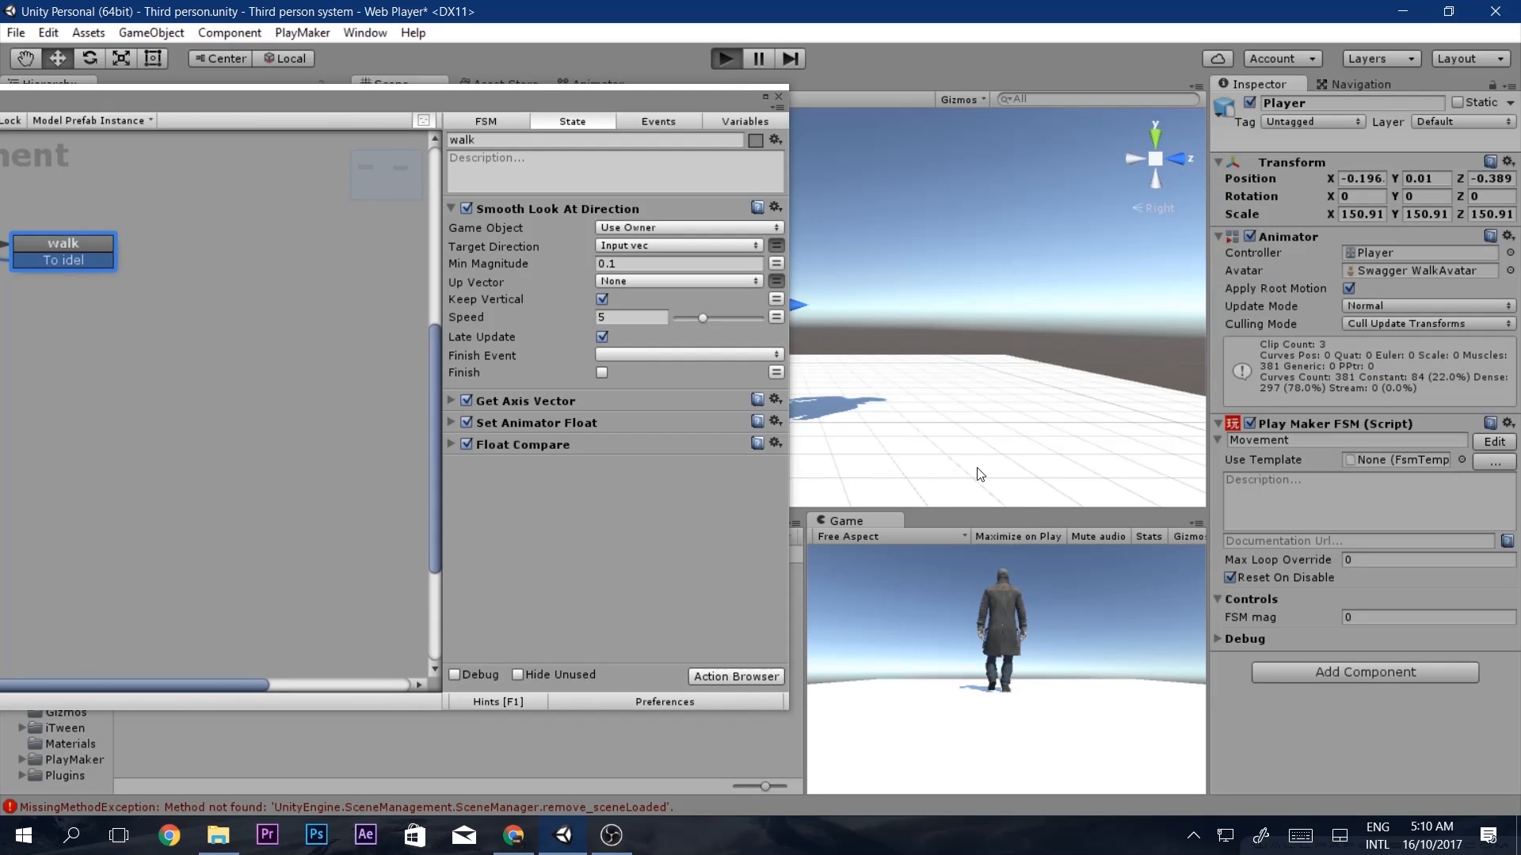
pyautogui.press('d')
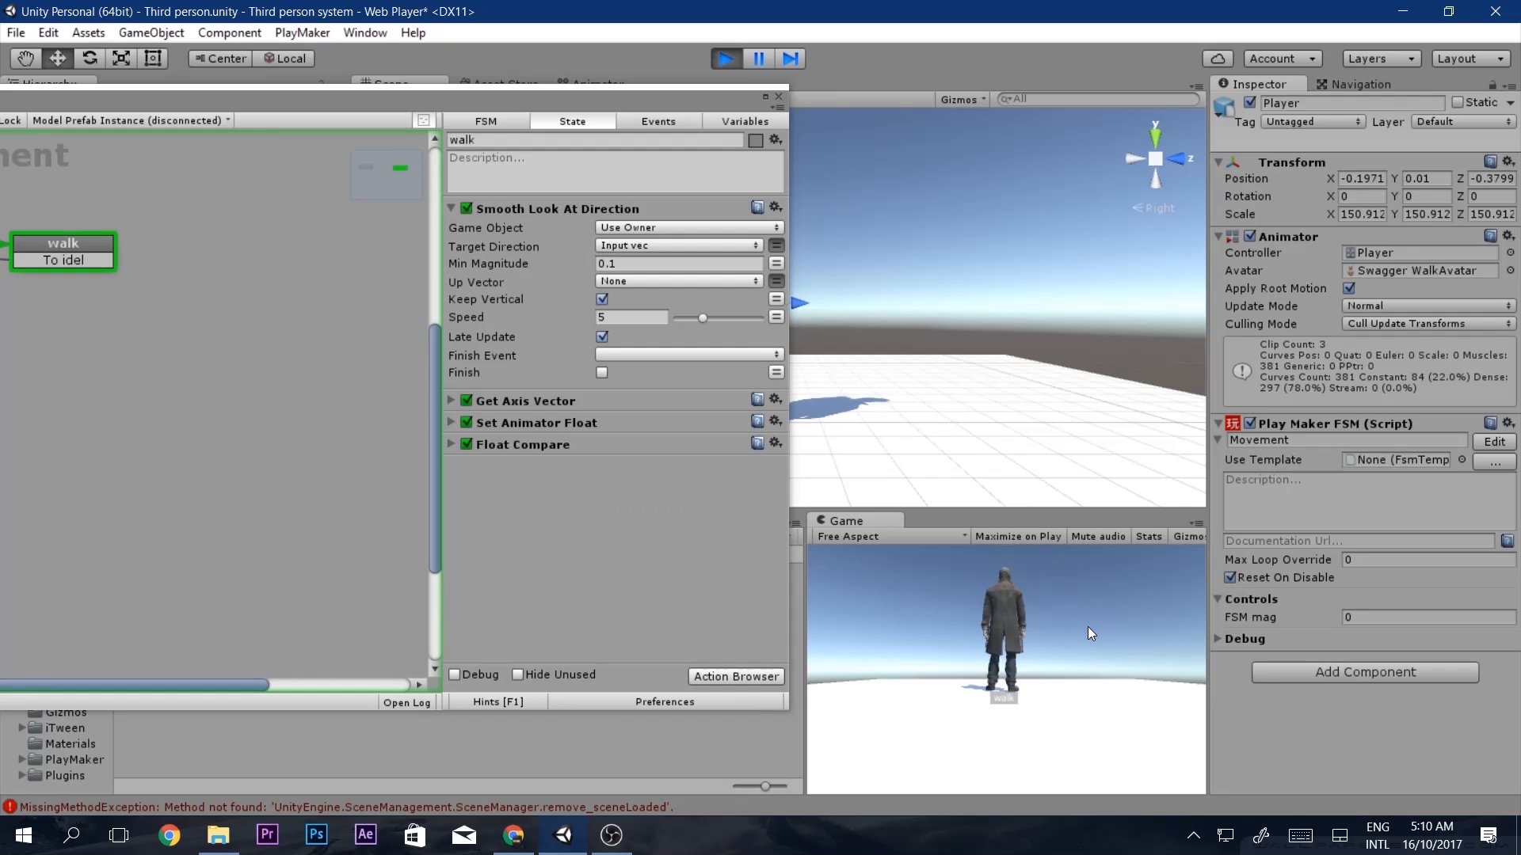
pyautogui.press('s')
pyautogui.press('a')
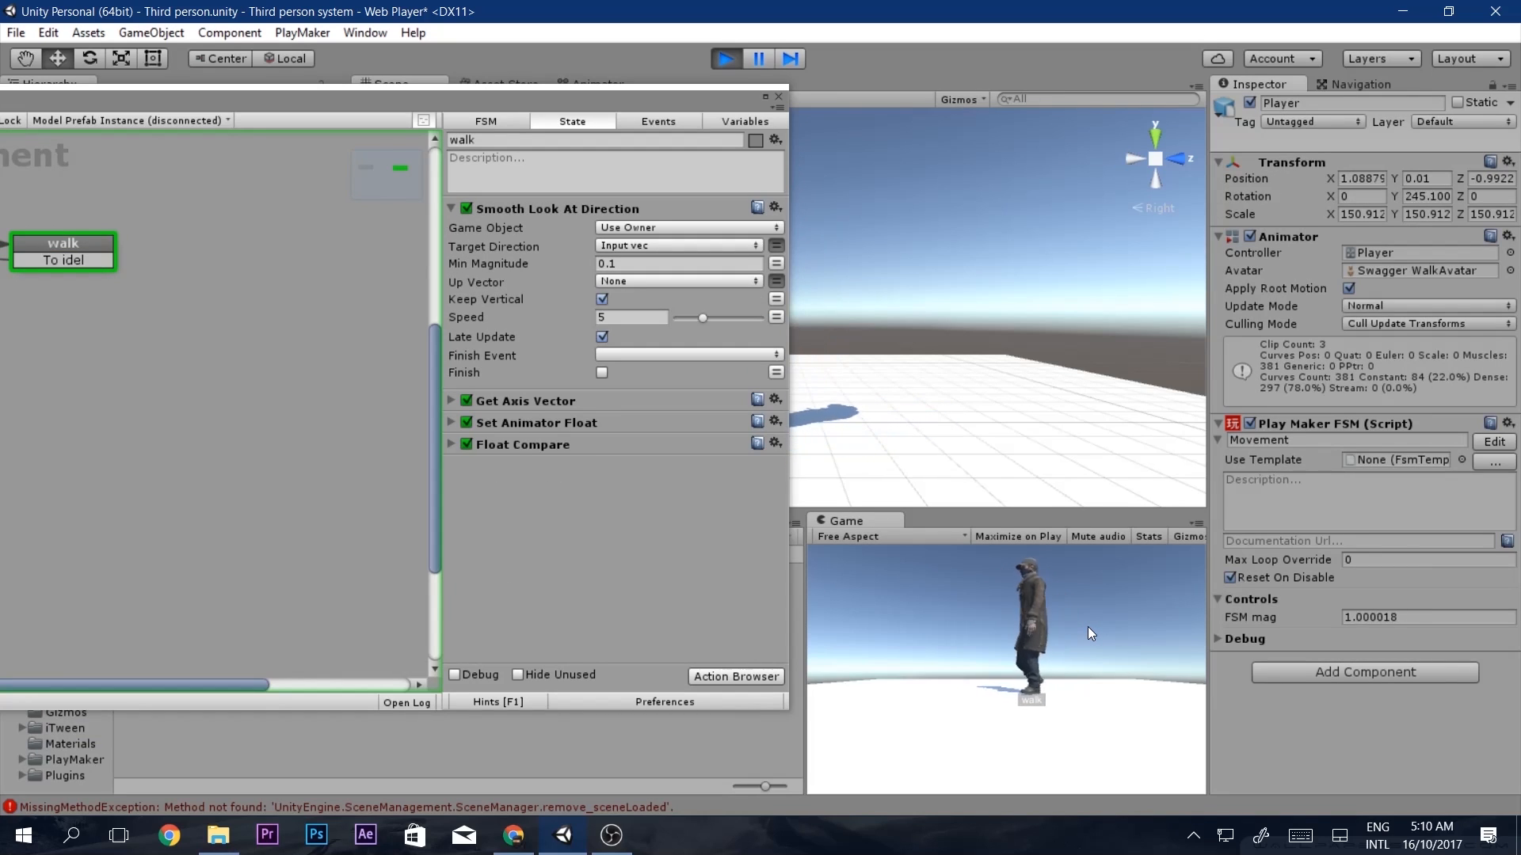
pyautogui.press('w')
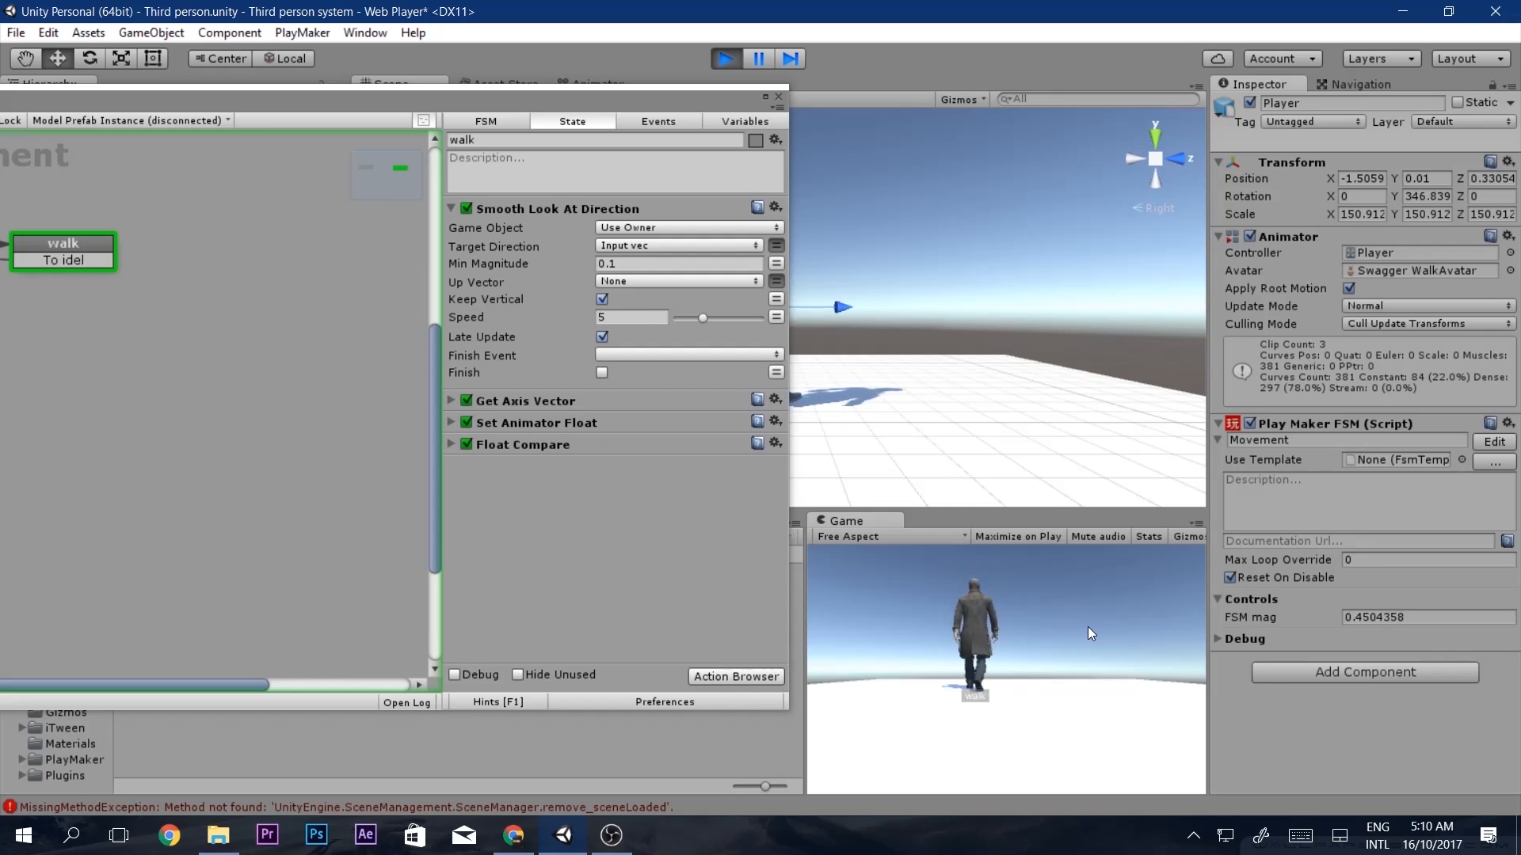
pyautogui.press('d')
pyautogui.press('d')
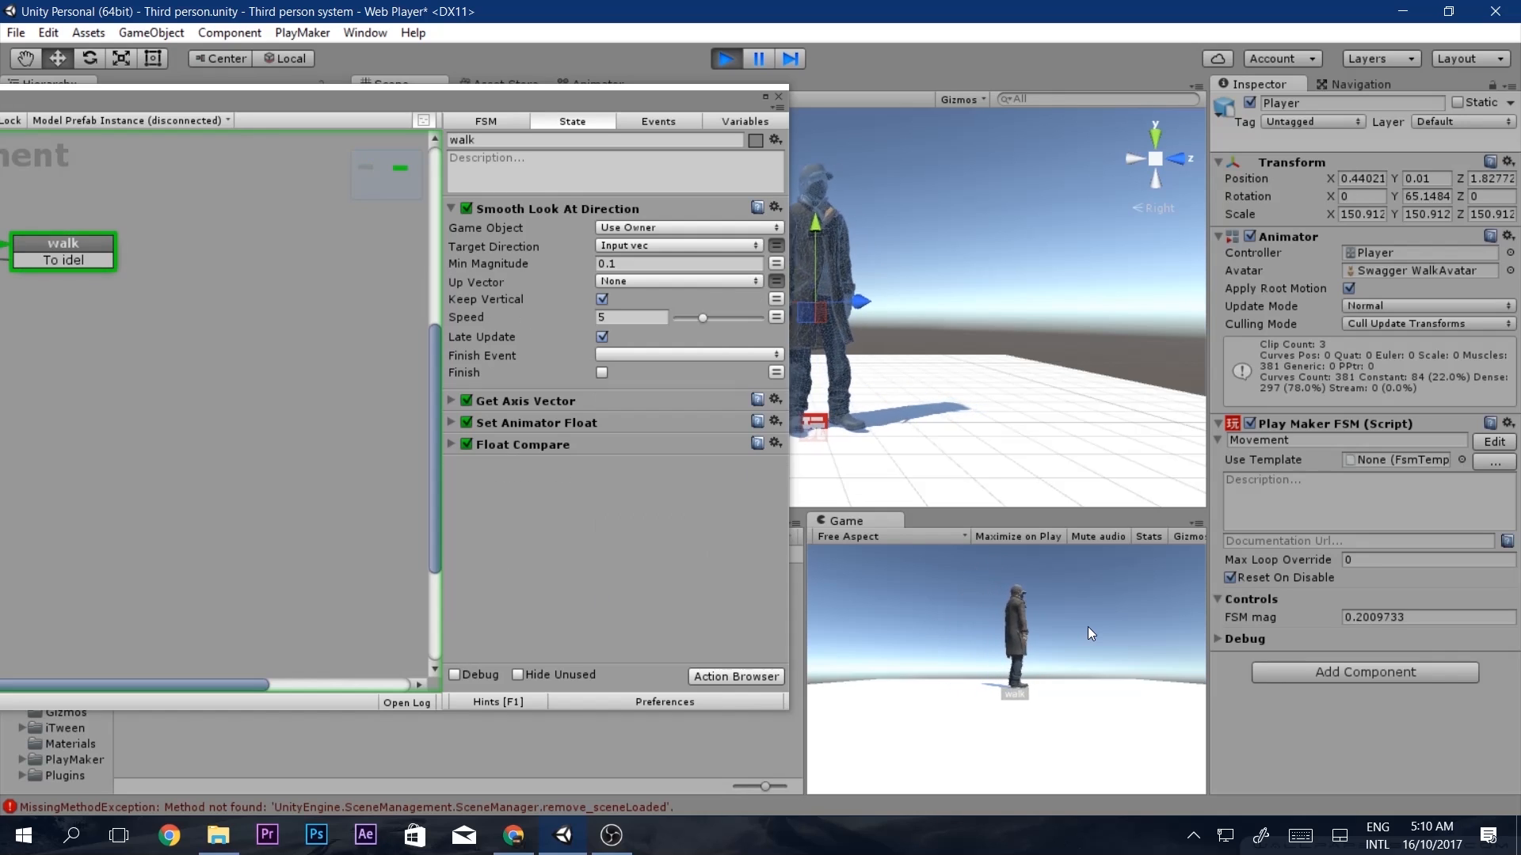
pyautogui.press('s')
pyautogui.press('a')
pyautogui.press('s')
pyautogui.press('a')
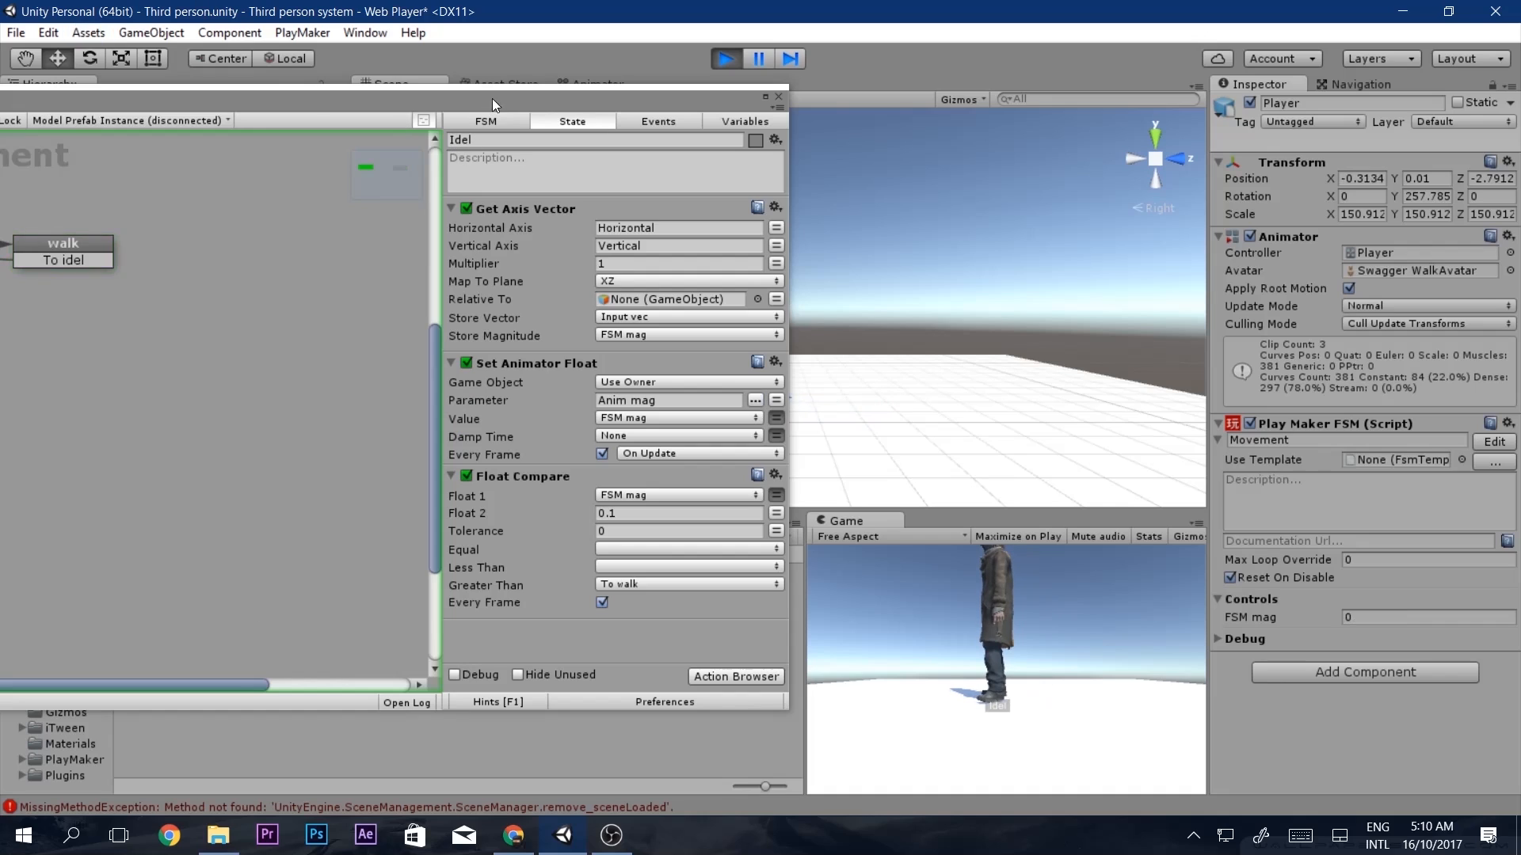
pyautogui.moveTo(492, 98); pyautogui.dragTo(826, 201)
pyautogui.click(724, 63)
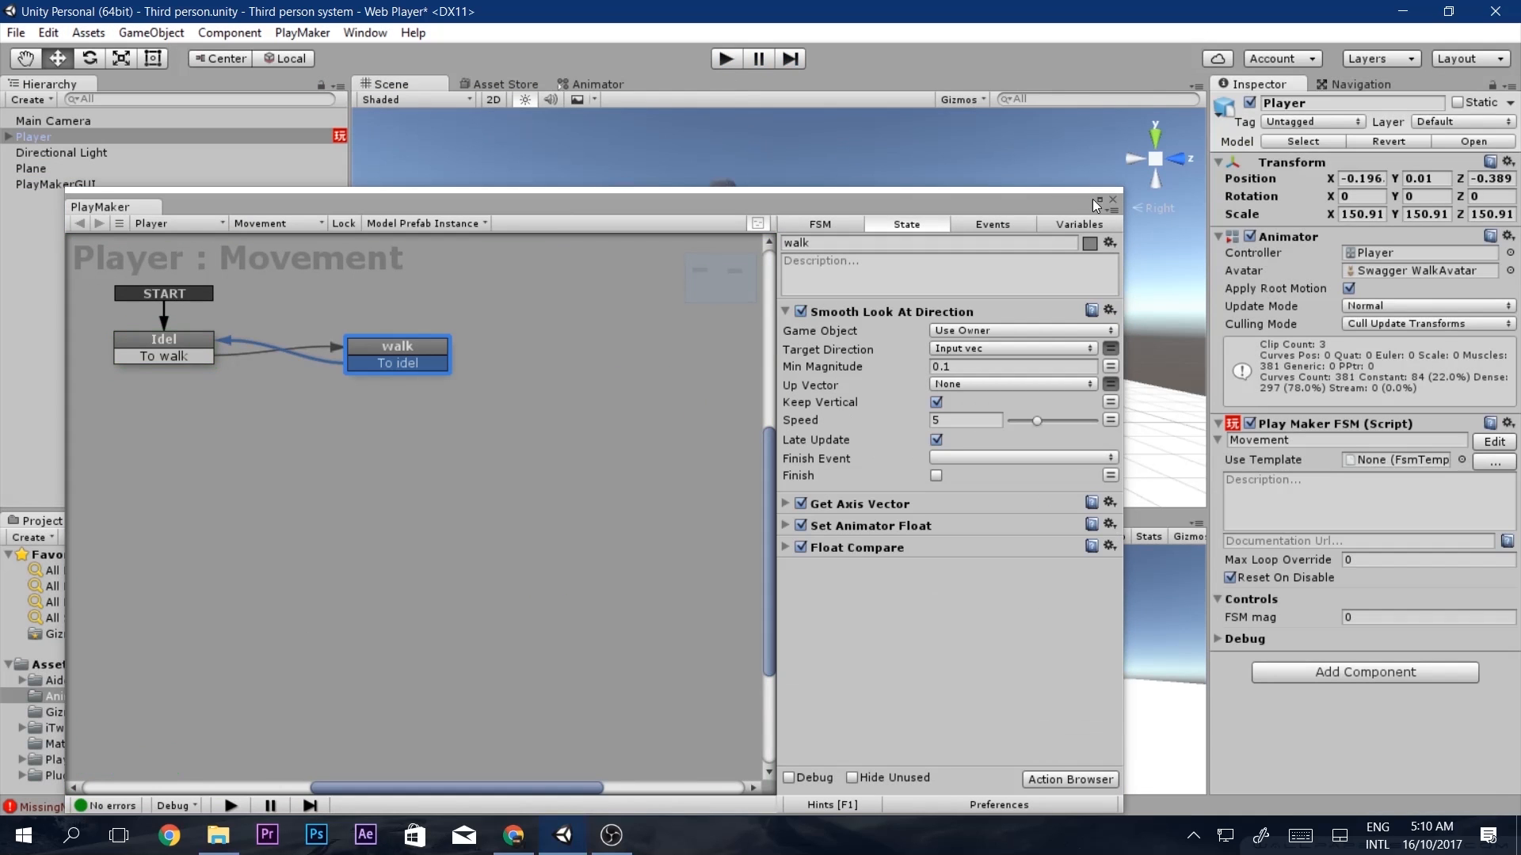
# Close the PlayMaker editor, create an empty game object at scene level and name it Cam base.
pyautogui.click(1113, 200)
pyautogui.moveTo(747, 226); pyautogui.dragTo(815, 265, button='middle')
pyautogui.scroll(2, 814, 264)
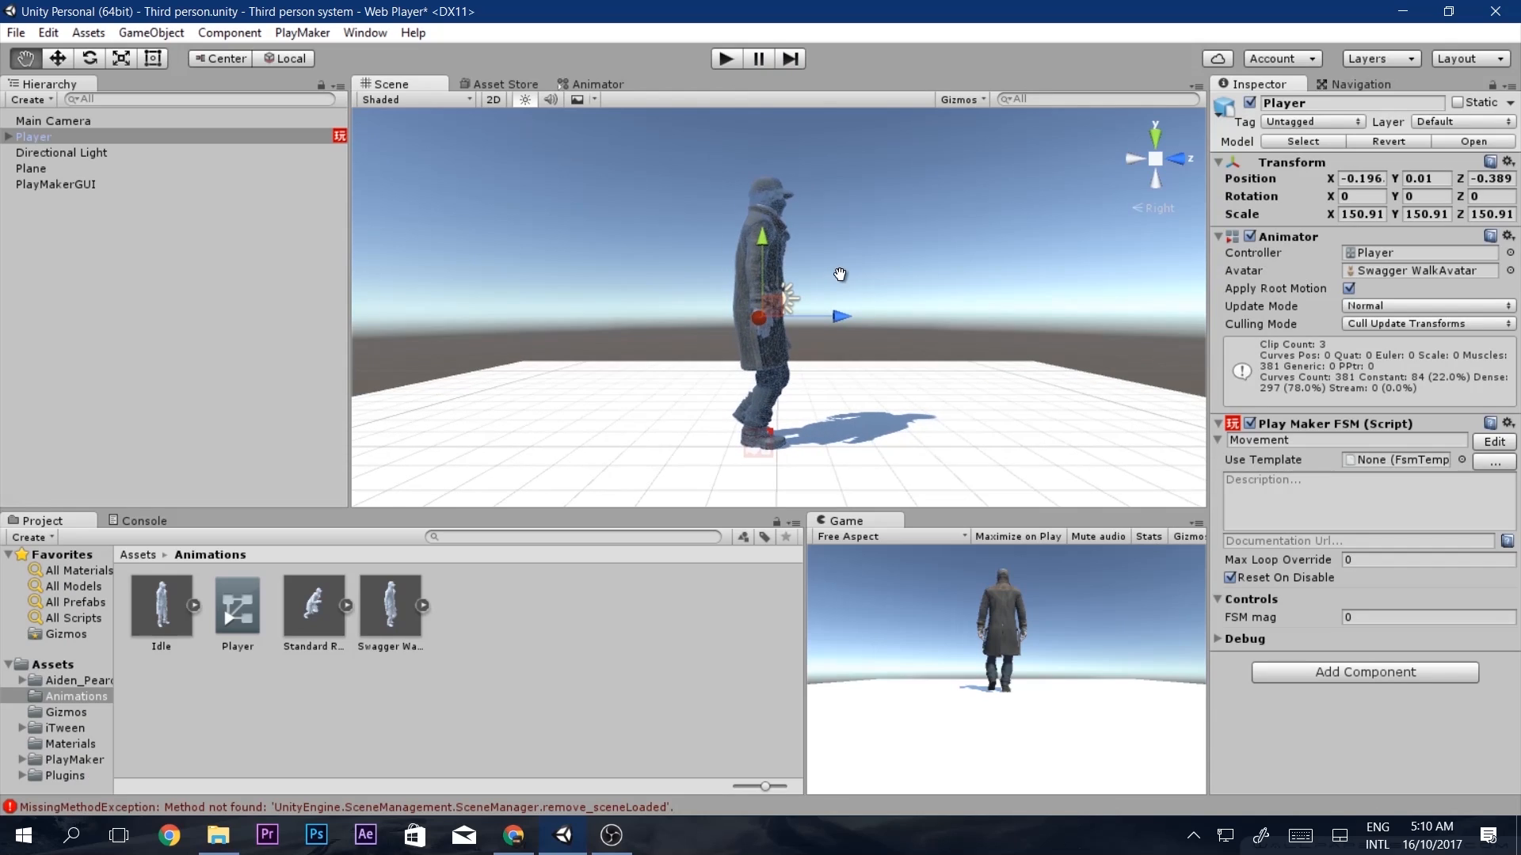
pyautogui.rightClick(157, 292)
pyautogui.click(218, 459)
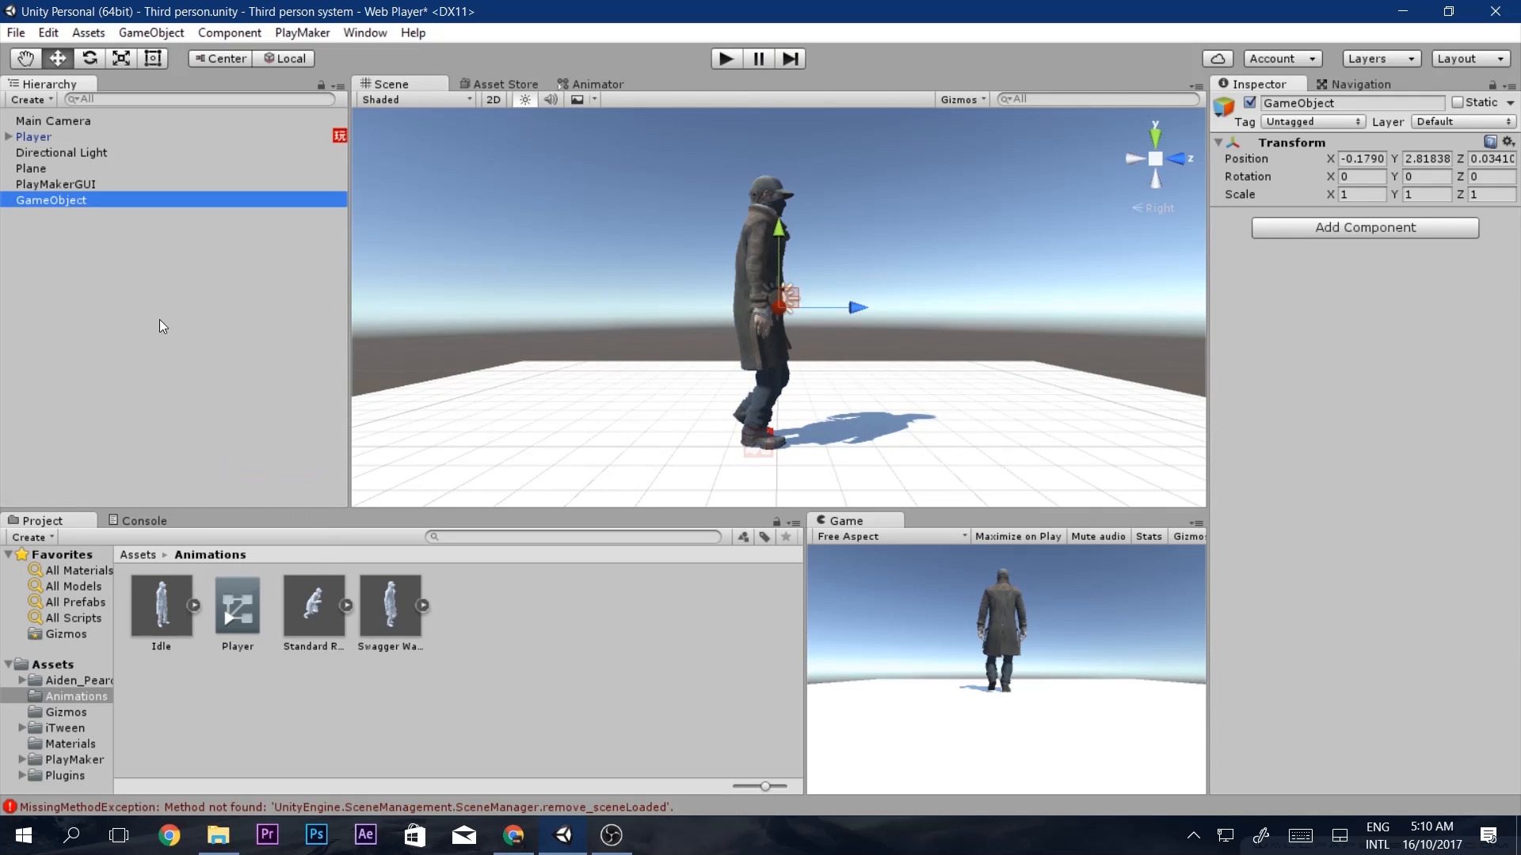
pyautogui.click(1326, 104)
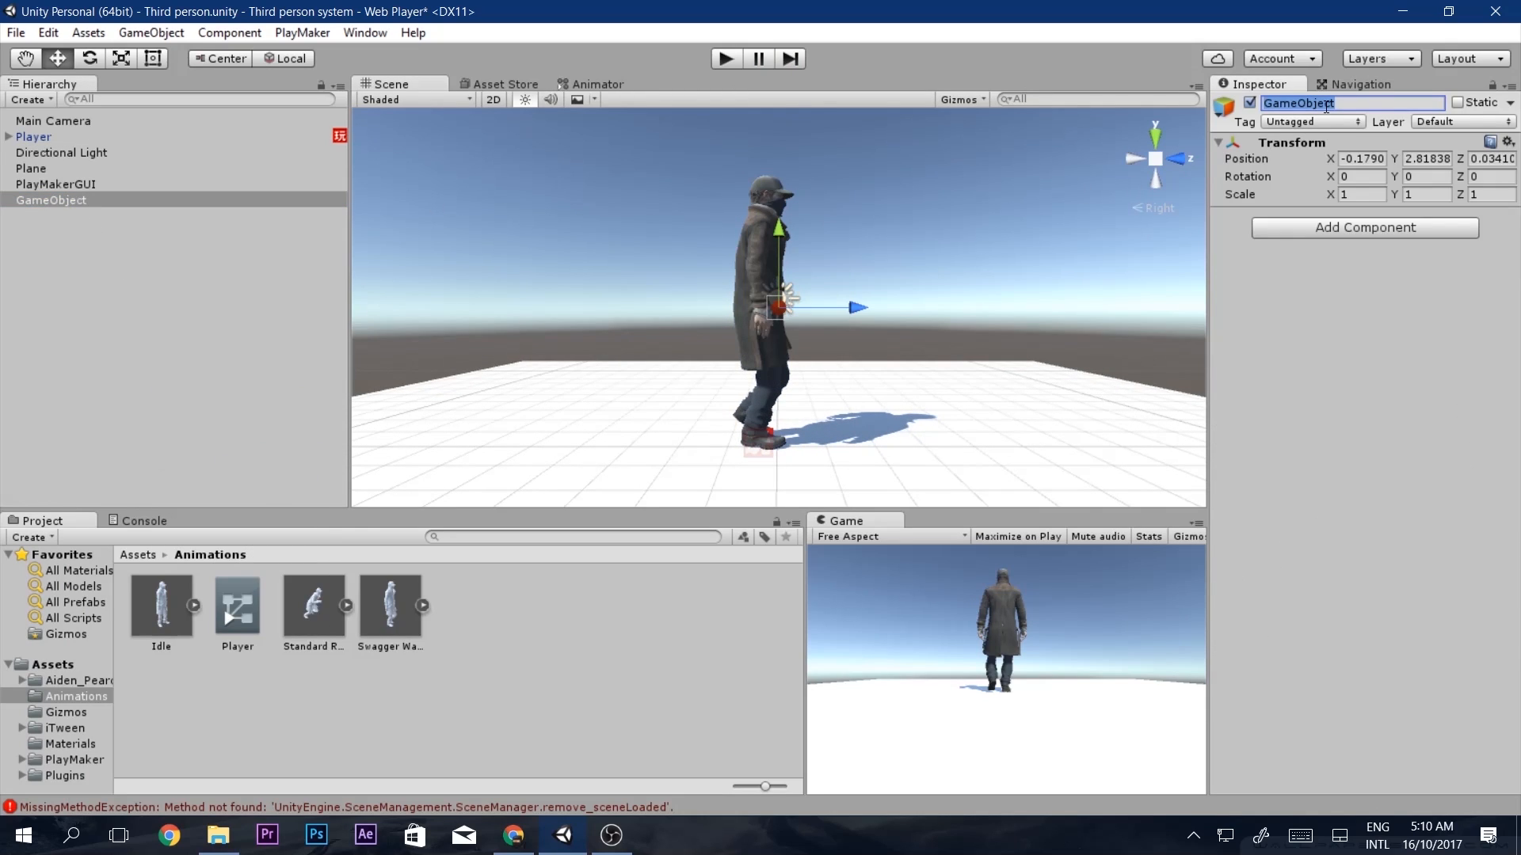
pyautogui.write('Cam base')
pyautogui.press('Return')
# Make Main Camera a child of Cam base and collapse the Cam base hierarchy.
pyautogui.click(74, 205)
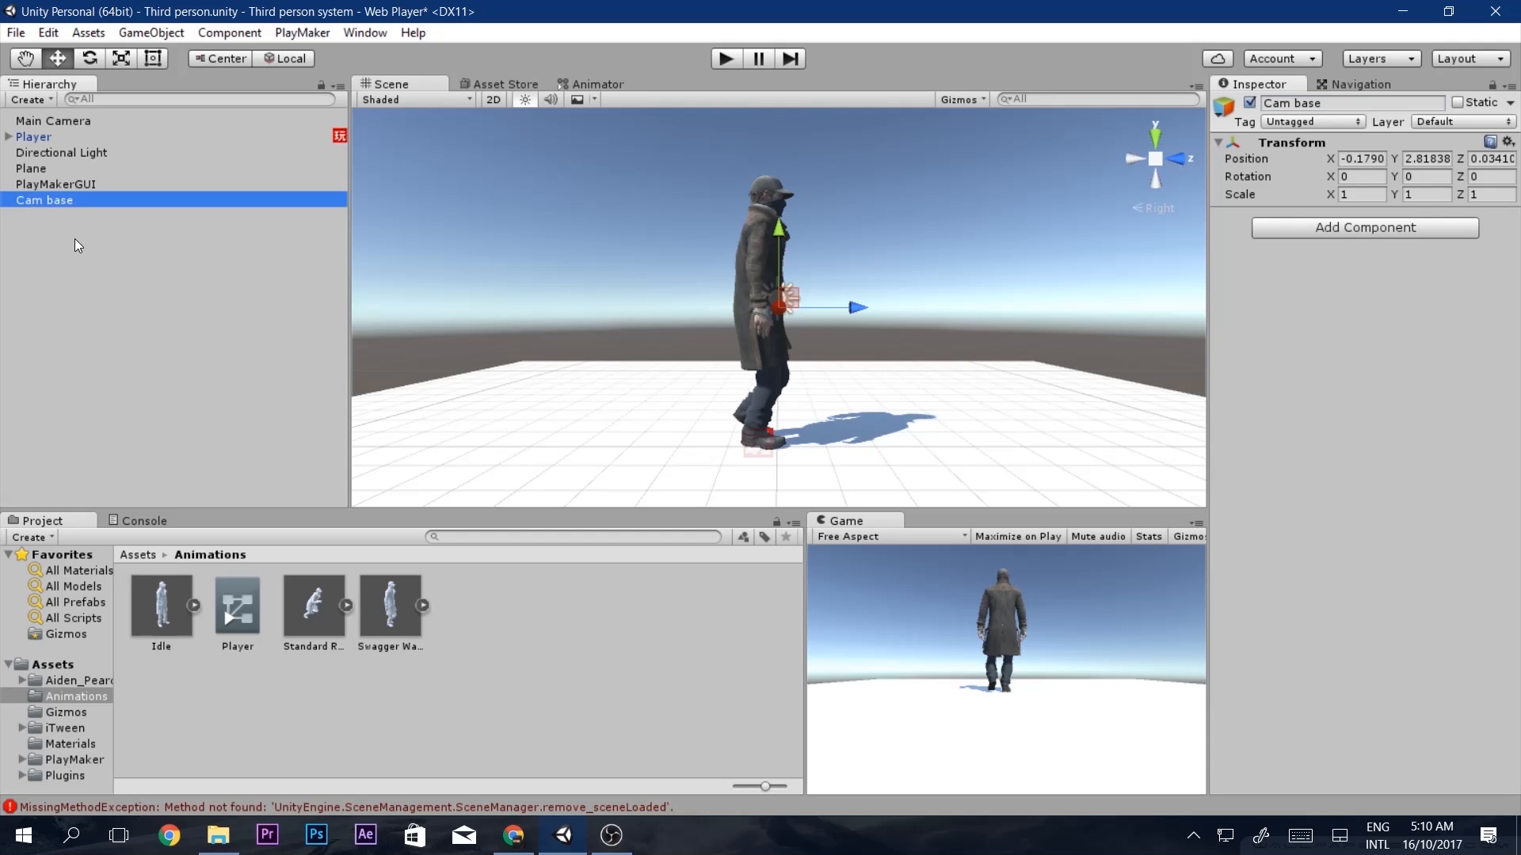
pyautogui.moveTo(59, 119); pyautogui.dragTo(69, 200)
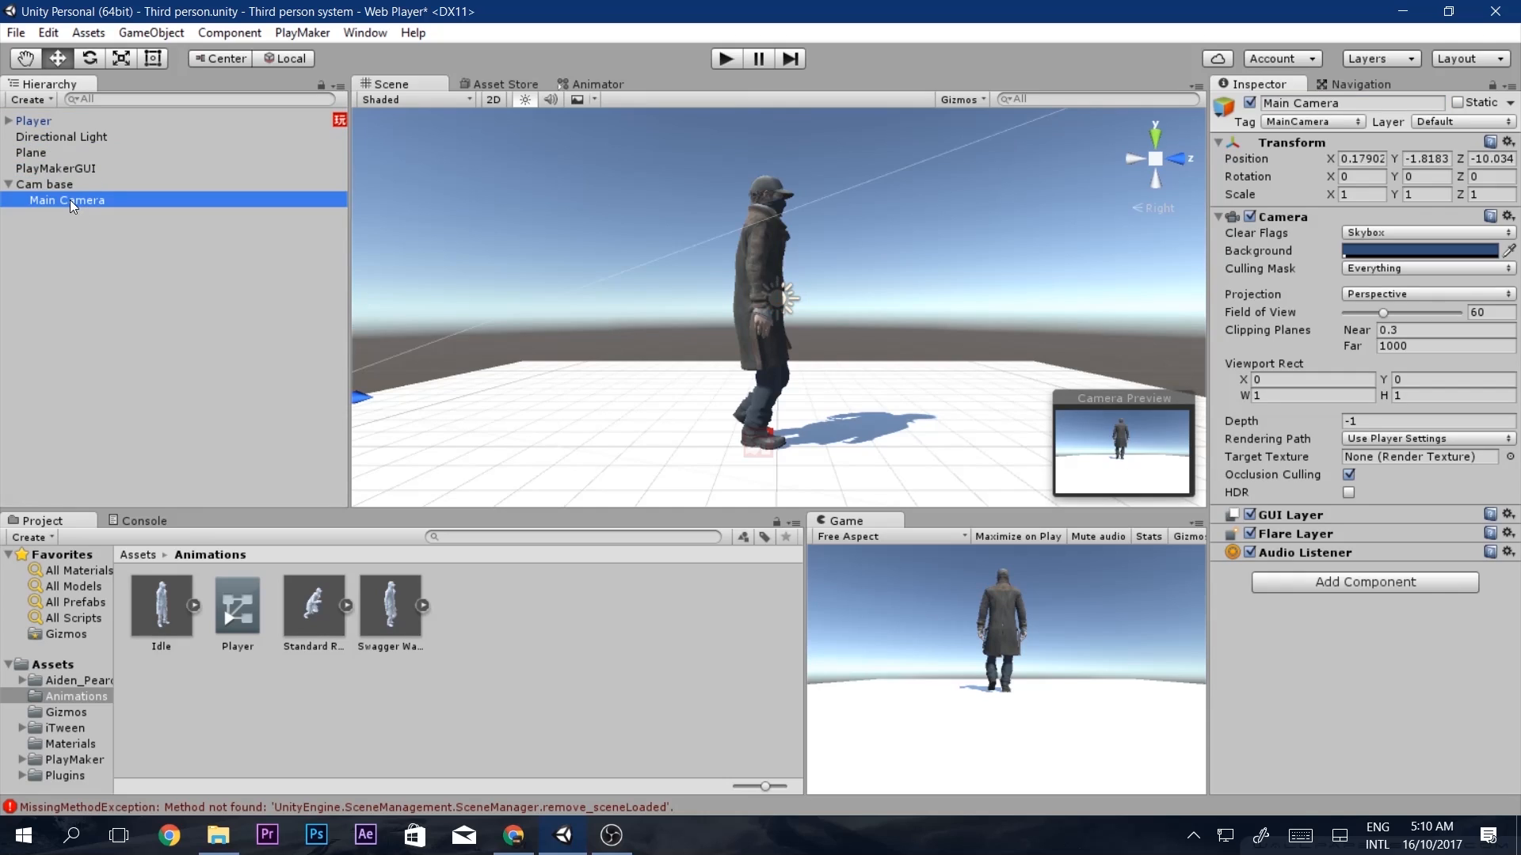
pyautogui.click(11, 184)
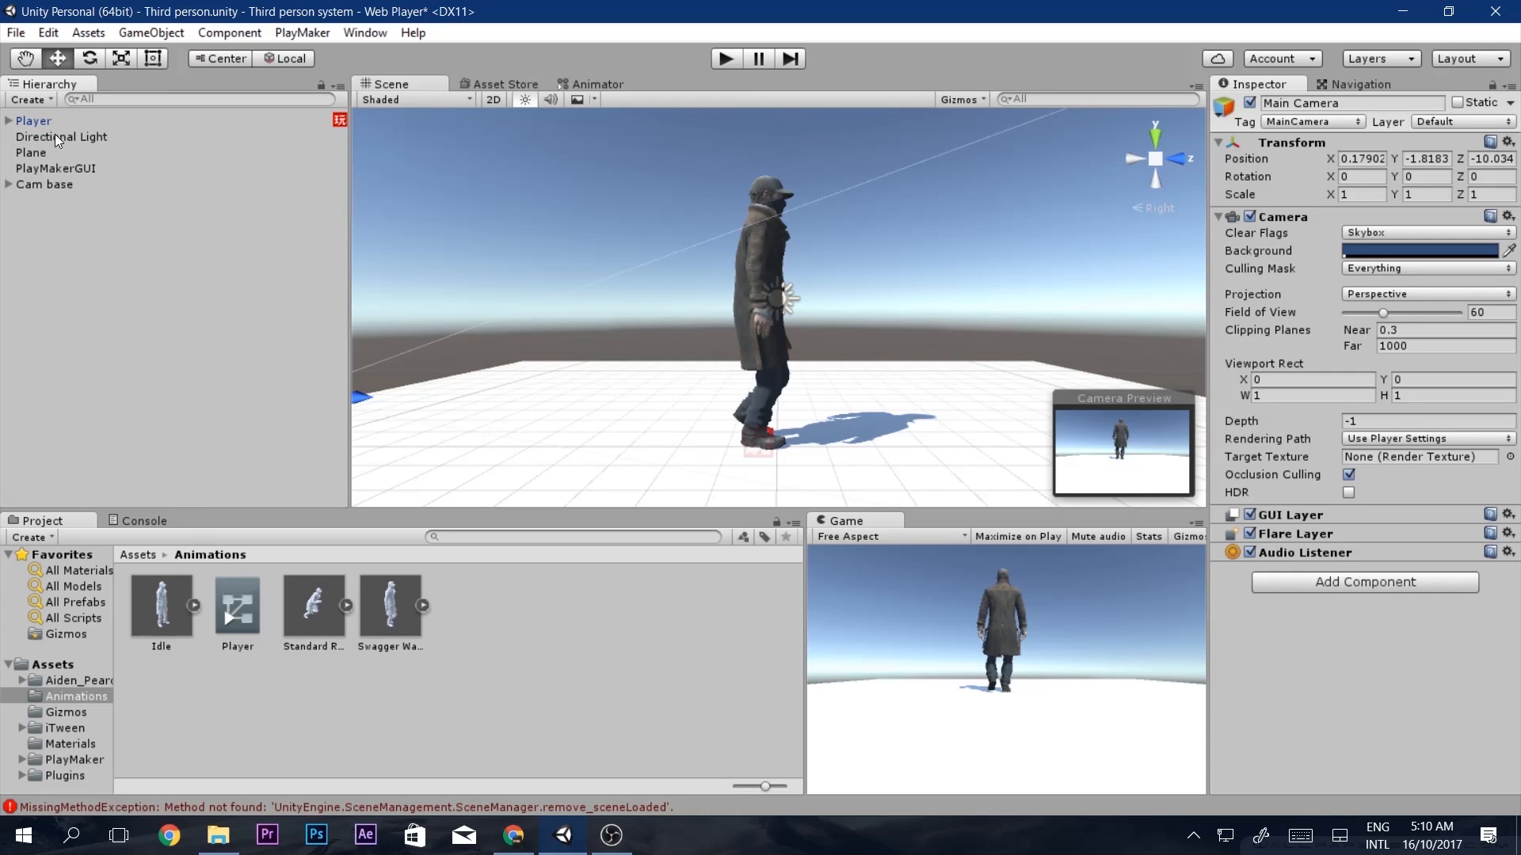
# Create an empty child object under Player and name it Cam follow.
pyautogui.rightClick(43, 125)
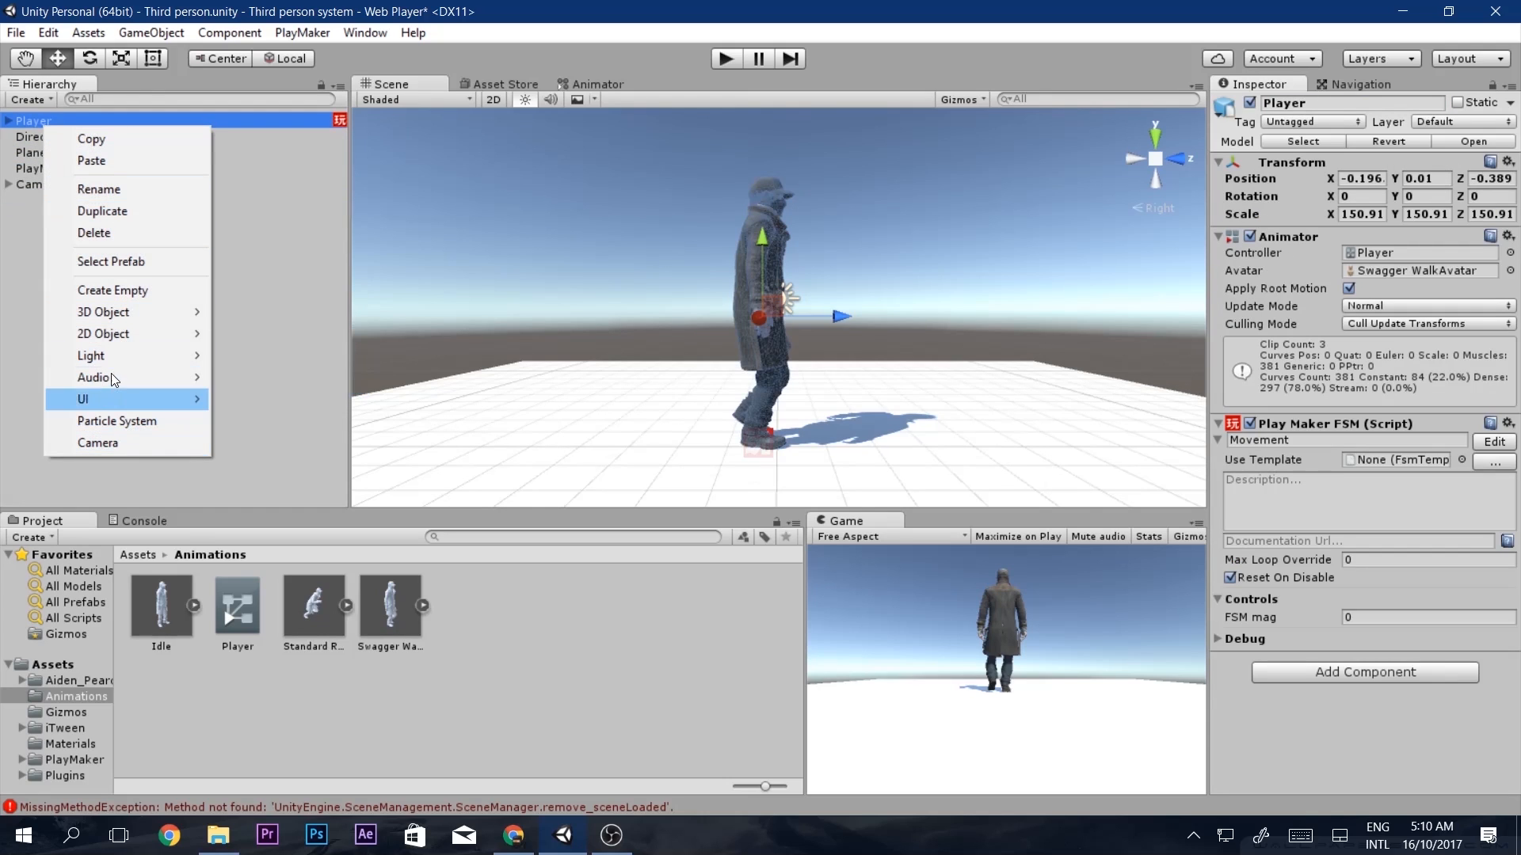
pyautogui.click(157, 290)
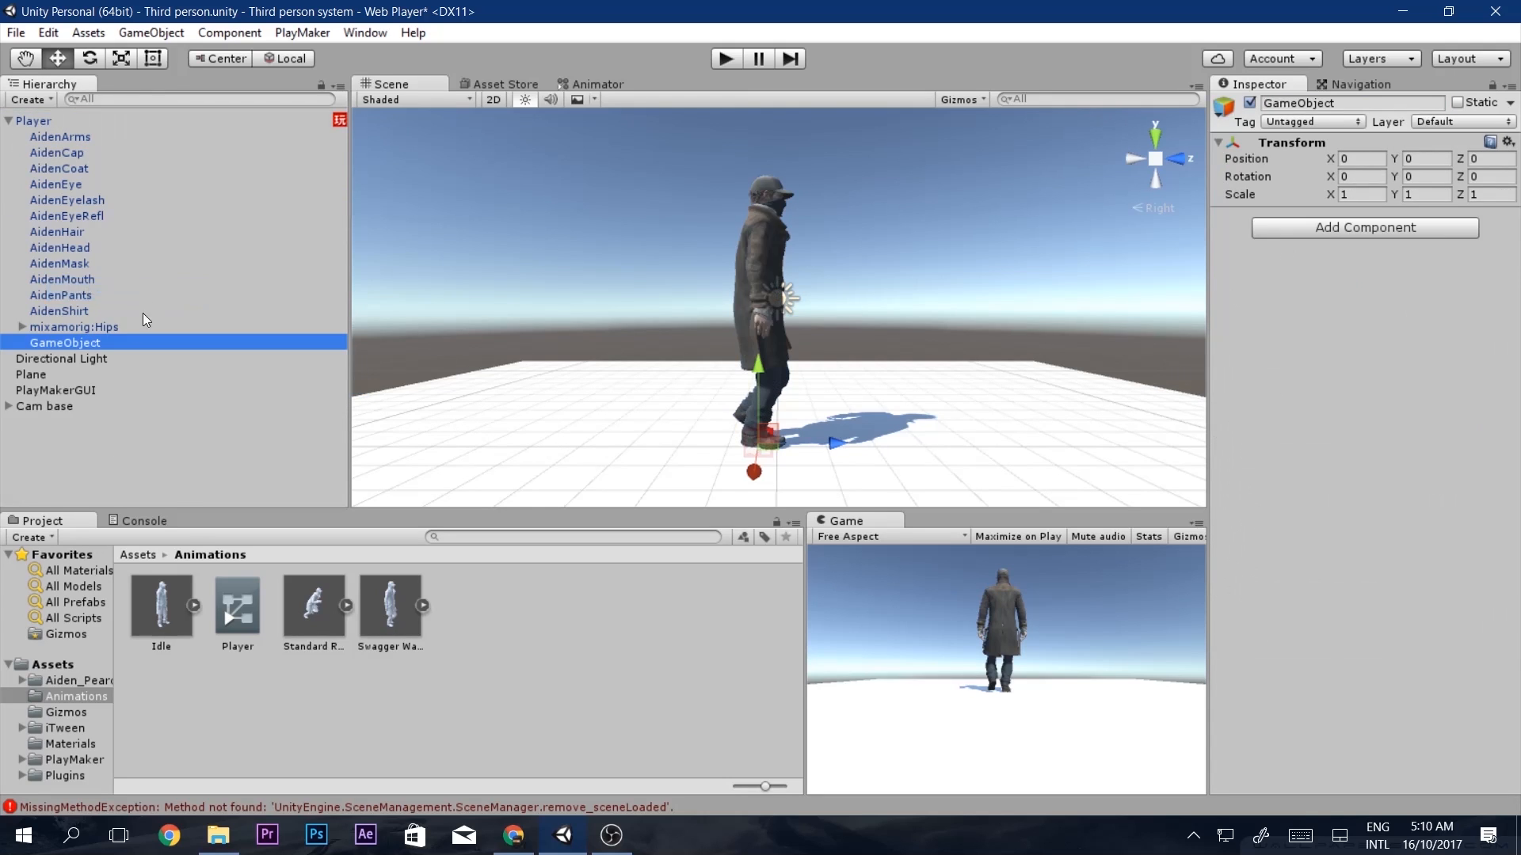
pyautogui.click(84, 340)
pyautogui.write('Cam follow')
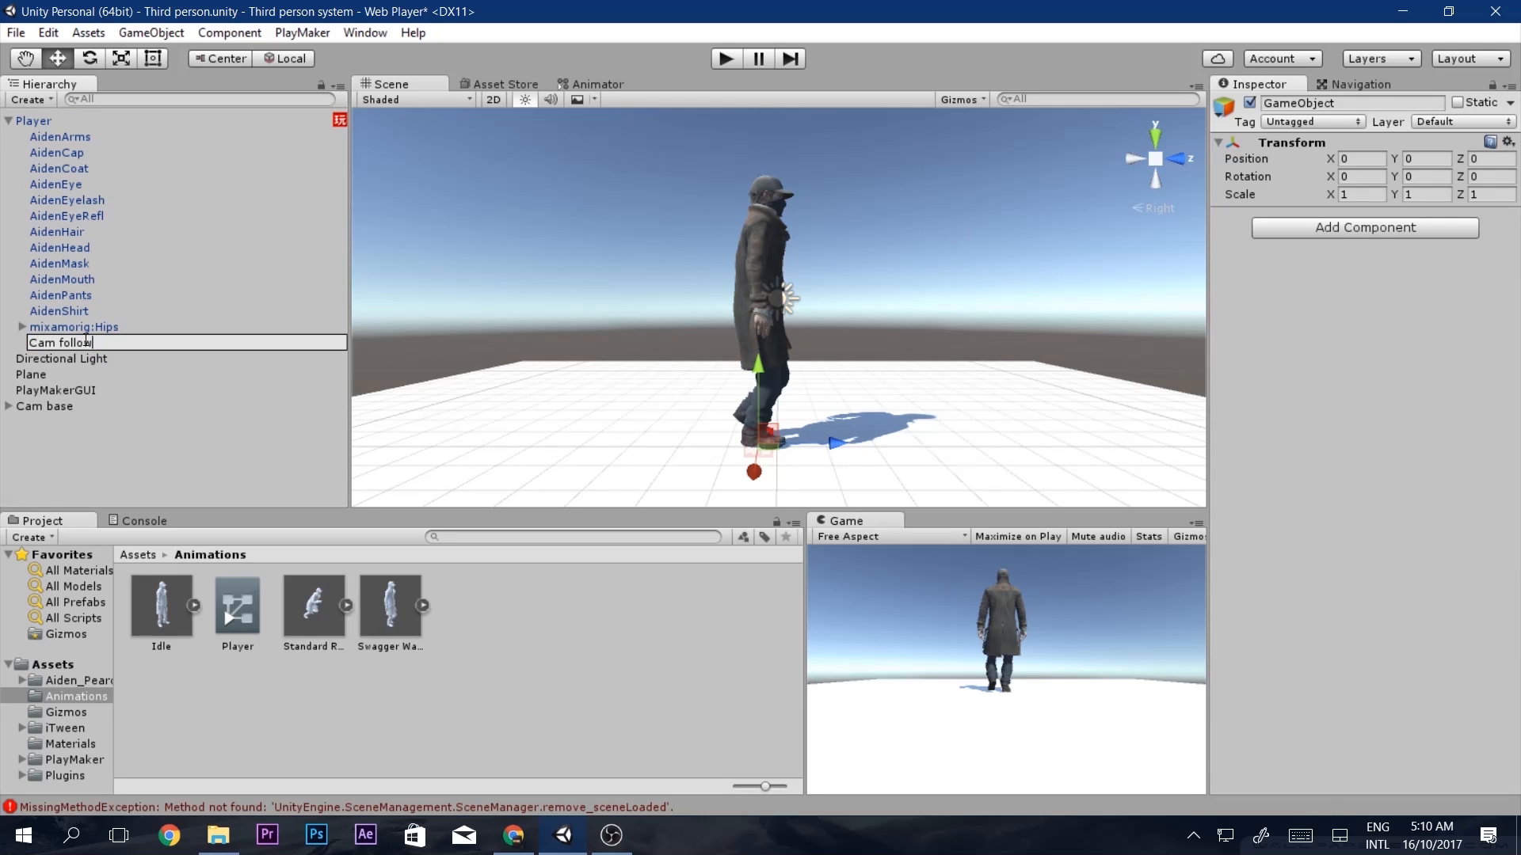
pyautogui.press('Return')
# Raise Cam follow to the character's torso at about Y 0.0194 and nudge it sideways to X 0.0001.
pyautogui.moveTo(807, 439); pyautogui.dragTo(806, 372, button='middle')
pyautogui.scroll(1, 805, 397)
pyautogui.click(1156, 159)
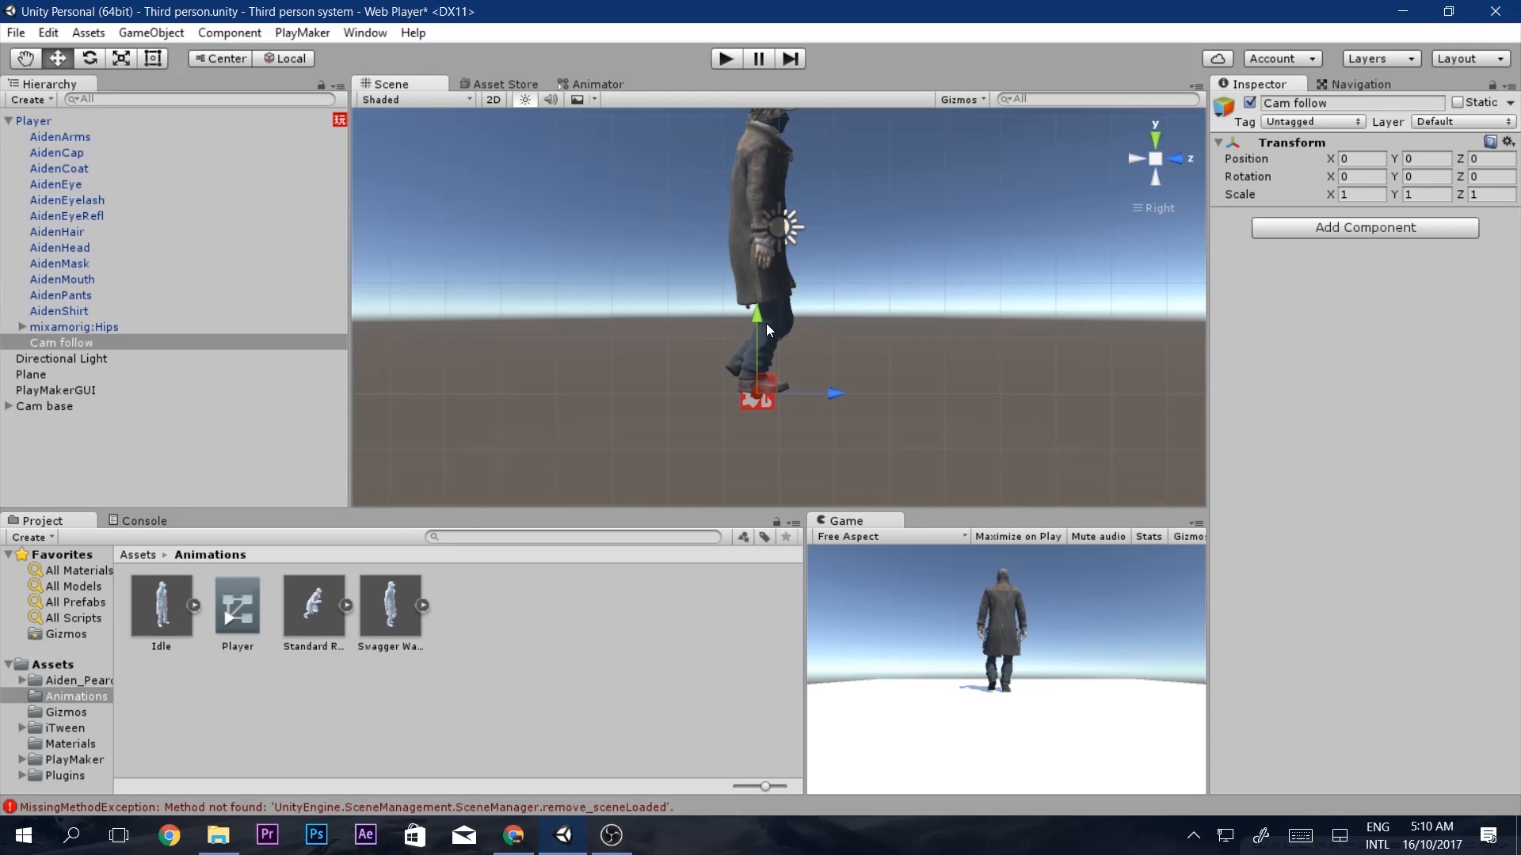
pyautogui.moveTo(767, 323); pyautogui.dragTo(782, 160)
pyautogui.click(1175, 159)
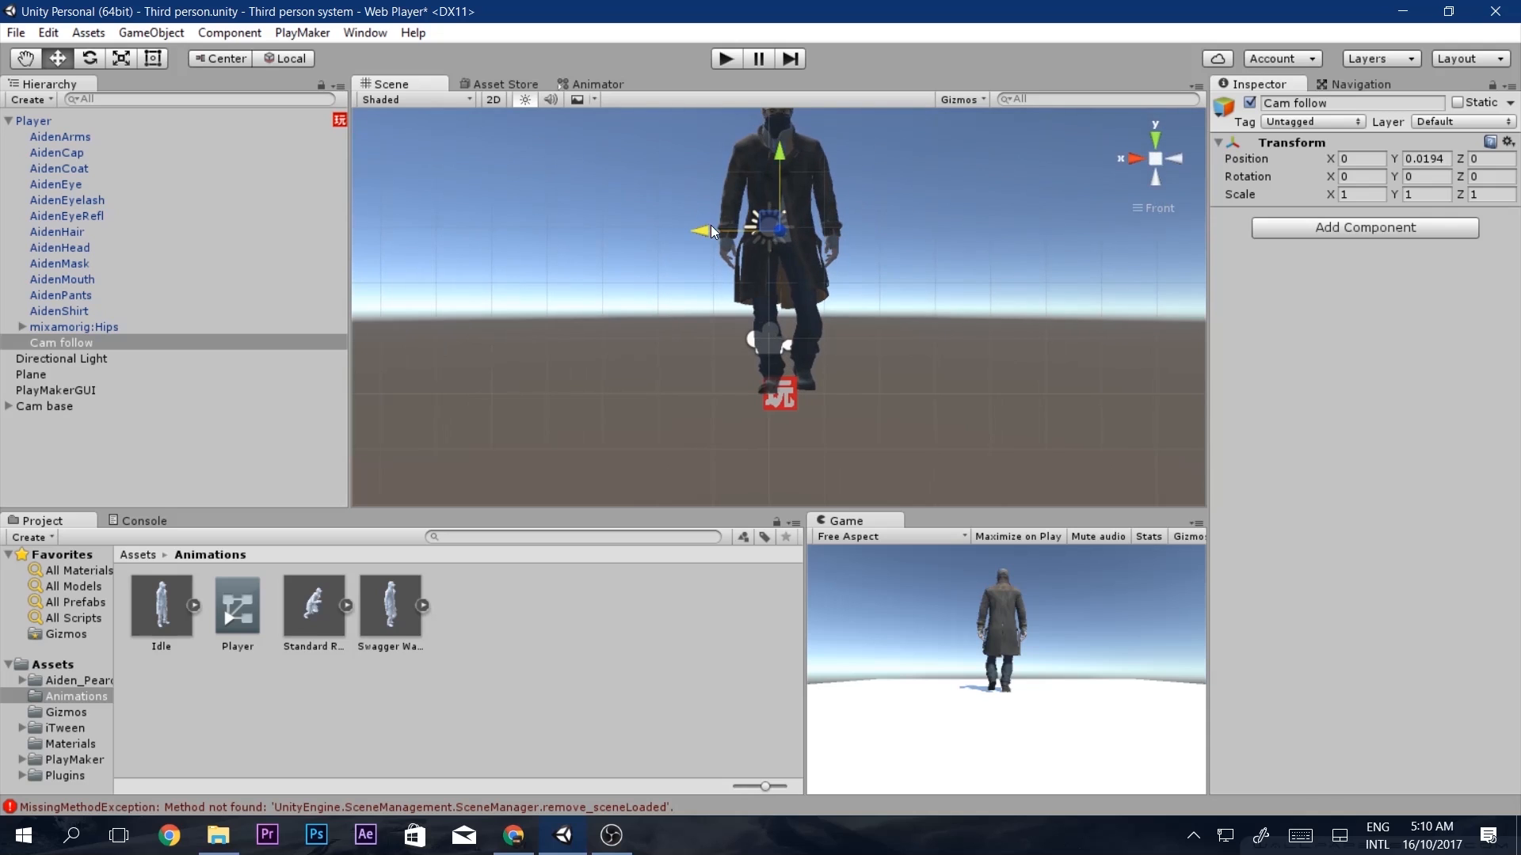
pyautogui.moveTo(711, 225); pyautogui.dragTo(709, 225)
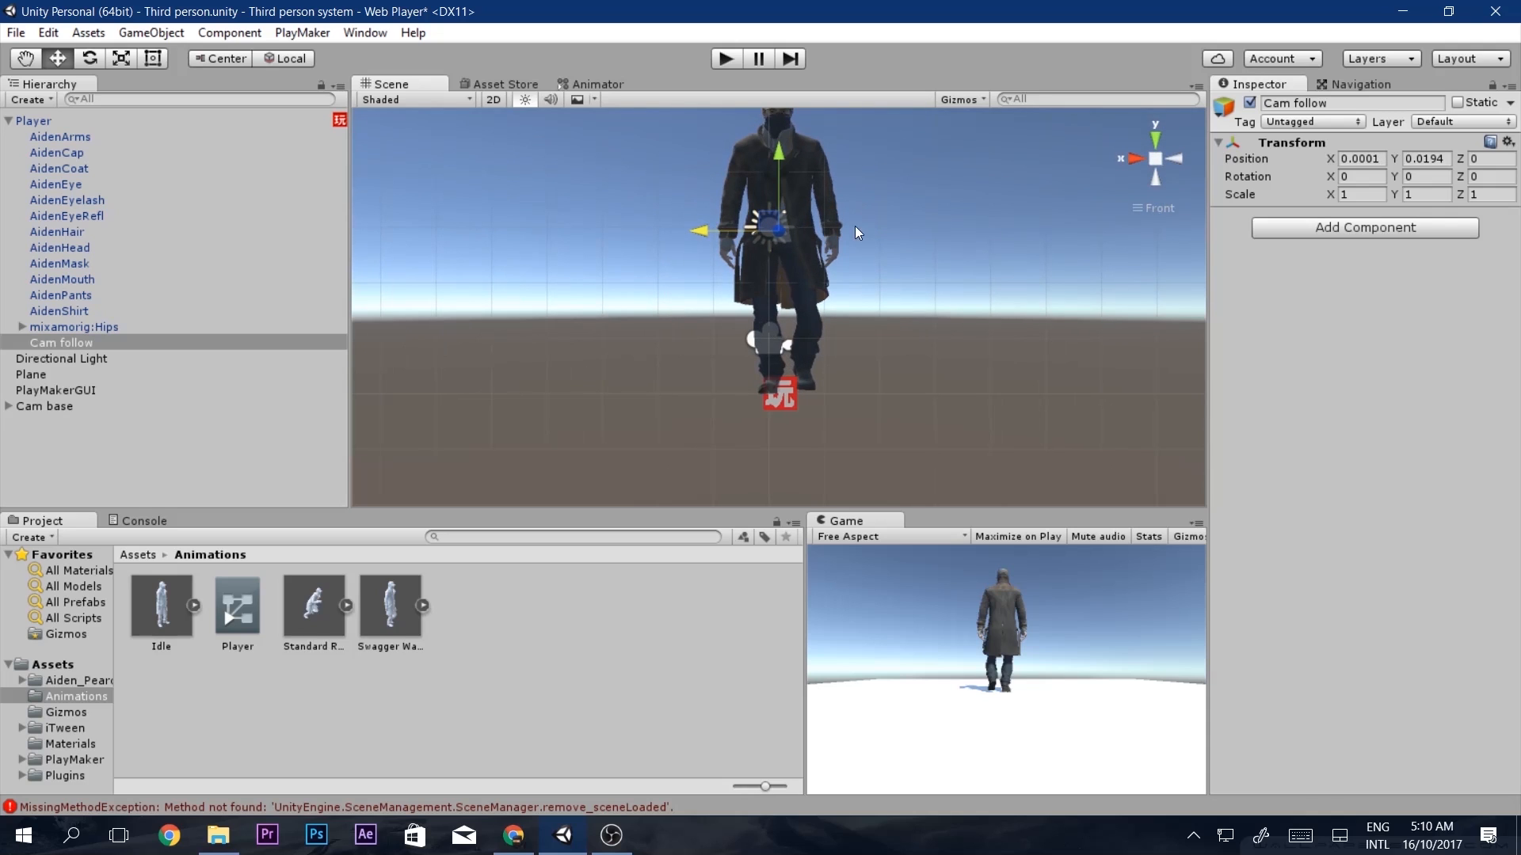
pyautogui.click(1157, 160)
pyautogui.moveTo(871, 229); pyautogui.dragTo(910, 296, button='right')
pyautogui.moveTo(713, 214); pyautogui.dragTo(815, 370, button='middle')
pyautogui.moveTo(815, 370); pyautogui.dragTo(713, 348, button='right')
pyautogui.scroll(-2, 633, 365)
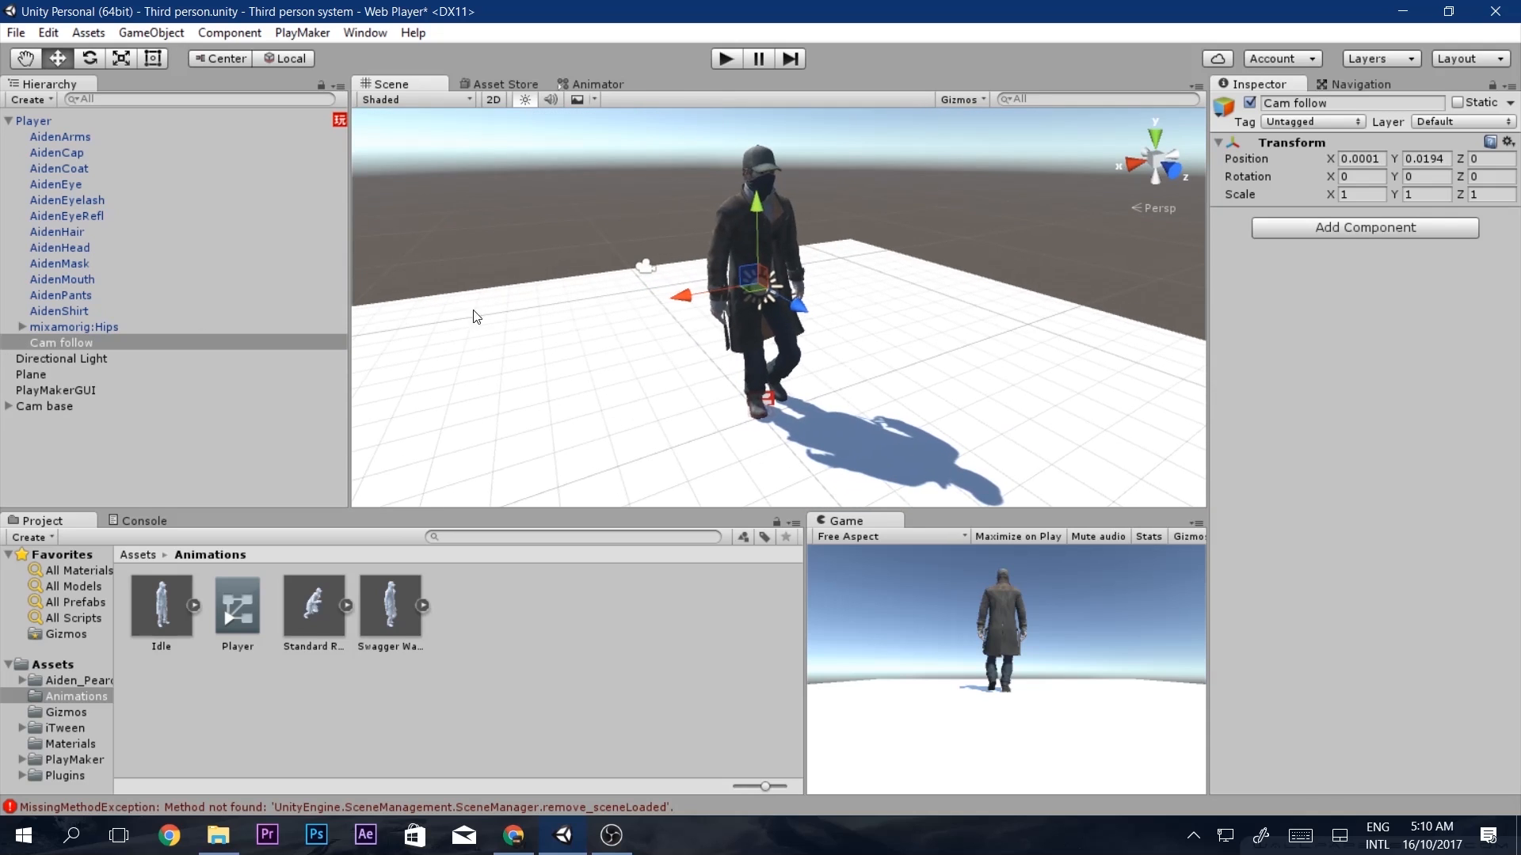
# Copy Cam follow's Transform component and paste its values onto Cam base.
pyautogui.click(1508, 142)
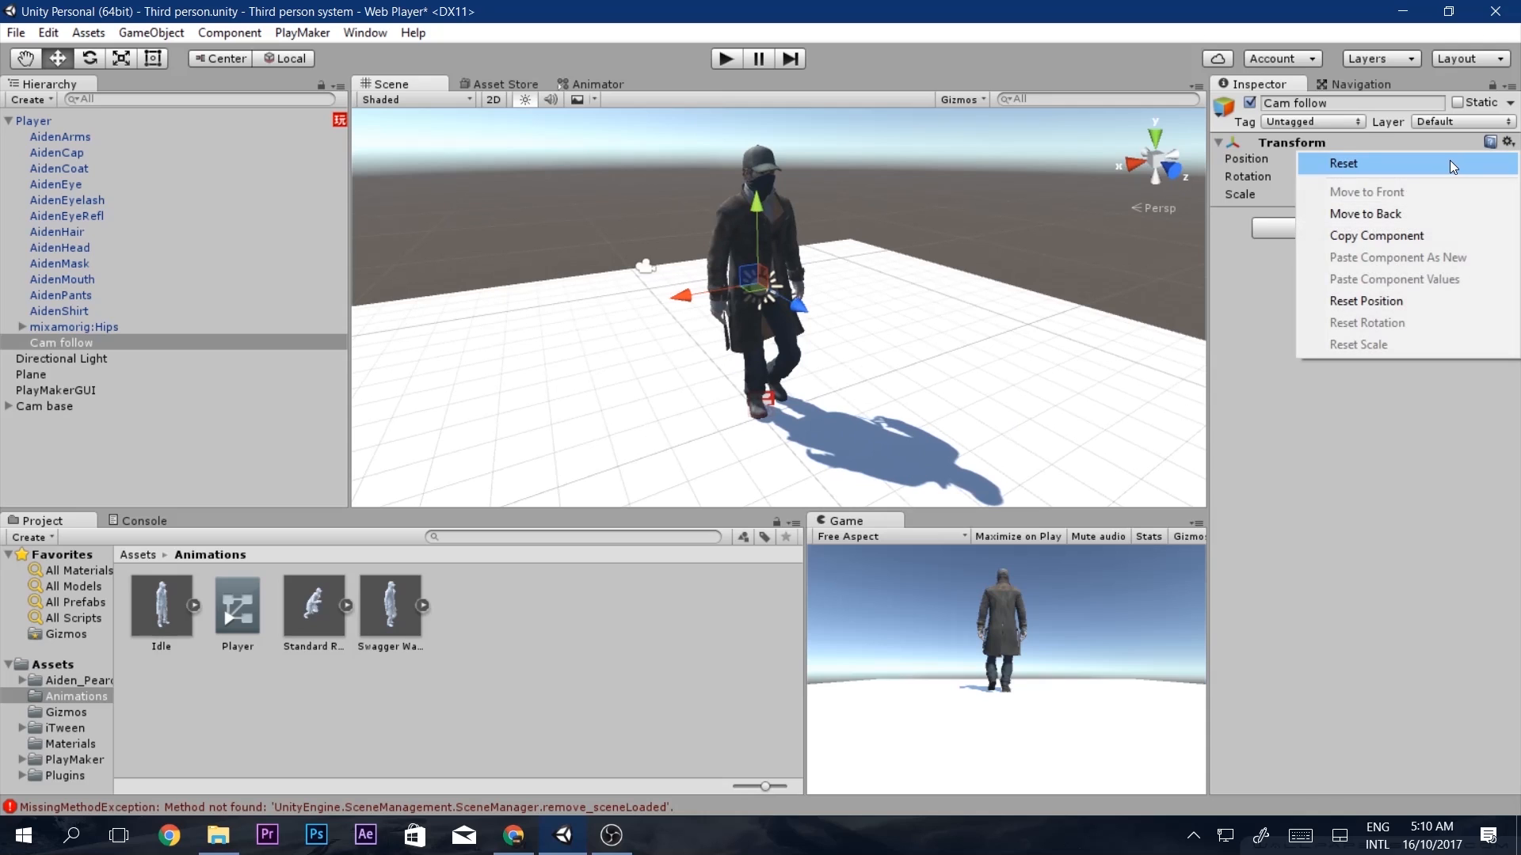
pyautogui.click(1377, 235)
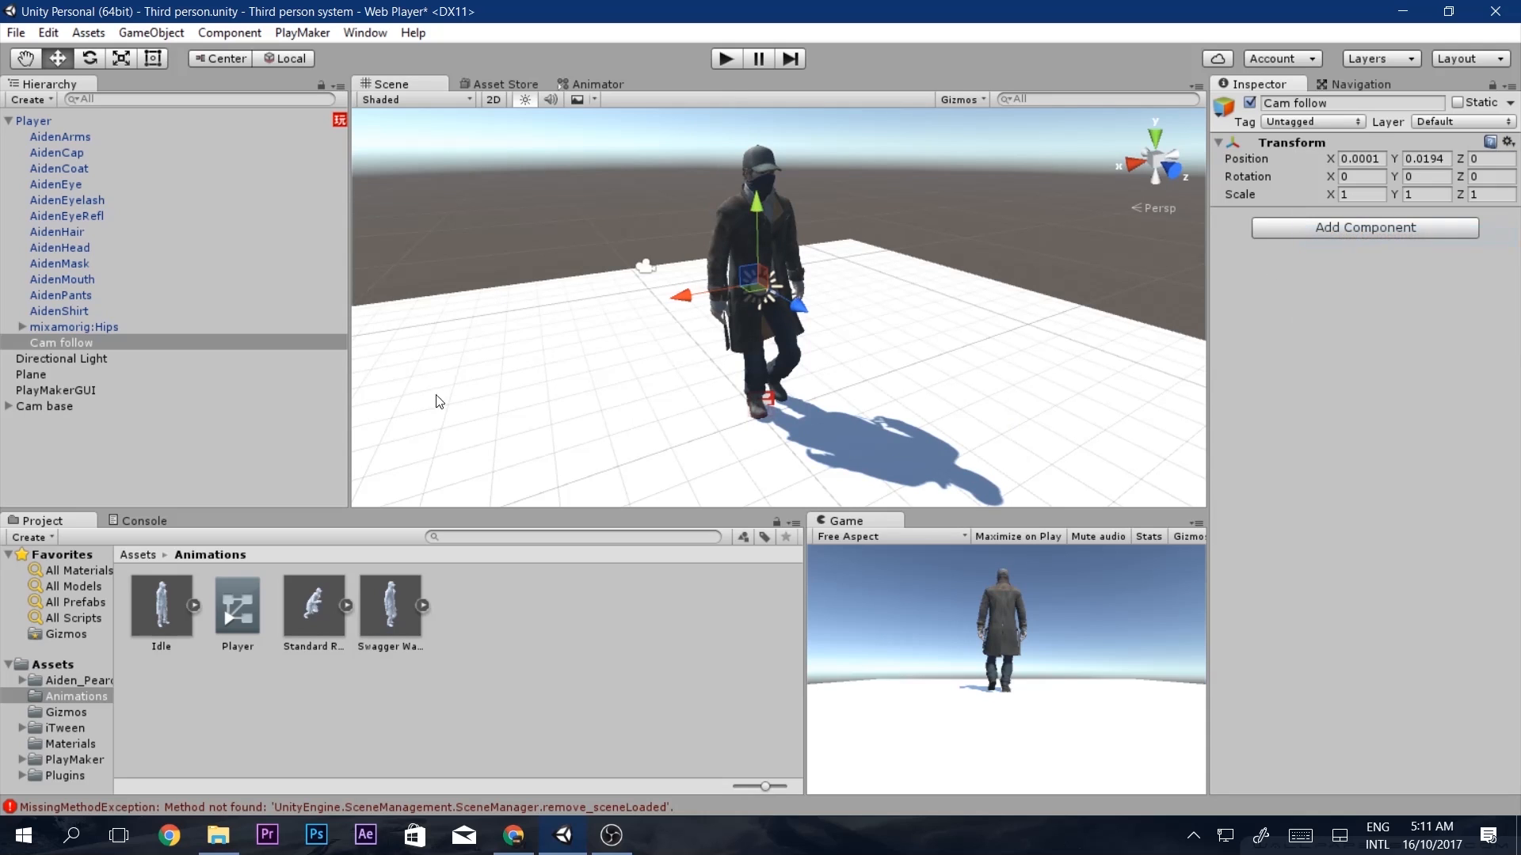
pyautogui.click(54, 407)
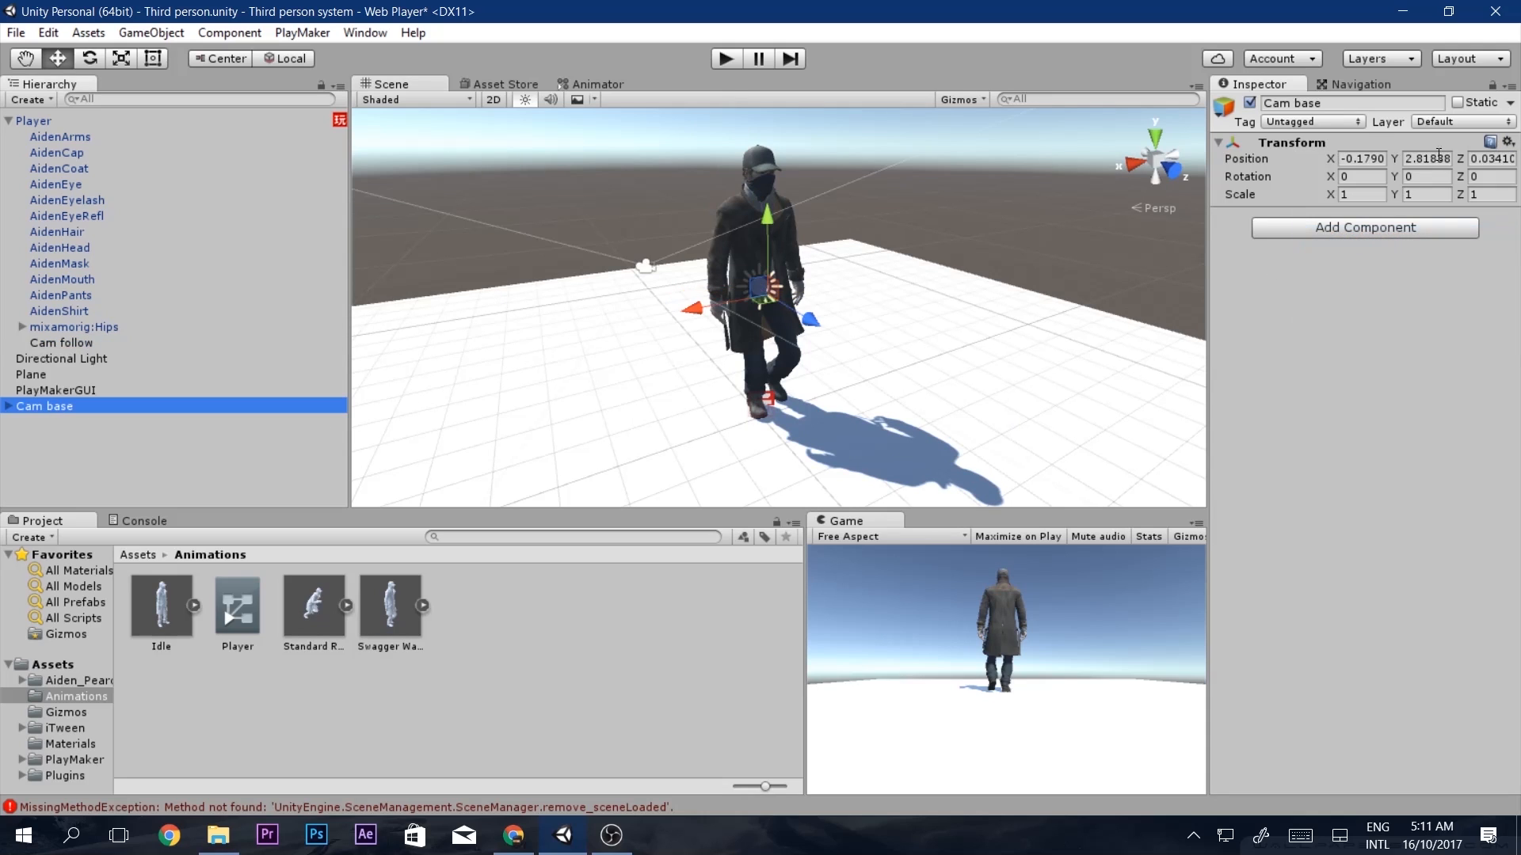
pyautogui.click(1510, 143)
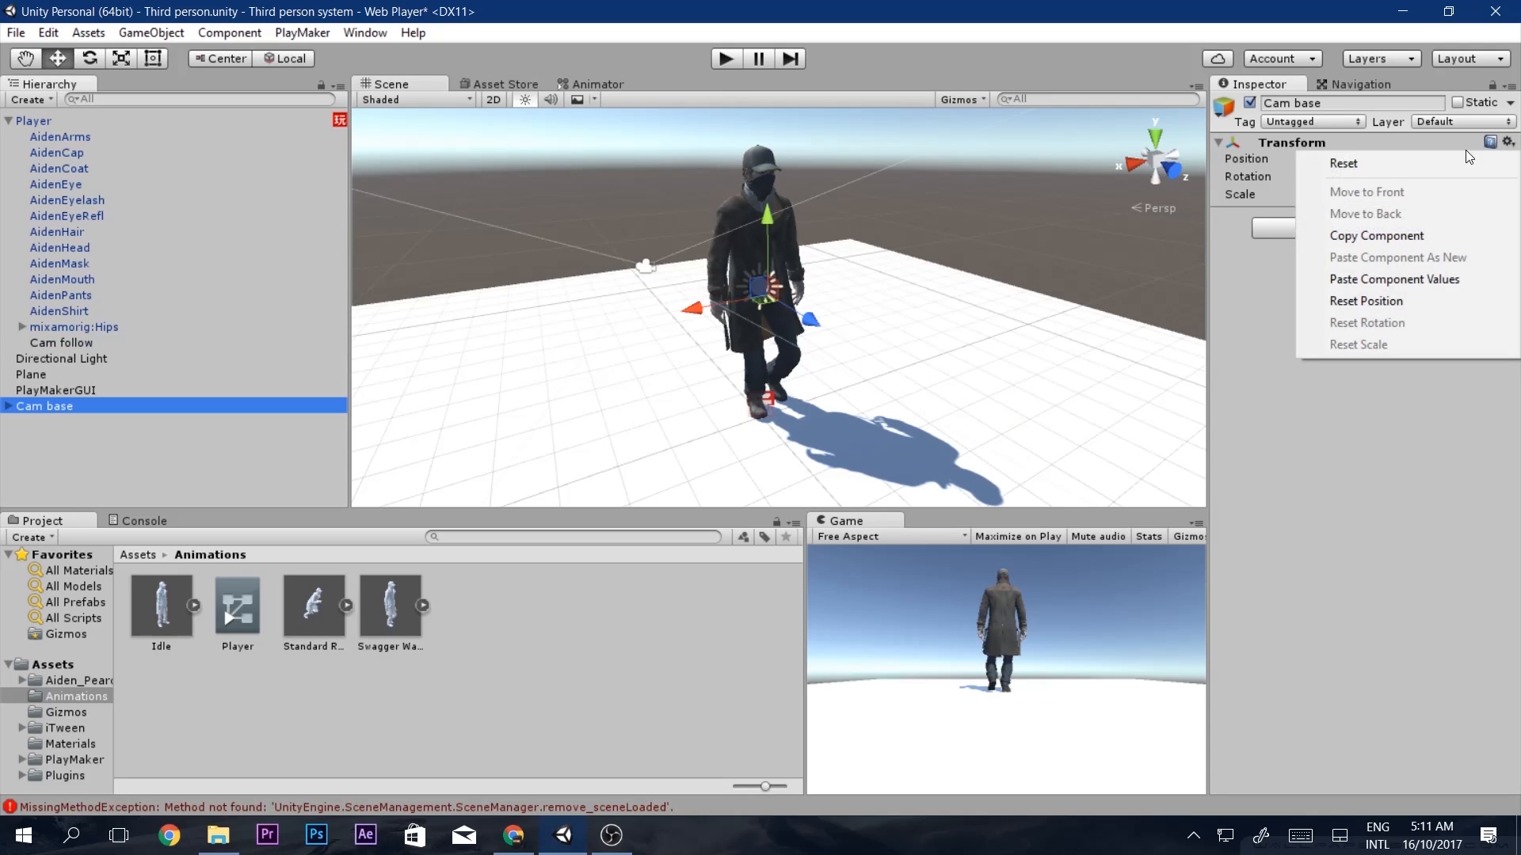
pyautogui.click(1401, 282)
# Move Cam base up to the character's torso, at about X -0.1, Y 2.88, Z -0.25.
pyautogui.keyDown('alt'); pyautogui.moveTo(602, 475); pyautogui.dragTo(812, 442); pyautogui.keyUp('alt')
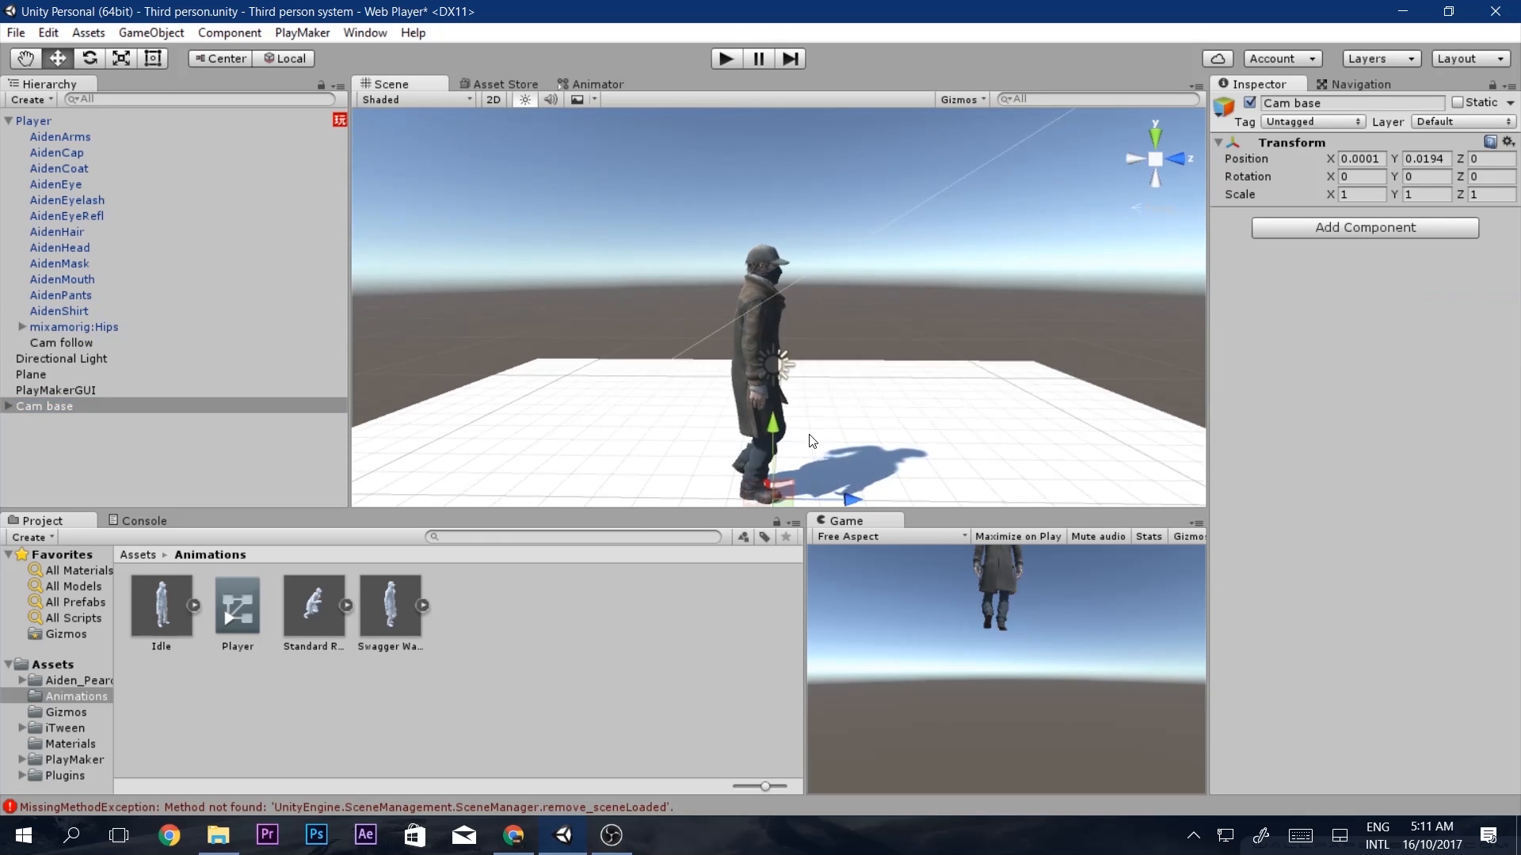
pyautogui.moveTo(809, 434); pyautogui.dragTo(834, 364, button='middle')
pyautogui.moveTo(800, 382); pyautogui.dragTo(851, 310)
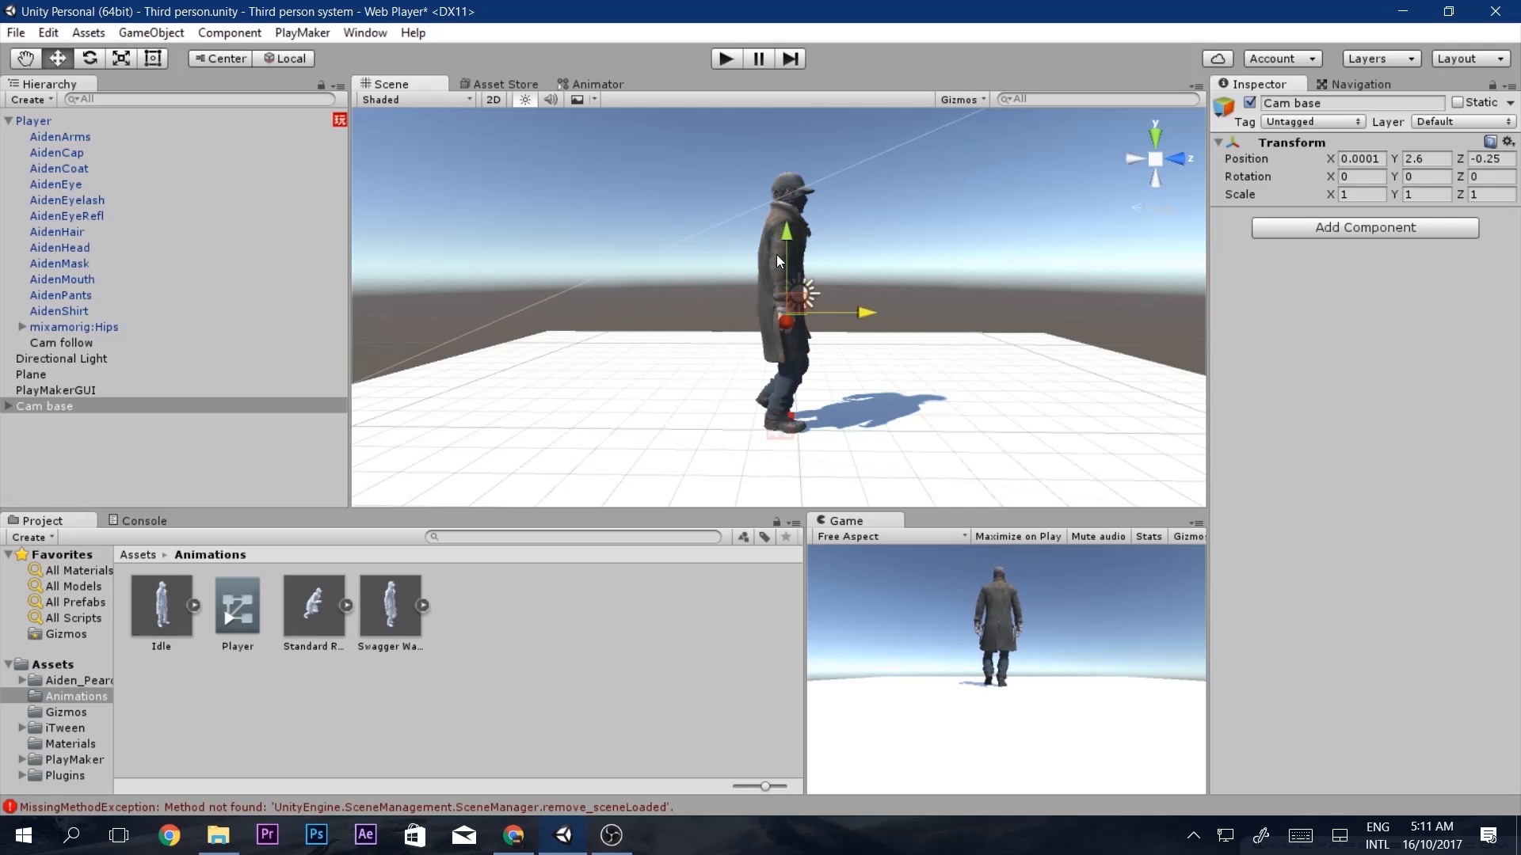
pyautogui.moveTo(777, 254); pyautogui.dragTo(787, 232)
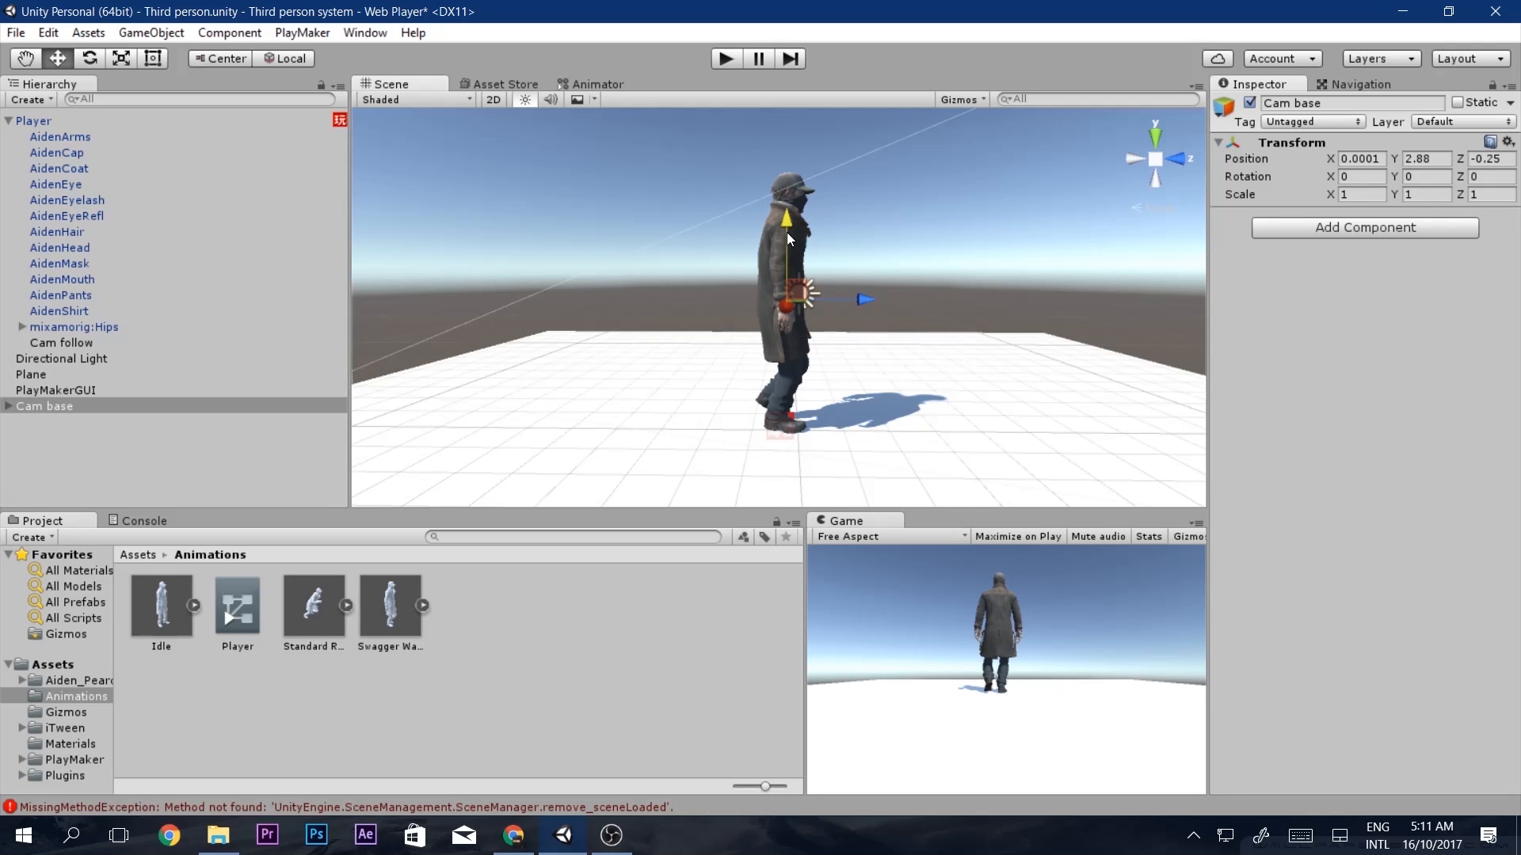
pyautogui.click(1174, 157)
pyautogui.moveTo(671, 302); pyautogui.dragTo(672, 301)
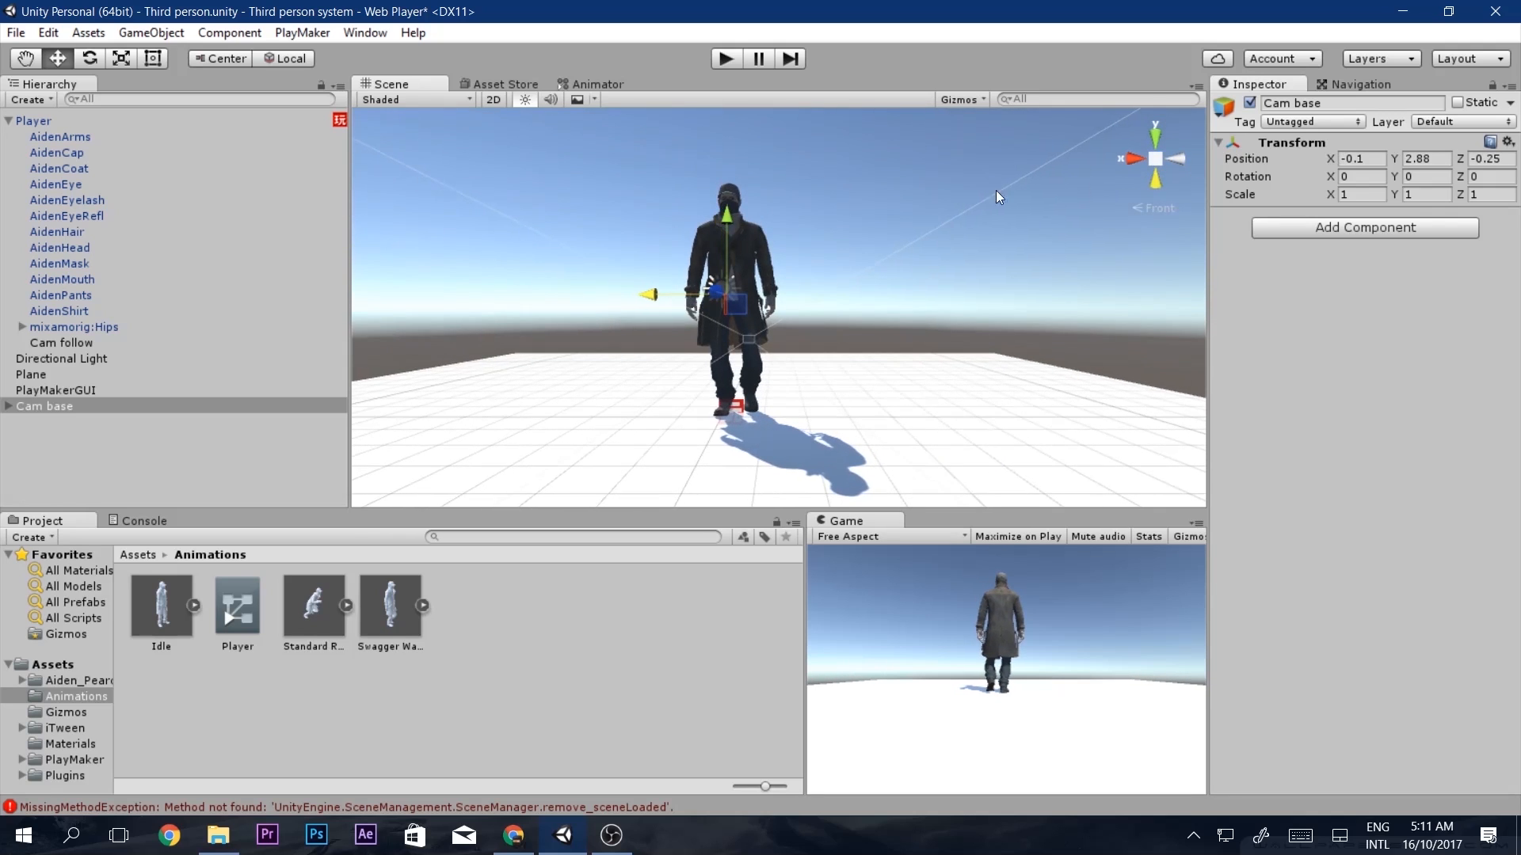
# Raise Main Camera under Cam base to Y 0.5 and move it closer behind the character to Z -5.6.
pyautogui.keyDown('alt'); pyautogui.moveTo(995, 197); pyautogui.dragTo(493, 392); pyautogui.keyUp('alt')
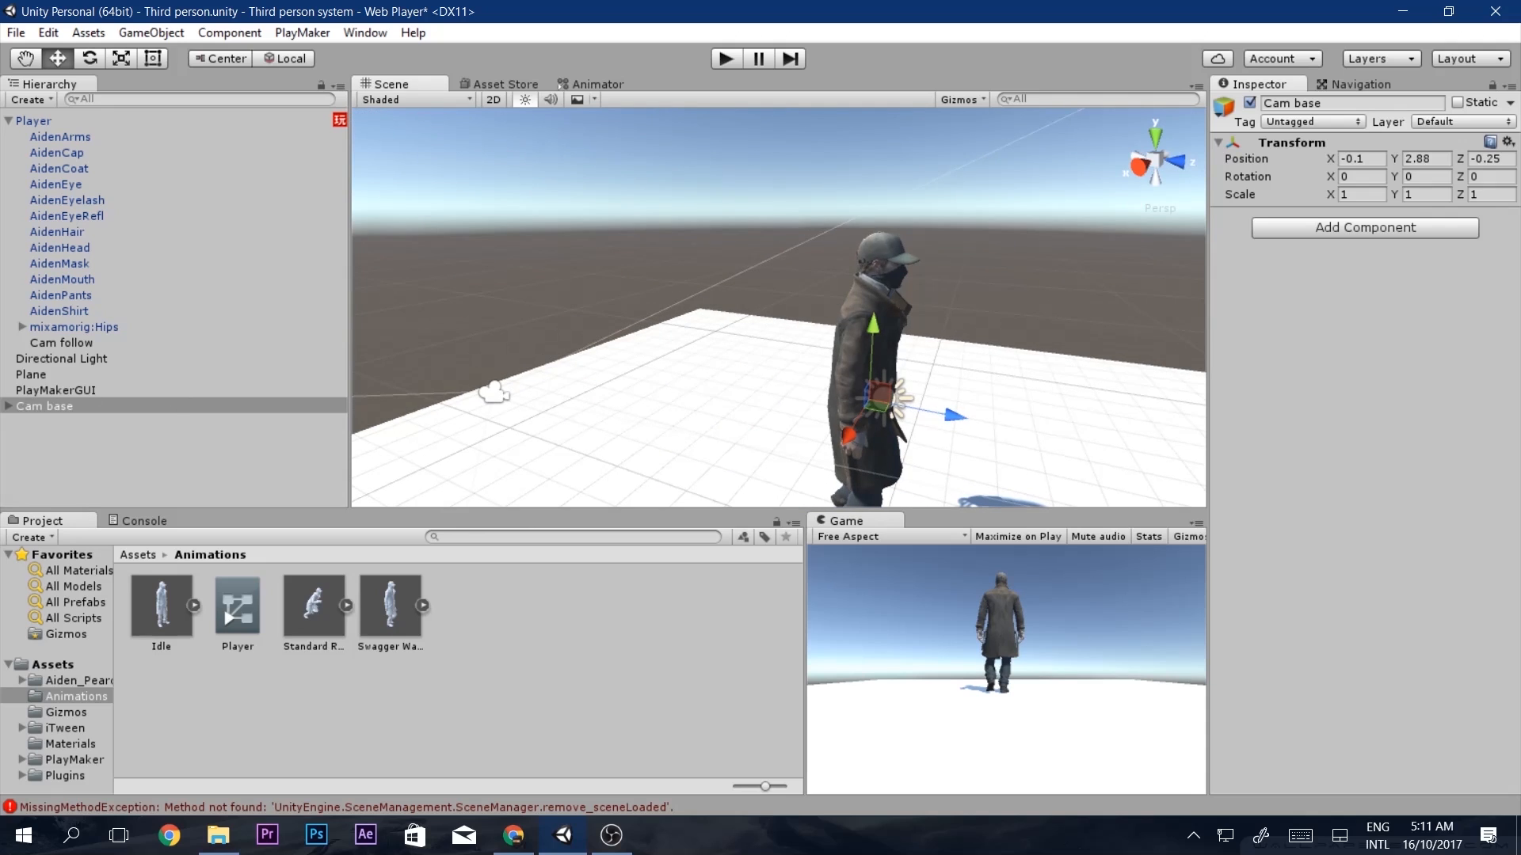
pyautogui.click(9, 406)
pyautogui.click(68, 422)
pyautogui.moveTo(709, 379); pyautogui.dragTo(779, 335, button='middle')
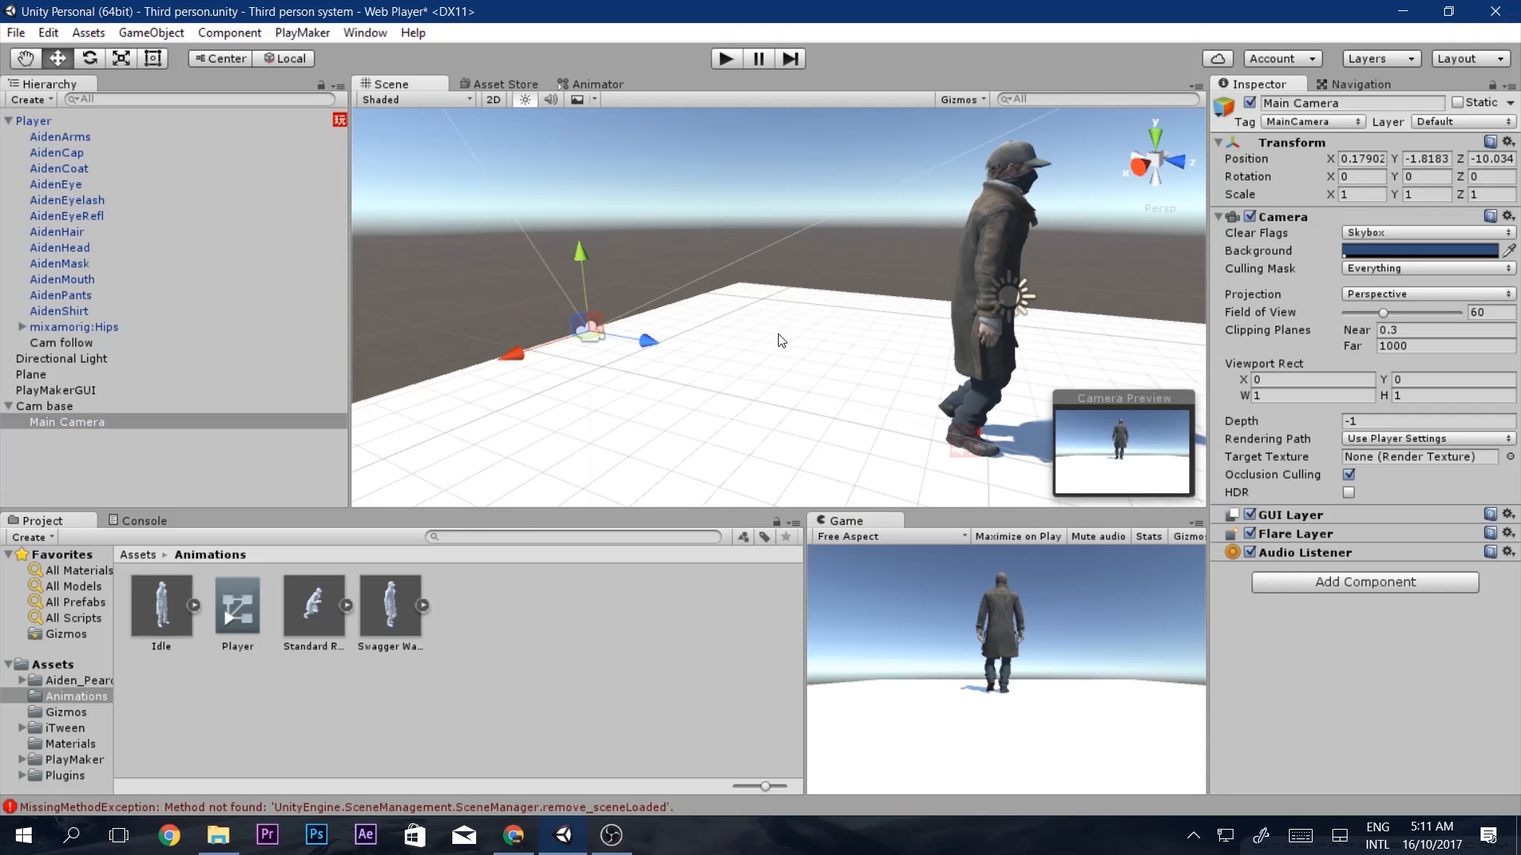
pyautogui.moveTo(582, 259); pyautogui.dragTo(634, 181)
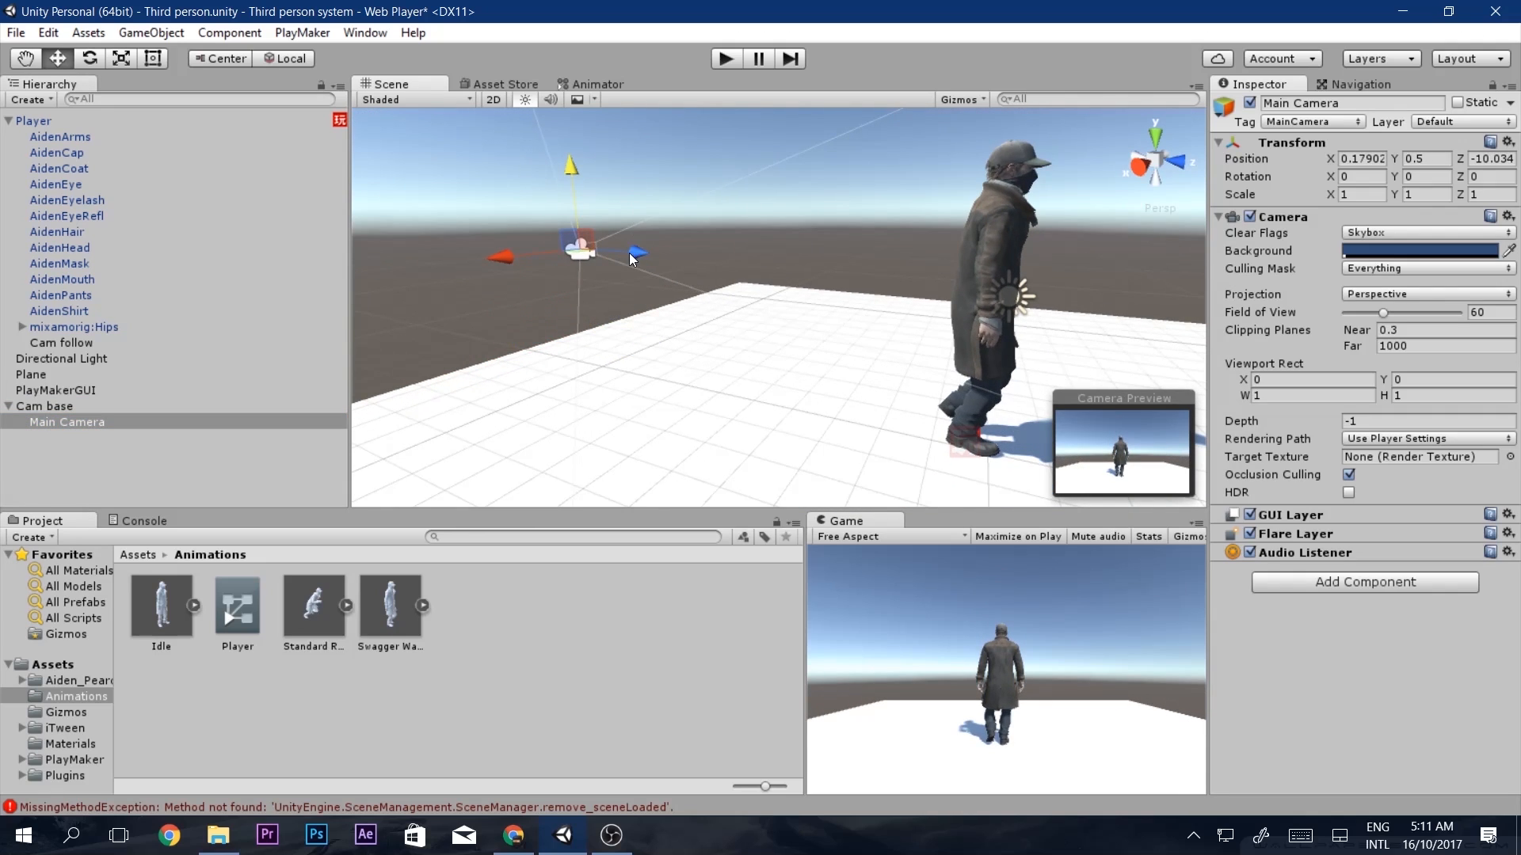
pyautogui.moveTo(635, 260); pyautogui.dragTo(726, 259)
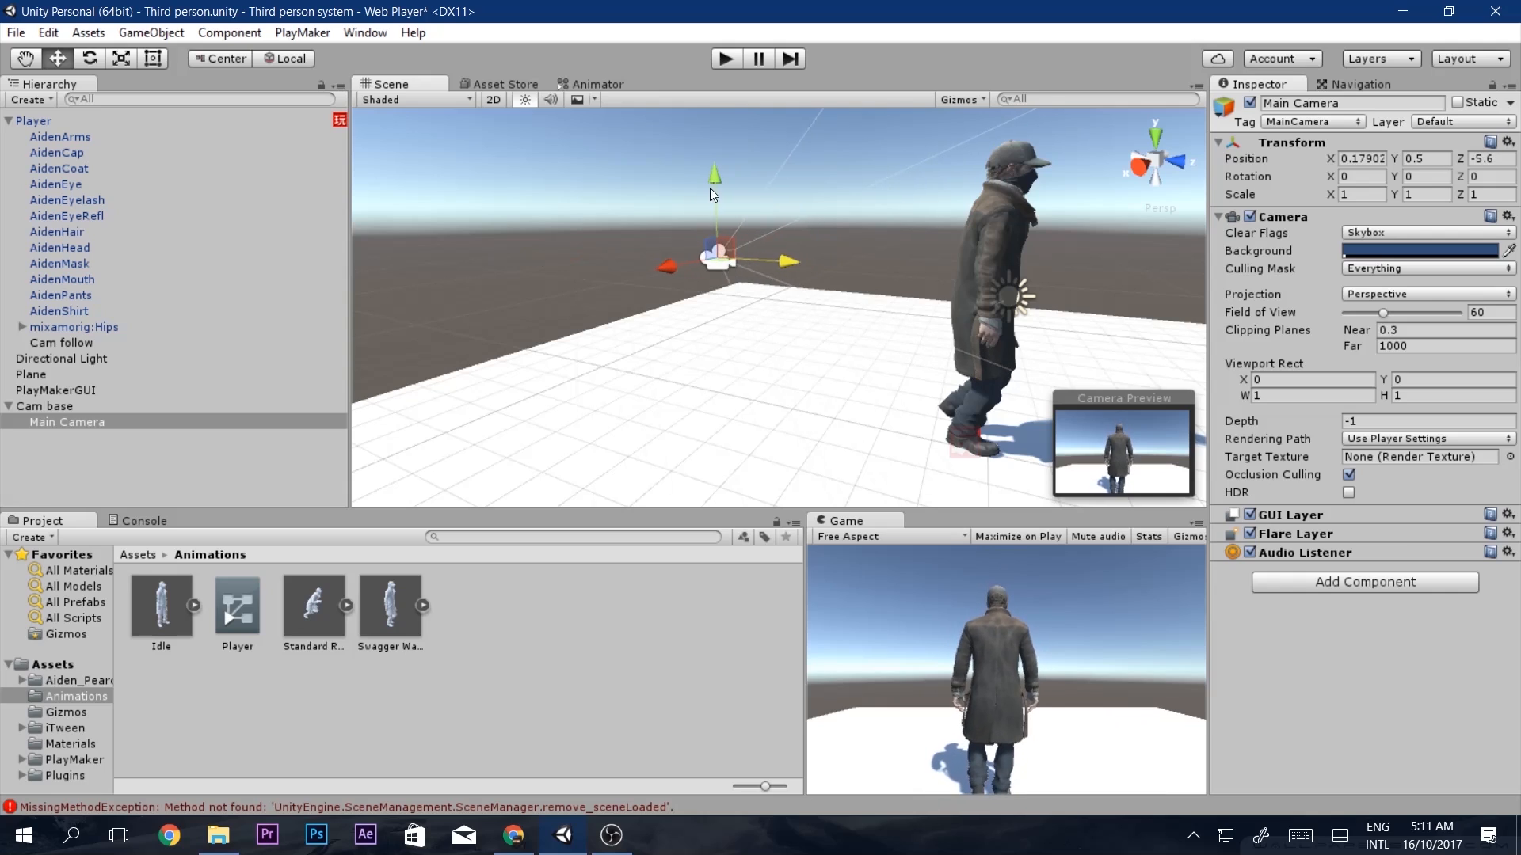
# Tilt Main Camera down about 17.6° on X and reposition it at about Y 2.28, Z -5.94.
pyautogui.press('e')
pyautogui.moveTo(710, 188); pyautogui.dragTo(745, 113)
pyautogui.press('w')
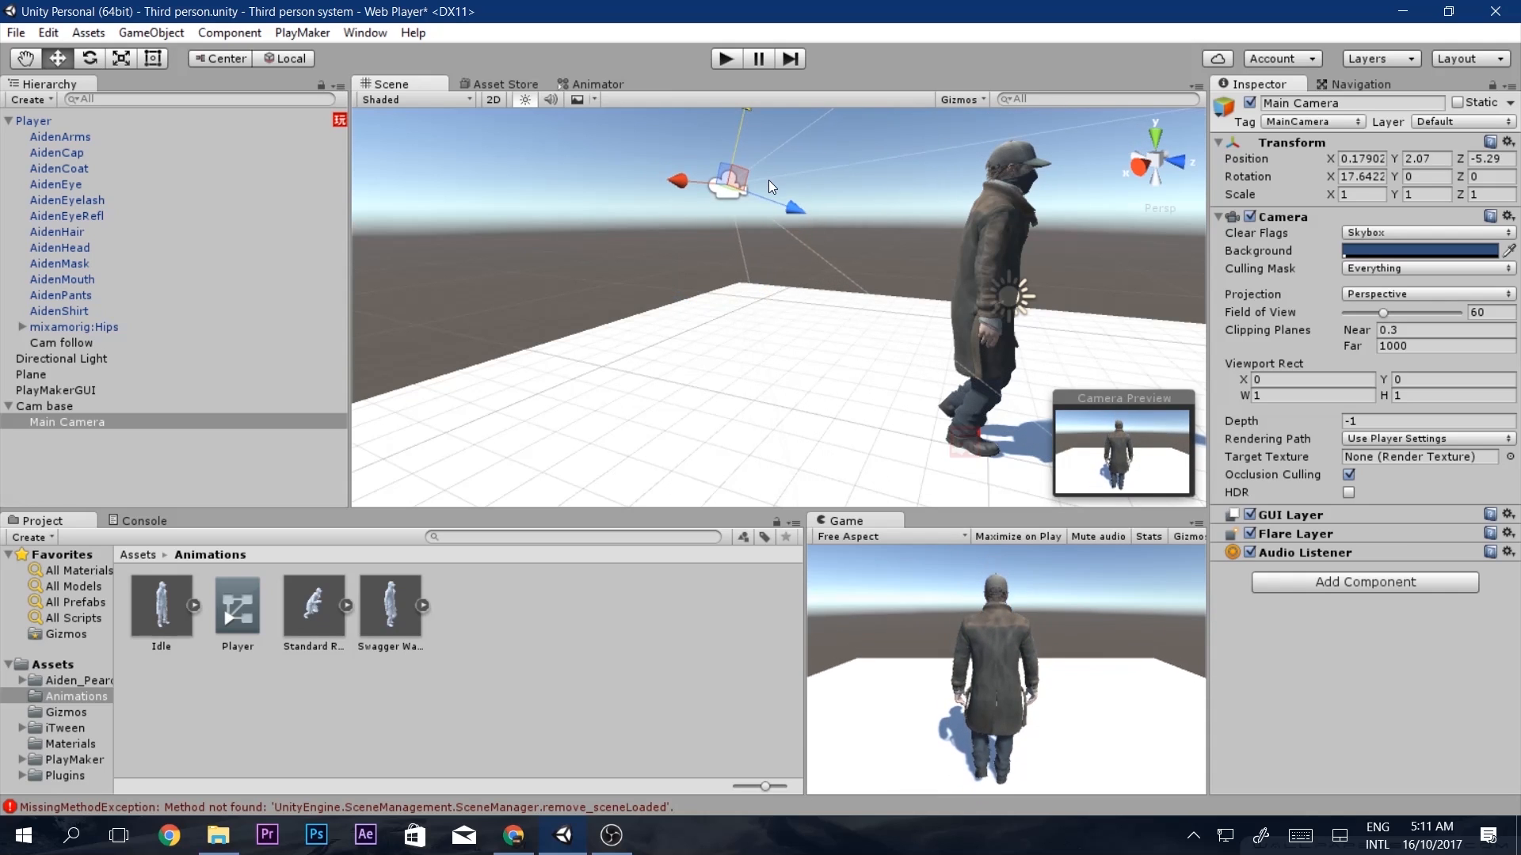
pyautogui.moveTo(768, 202); pyautogui.dragTo(845, 188)
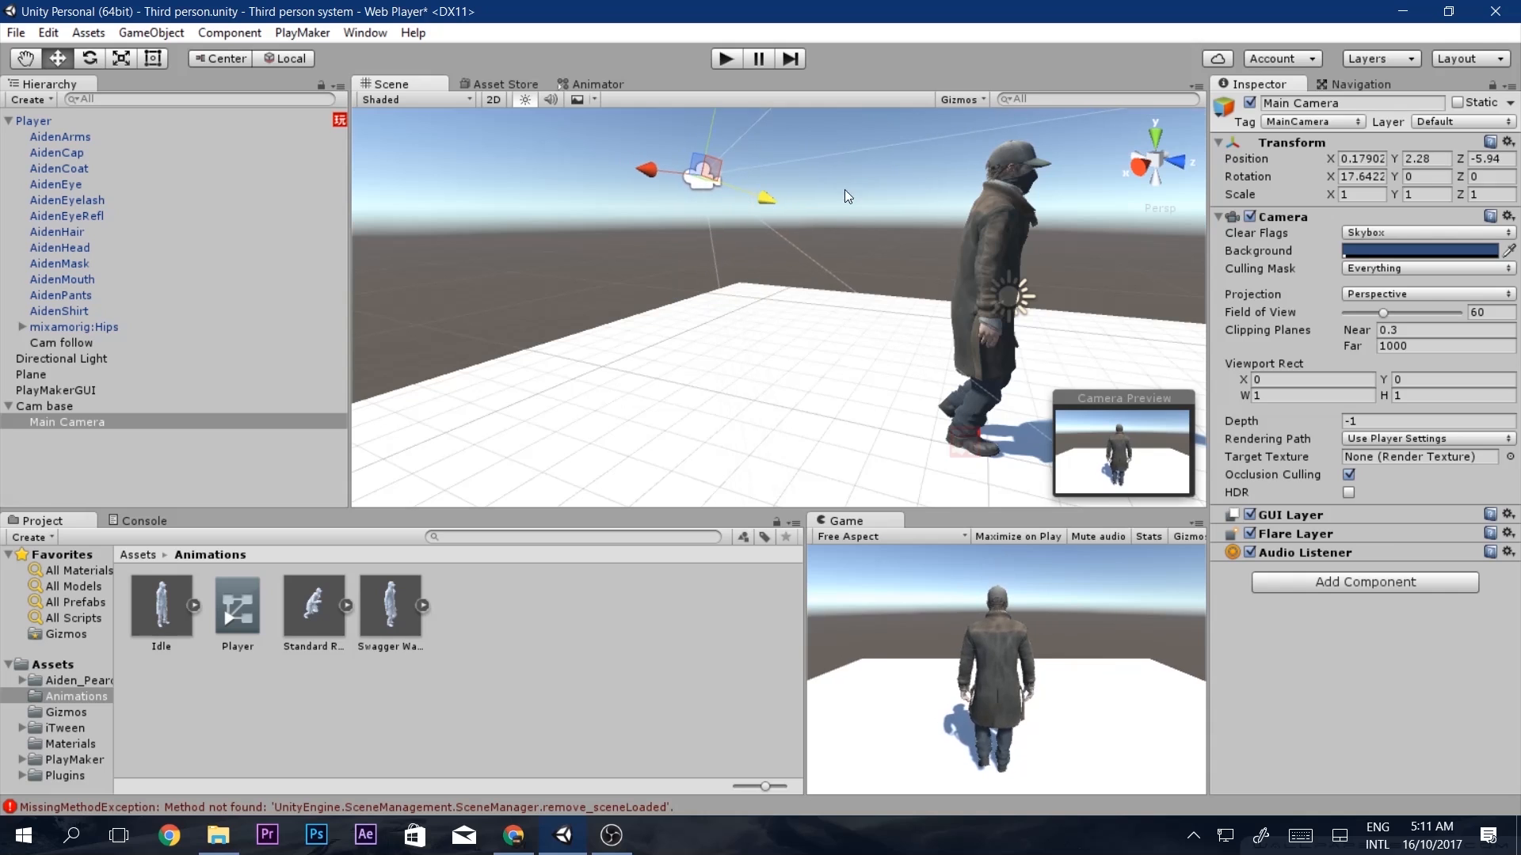
# Shift Main Camera to the character's side and closer, at about X 0.87, Y 2.08, Z -5.33.
pyautogui.click(1158, 138)
pyautogui.moveTo(831, 287); pyautogui.dragTo(854, 286)
pyautogui.moveTo(819, 257); pyautogui.dragTo(810, 292, button='middle')
pyautogui.moveTo(780, 266); pyautogui.dragTo(784, 243)
# Reduce Main Camera's downward tilt to about 11.7° and lower it to about Y 1.5, Z -5.45.
pyautogui.click(1163, 175)
pyautogui.press('e')
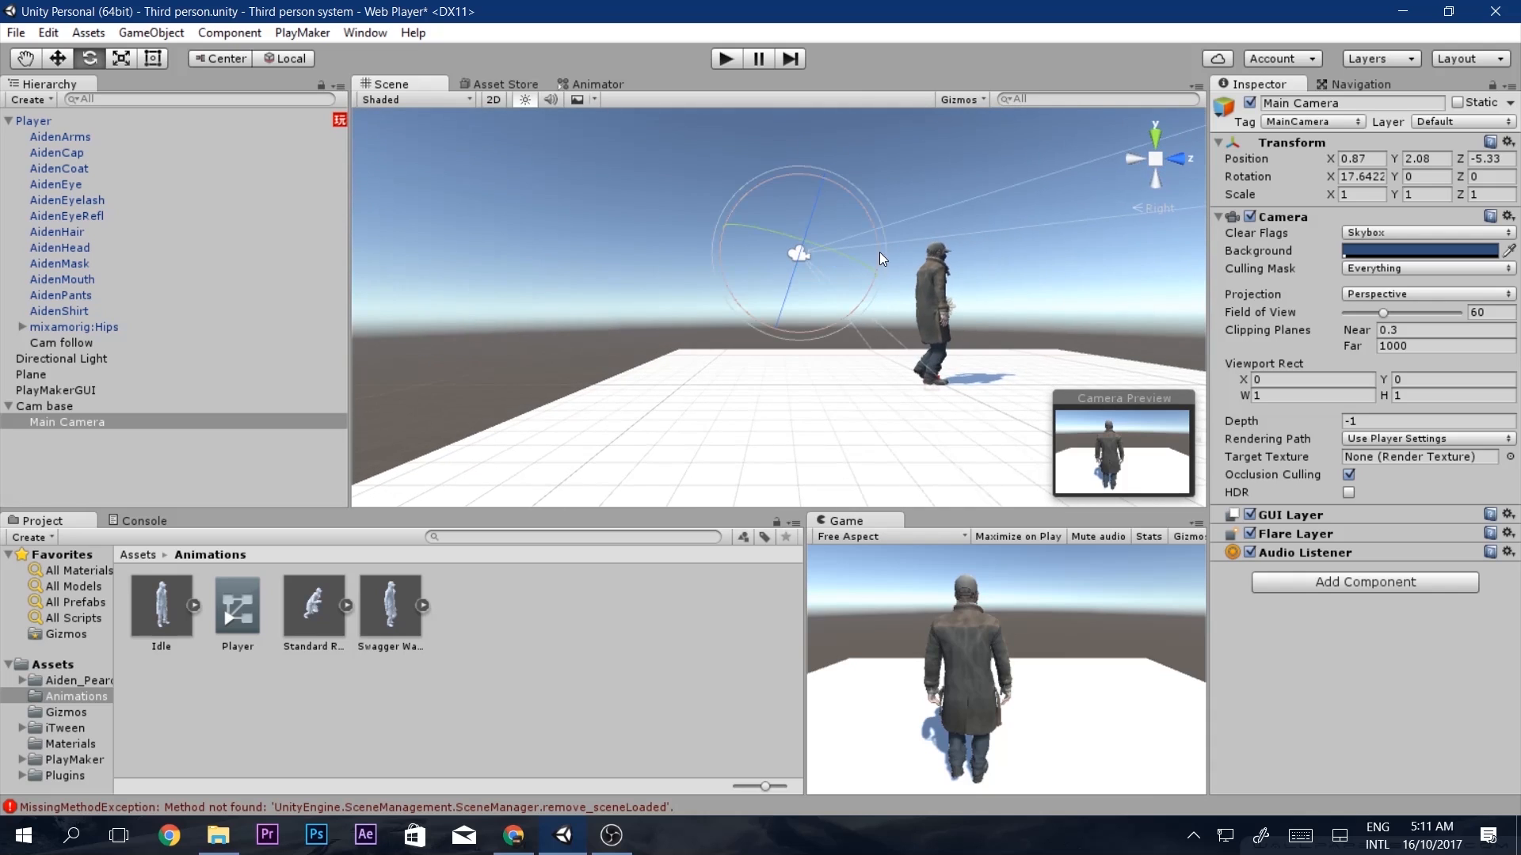
pyautogui.moveTo(879, 252); pyautogui.dragTo(805, 203)
pyautogui.press('w')
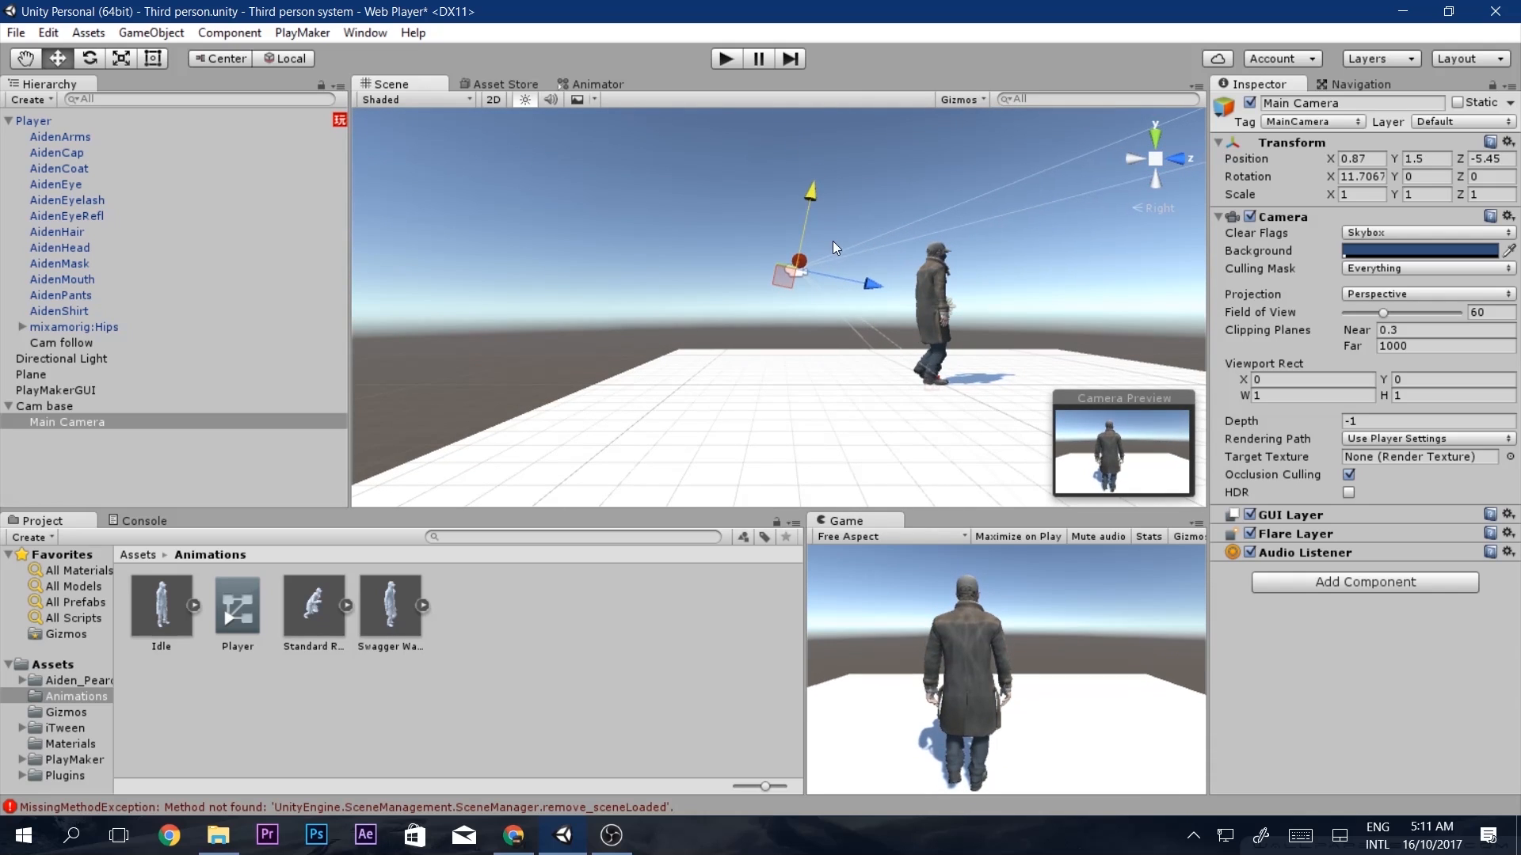
# Offset Main Camera further sideways behind the character's shoulder to X 1.05.
pyautogui.keyDown('alt'); pyautogui.moveTo(928, 265); pyautogui.dragTo(1315, 295); pyautogui.keyUp('alt')
pyautogui.moveTo(372, 321); pyautogui.dragTo(556, 356, button='middle')
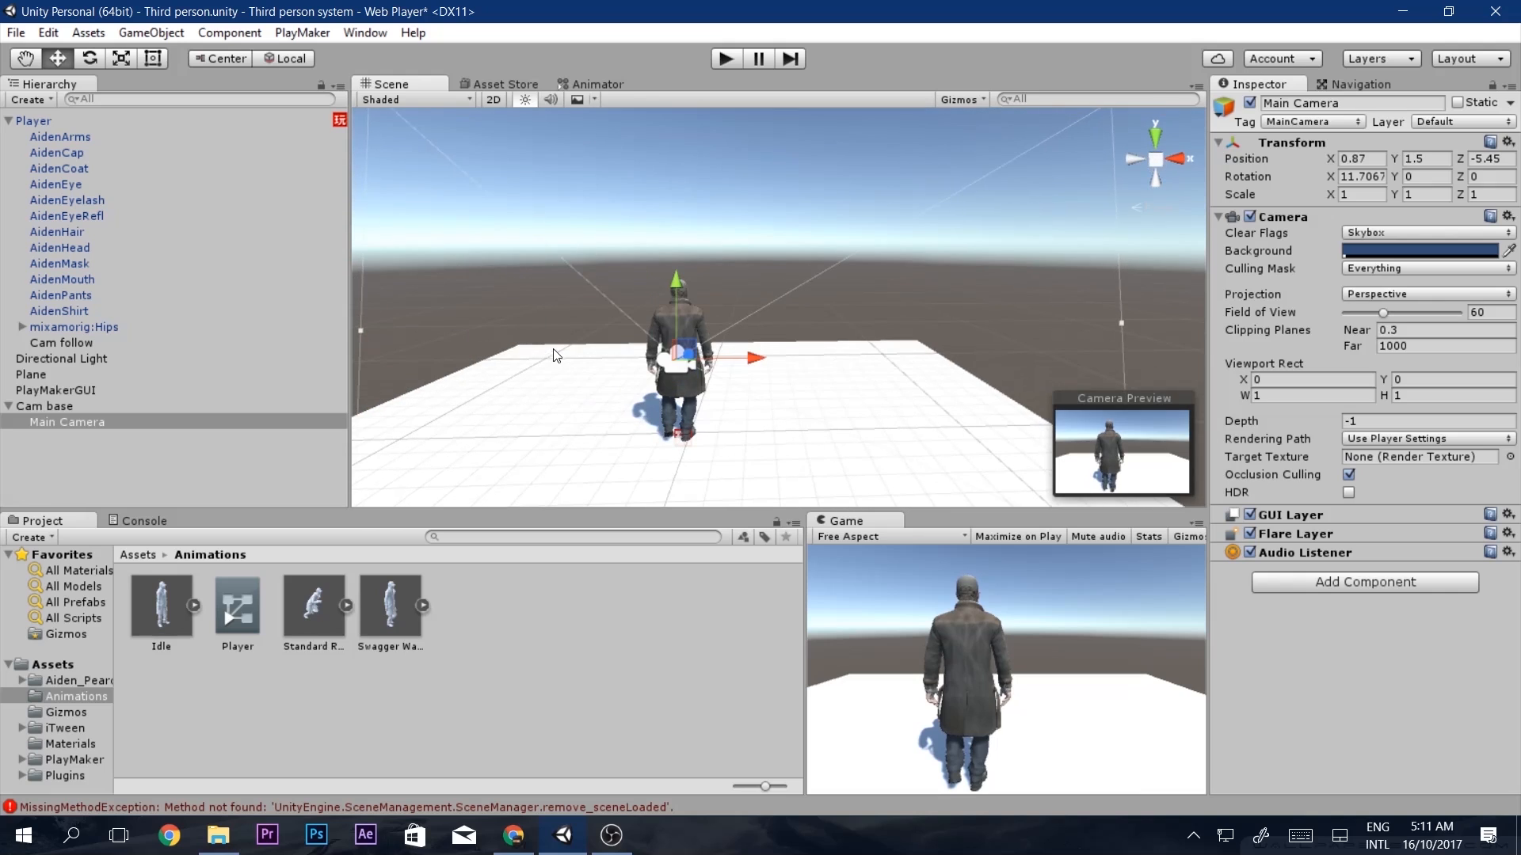
pyautogui.moveTo(763, 355); pyautogui.dragTo(526, 424)
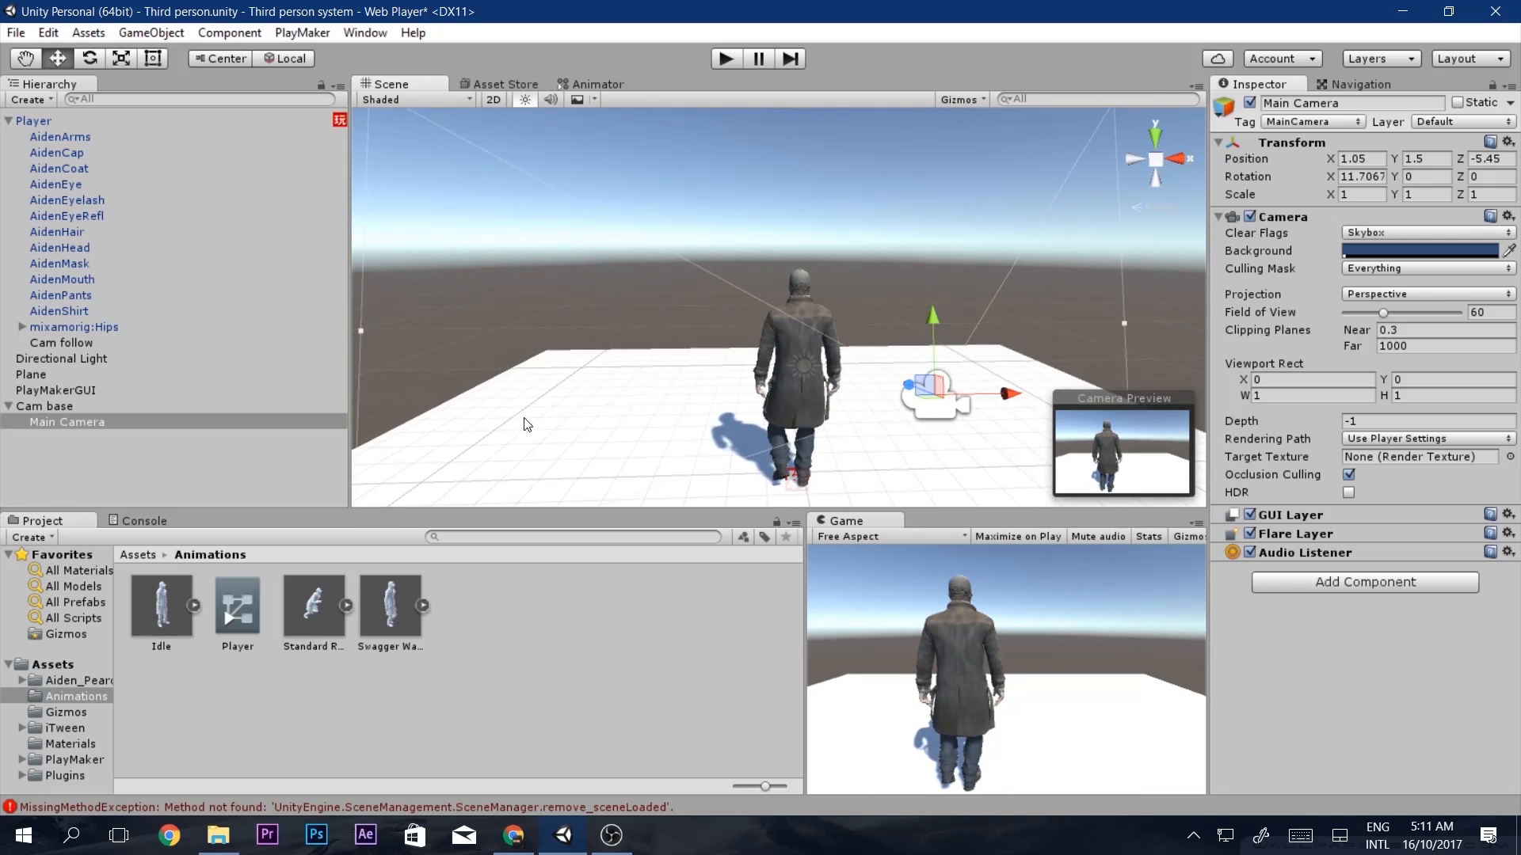
# Add a Play Maker FSM component to Cam base.
pyautogui.click(59, 405)
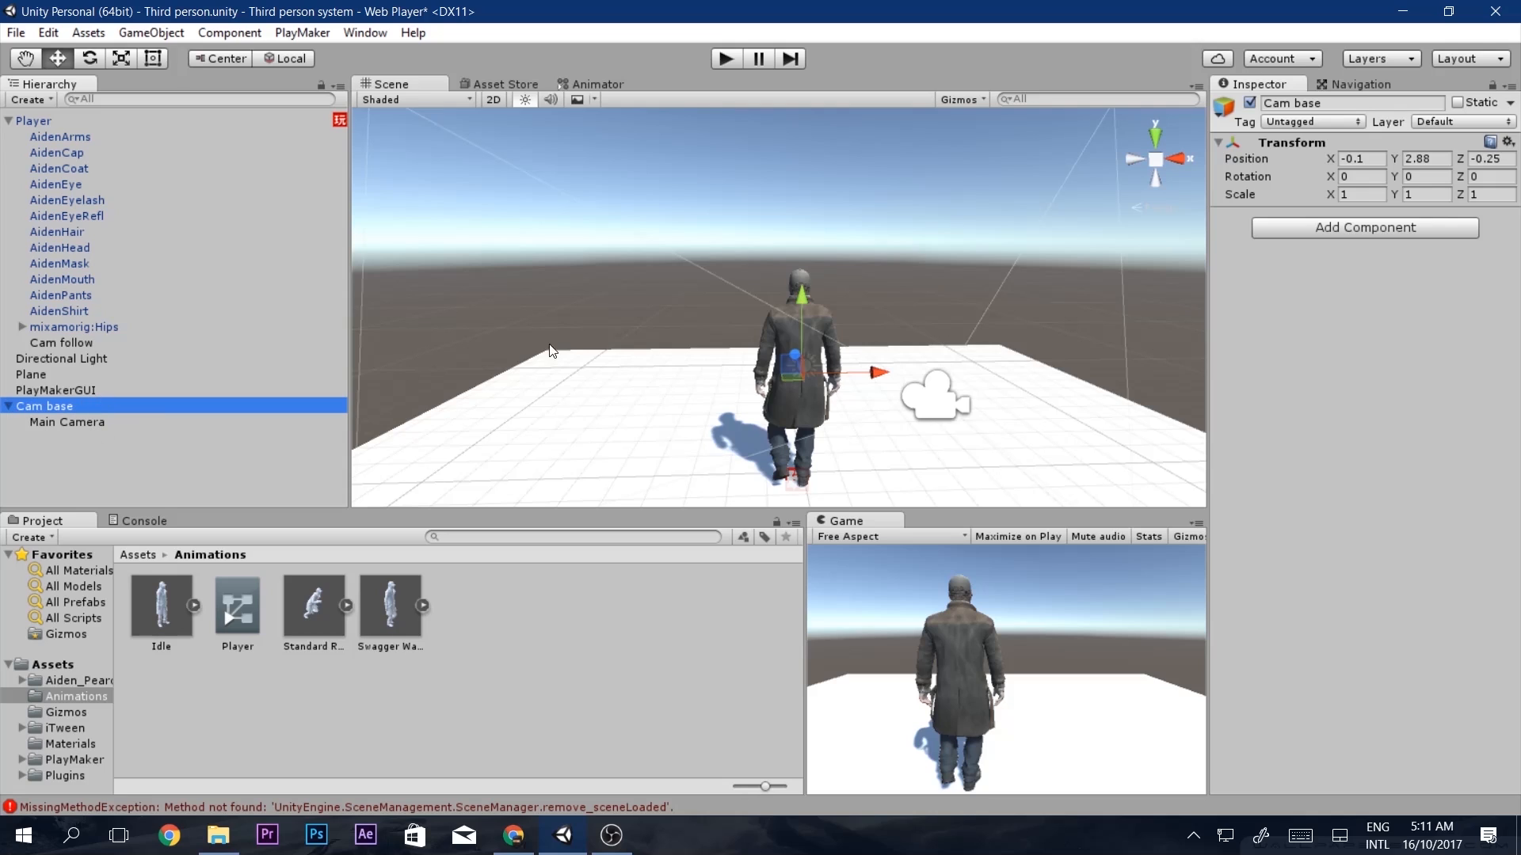
pyautogui.click(1323, 228)
pyautogui.write('fsm')
pyautogui.click(1328, 302)
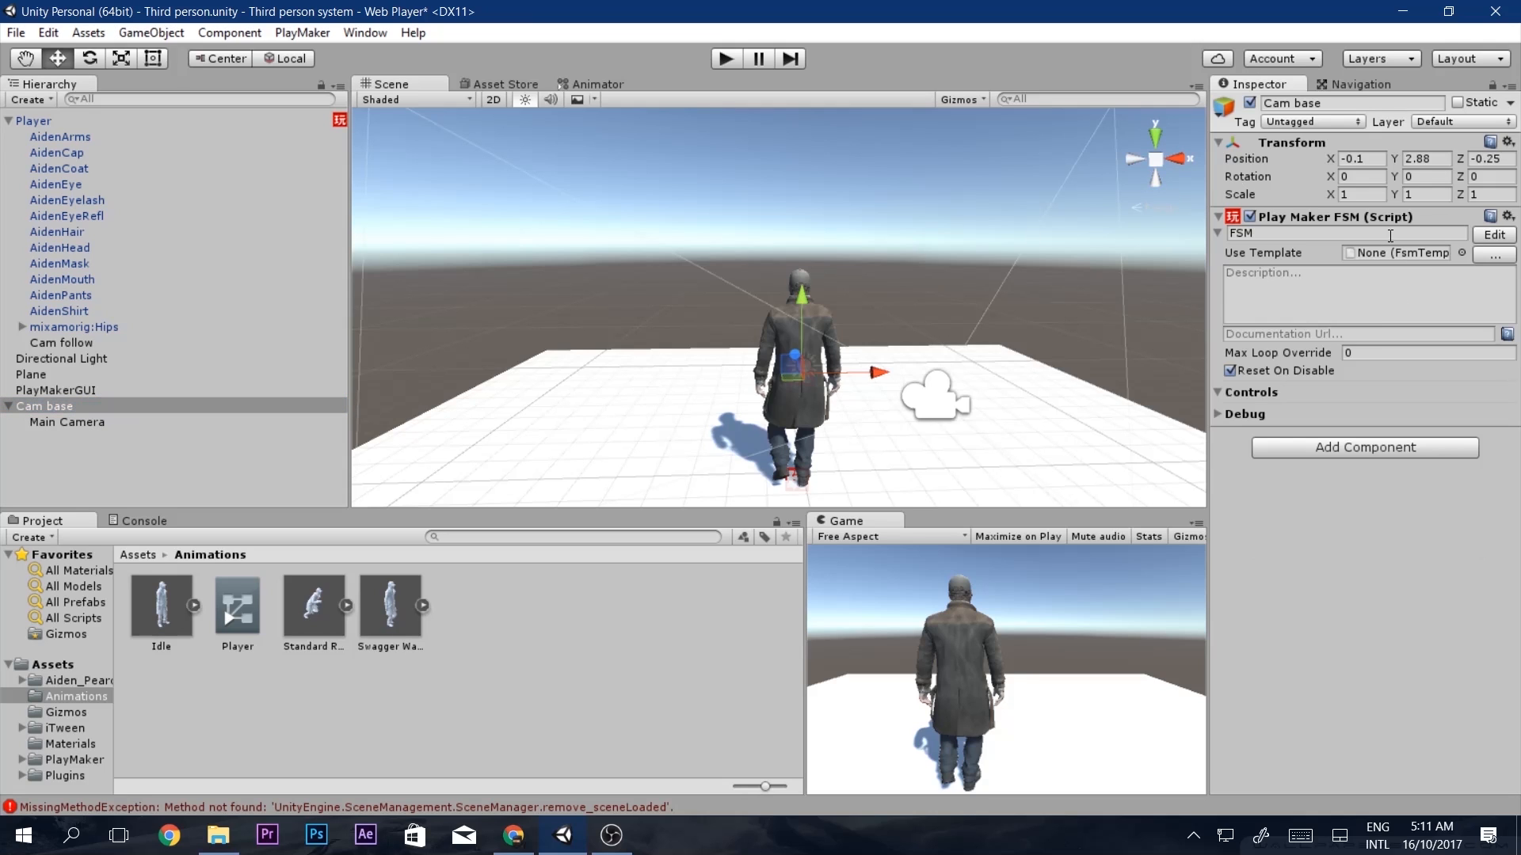
# Open the Cam base FSM for editing and add a Move Towards action to State 1.
pyautogui.click(1494, 234)
pyautogui.moveTo(727, 203); pyautogui.dragTo(854, 118)
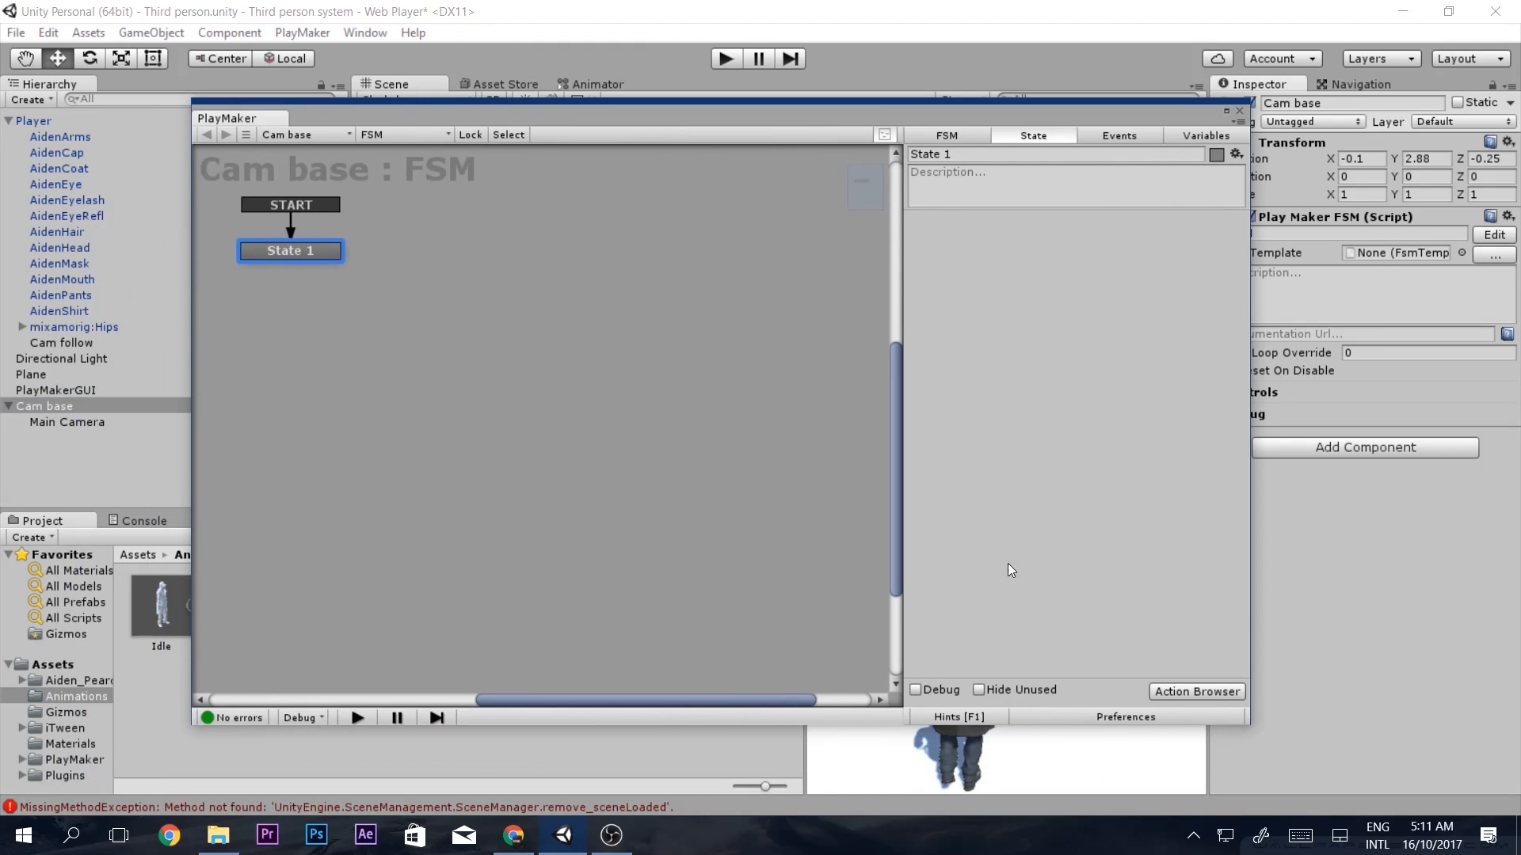
pyautogui.click(1185, 692)
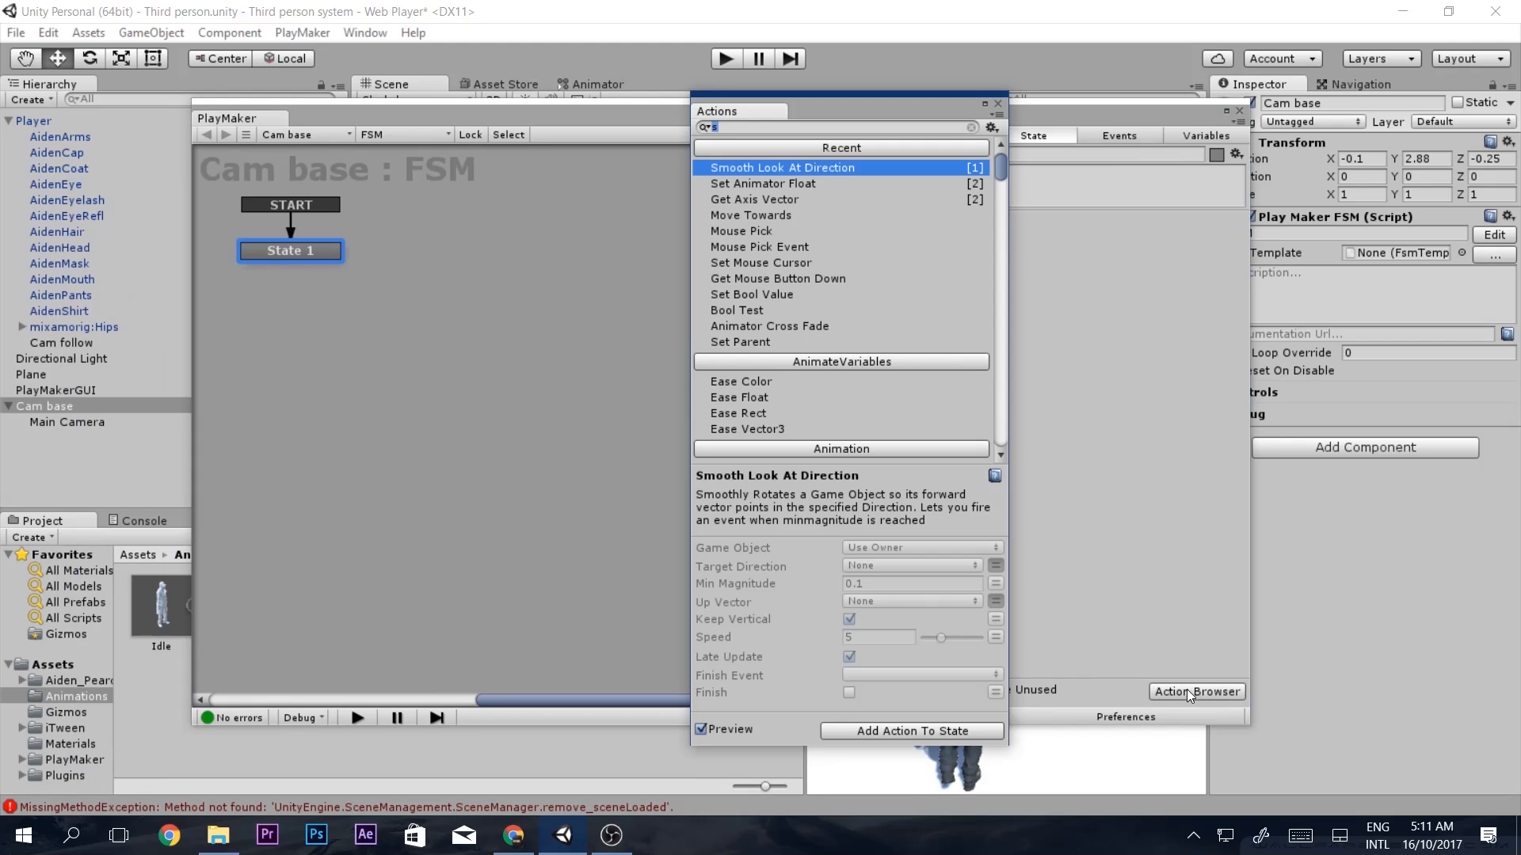
pyautogui.write('movet')
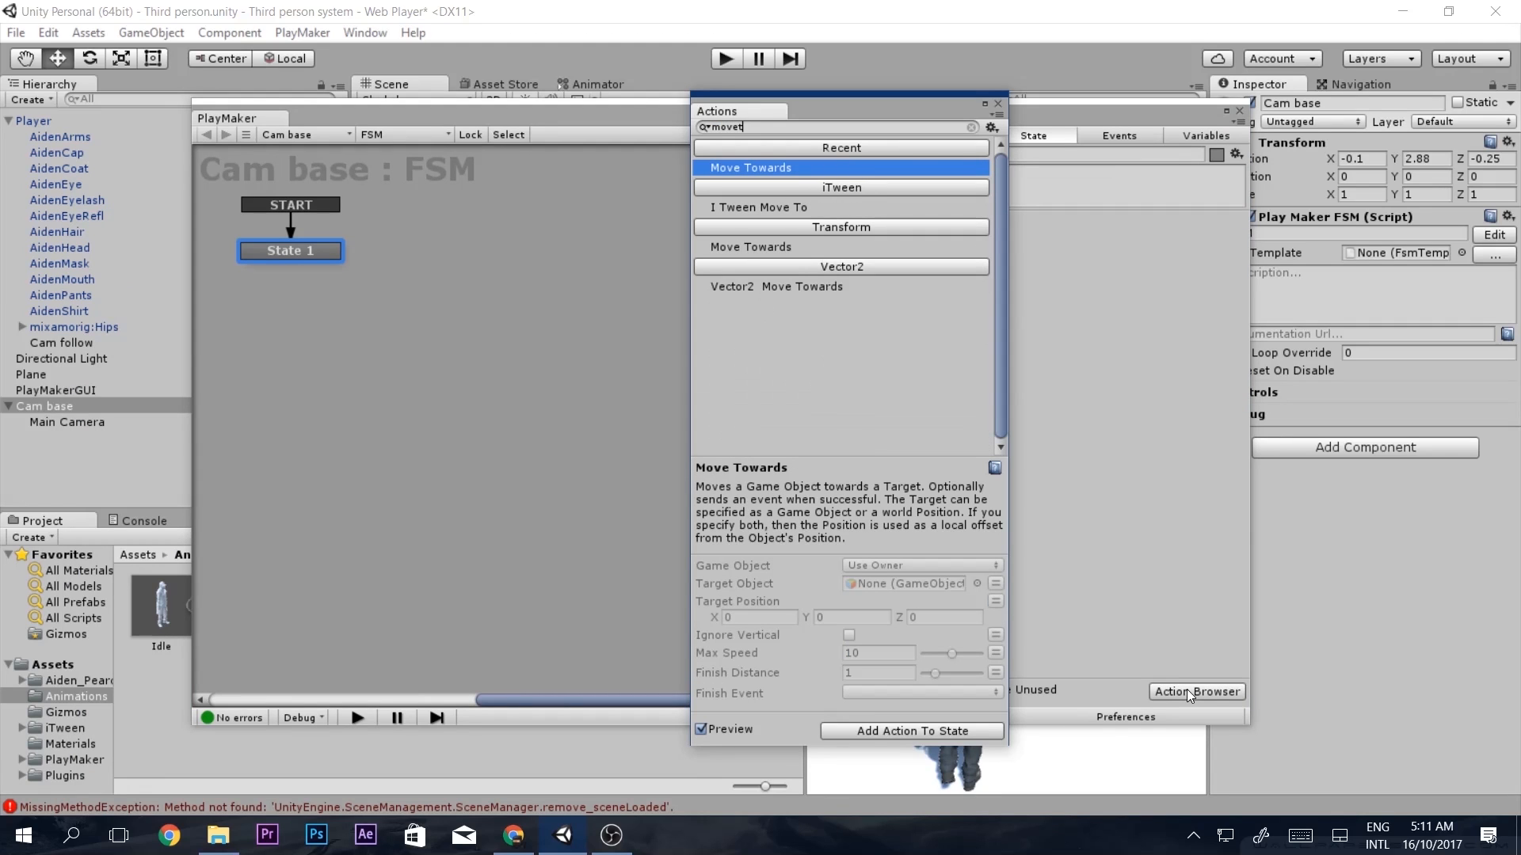
pyautogui.press('Return')
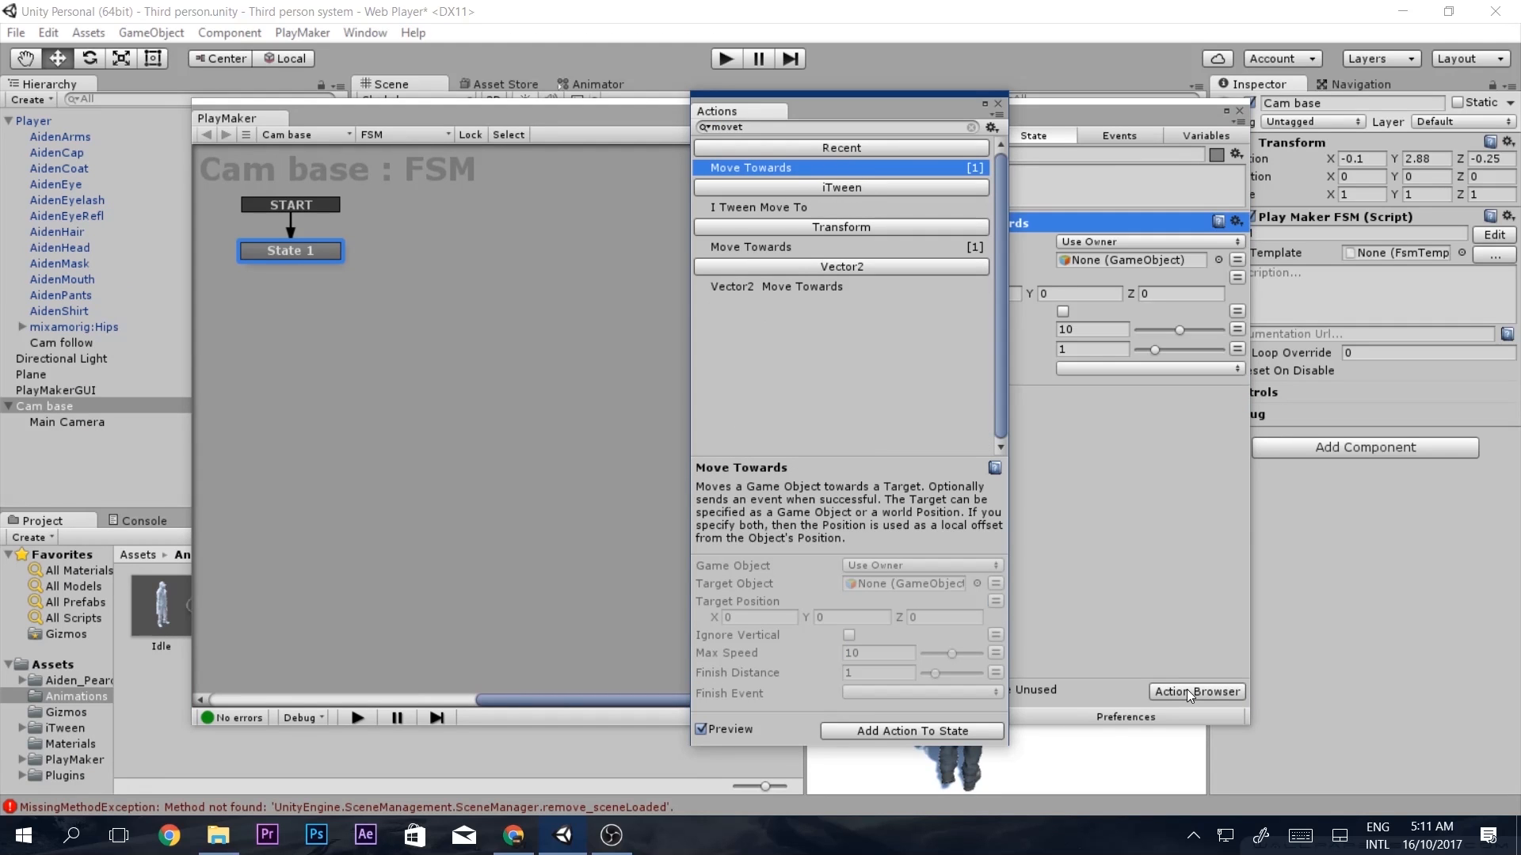
pyautogui.click(999, 104)
# Assign Cam follow as the Move Towards target object and set its finish distance to 0.
pyautogui.moveTo(112, 349); pyautogui.dragTo(1095, 262)
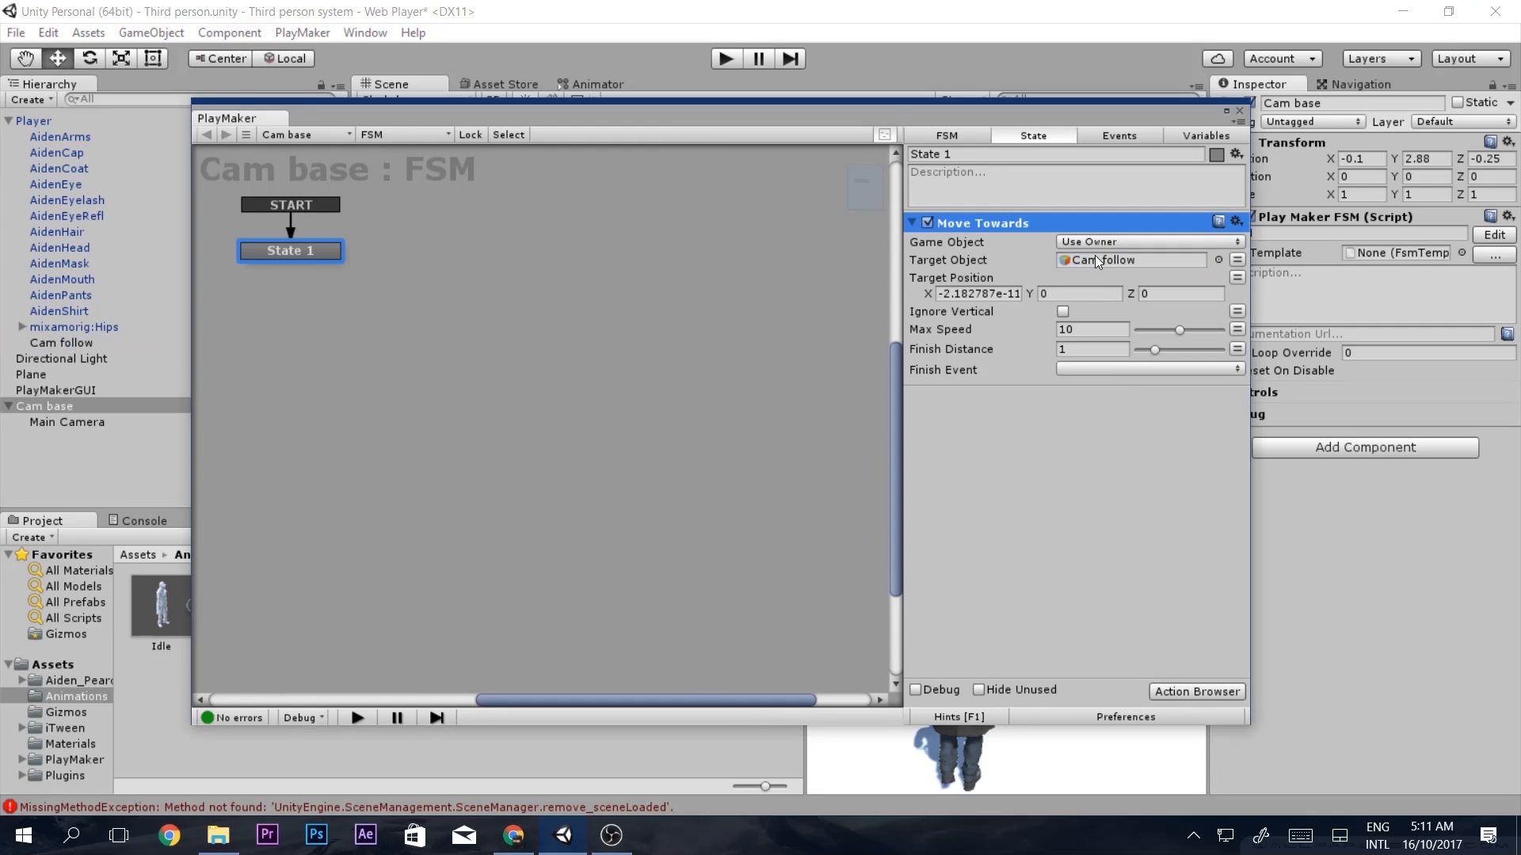
pyautogui.click(1079, 350)
pyautogui.write('0')
pyautogui.click(912, 224)
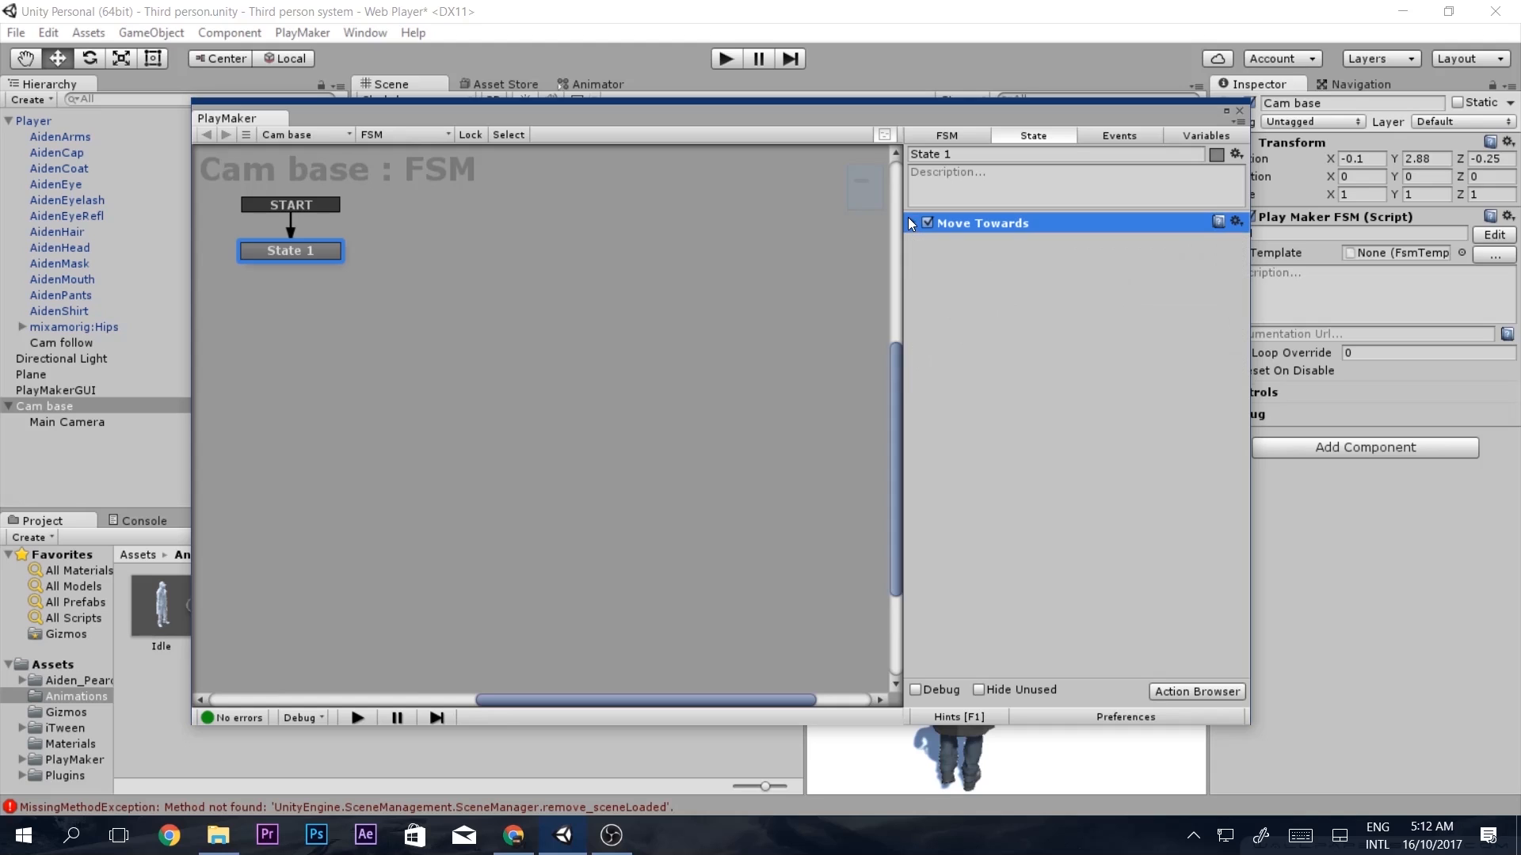
# Add a Mouse Look action to State 1 of the Cam base FSM.
pyautogui.click(1196, 692)
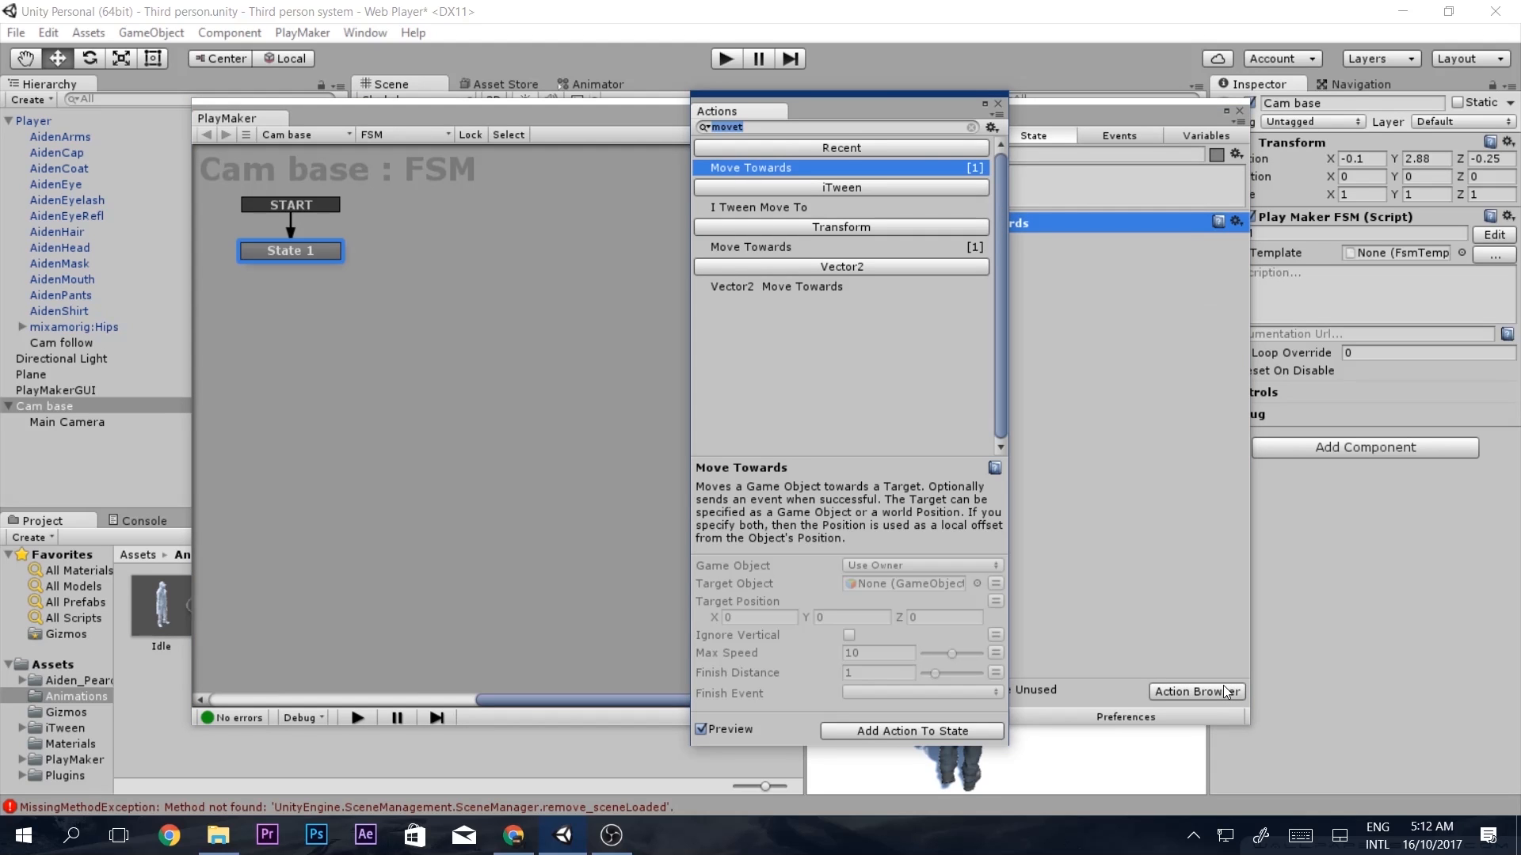
pyautogui.write('mouse')
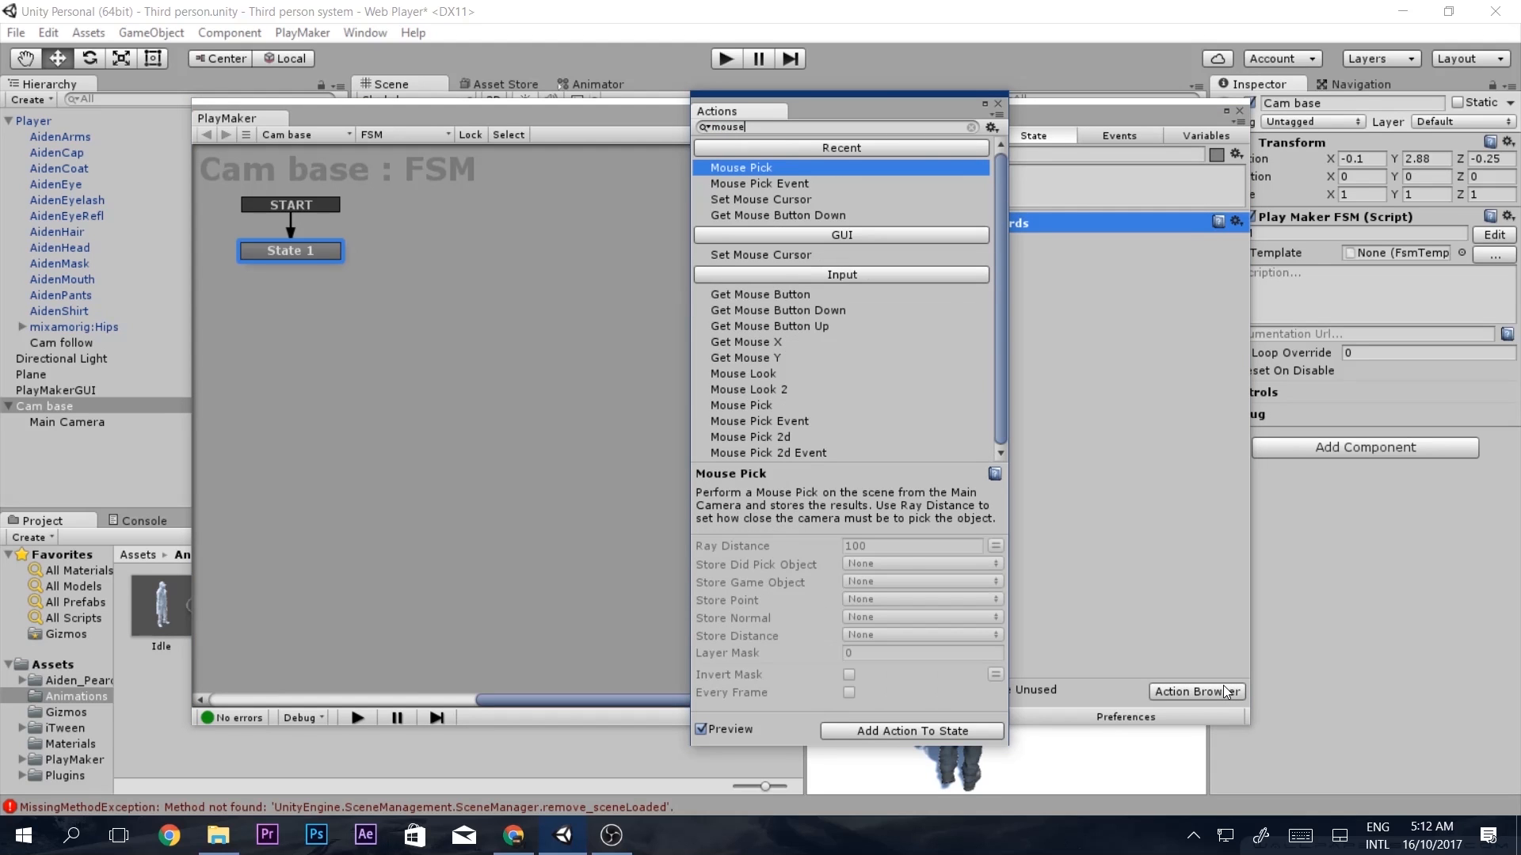
pyautogui.write(' lok')
pyautogui.press('BackSpace')
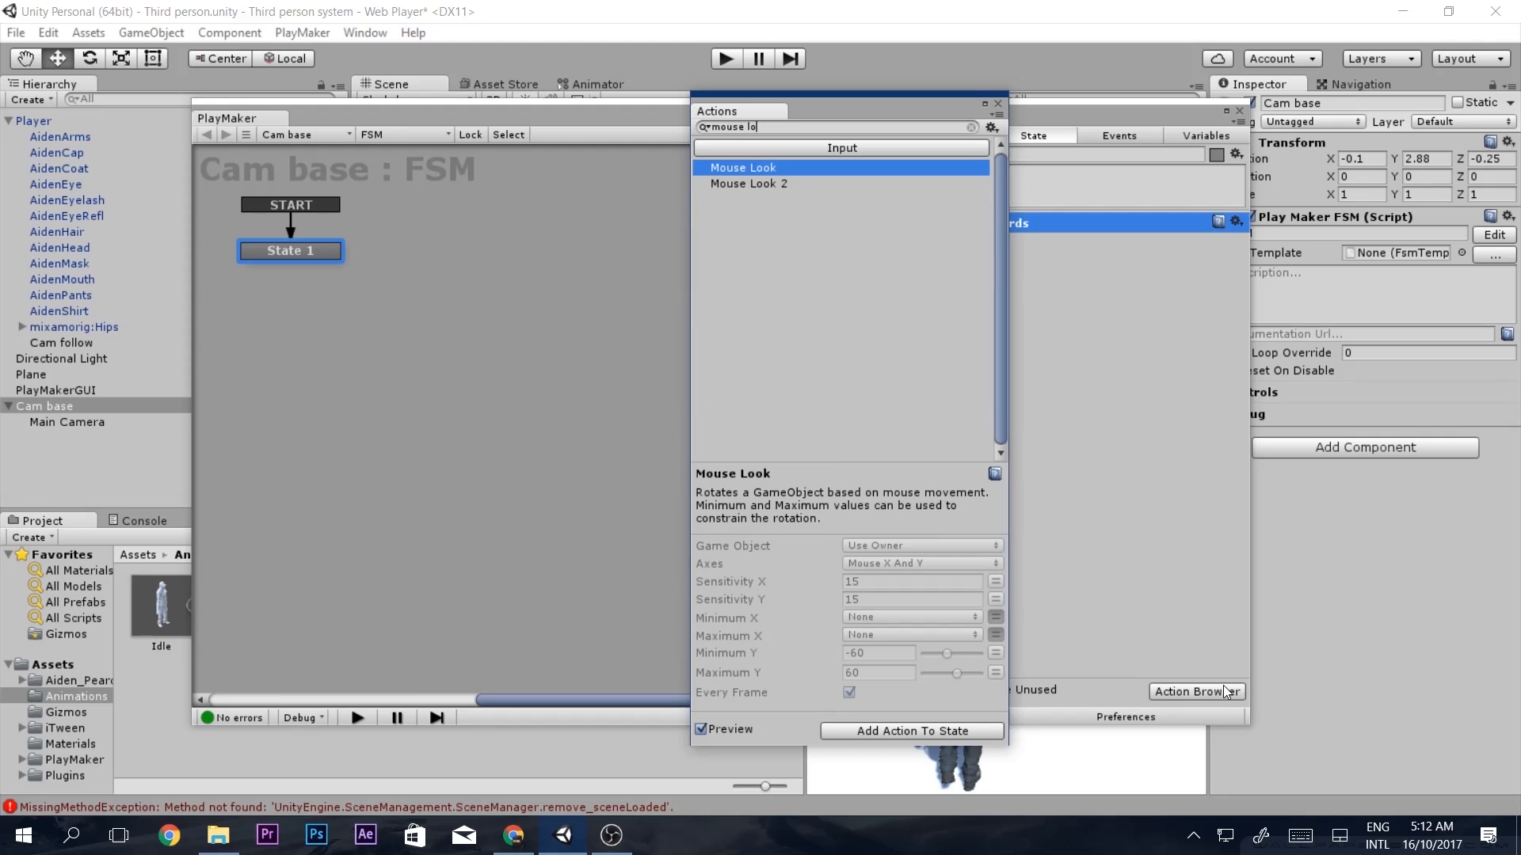
pyautogui.press('Down')
pyautogui.press('Up')
pyautogui.press('Return')
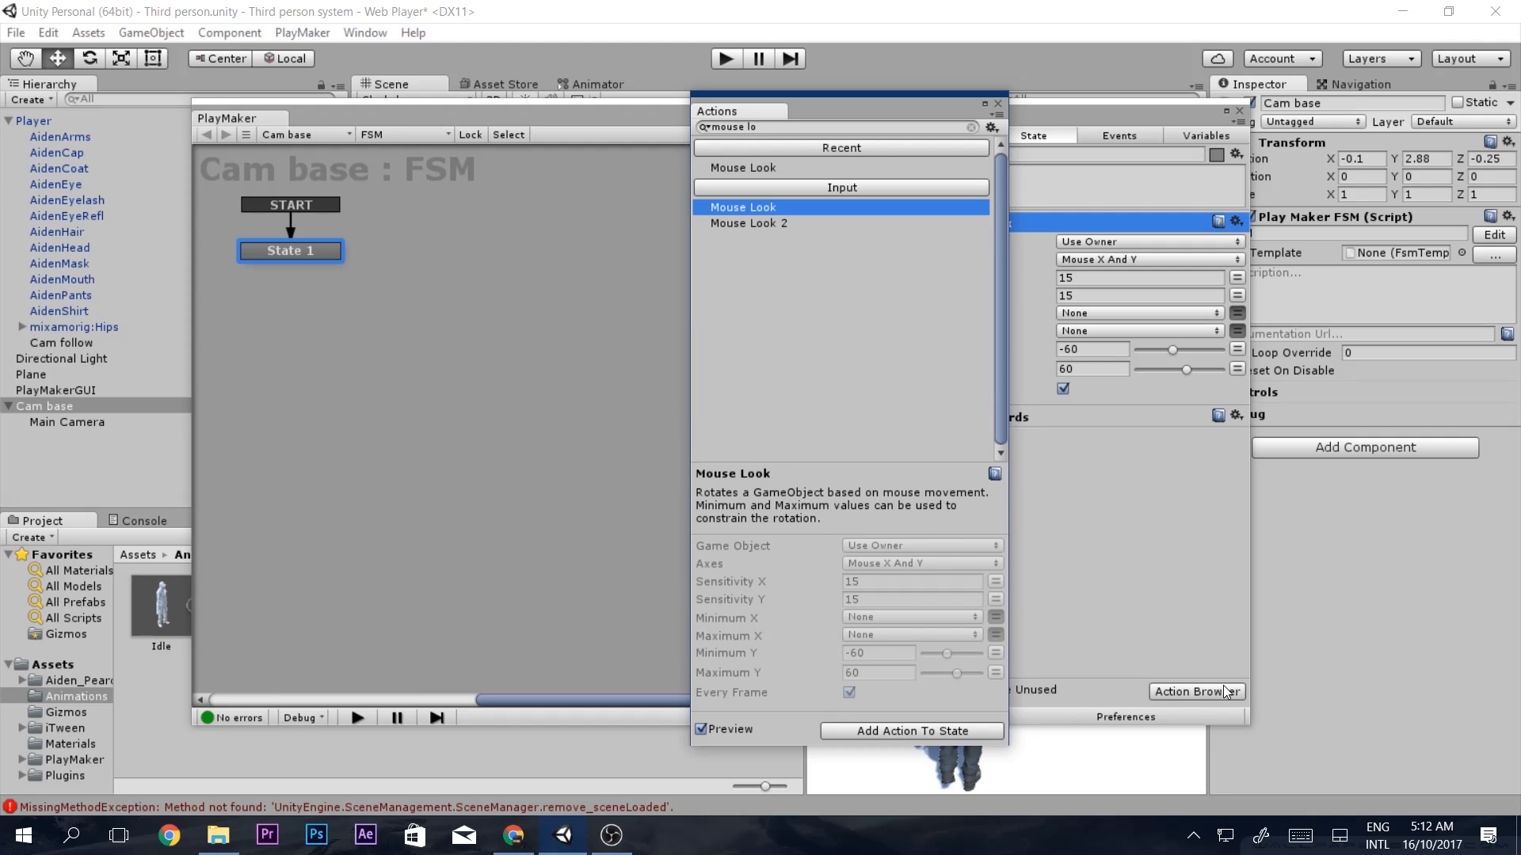
pyautogui.click(999, 105)
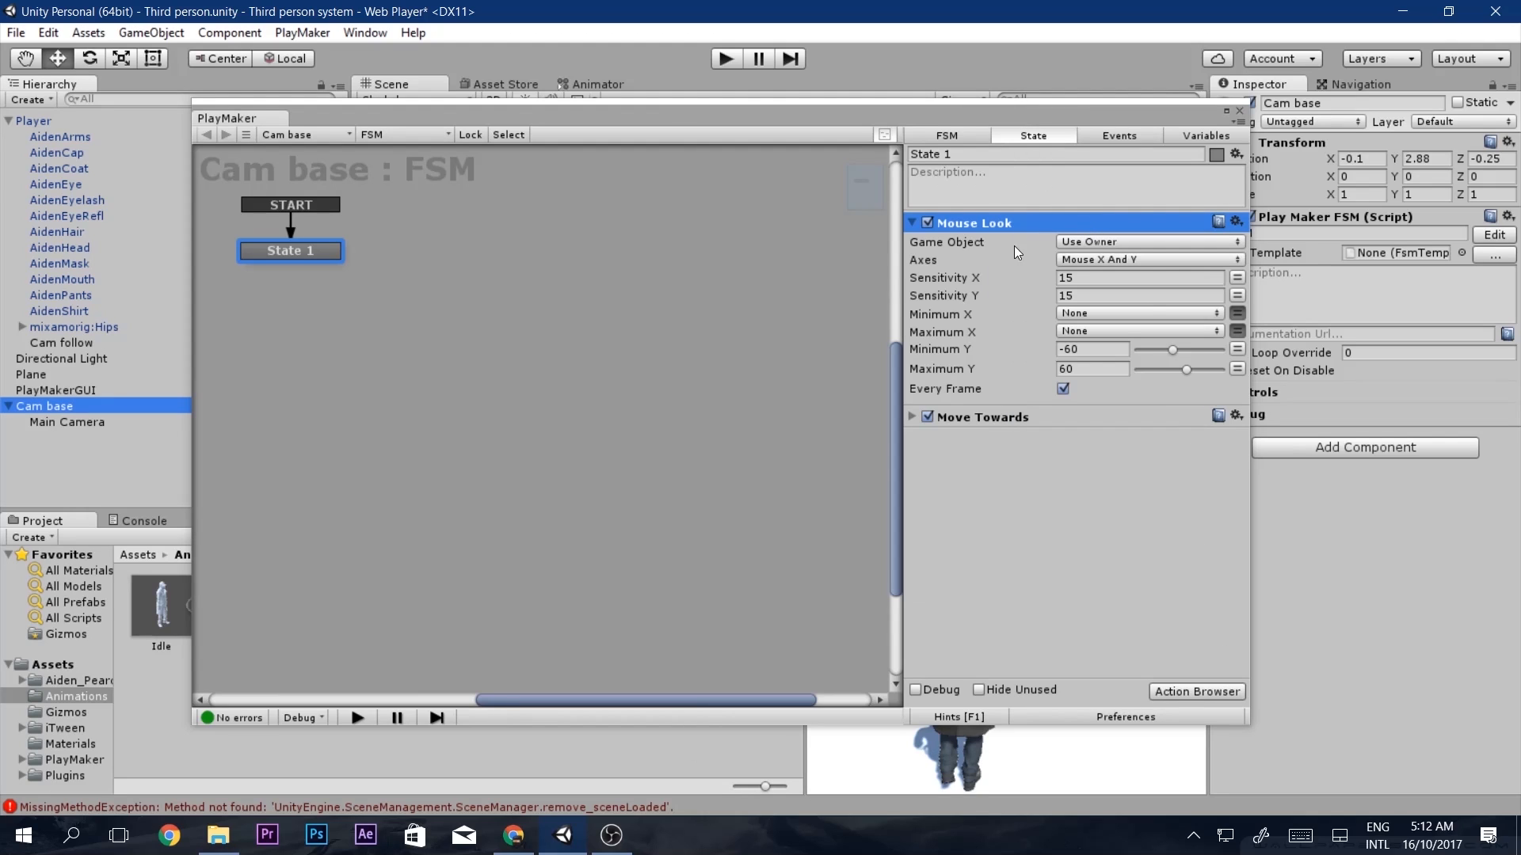
# Set Mouse Look's Sensitivity X and Sensitivity Y both to 5.
pyautogui.click(1084, 278)
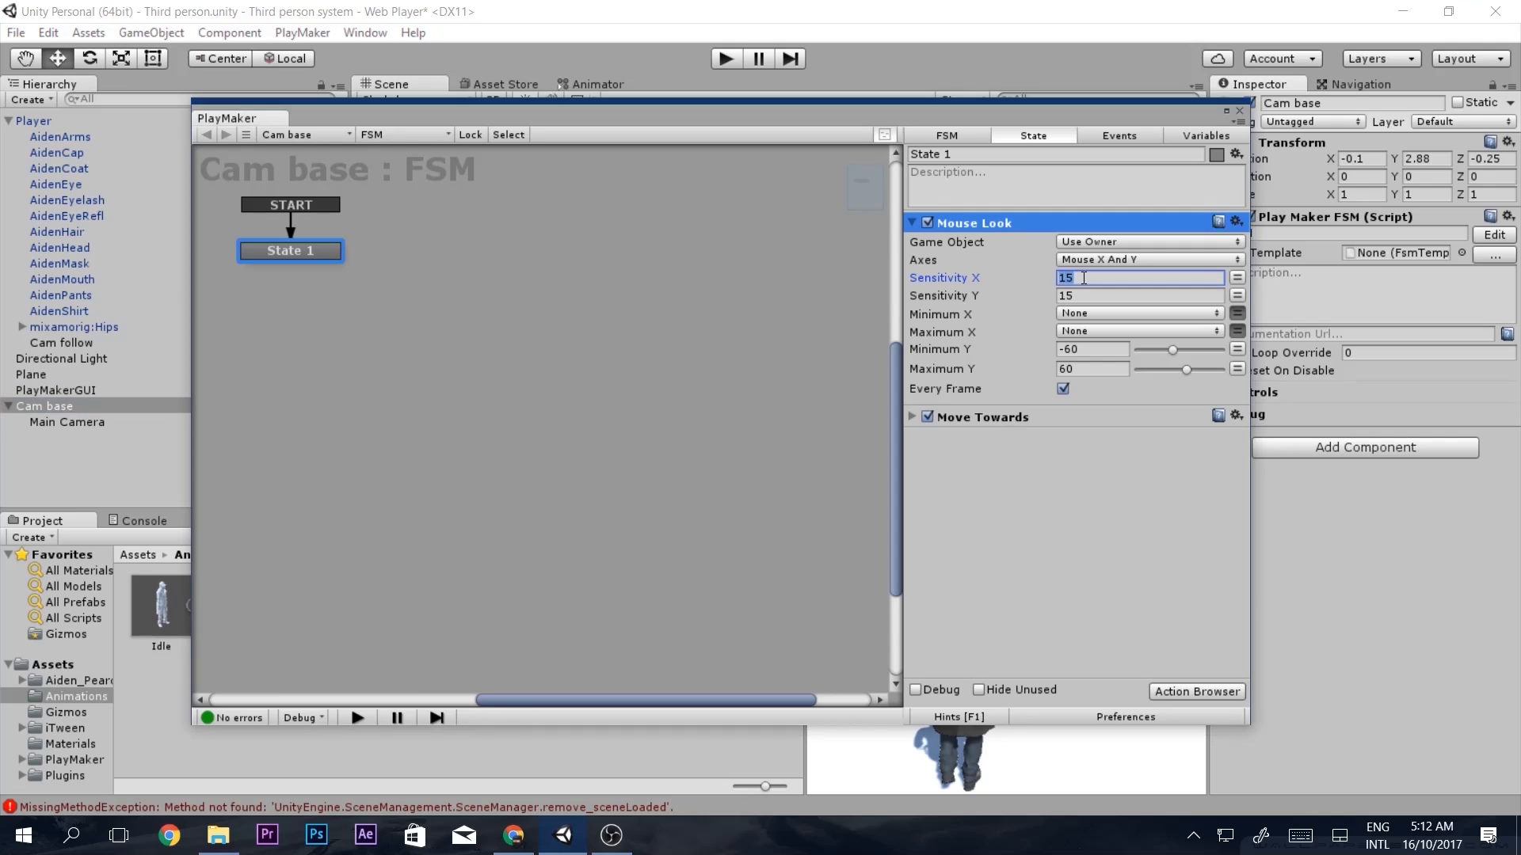
pyautogui.write('5')
pyautogui.click(1087, 296)
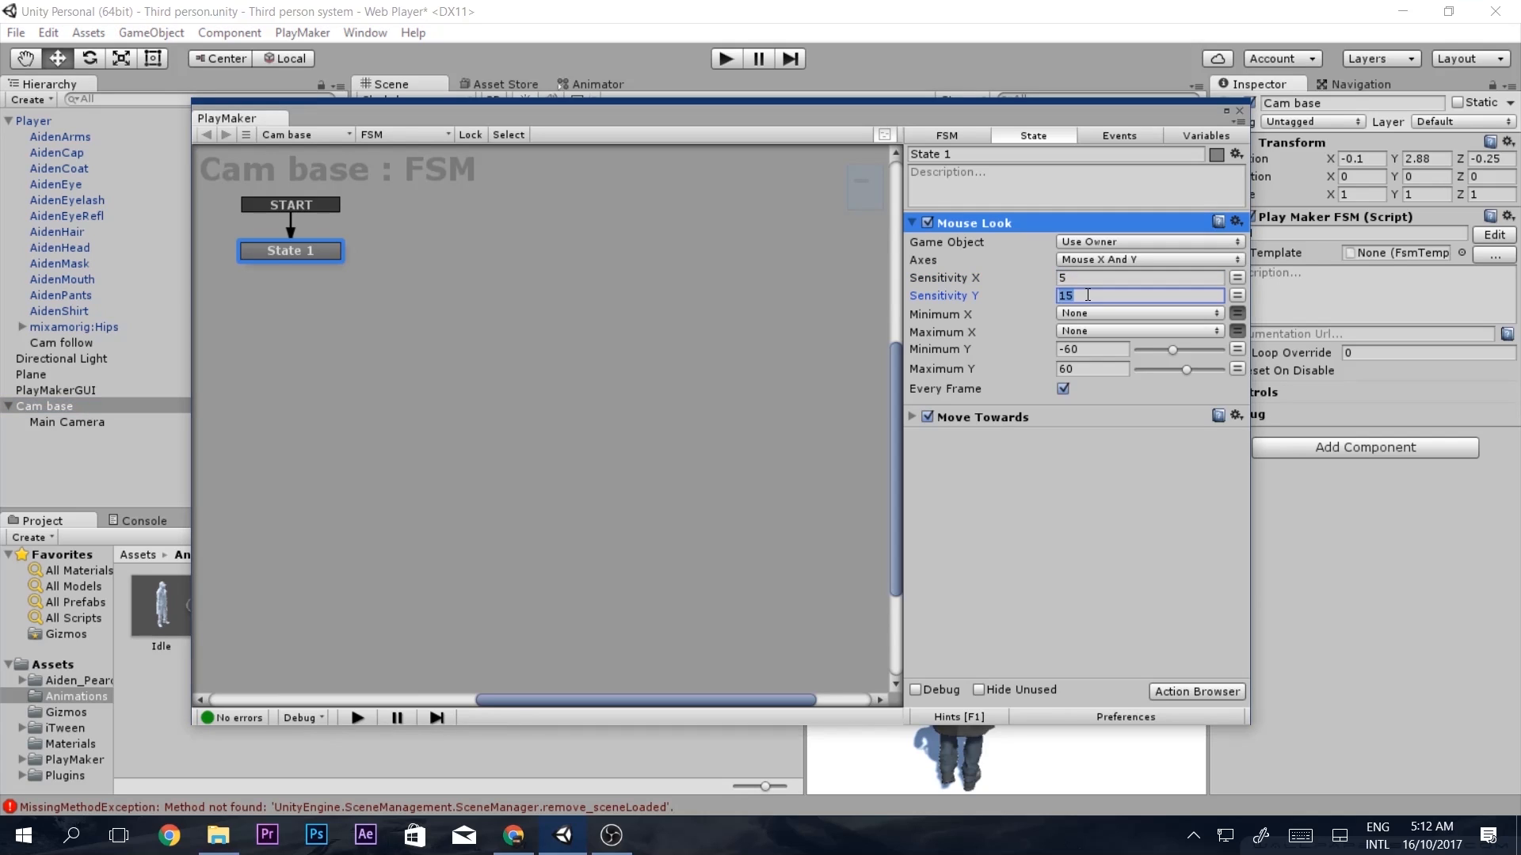
pyautogui.write('5')
pyautogui.click(1142, 311)
pyautogui.click(1036, 738)
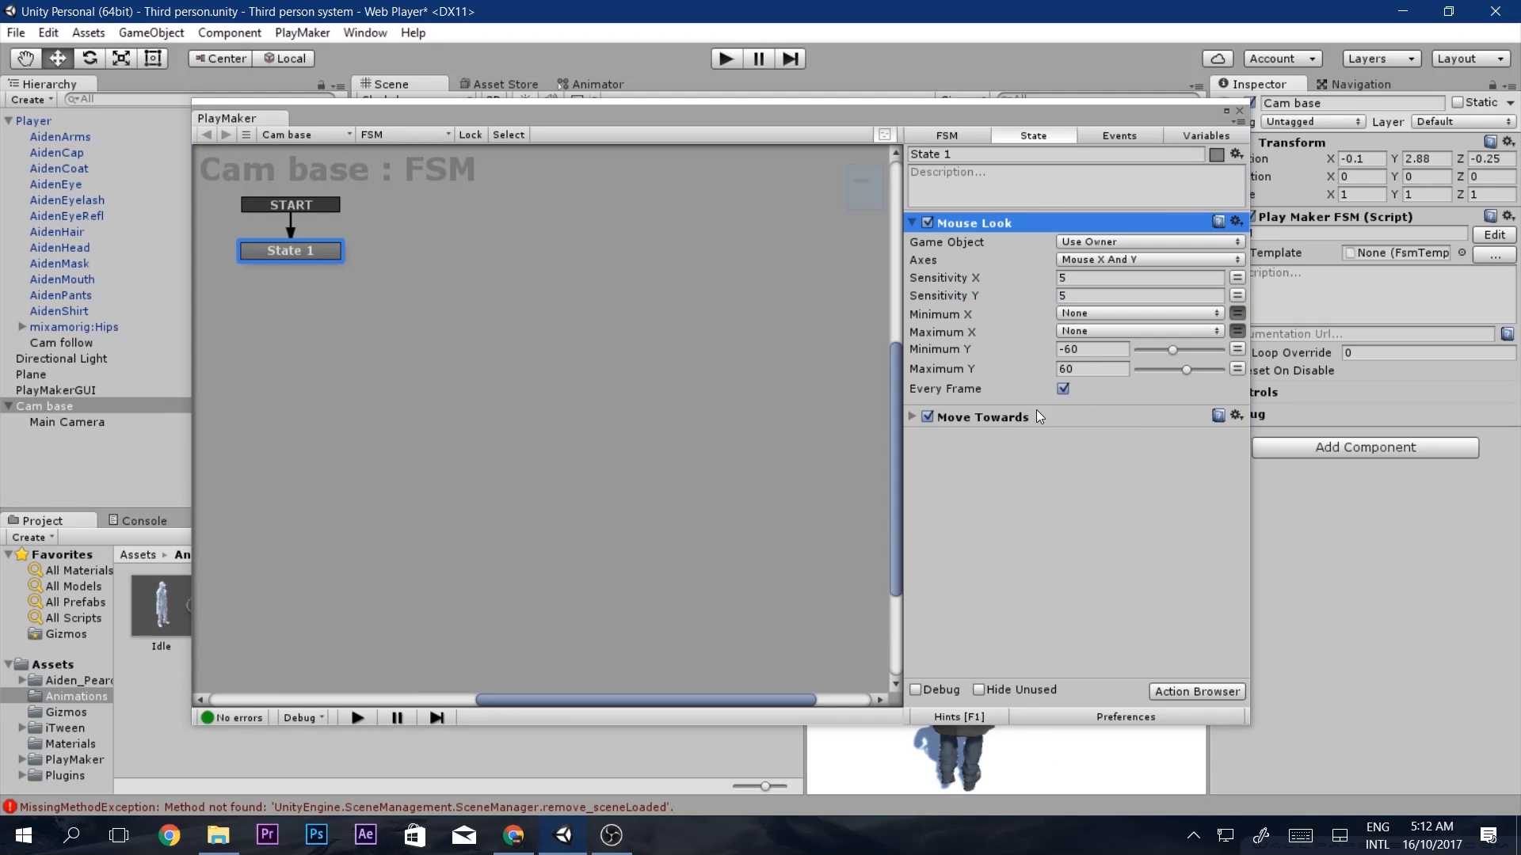
# Play test the scene to check the mouse-driven camera rotation, stop it and close the FSM editor.
pyautogui.moveTo(1114, 121); pyautogui.dragTo(492, 110)
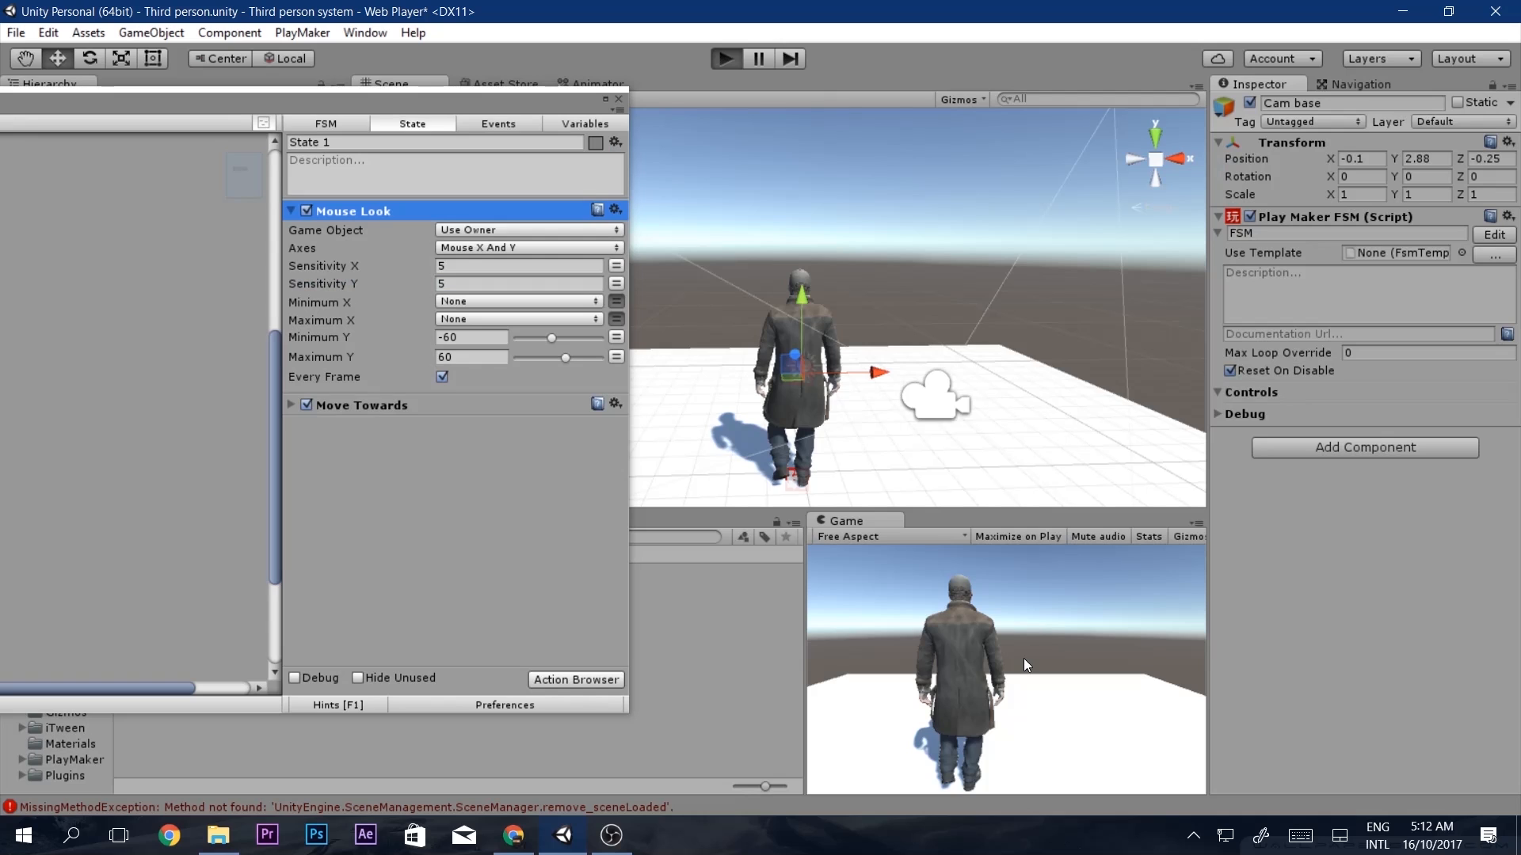
pyautogui.hotkey('ctrl', 'p')
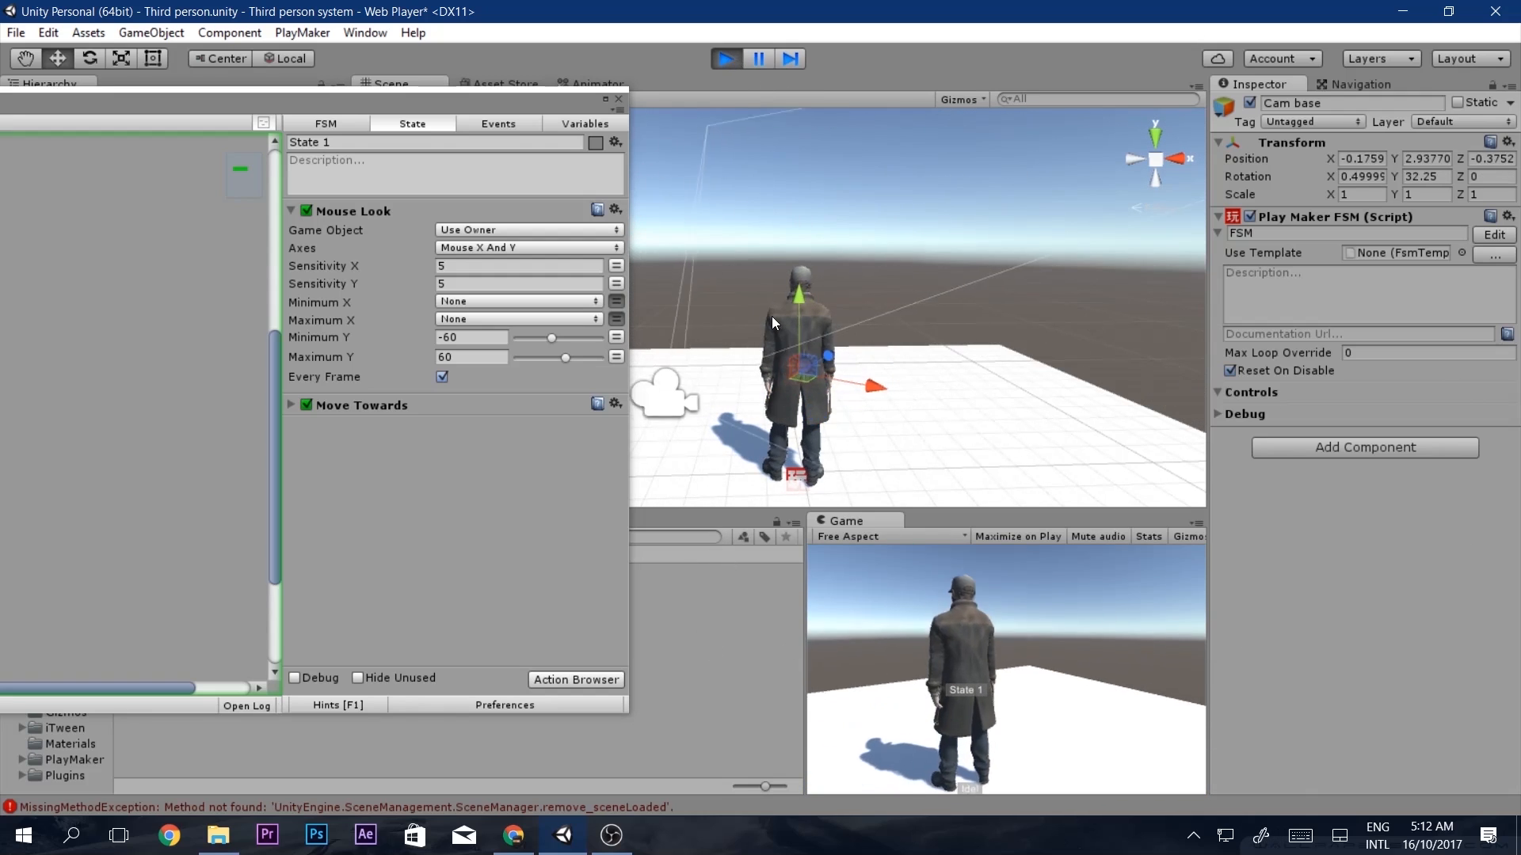
pyautogui.click(725, 58)
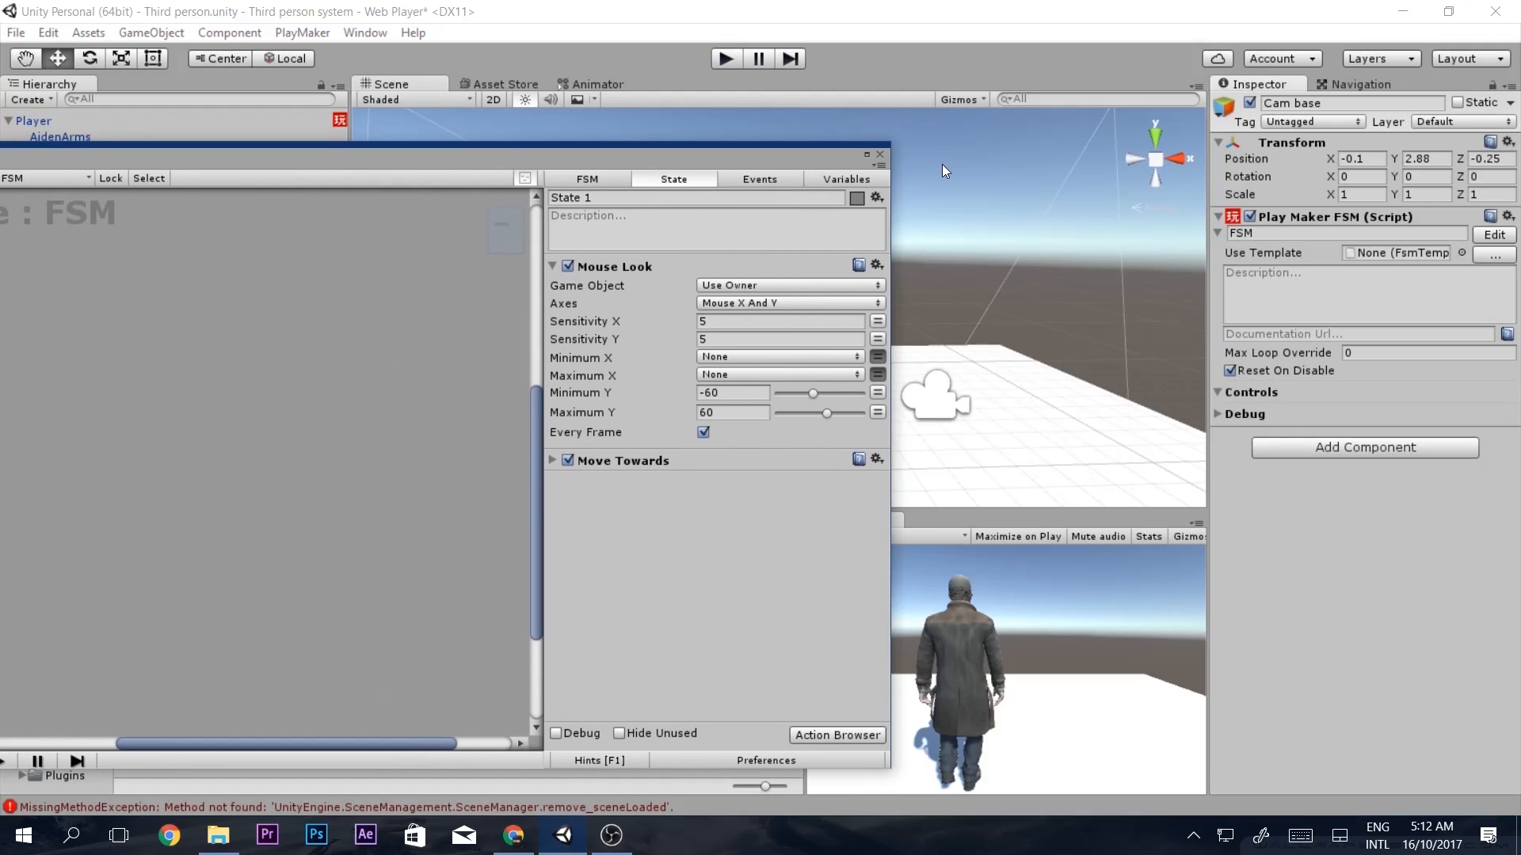
pyautogui.click(874, 150)
# Enable Invert for the Mouse Y axis in the project's Input settings.
pyautogui.click(14, 32)
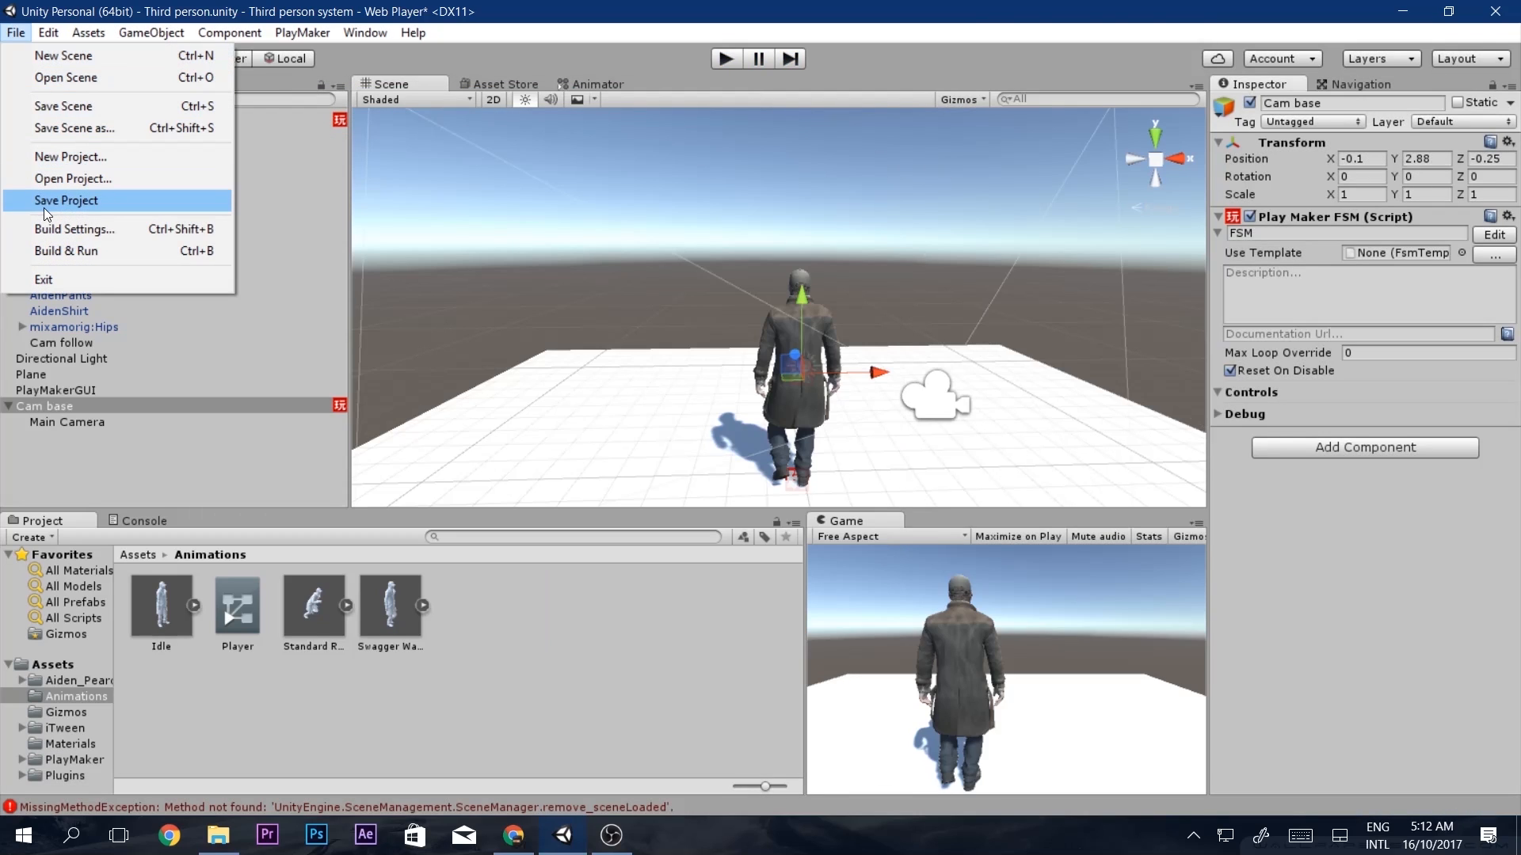
pyautogui.moveTo(48, 35)
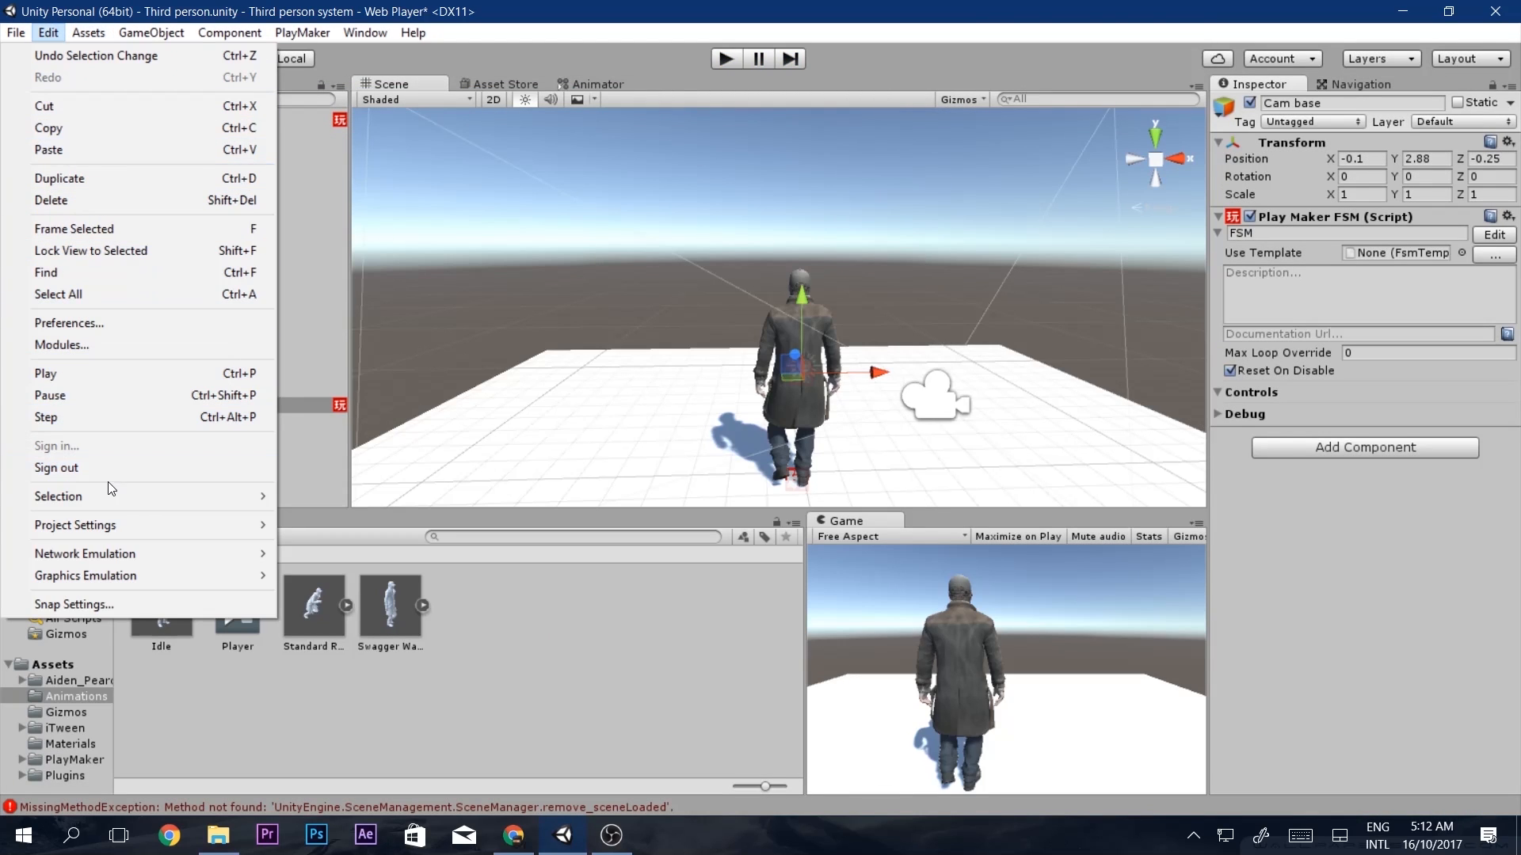
pyautogui.moveTo(140, 524)
pyautogui.click(312, 525)
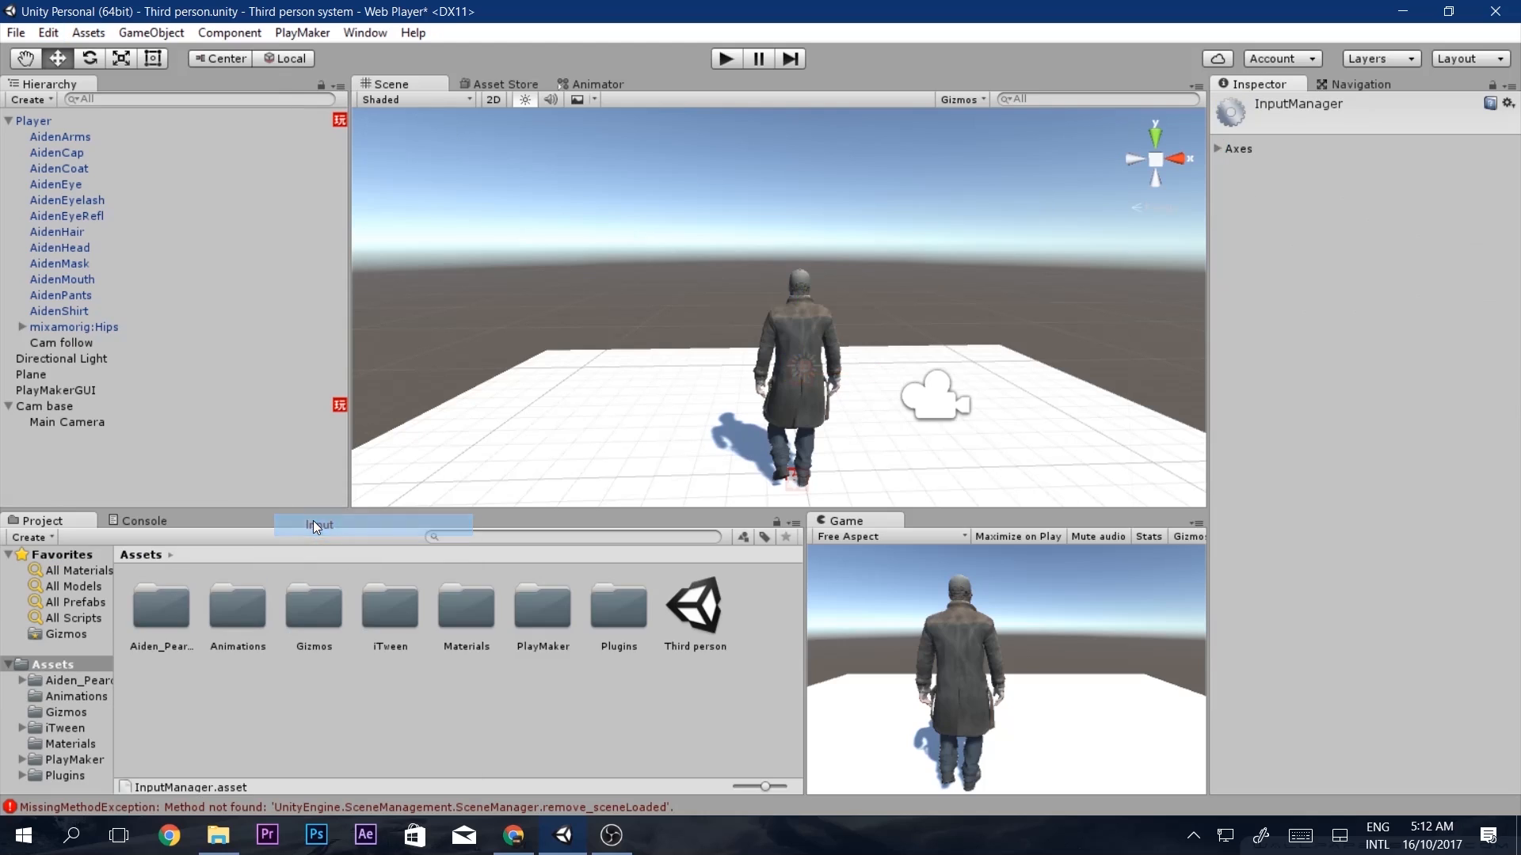
pyautogui.click(1218, 150)
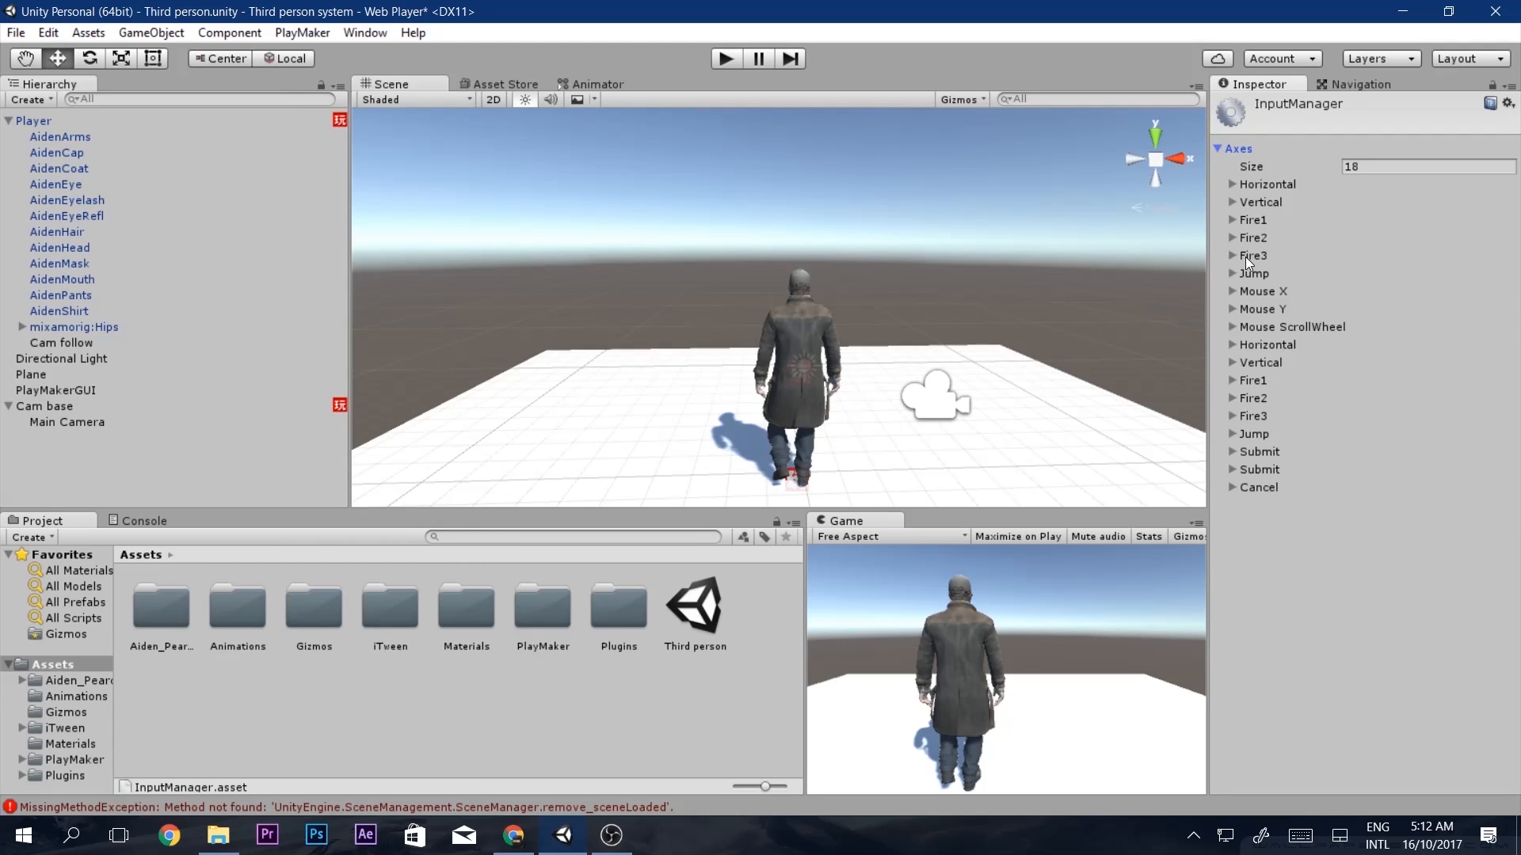
pyautogui.click(1233, 309)
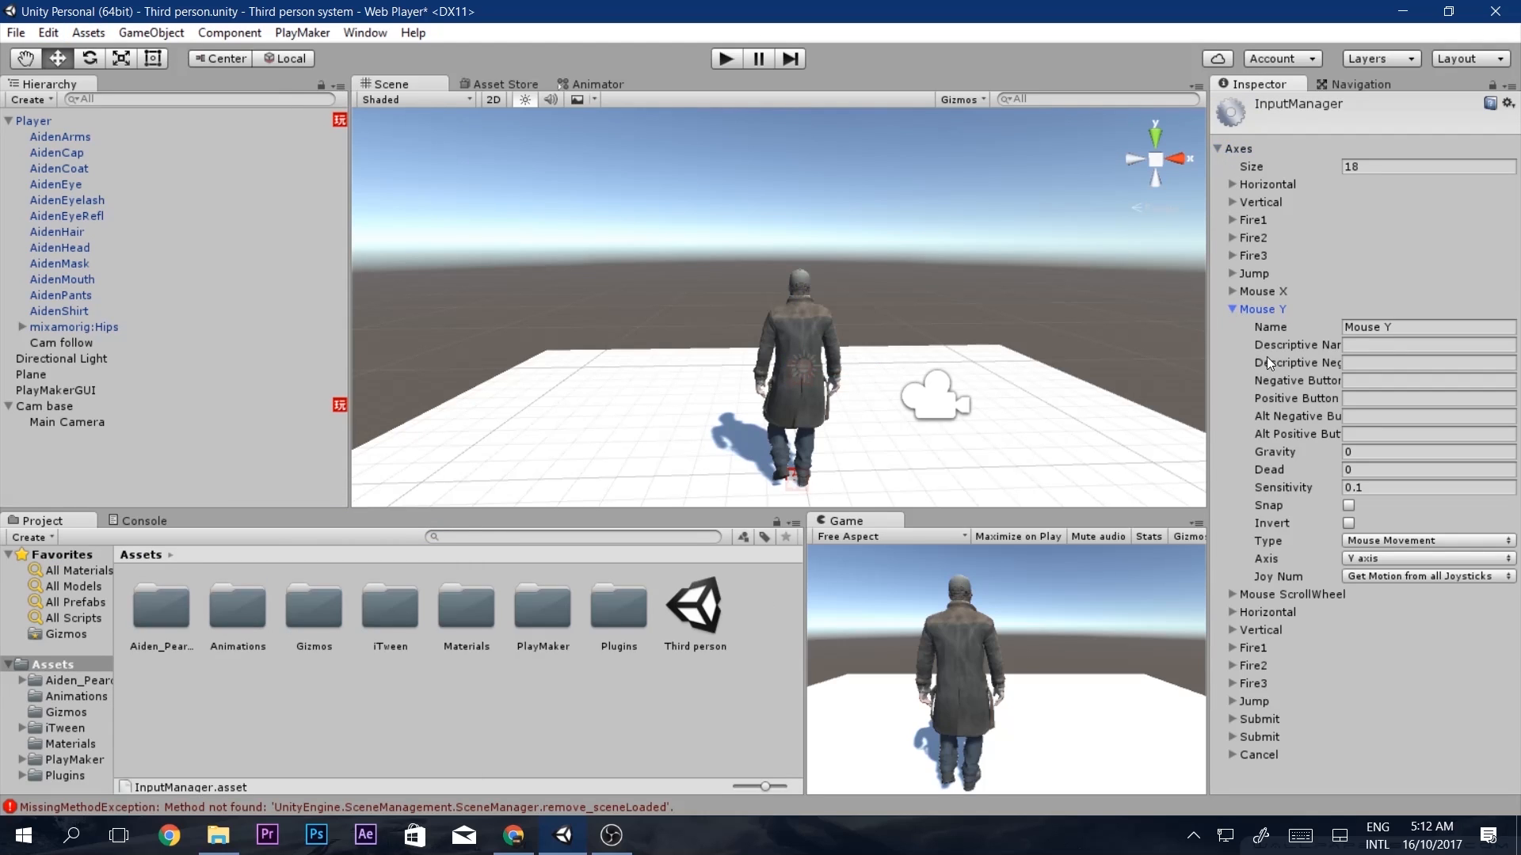
pyautogui.click(1350, 523)
# Play test the inverted camera look while walking the character around, and stop the test.
pyautogui.click(727, 59)
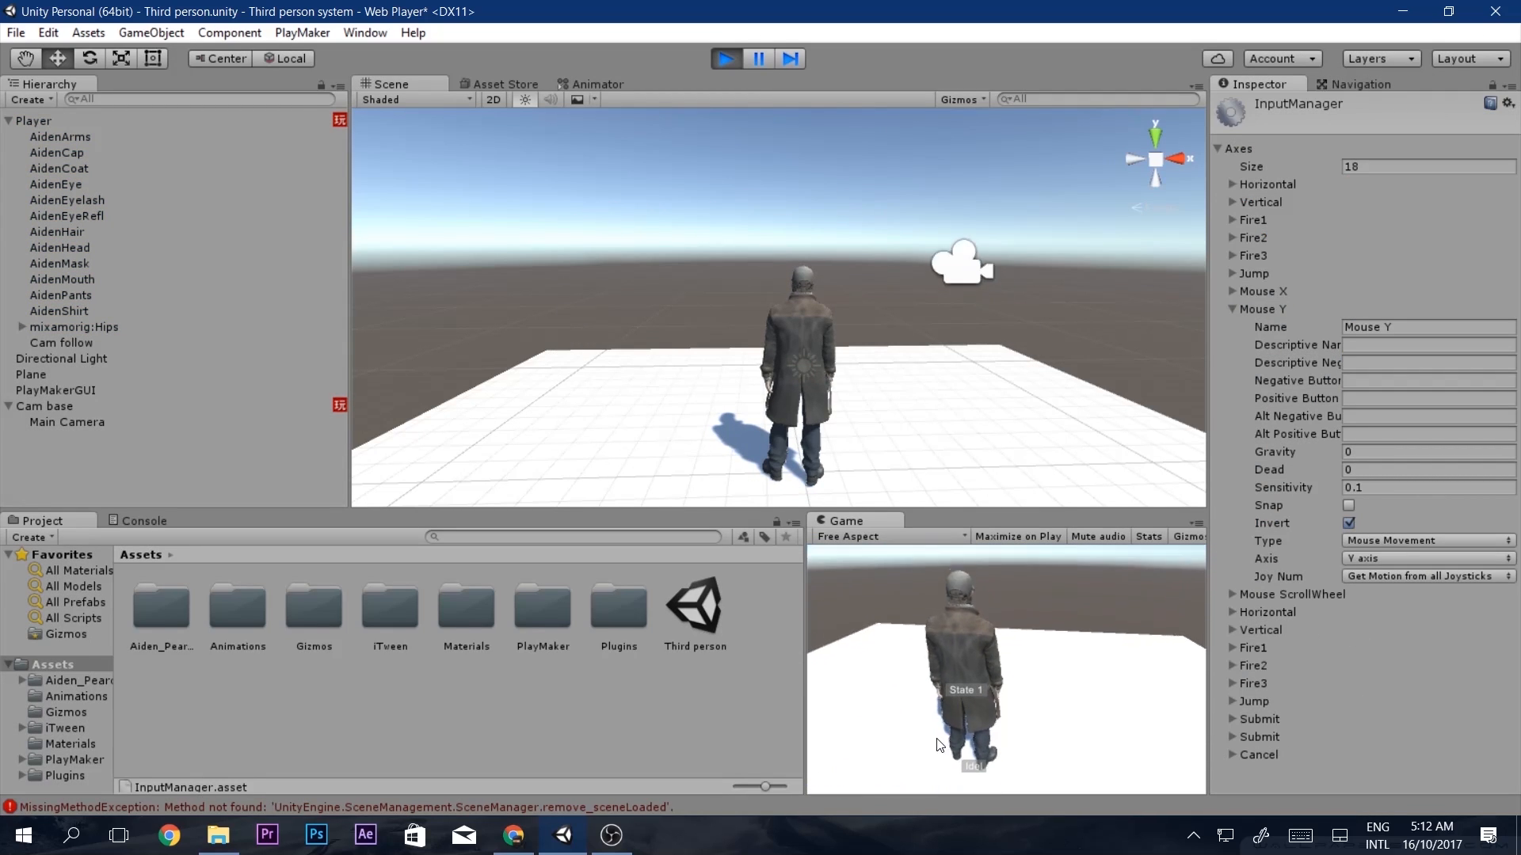
pyautogui.press('w')
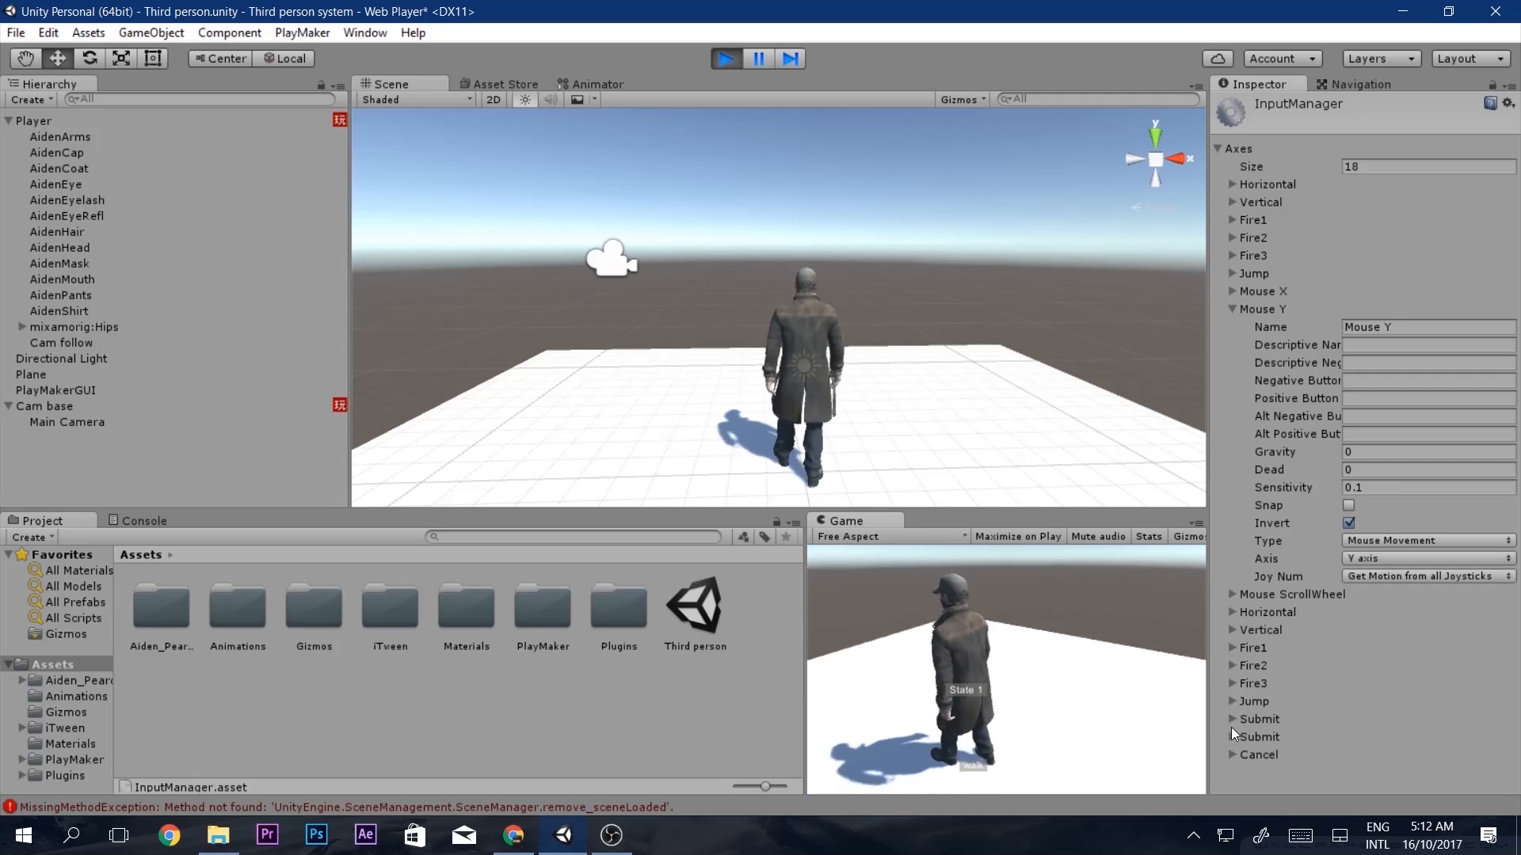
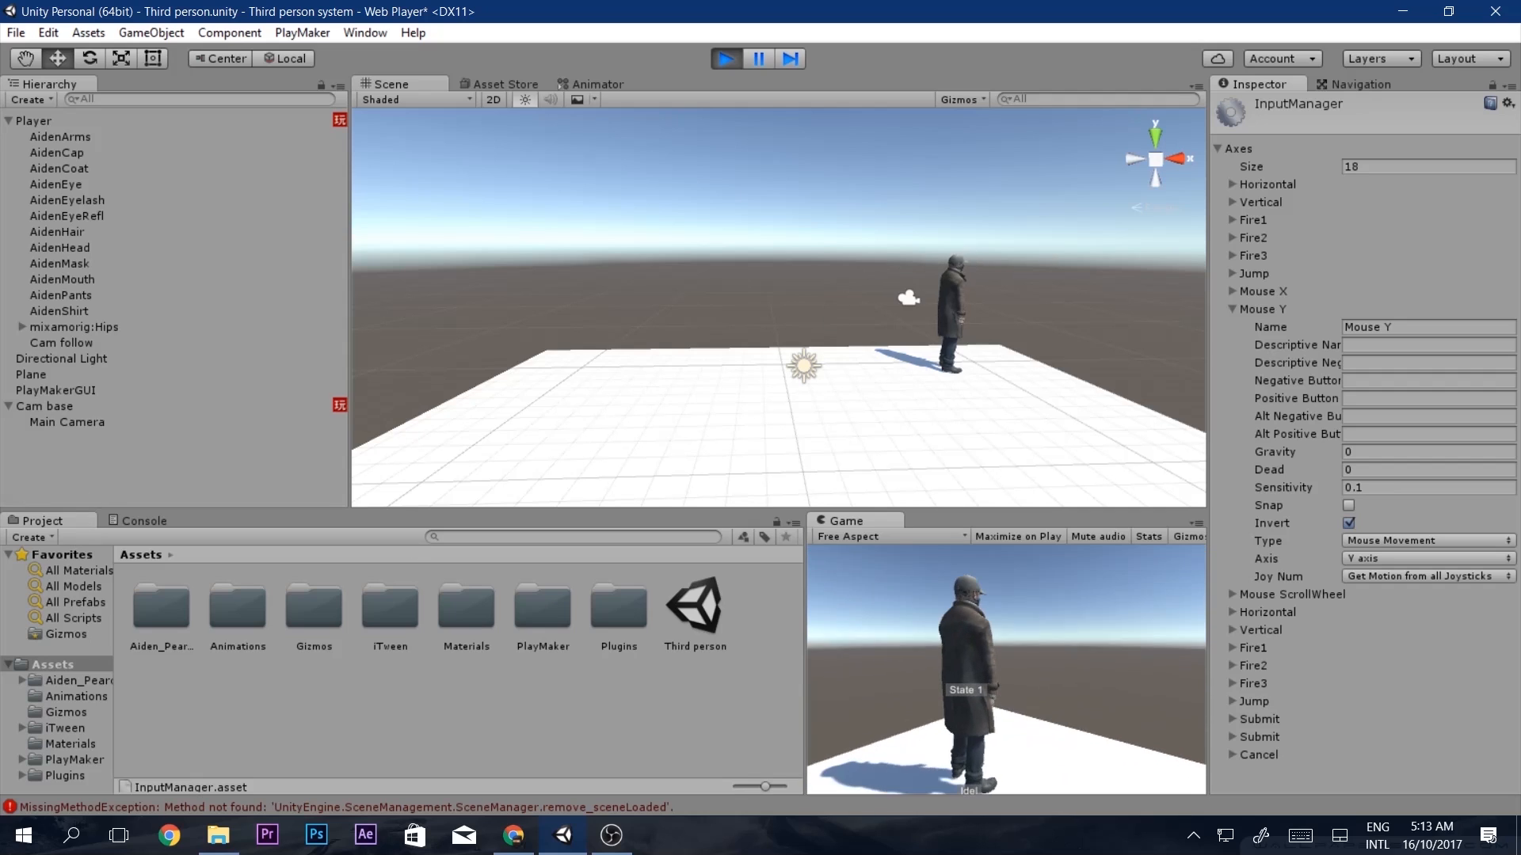
pyautogui.hotkey('alt', 'Tab')
pyautogui.click(1012, 627)
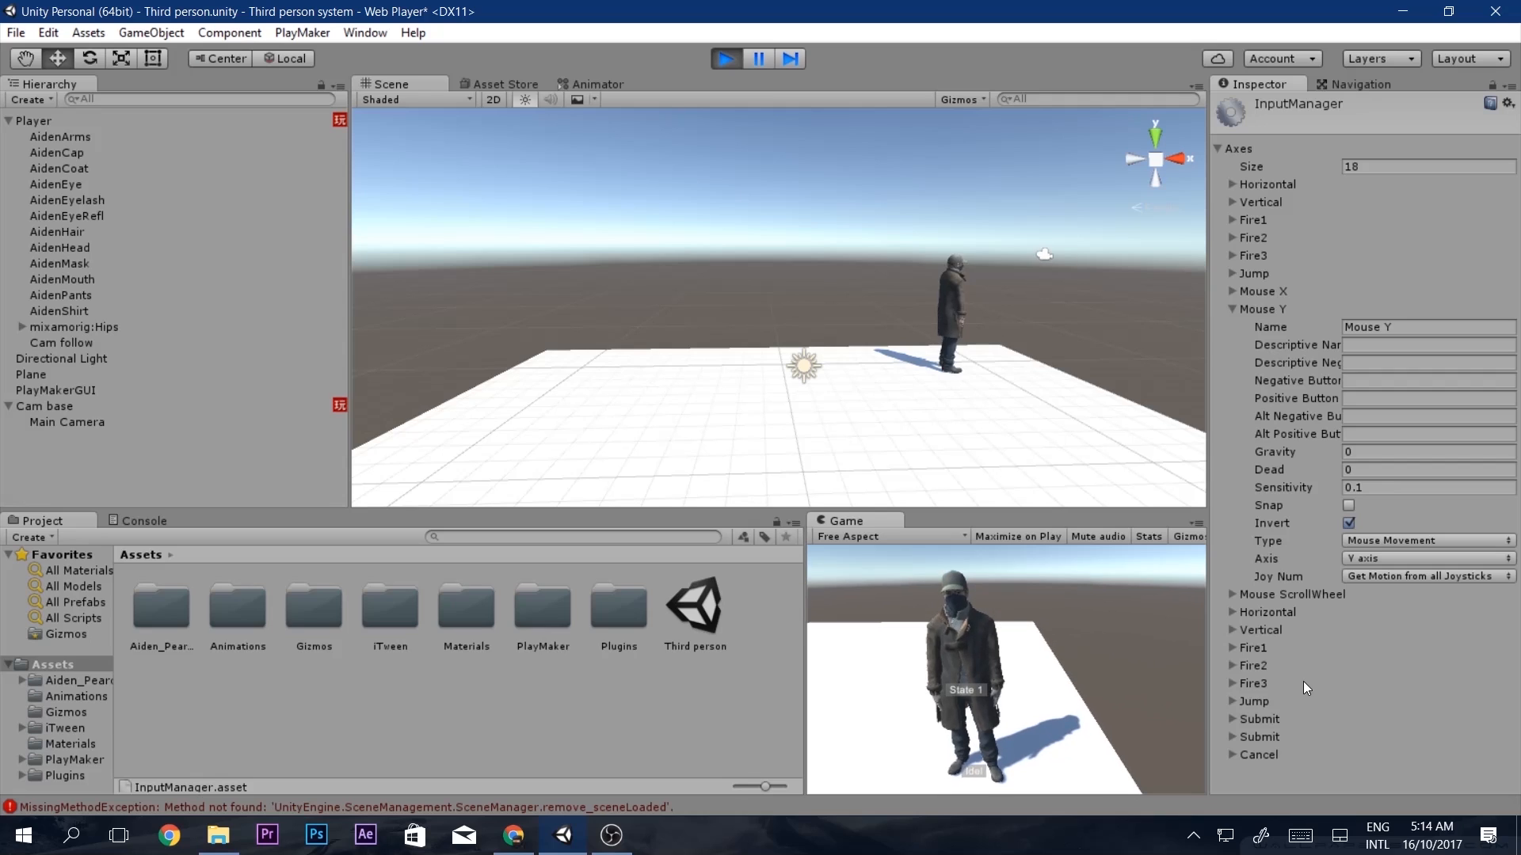
pyautogui.press('w')
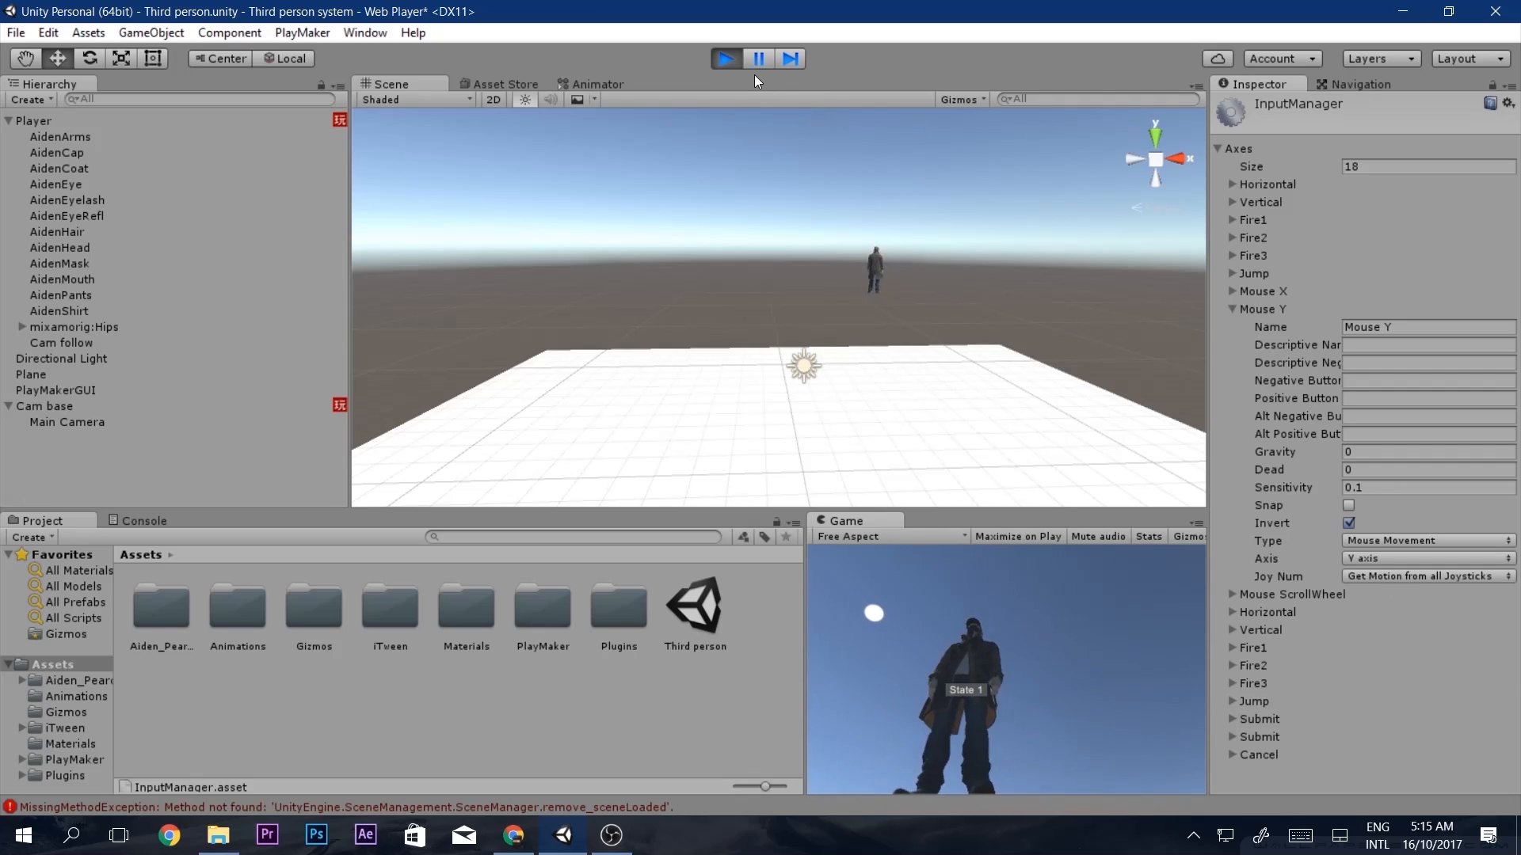
pyautogui.click(726, 59)
pyautogui.click(1217, 149)
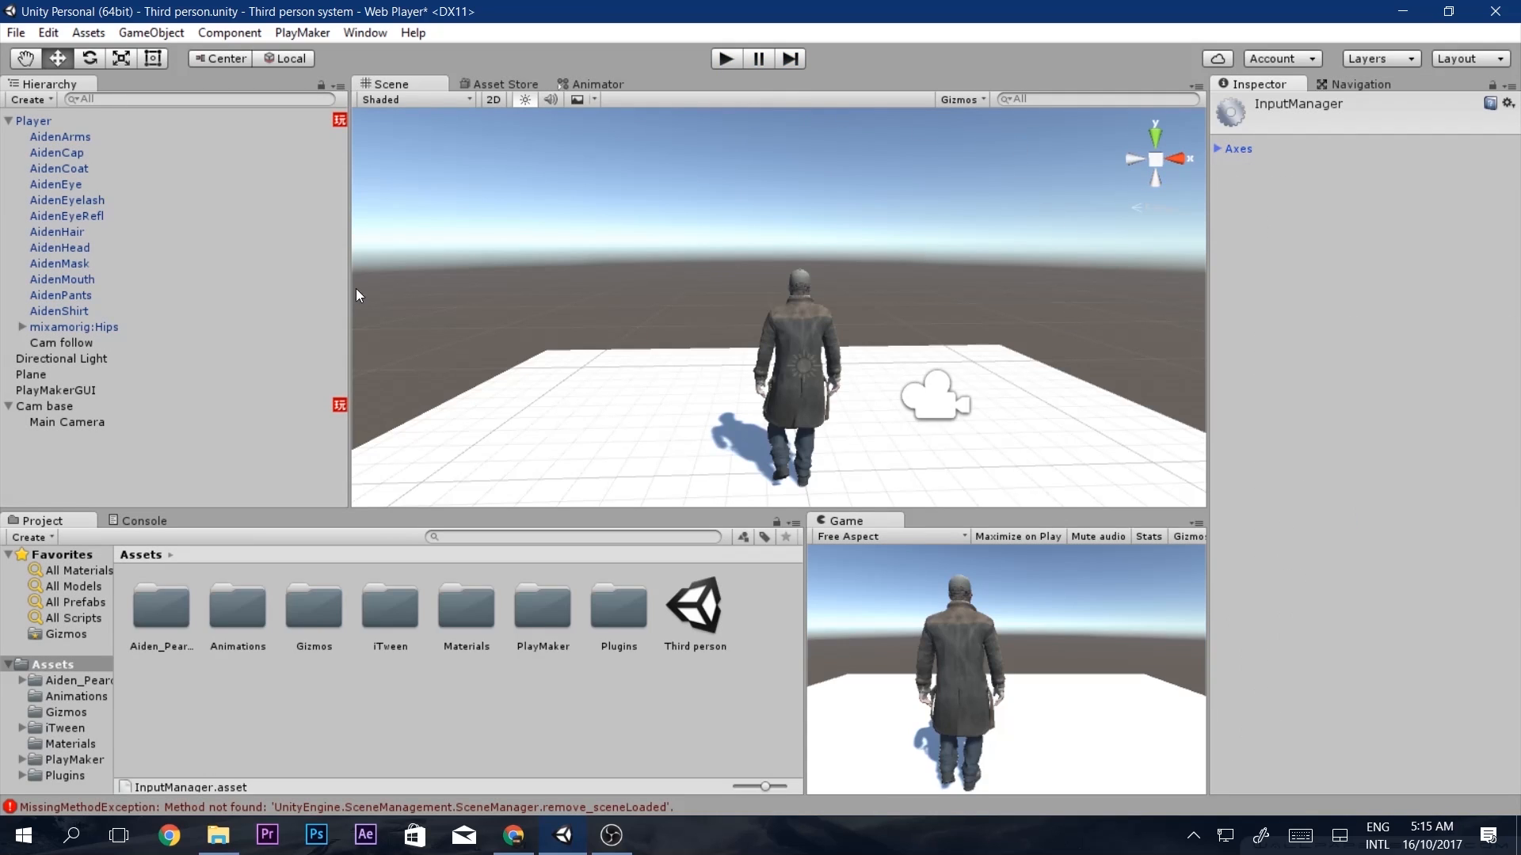
# Open the Player's Movement FSM and make the Idel state's Get Axis Vector relative to Main Camera.
pyautogui.click(10, 122)
pyautogui.click(33, 121)
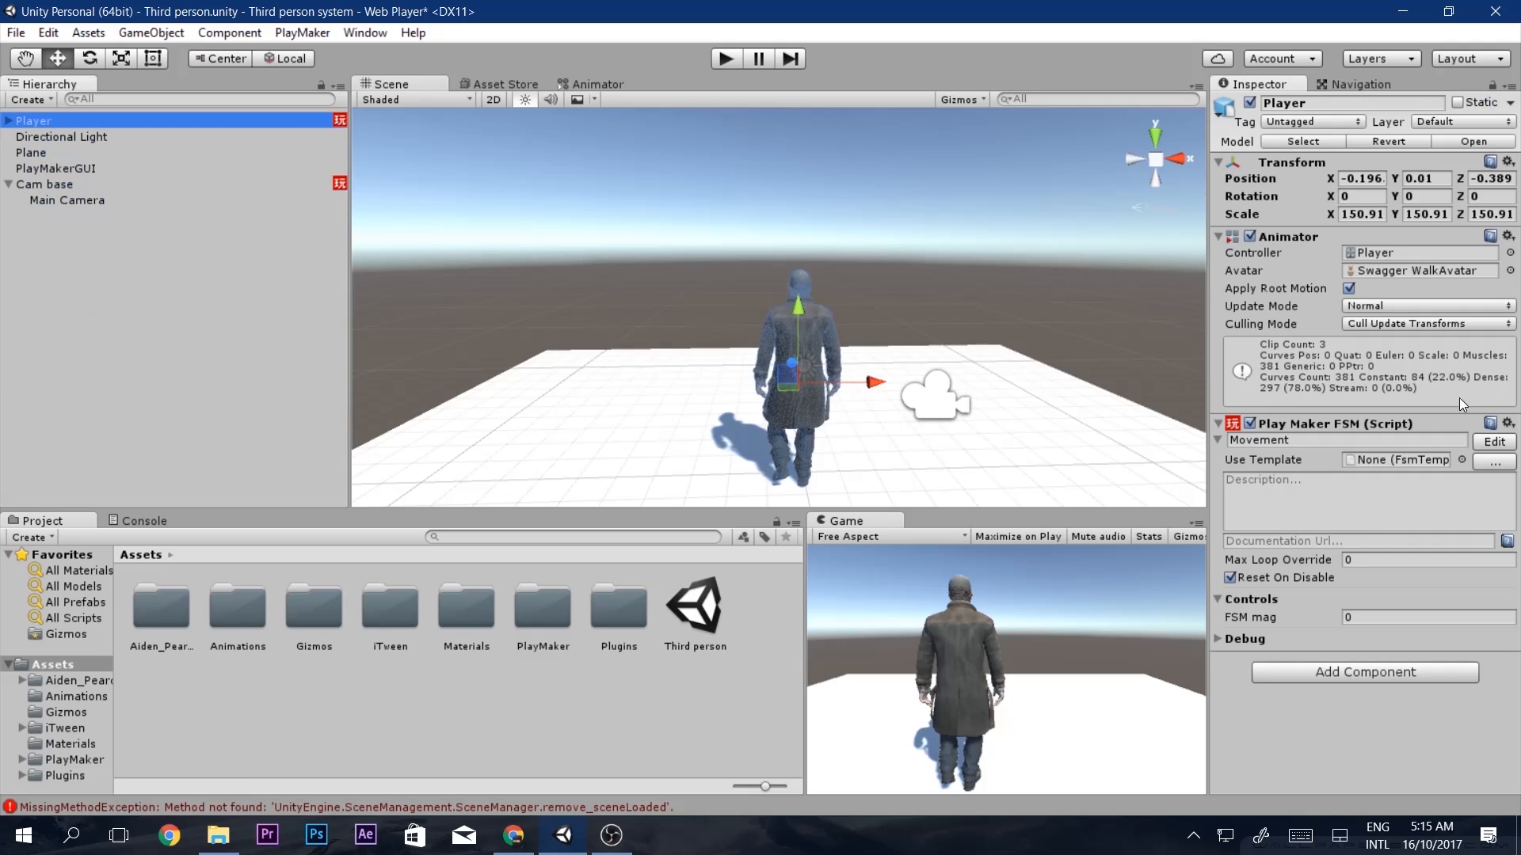
pyautogui.click(1489, 438)
pyautogui.moveTo(786, 154); pyautogui.dragTo(968, 108)
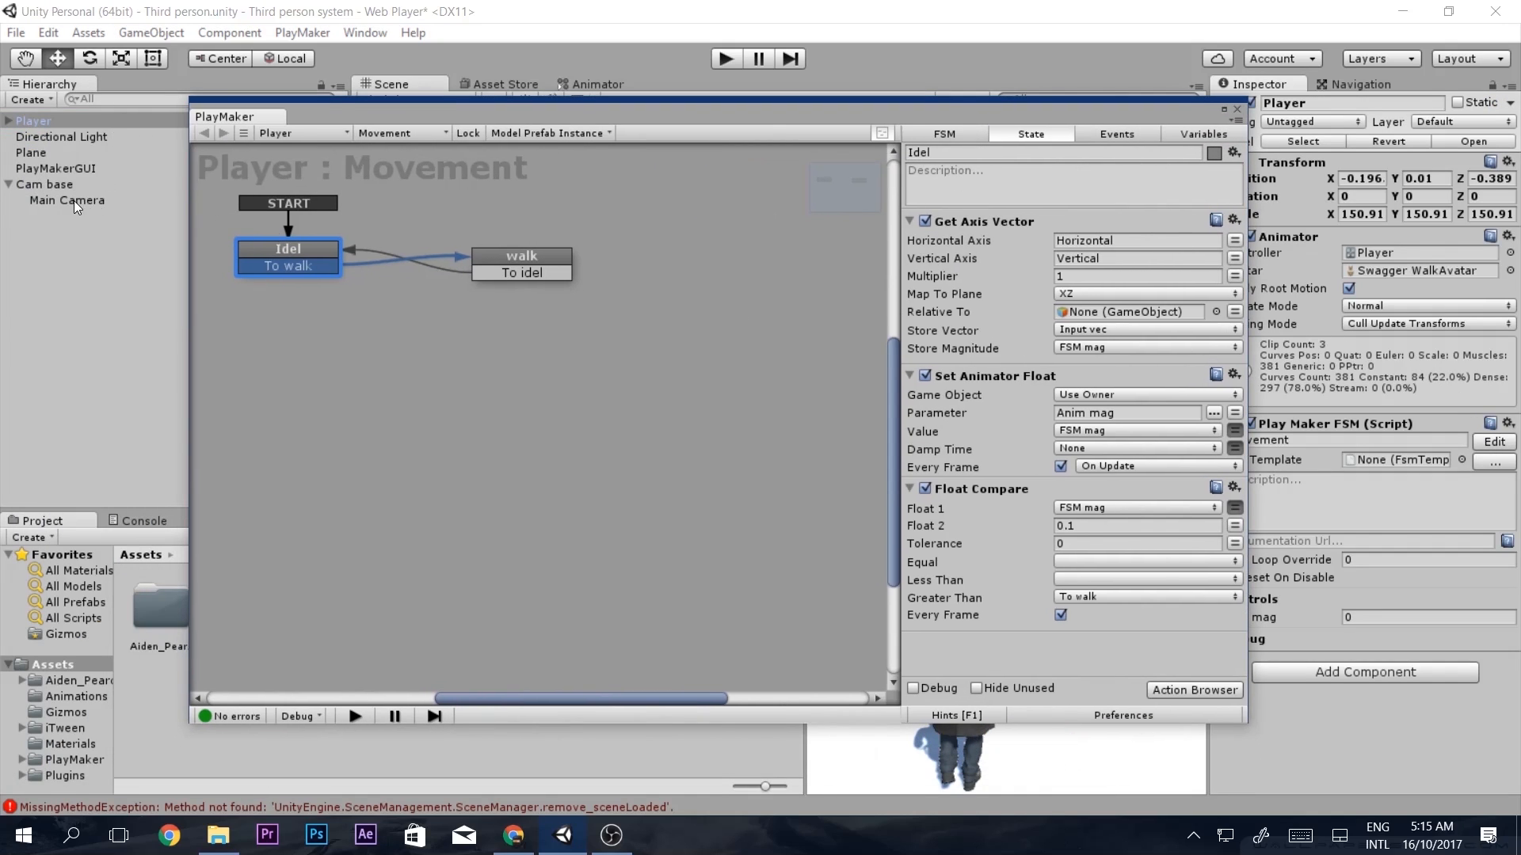
pyautogui.moveTo(59, 200); pyautogui.dragTo(1125, 317)
# Make the walk state's Get Axis Vector relative to Main Camera.
pyautogui.click(514, 268)
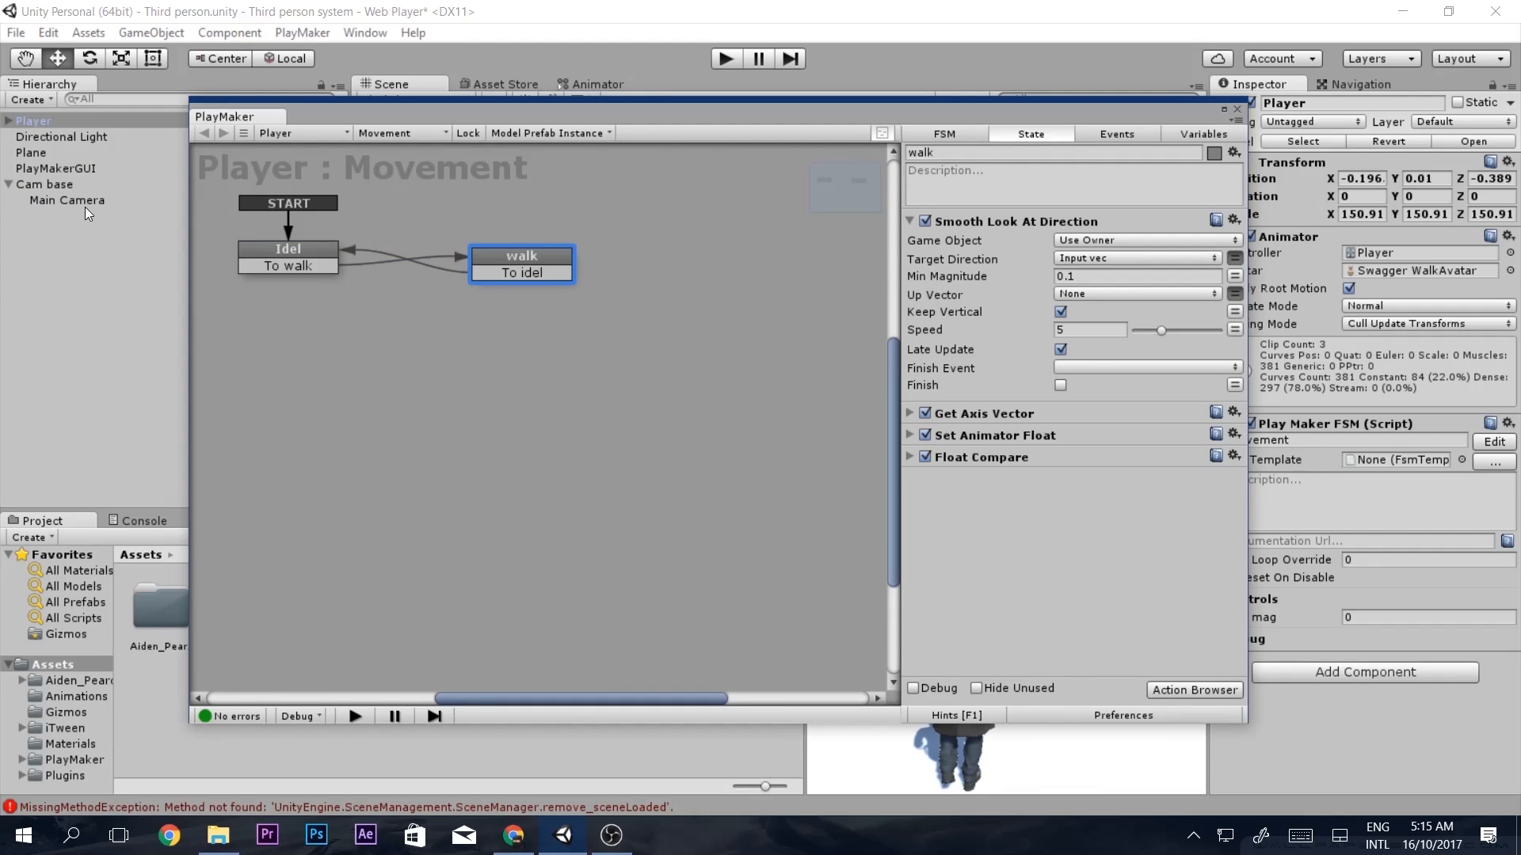
pyautogui.click(917, 416)
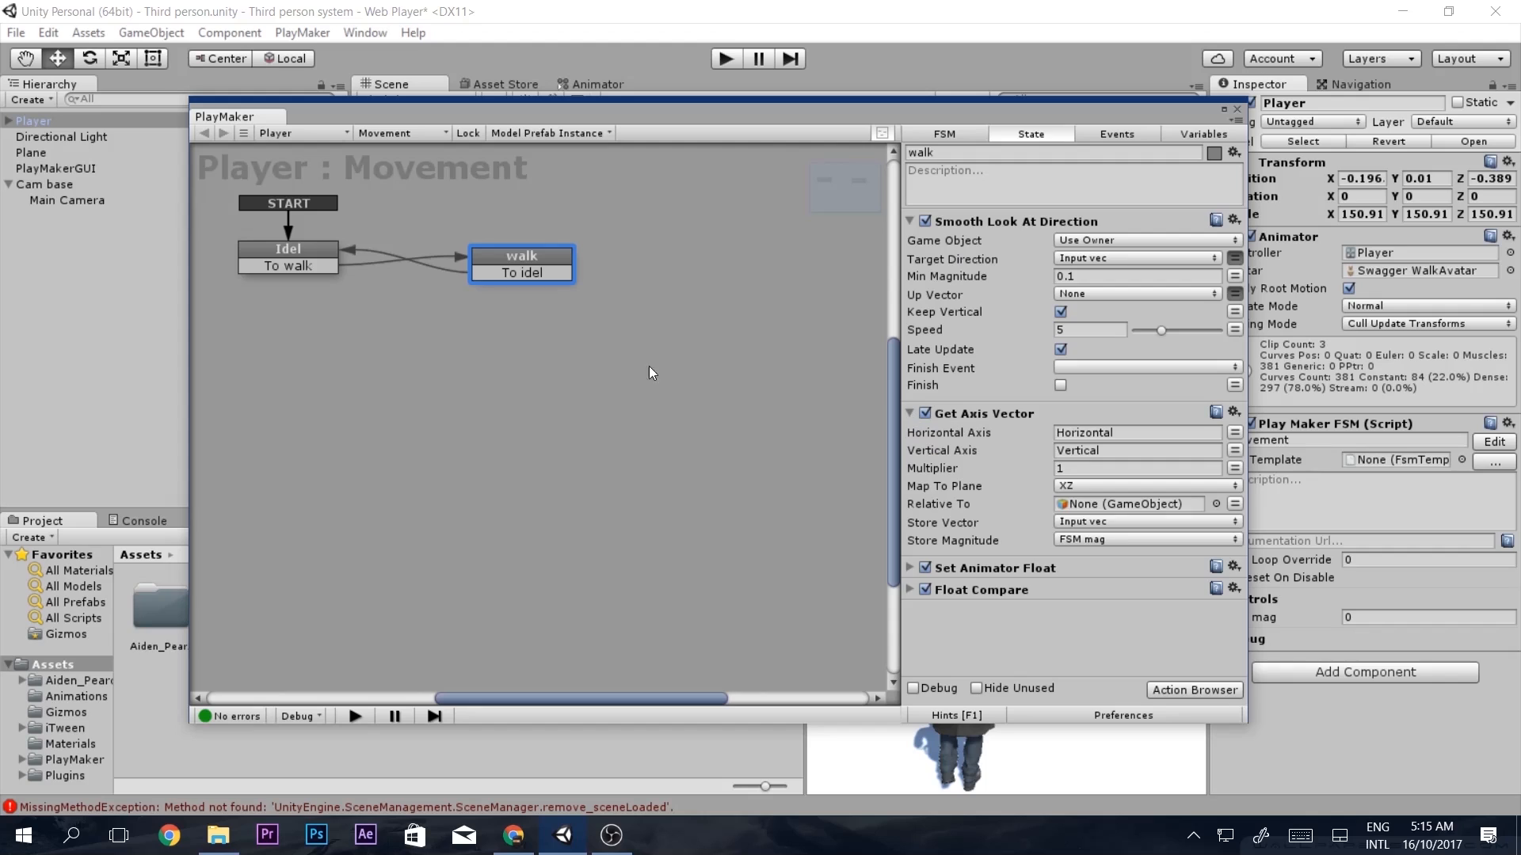
pyautogui.moveTo(1071, 499); pyautogui.dragTo(1073, 502)
# Play test the camera-relative character movement with the Game view maximized.
pyautogui.moveTo(1147, 101); pyautogui.dragTo(42, 30)
pyautogui.click(728, 56)
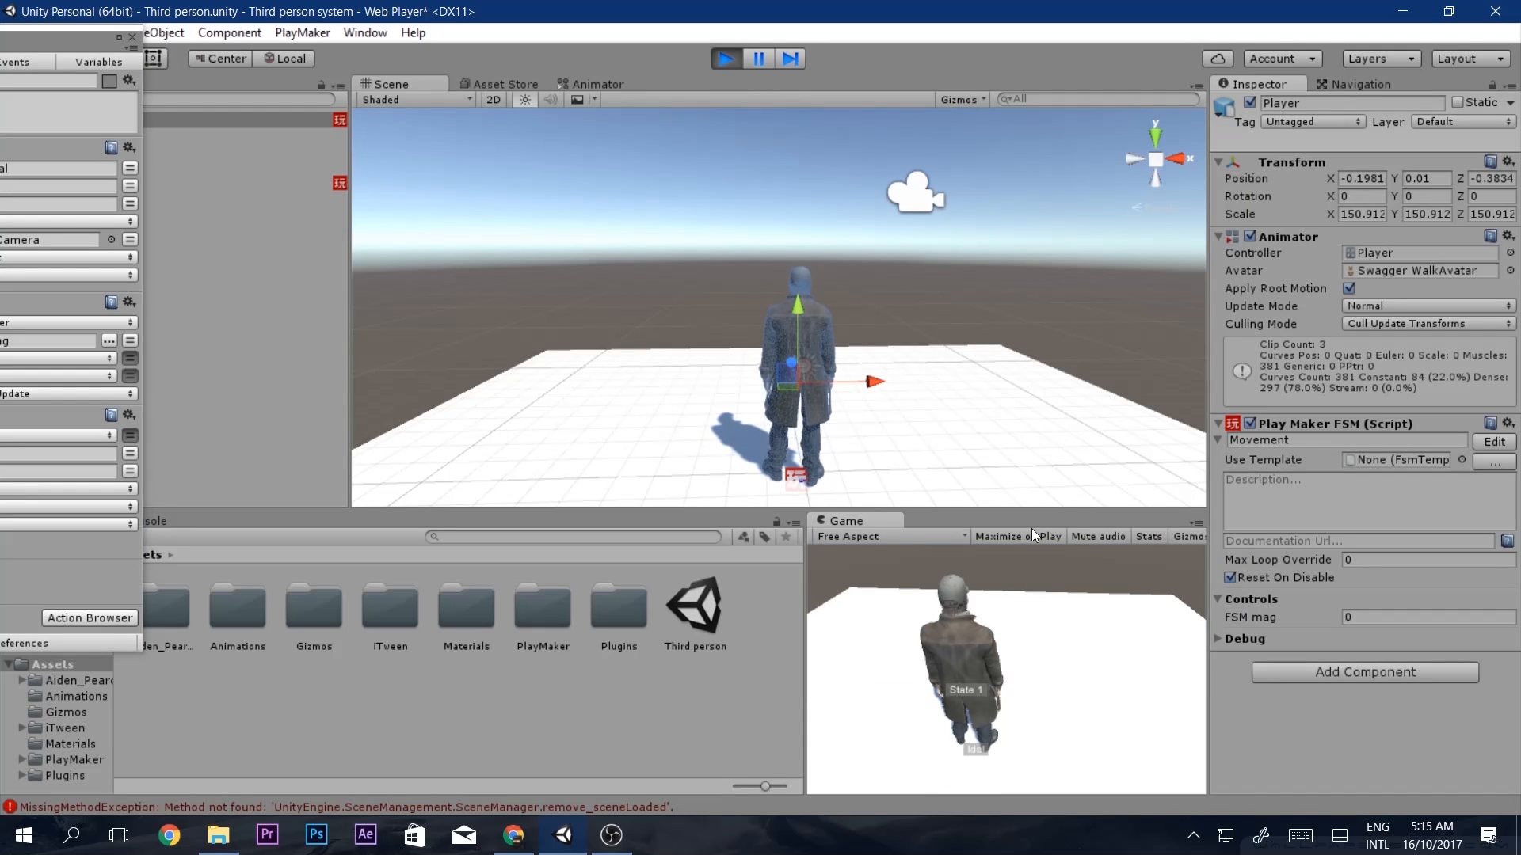
pyautogui.click(725, 57)
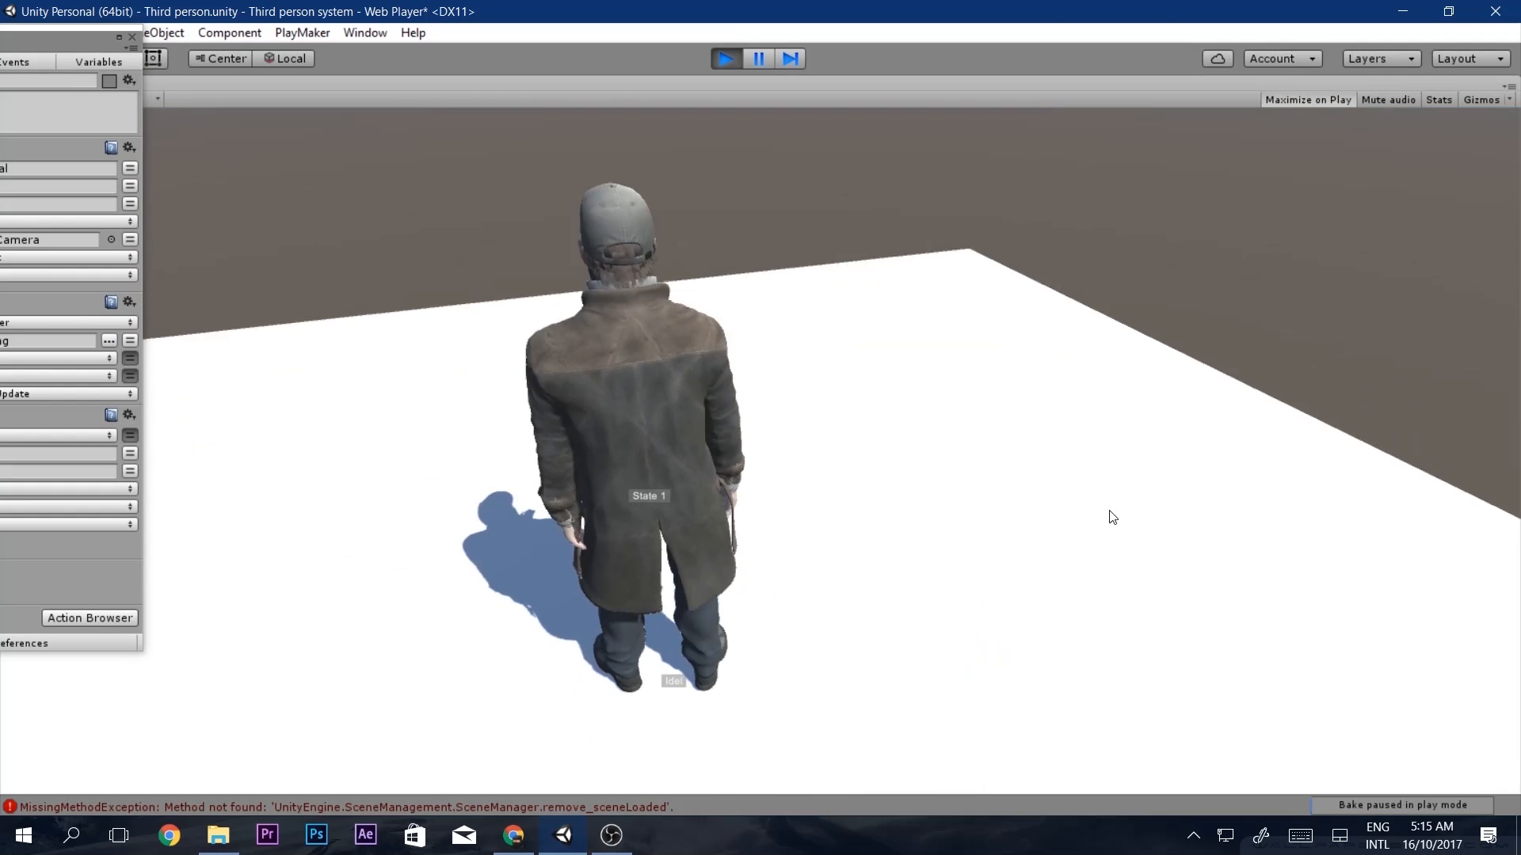
pyautogui.press('w')
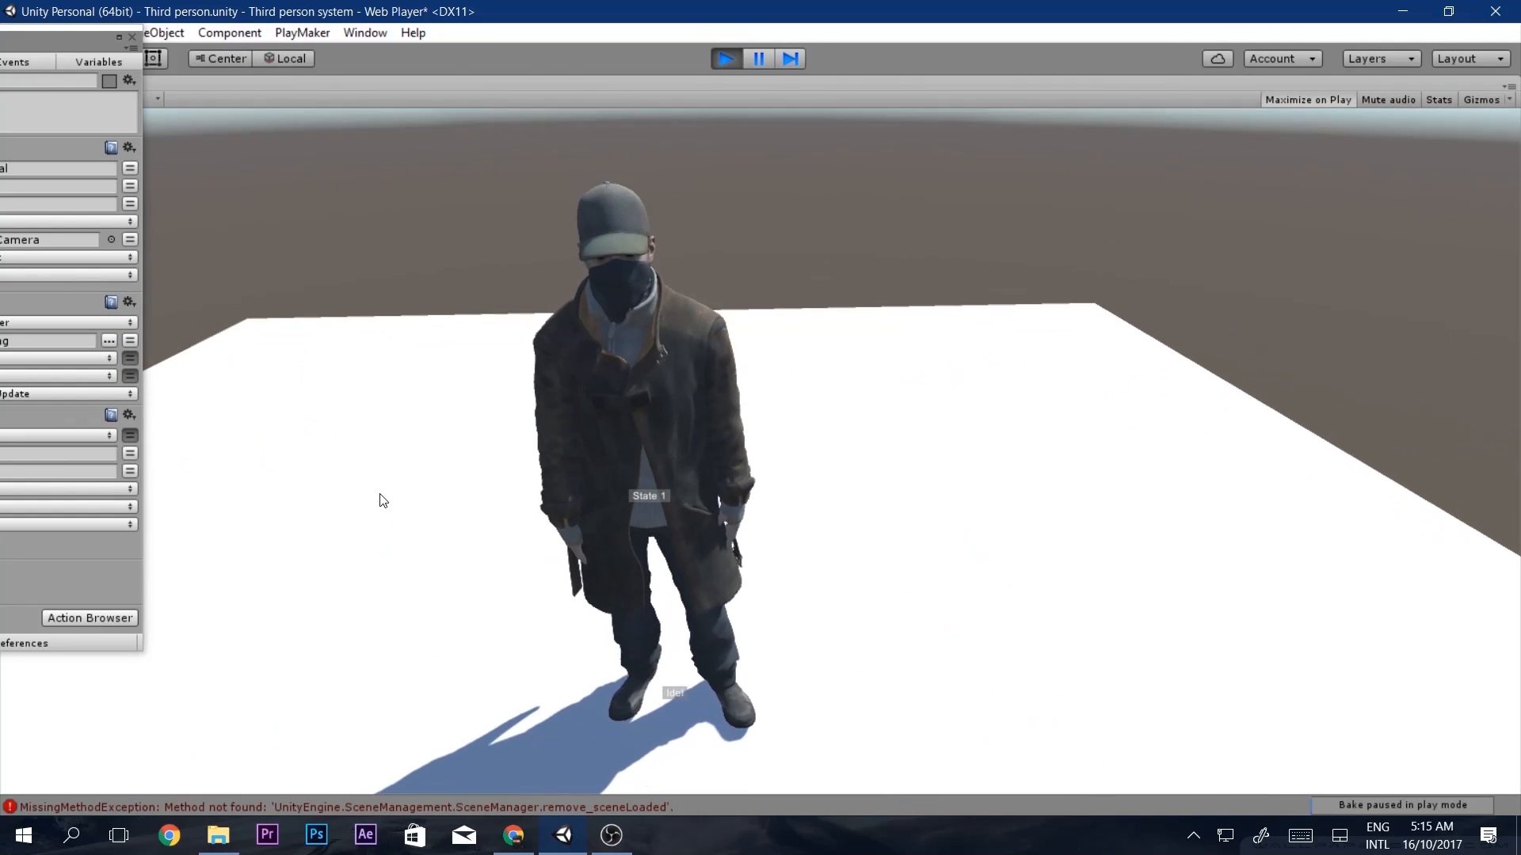
# Walk the character forward from several camera angles and stop the play test.
pyautogui.press('w')
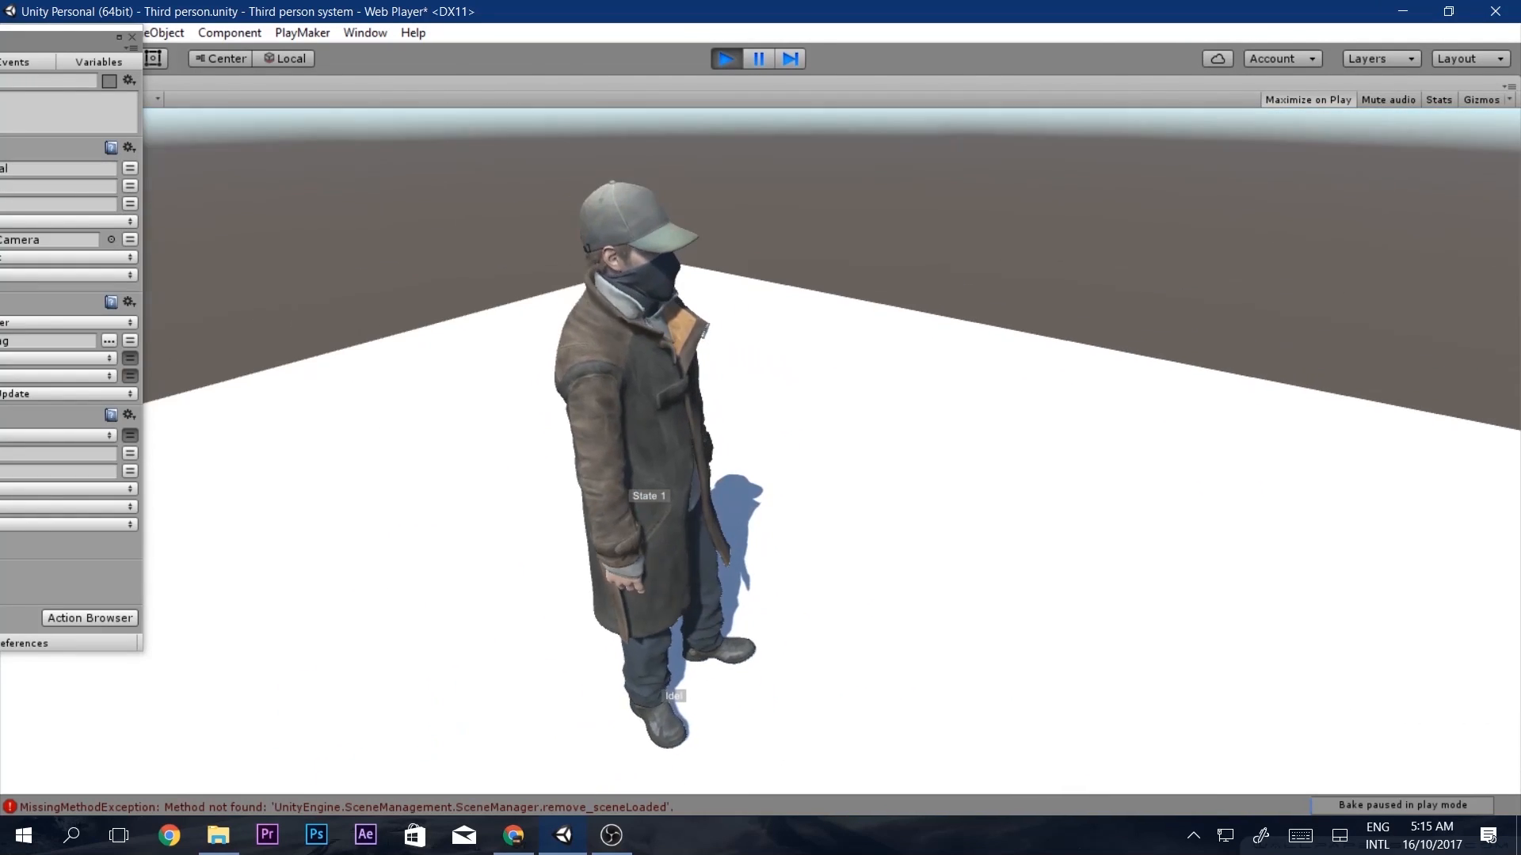
pyautogui.press('w')
pyautogui.press('w')
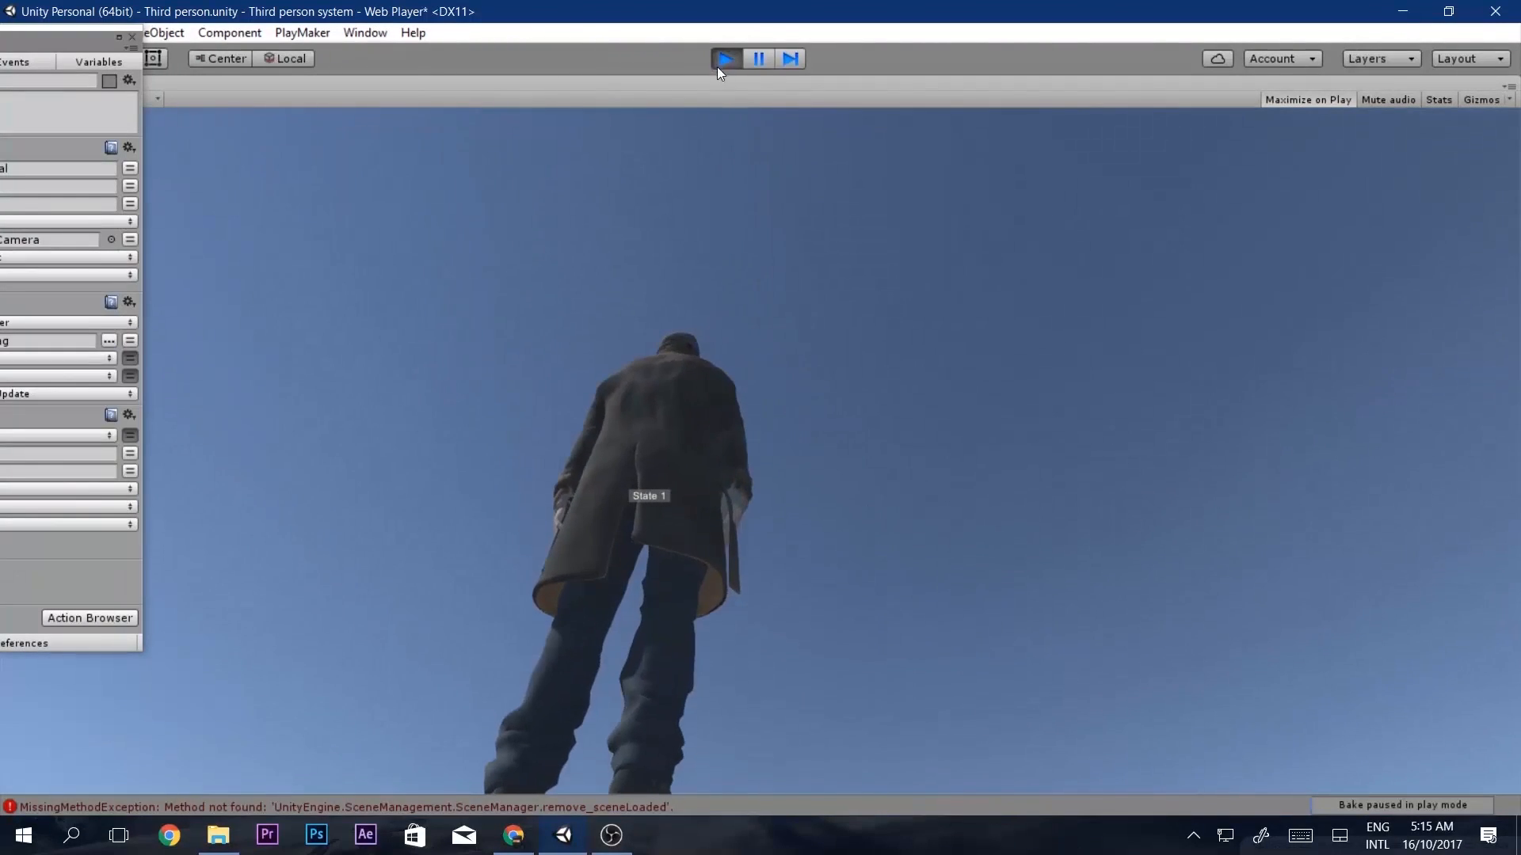
pyautogui.click(720, 65)
# Close the PlayMaker editor and add a Character Controller component to the Player.
pyautogui.moveTo(89, 44); pyautogui.dragTo(1044, 194)
pyautogui.click(1085, 188)
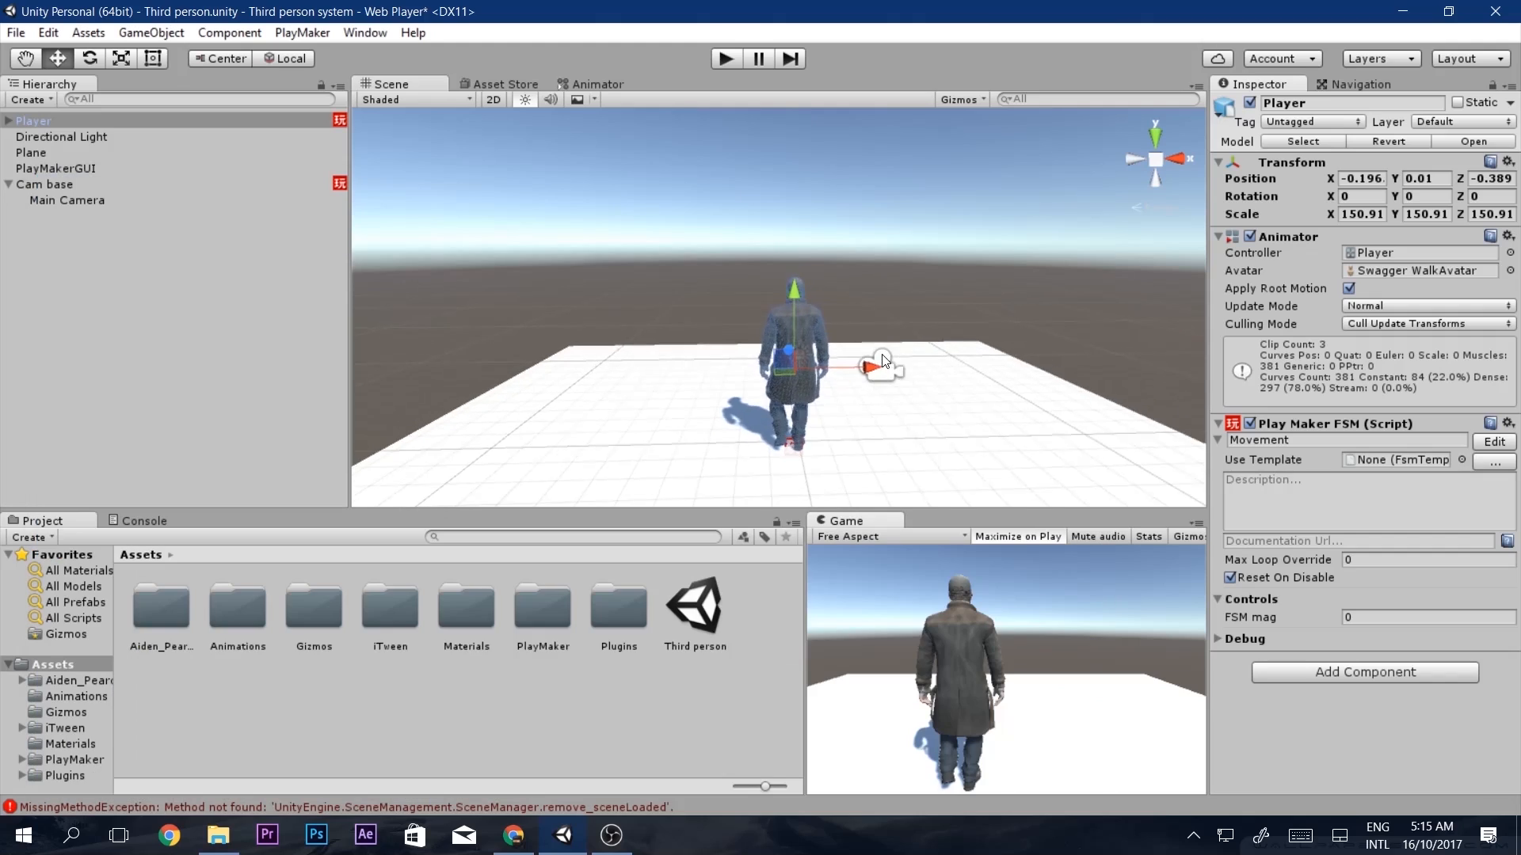
pyautogui.moveTo(982, 350); pyautogui.dragTo(682, 326, button='middle')
pyautogui.scroll(-5, 682, 326)
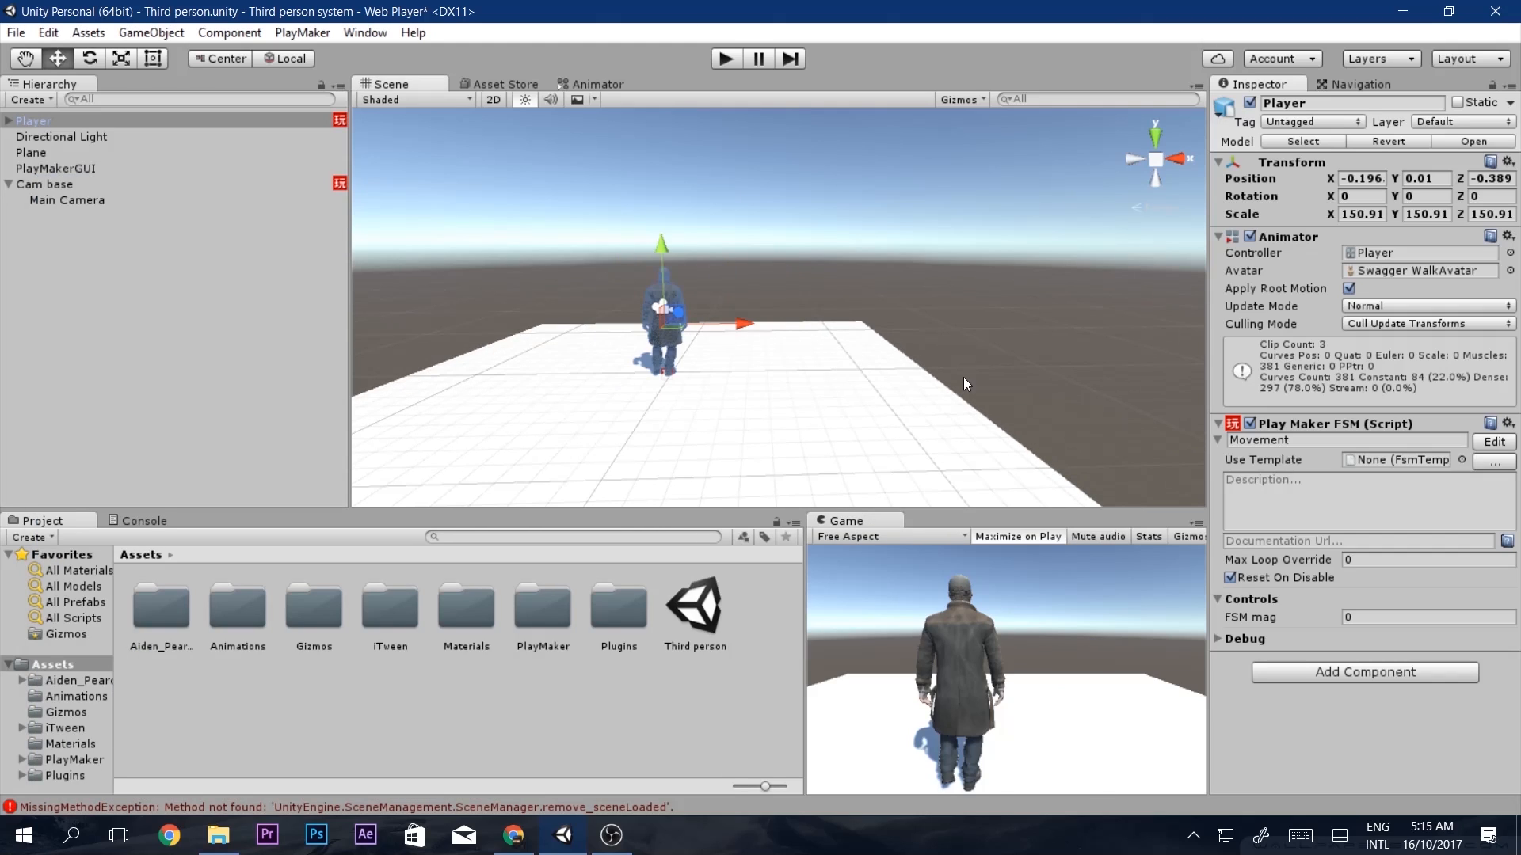
pyautogui.scroll(-3, 990, 382)
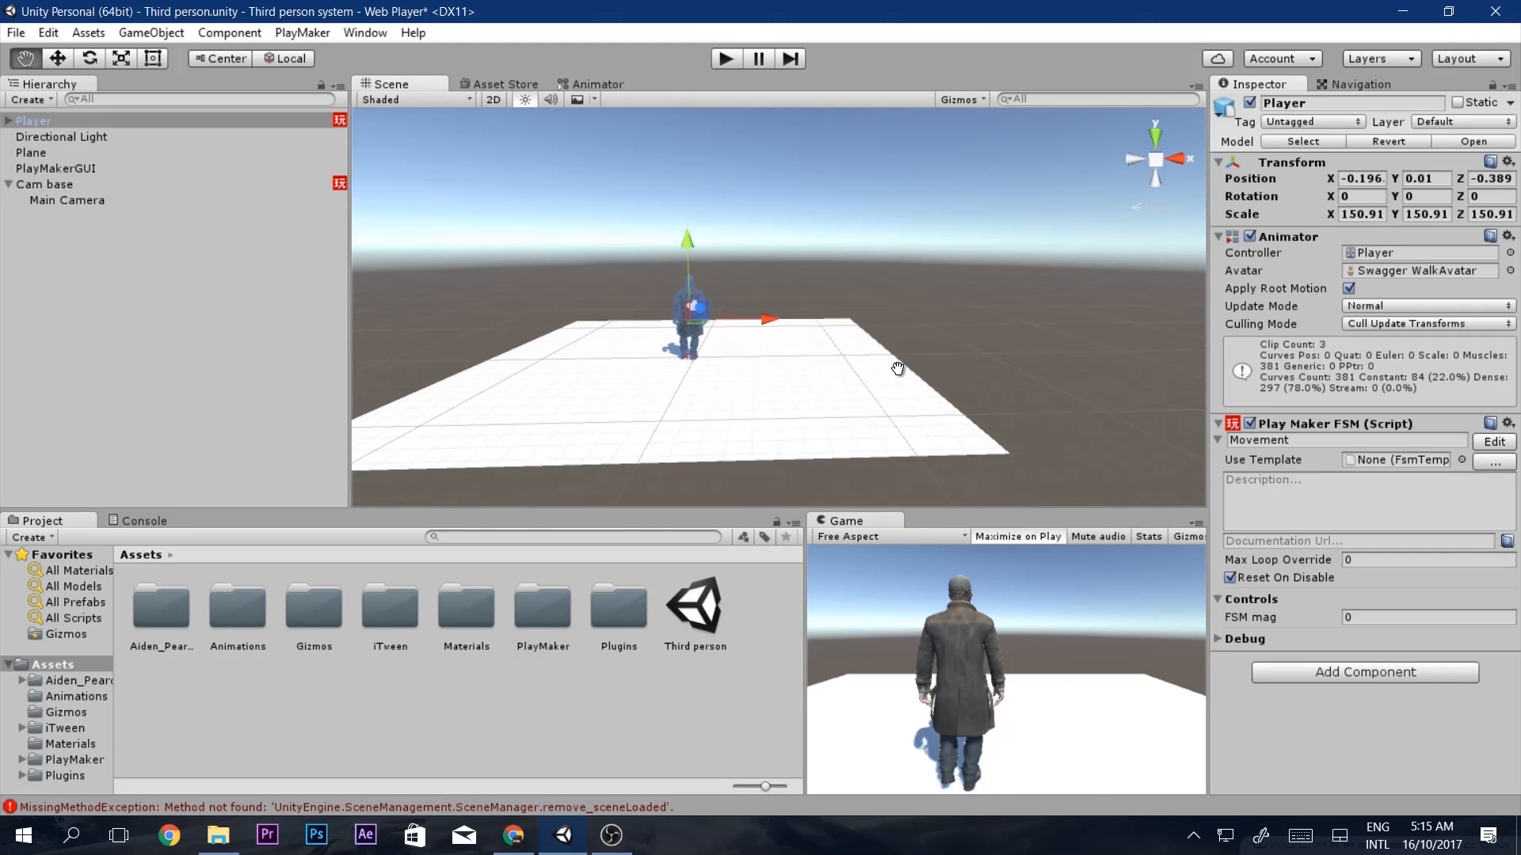
pyautogui.click(1290, 673)
pyautogui.write('char')
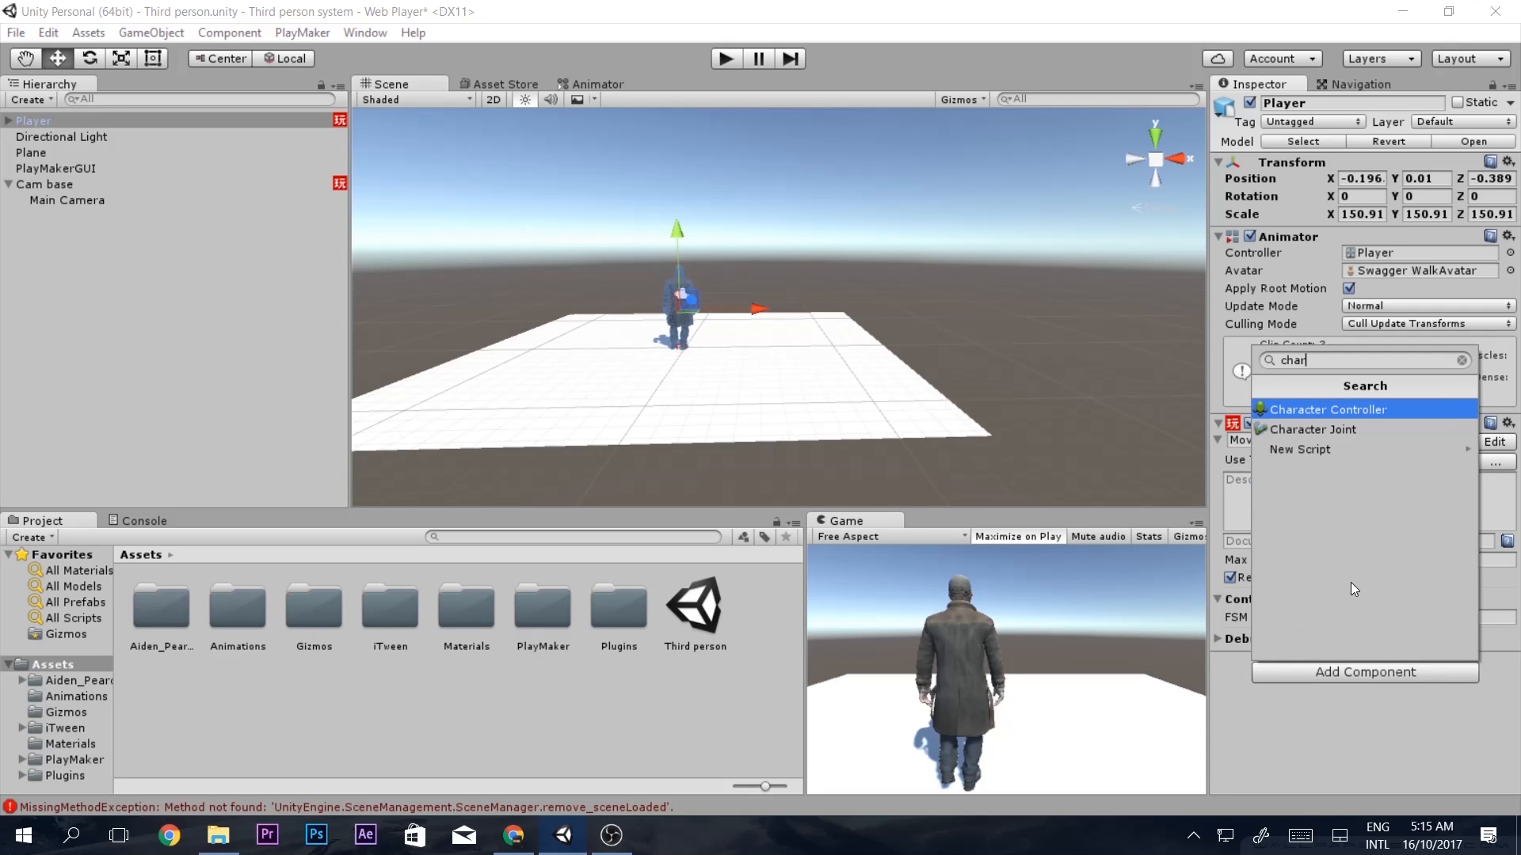
pyautogui.press('Return')
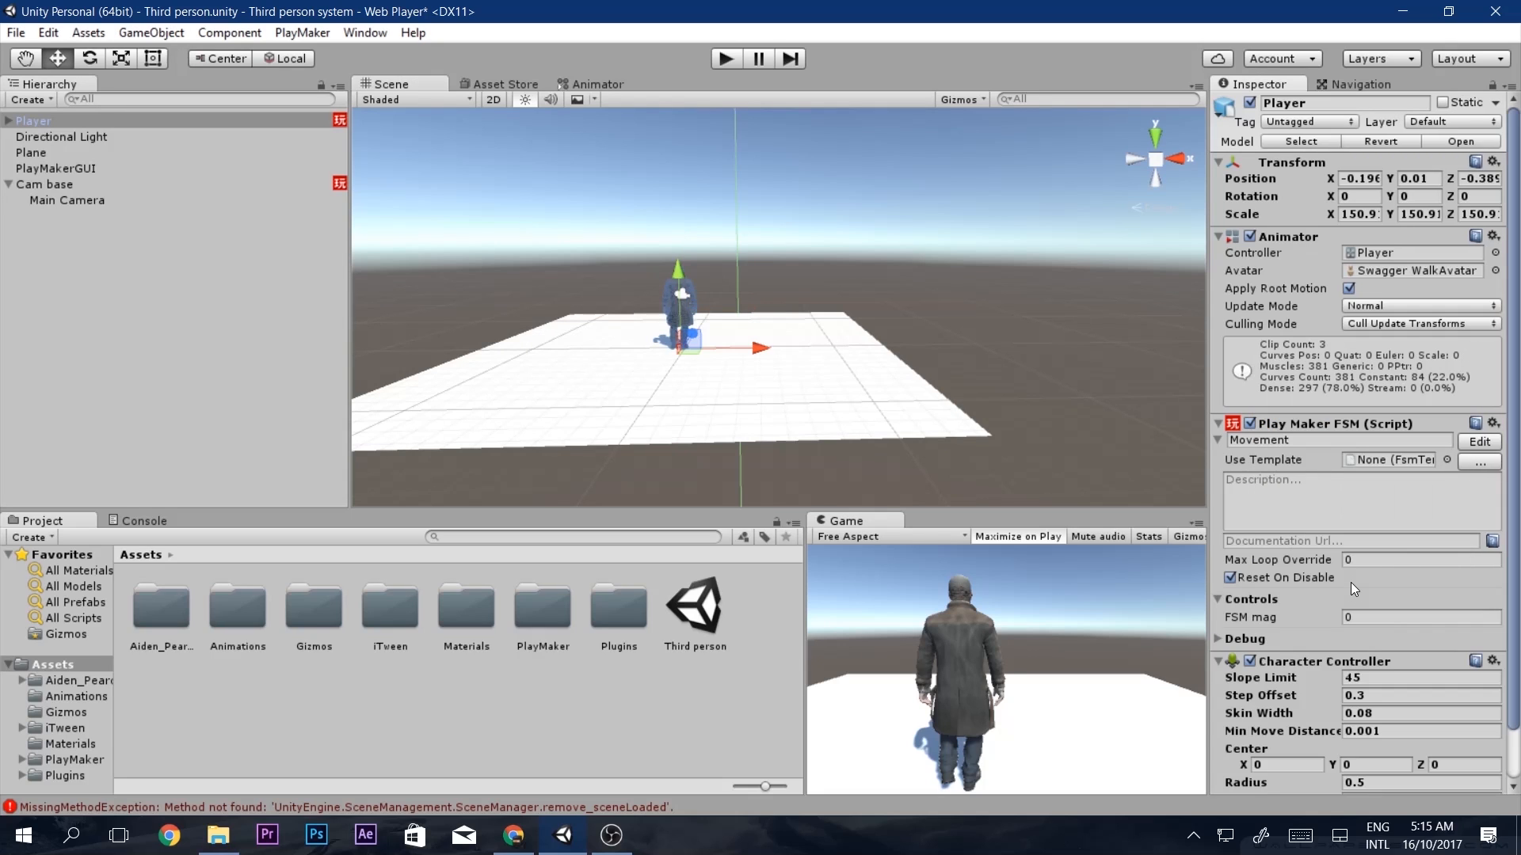
# Shrink the Player's Character Controller capsule to a radius of 0.01 and a height of 0.03.
pyautogui.scroll(-8, 871, 341)
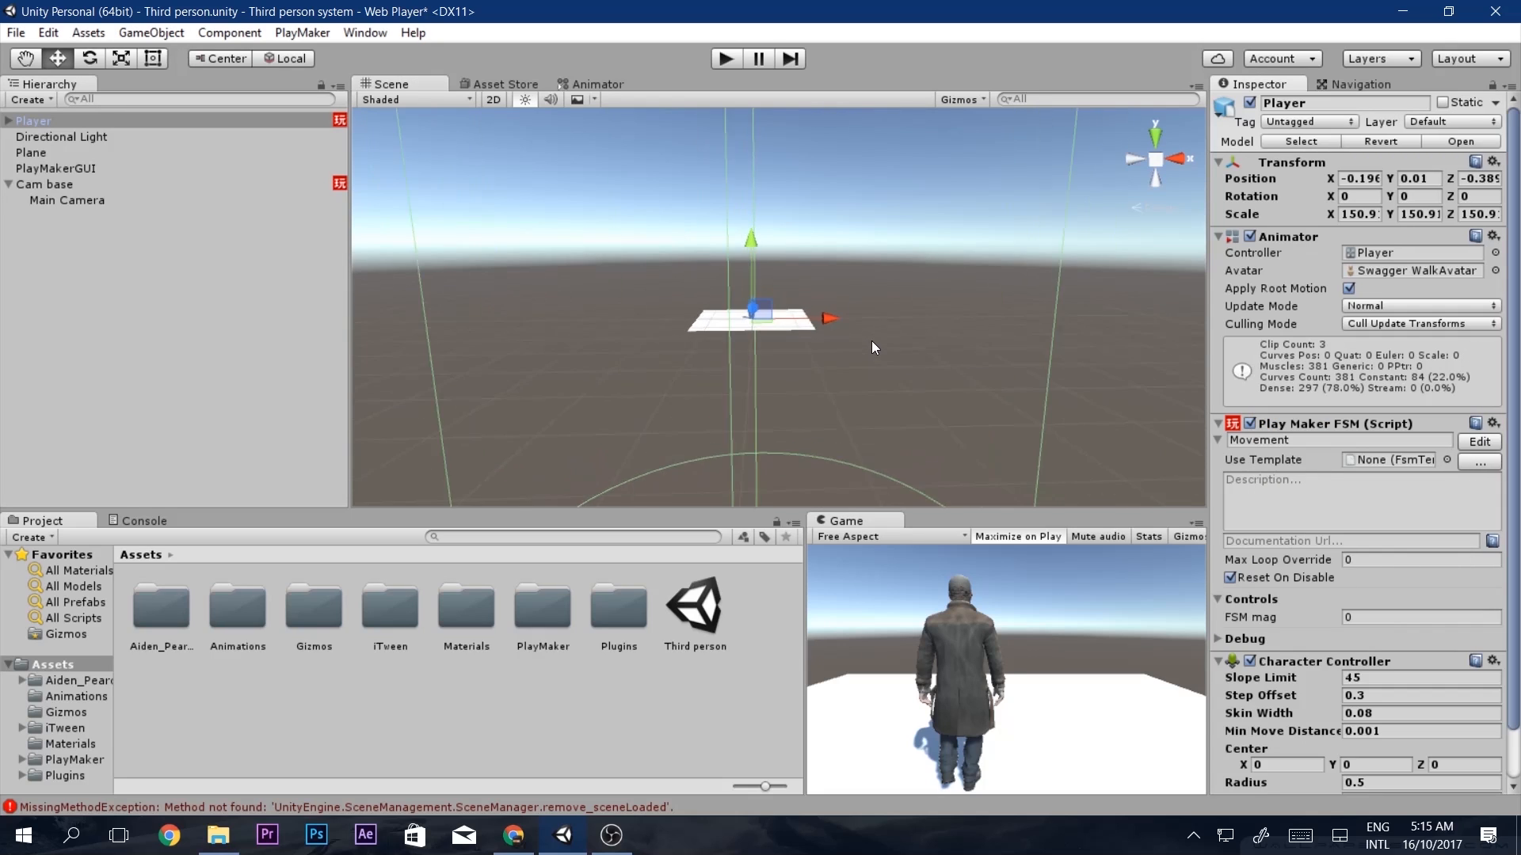
pyautogui.scroll(6, 871, 340)
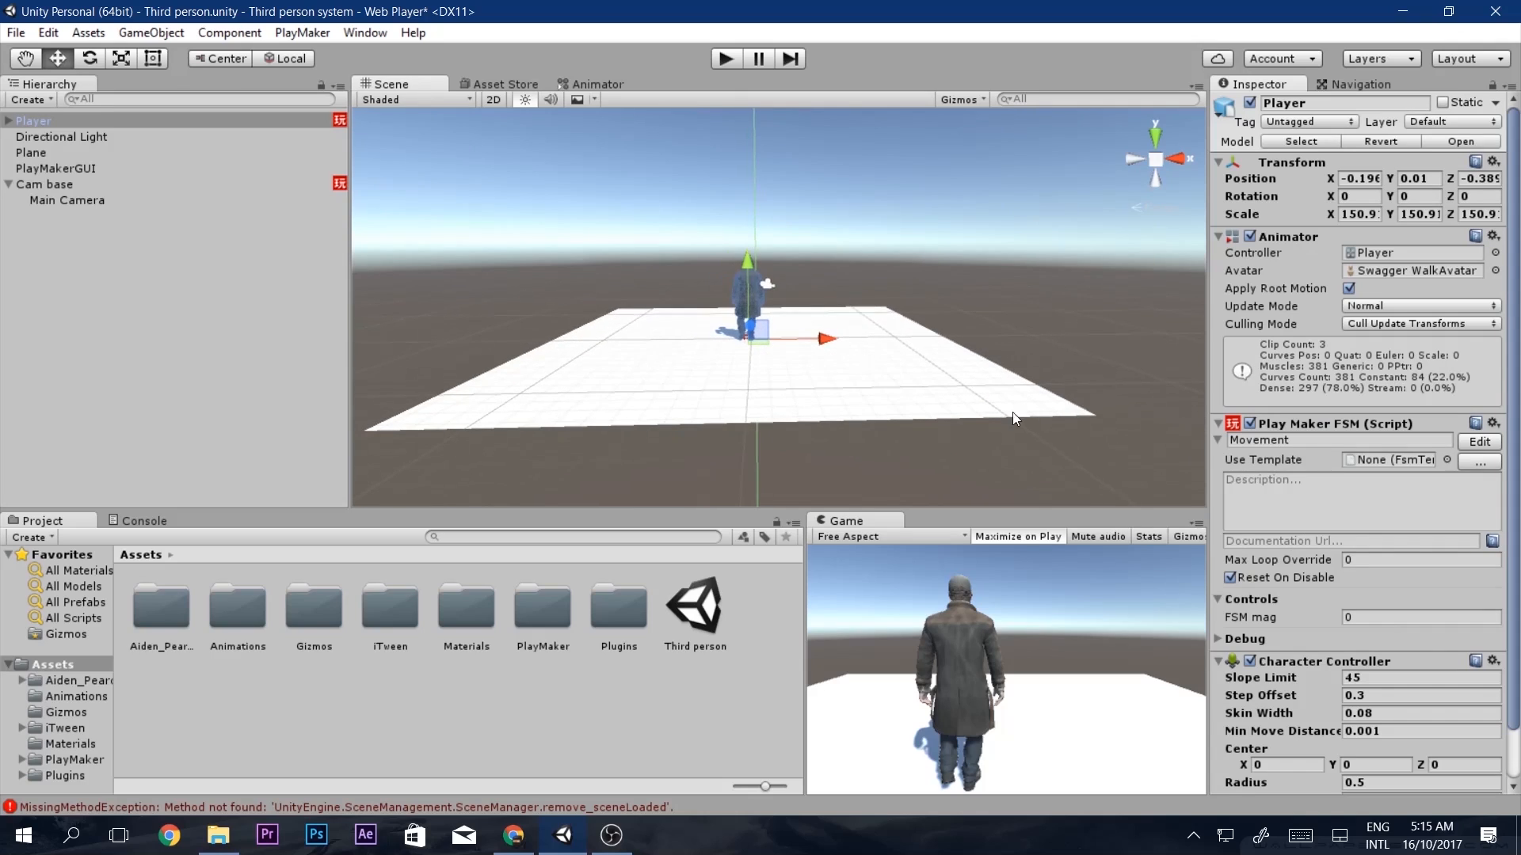
pyautogui.scroll(-2, 1339, 748)
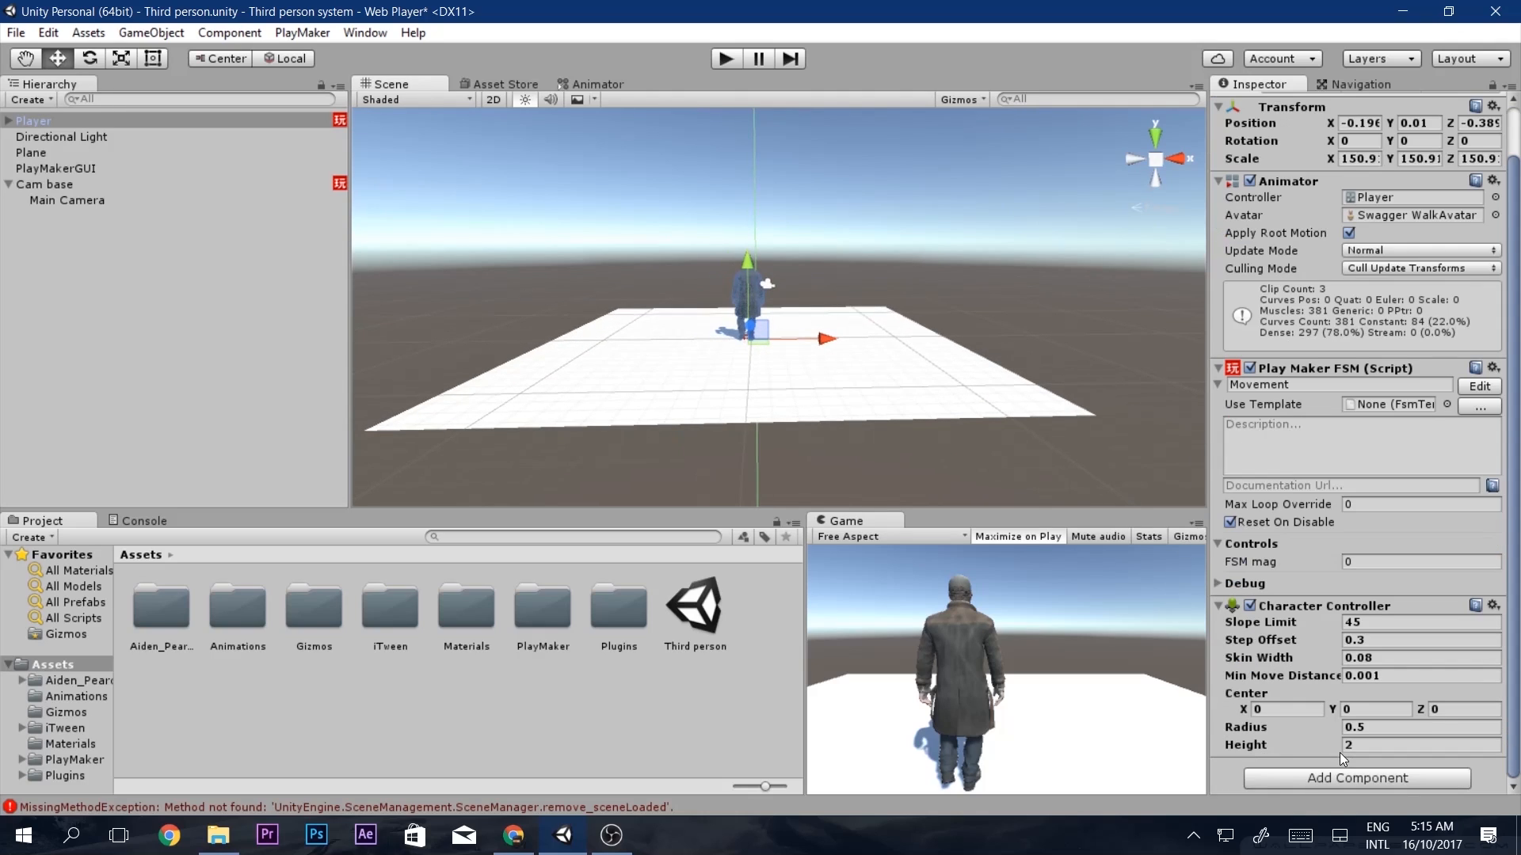
pyautogui.press('alt')
pyautogui.moveTo(1339, 743); pyautogui.dragTo(1205, 745)
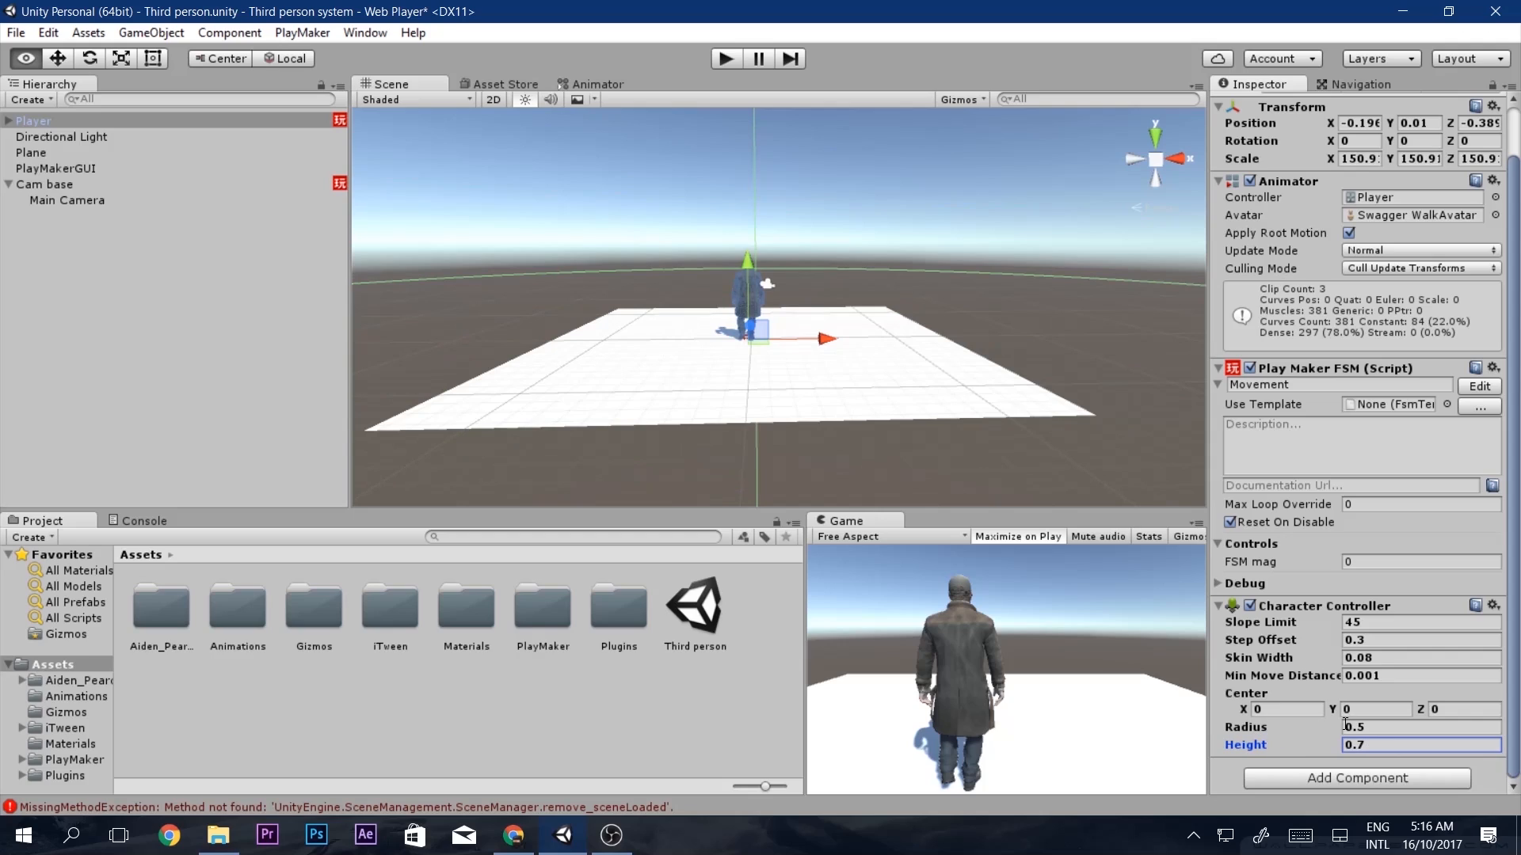
pyautogui.moveTo(1339, 725); pyautogui.dragTo(1182, 748)
pyautogui.keyDown('alt'); pyautogui.moveTo(1010, 493); pyautogui.dragTo(892, 374, button='right'); pyautogui.keyUp('alt')
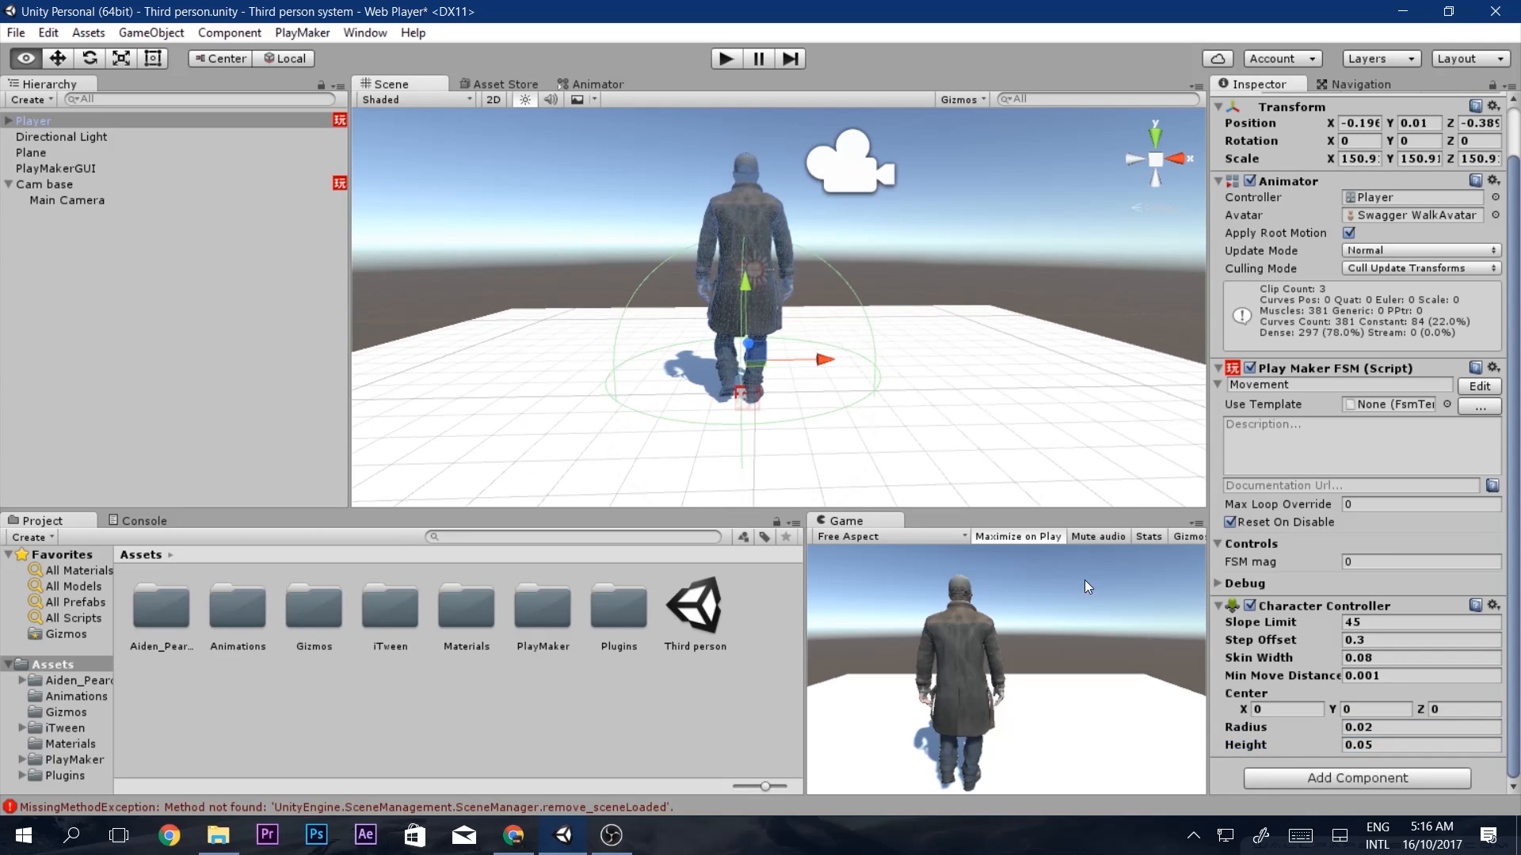
pyautogui.click(1340, 746)
pyautogui.moveTo(1337, 746); pyautogui.dragTo(1333, 729)
pyautogui.click(1342, 726)
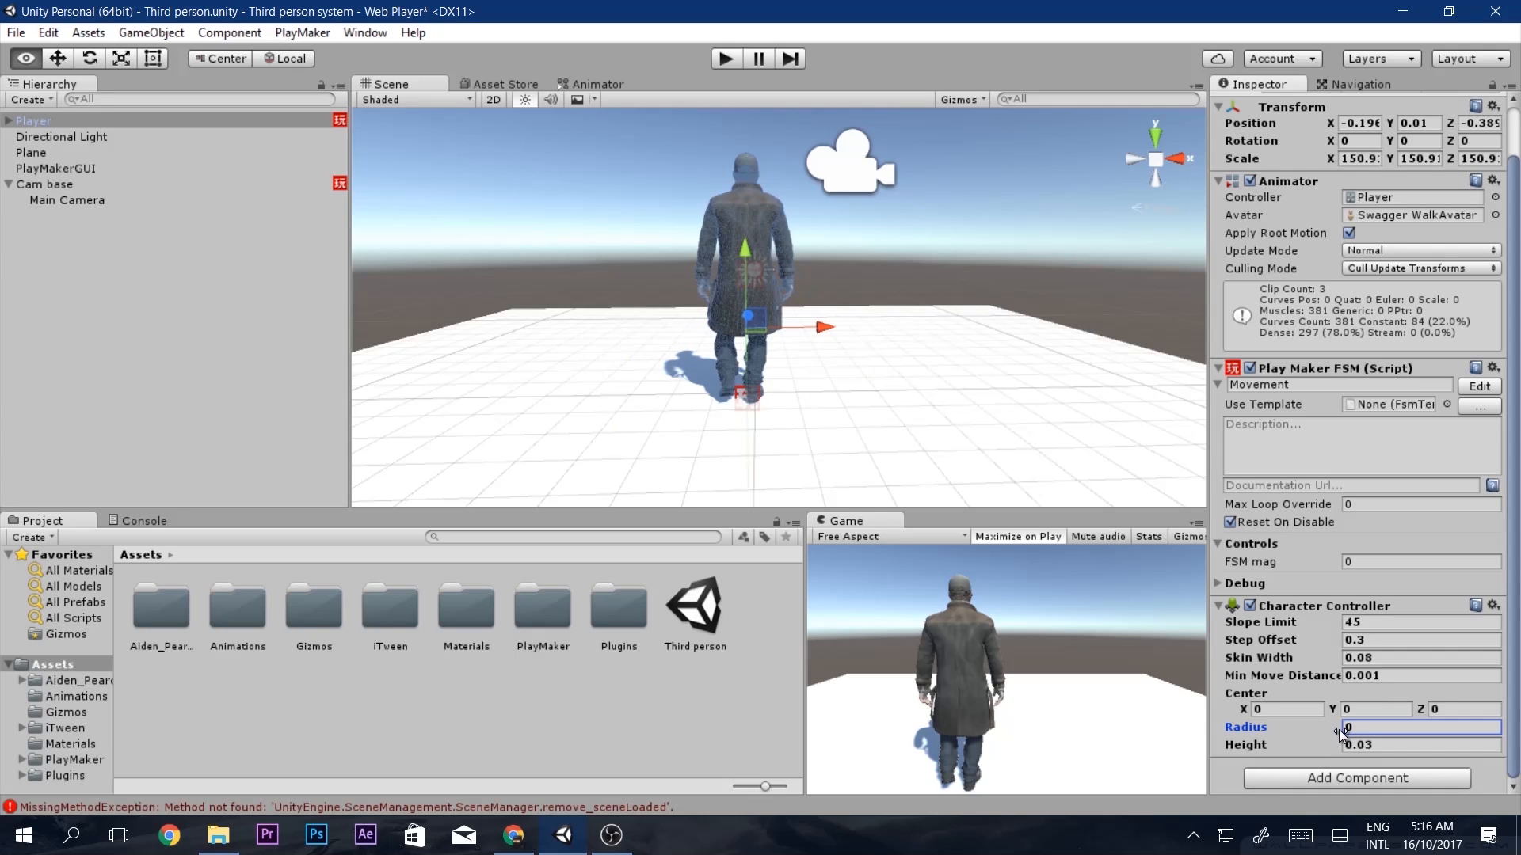
pyautogui.moveTo(1339, 729); pyautogui.dragTo(1343, 732)
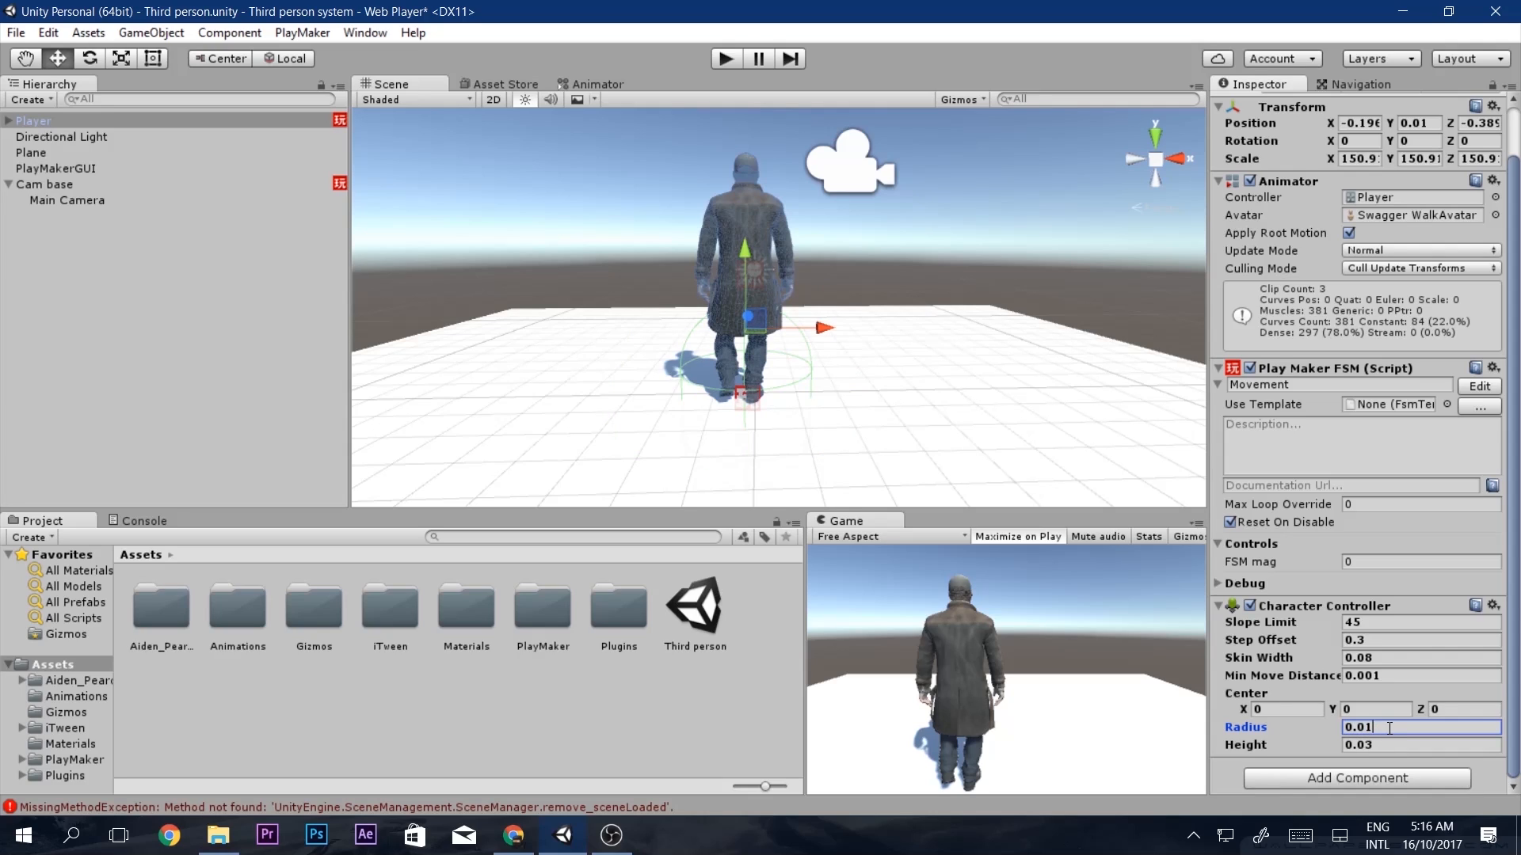
# Set the Character Controller's Center Y to 0.02 and its height to 0.04.
pyautogui.click(1330, 705)
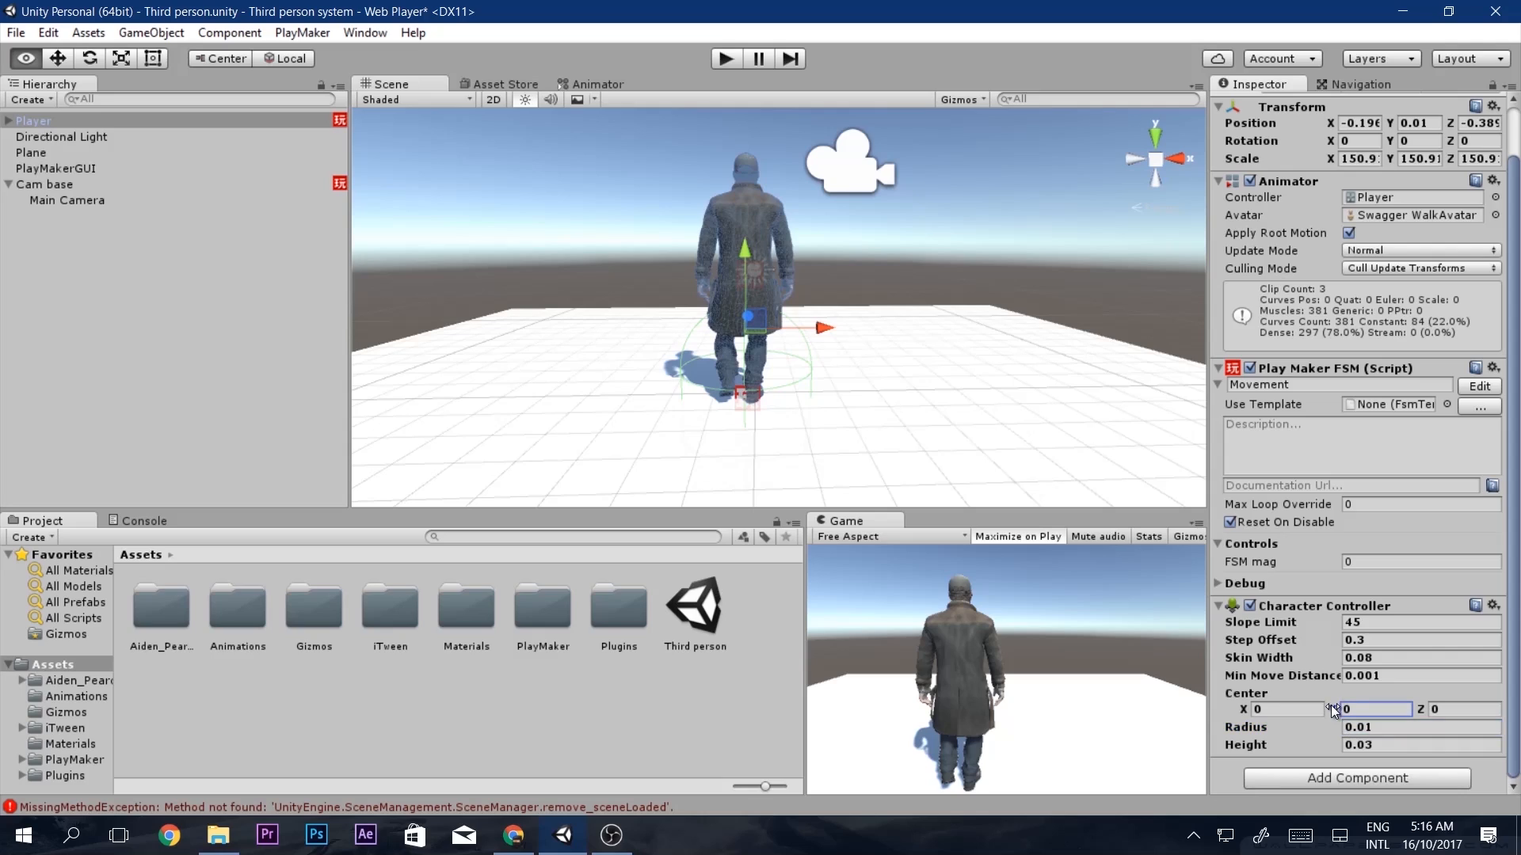
pyautogui.moveTo(1333, 707); pyautogui.dragTo(1338, 707)
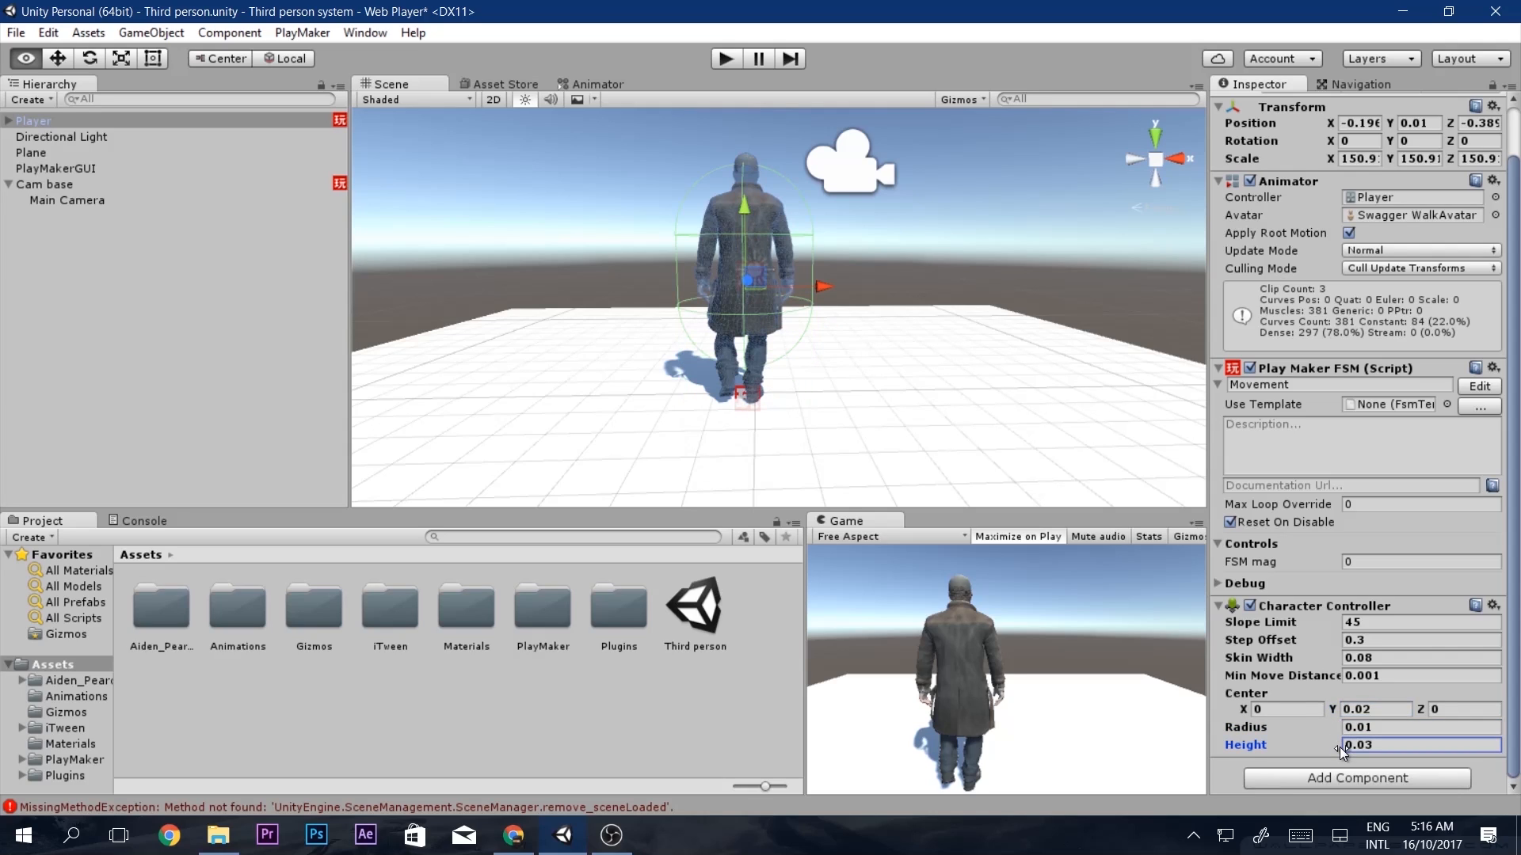
pyautogui.click(1376, 745)
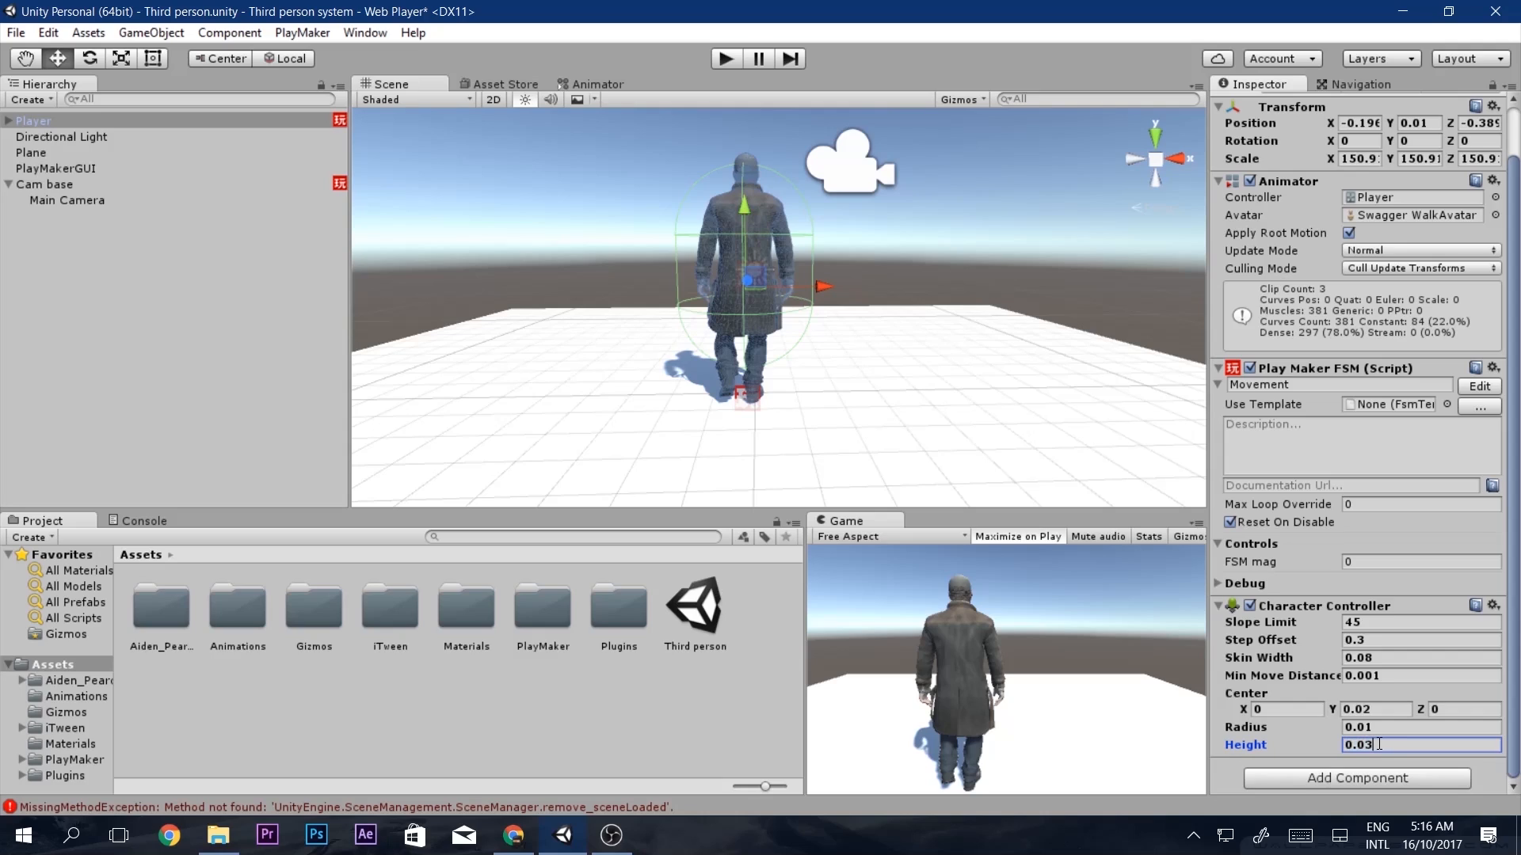
pyautogui.press('BackSpace')
pyautogui.write('4')
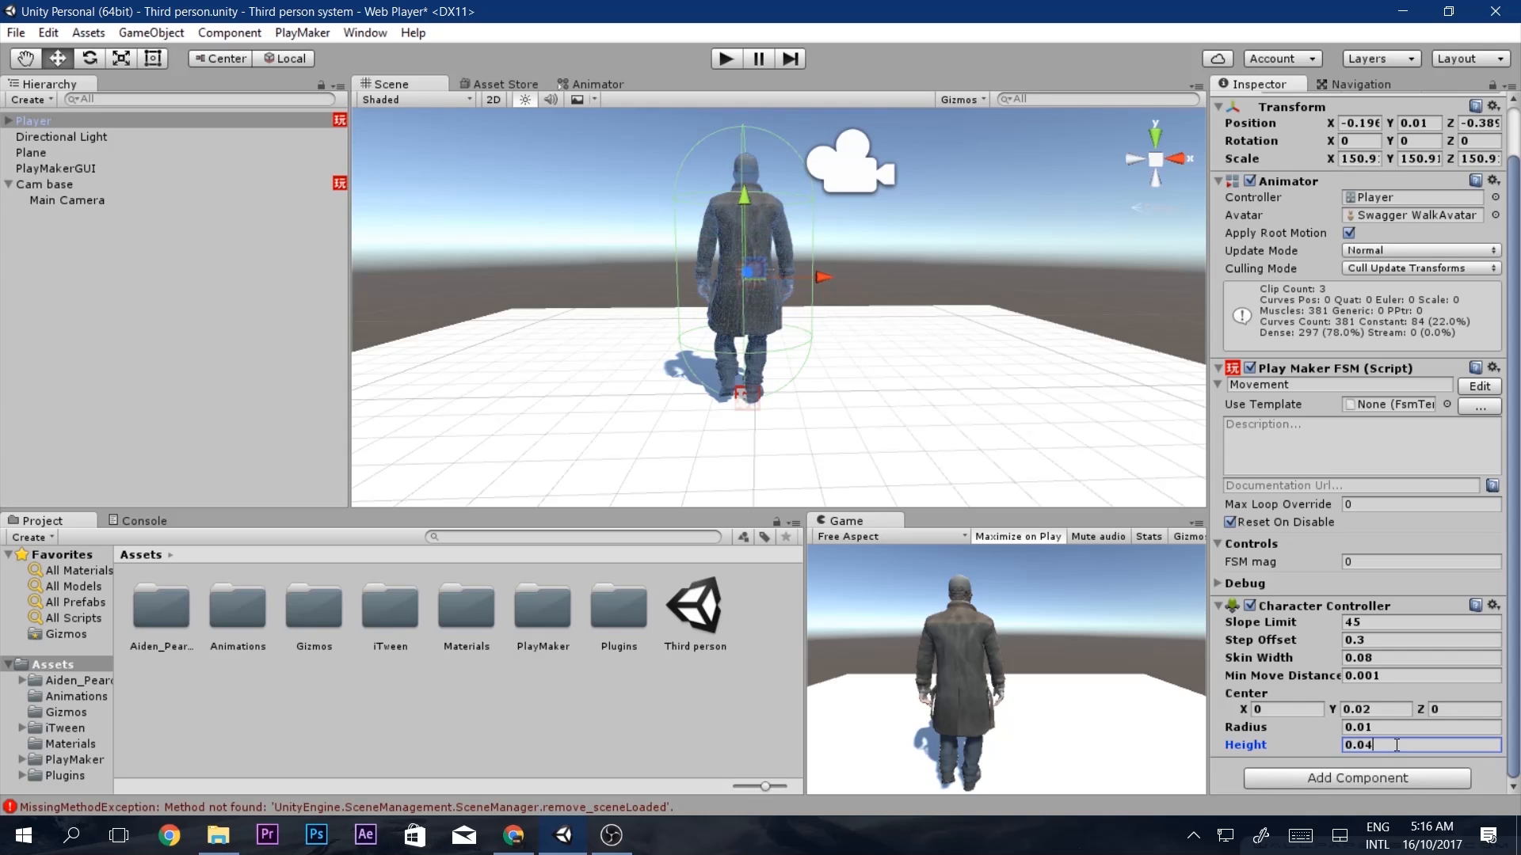
# Try Center Y values of 0.021 and 0.01 for the Character Controller capsule.
pyautogui.click(1371, 711)
pyautogui.write('1')
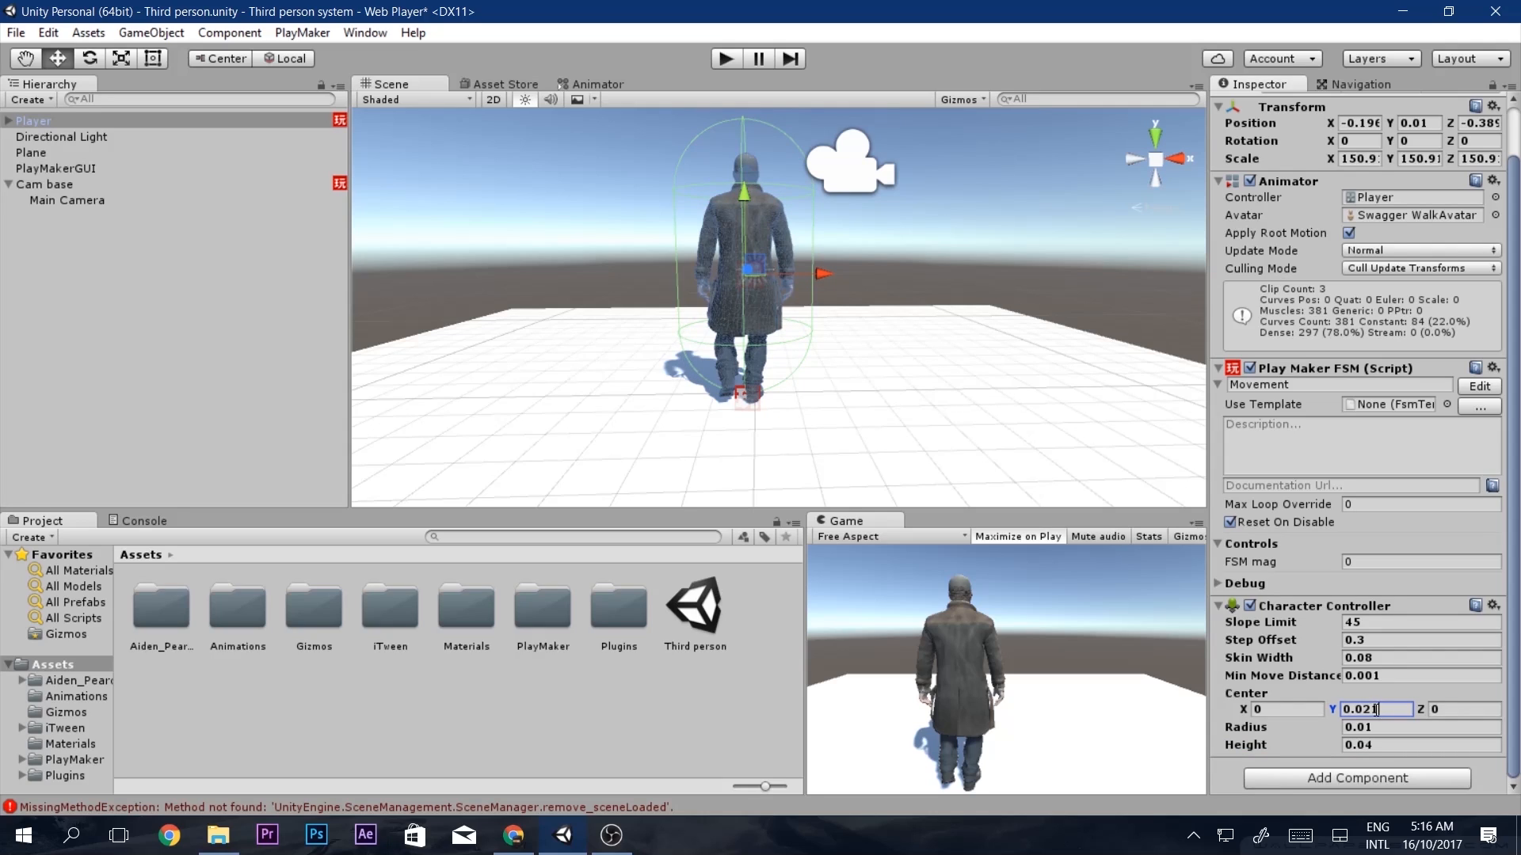
pyautogui.click(1378, 728)
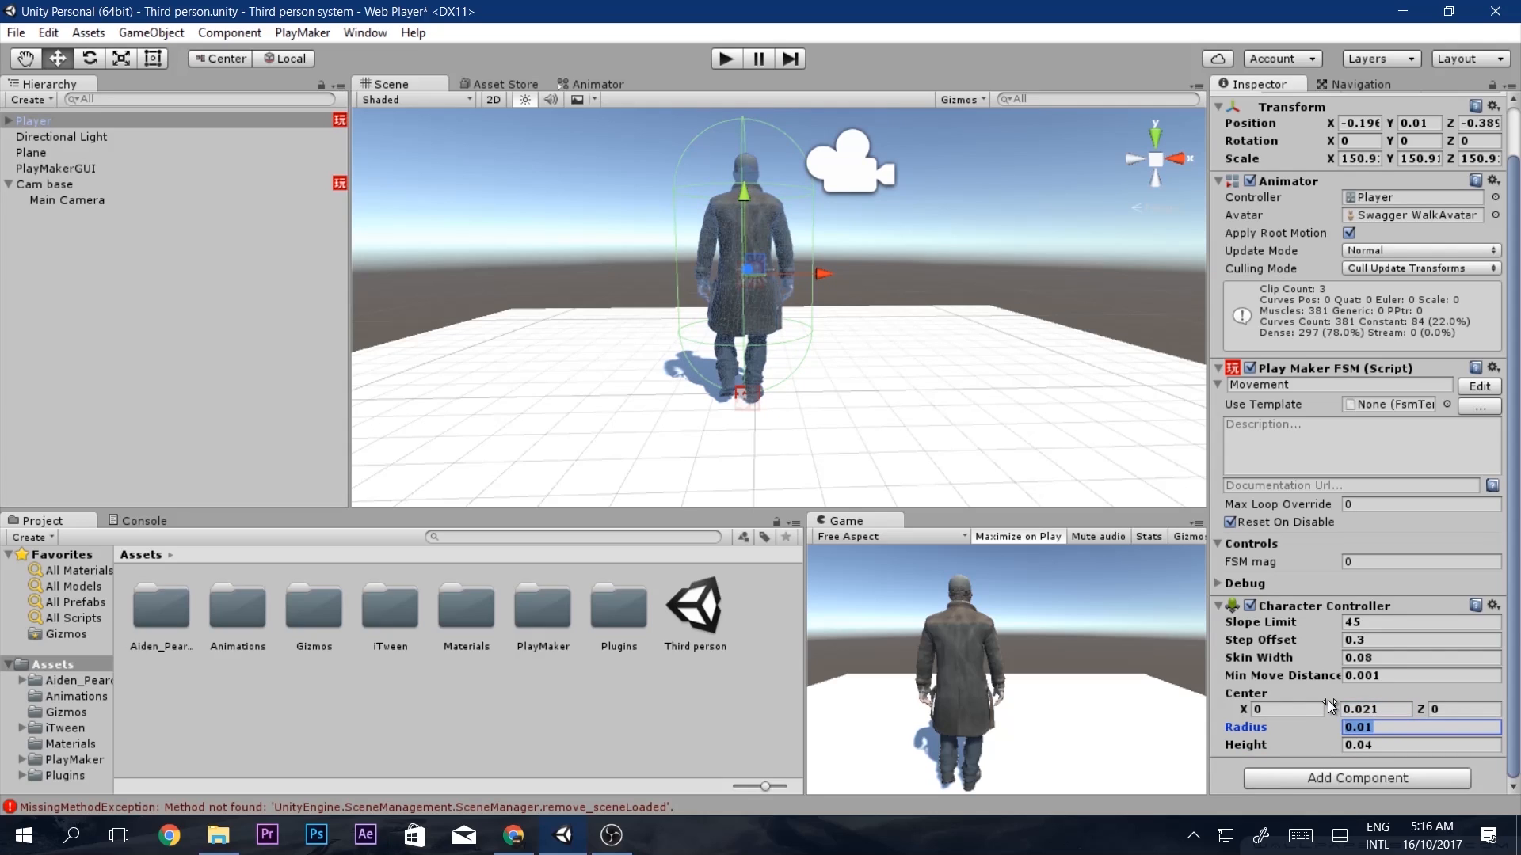
pyautogui.keyDown('alt'); pyautogui.moveTo(1328, 704); pyautogui.dragTo(1337, 705); pyautogui.keyUp('alt')
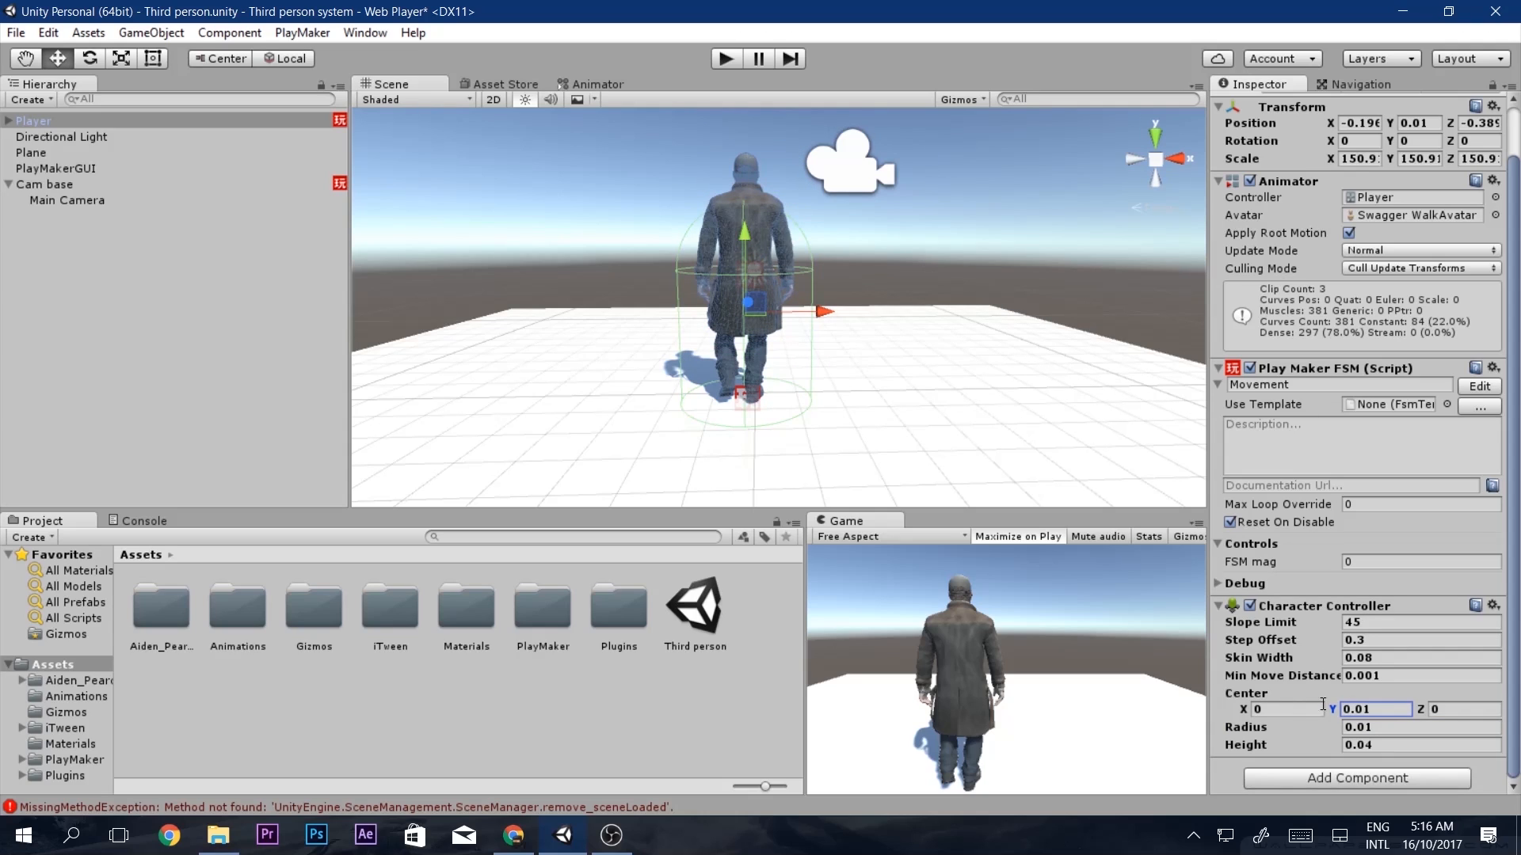
# Check the capsule around the character from the top and back, and set the Character Controller's Center Y to 0.02.
pyautogui.moveTo(956, 460); pyautogui.dragTo(951, 319, button='middle')
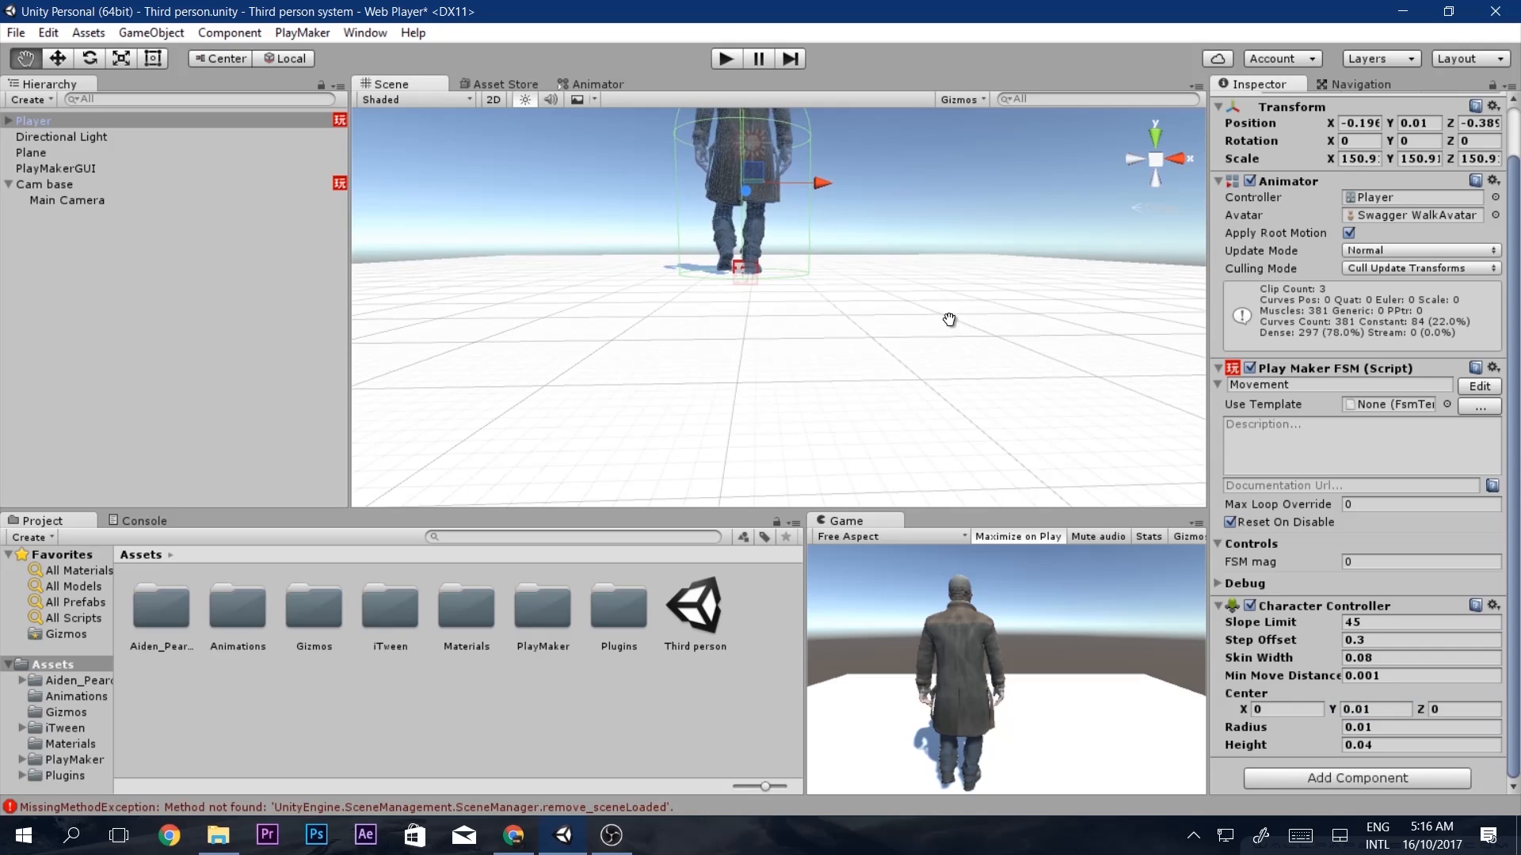
pyautogui.click(1157, 158)
pyautogui.click(1157, 141)
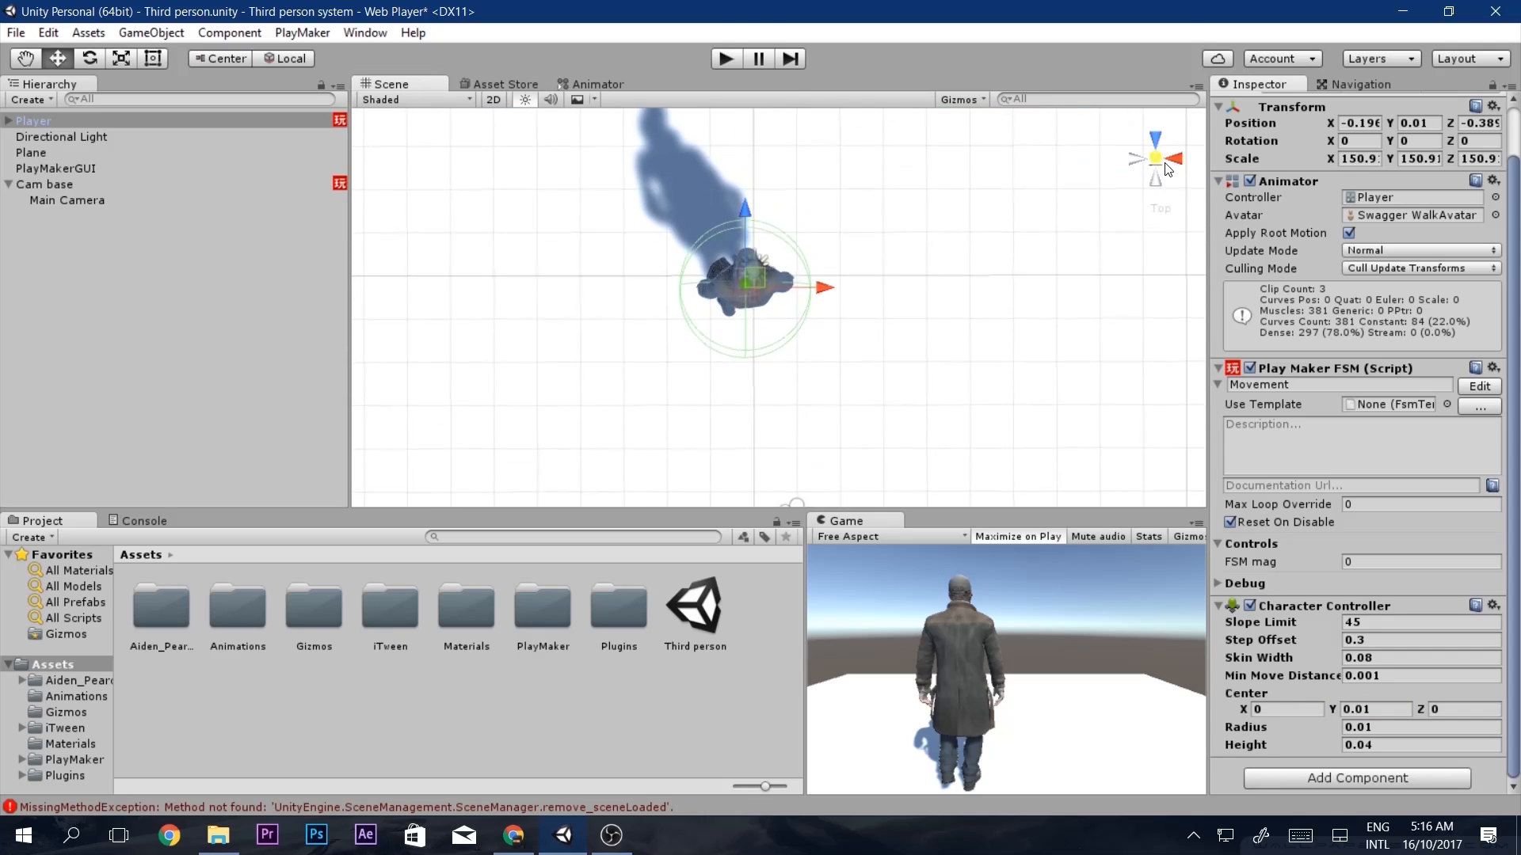
pyautogui.click(1156, 184)
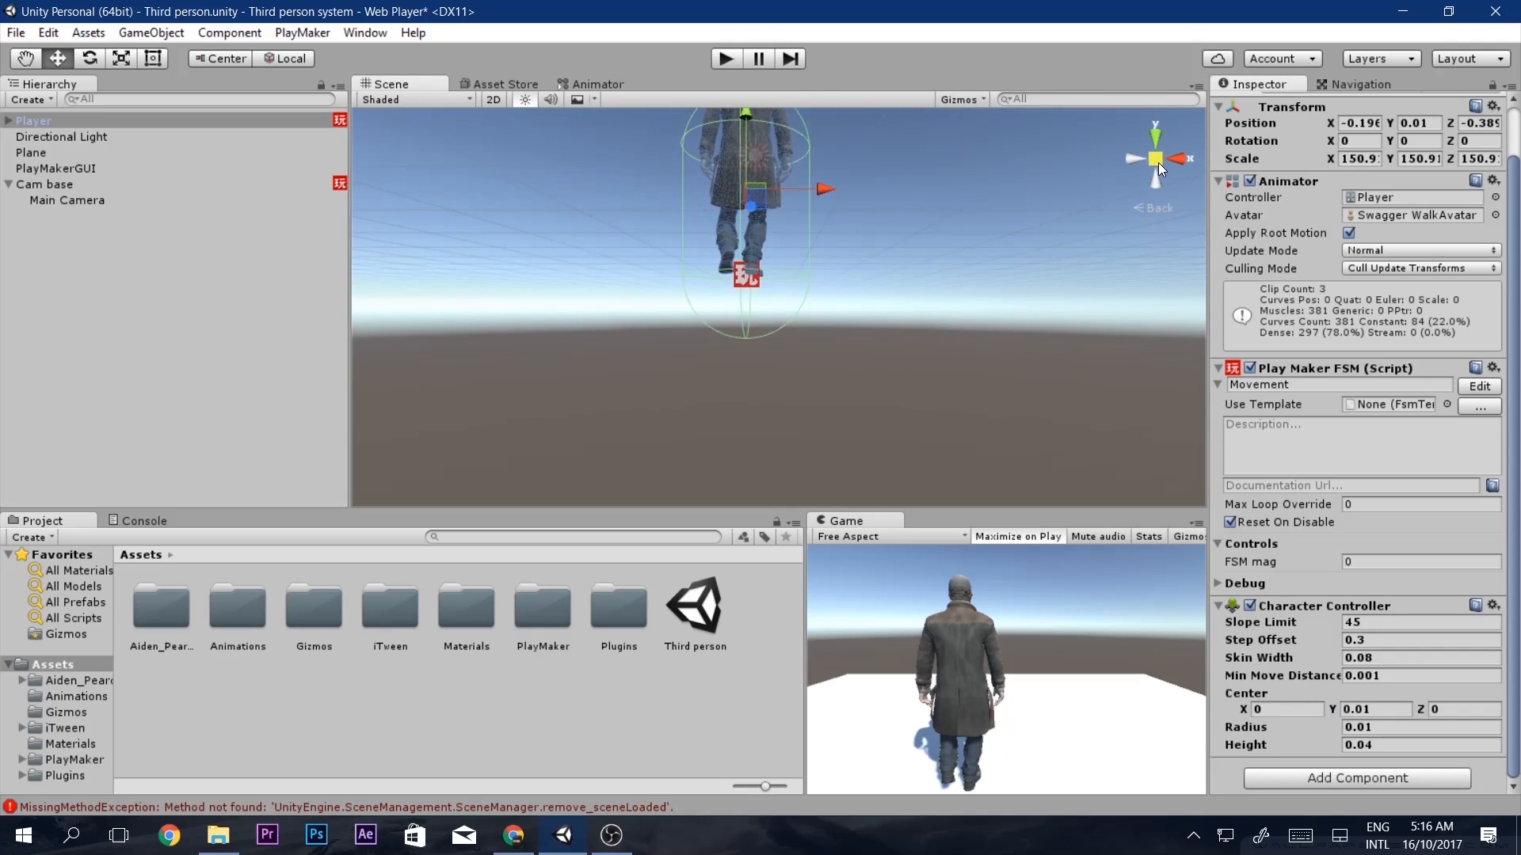
pyautogui.press('alt')
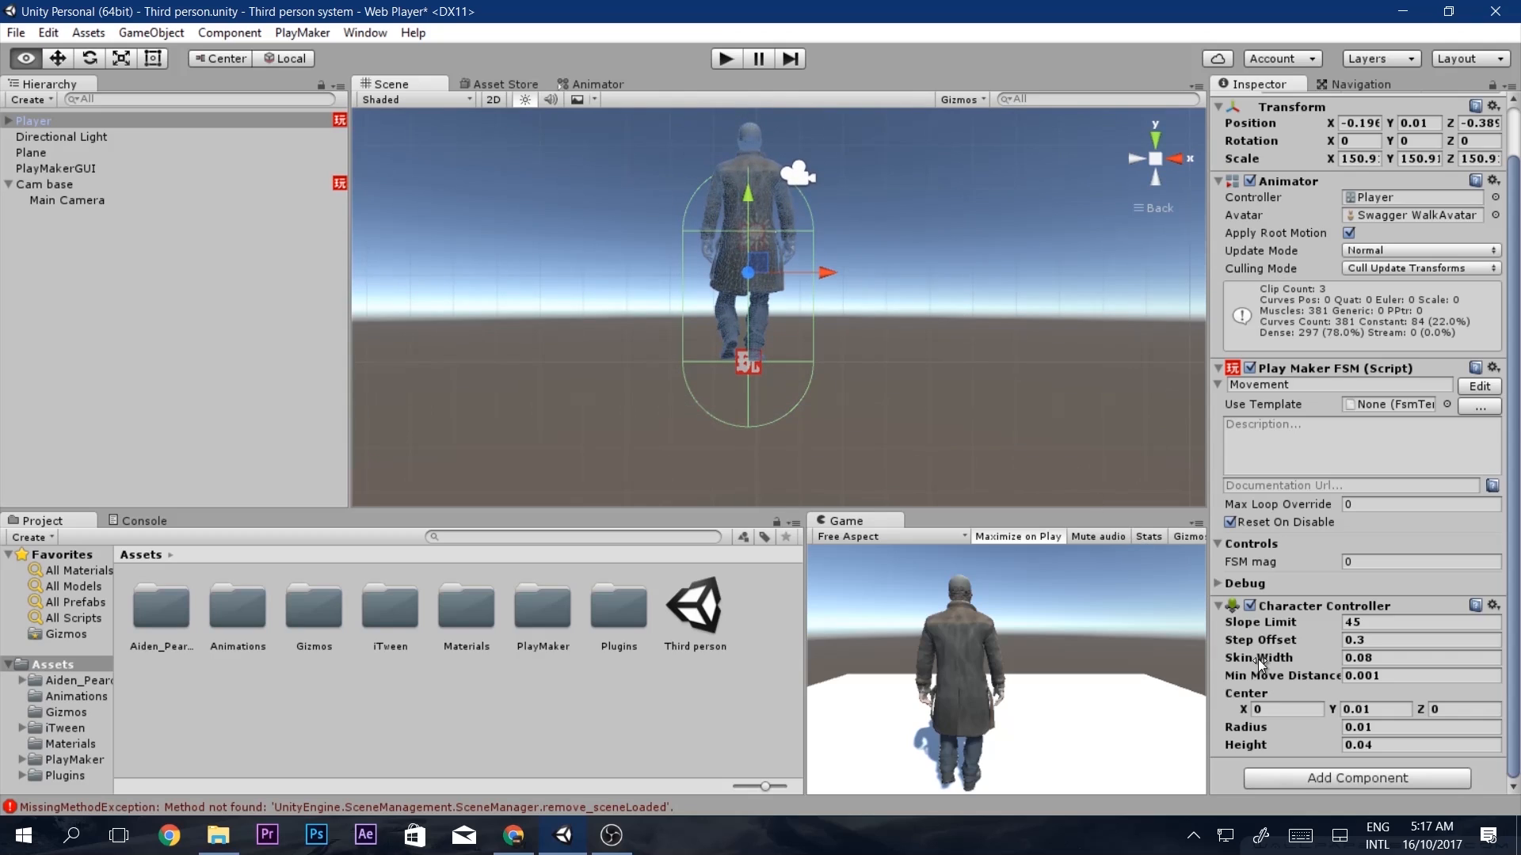
pyautogui.moveTo(1348, 711); pyautogui.dragTo(1330, 711)
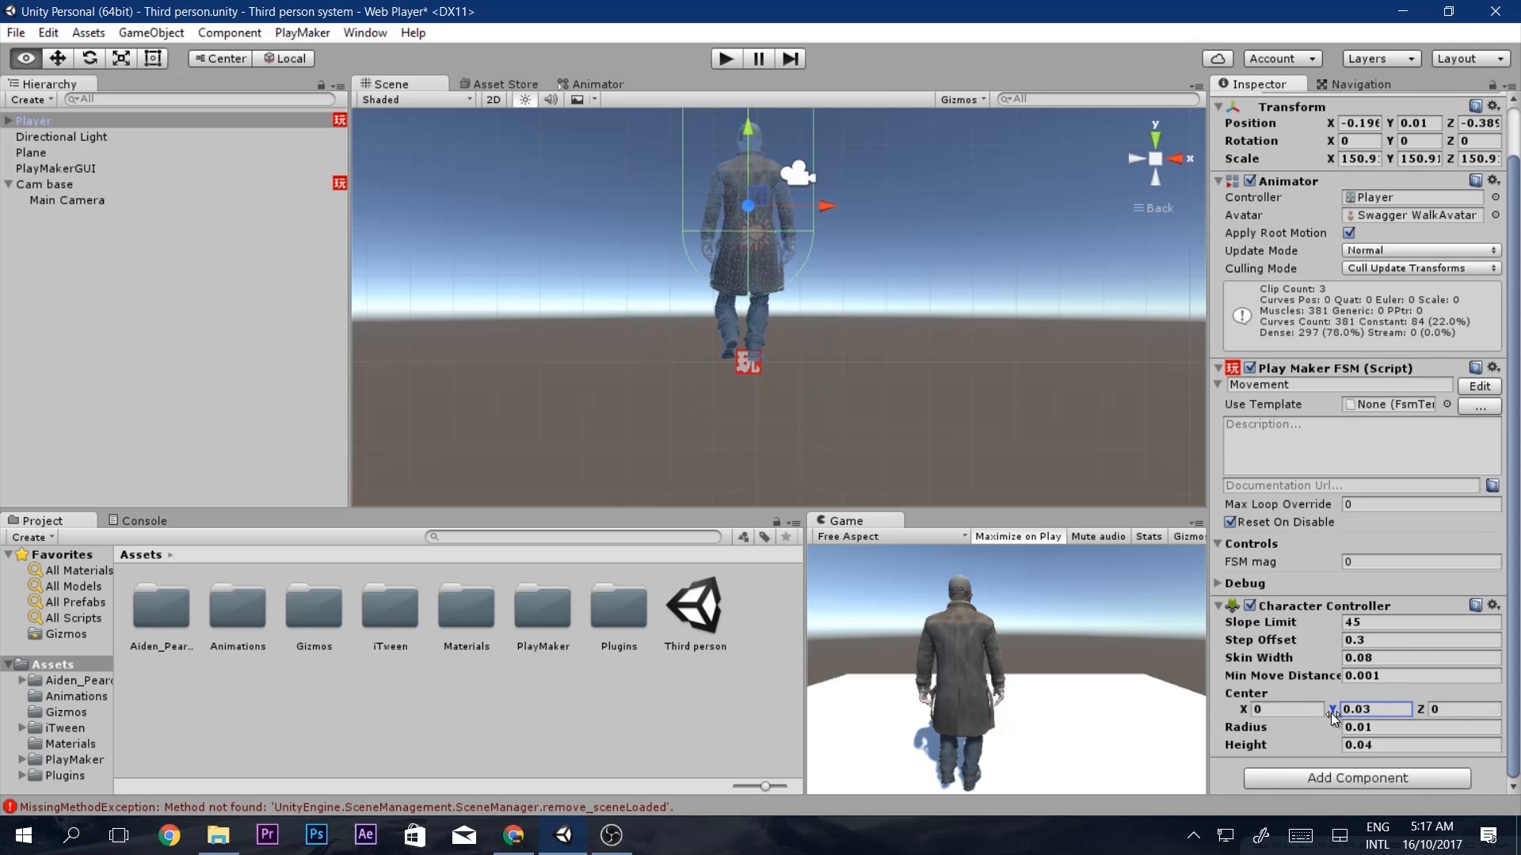
pyautogui.moveTo(1329, 711); pyautogui.dragTo(1329, 717)
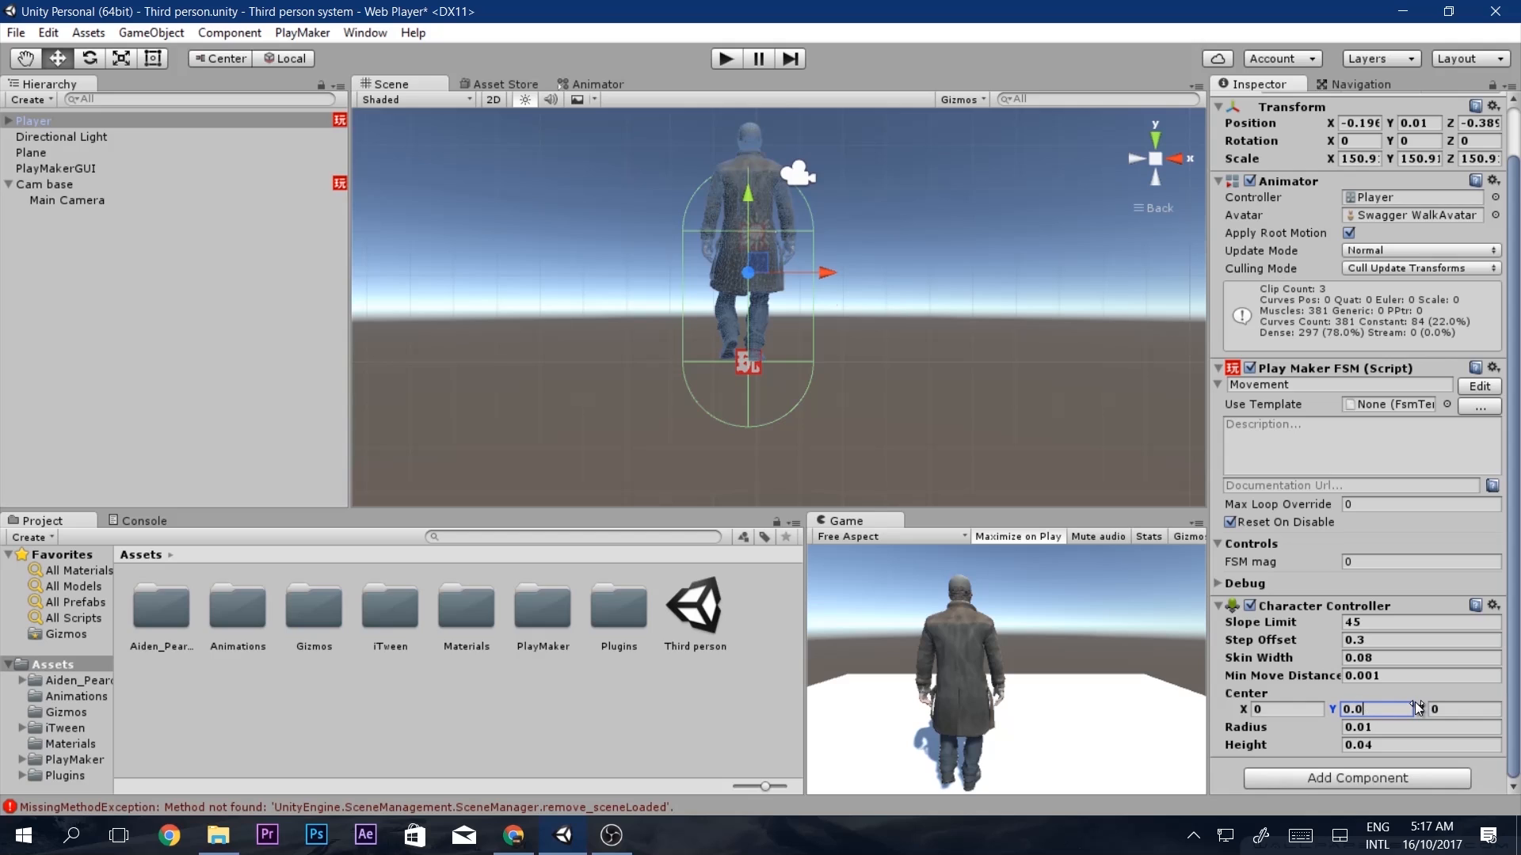
pyautogui.press('BackSpace')
pyautogui.write('2')
pyautogui.scroll(-3, 1109, 388)
pyautogui.moveTo(1055, 427); pyautogui.dragTo(1060, 464, button='middle')
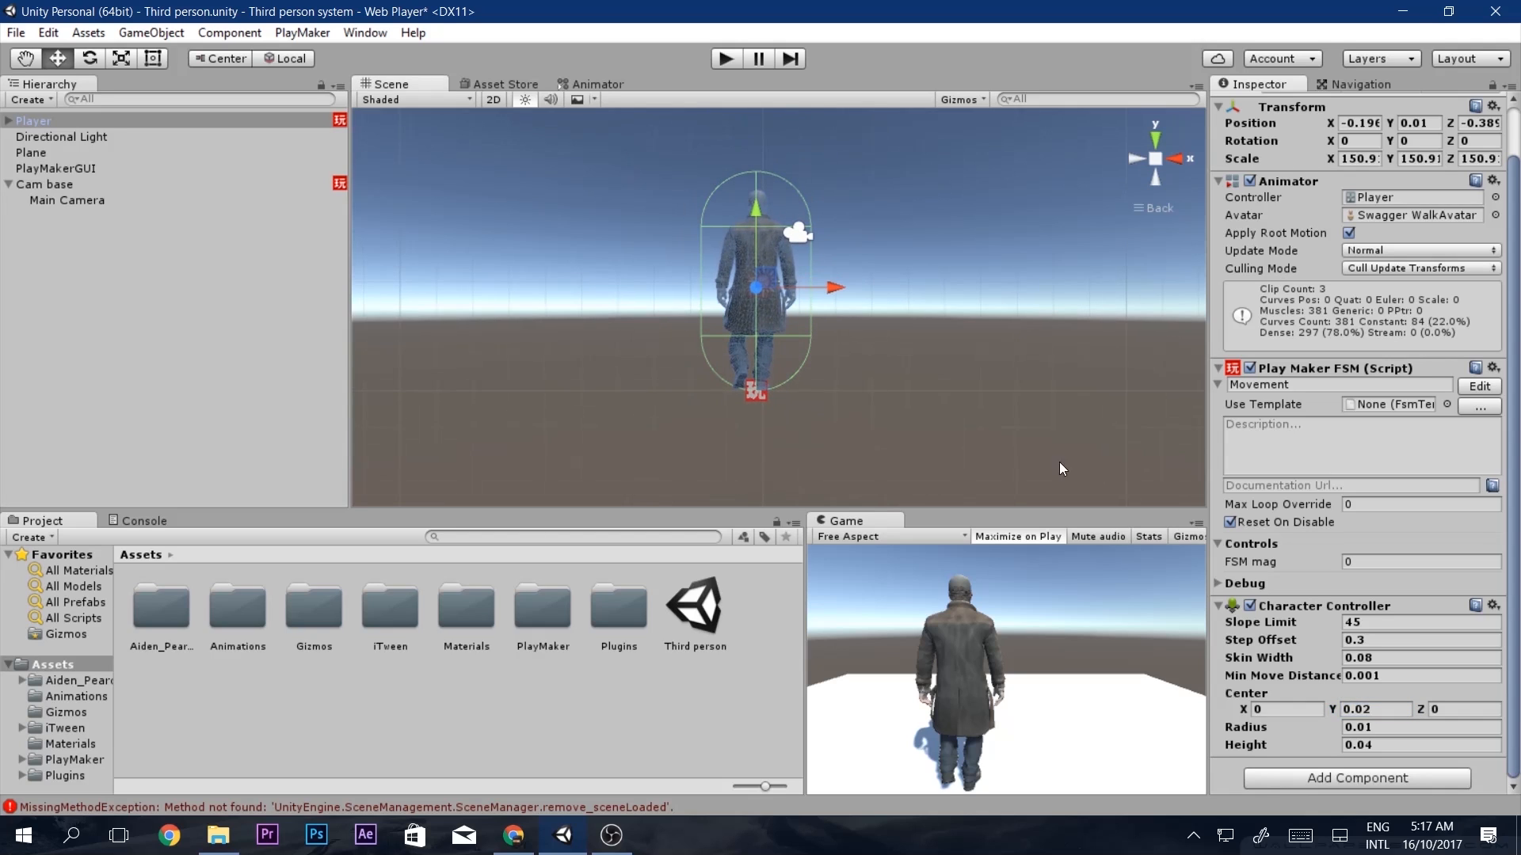
# Play test the character with the Character Controller twice in the maximized Game view, stopping each run.
pyautogui.click(725, 58)
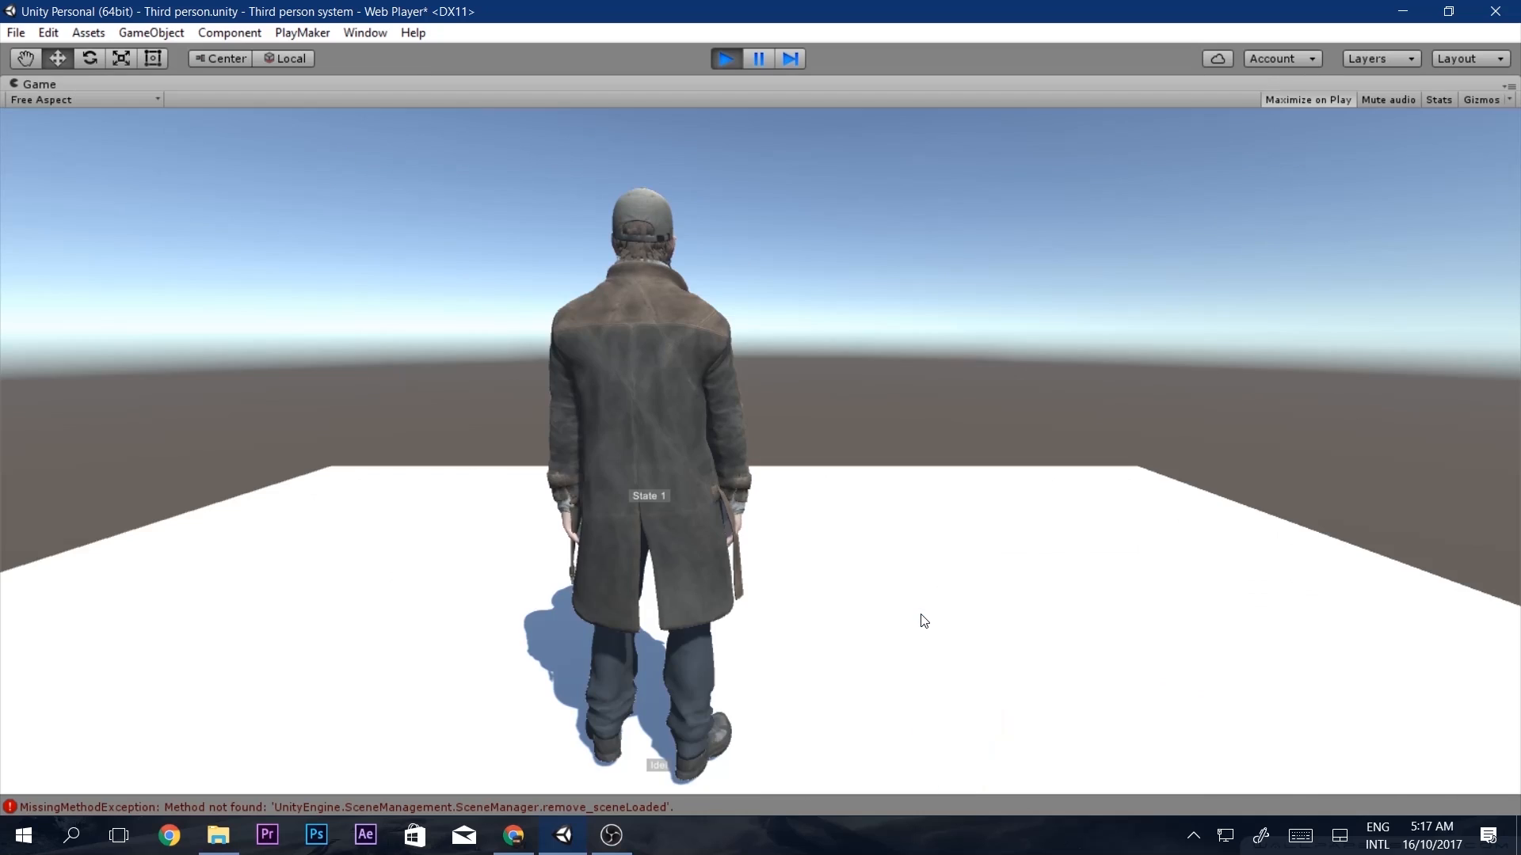
pyautogui.press('w')
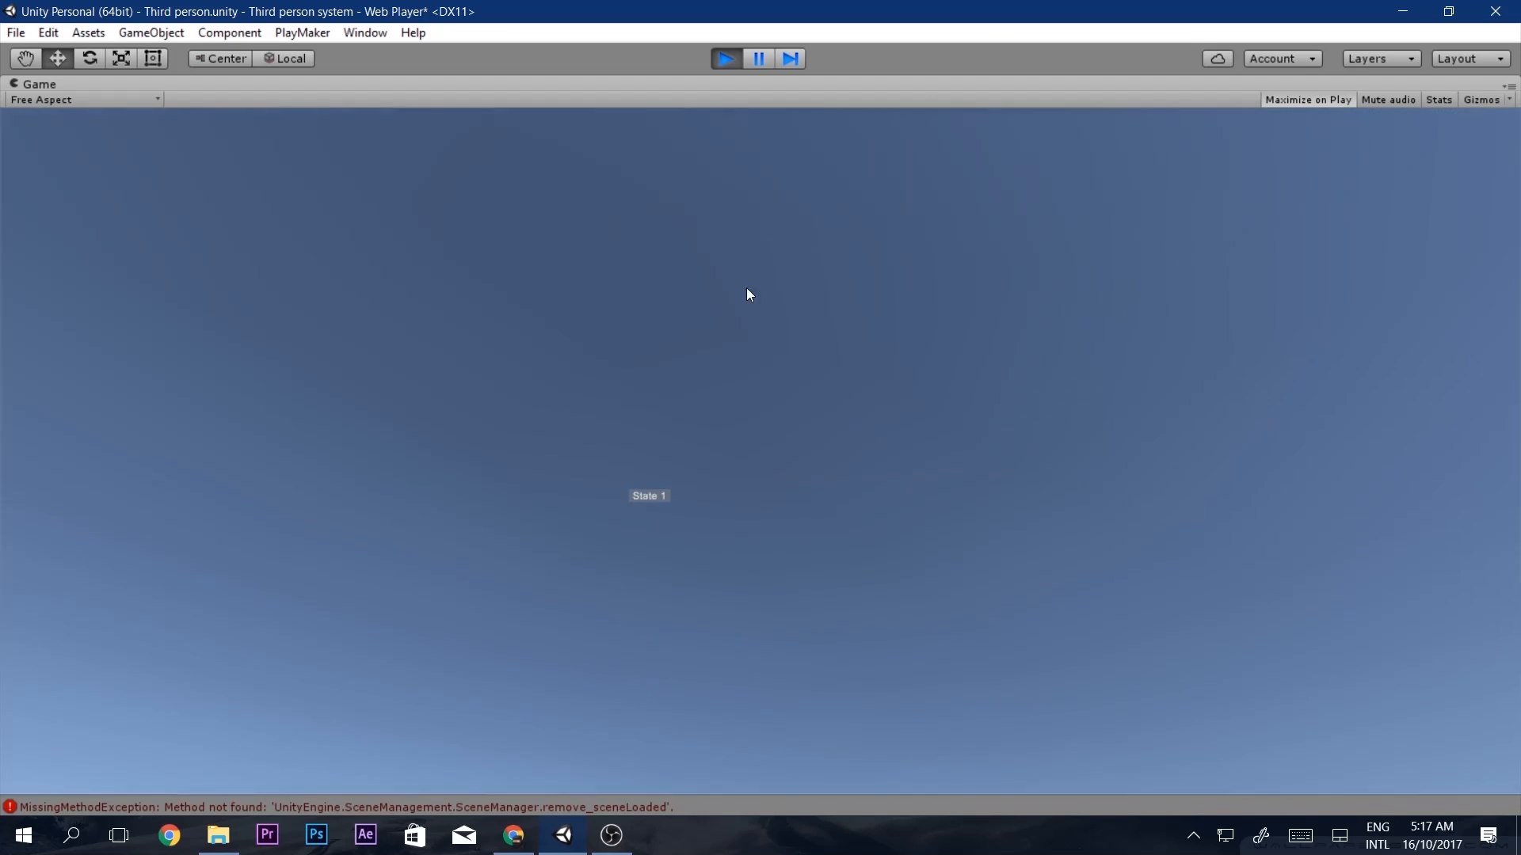
pyautogui.click(726, 59)
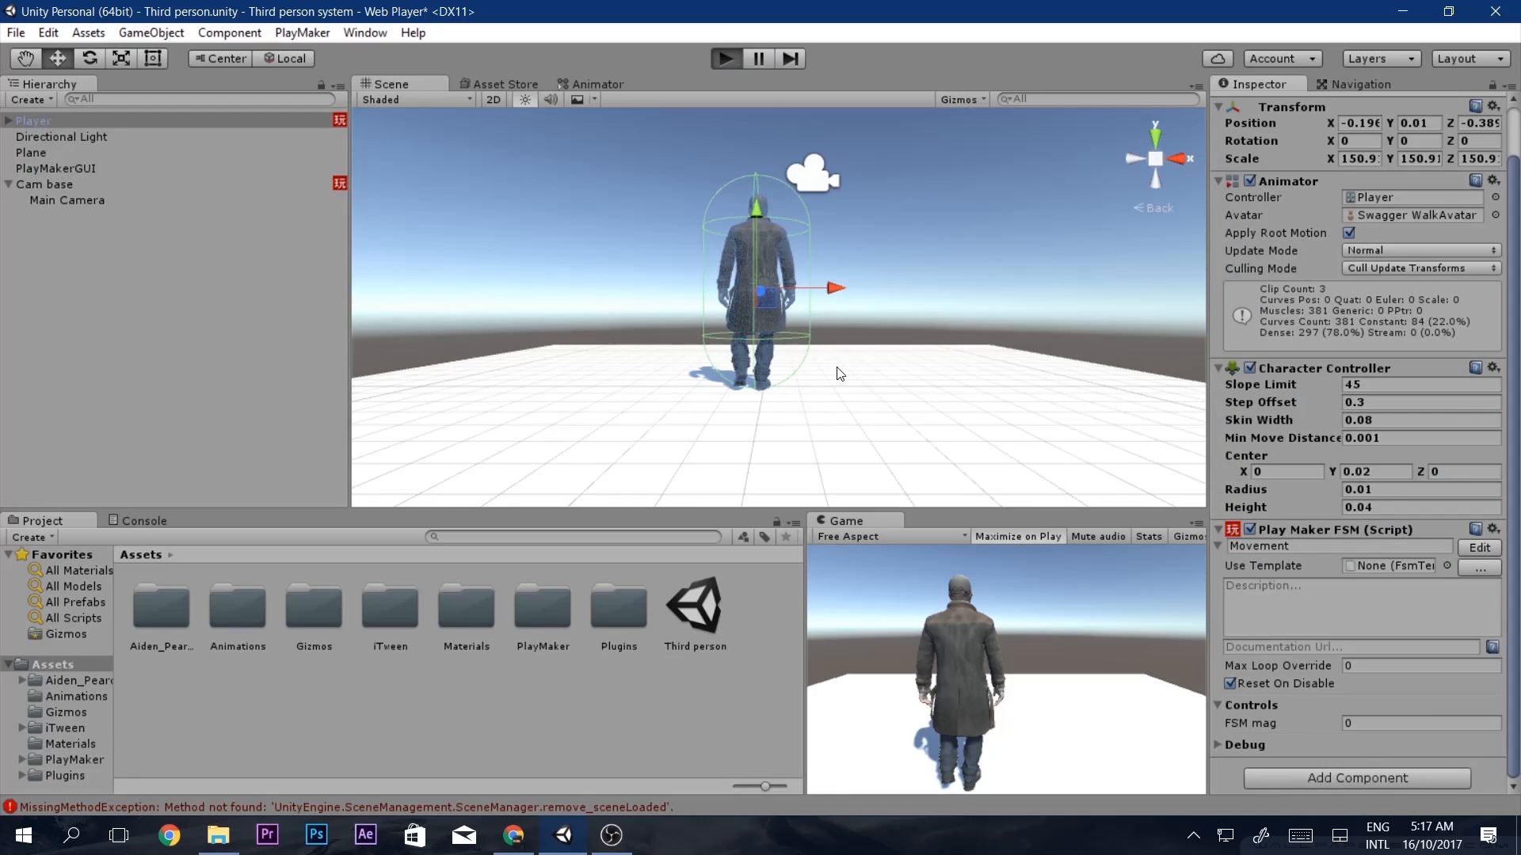
pyautogui.hotkey('ctrl', 'p')
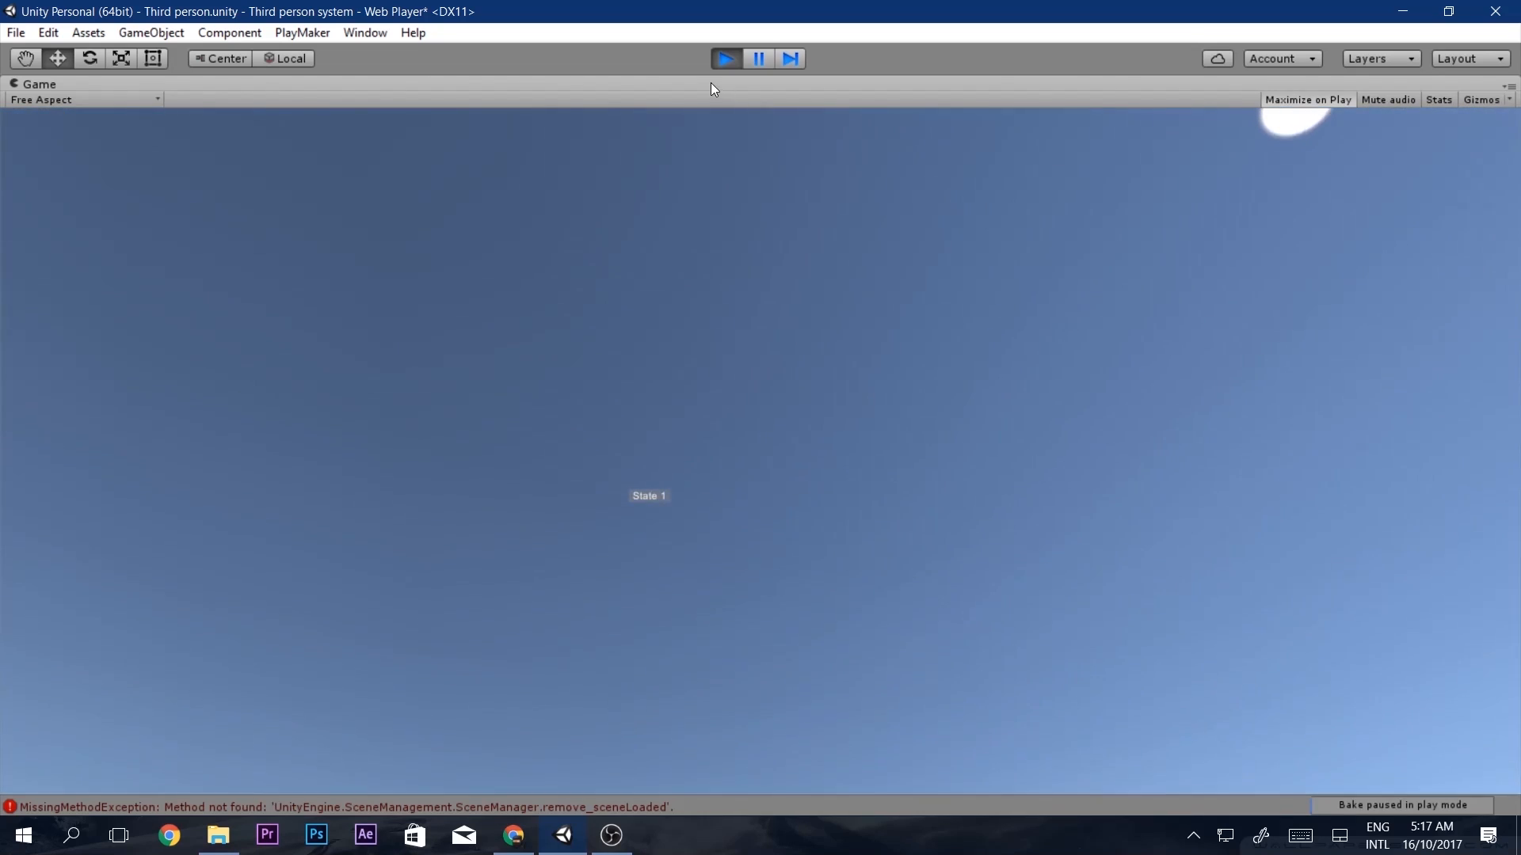
pyautogui.click(726, 59)
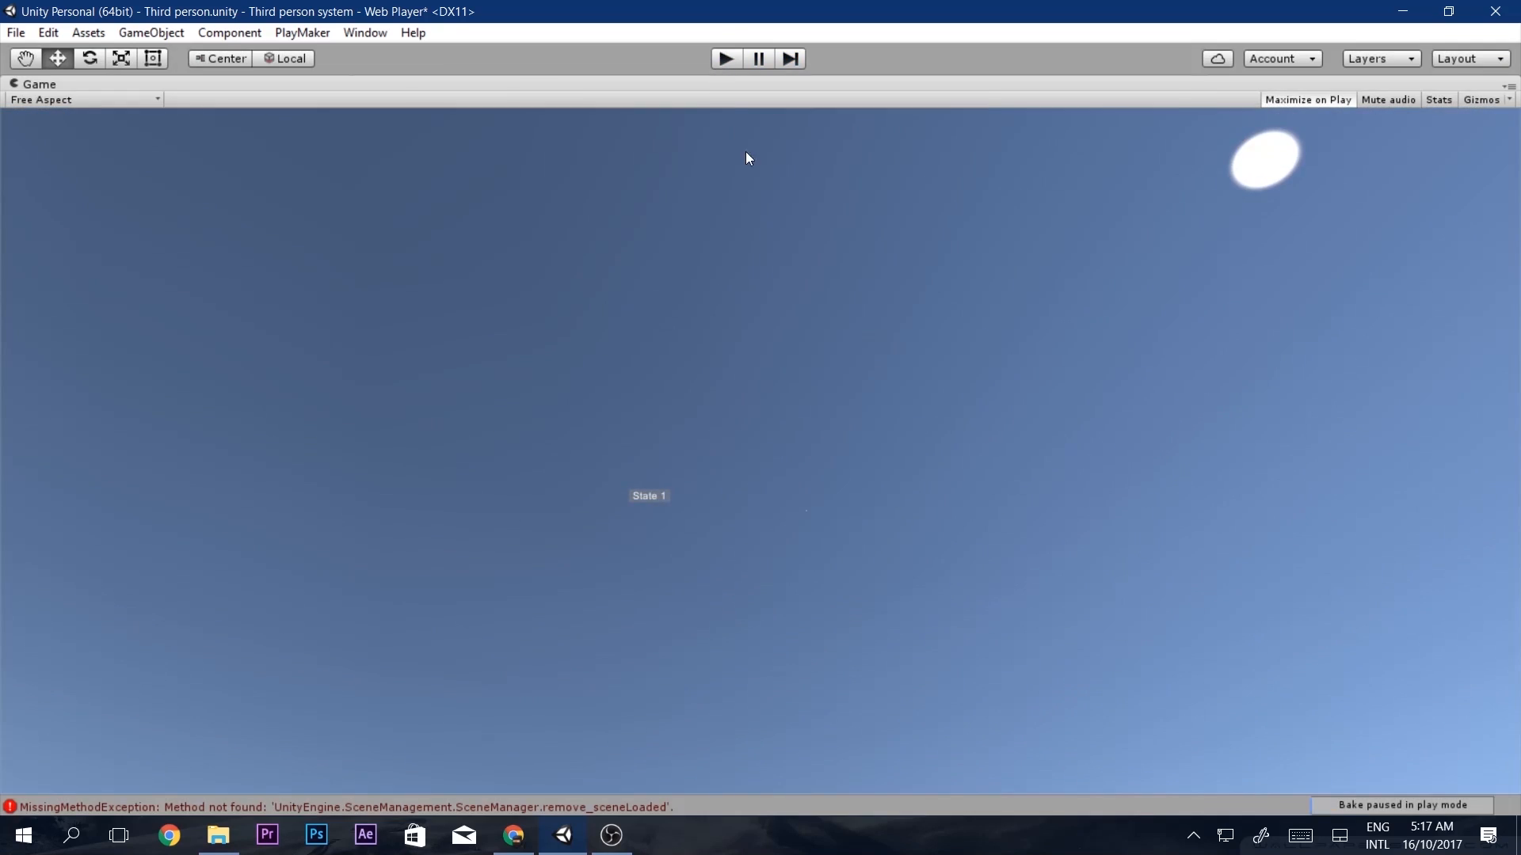
# Play test the scene in the docked Game view and stop the run.
pyautogui.scroll(-2, 758, 325)
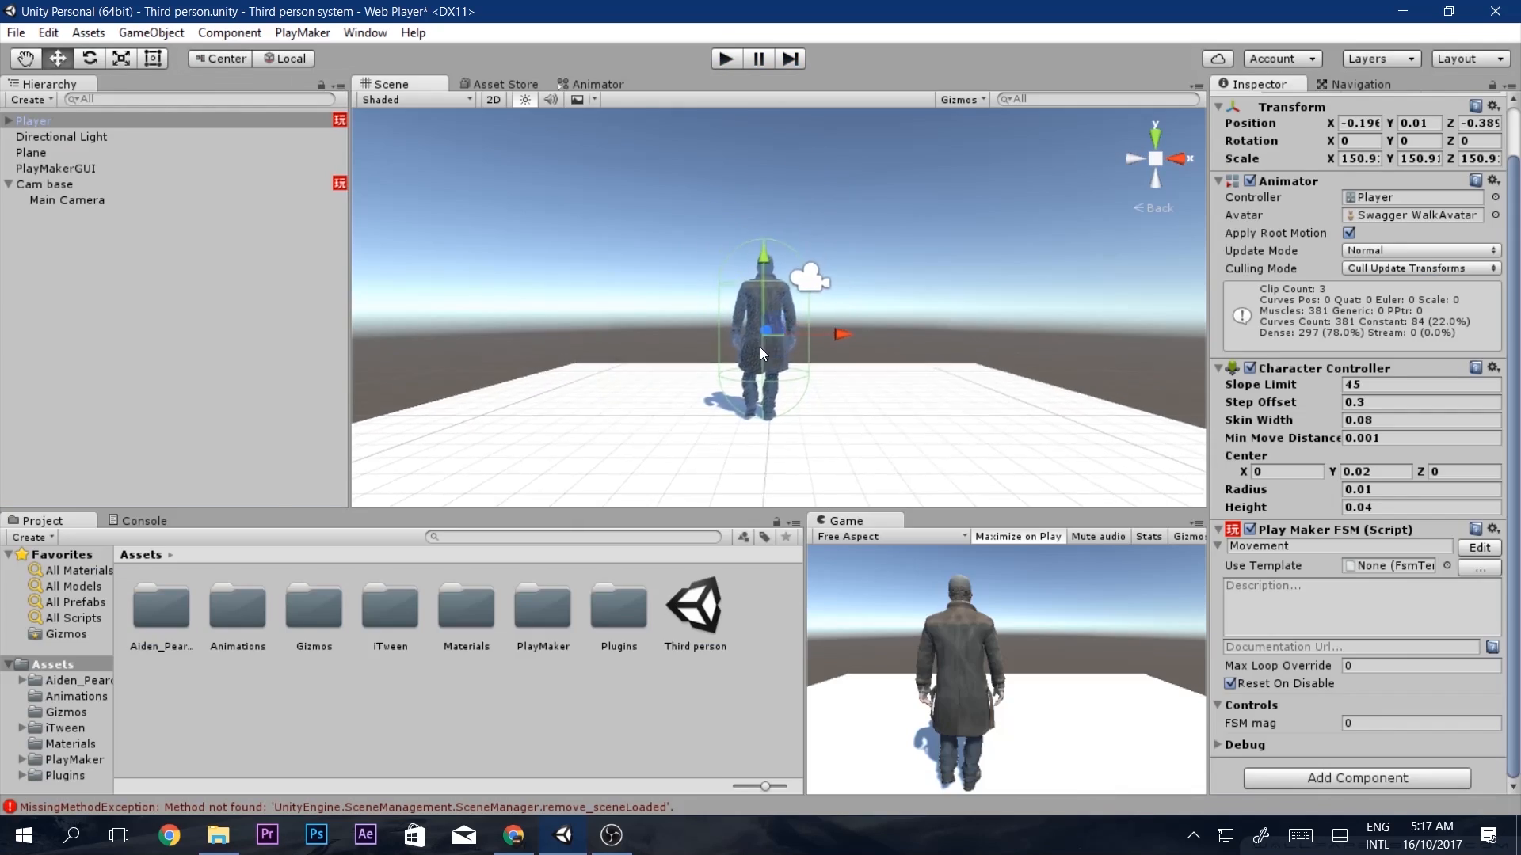
pyautogui.click(726, 59)
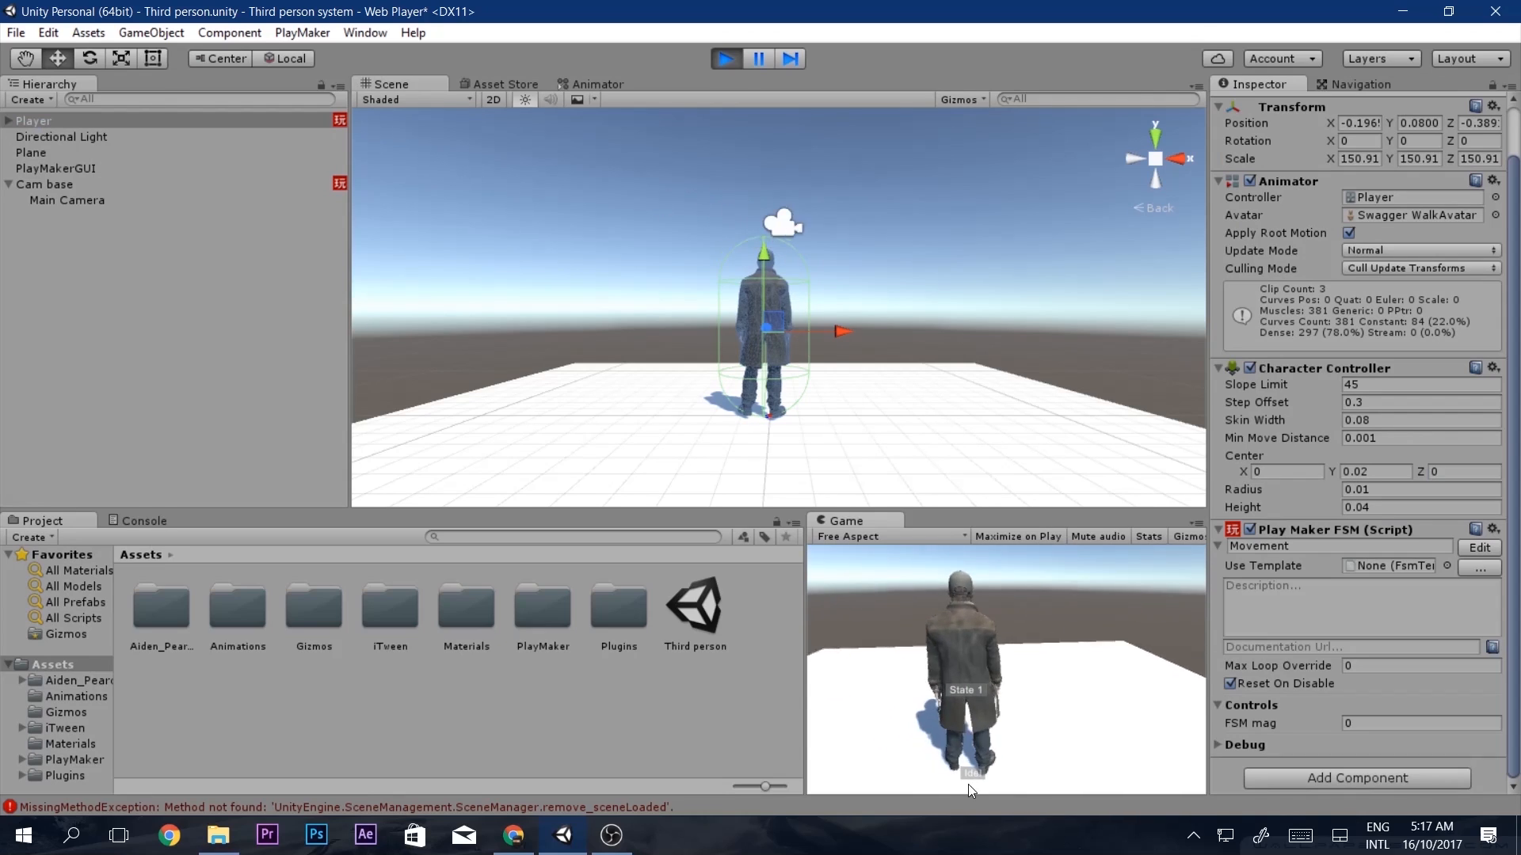
pyautogui.click(725, 58)
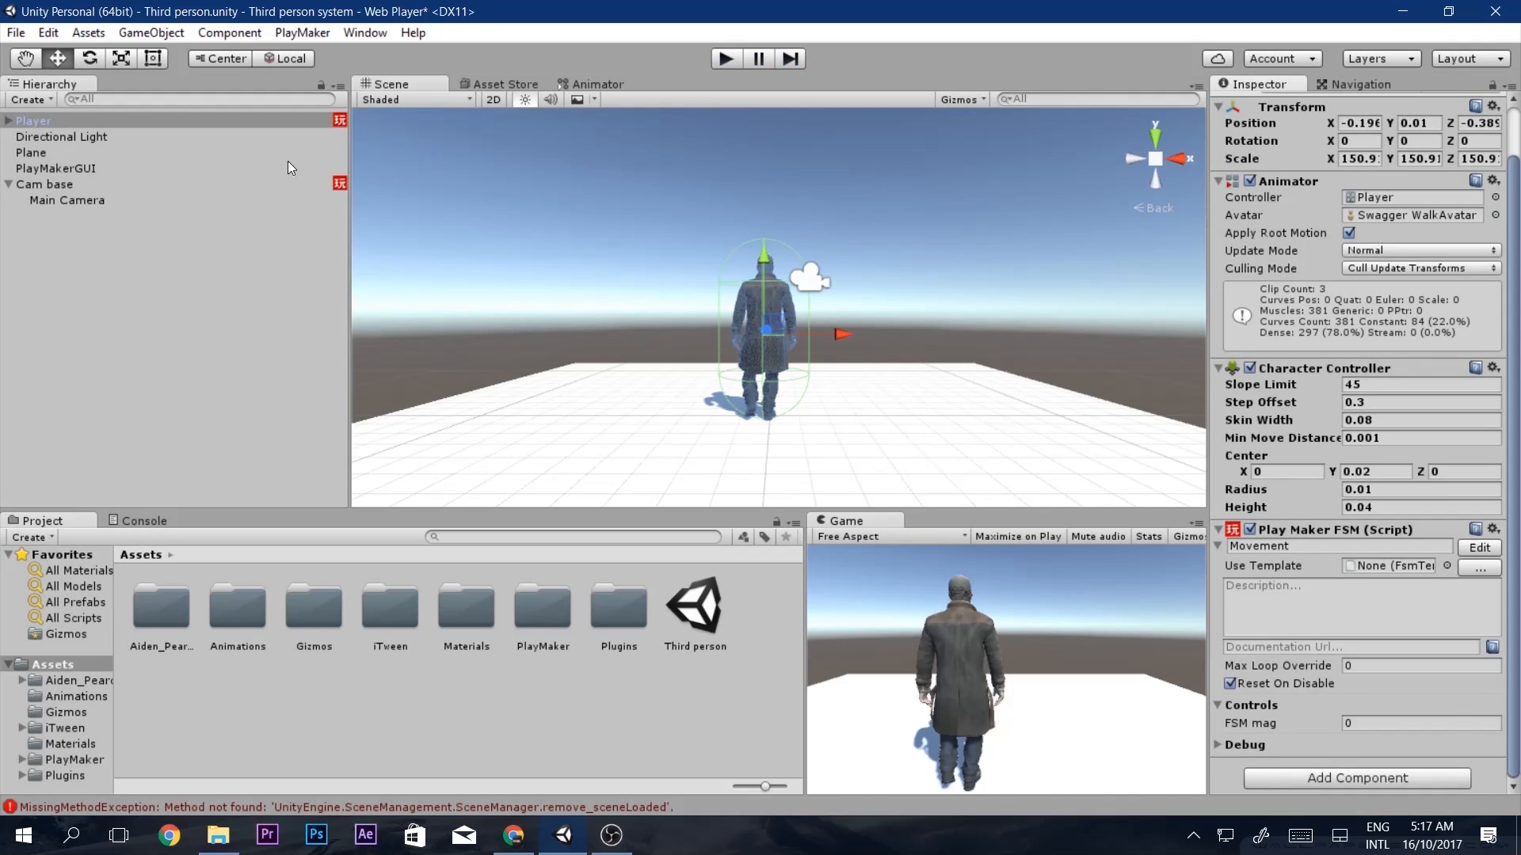
# Turn off Draw Active State Labels on the PlayMakerGUI object.
pyautogui.click(32, 184)
pyautogui.click(175, 168)
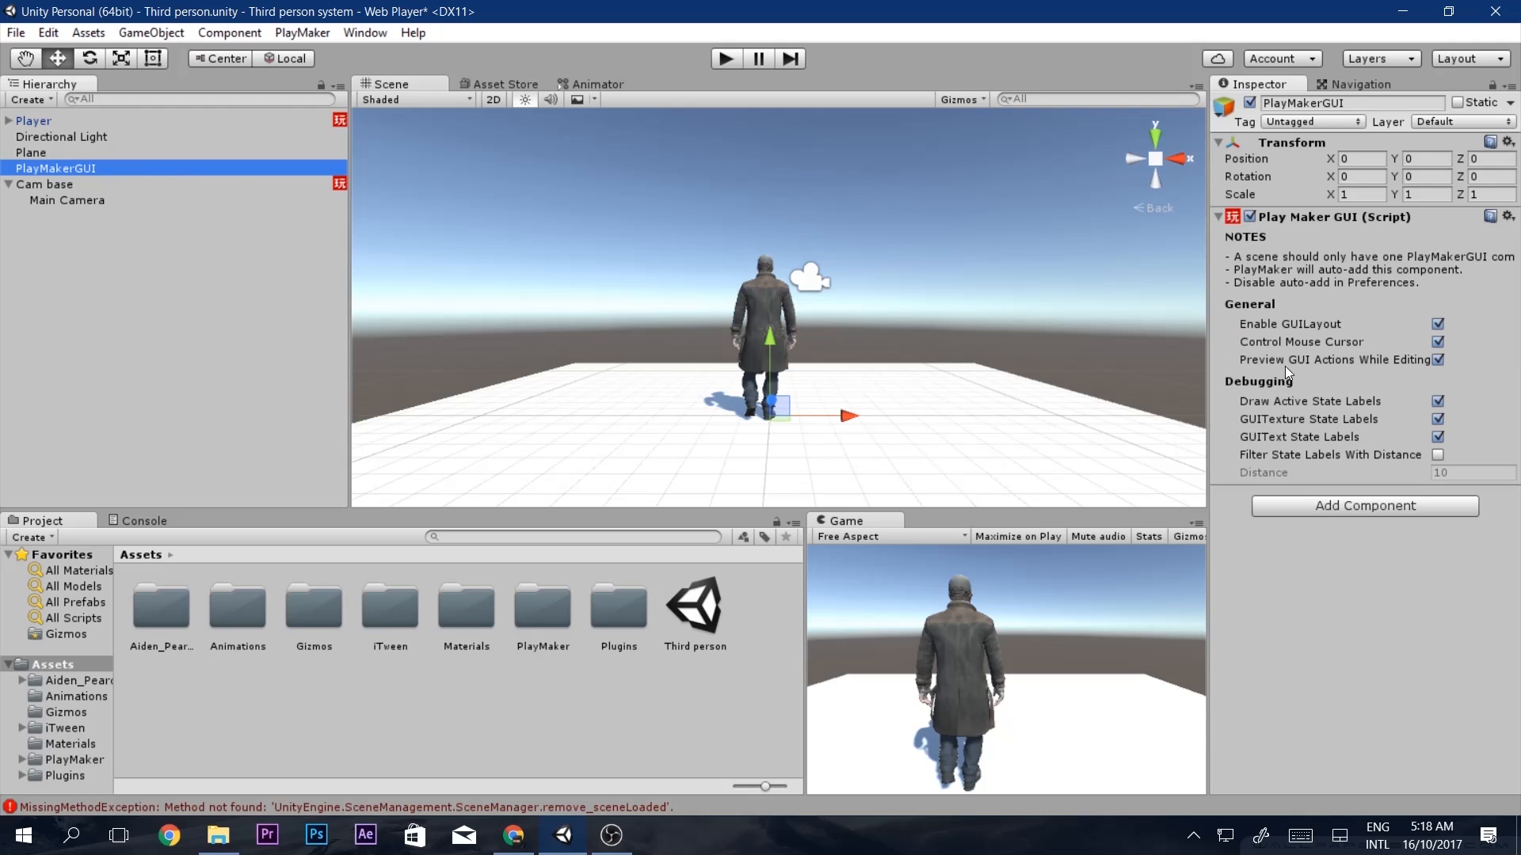
pyautogui.click(1439, 400)
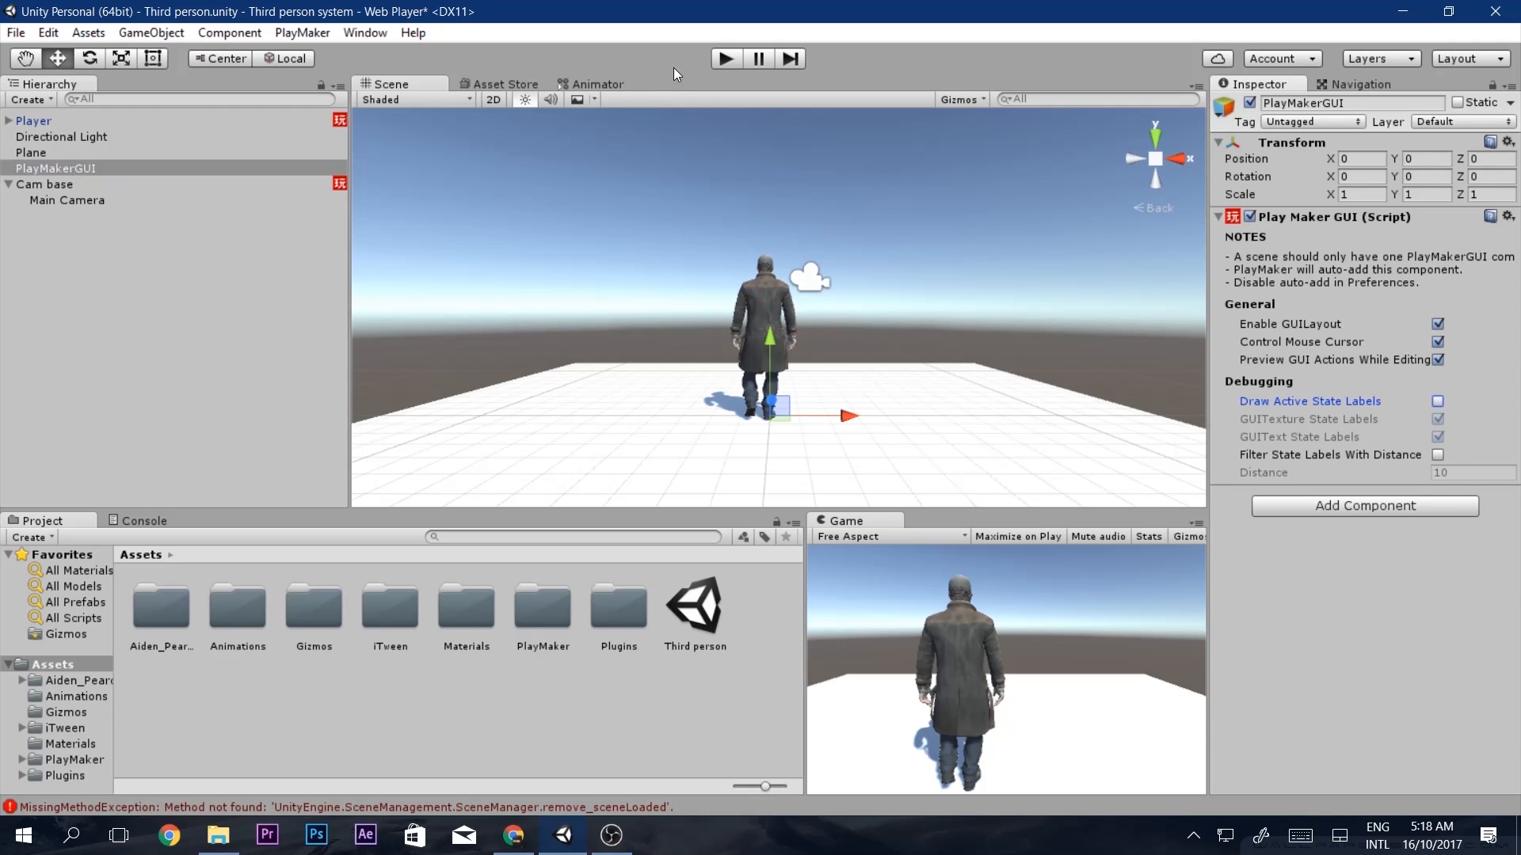
# Play test the character again, walking it forward while turning the camera, and stop the run.
pyautogui.click(732, 57)
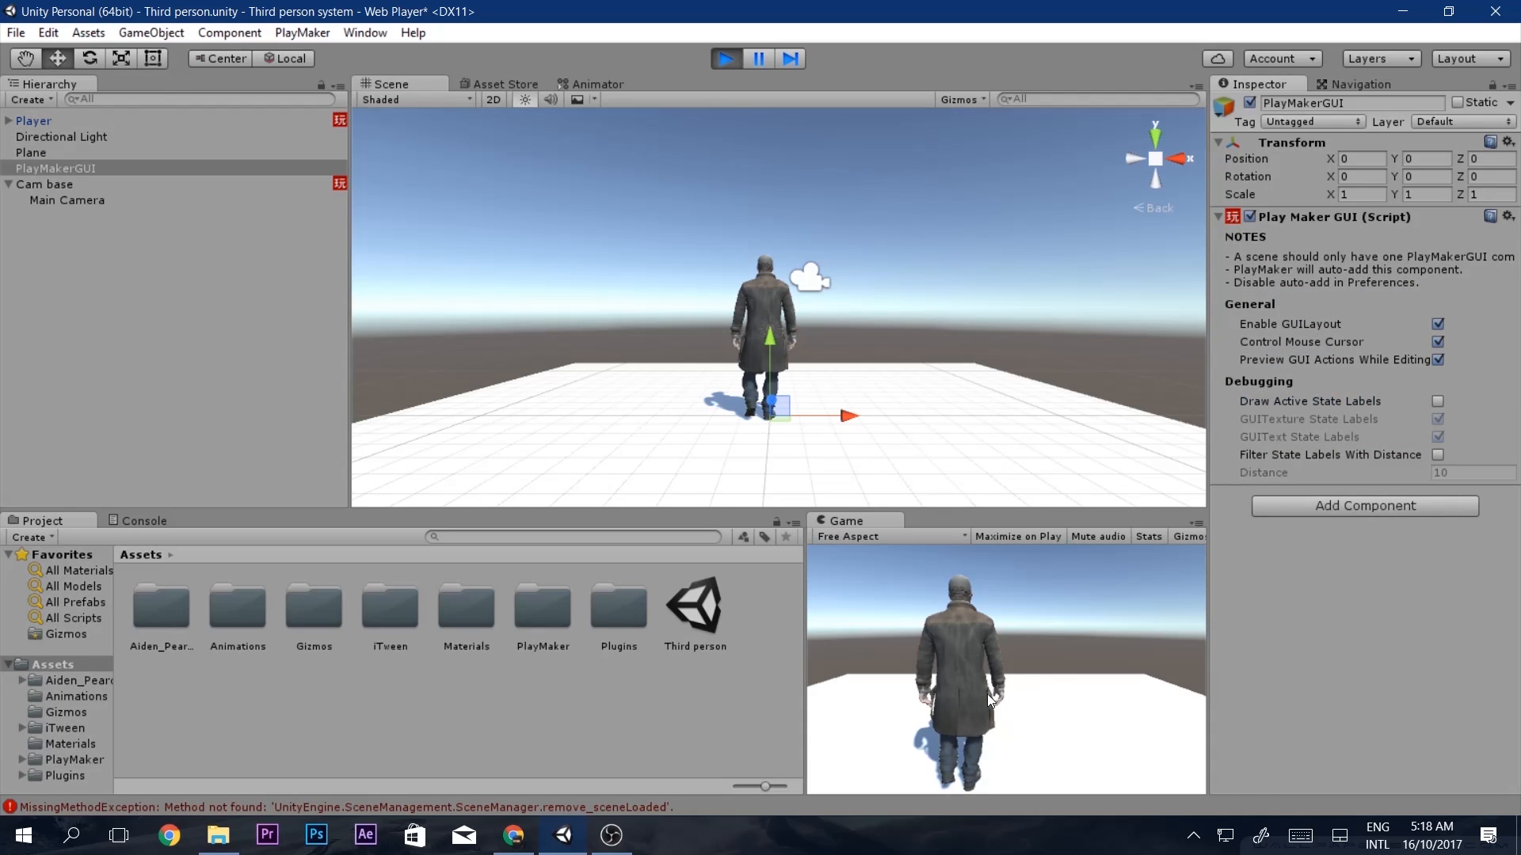
pyautogui.press('w')
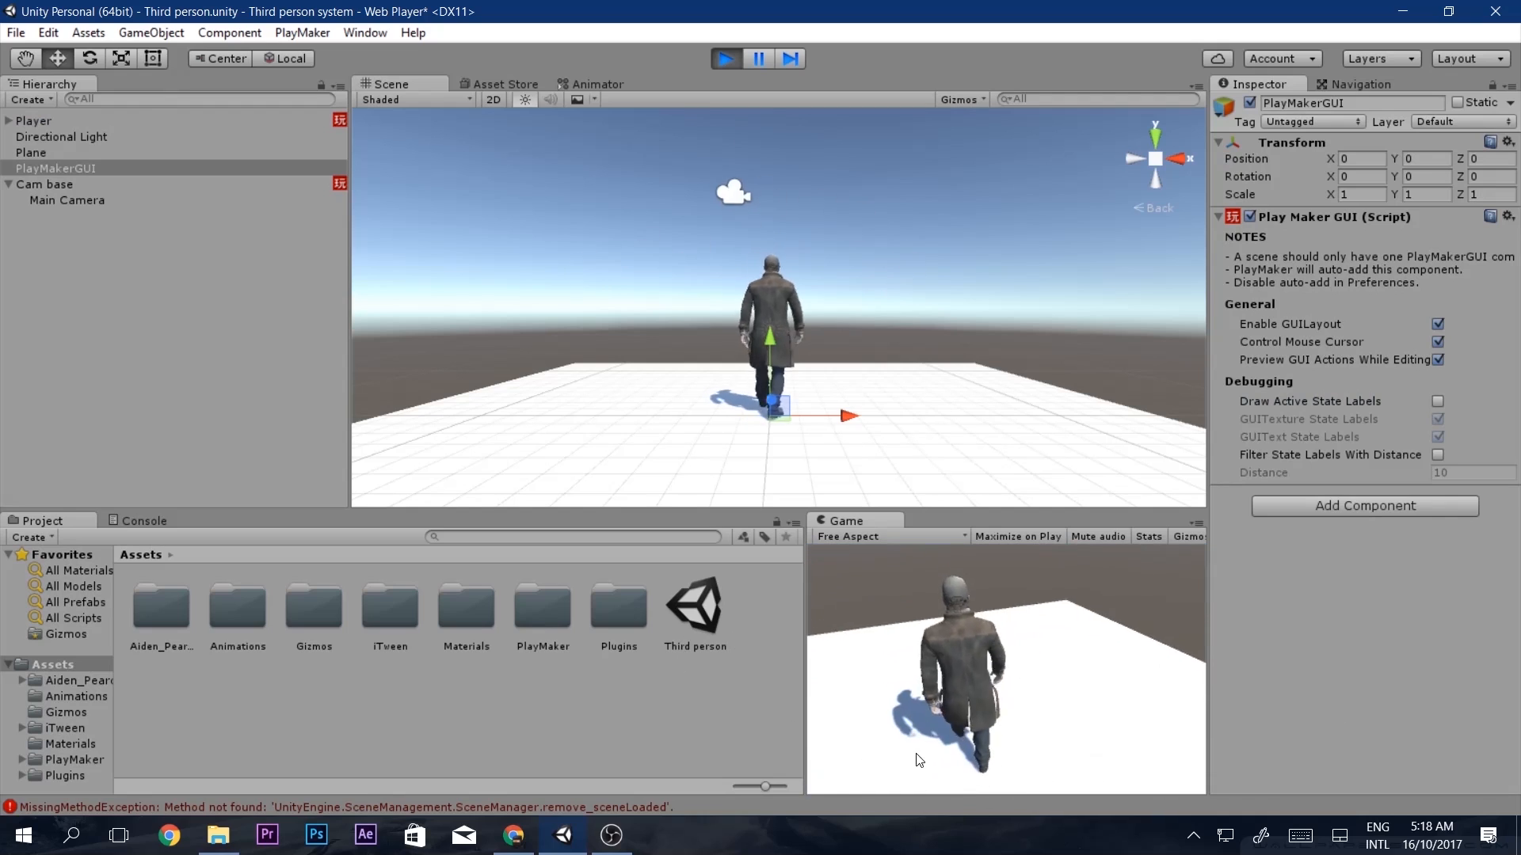
pyautogui.press('w')
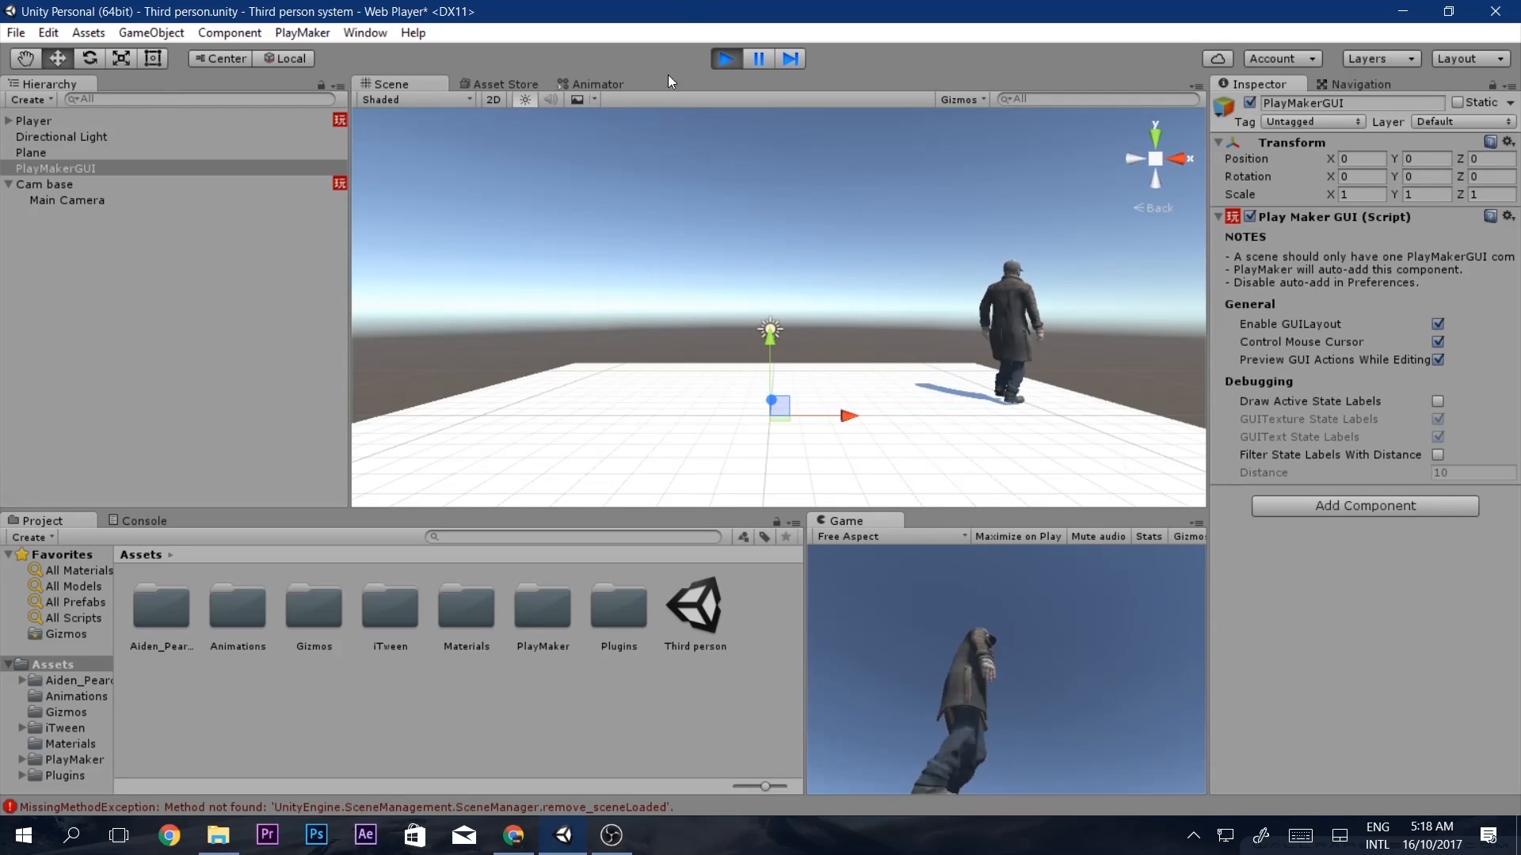
pyautogui.hotkey('ctrl', 'p')
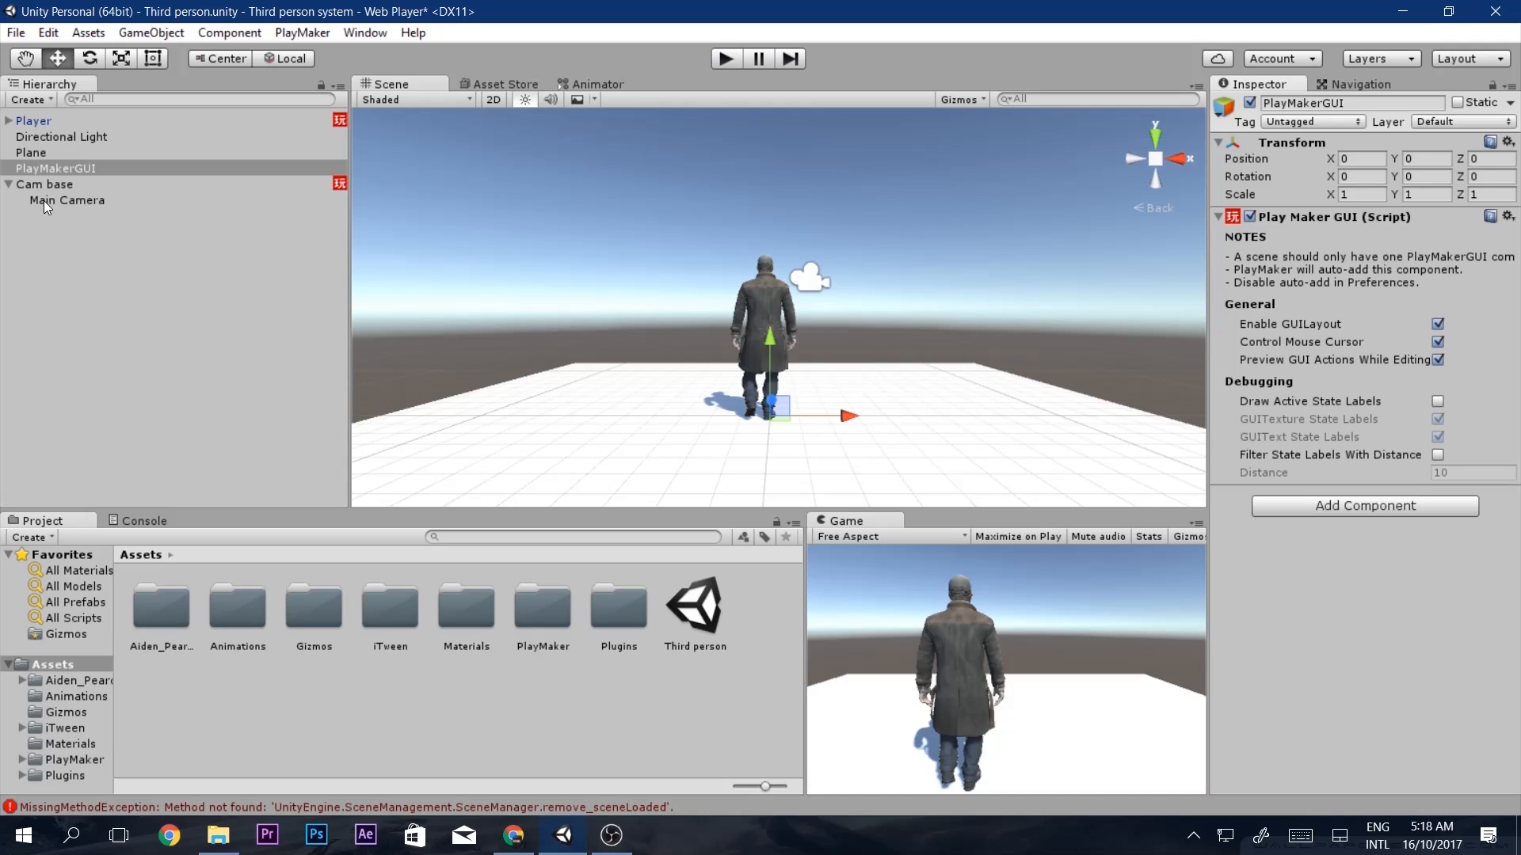
# Move the run state closer to the idel and walk states in the Animator graph.
pyautogui.click(596, 84)
pyautogui.moveTo(956, 313); pyautogui.dragTo(750, 350, button='middle')
pyautogui.moveTo(1061, 365); pyautogui.dragTo(1026, 332)
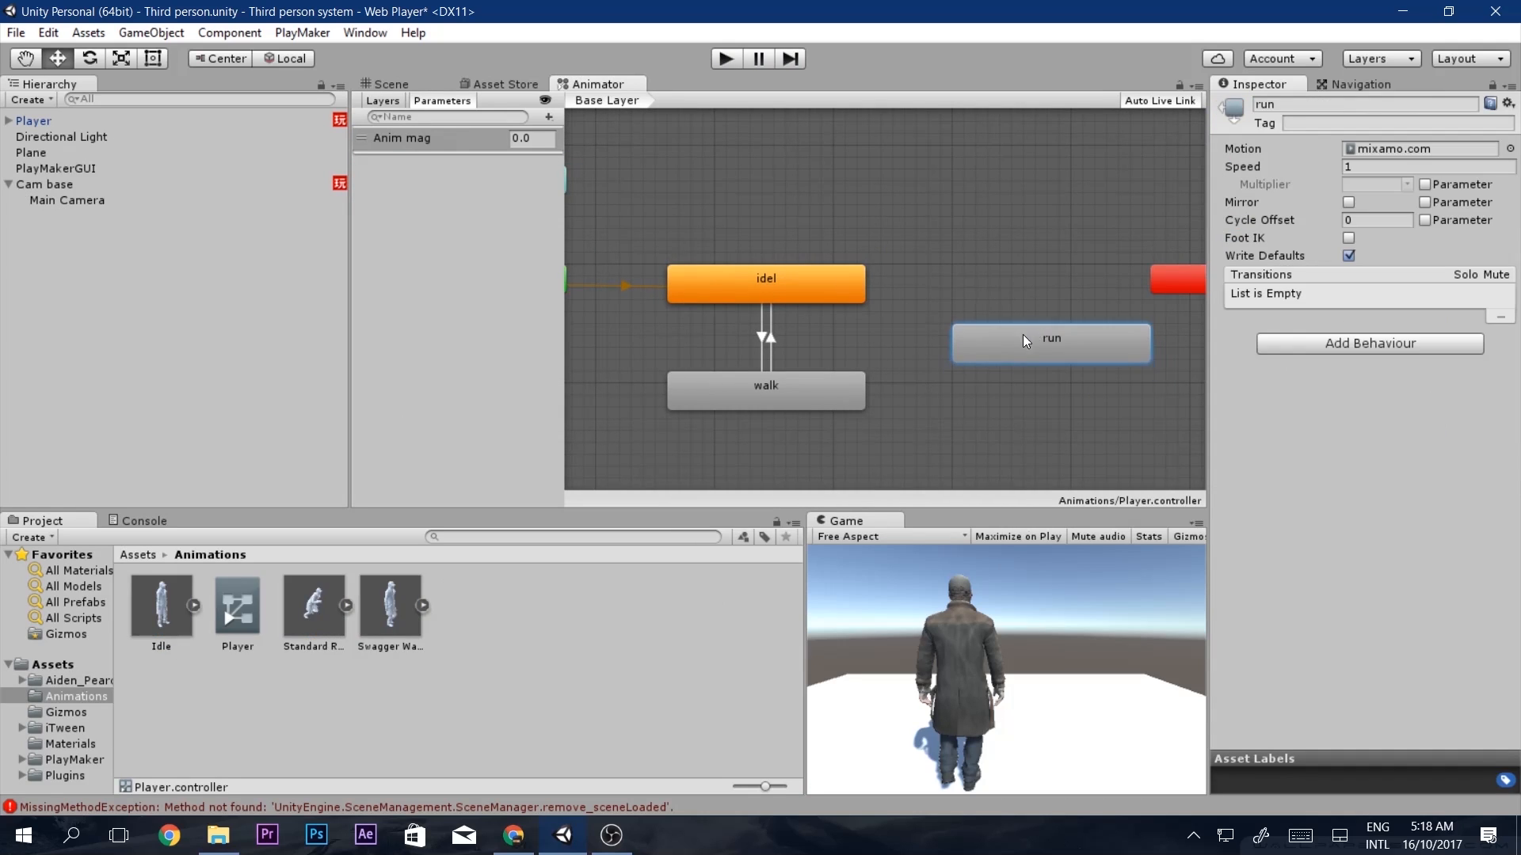
pyautogui.moveTo(958, 396); pyautogui.dragTo(935, 332, button='middle')
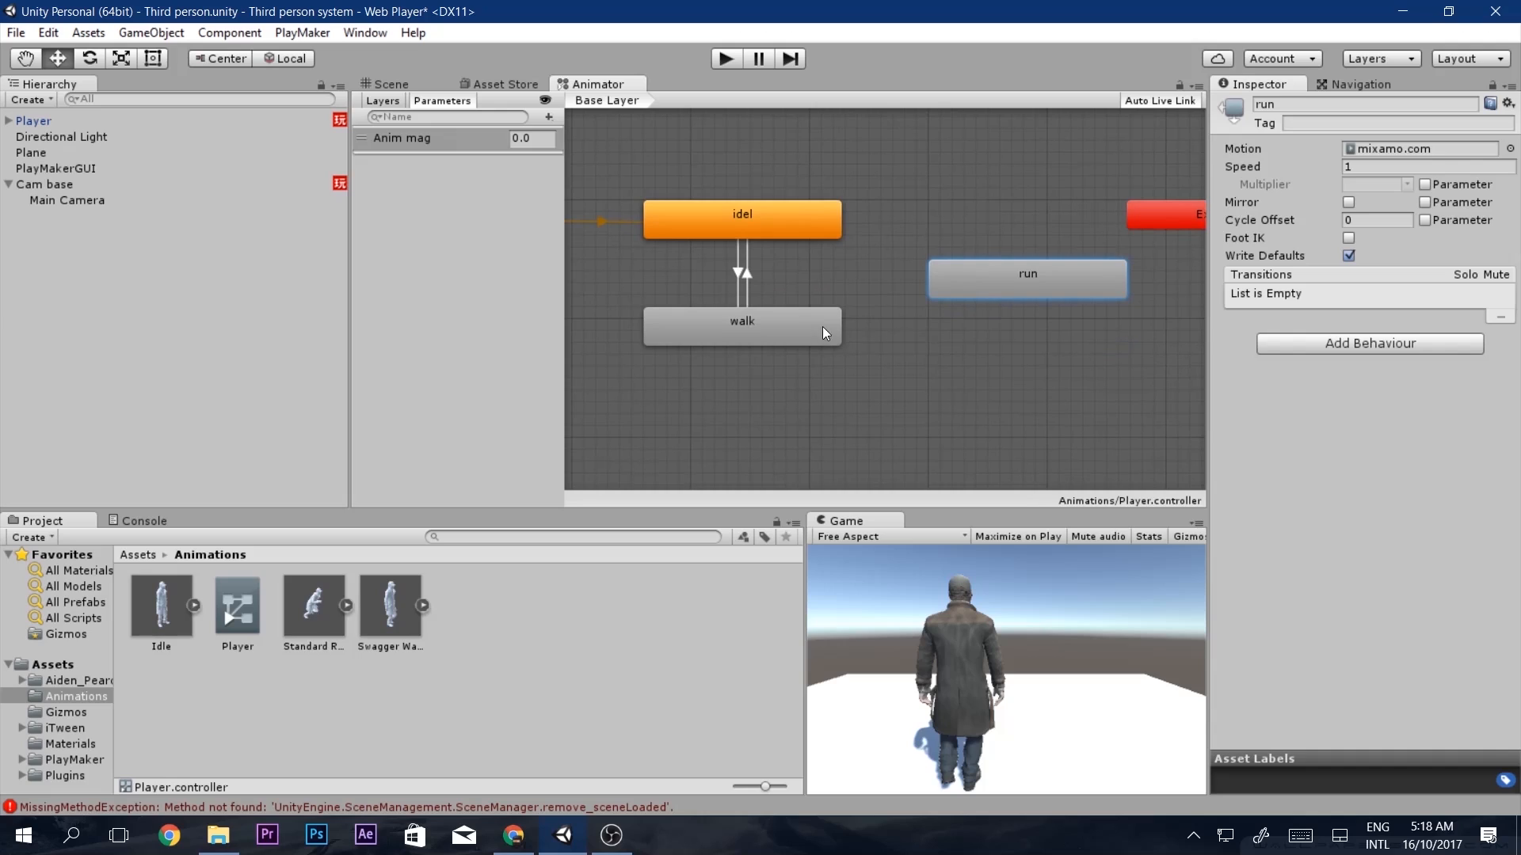
# Create transitions in both directions between the walk and run states in the Animator graph.
pyautogui.click(798, 320)
pyautogui.click(986, 283)
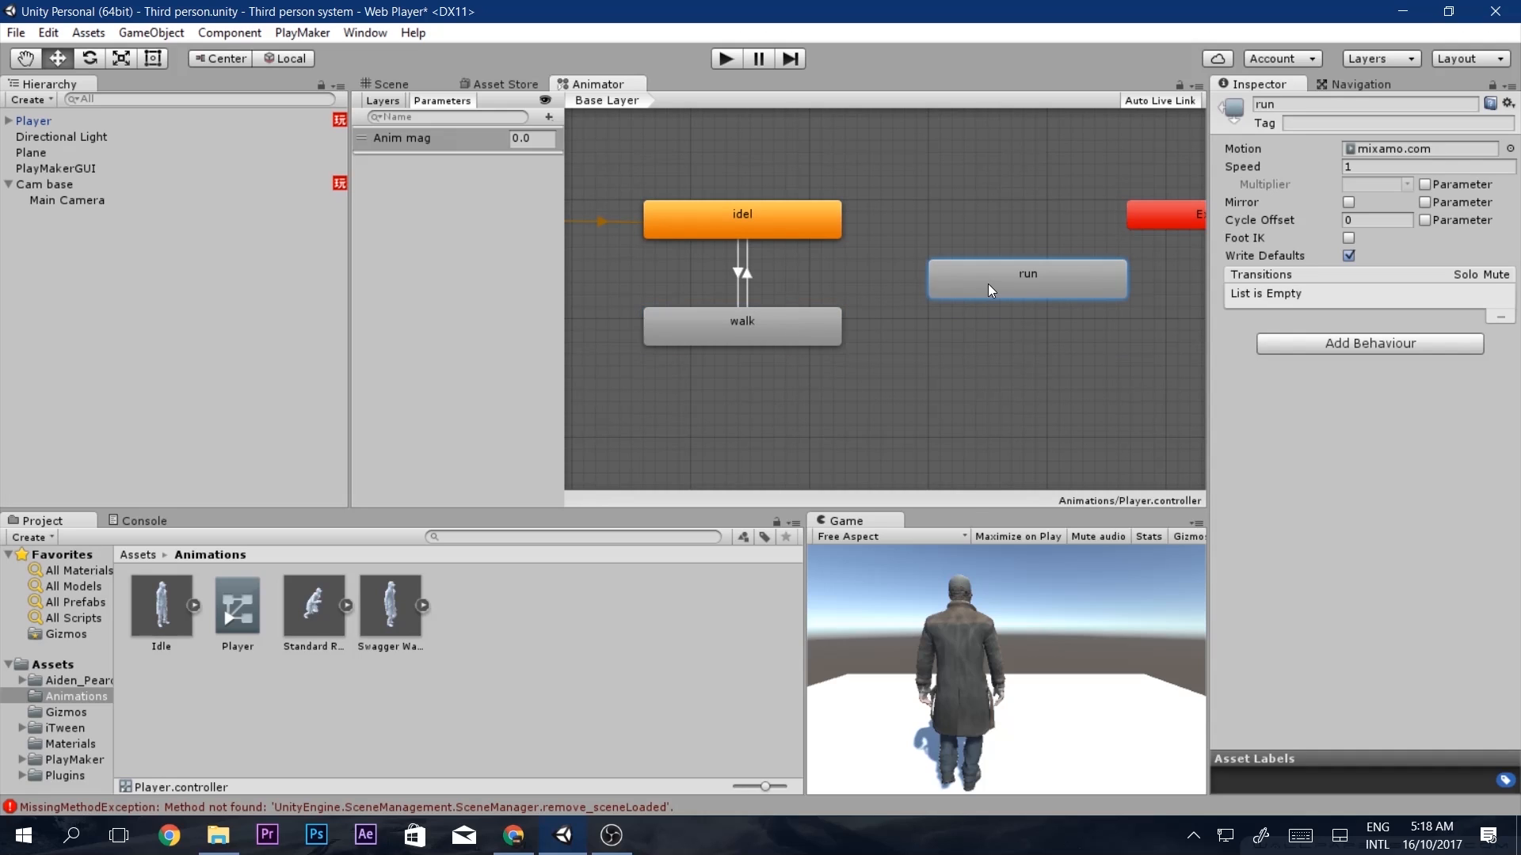
pyautogui.click(825, 218)
pyautogui.click(949, 266)
pyautogui.click(792, 213)
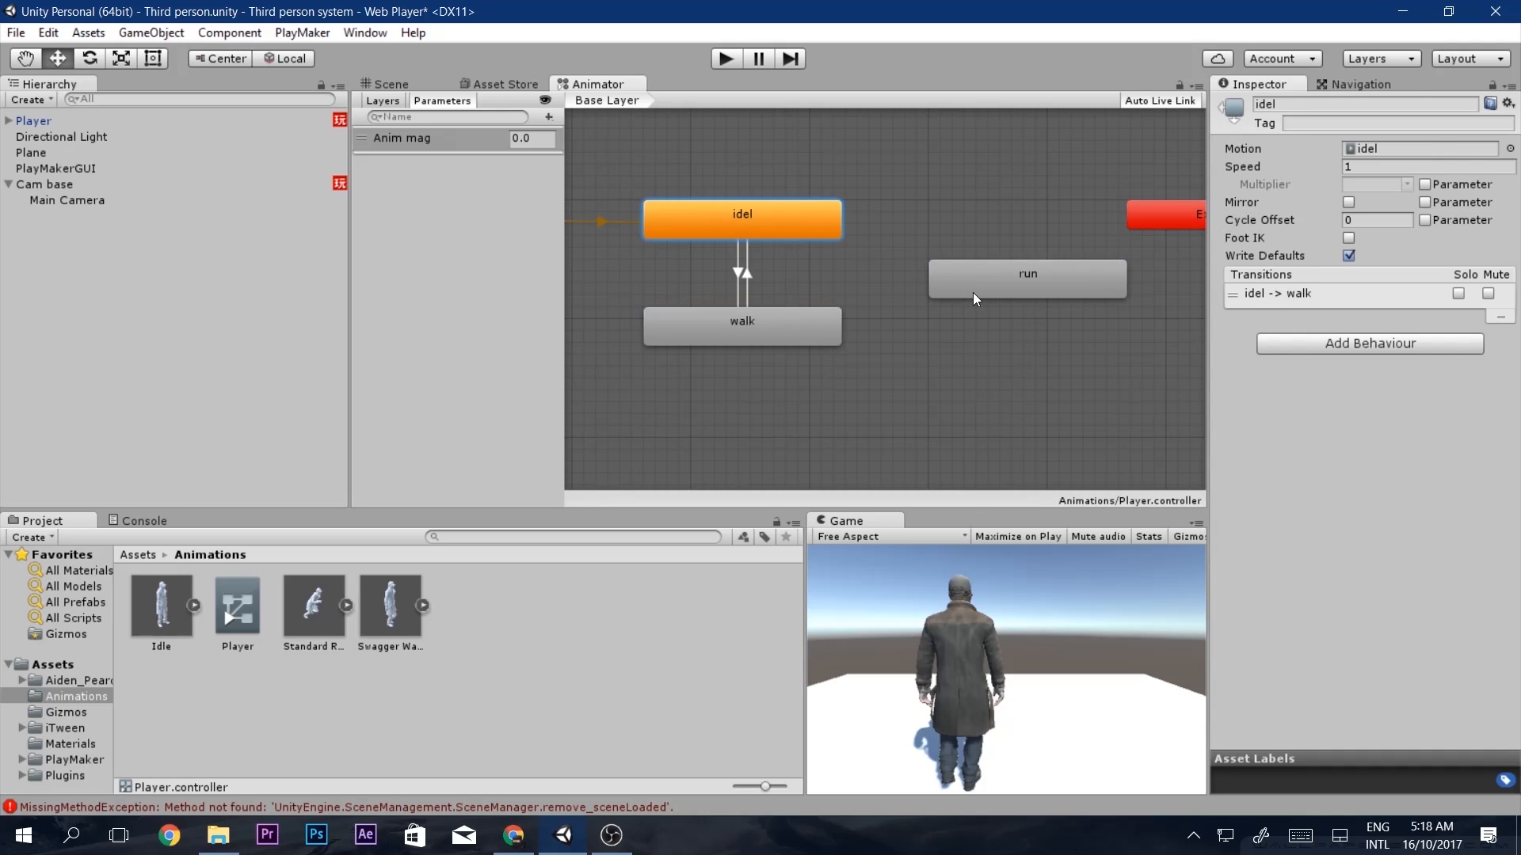
pyautogui.click(941, 282)
pyautogui.rightClick(814, 330)
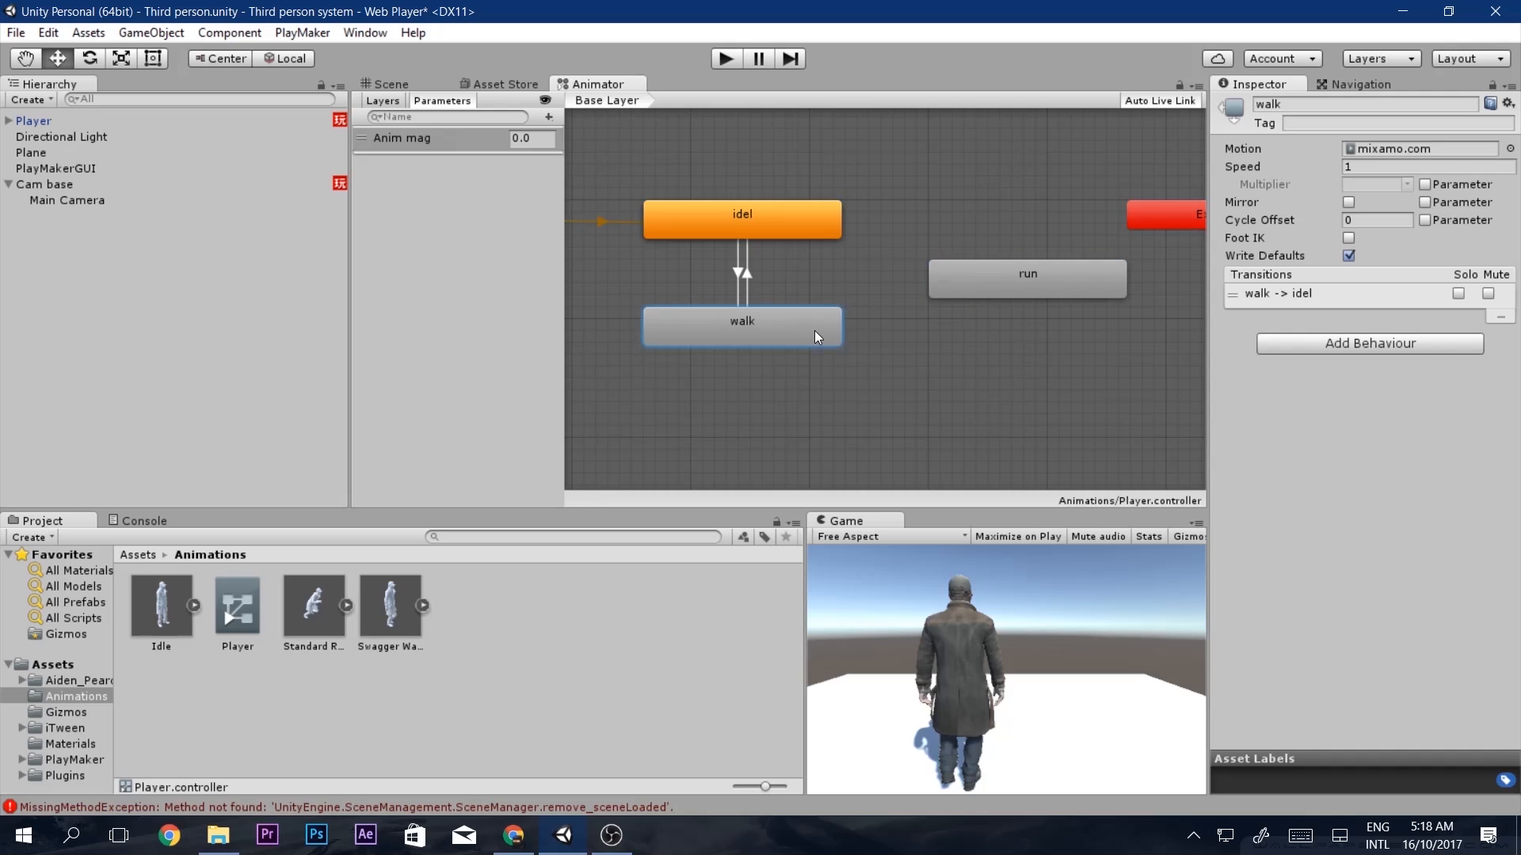
pyautogui.click(882, 345)
pyautogui.click(1024, 273)
pyautogui.rightClick(1025, 273)
pyautogui.click(1046, 285)
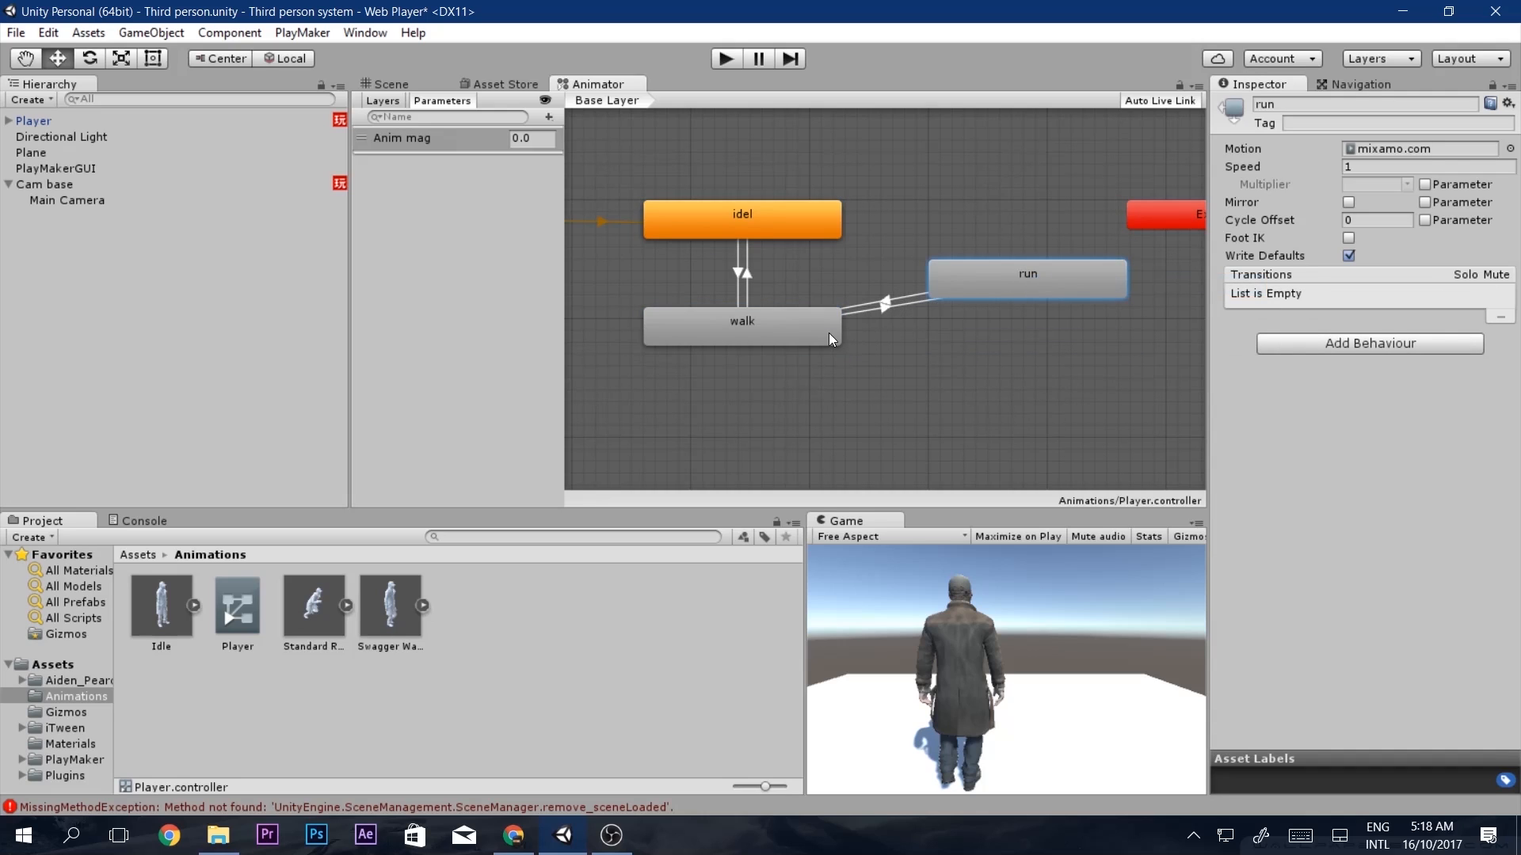
pyautogui.click(829, 333)
# Add a Bool parameter named Run to the Player animator controller.
pyautogui.click(548, 116)
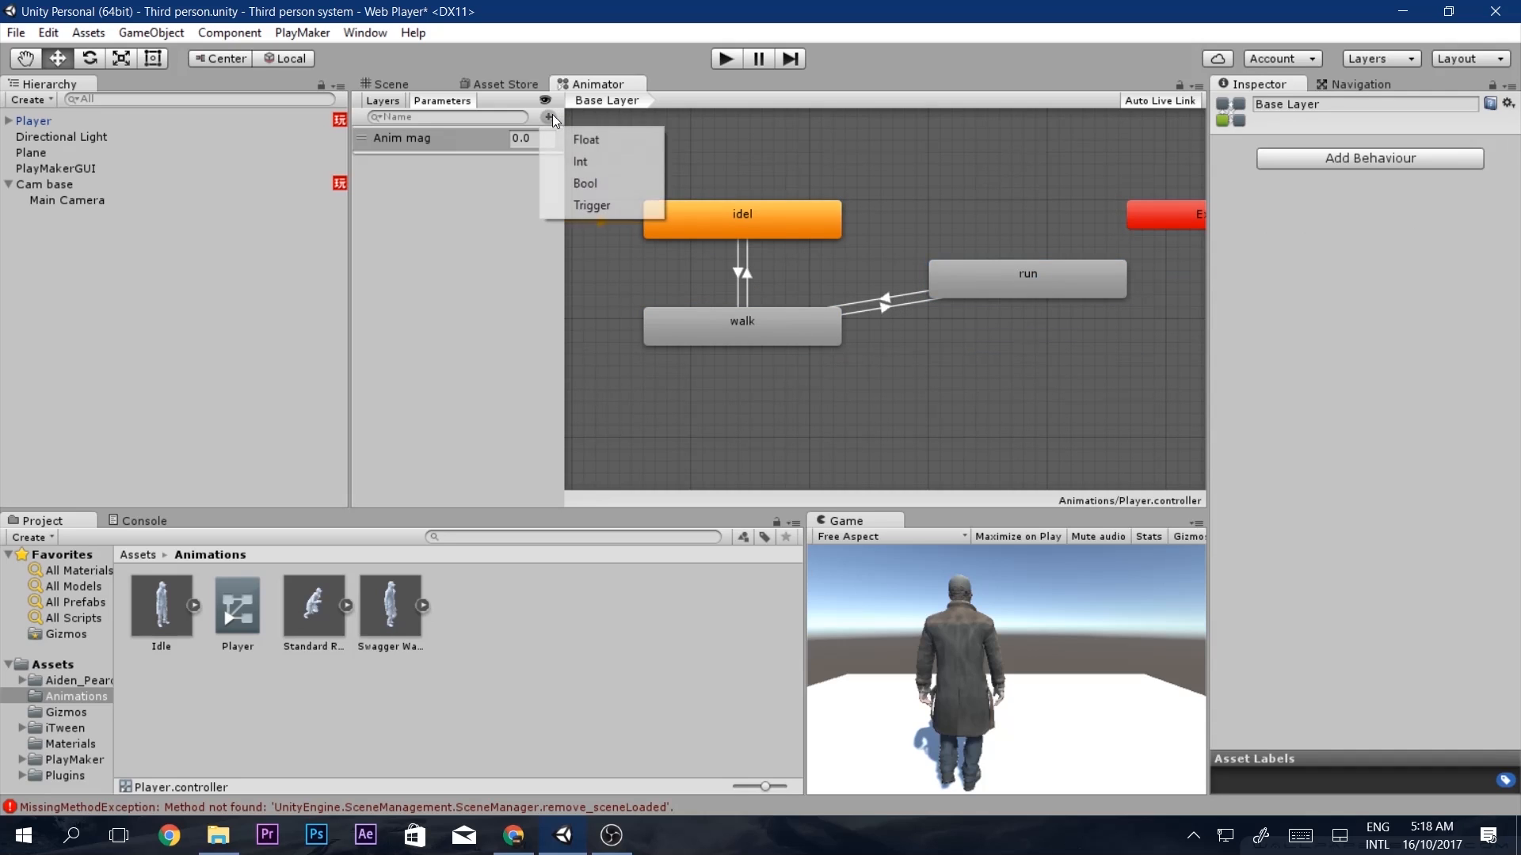
pyautogui.click(589, 193)
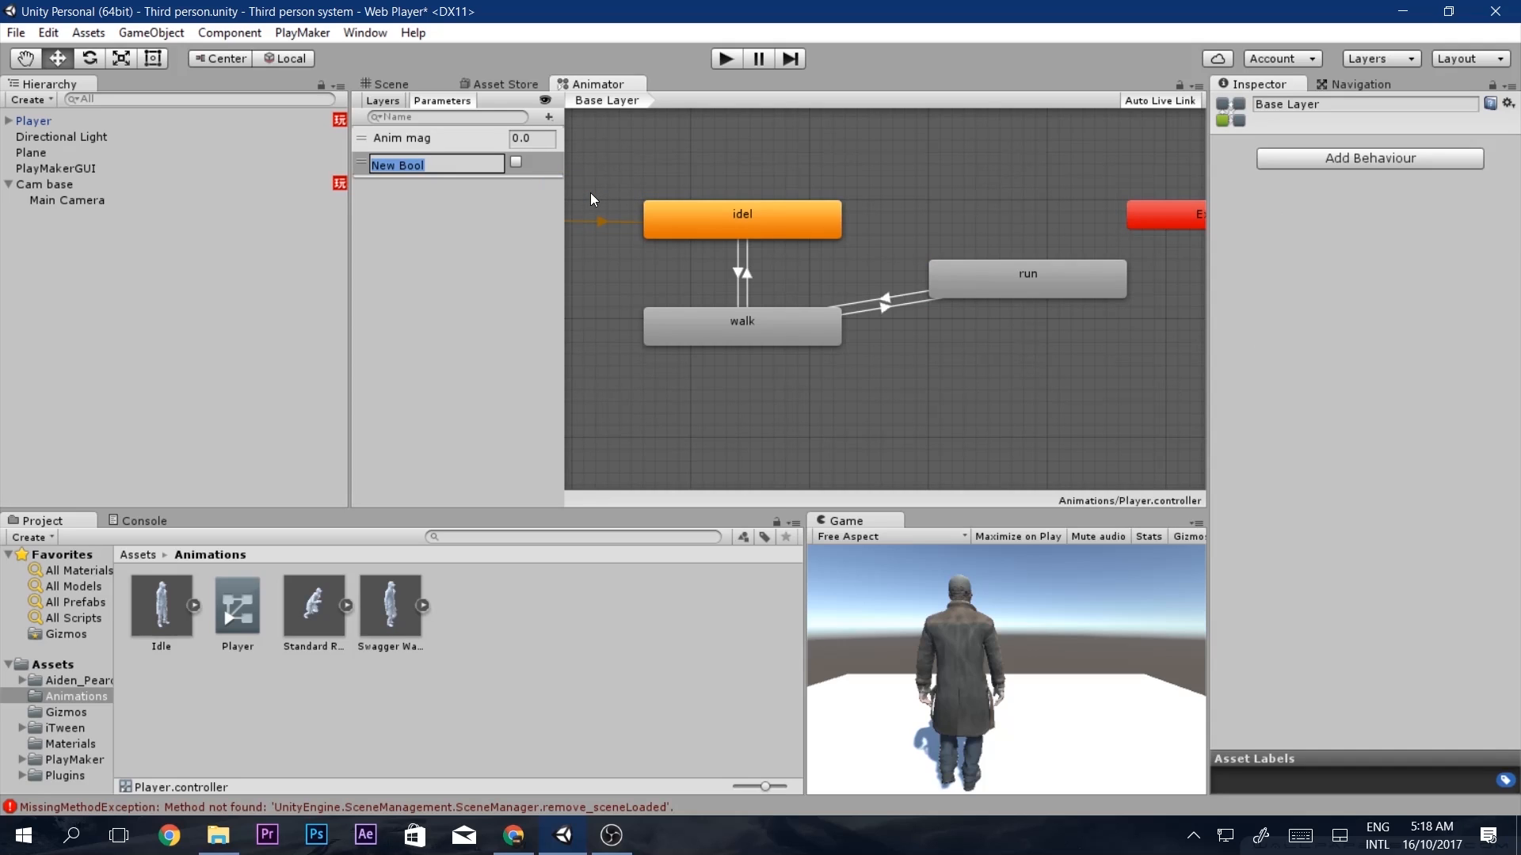
pyautogui.write('Run')
pyautogui.press('Return')
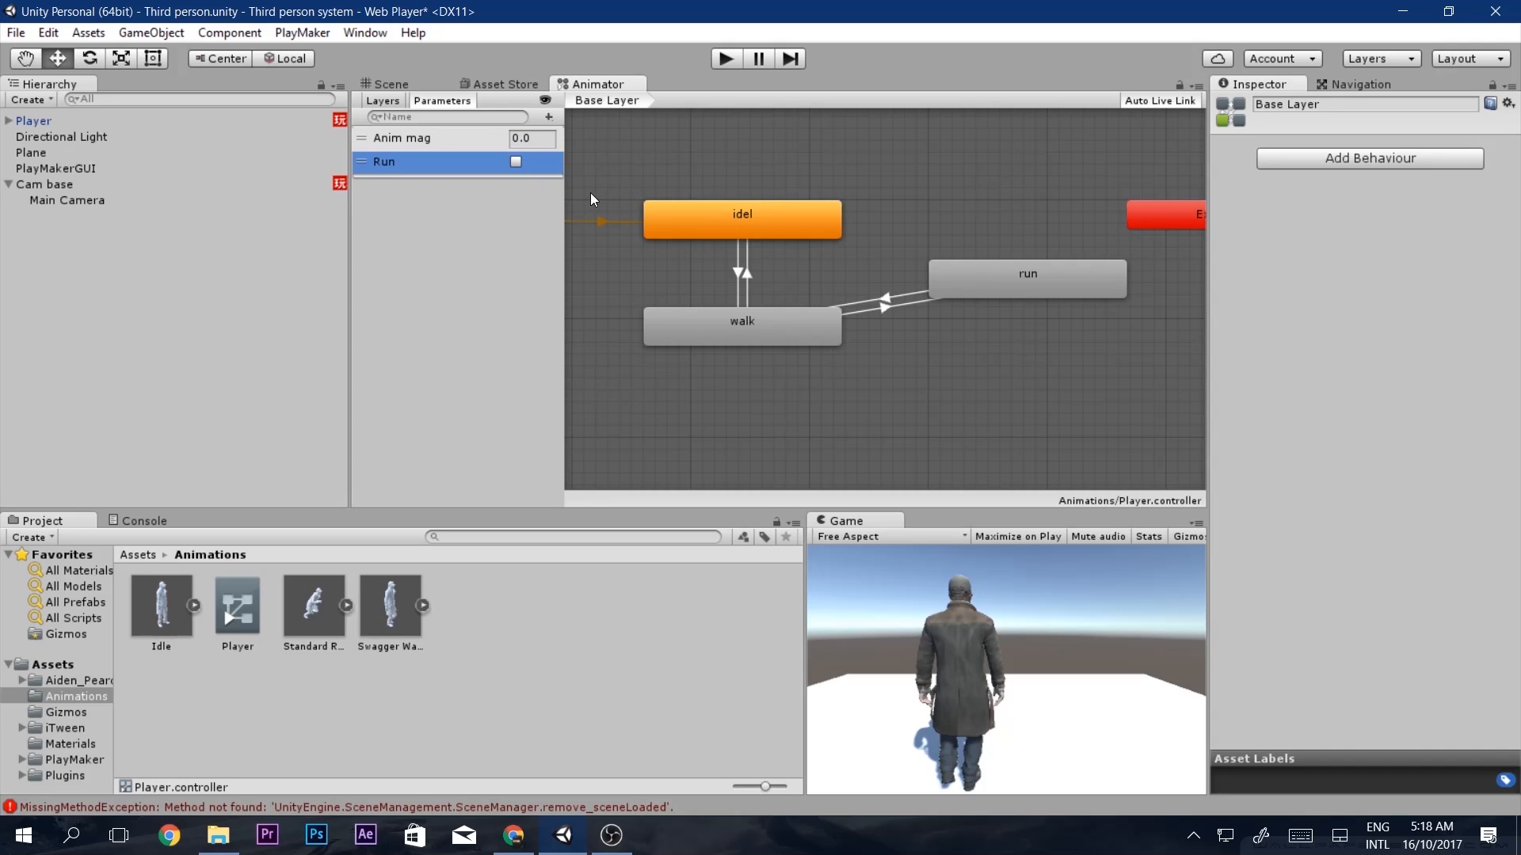
# Give the run-to-walk transition the condition Run false and turn off its Has Exit Time.
pyautogui.click(884, 297)
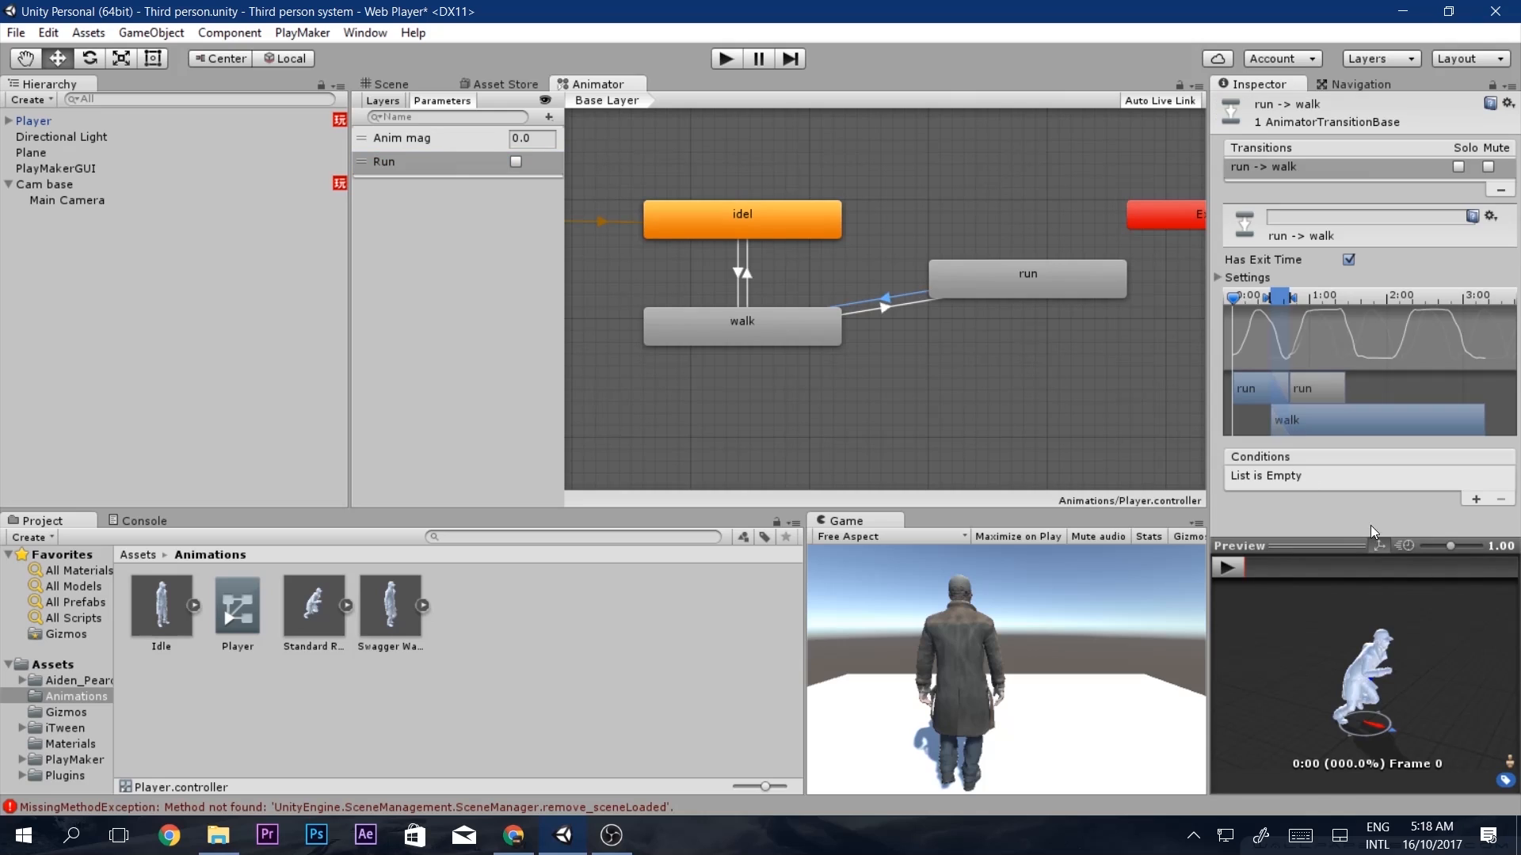
pyautogui.click(1476, 500)
pyautogui.click(1367, 477)
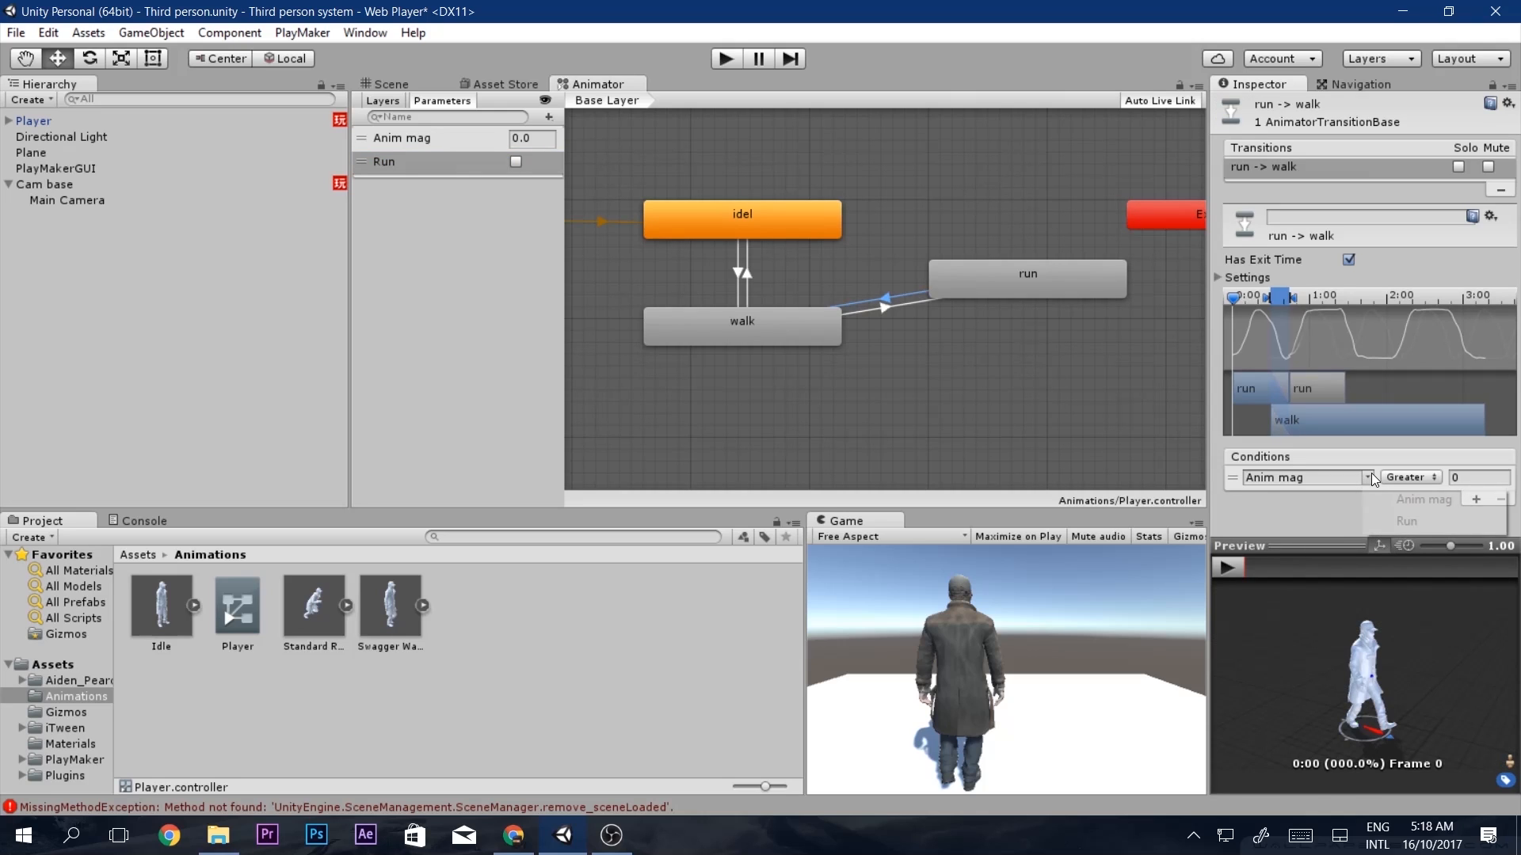
pyautogui.click(1399, 521)
pyautogui.click(1437, 475)
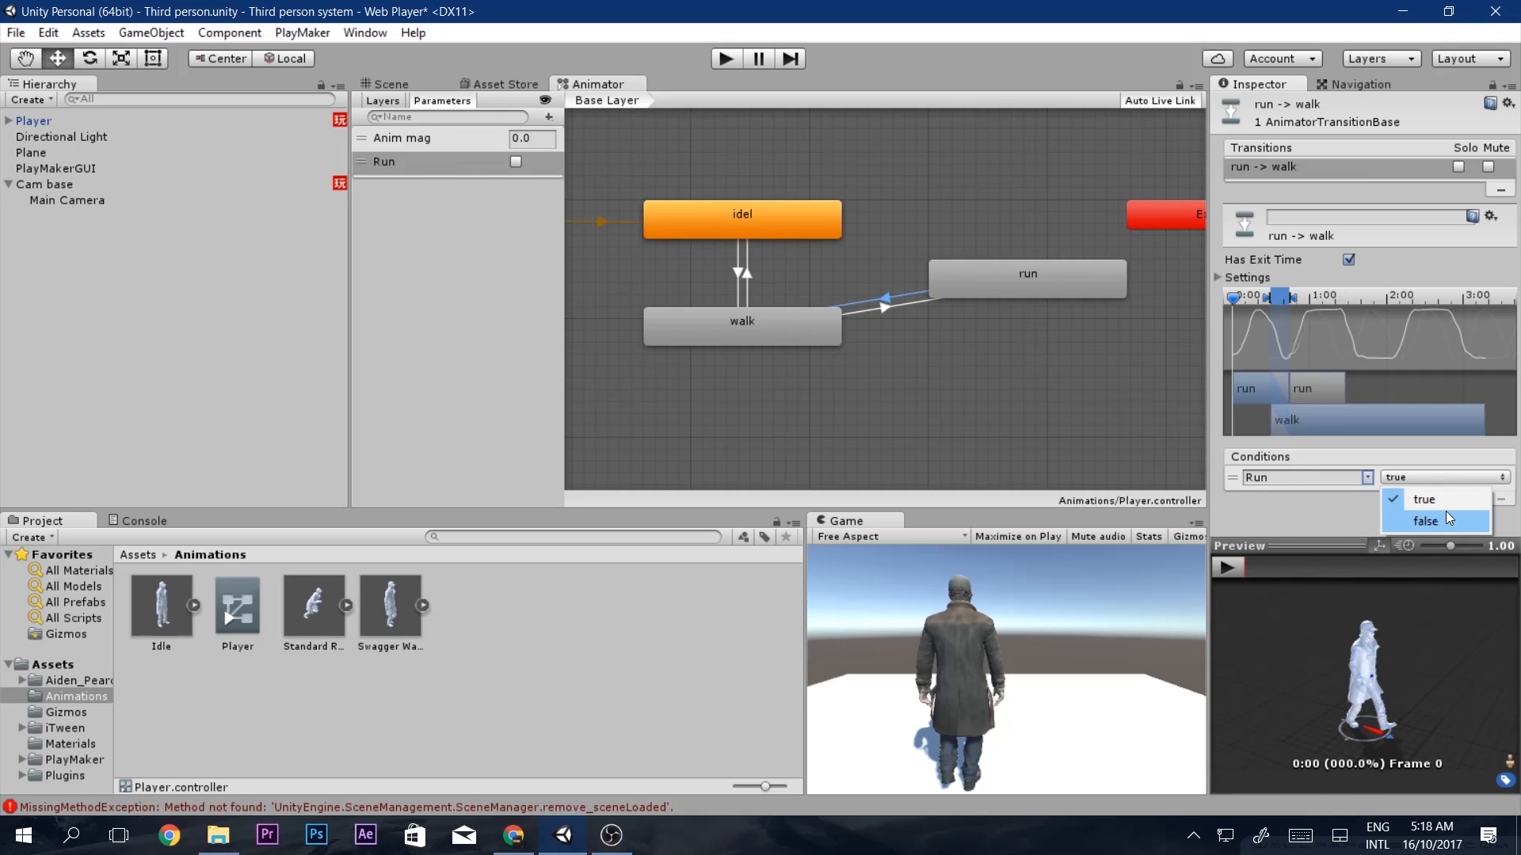
pyautogui.click(1424, 520)
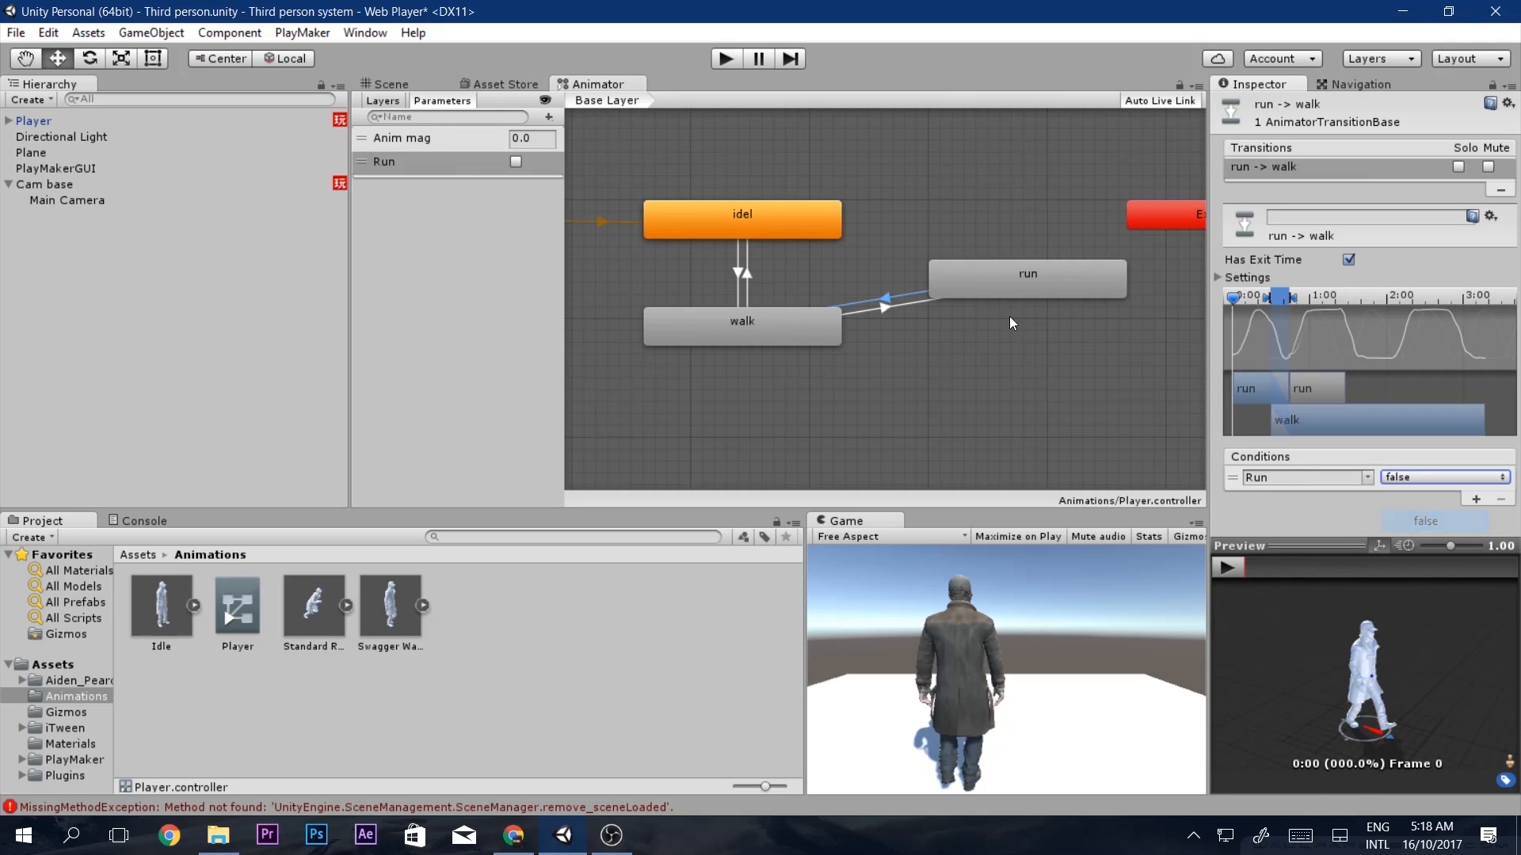
pyautogui.click(1349, 260)
# Give the walk-to-run transition the condition Run true.
pyautogui.click(909, 302)
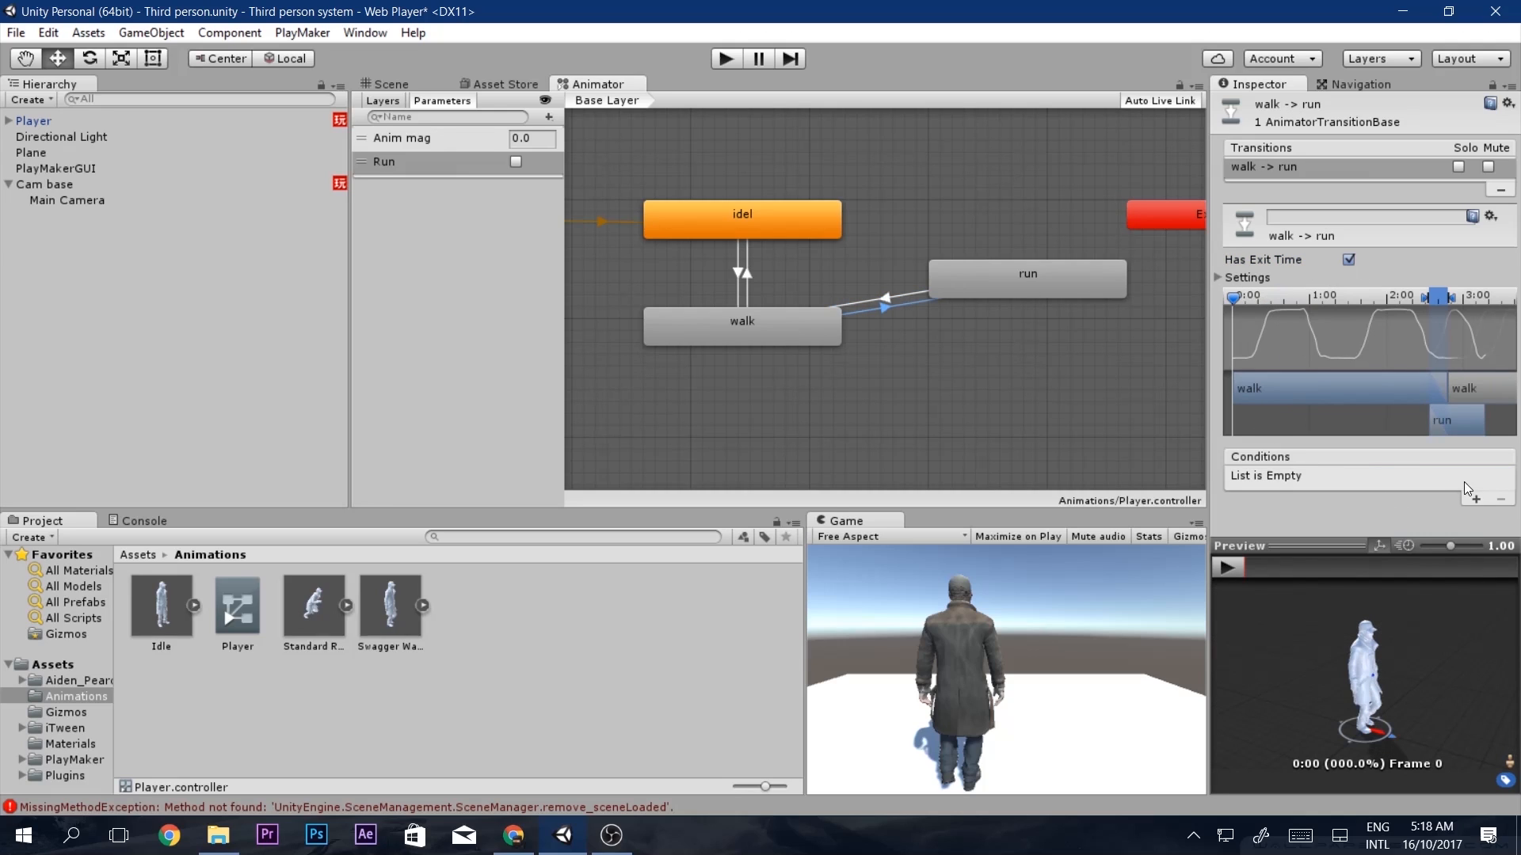
pyautogui.click(1475, 499)
pyautogui.click(1367, 478)
pyautogui.click(1430, 520)
pyautogui.click(1432, 478)
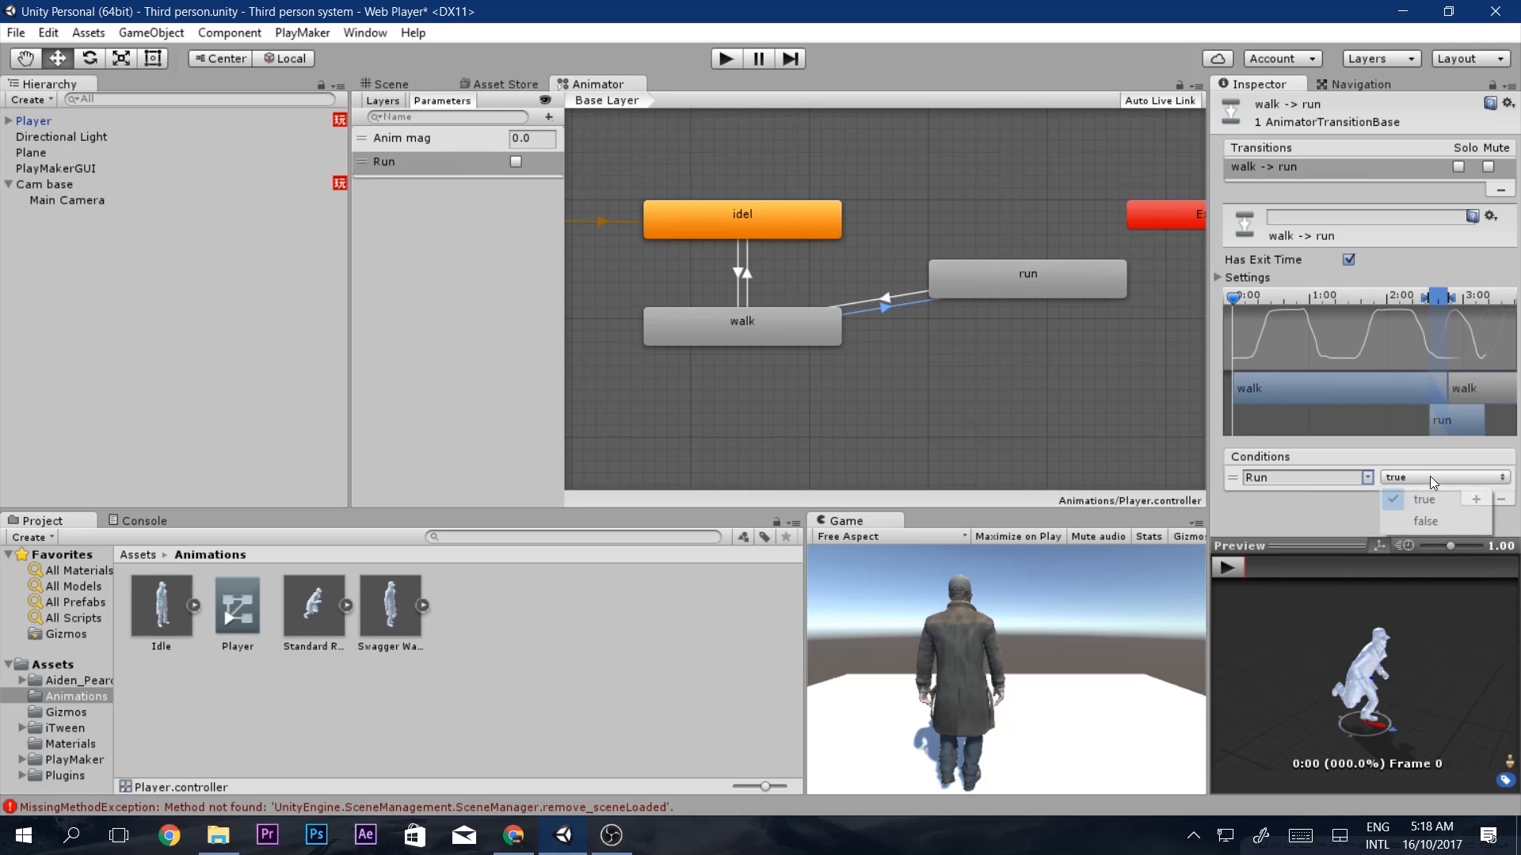
pyautogui.click(1423, 501)
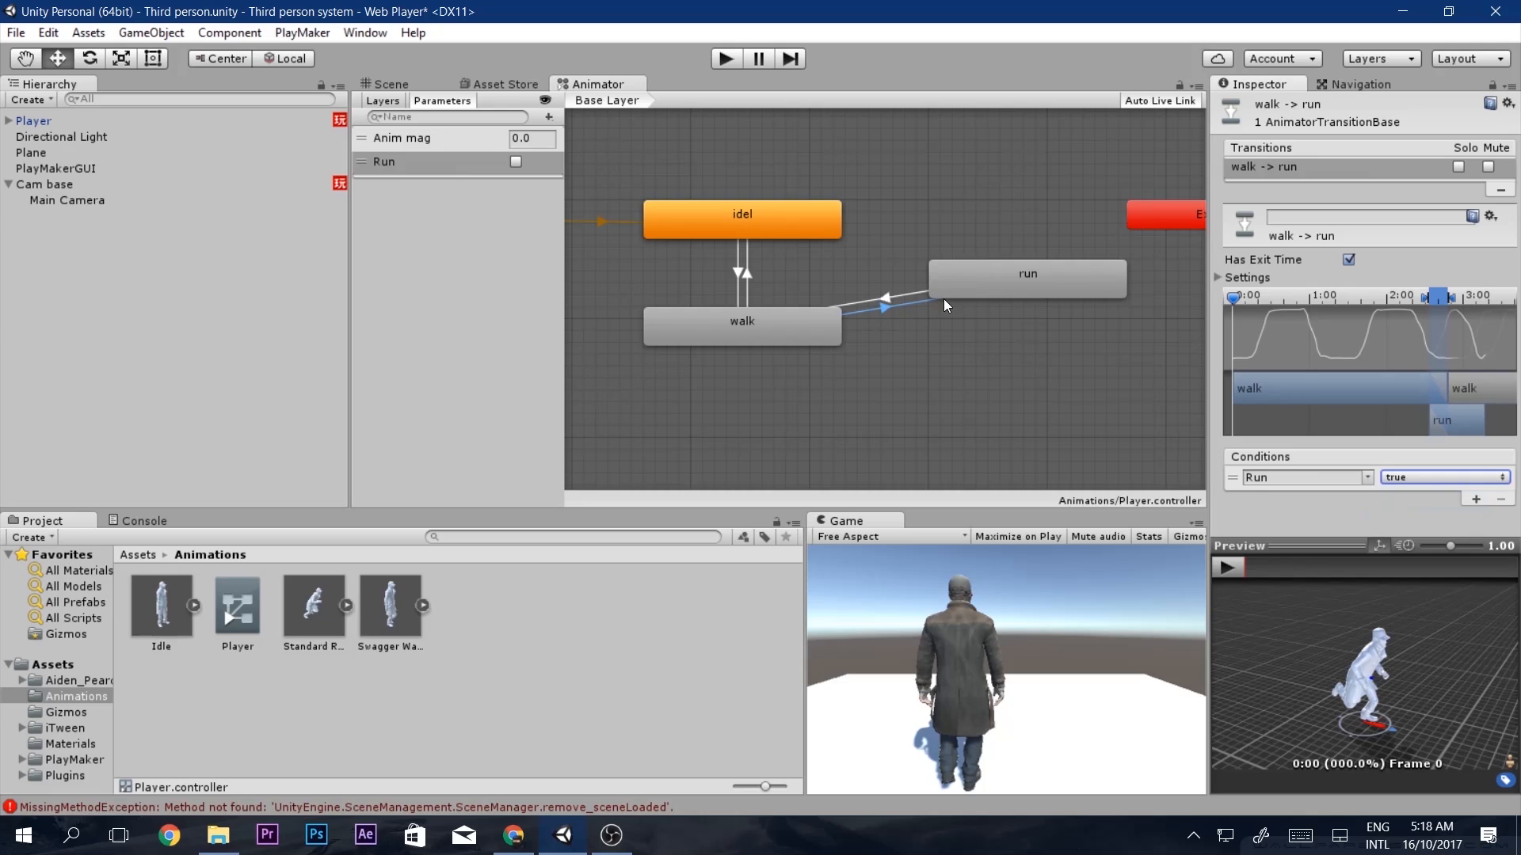
pyautogui.moveTo(943, 298); pyautogui.dragTo(957, 339, button='middle')
# Open the Player's Movement FSM in the PlayMaker editor and select its walk state.
pyautogui.click(203, 124)
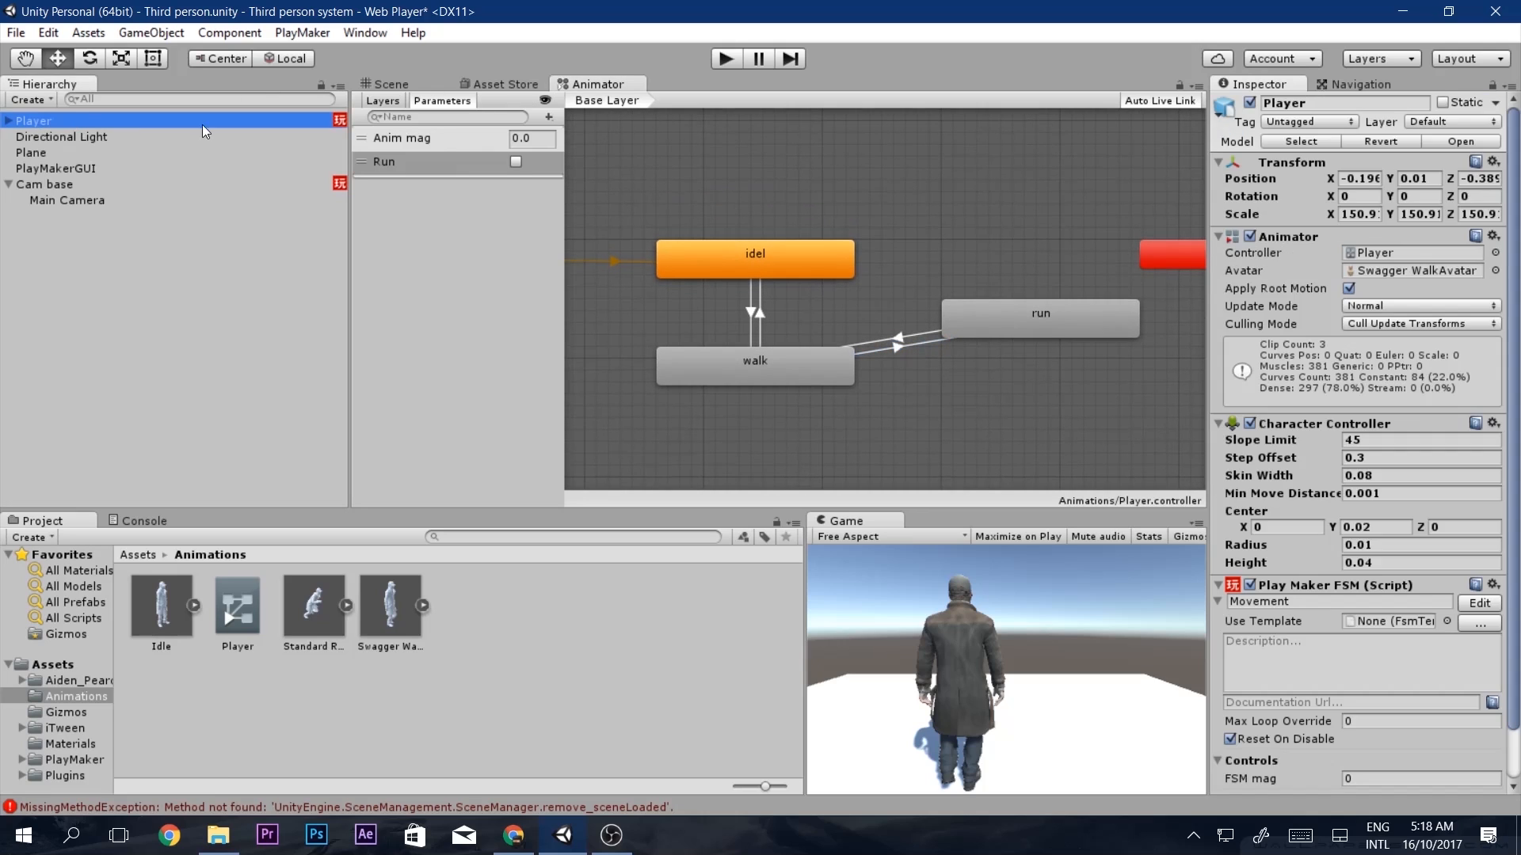
pyautogui.scroll(-3, 1340, 392)
pyautogui.click(1481, 548)
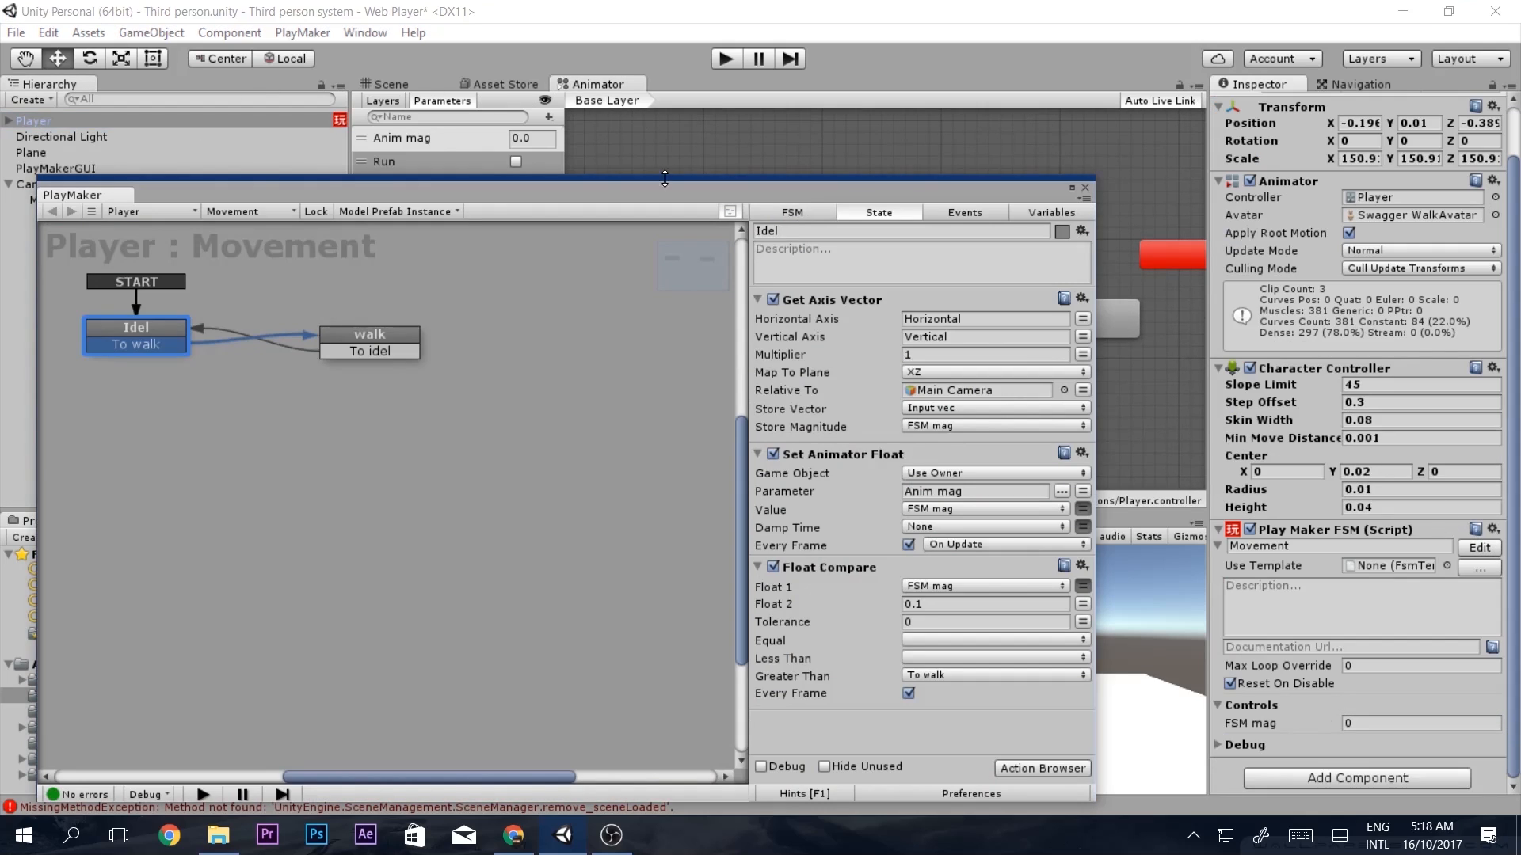
pyautogui.moveTo(665, 179); pyautogui.dragTo(749, 121)
pyautogui.click(444, 275)
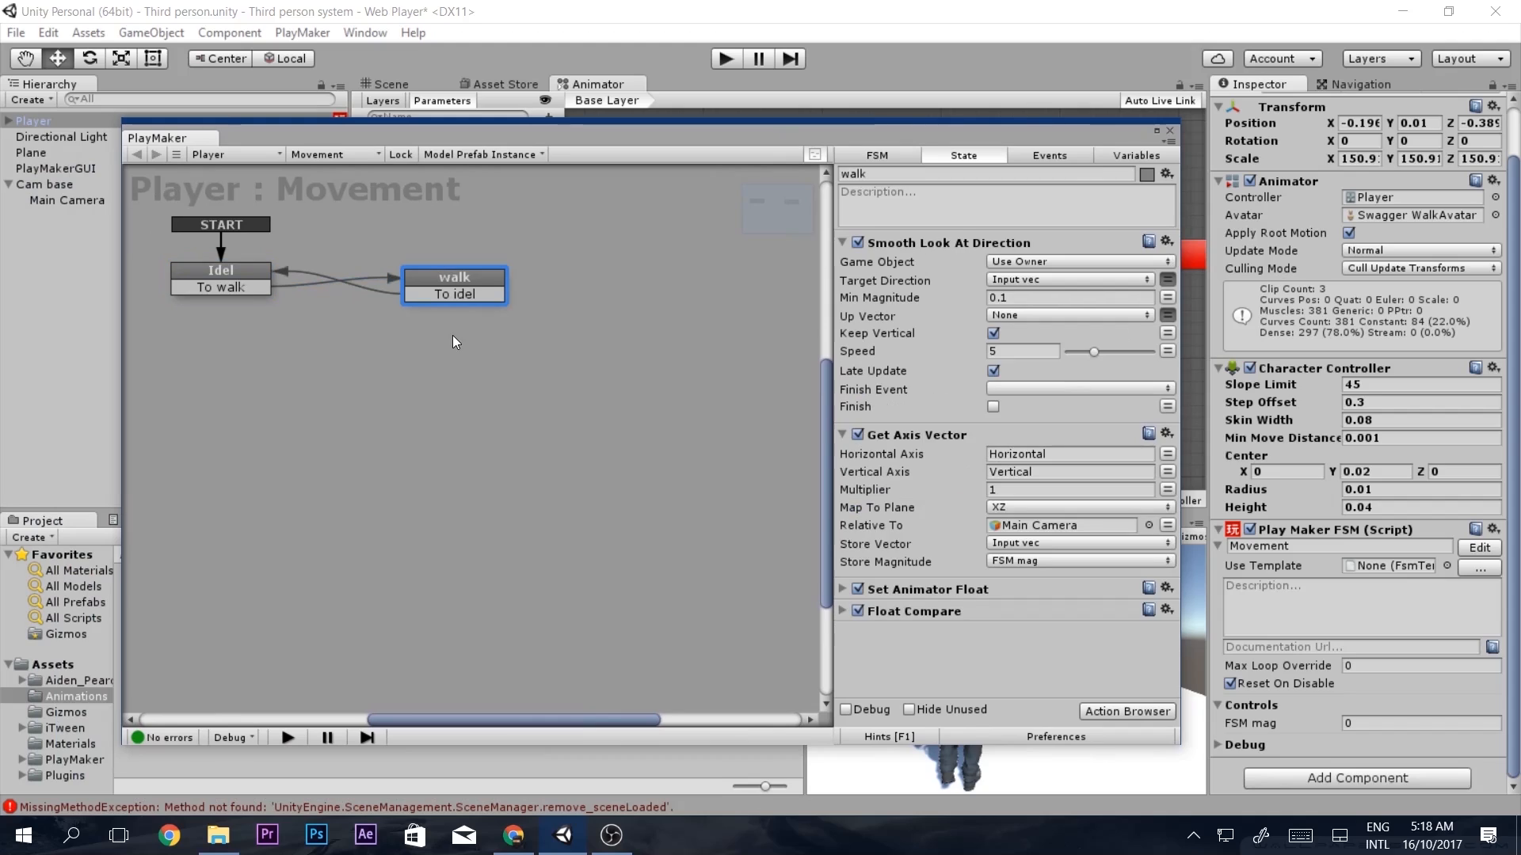
# Add a new state named Run below the Idel and walk states in the Movement FSM.
pyautogui.click(345, 379)
pyautogui.rightClick(273, 326)
pyautogui.click(292, 348)
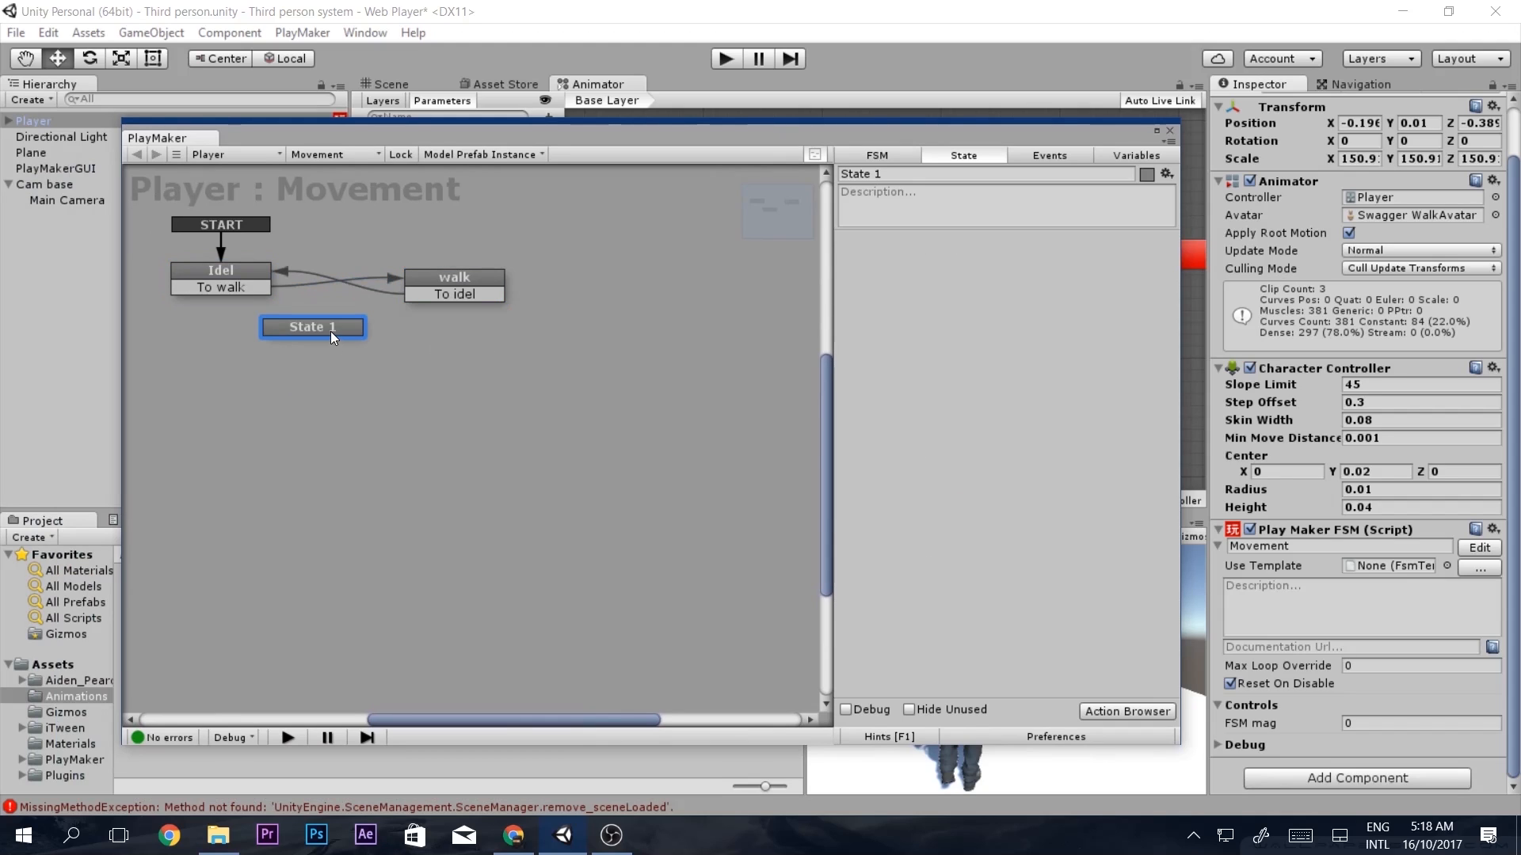
pyautogui.moveTo(330, 332); pyautogui.dragTo(344, 386)
pyautogui.click(938, 172)
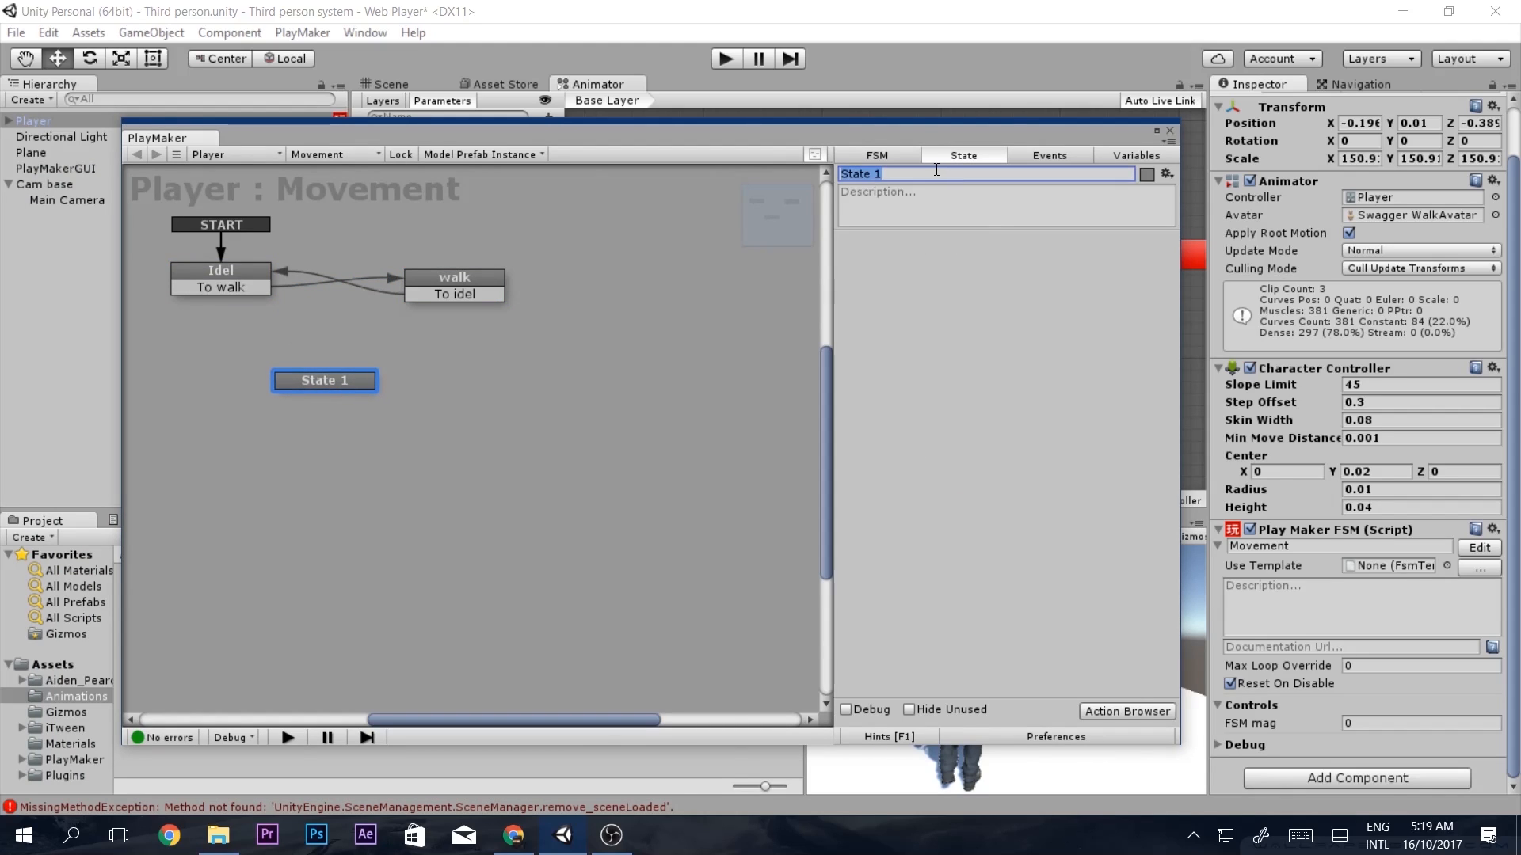
pyautogui.write('Run')
# Add a Get Button Down action to the walk state of the Movement FSM.
pyautogui.click(477, 294)
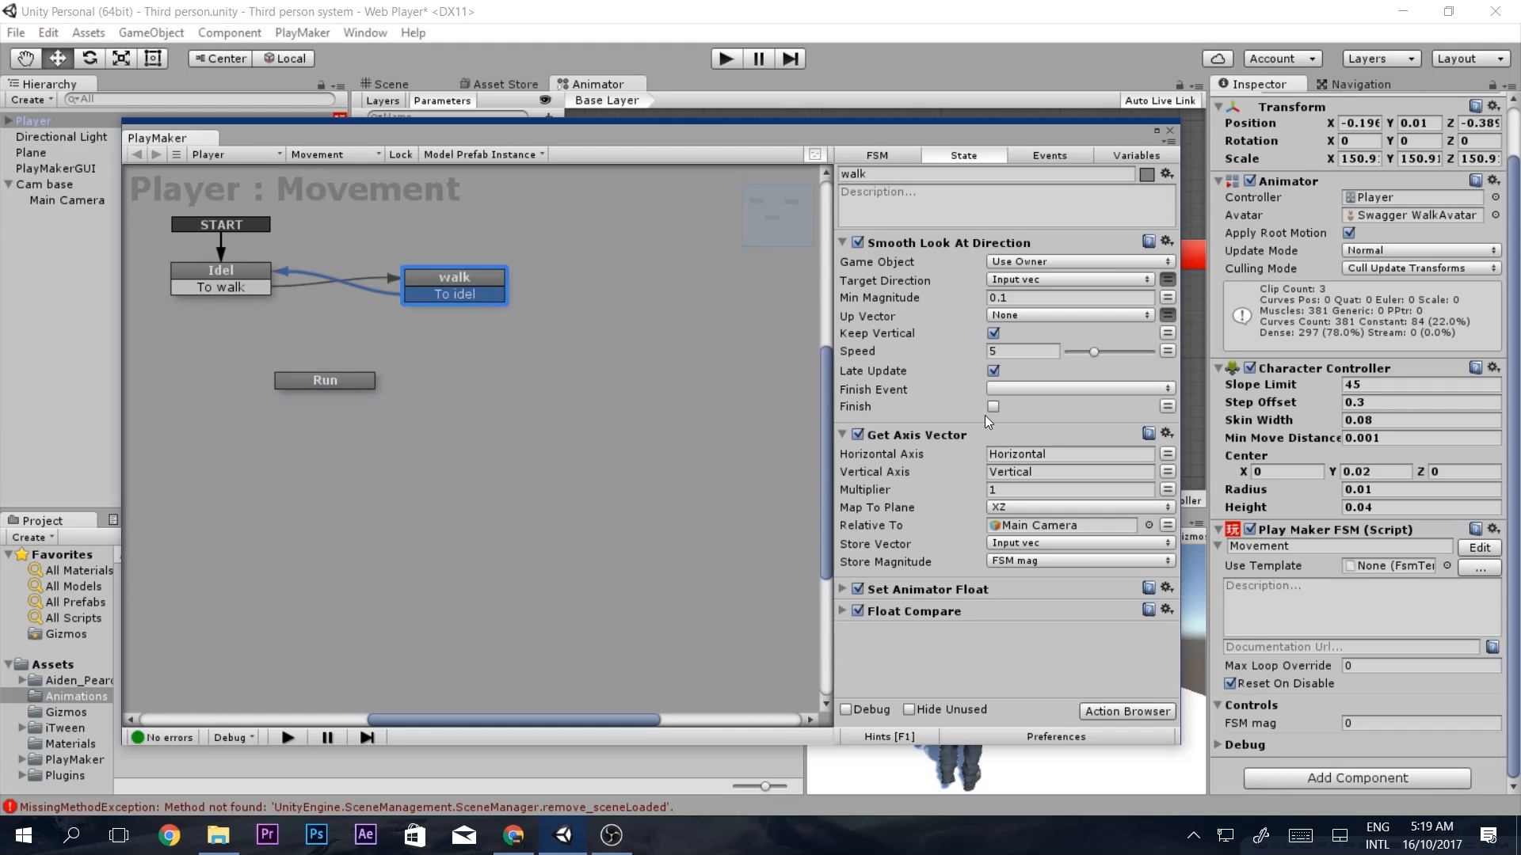
pyautogui.click(842, 243)
pyautogui.click(843, 263)
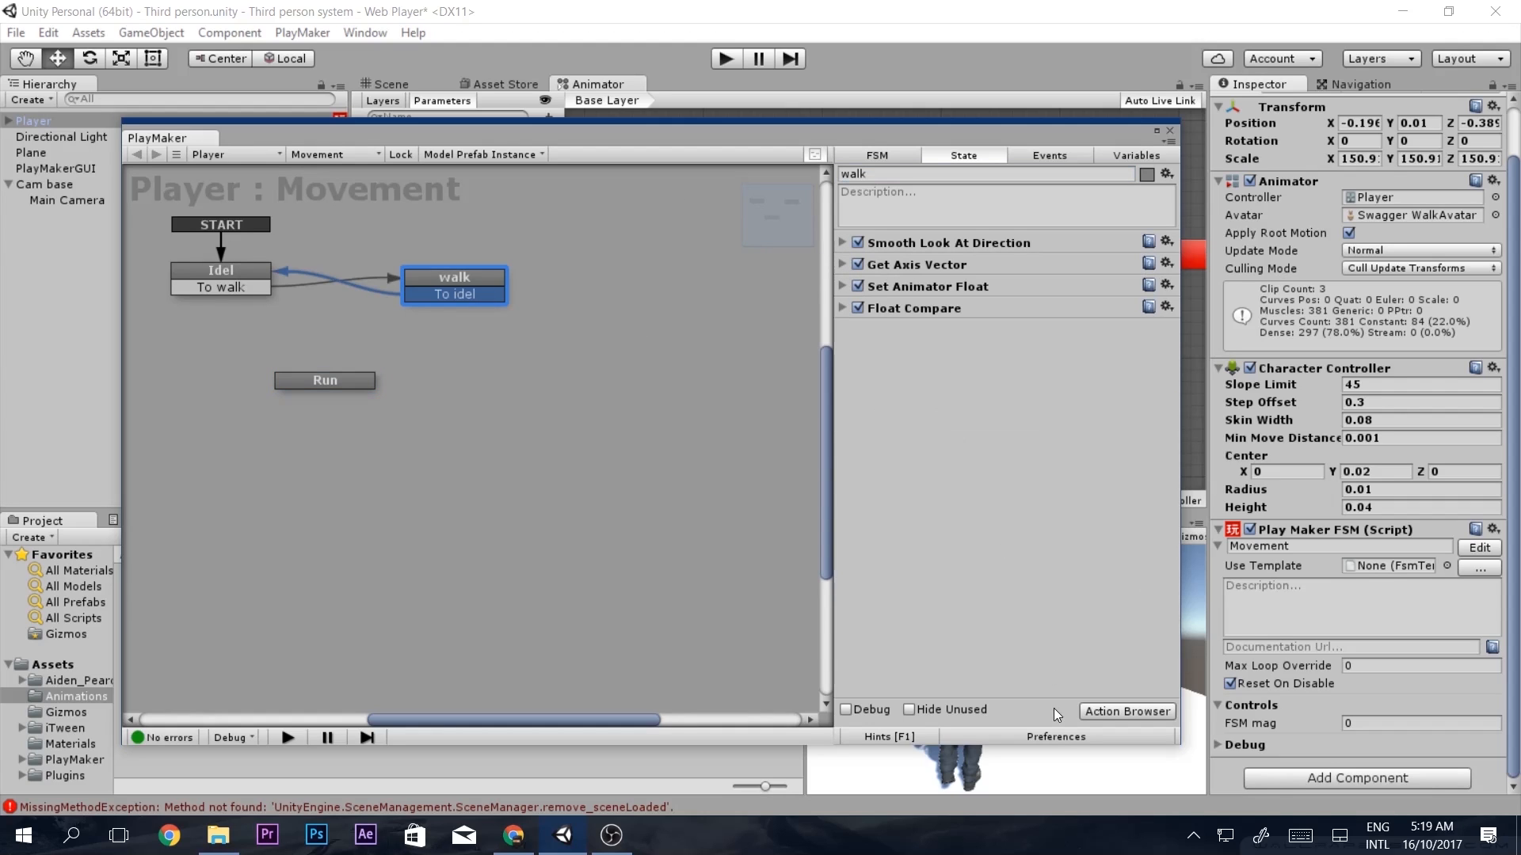
pyautogui.click(1100, 715)
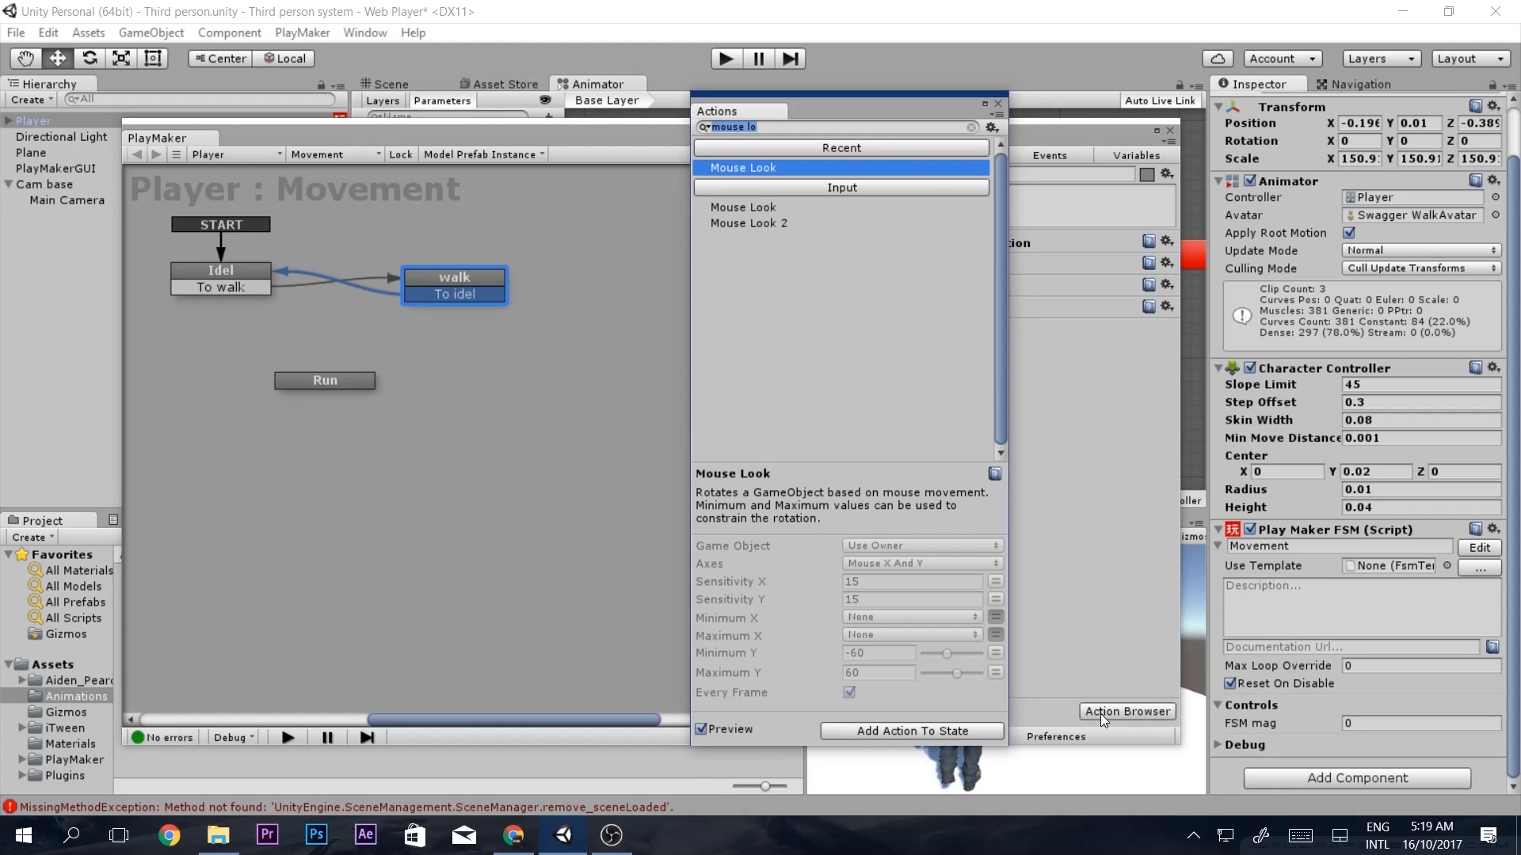
pyautogui.write('get b')
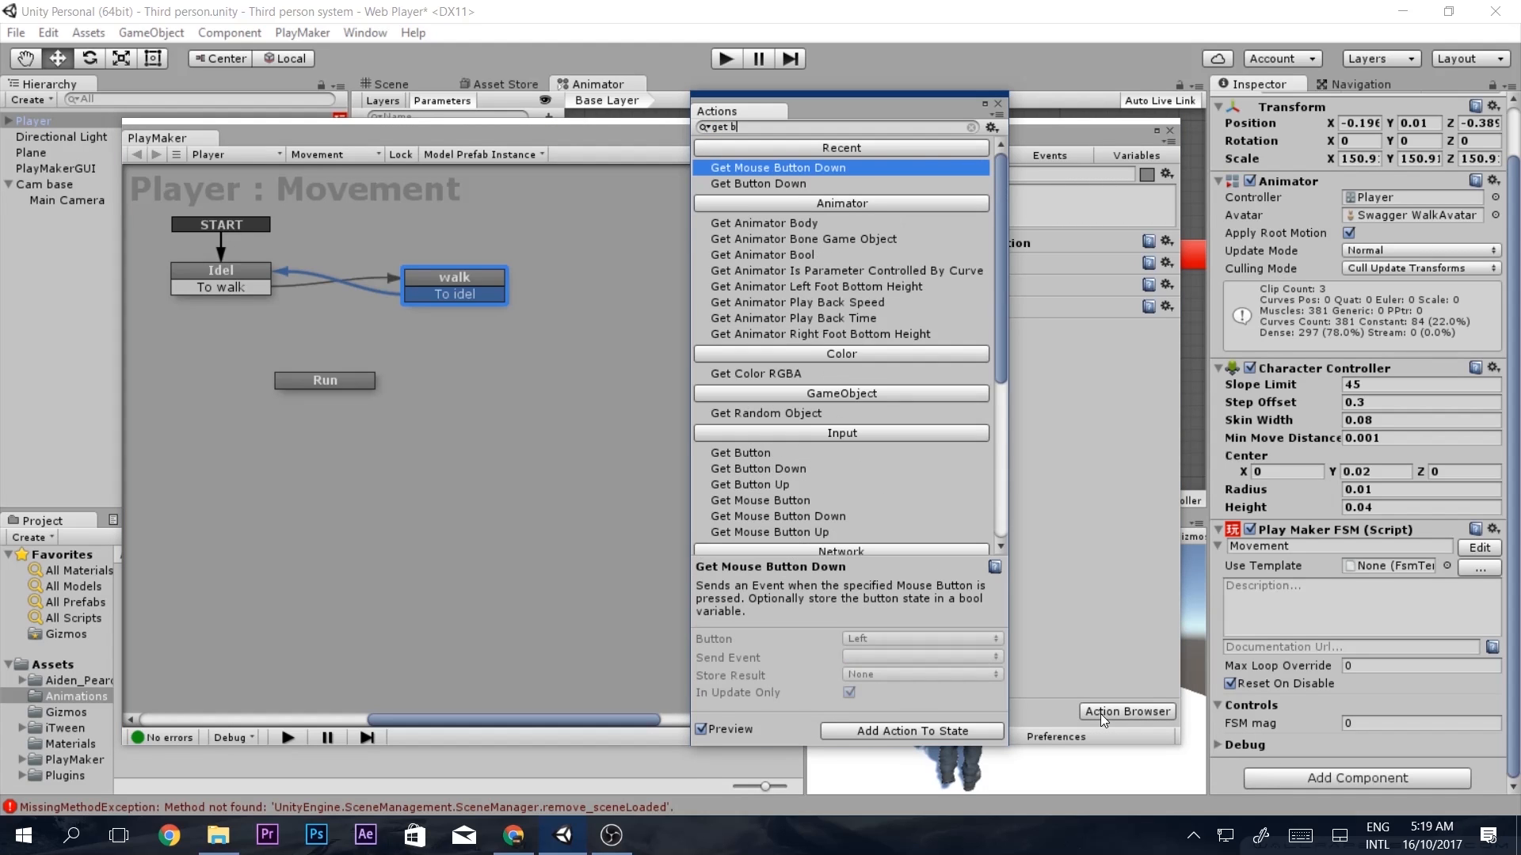
pyautogui.write('utton down')
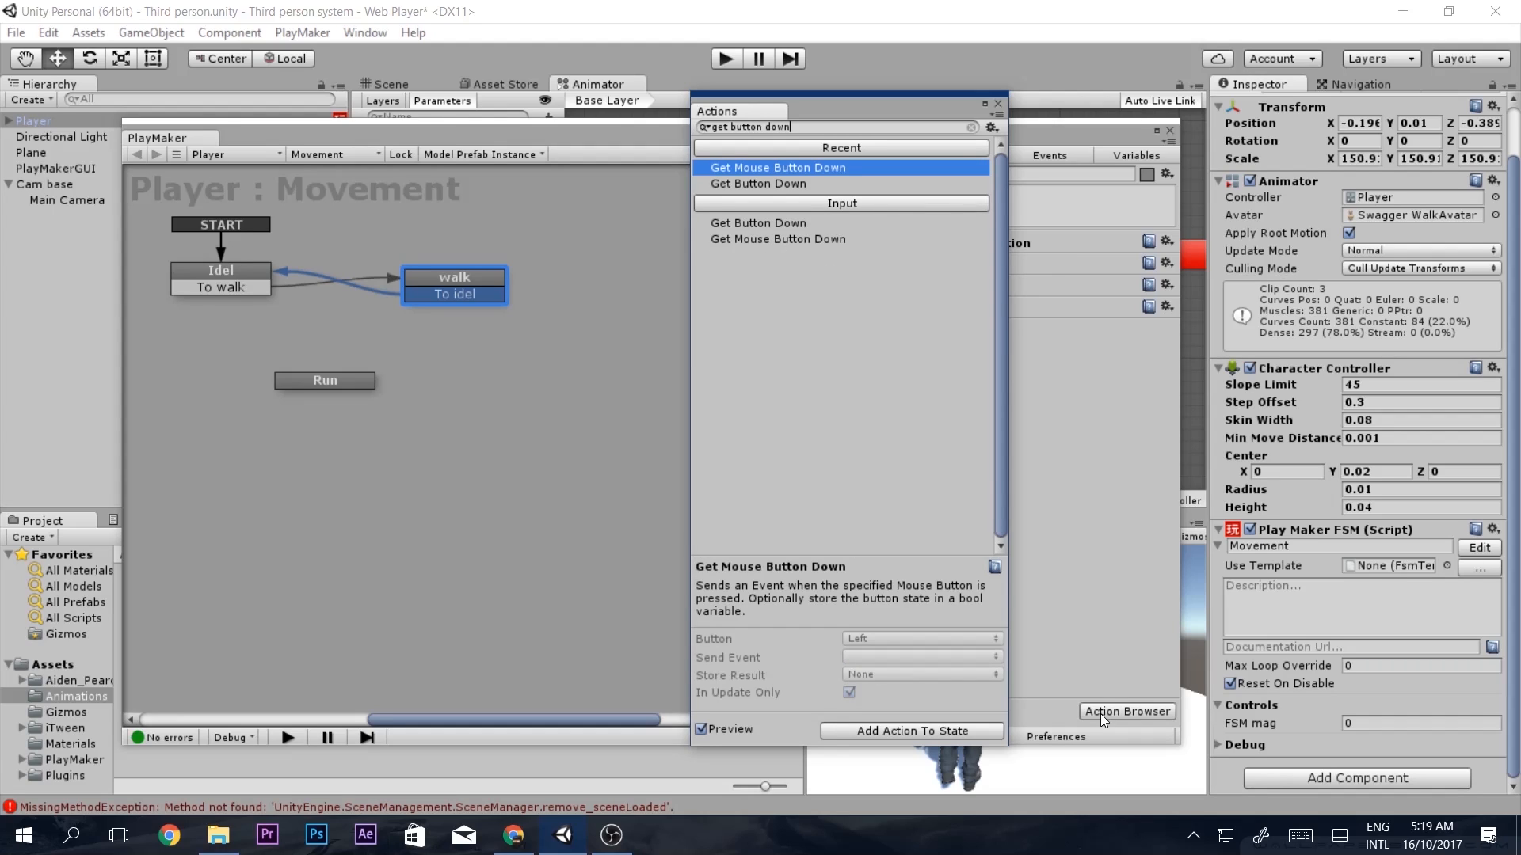
pyautogui.press('Down')
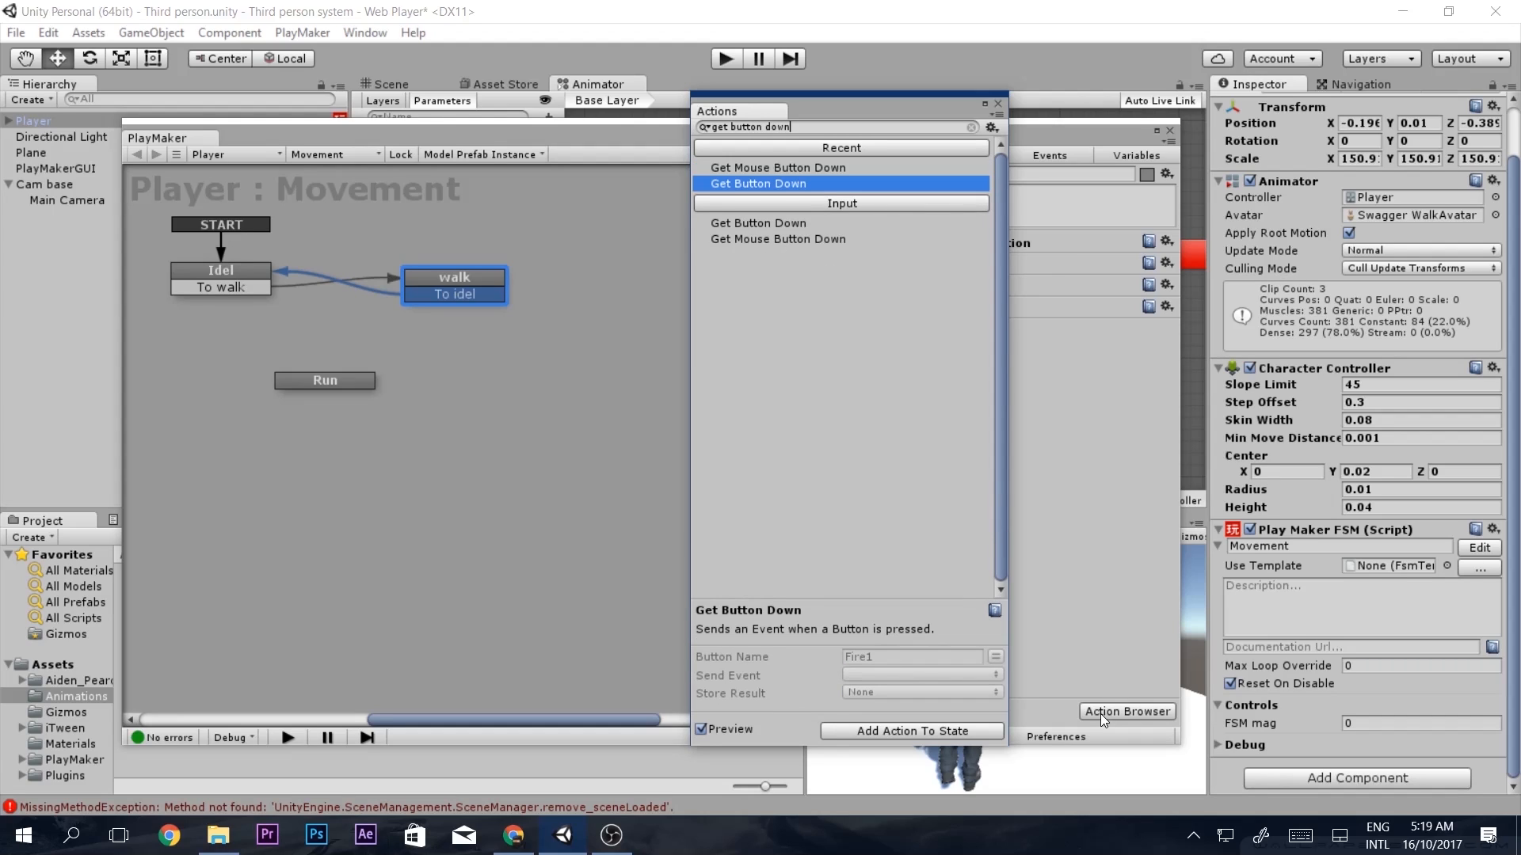
pyautogui.press('Return')
pyautogui.click(998, 103)
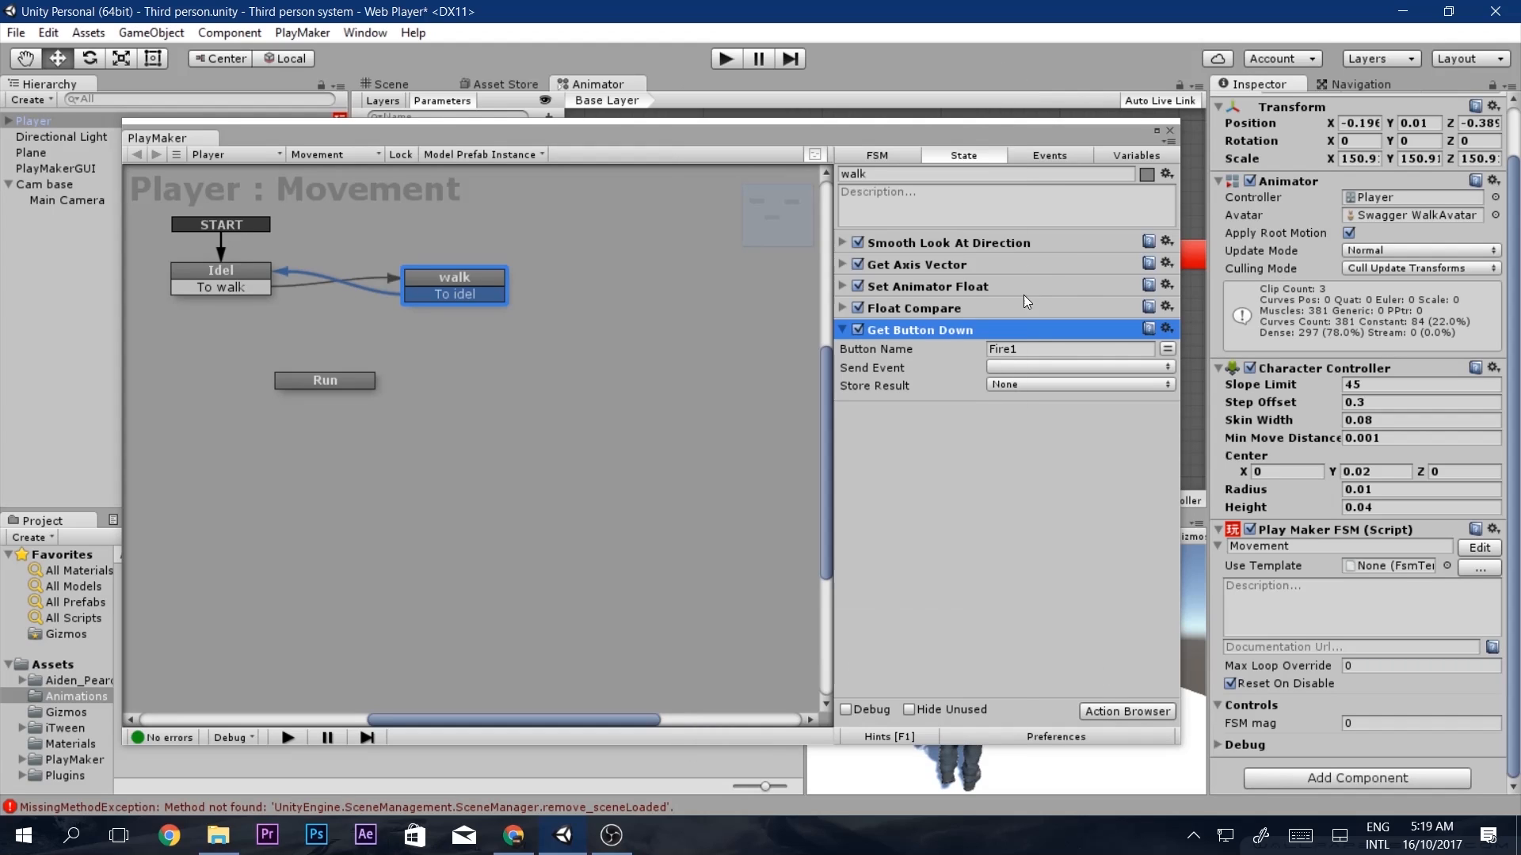
# Set the Get Button Down action's button name to Fire3 and make it send a new event named Run.
pyautogui.click(1036, 350)
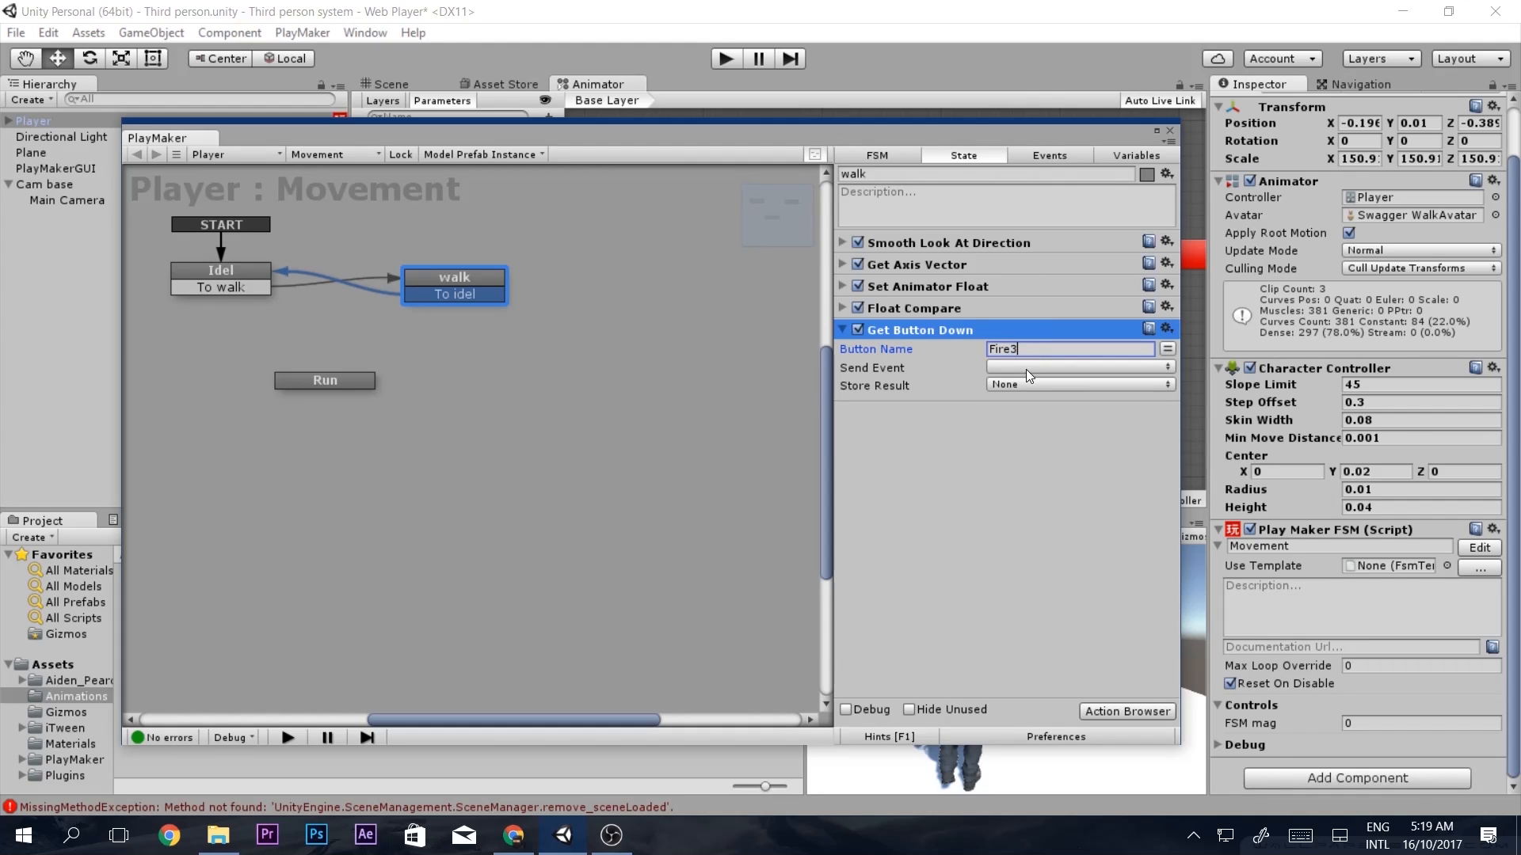
pyautogui.click(1025, 370)
pyautogui.click(1074, 530)
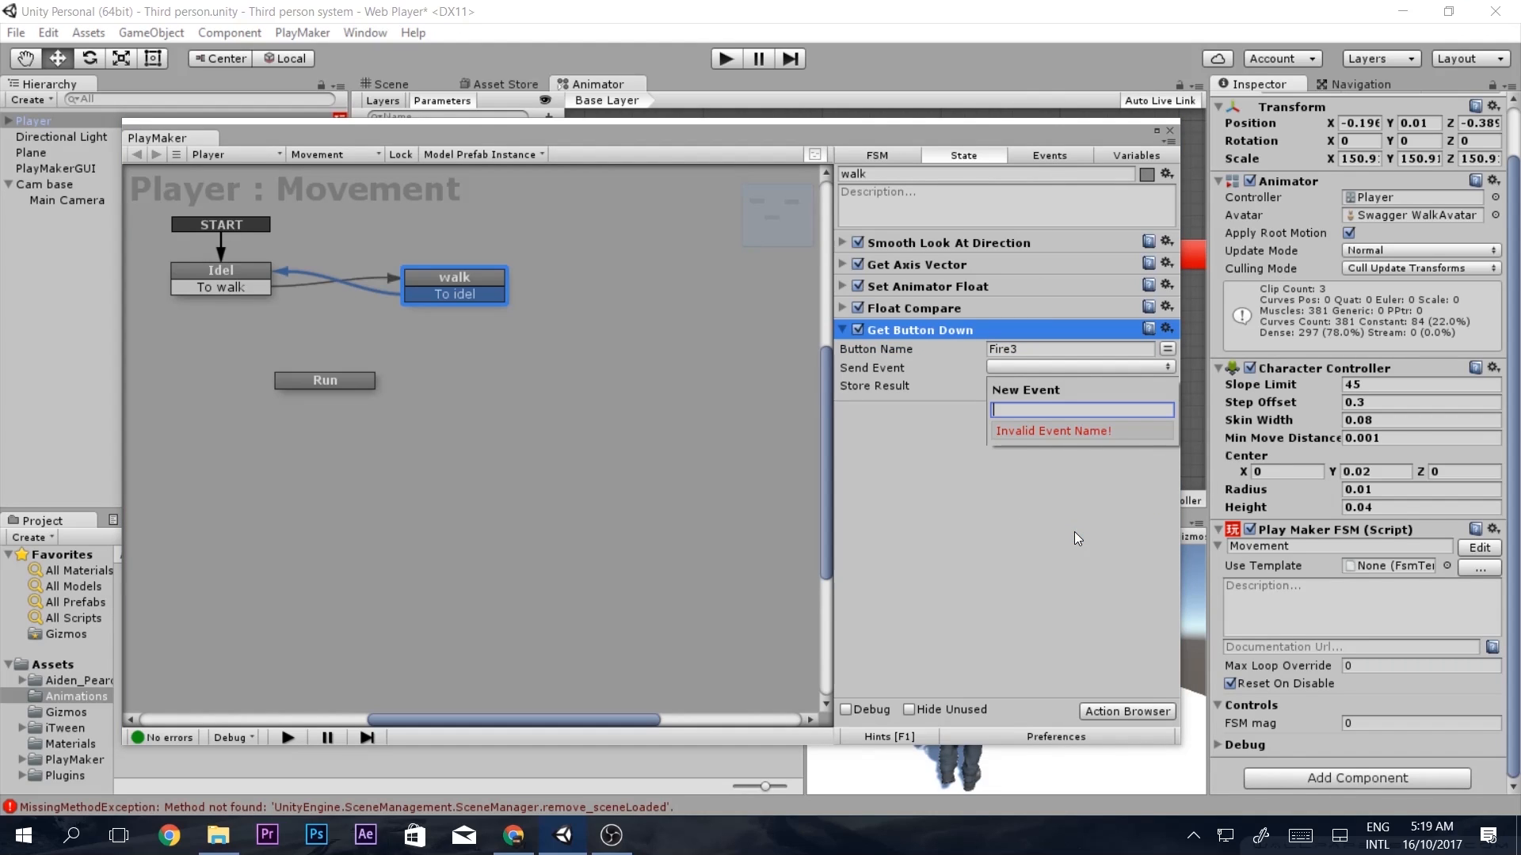
pyautogui.write('Run')
pyautogui.press('Return')
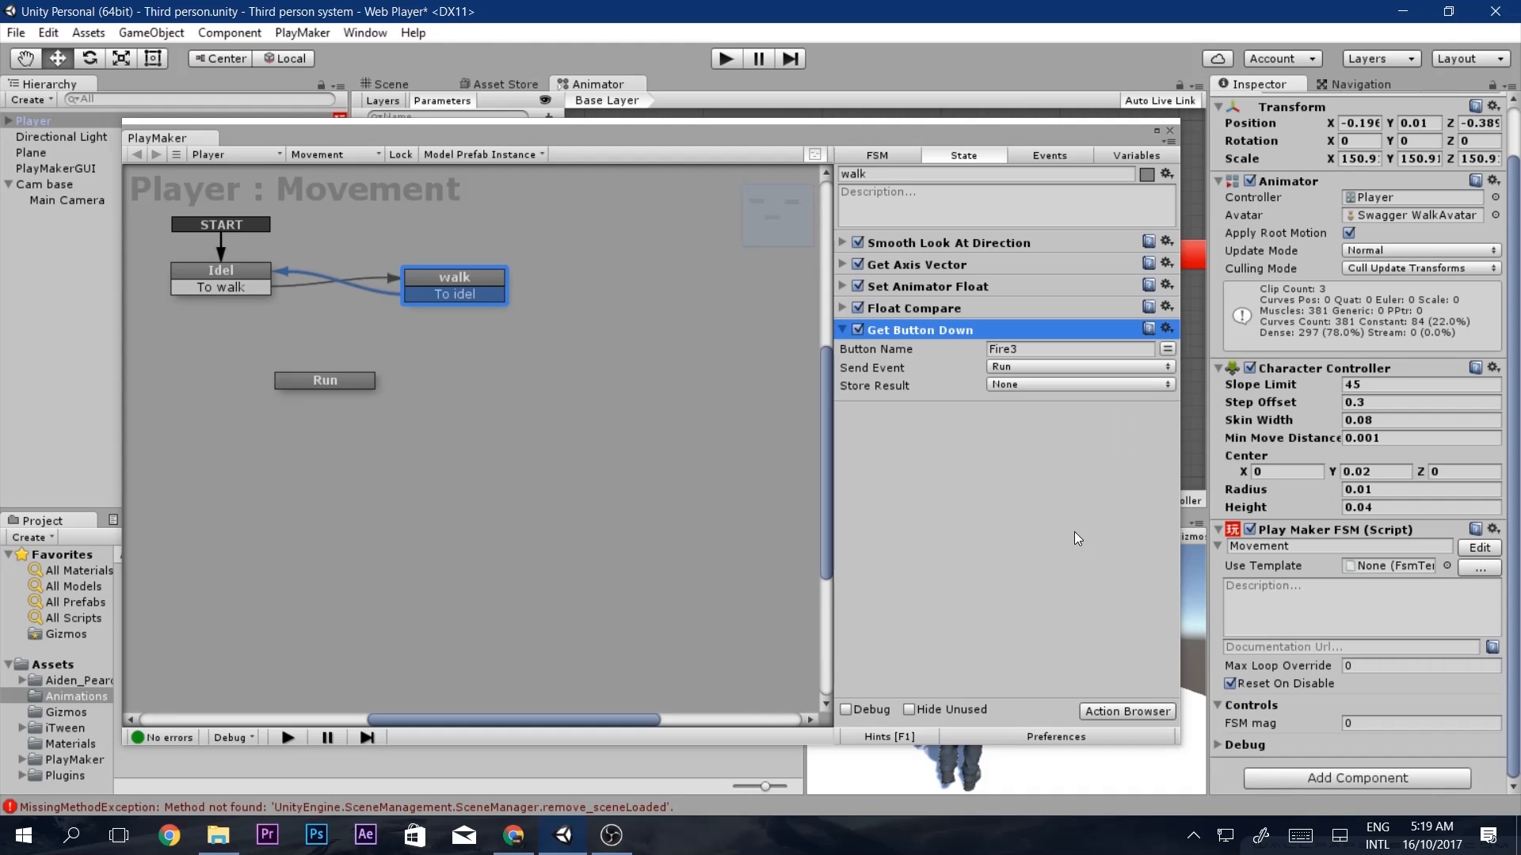
pyautogui.moveTo(1050, 351); pyautogui.dragTo(844, 400)
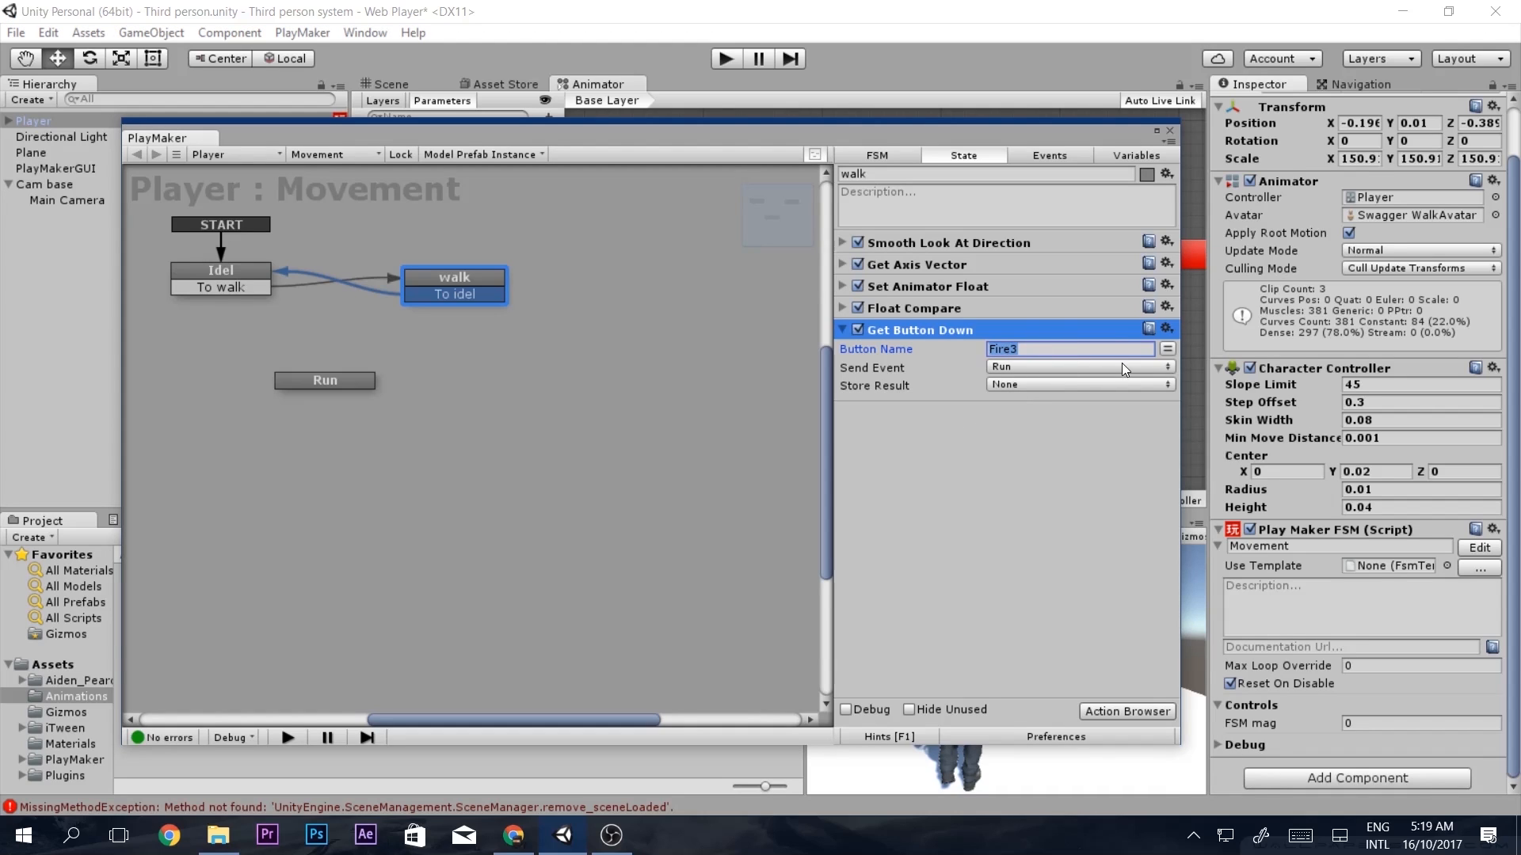
# Add a Run transition to the walk state and link it to the Run state.
pyautogui.rightClick(441, 275)
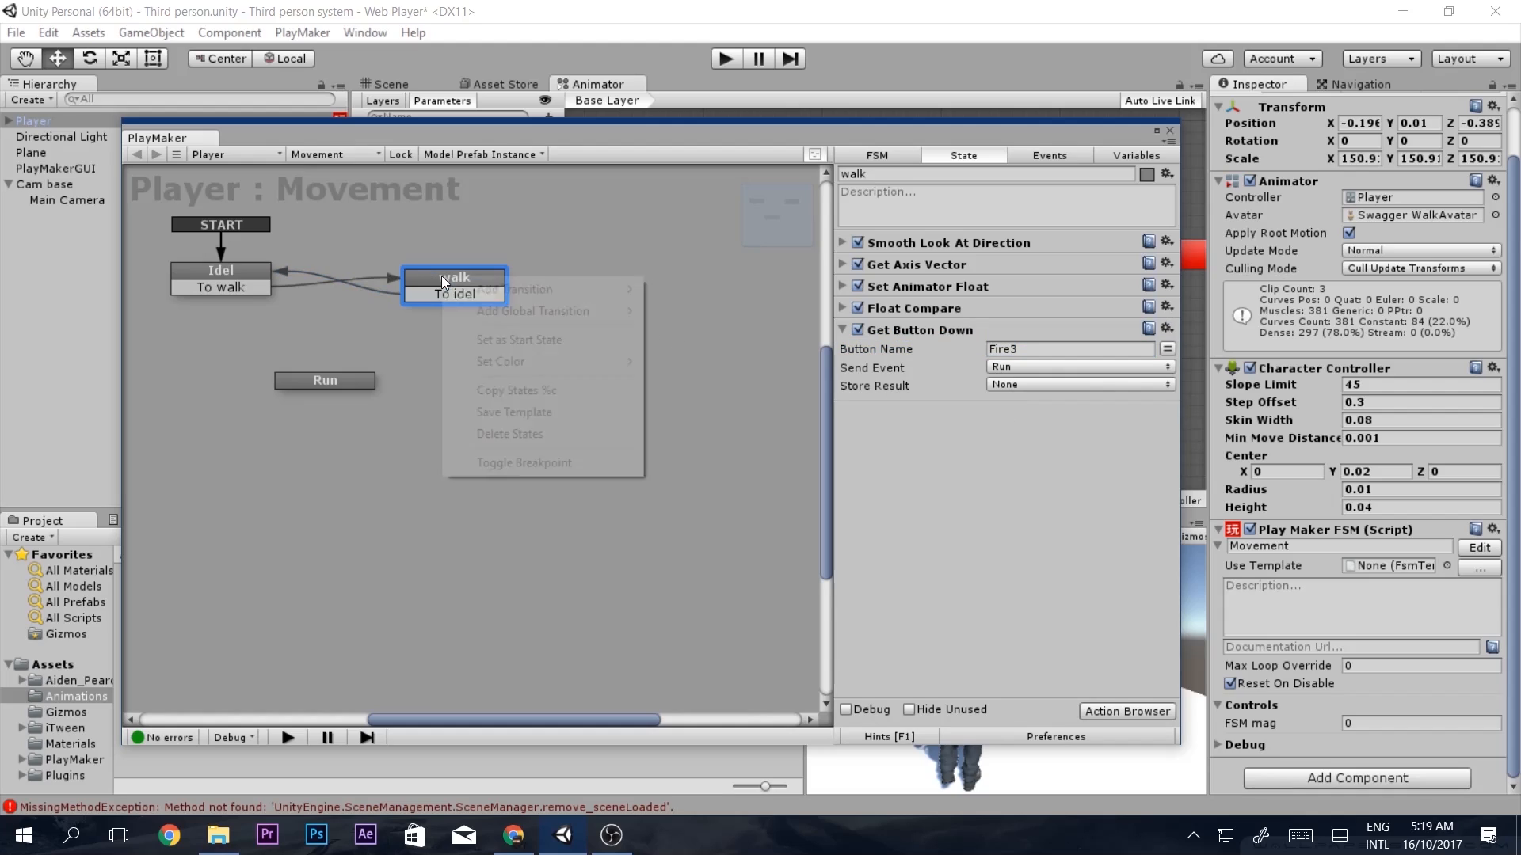
pyautogui.moveTo(456, 287)
pyautogui.click(362, 291)
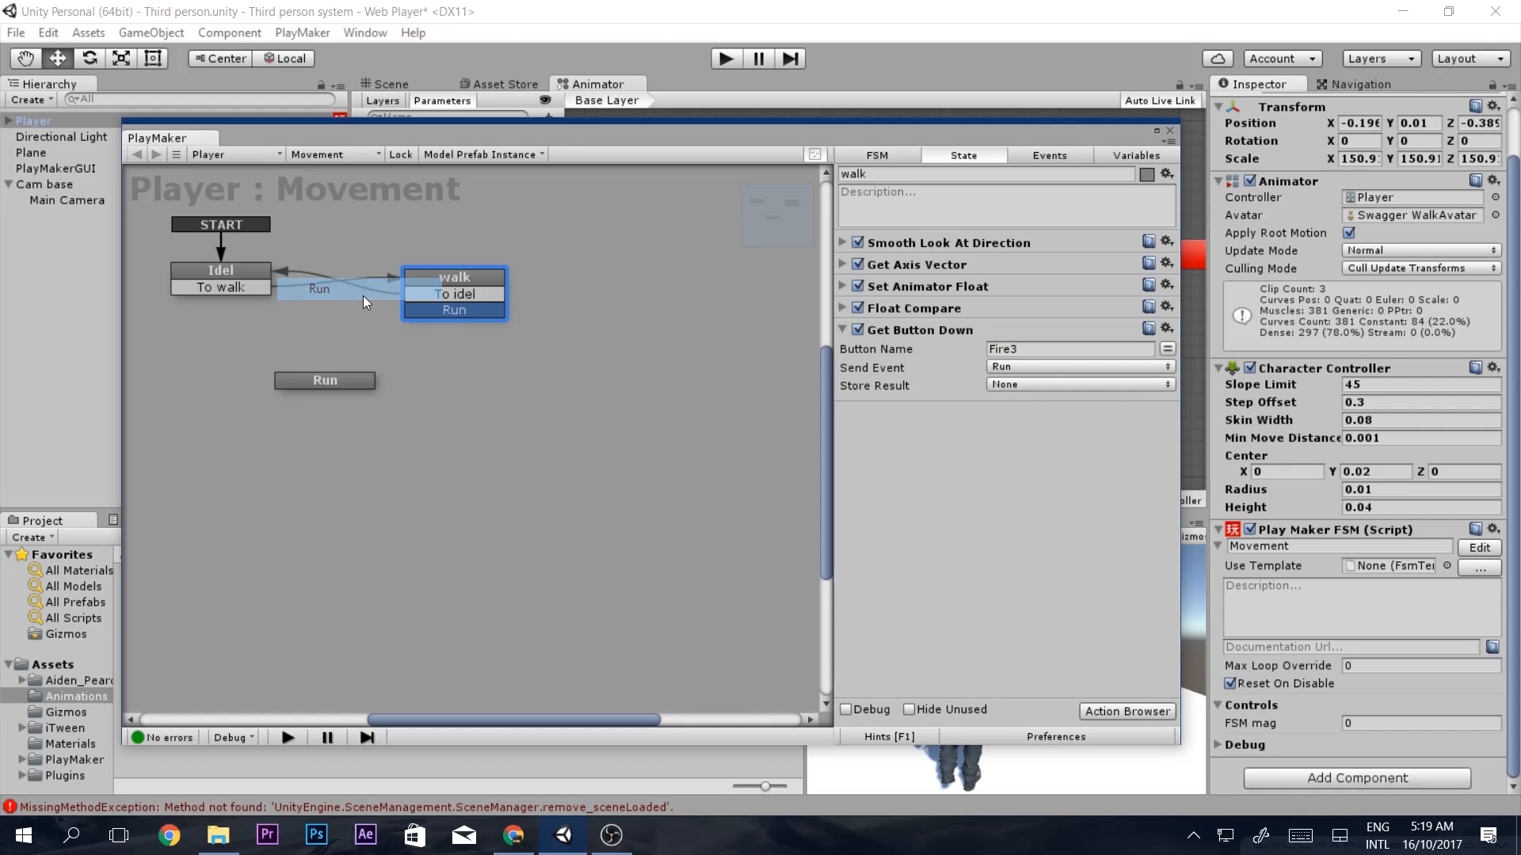
pyautogui.moveTo(455, 311); pyautogui.dragTo(343, 405)
pyautogui.click(392, 322)
pyautogui.click(440, 283)
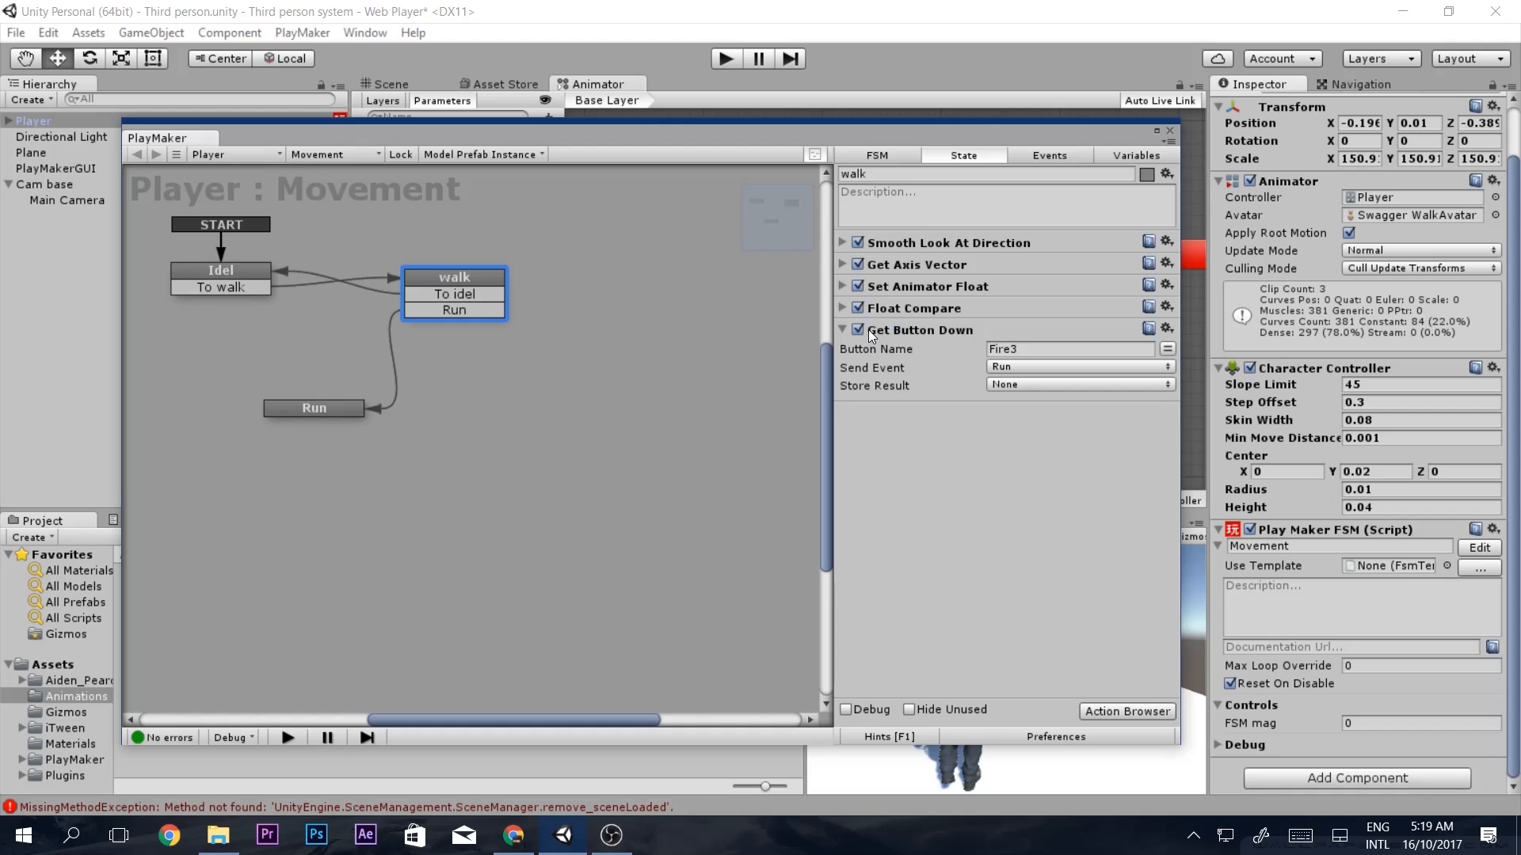
pyautogui.click(1010, 348)
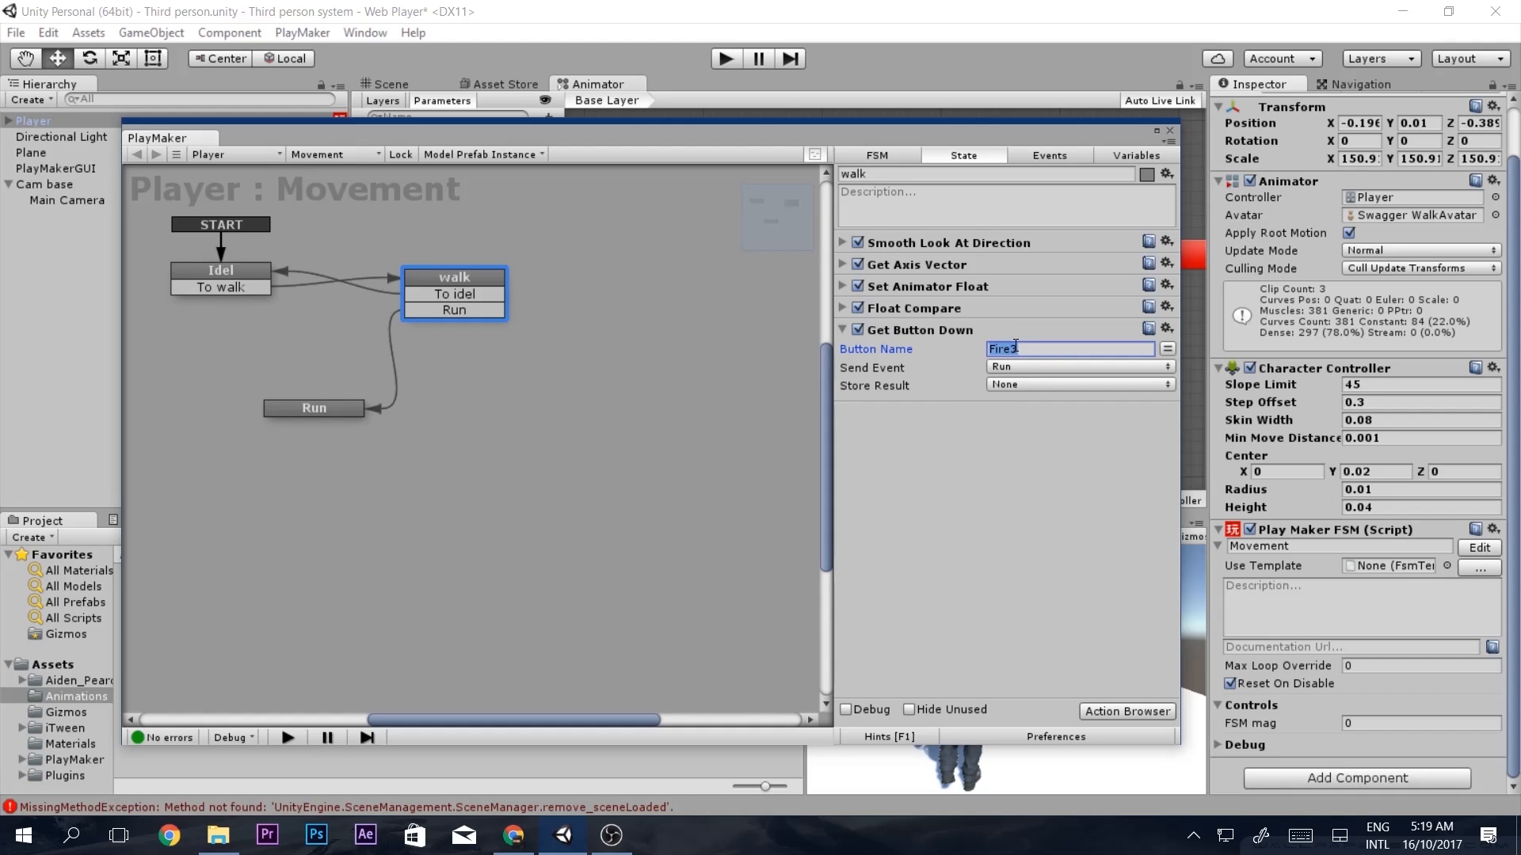
# Add a Set Animator Bool action to the Run state.
pyautogui.click(336, 408)
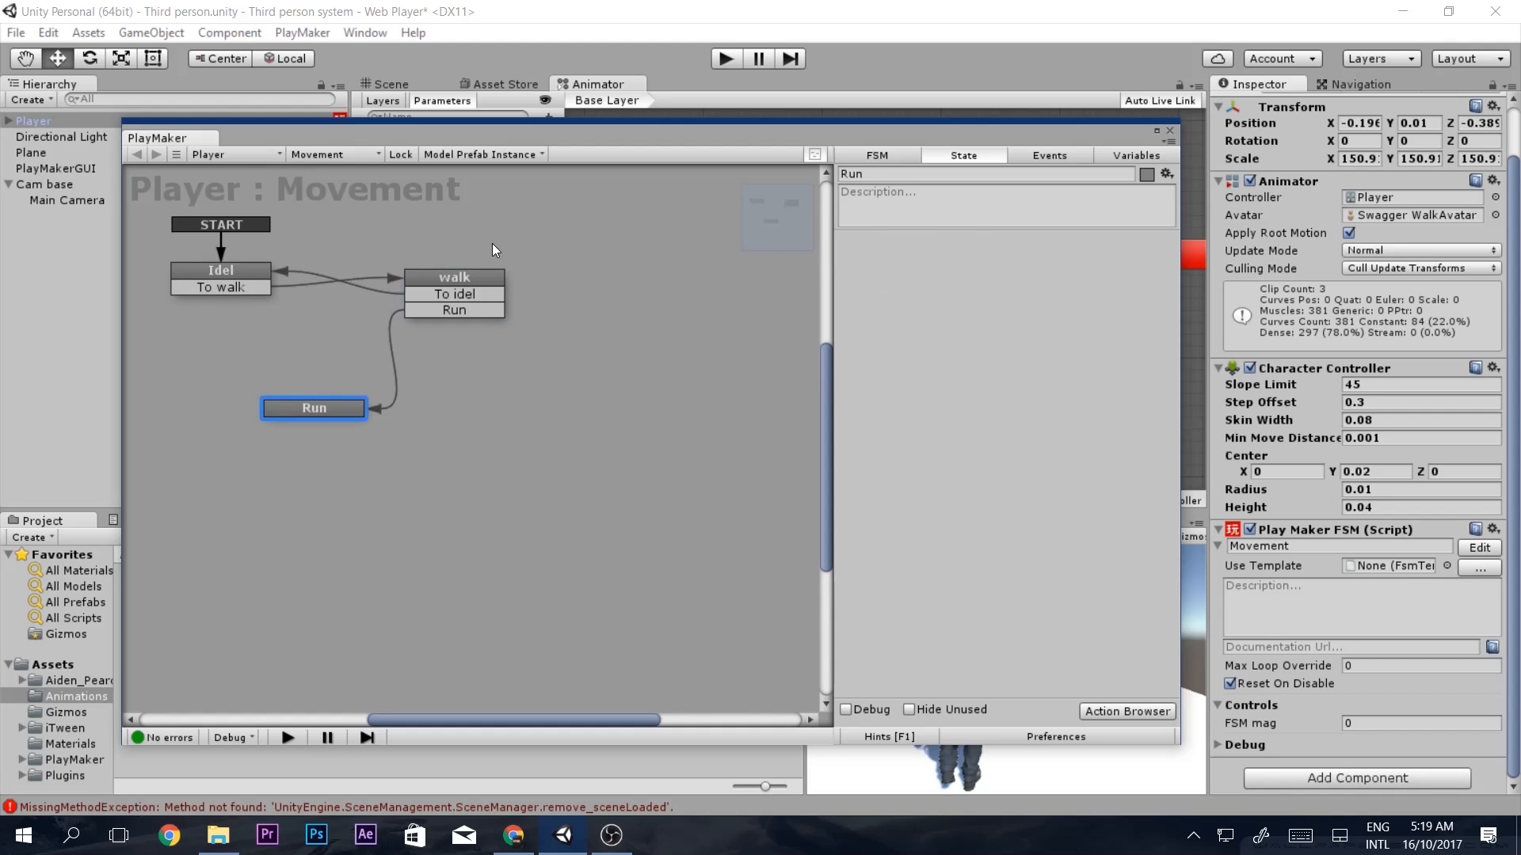
pyautogui.click(1121, 712)
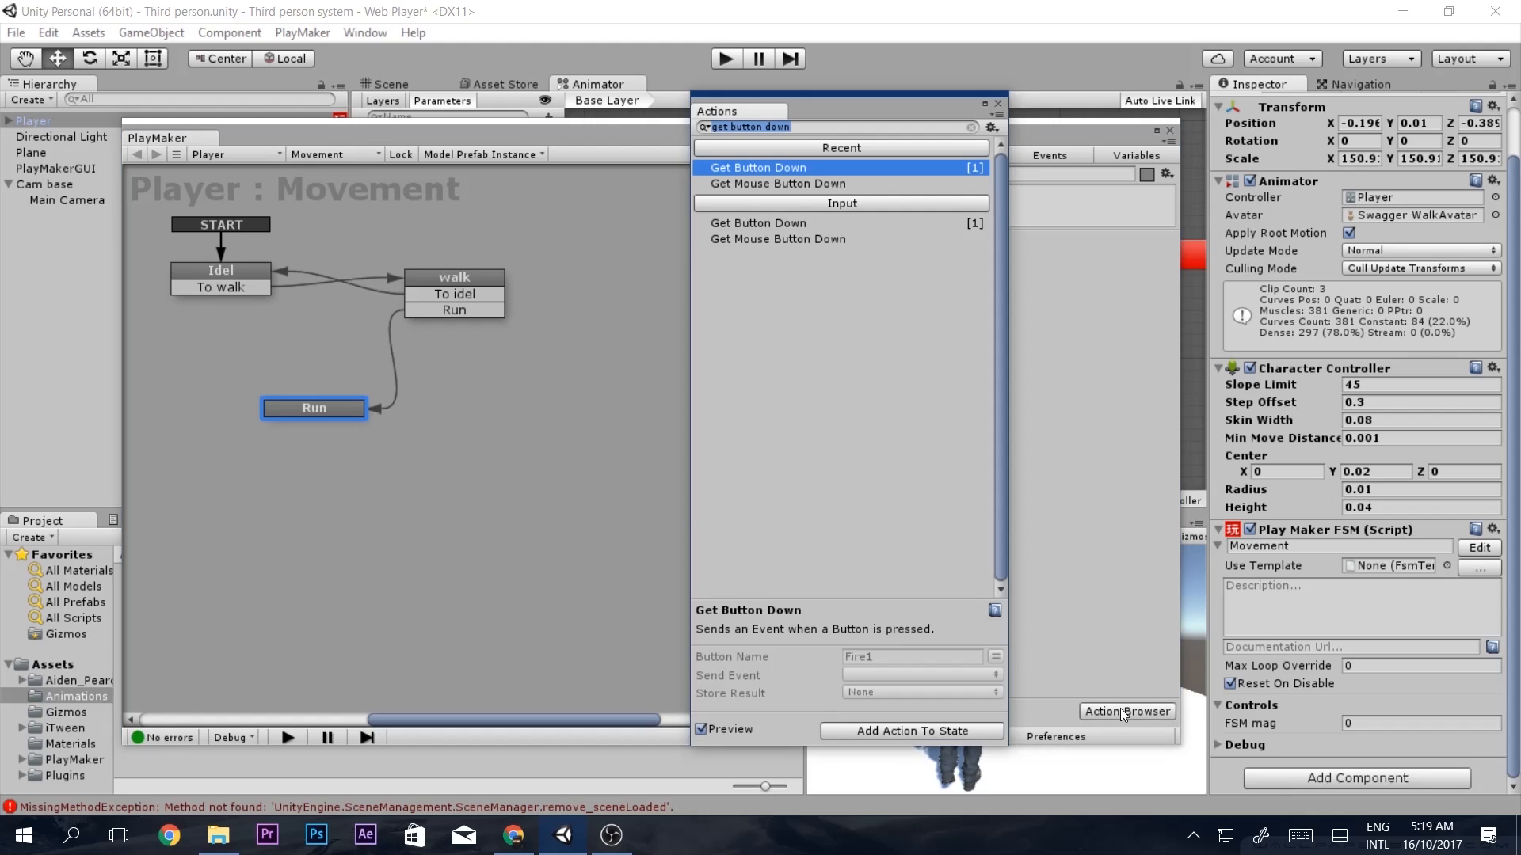
pyautogui.write('set ani')
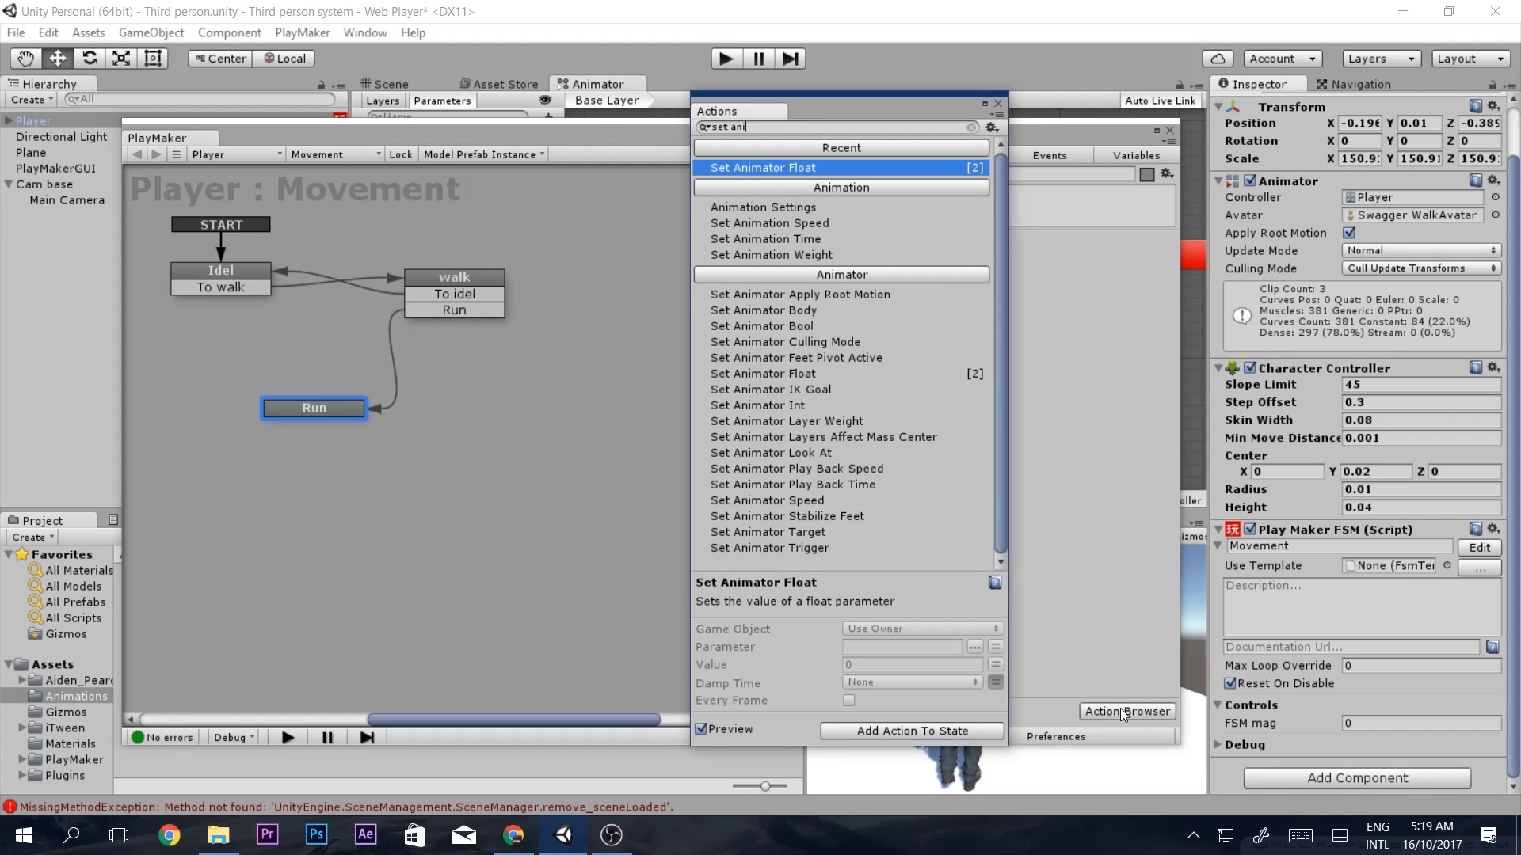
pyautogui.doubleClick(796, 327)
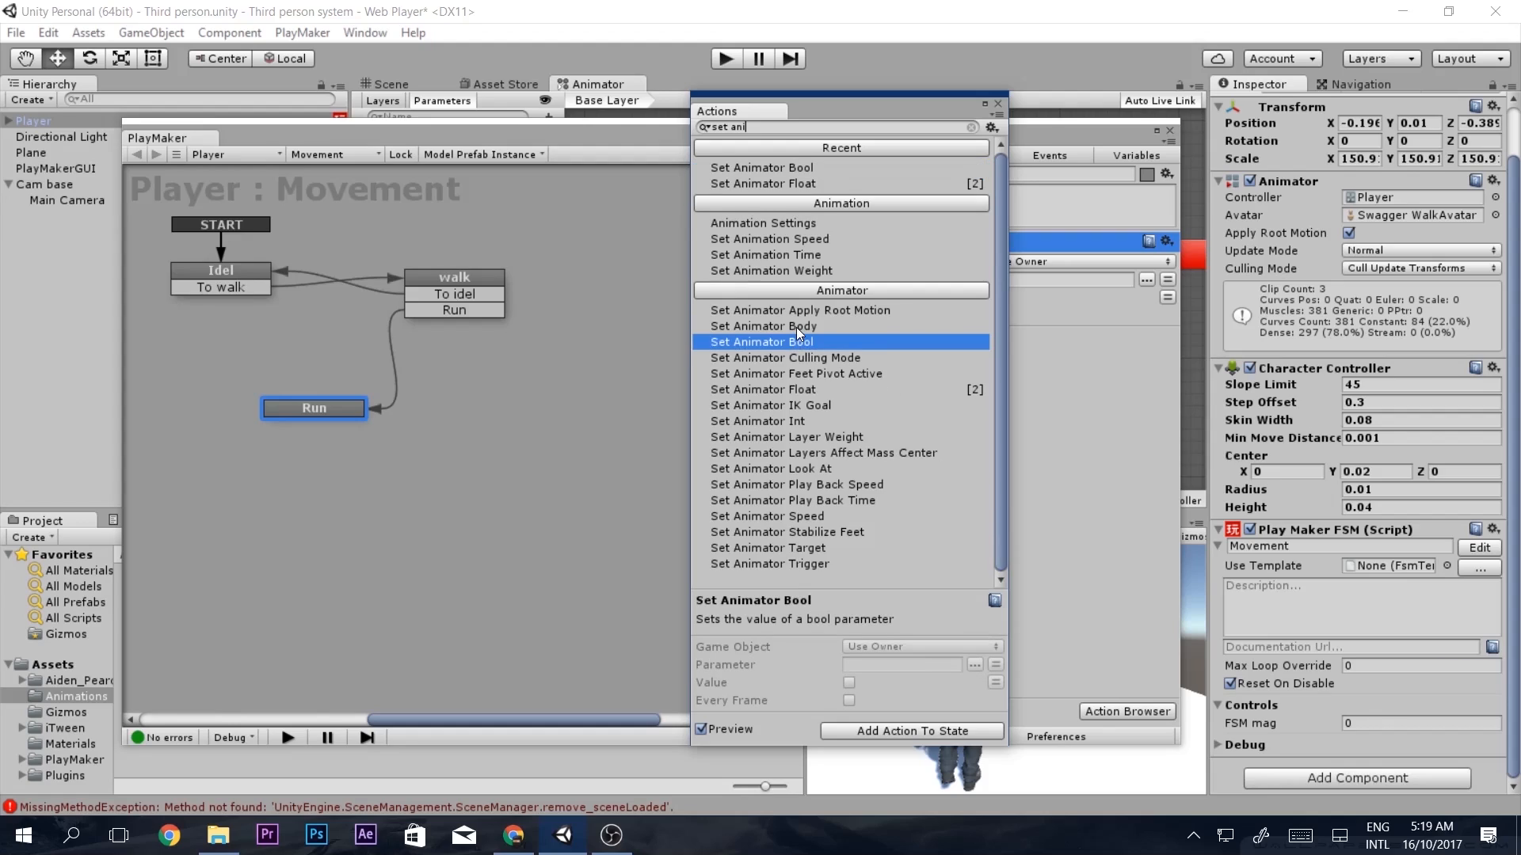
pyautogui.click(997, 105)
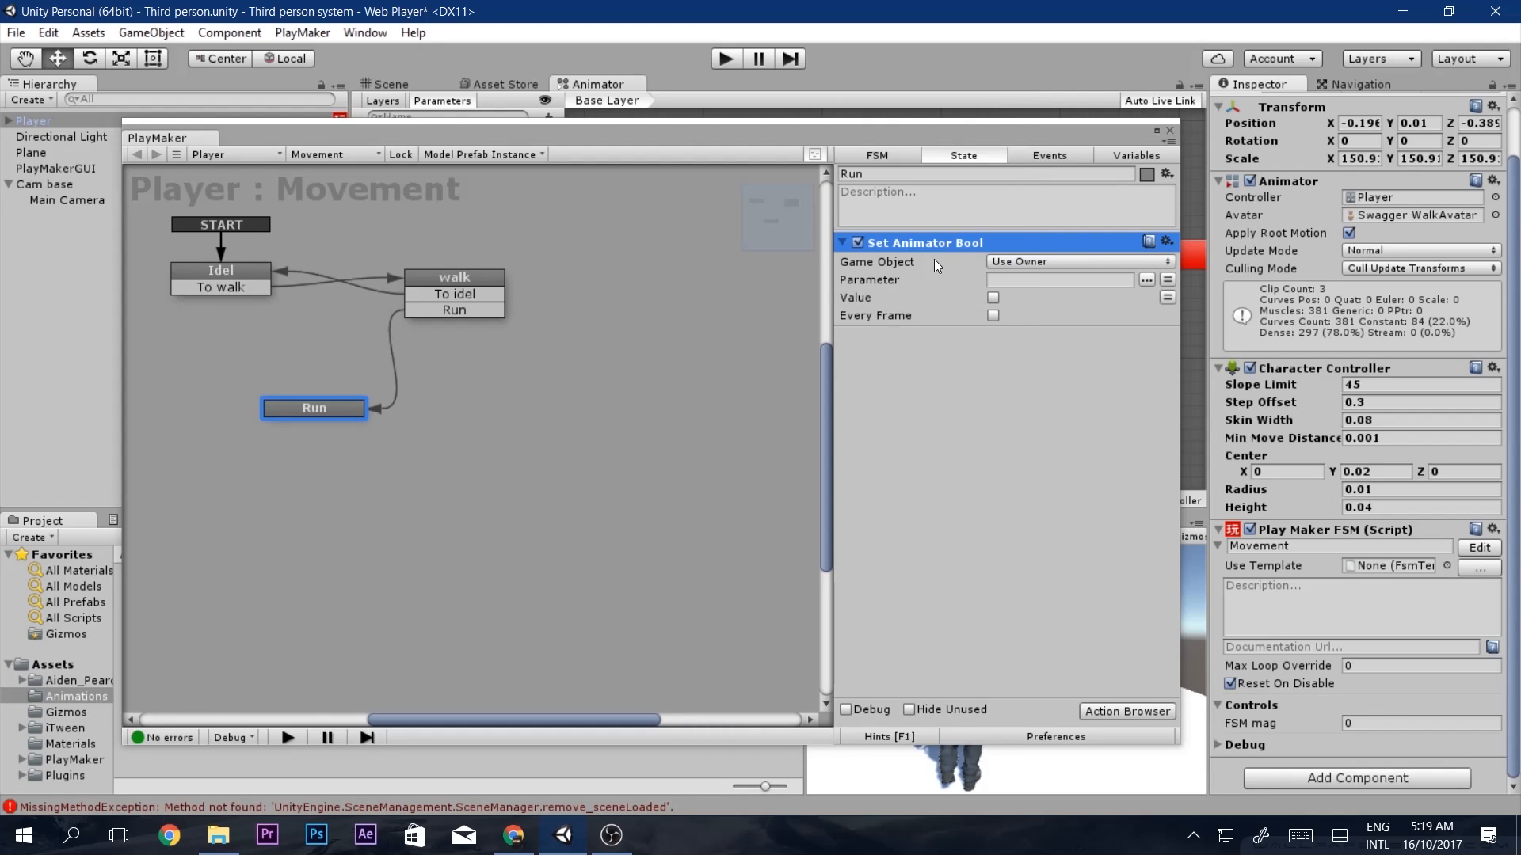
# Set the Set Animator Bool action's parameter to Run and enable both its Value and Every Frame.
pyautogui.click(1011, 279)
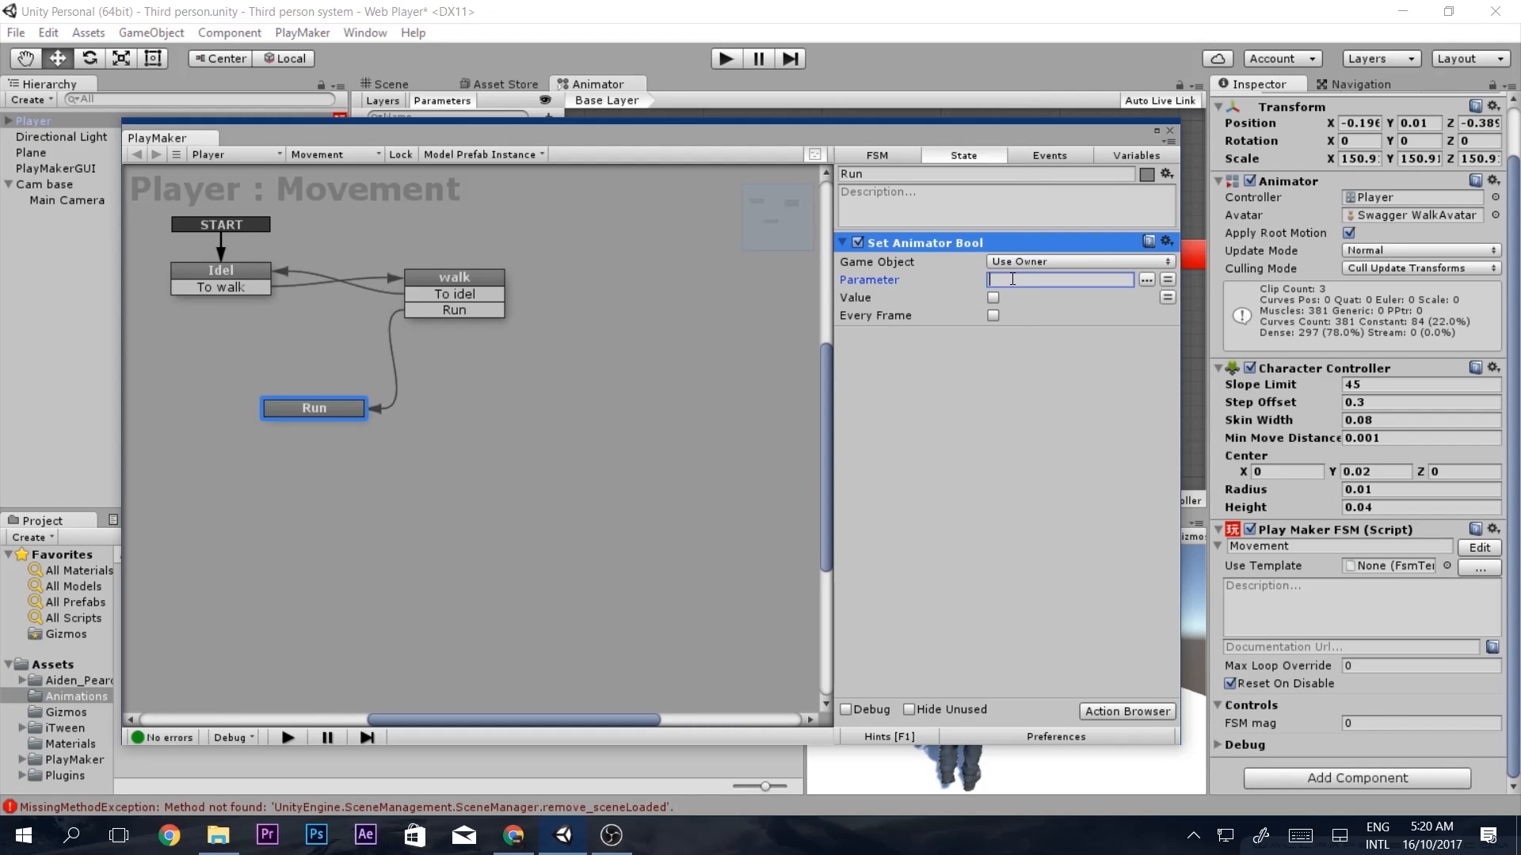
pyautogui.write('Run')
pyautogui.moveTo(742, 141); pyautogui.dragTo(807, 150)
pyautogui.click(989, 335)
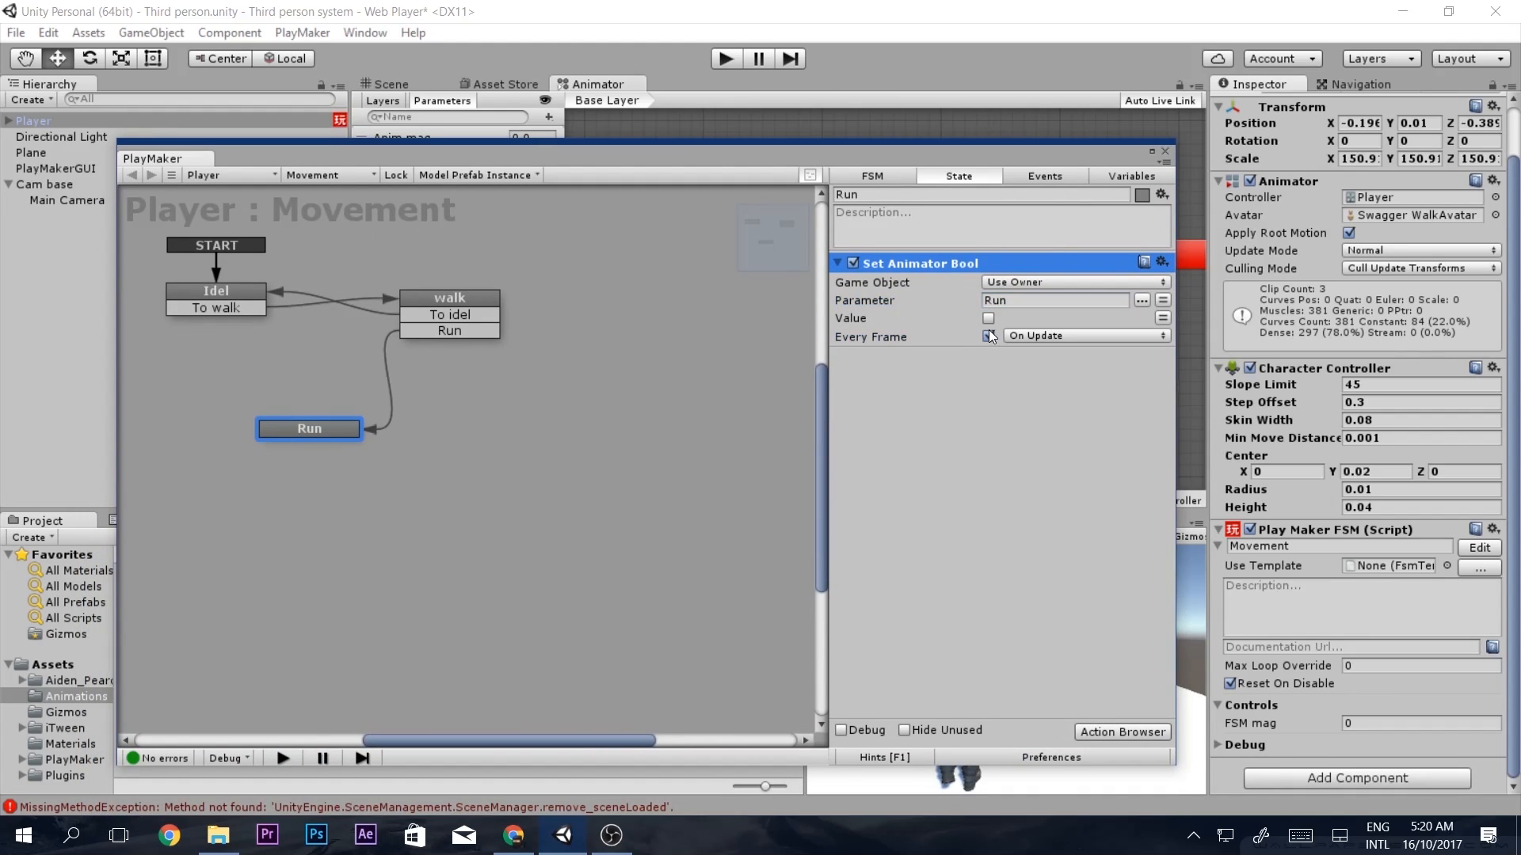
pyautogui.click(988, 318)
pyautogui.click(989, 335)
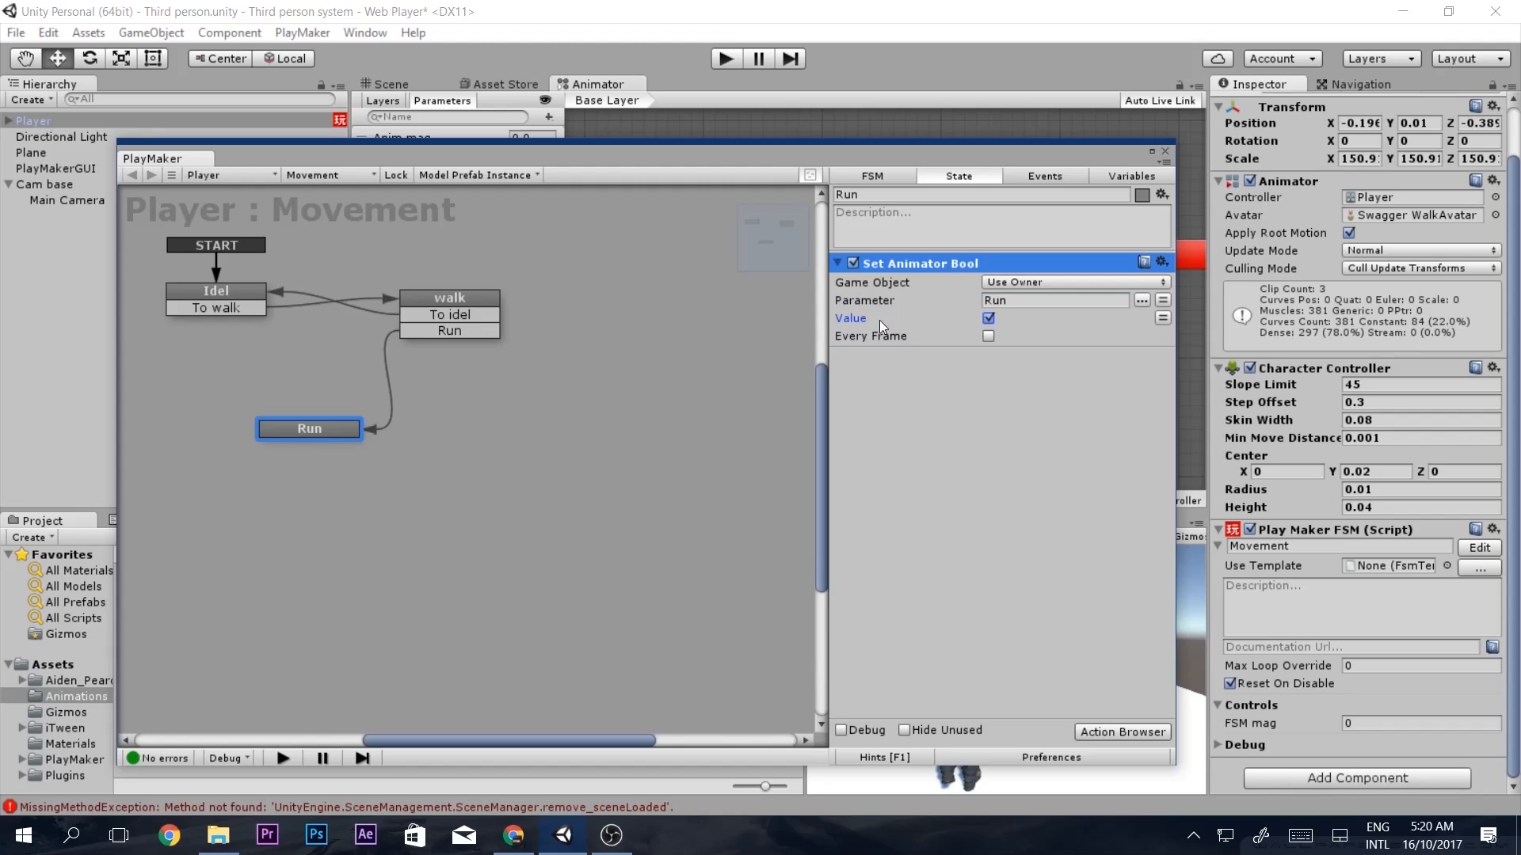
pyautogui.click(987, 338)
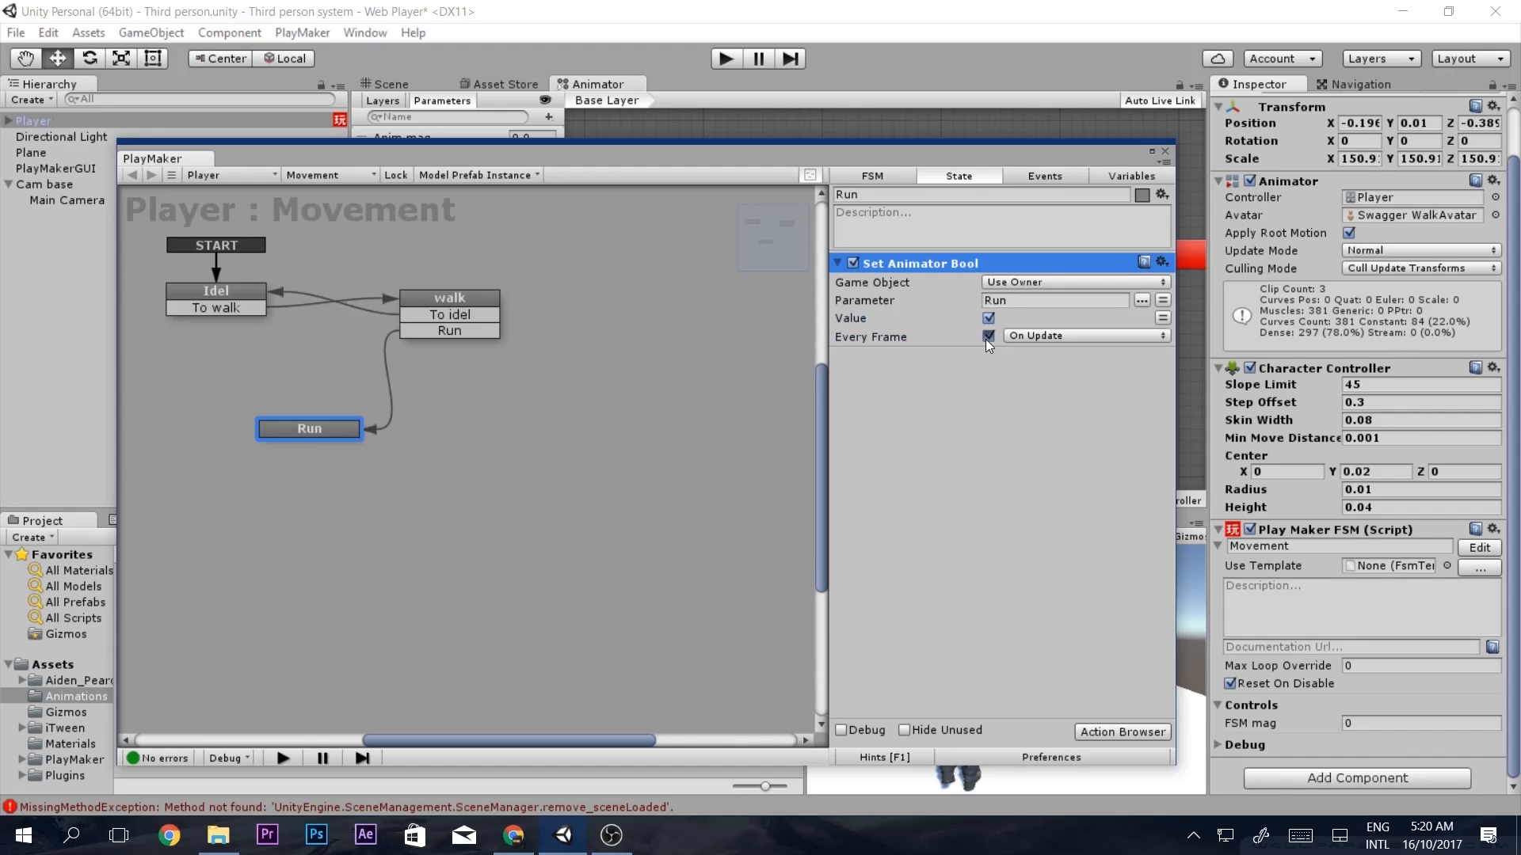
pyautogui.click(987, 337)
pyautogui.click(986, 337)
pyautogui.click(987, 337)
pyautogui.click(987, 337)
pyautogui.click(992, 322)
# Copy the Run state's Set Animator Bool action to the start of the walk state's actions and turn off its Value.
pyautogui.click(477, 300)
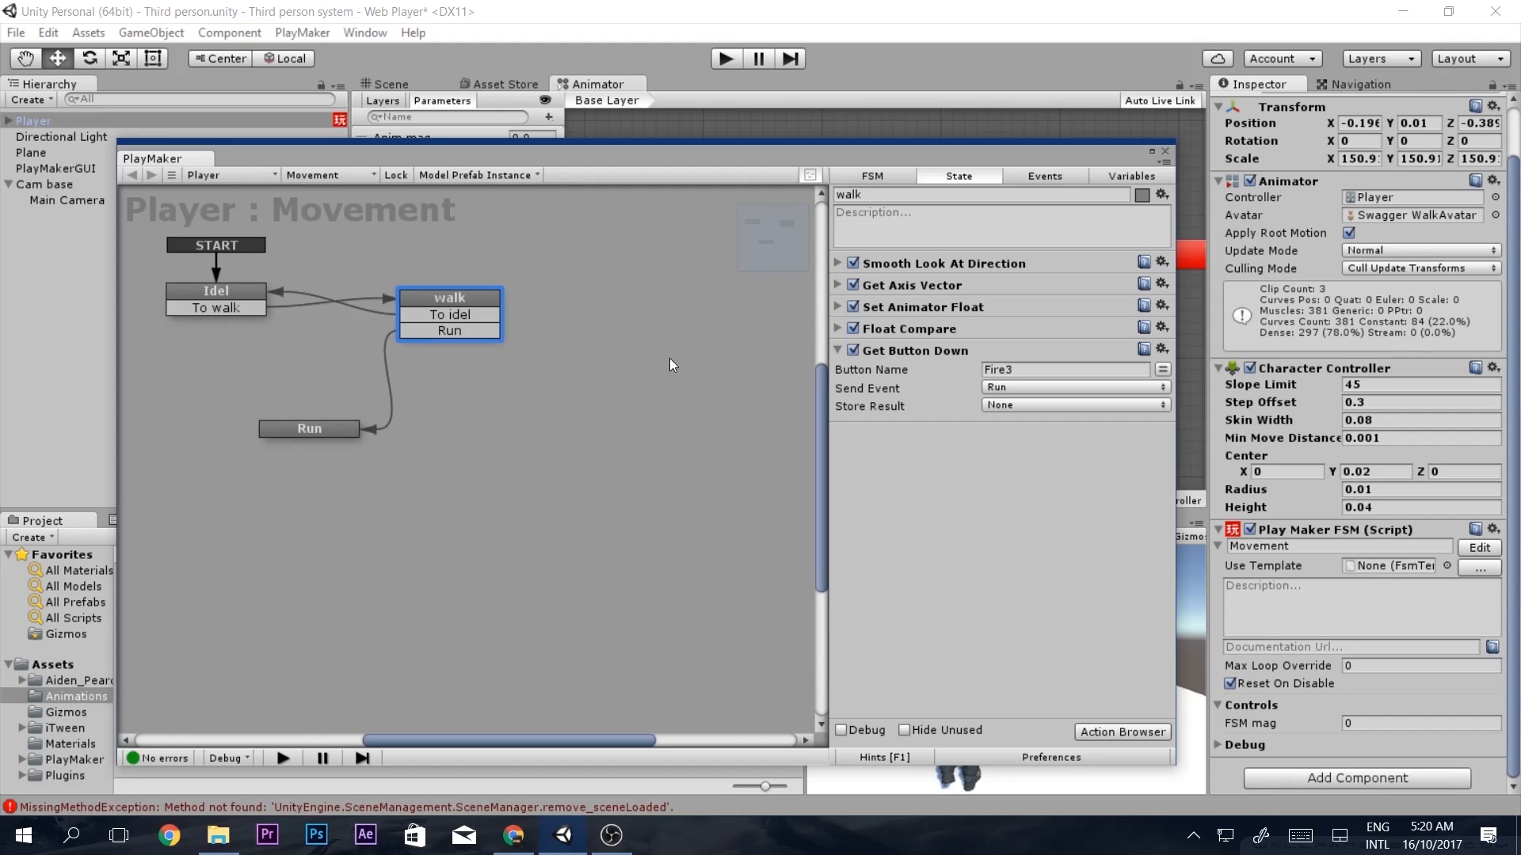
pyautogui.hotkey('ctrl', 'v')
pyautogui.moveTo(982, 434); pyautogui.dragTo(952, 268)
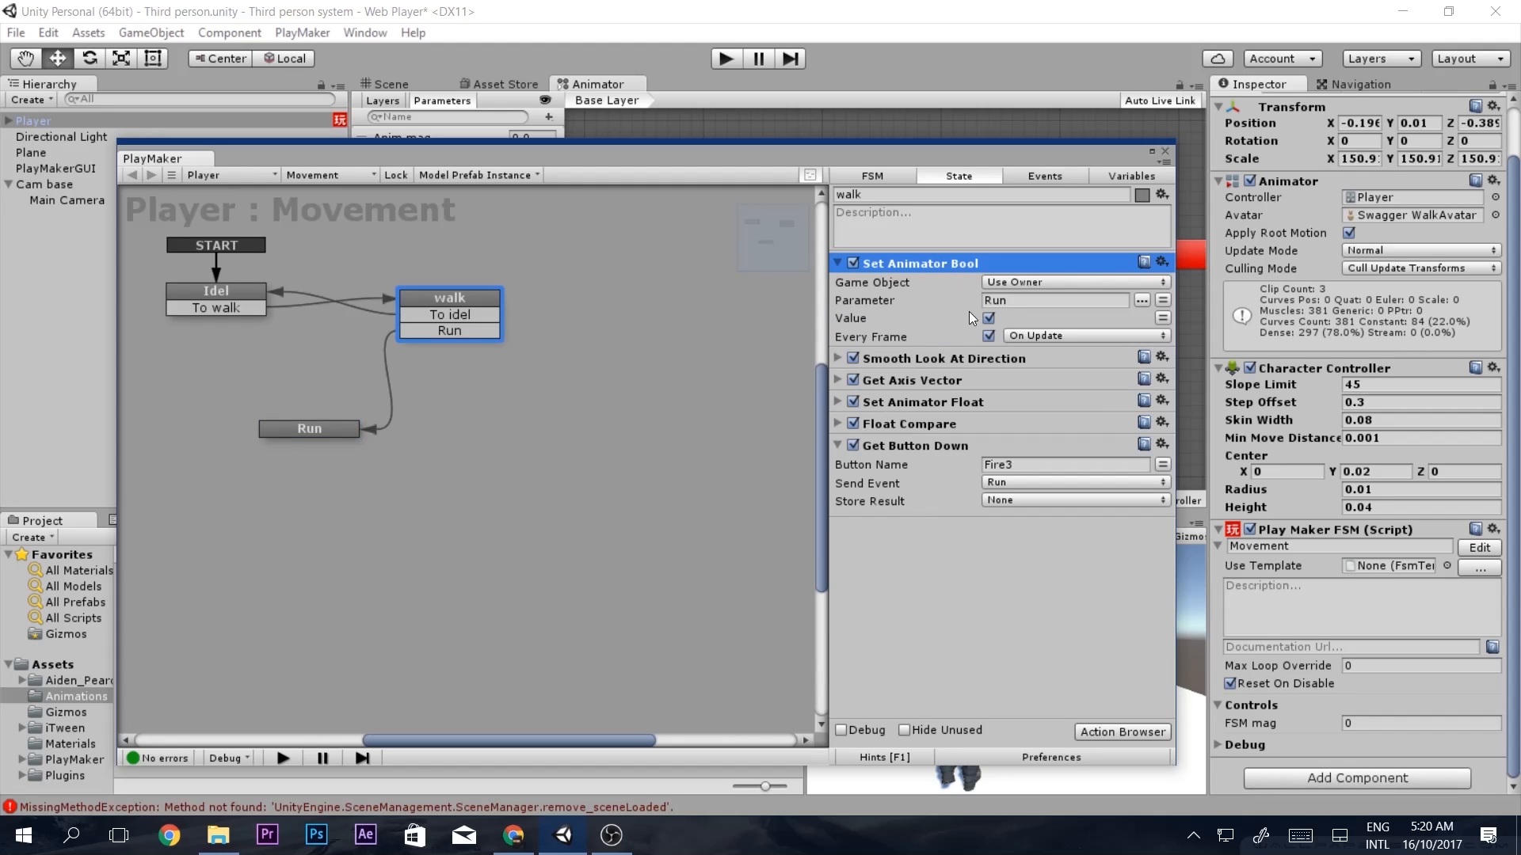
pyautogui.click(988, 318)
# Copy the walk state's Set Animator Bool action with Value off to the start of the Idel state's actions.
pyautogui.click(206, 311)
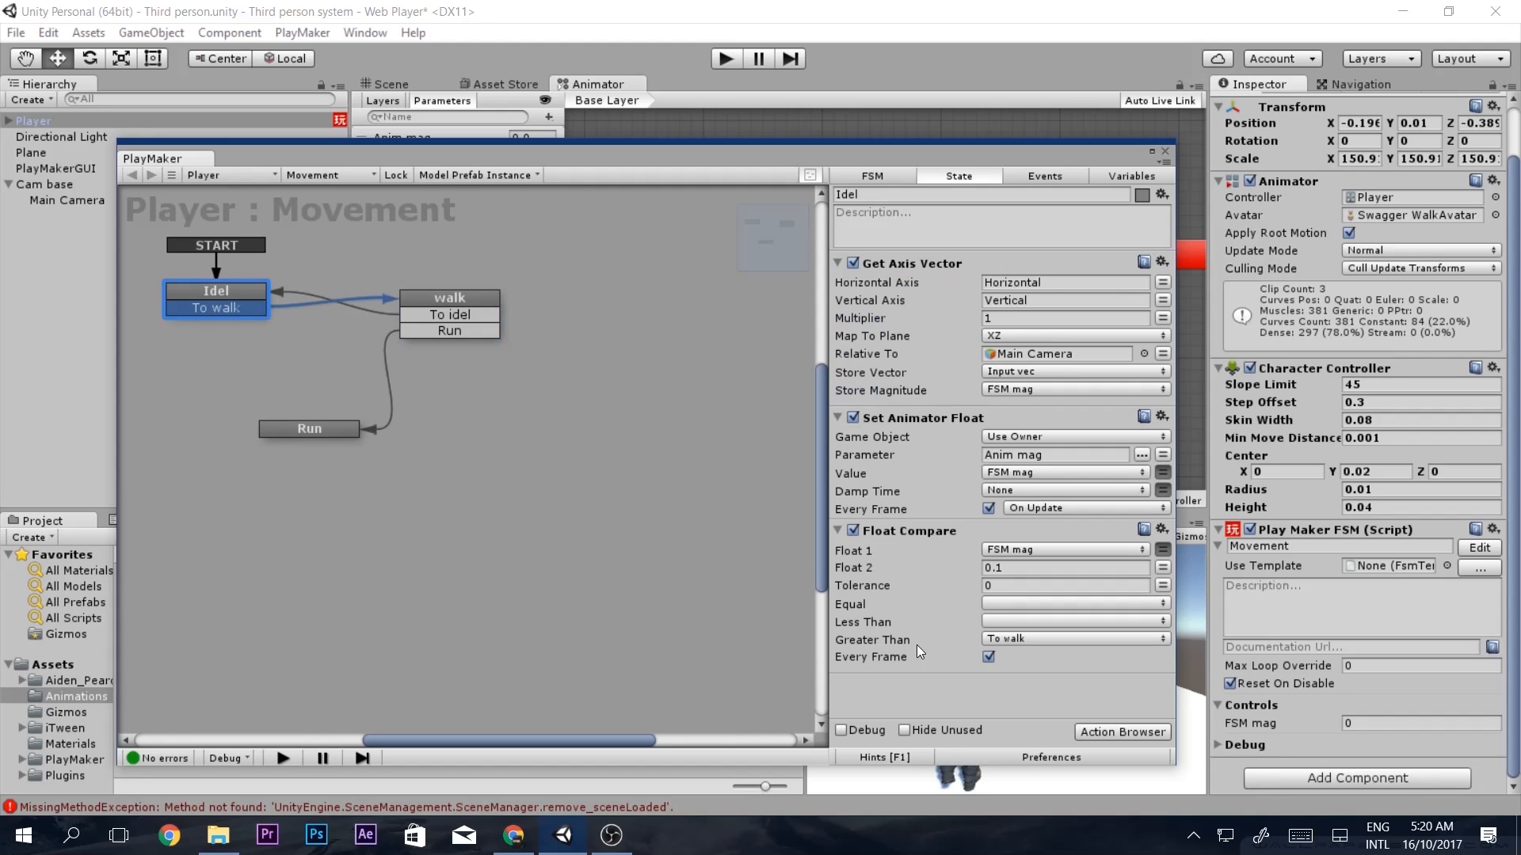
pyautogui.hotkey('ctrl', 'v')
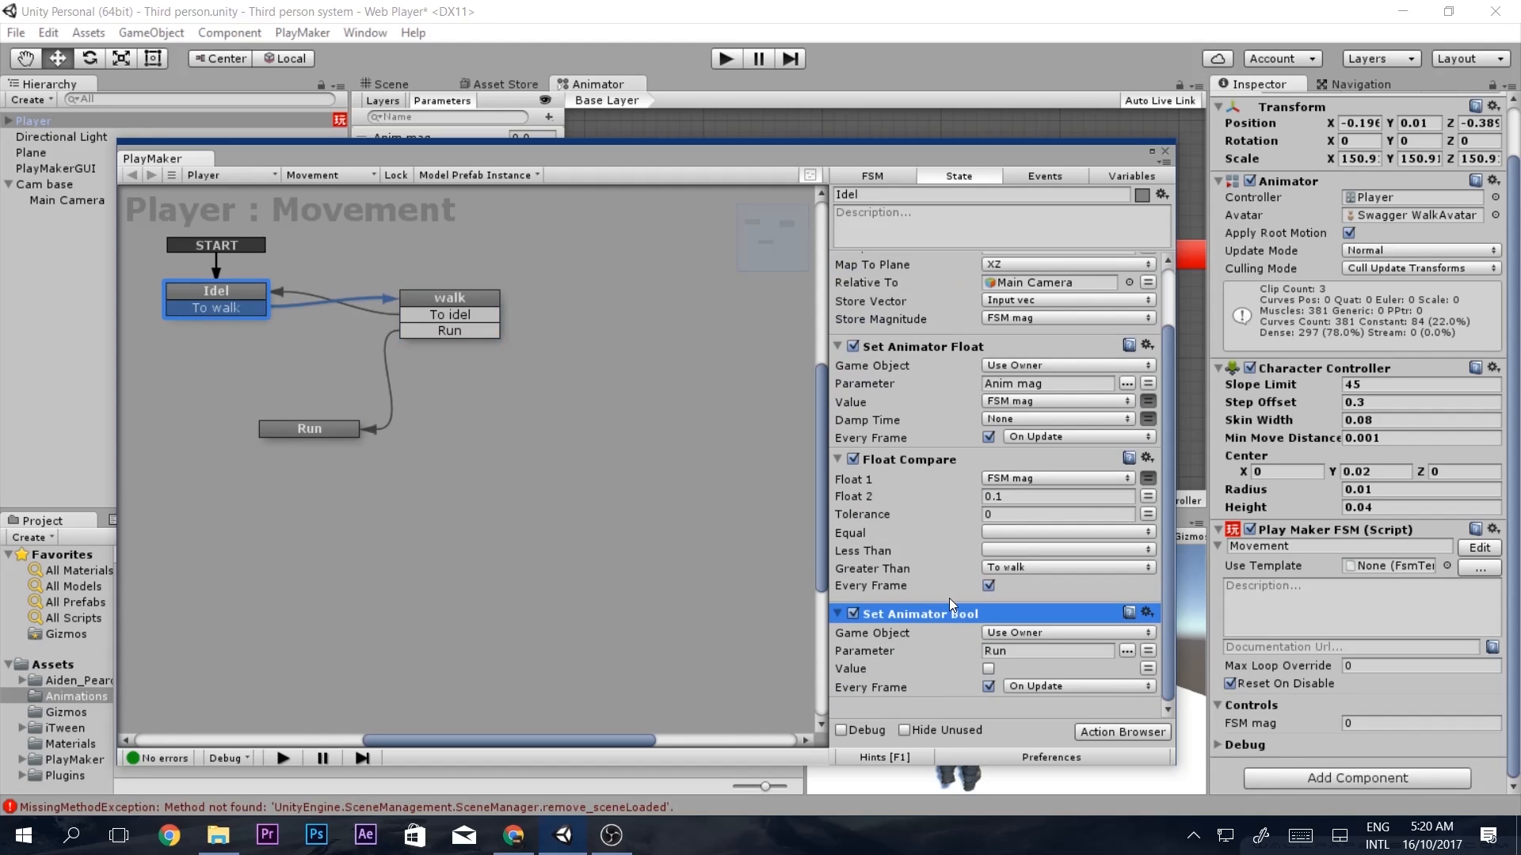
pyautogui.moveTo(948, 613); pyautogui.dragTo(937, 266)
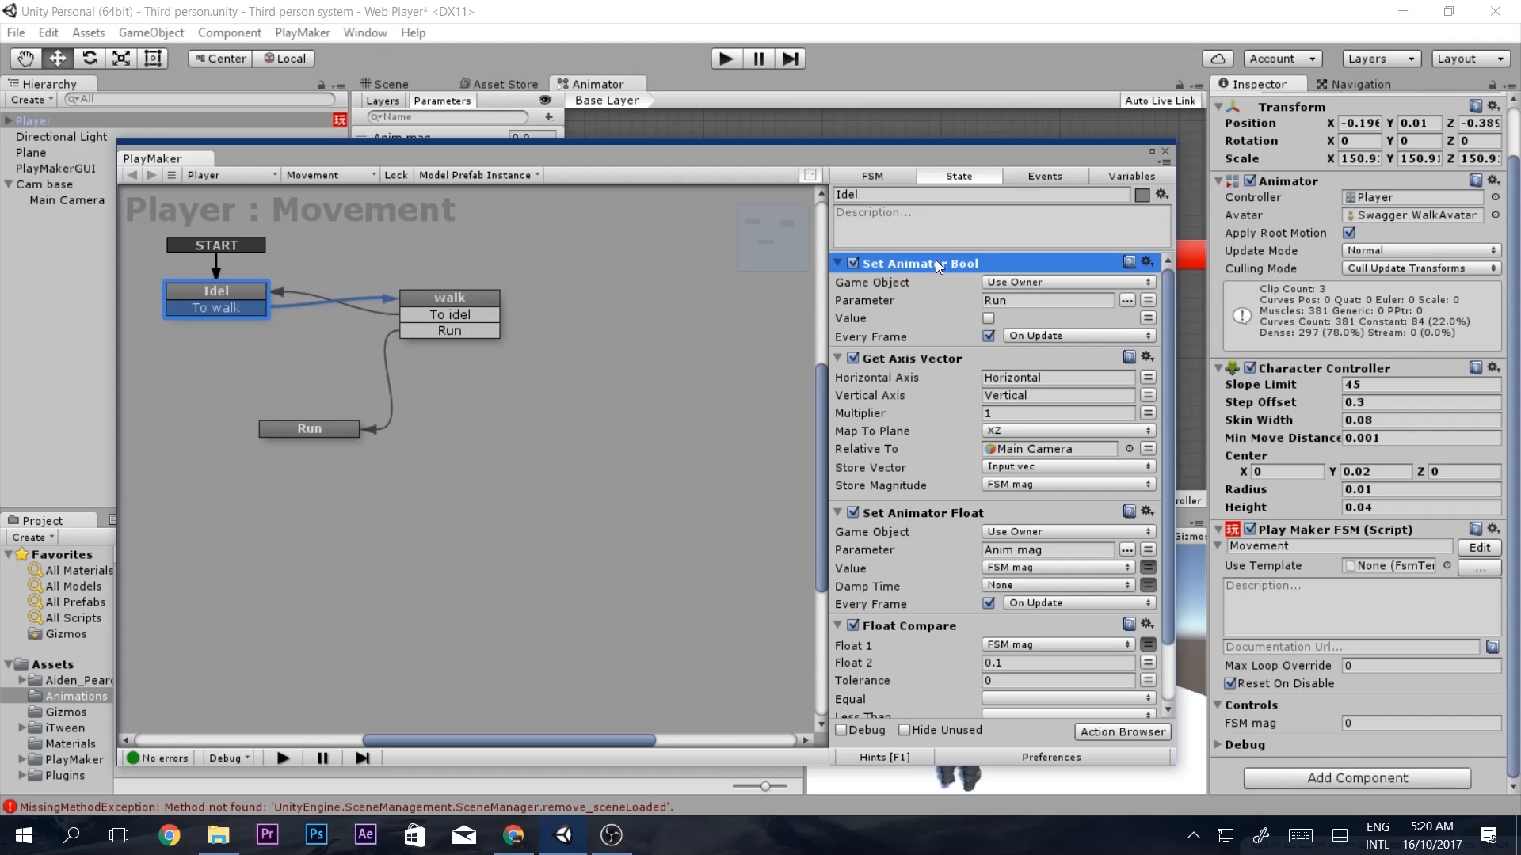
# Copy the walk state's Smooth Look At Direction and Get Axis Vector actions into the Run state.
pyautogui.click(309, 428)
pyautogui.click(449, 300)
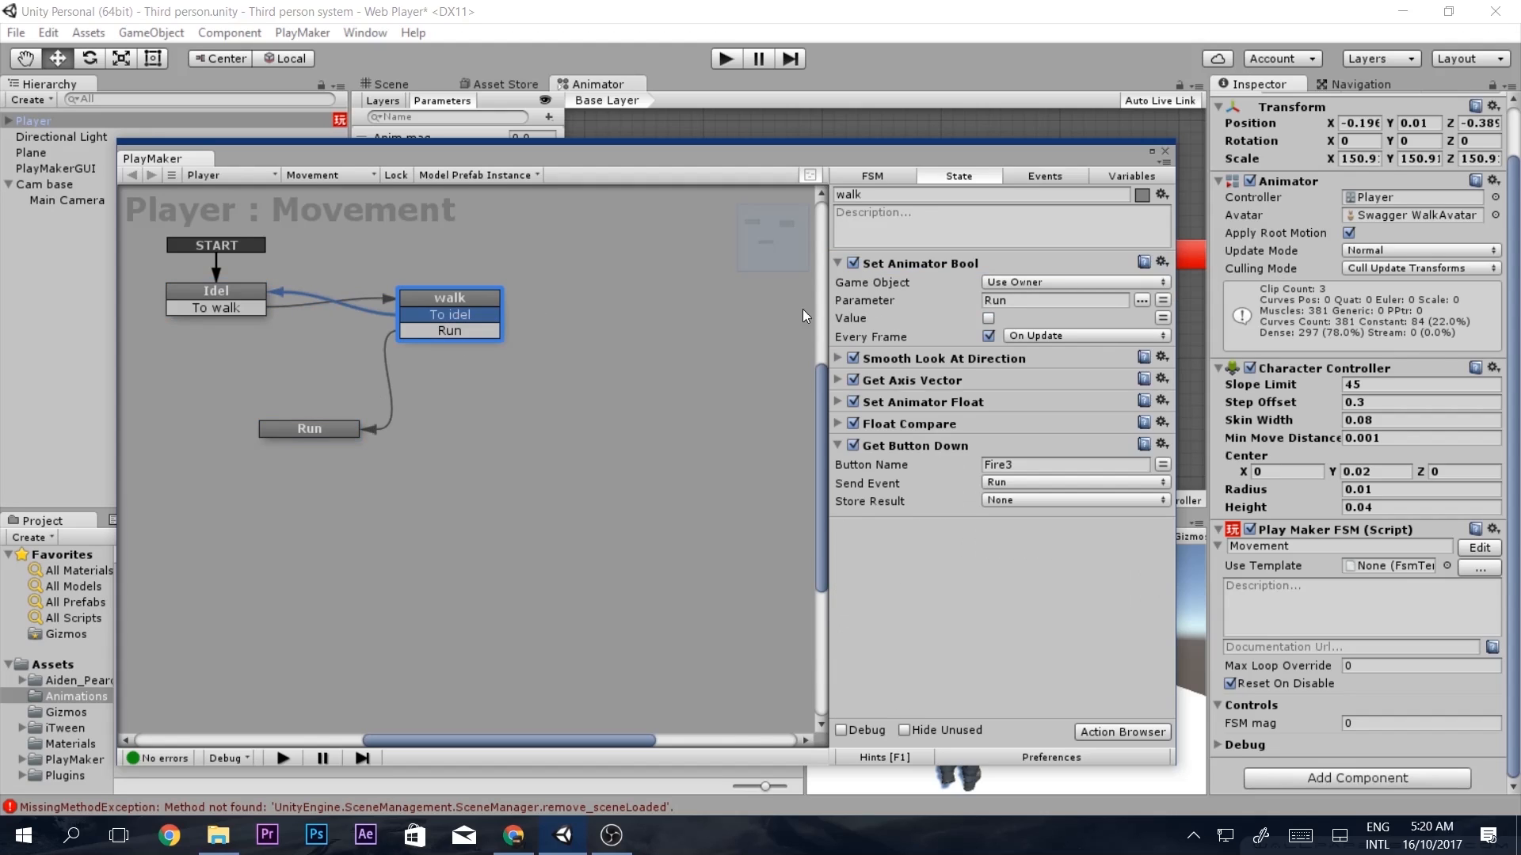
pyautogui.click(935, 360)
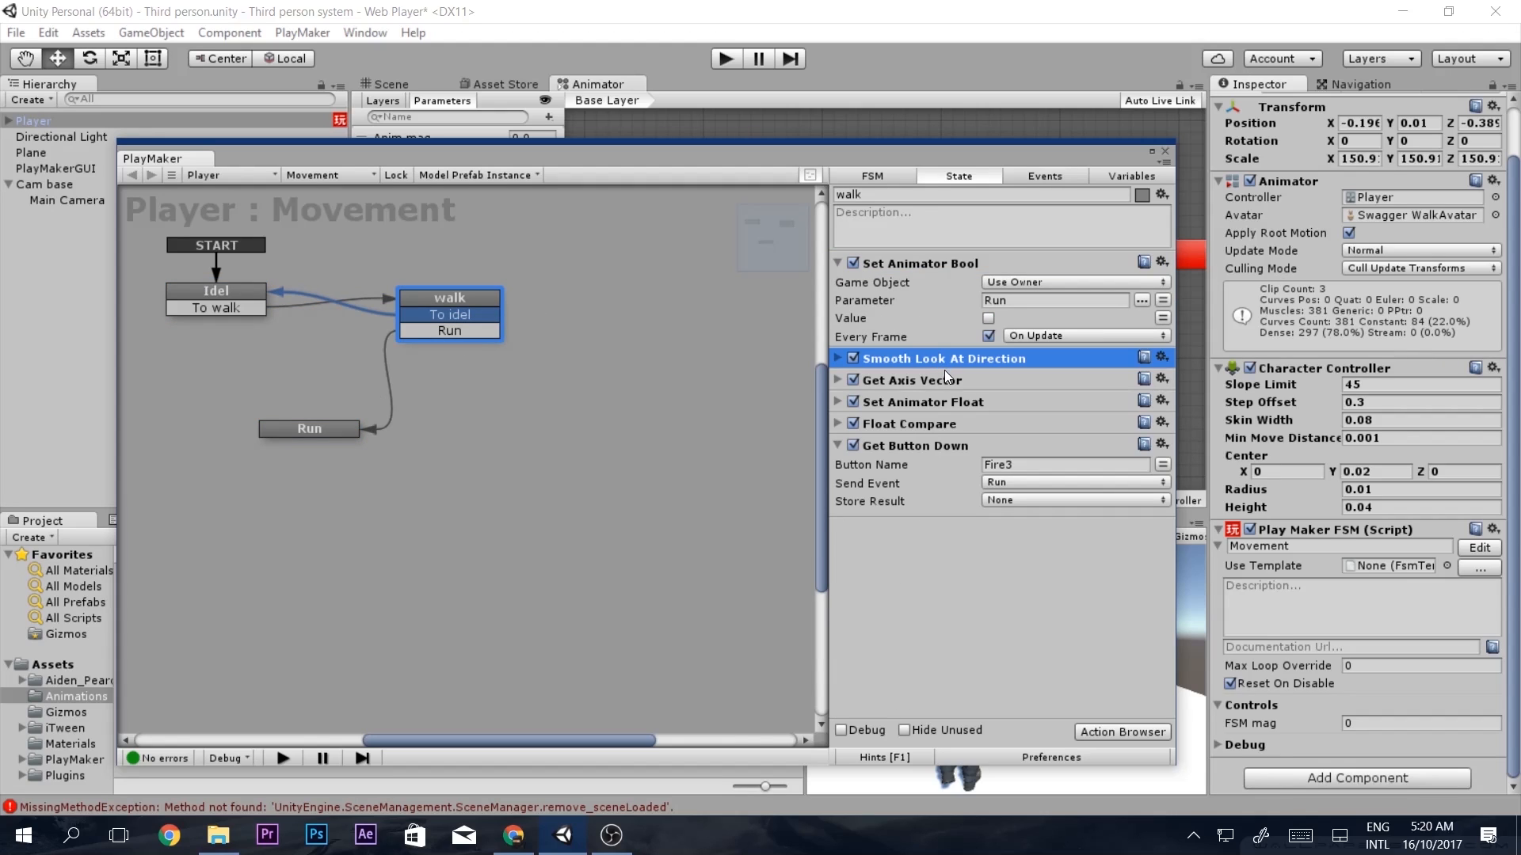
pyautogui.rightClick(949, 381)
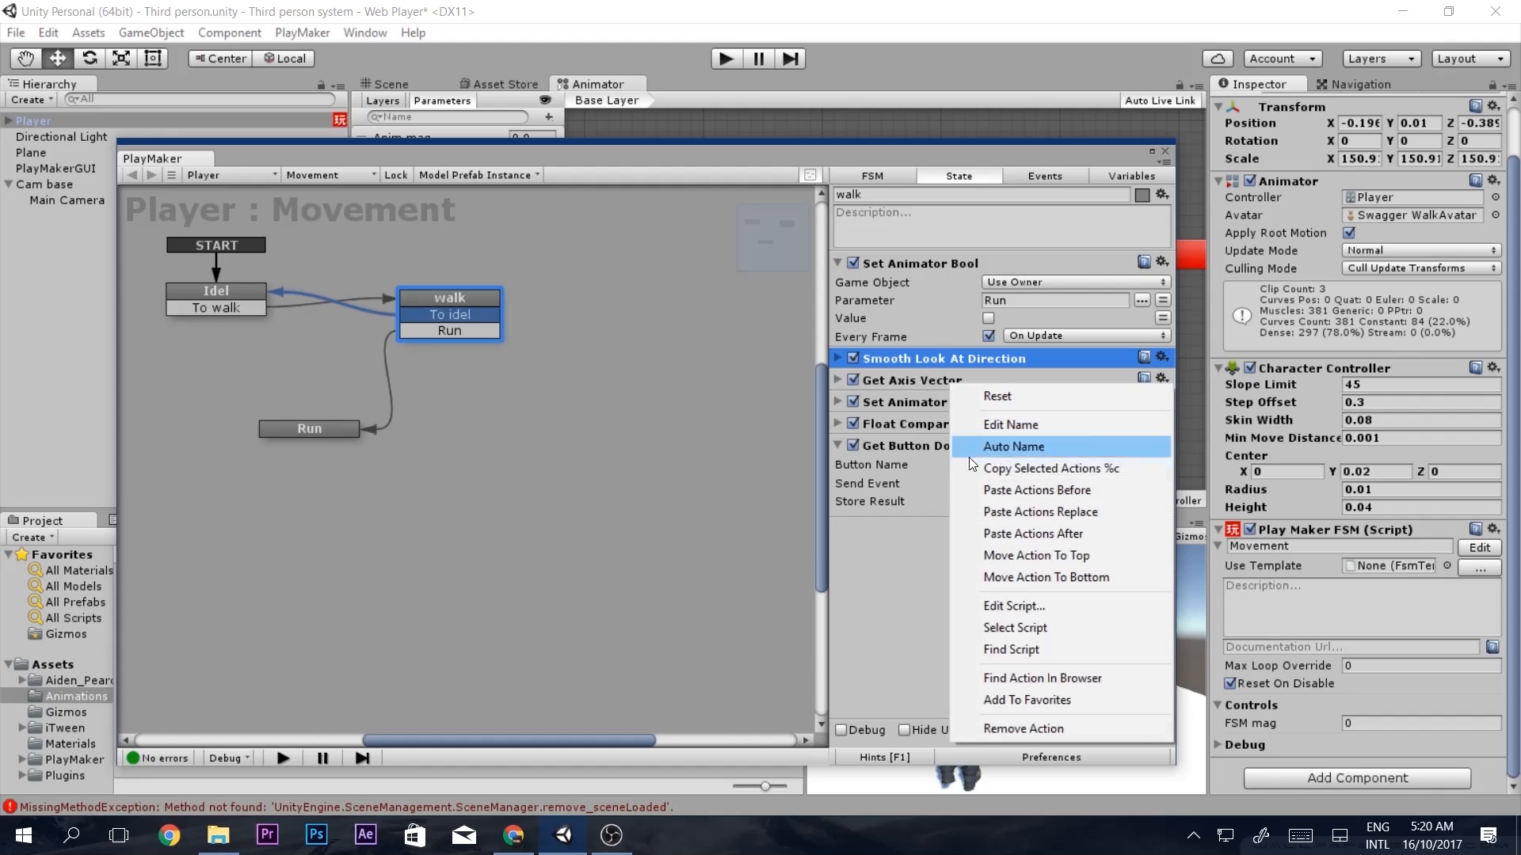
pyautogui.click(927, 385)
pyautogui.keyDown('ctrl'); pyautogui.click(914, 360); pyautogui.keyUp('ctrl')
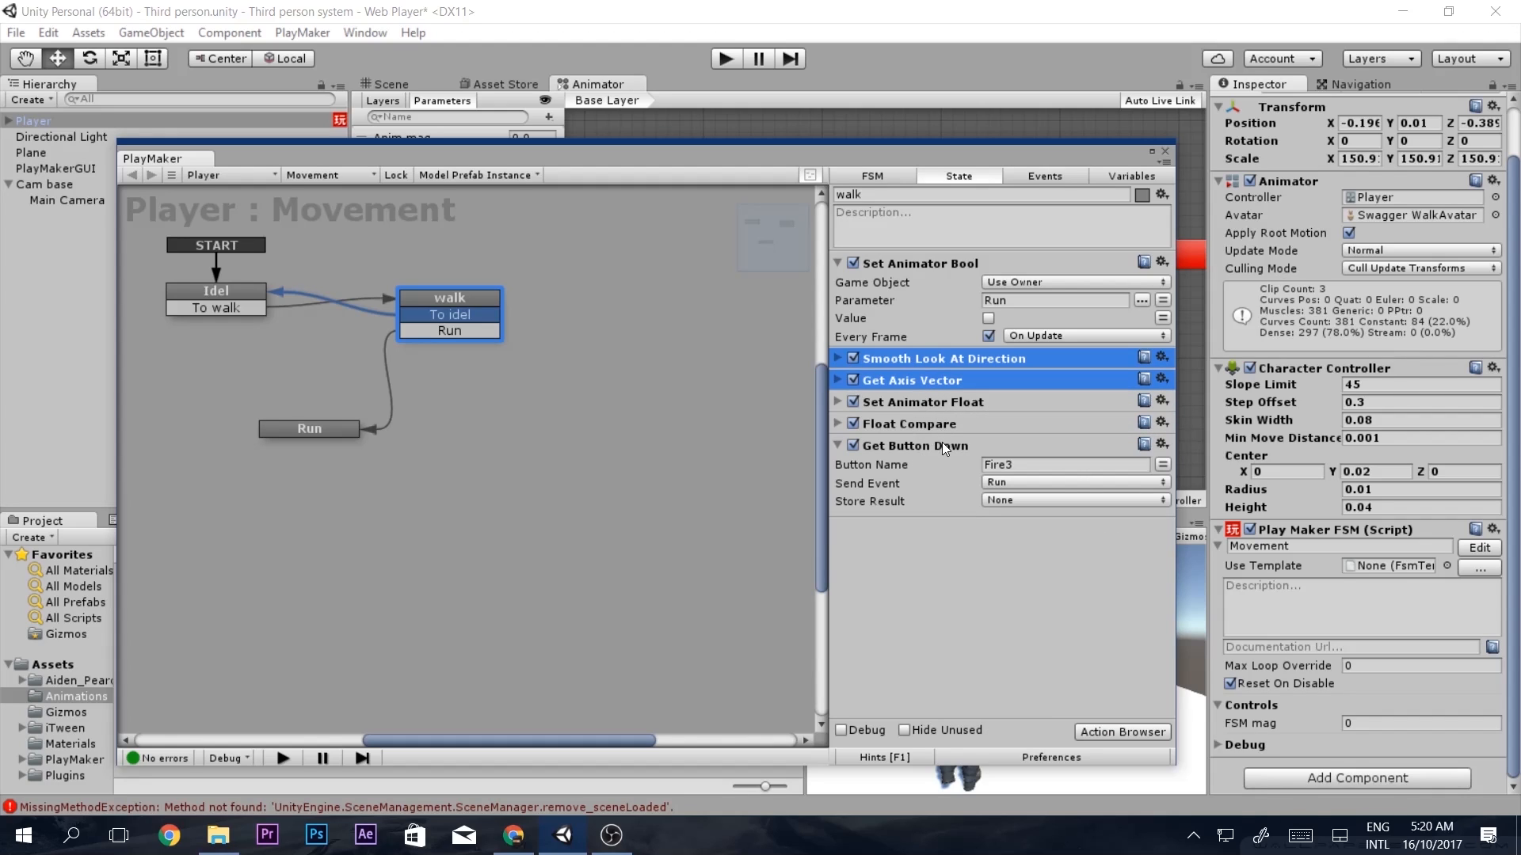
pyautogui.click(355, 431)
pyautogui.click(724, 524)
pyautogui.click(273, 433)
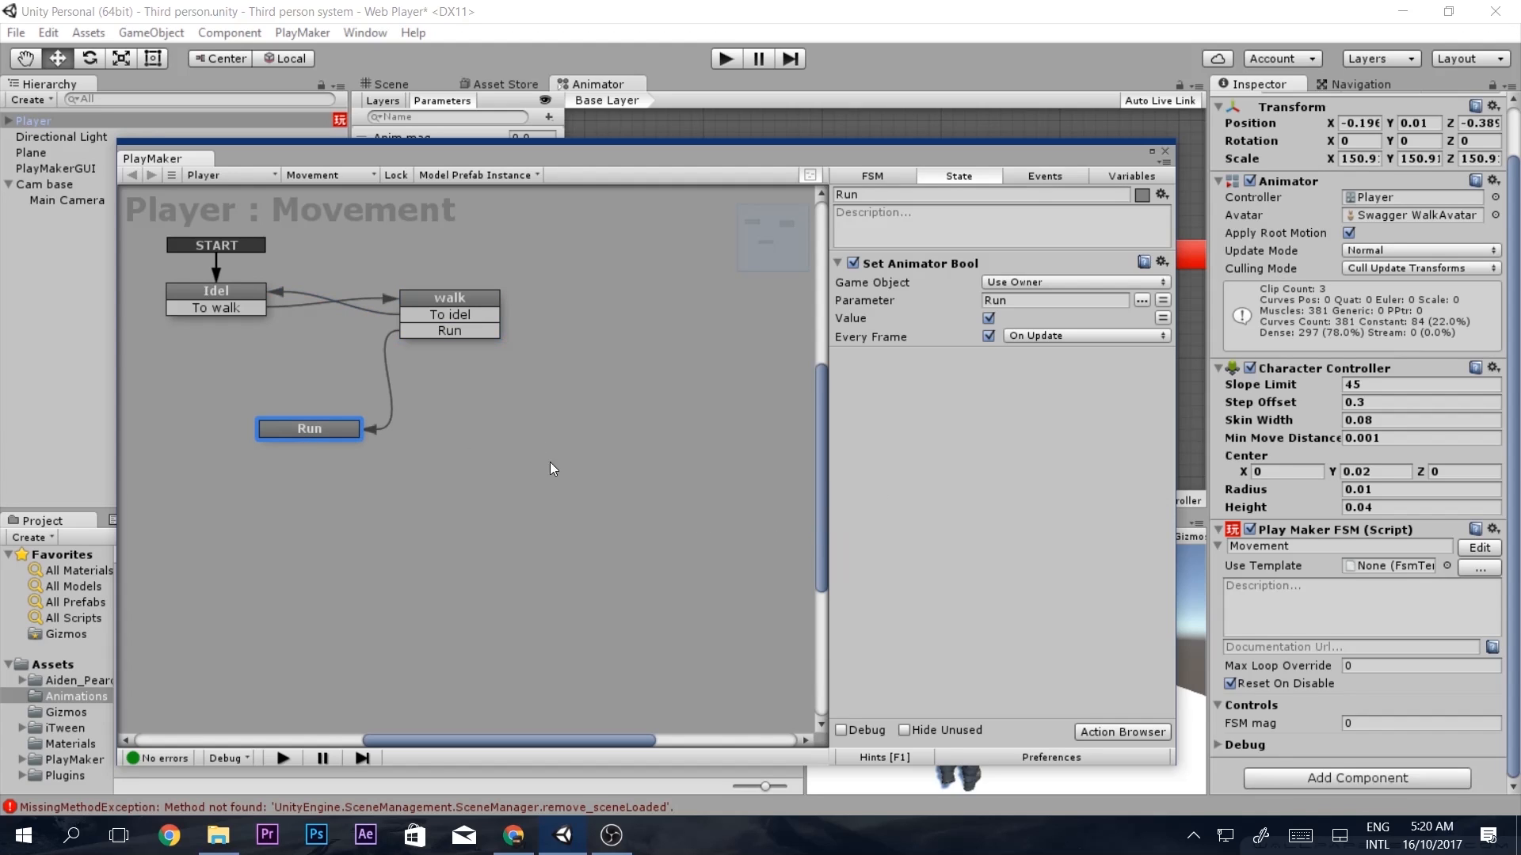
pyautogui.click(1123, 730)
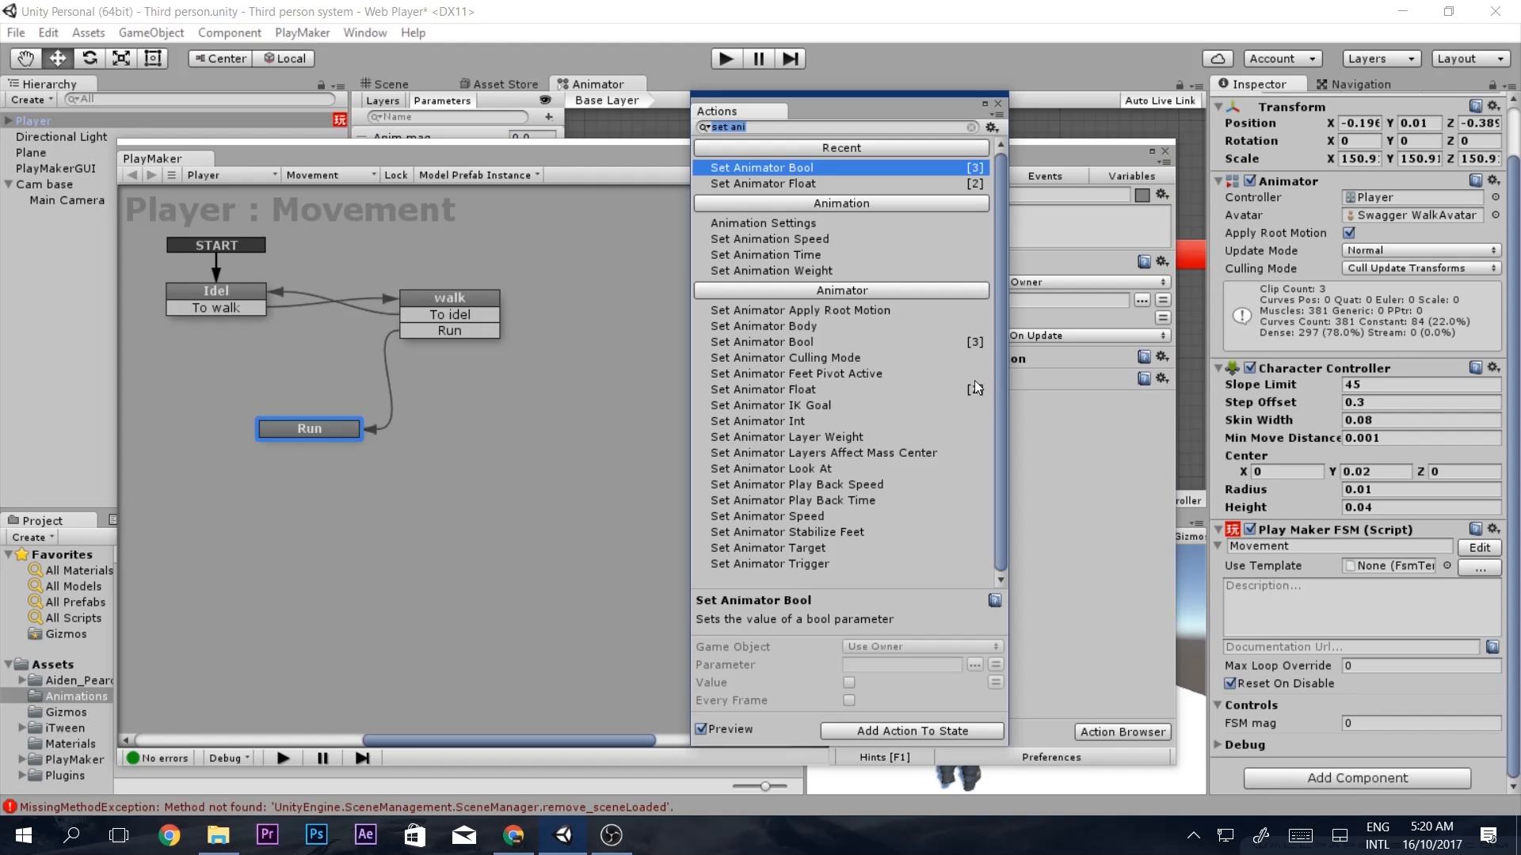
pyautogui.click(986, 103)
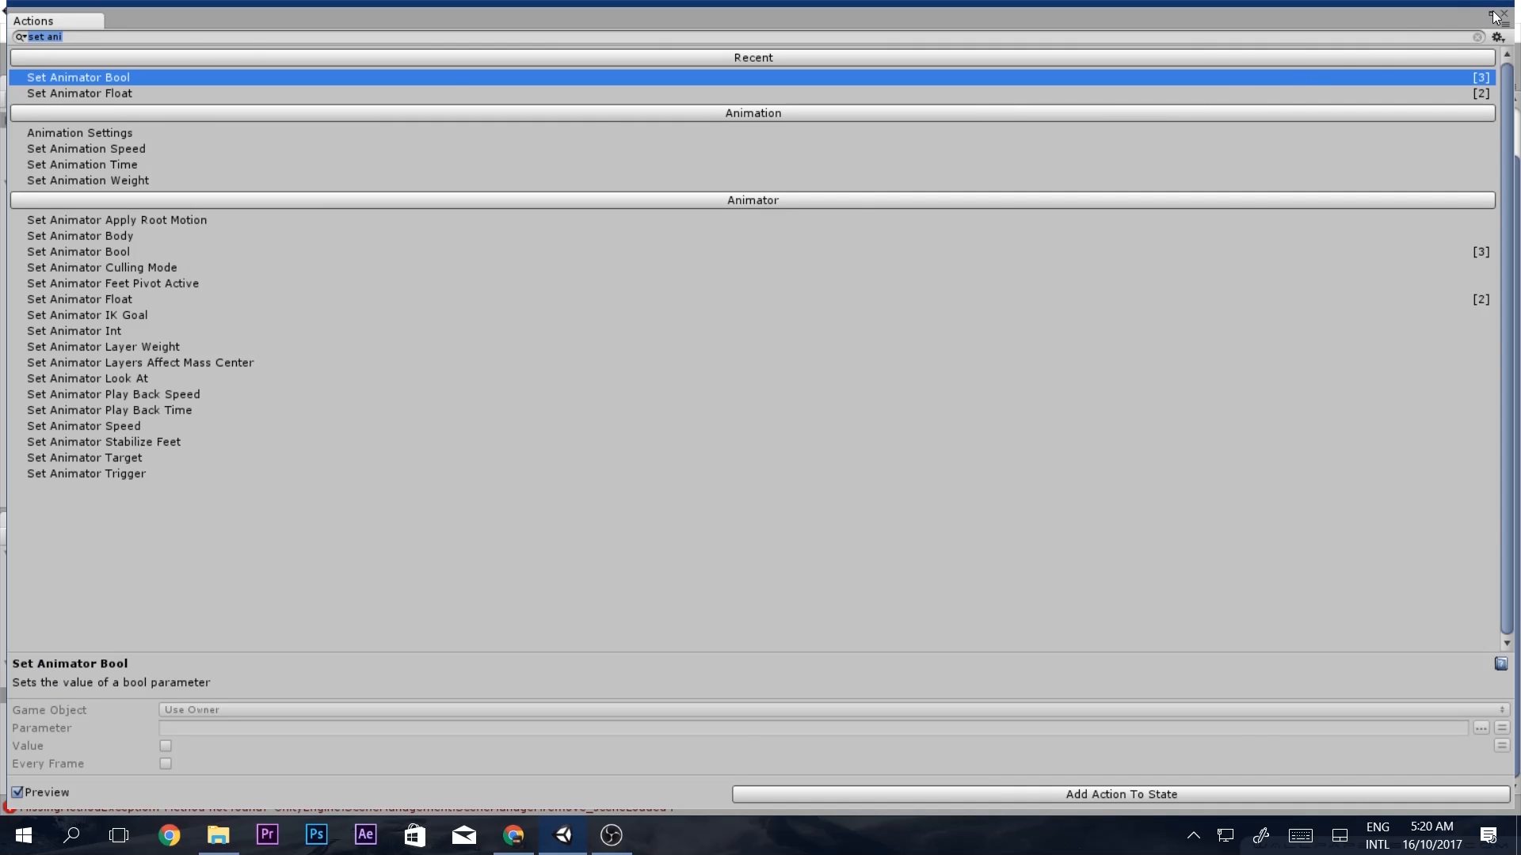
pyautogui.click(1493, 15)
pyautogui.click(997, 104)
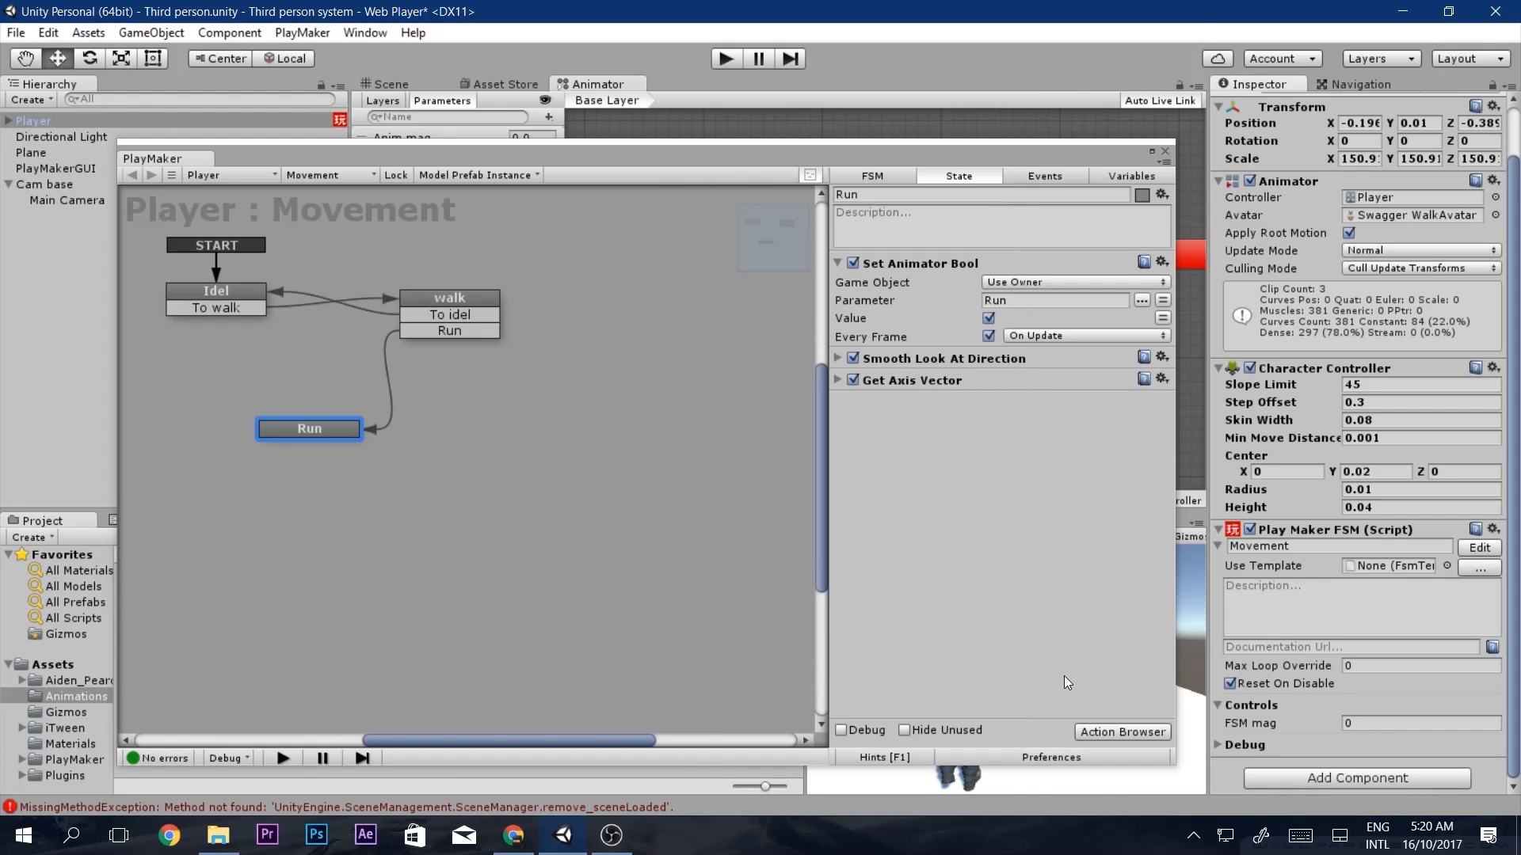
# Add a Get Button Up action to the end of the Run state's actions.
pyautogui.click(1127, 729)
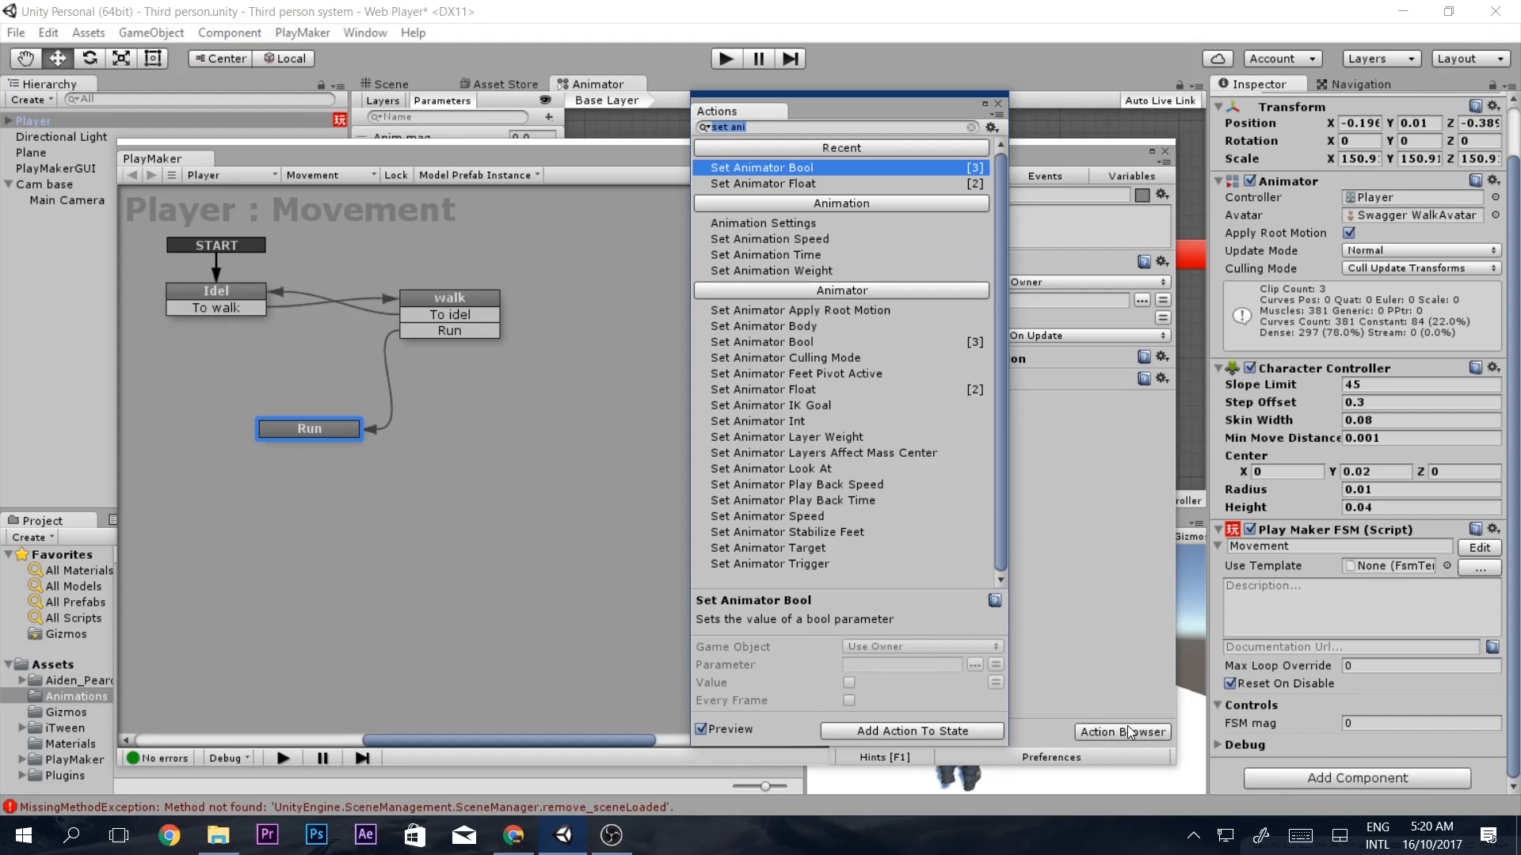
pyautogui.write('get butt')
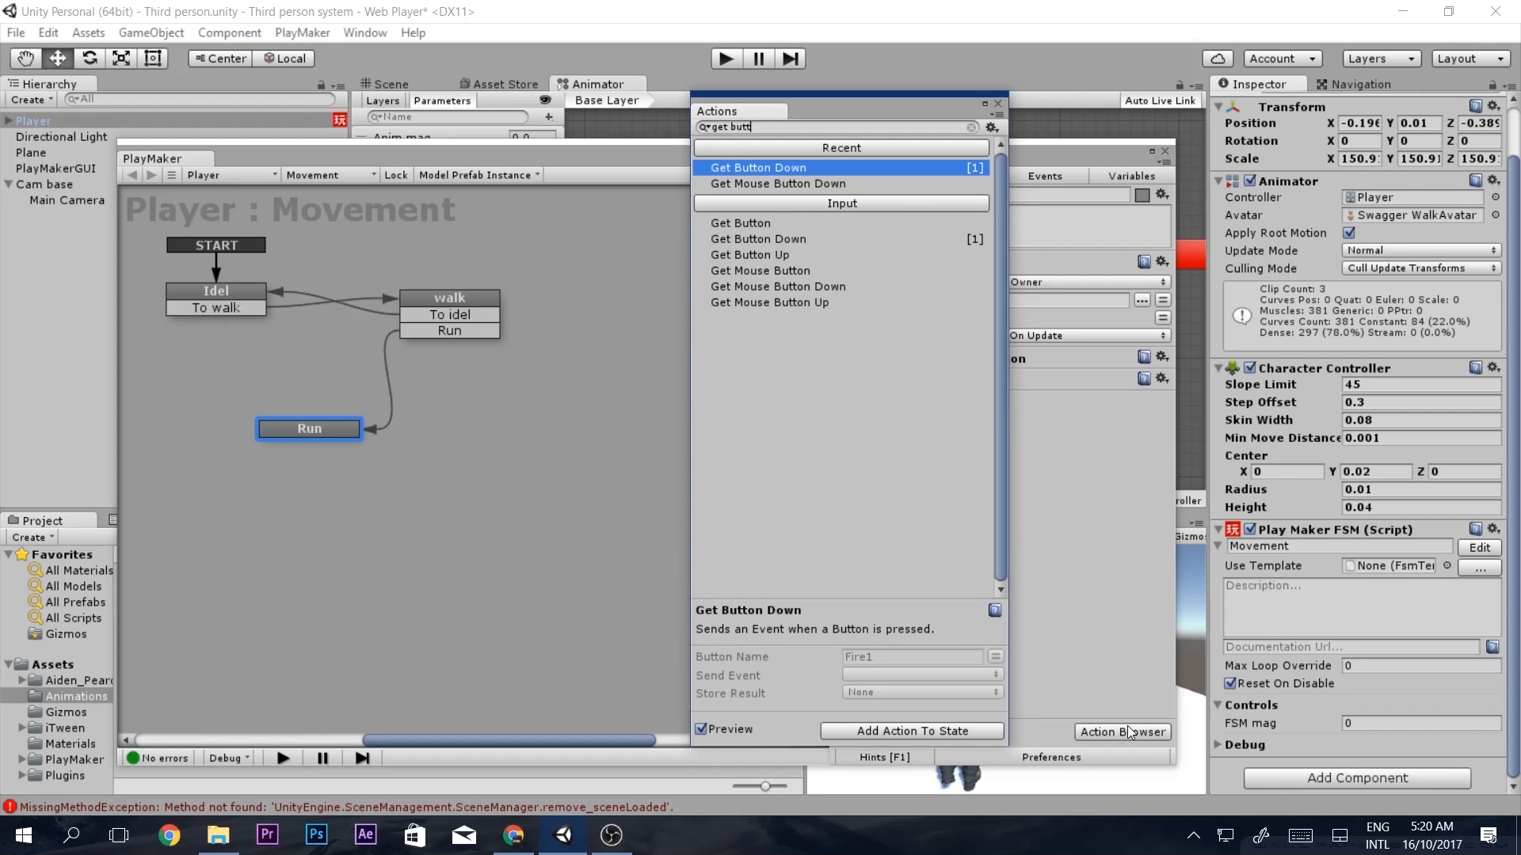
pyautogui.press('Down')
pyautogui.press('Down')
pyautogui.press('Down')
pyautogui.press('Down')
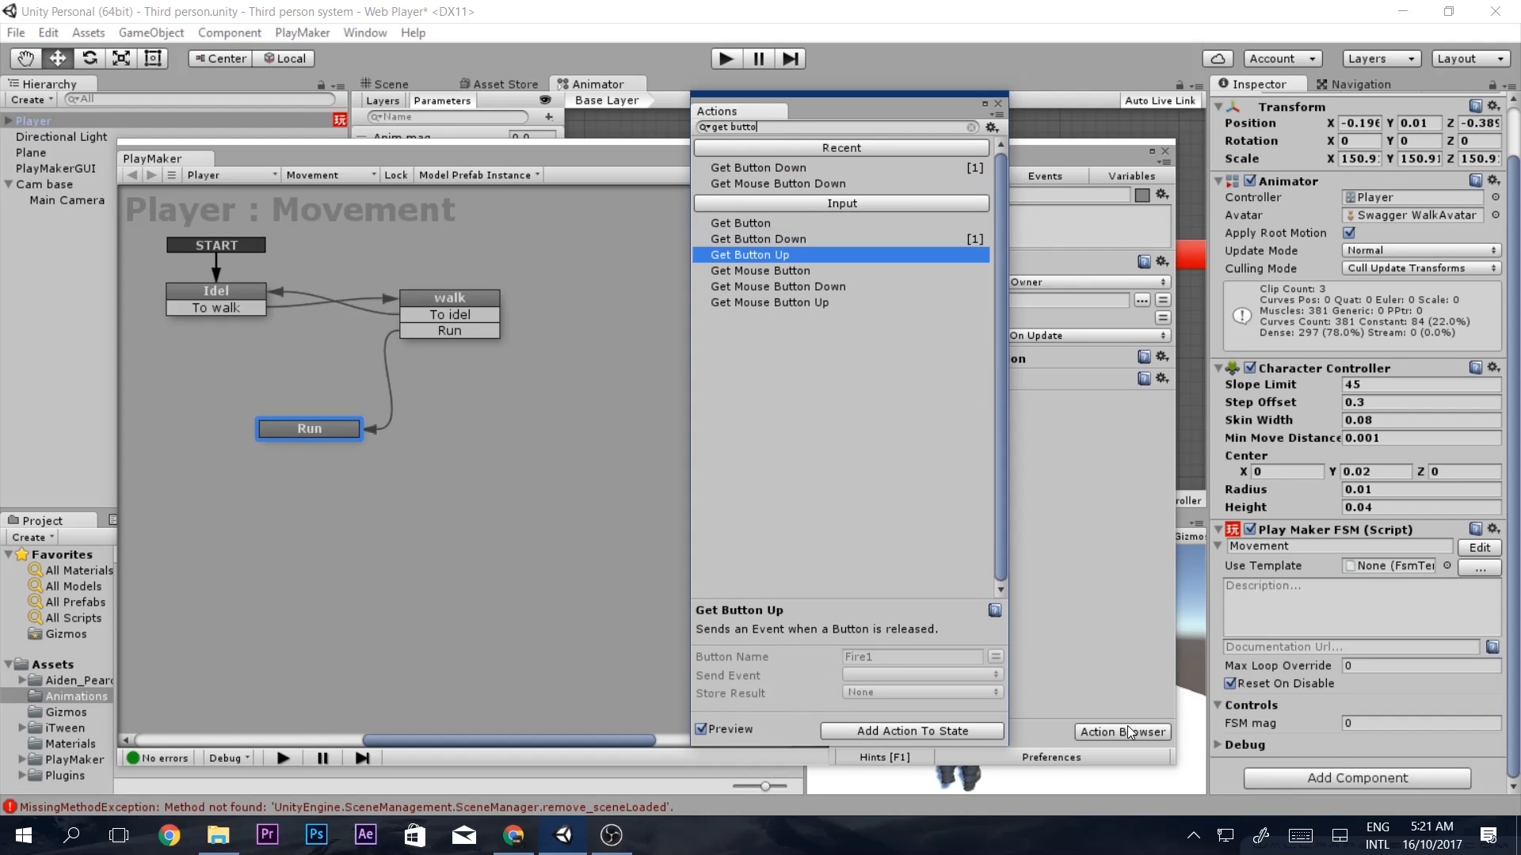
pyautogui.press('Return')
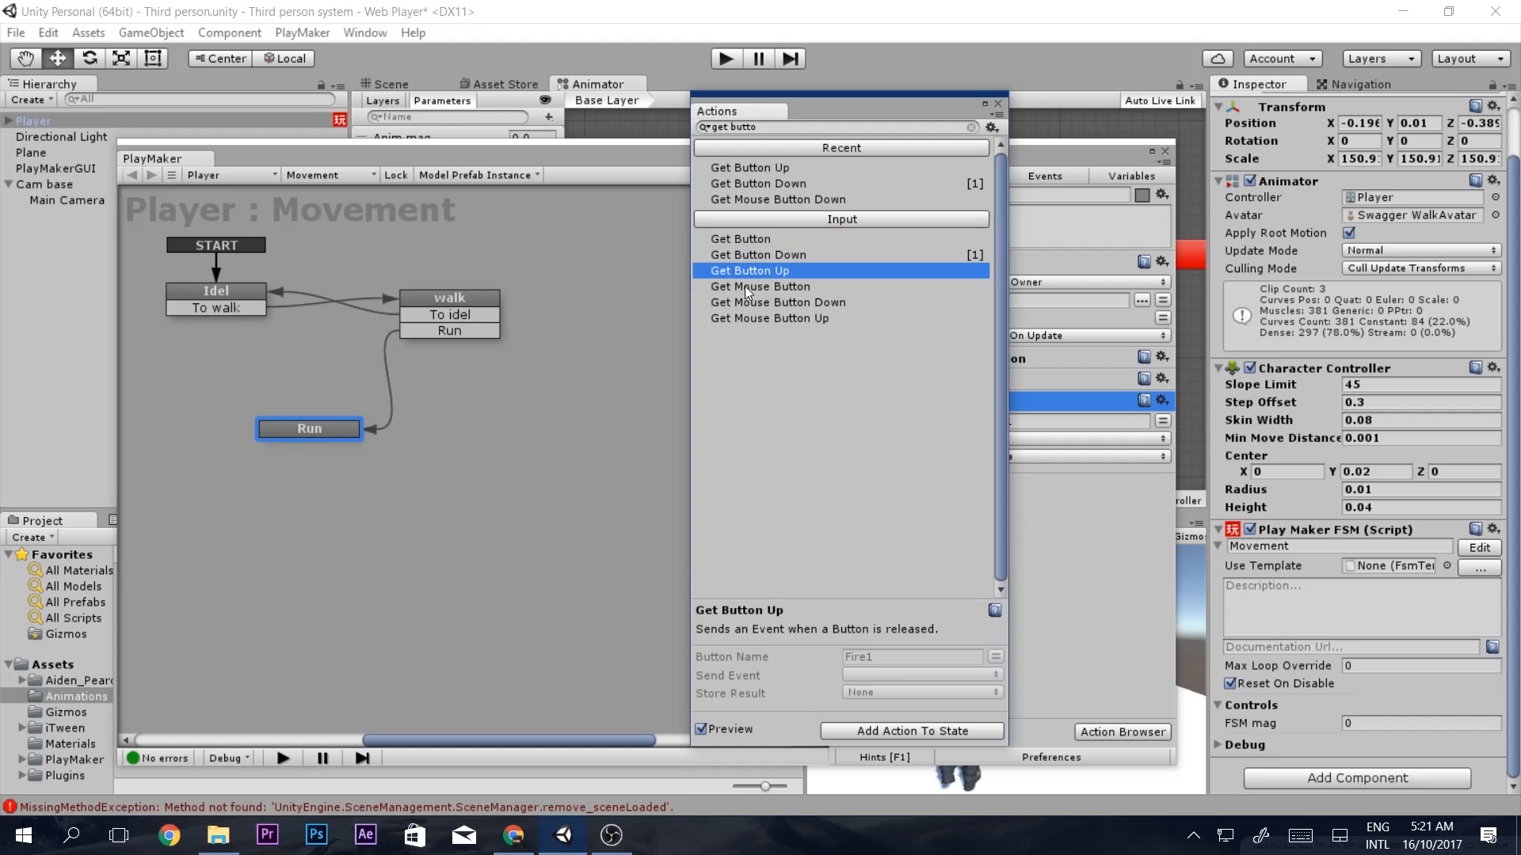
pyautogui.click(998, 105)
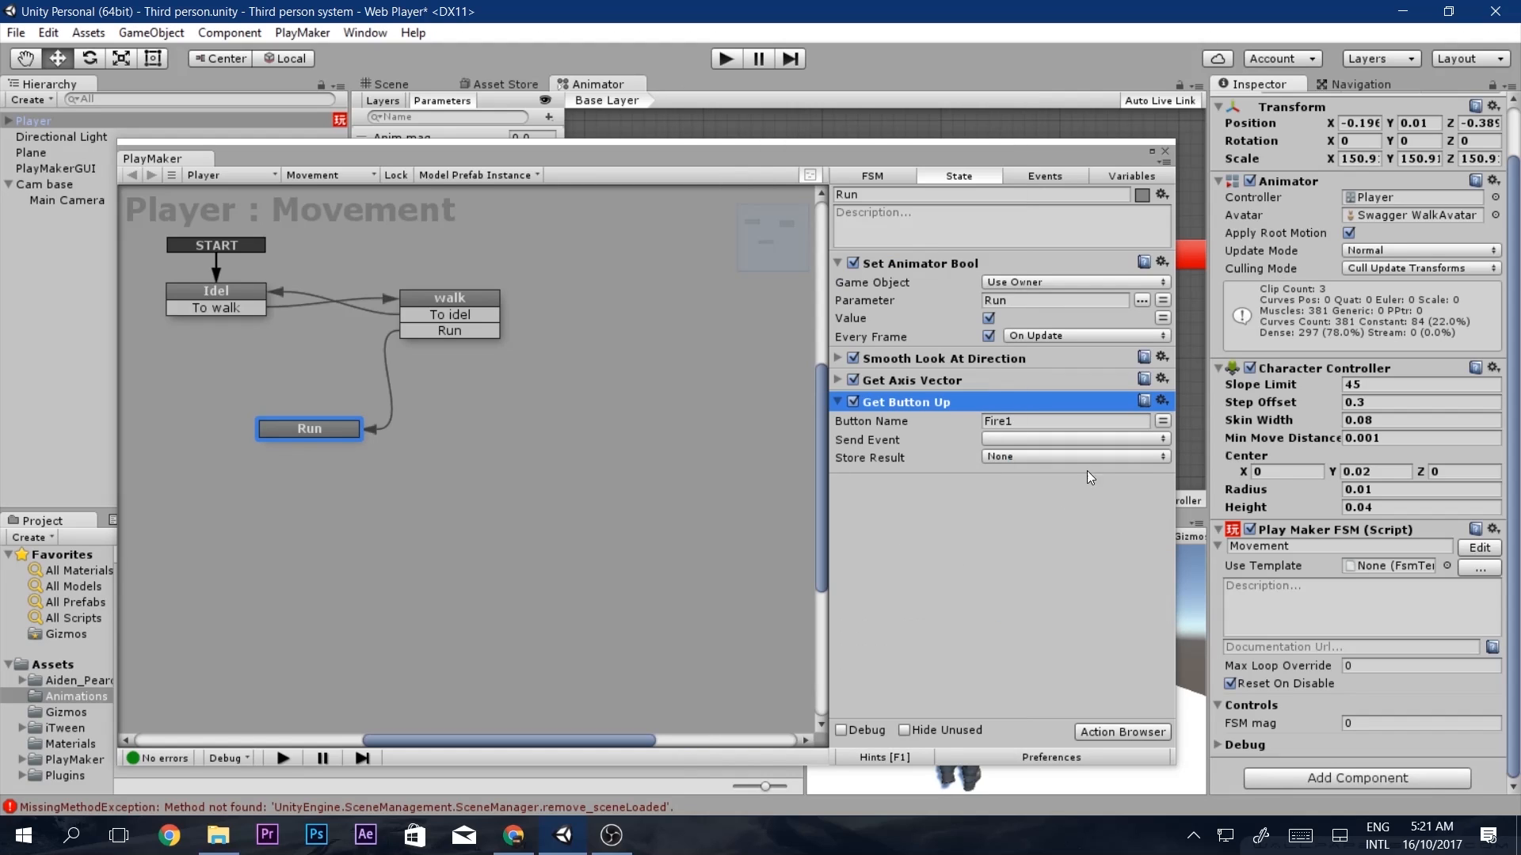
# Set the Get Button Up action's button name to Fire3 and its Send Event to To walk.
pyautogui.click(1028, 422)
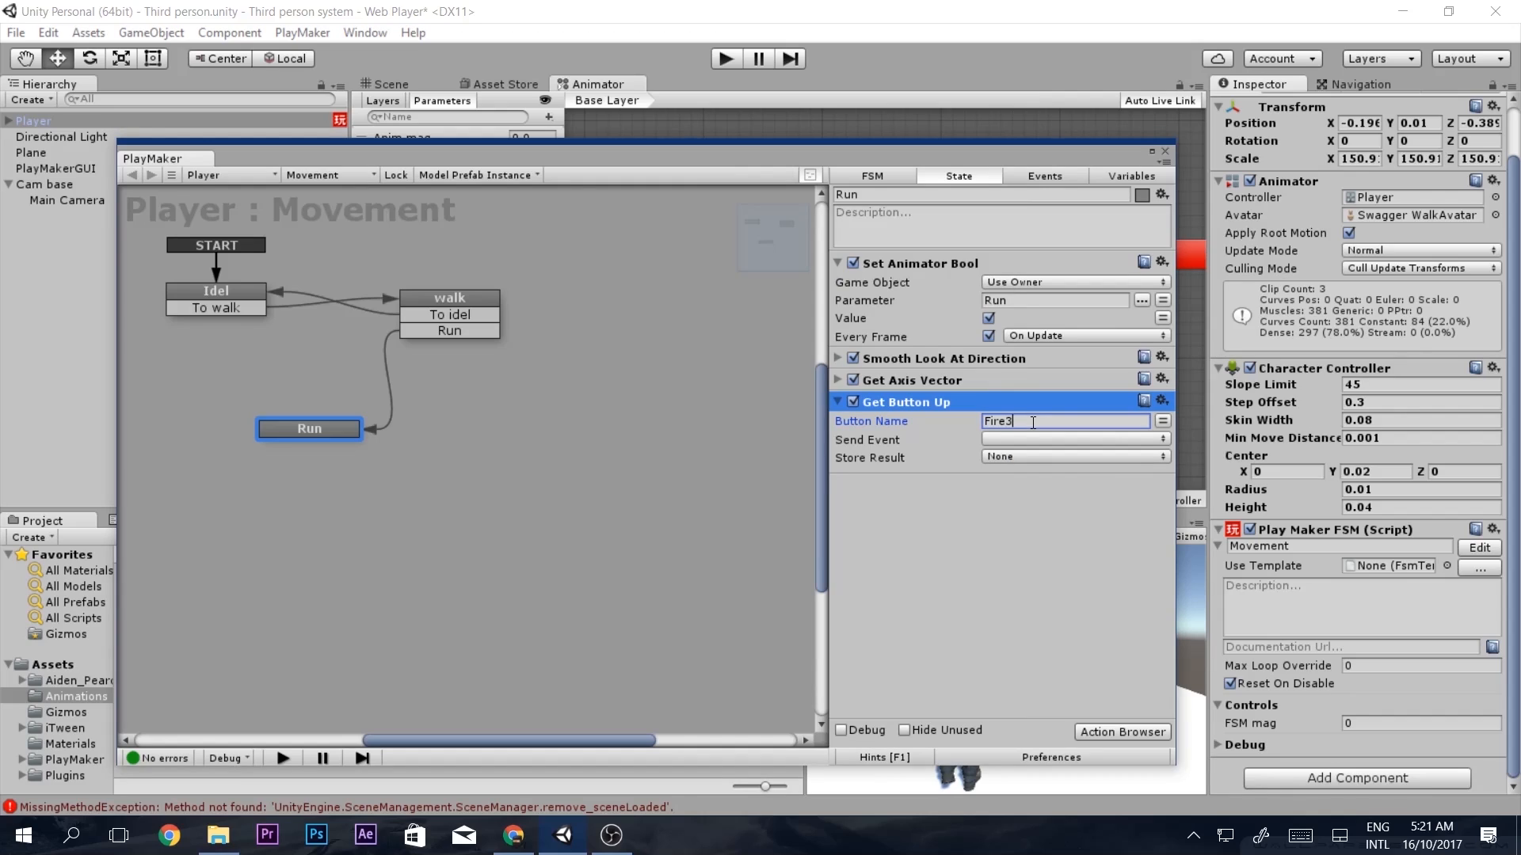
pyautogui.click(999, 438)
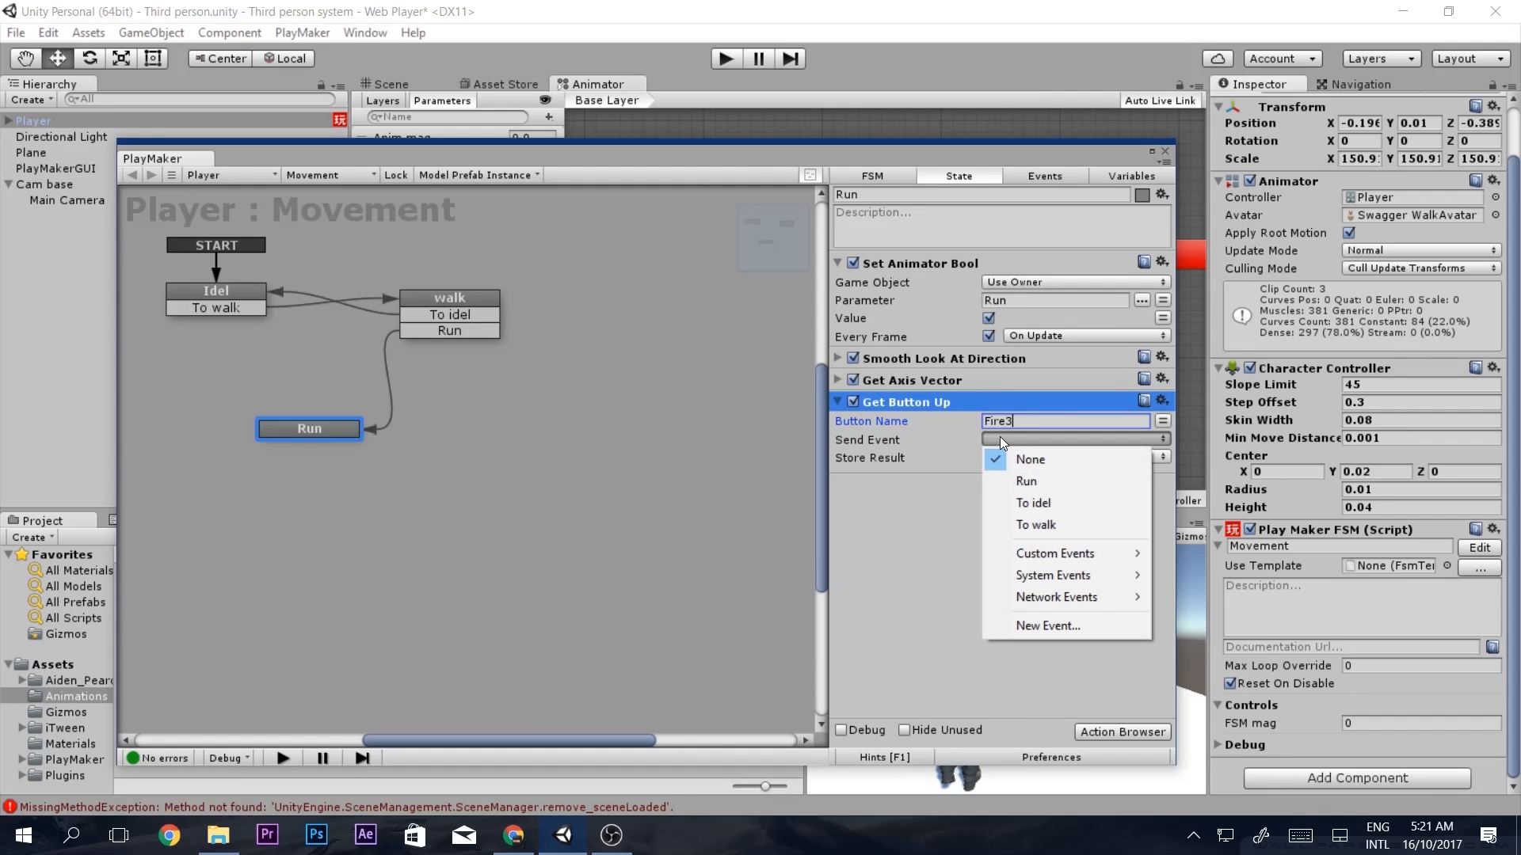
pyautogui.click(1030, 518)
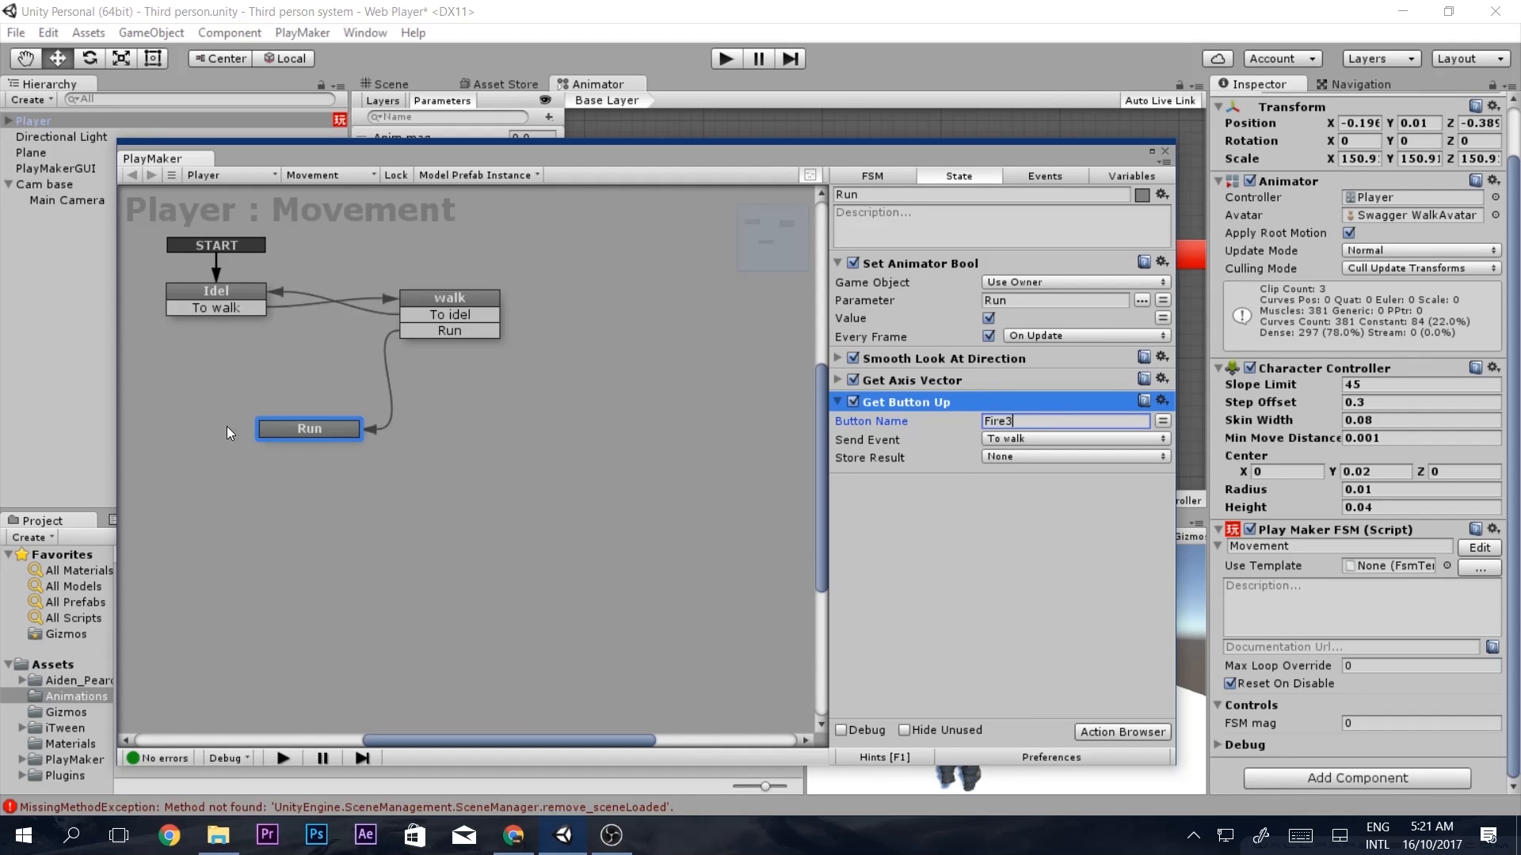
# Add a To walk transition to the Run state, link it to the walk state, and place Run below walk.
pyautogui.rightClick(301, 427)
pyautogui.moveTo(321, 436)
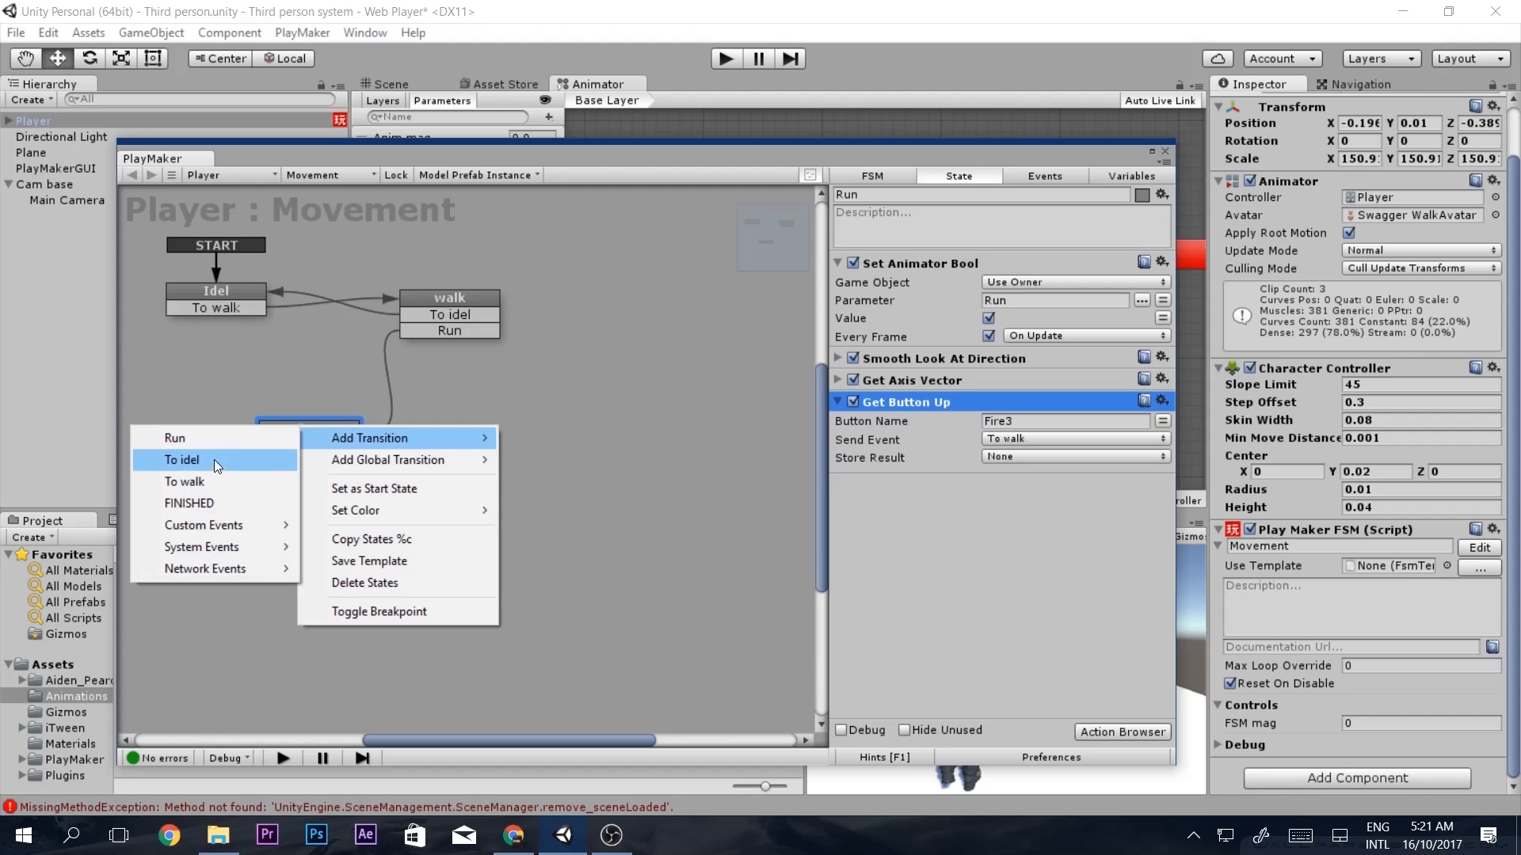
pyautogui.click(197, 482)
pyautogui.moveTo(316, 449); pyautogui.dragTo(478, 298)
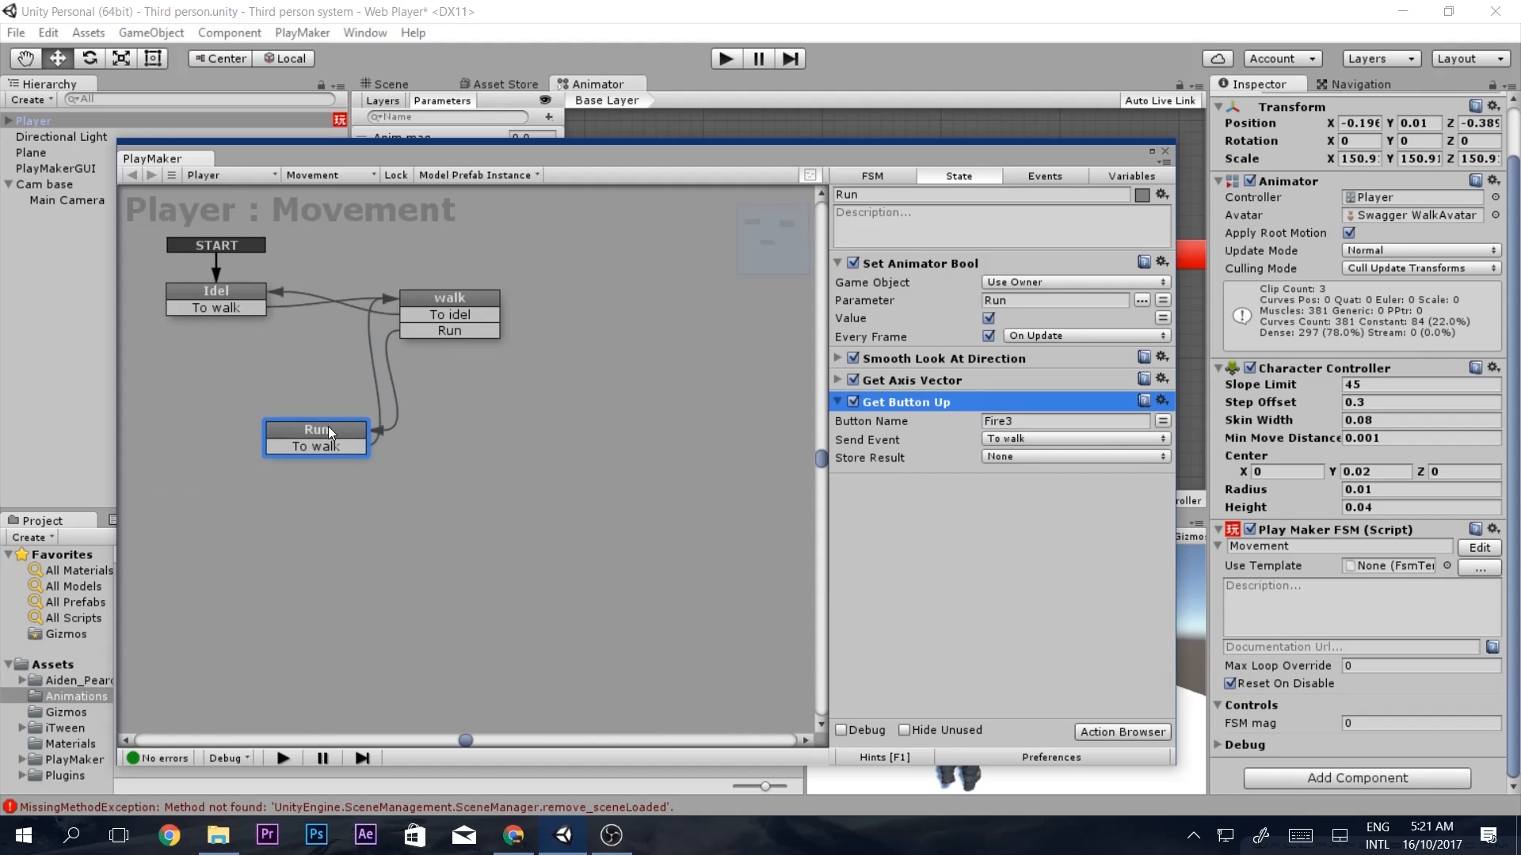
pyautogui.moveTo(328, 426); pyautogui.dragTo(453, 447)
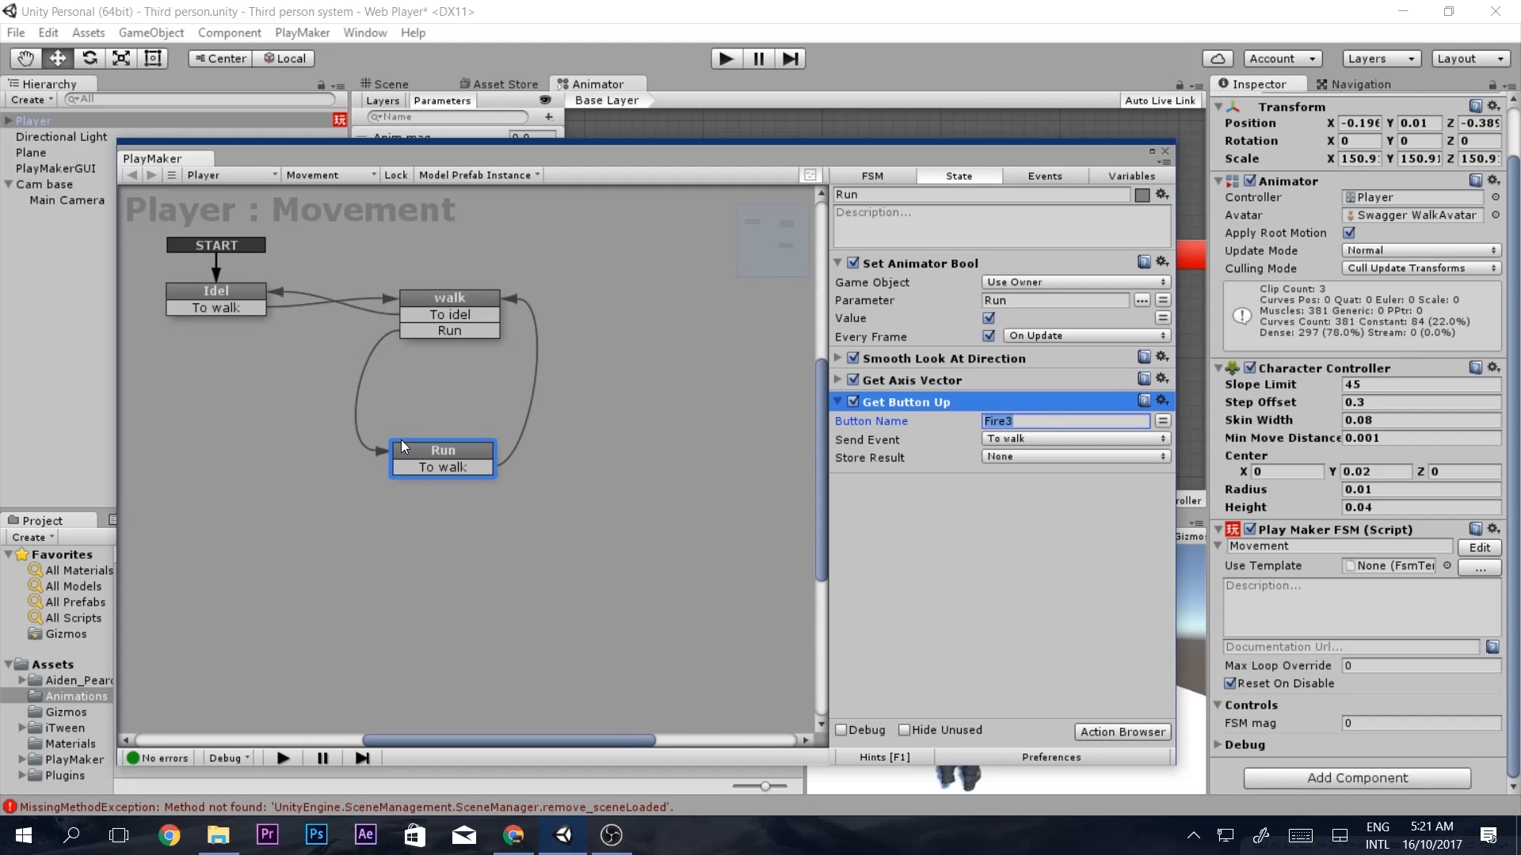
# Review the actions of the walk and Idel states.
pyautogui.click(463, 302)
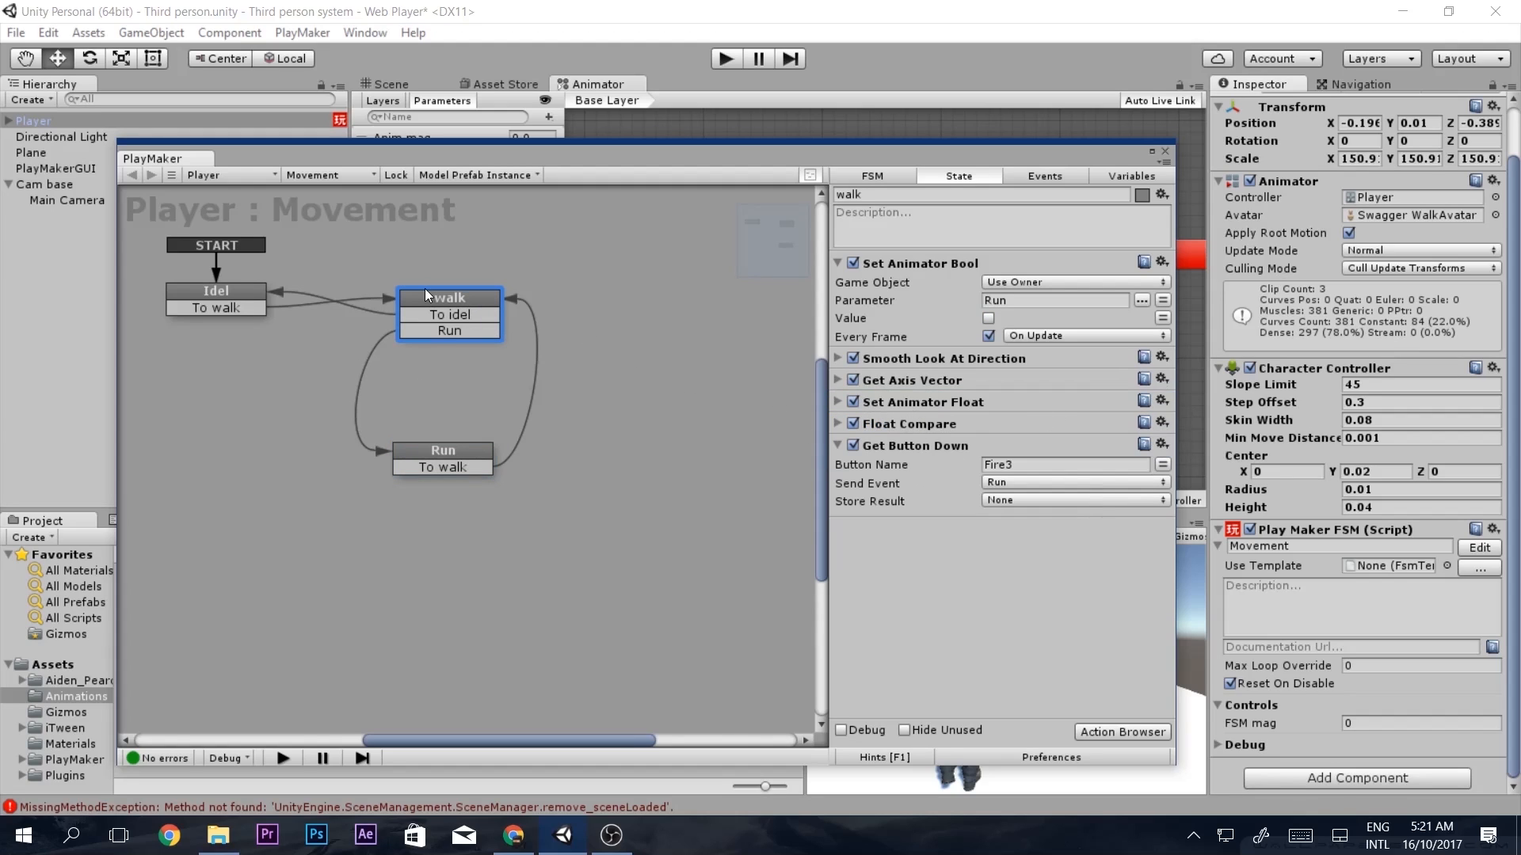
pyautogui.click(213, 288)
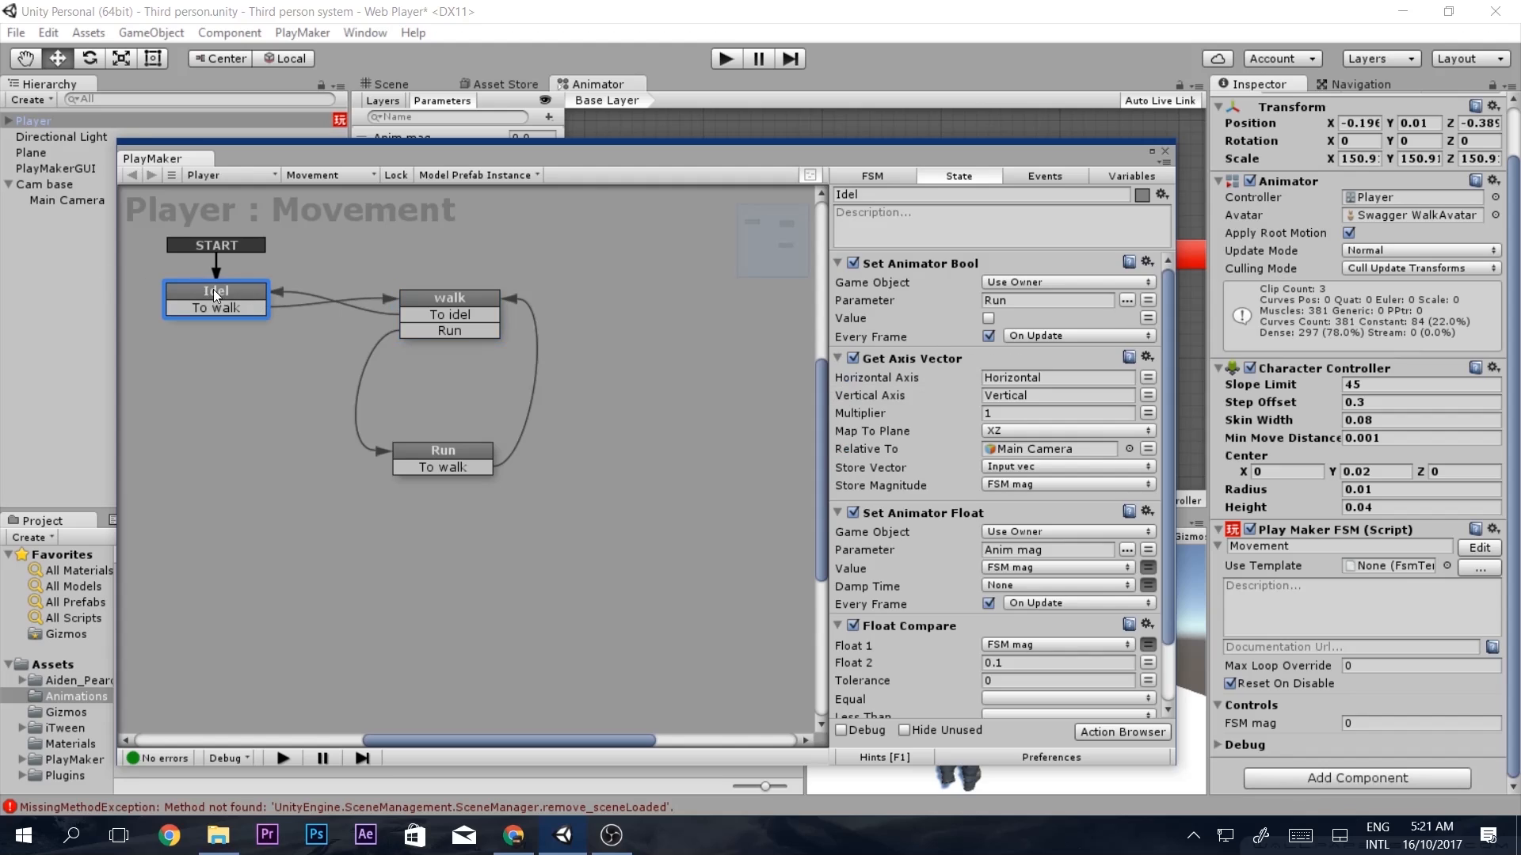
pyautogui.click(494, 297)
# Move the PlayMaker window aside, enable Maximize on Play, and play-test the character's forward movement.
pyautogui.moveTo(1054, 159); pyautogui.dragTo(27, 88)
pyautogui.click(733, 61)
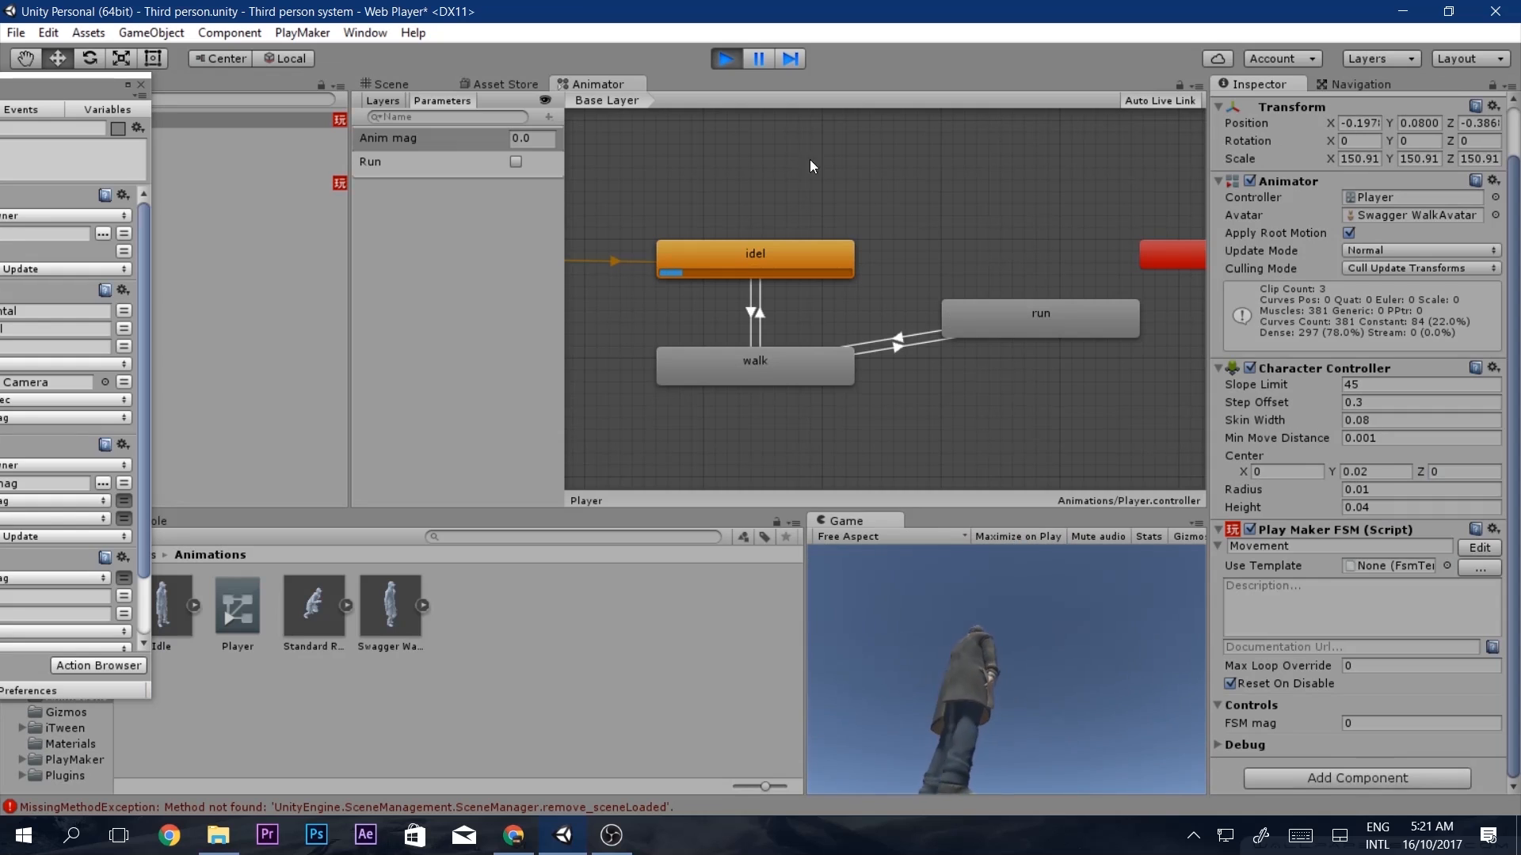
pyautogui.click(752, 58)
pyautogui.press('w')
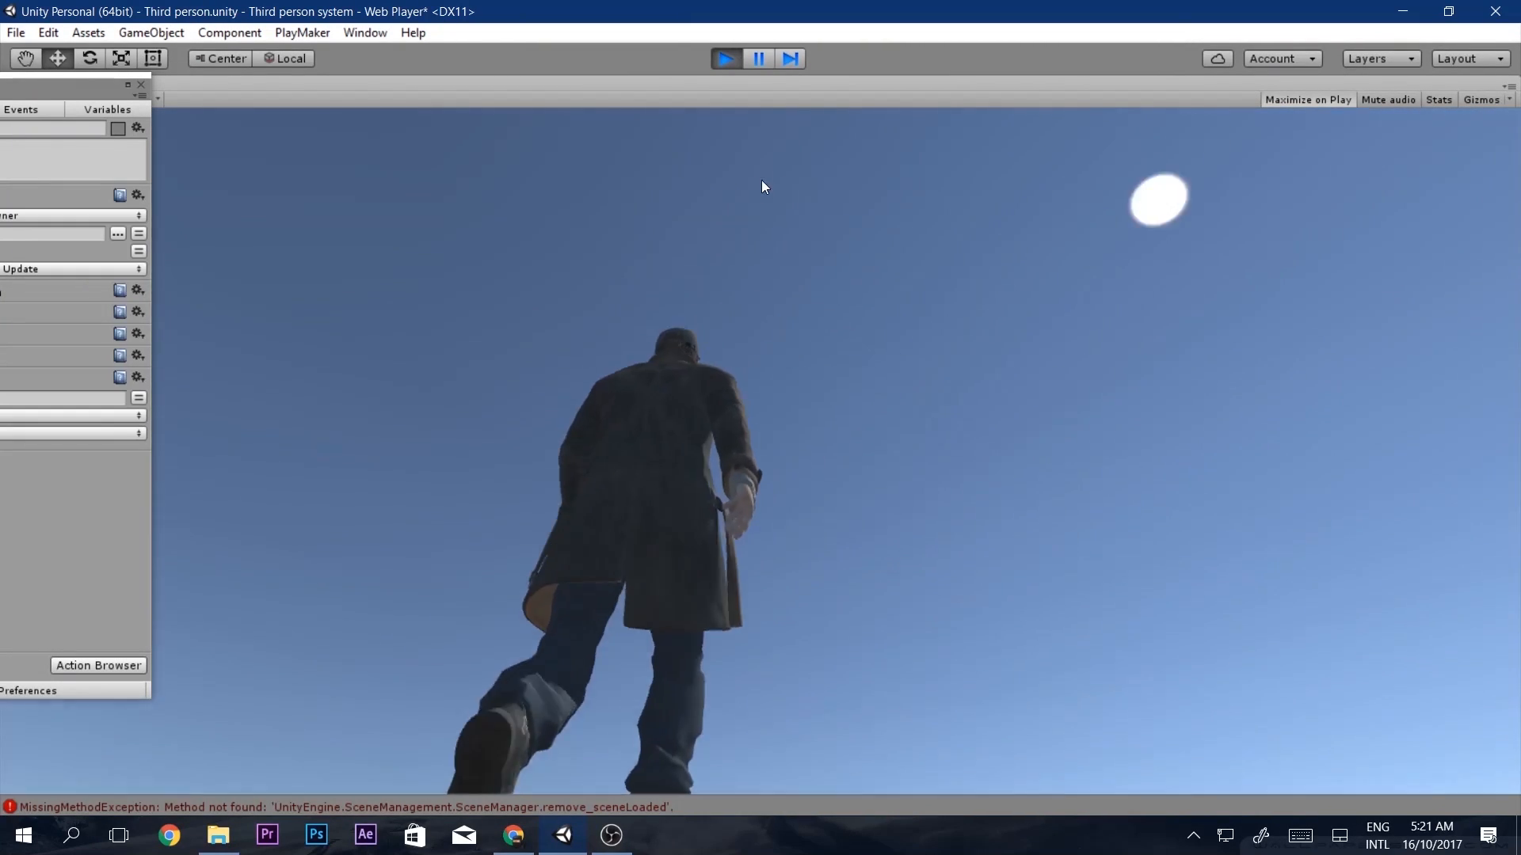
pyautogui.click(725, 59)
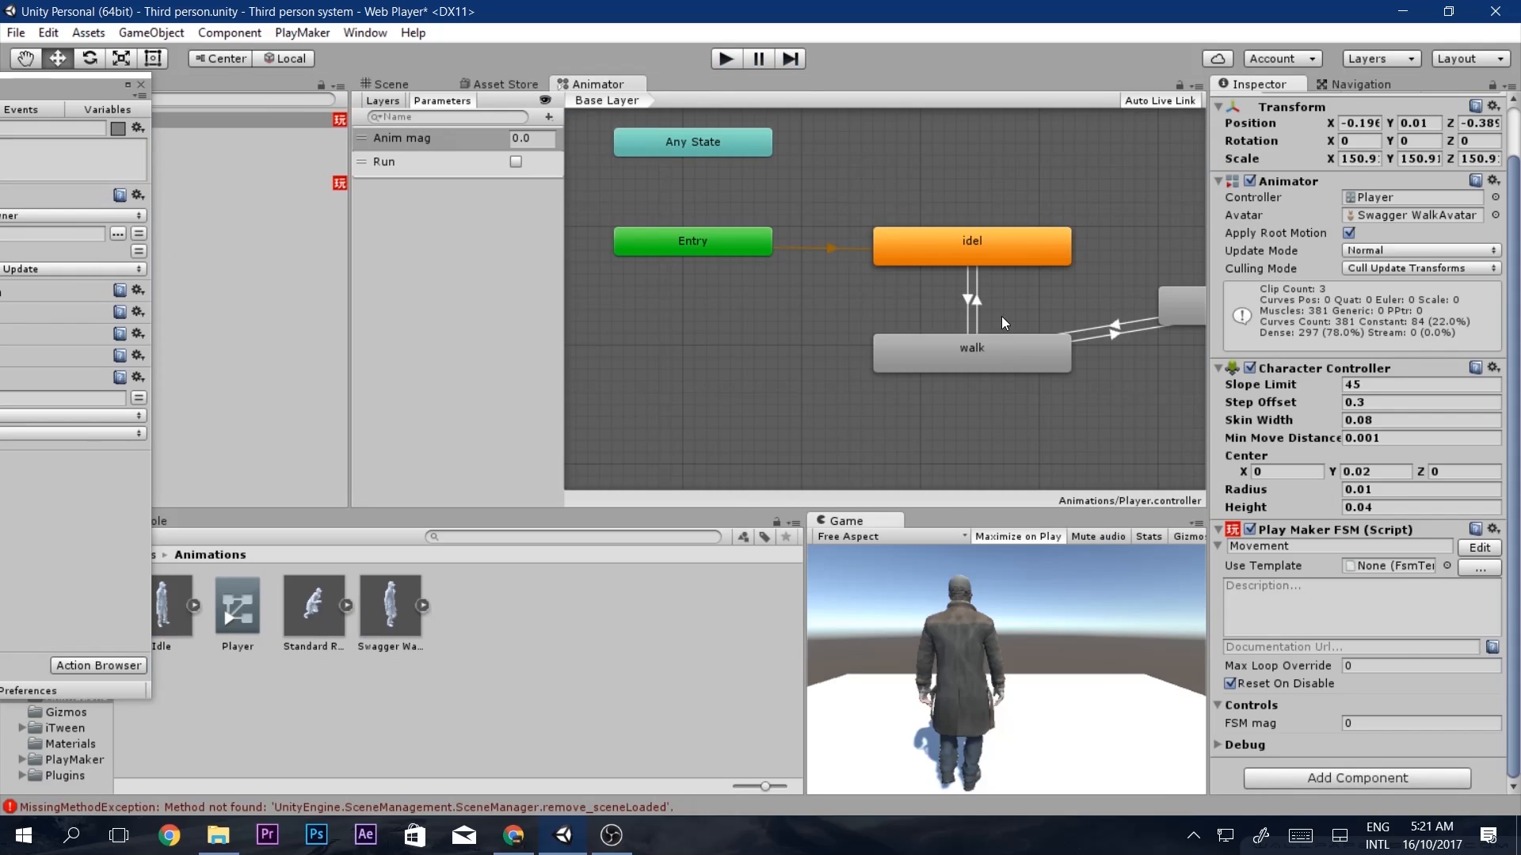
# Turn off Has Exit Time on the walk to run transition in the Animator.
pyautogui.moveTo(1001, 316); pyautogui.dragTo(762, 302, button='middle')
pyautogui.click(876, 320)
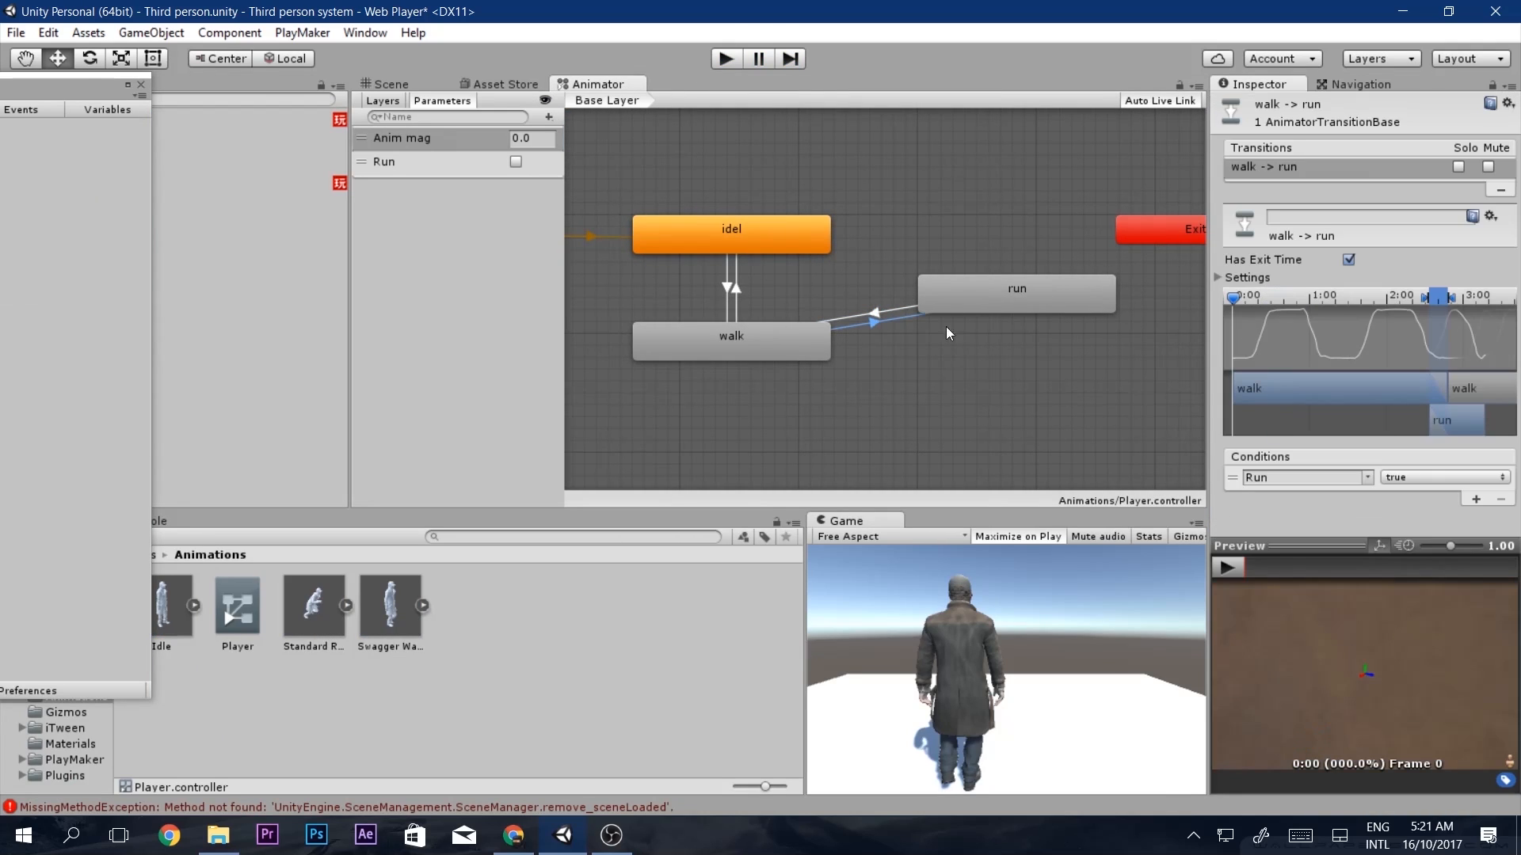
pyautogui.scroll(-5, 1378, 672)
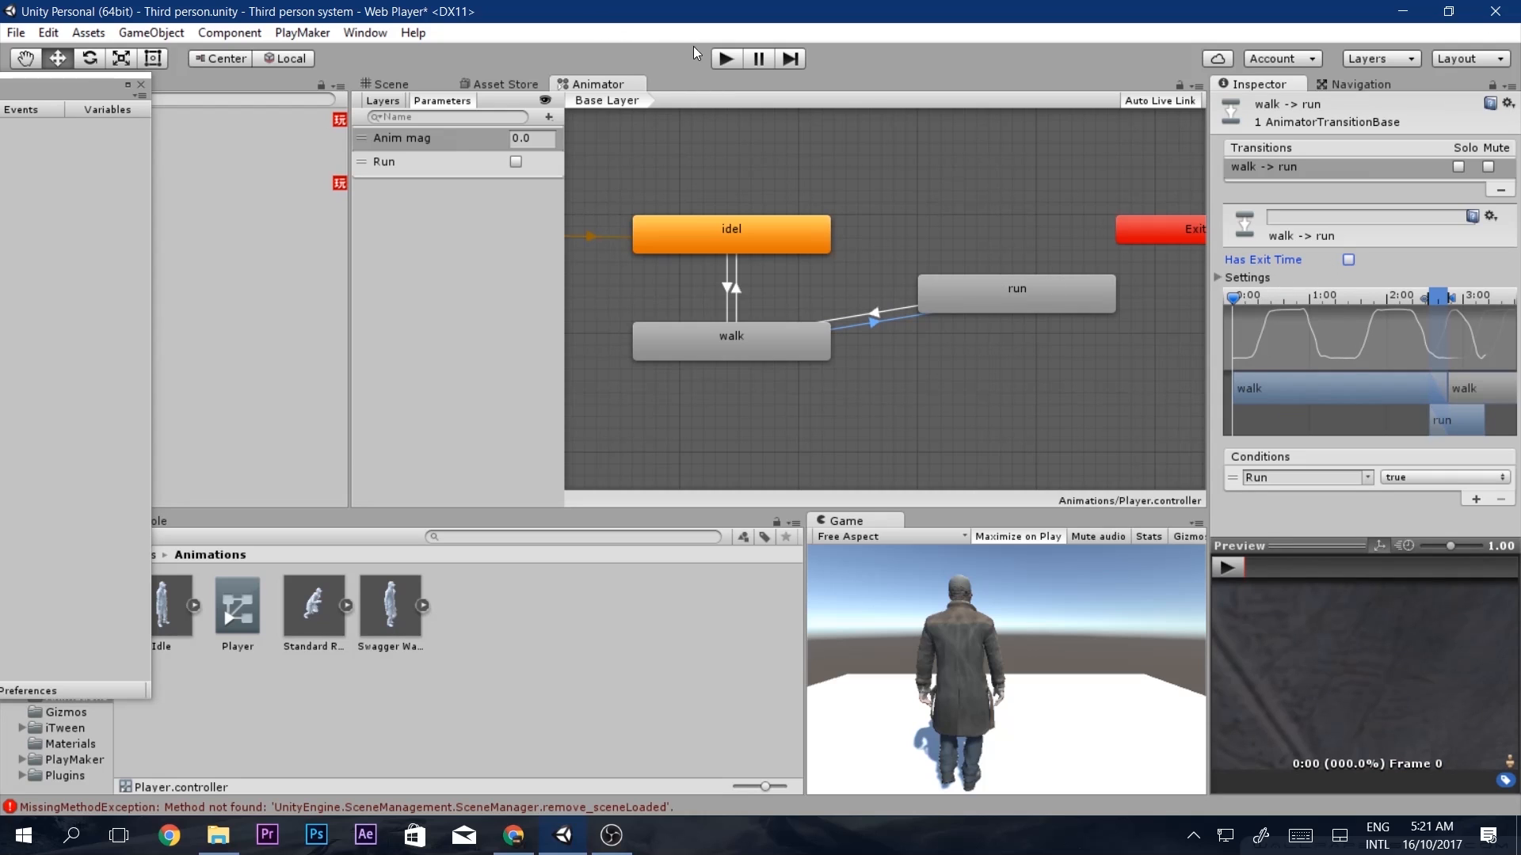
# Play-test switching between idle, walking and running with the follow camera, and stop play mode.
pyautogui.click(725, 59)
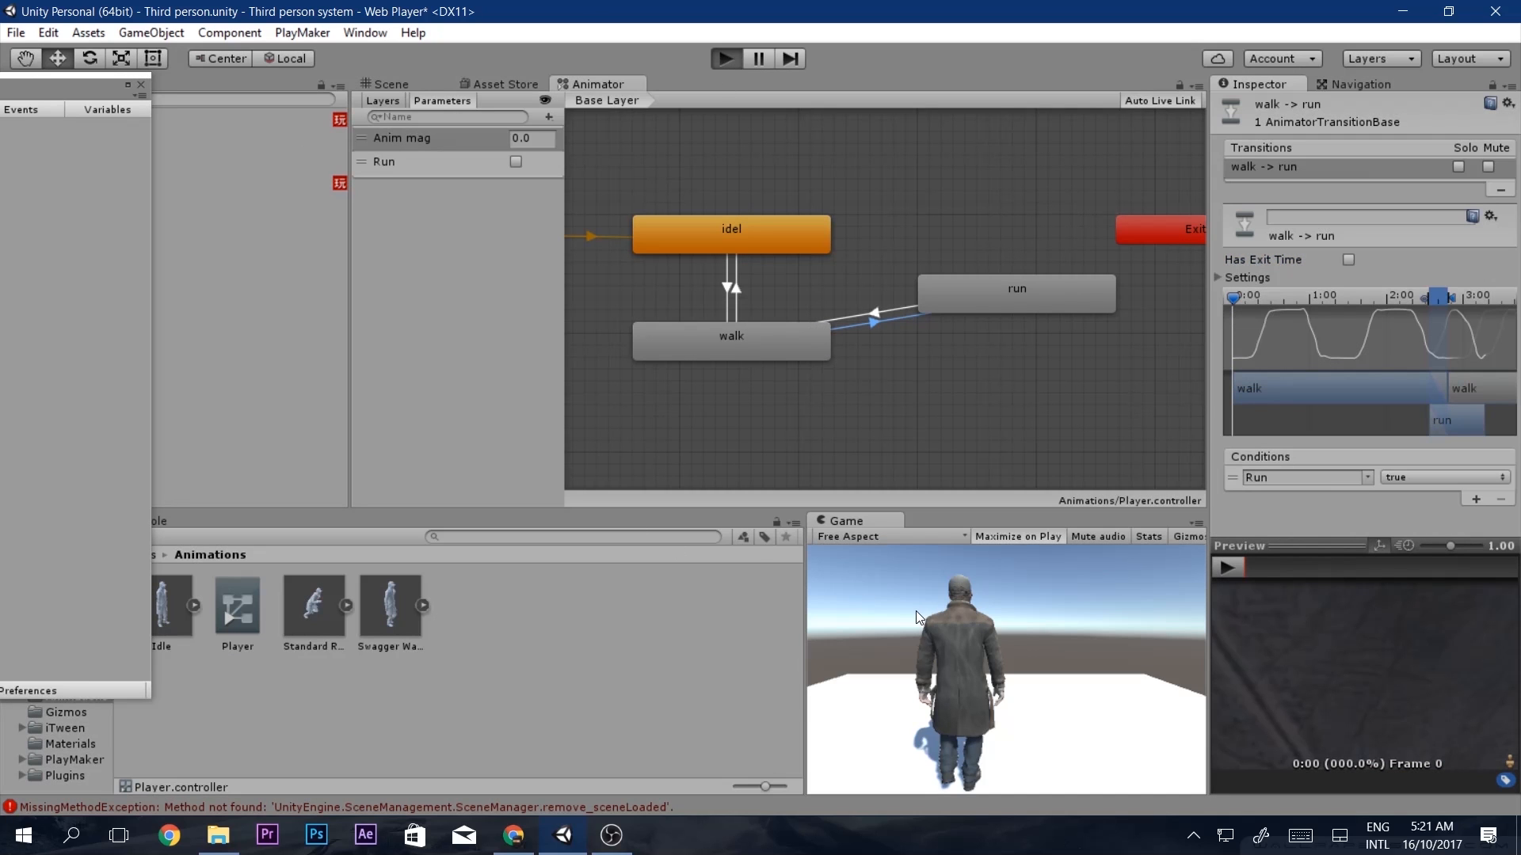
pyautogui.press('w')
pyautogui.press('shift')
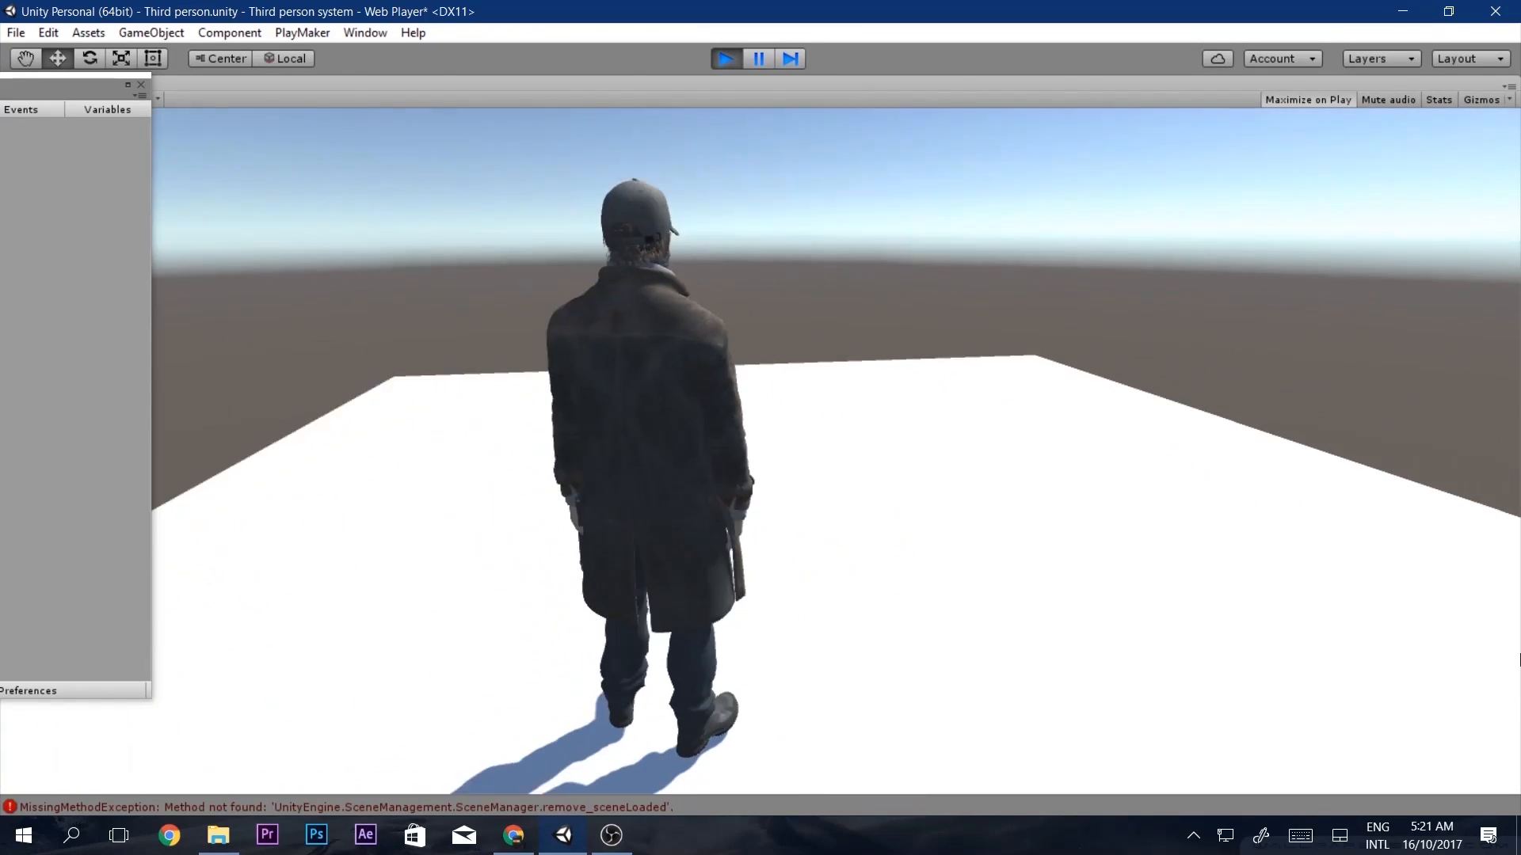
pyautogui.press('w')
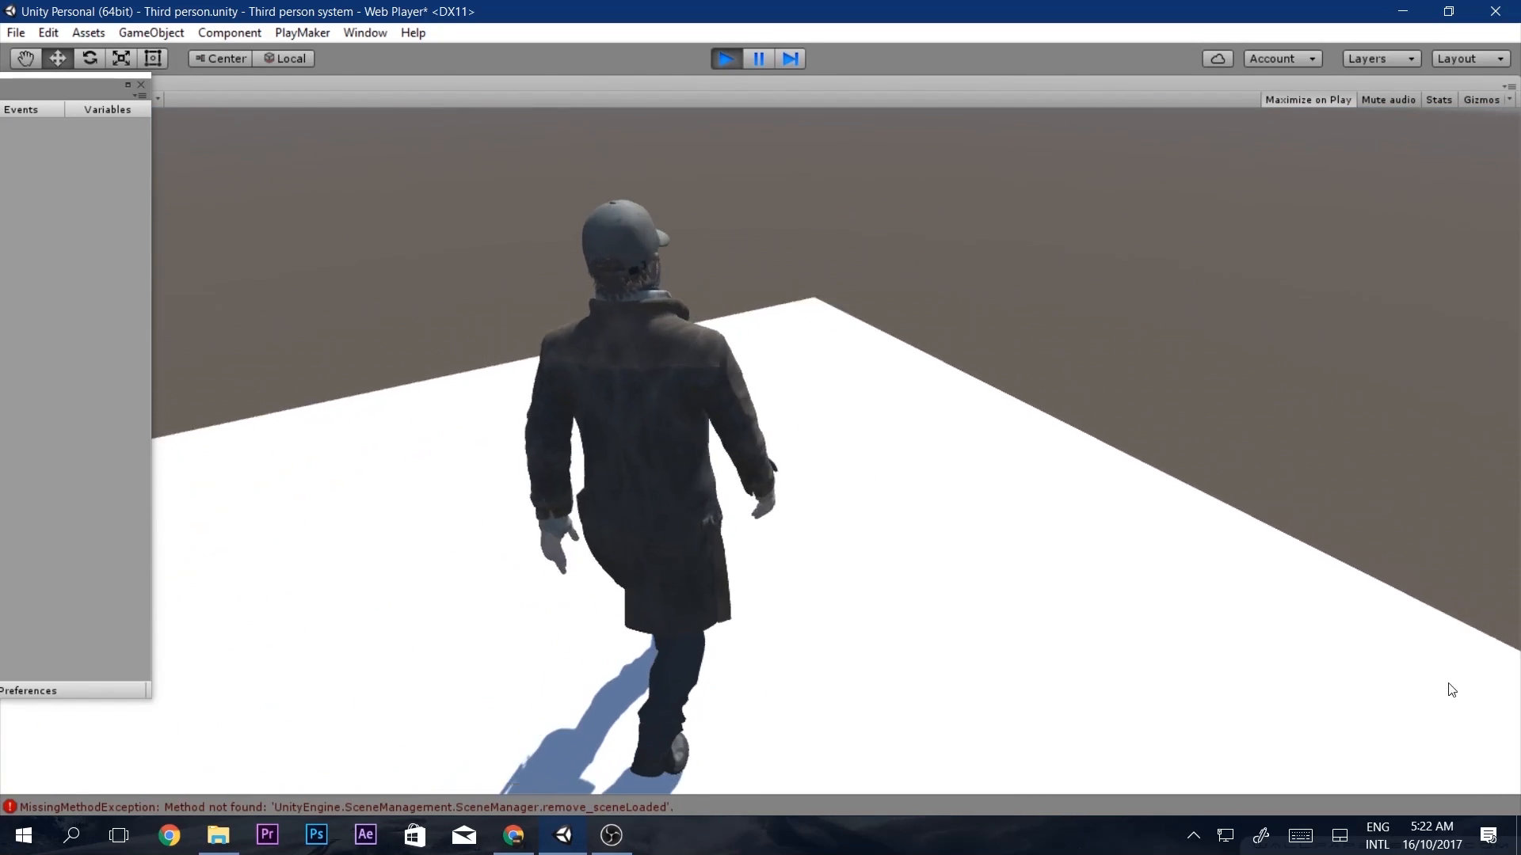
pyautogui.press('shift')
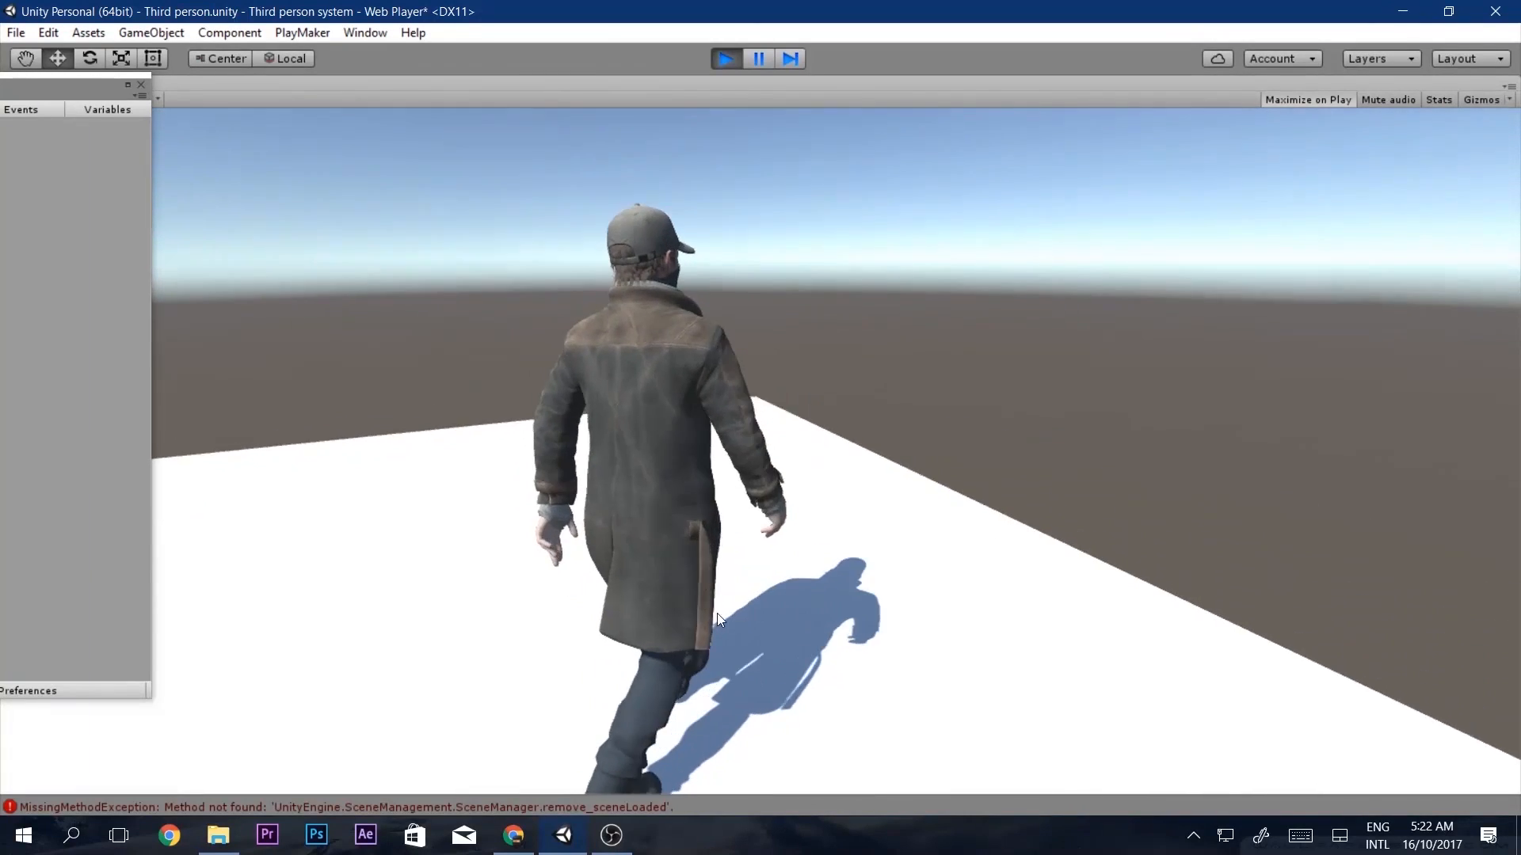
pyautogui.press('shift')
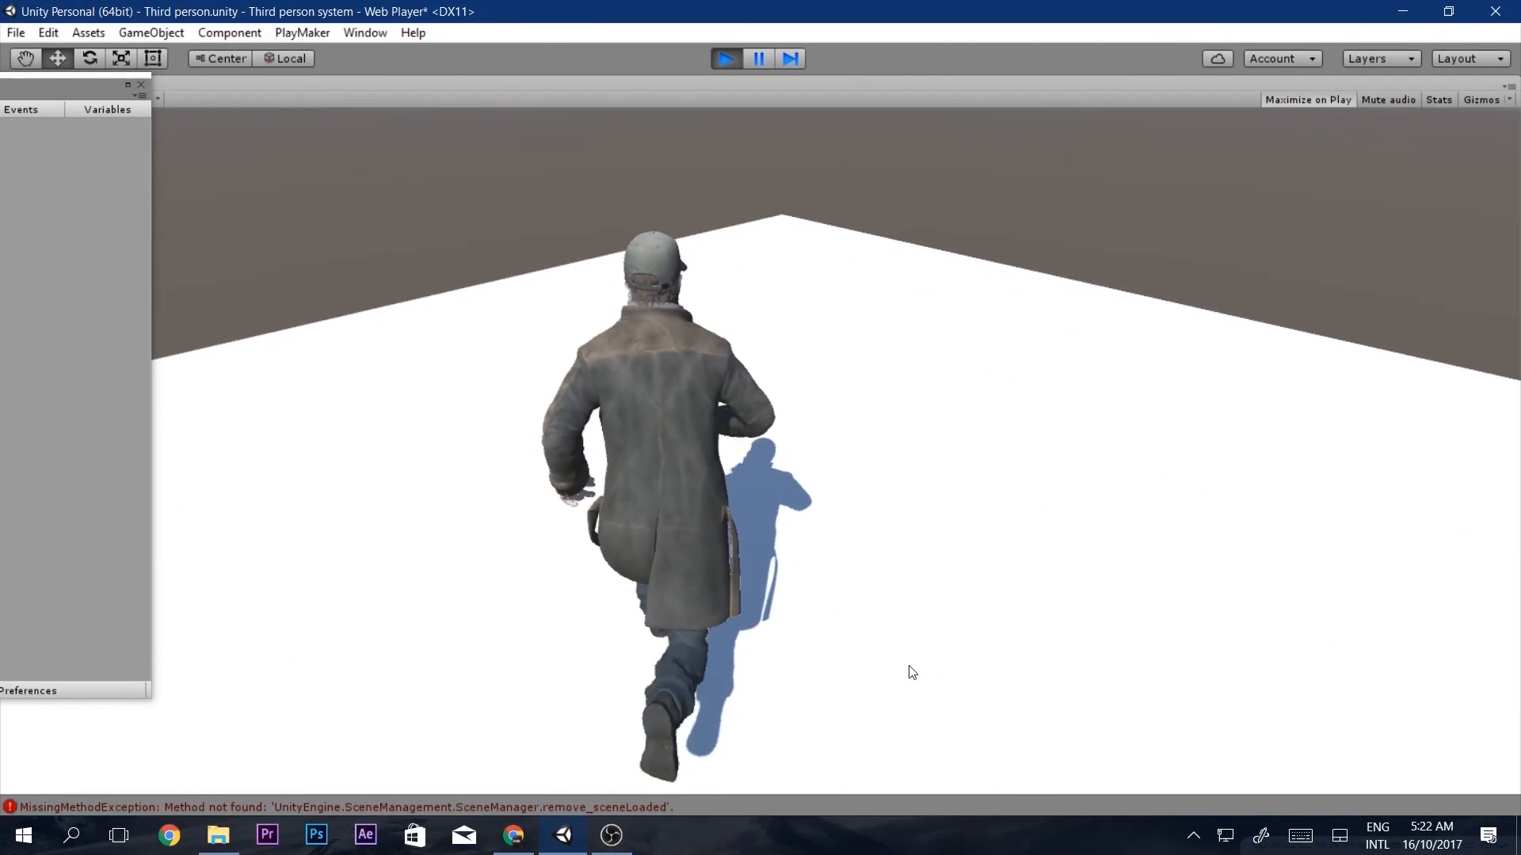
pyautogui.press('shift')
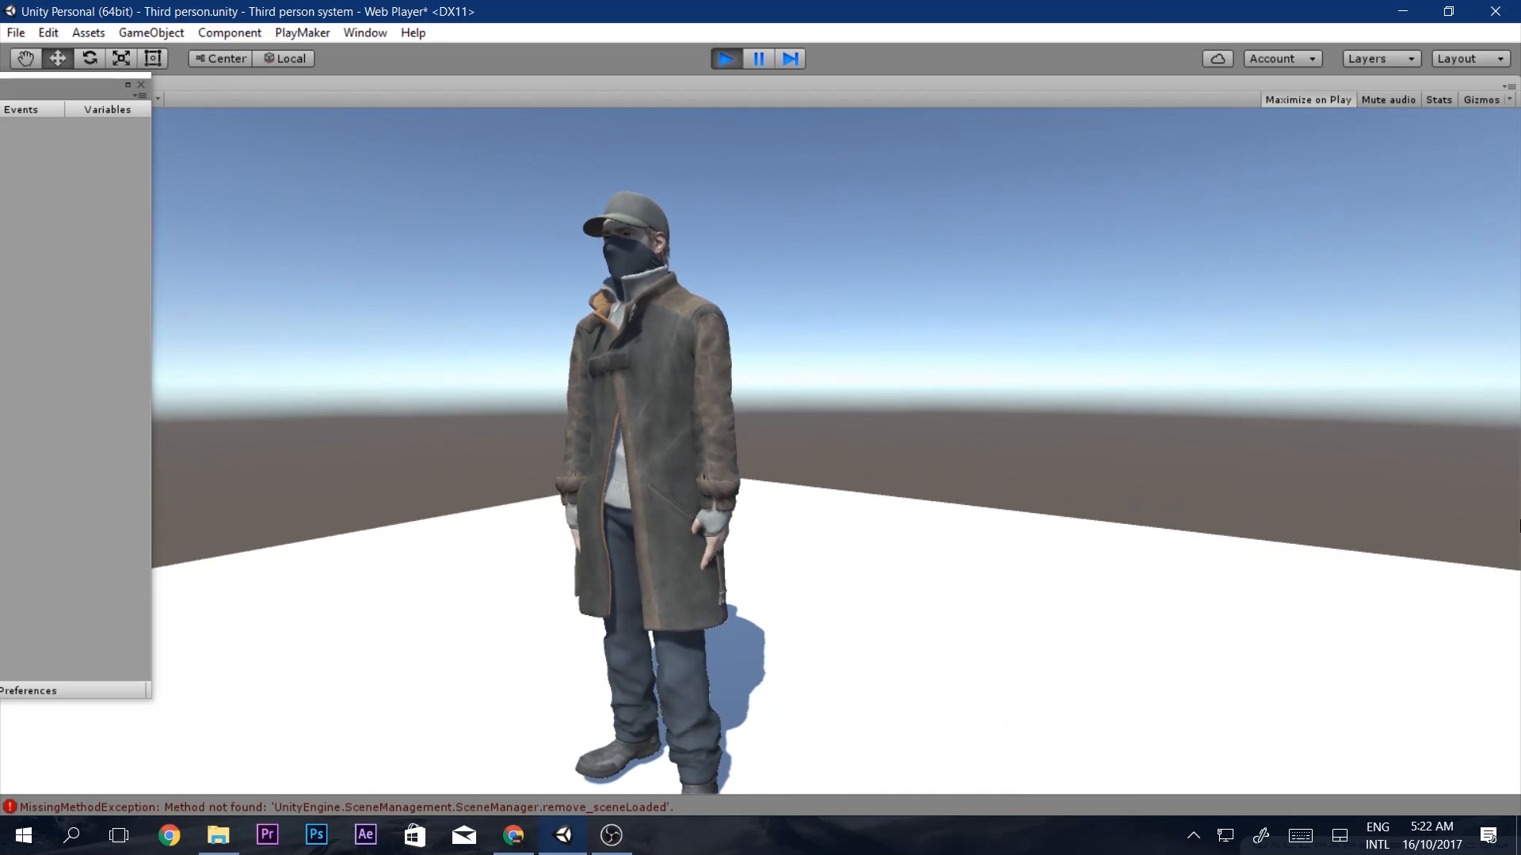
pyautogui.press('w')
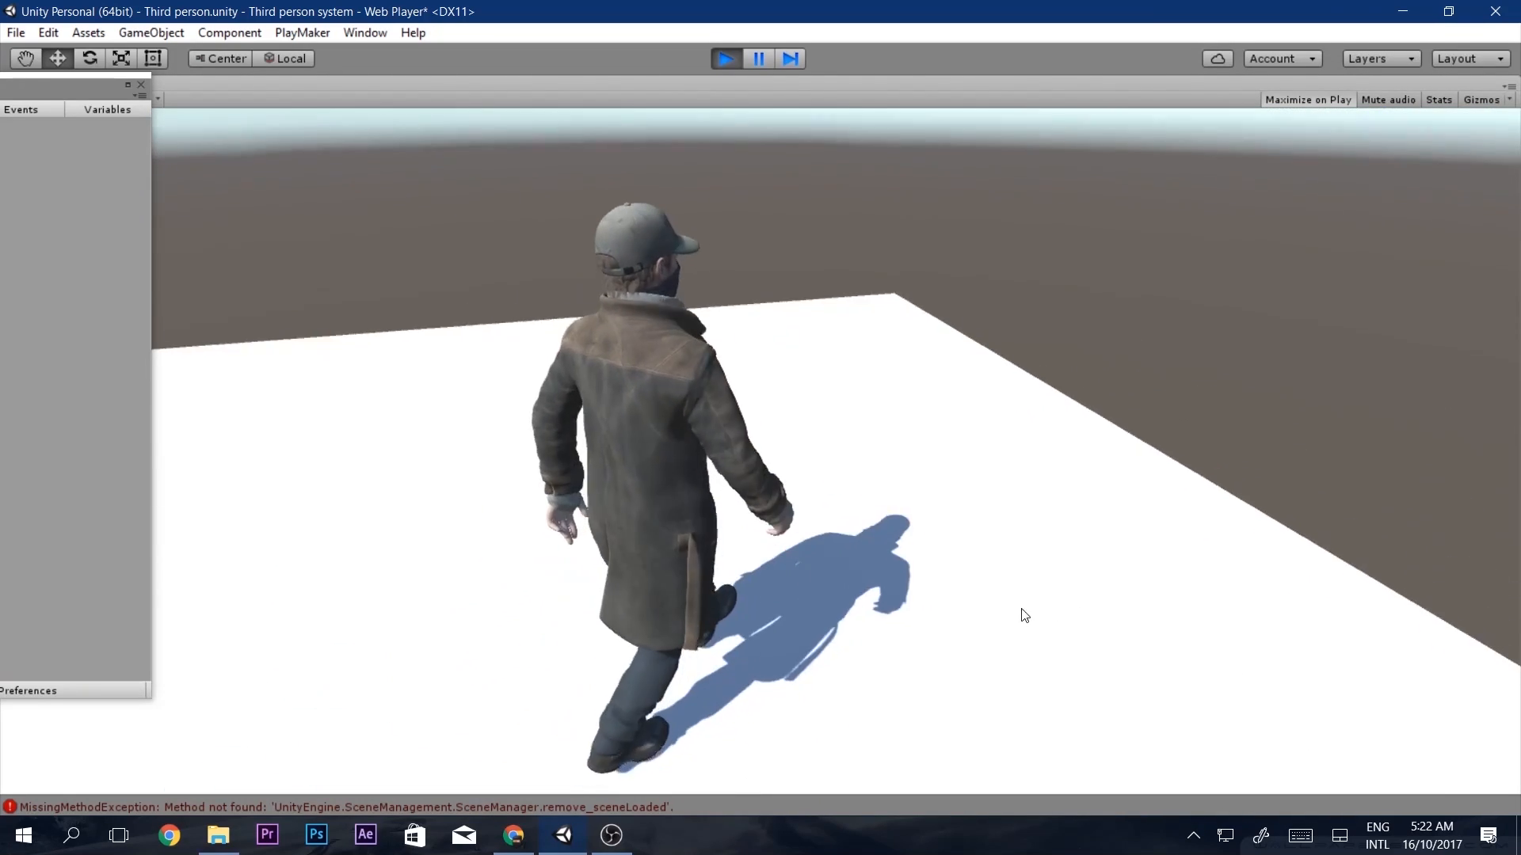
pyautogui.hotkey('shift', 'w')
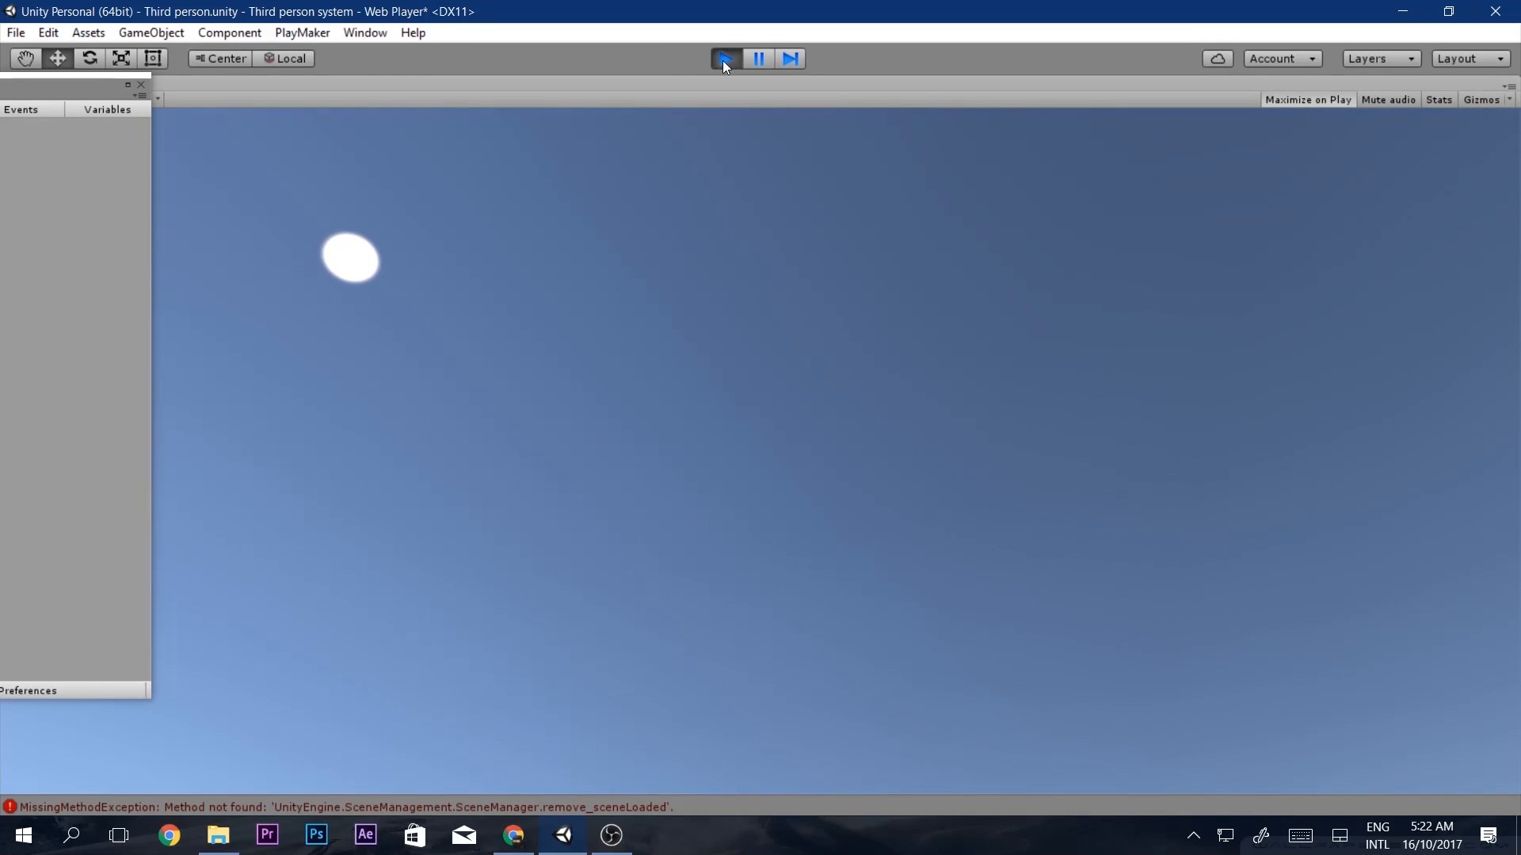
pyautogui.click(725, 60)
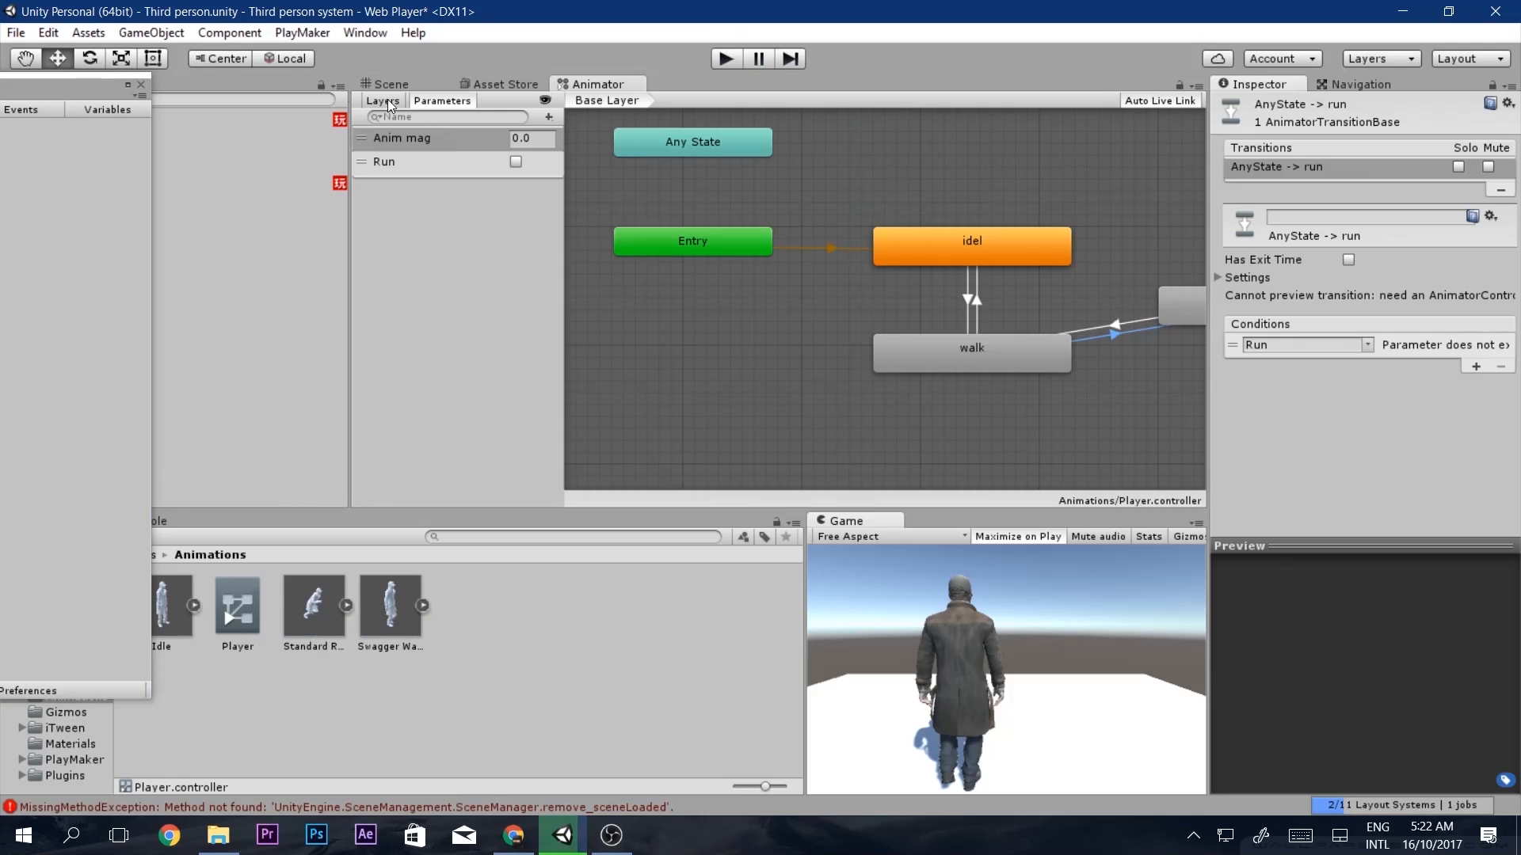
# Close the PlayMaker window and inspect the player character from the front in the Scene view.
pyautogui.click(141, 84)
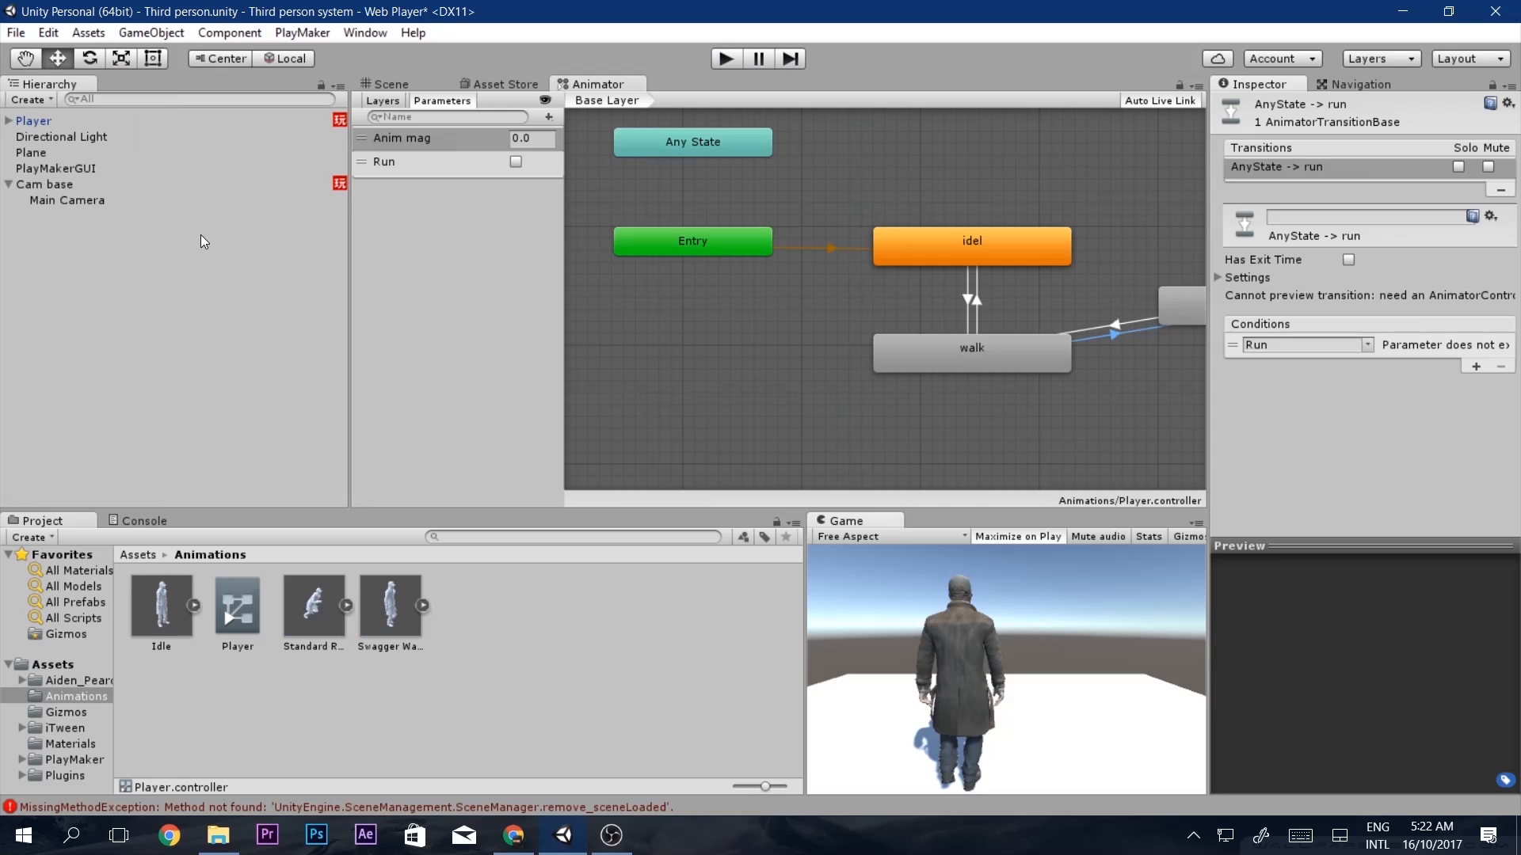
pyautogui.click(368, 87)
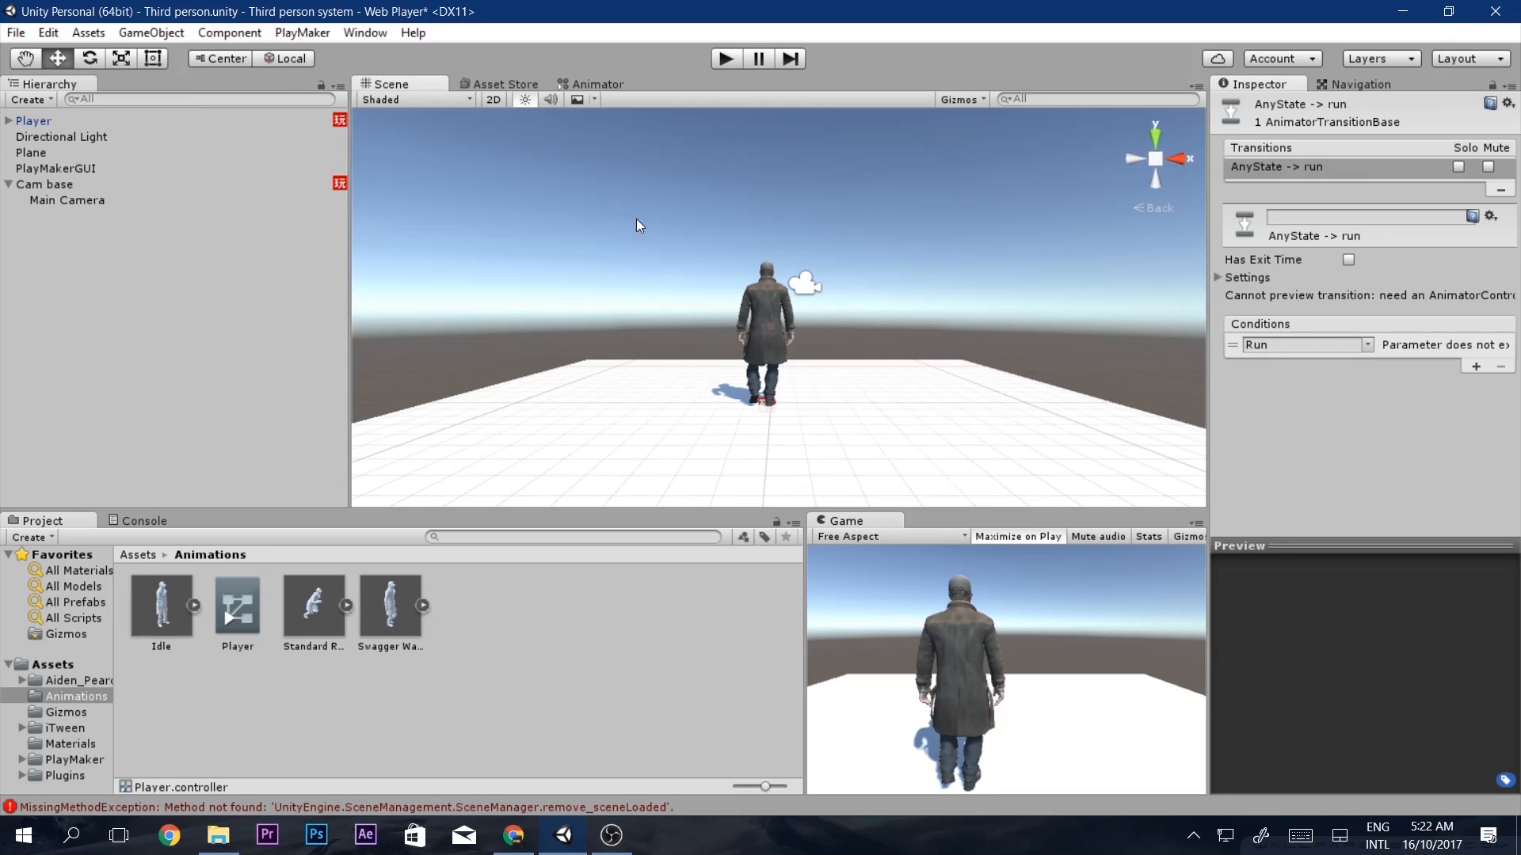
pyautogui.scroll(2, 768, 297)
pyautogui.click(781, 306)
pyautogui.scroll(5, 772, 273)
pyautogui.moveTo(768, 268); pyautogui.dragTo(889, 290, button='right')
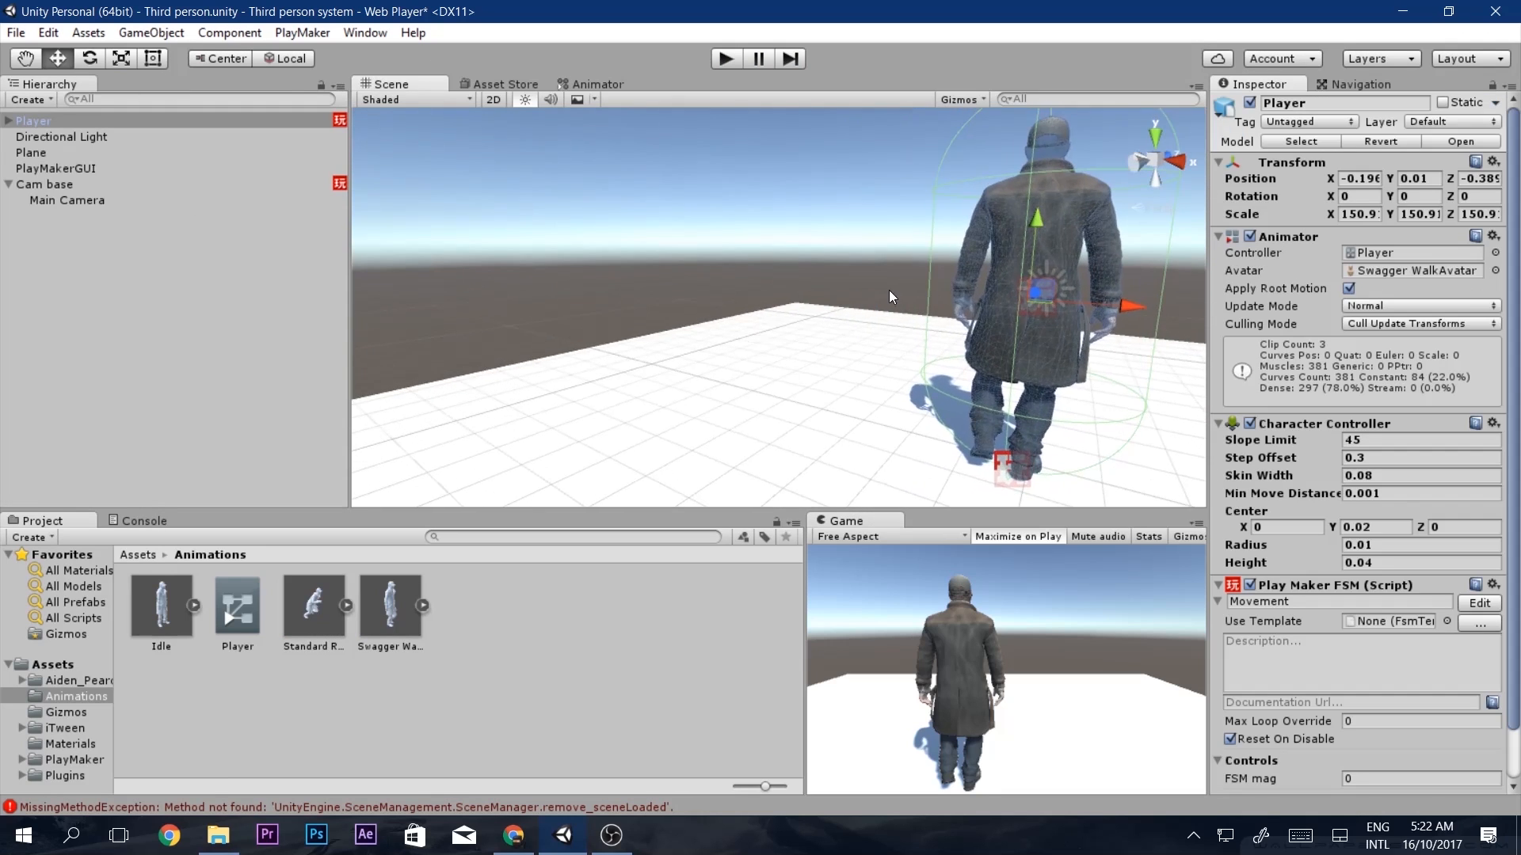
pyautogui.keyDown('alt'); pyautogui.moveTo(889, 290); pyautogui.dragTo(737, 321); pyautogui.keyUp('alt')
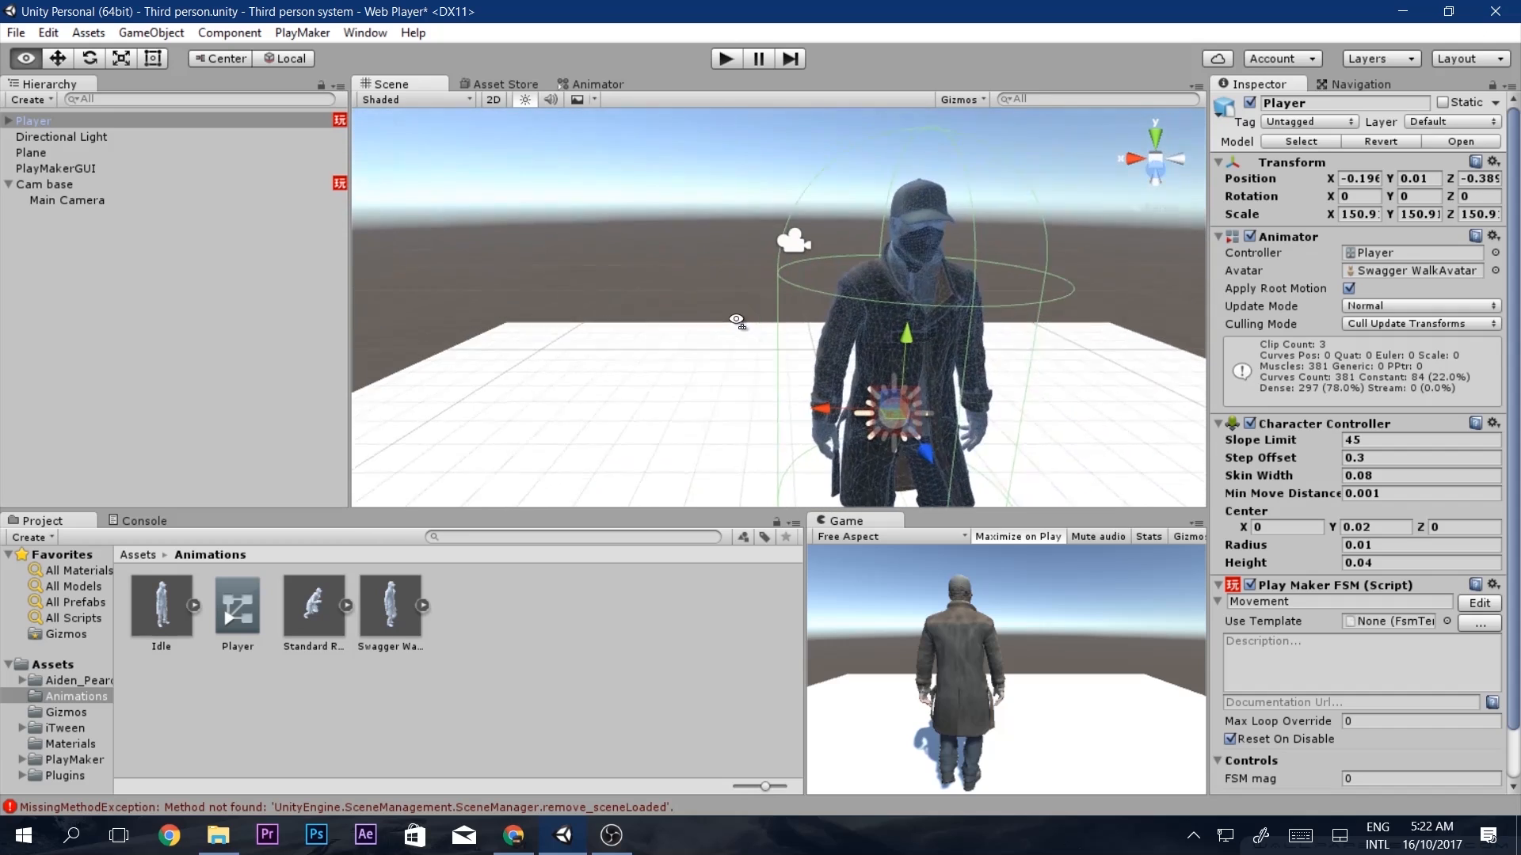
pyautogui.scroll(-2, 801, 317)
pyautogui.click(1009, 268)
pyautogui.moveTo(978, 378); pyautogui.dragTo(972, 303, button='right')
pyautogui.moveTo(967, 355); pyautogui.dragTo(895, 296, button='middle')
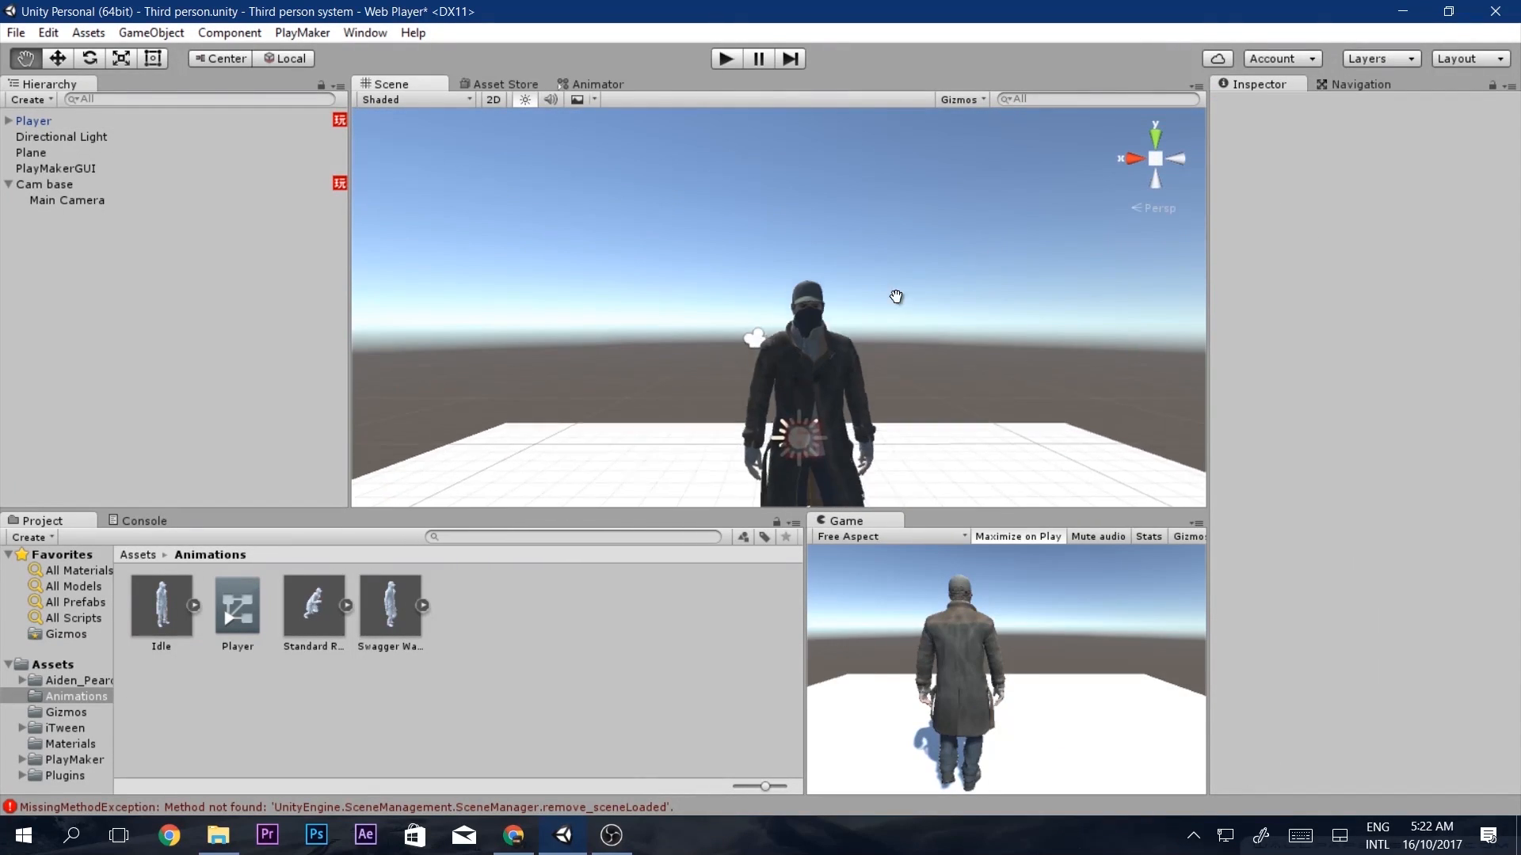